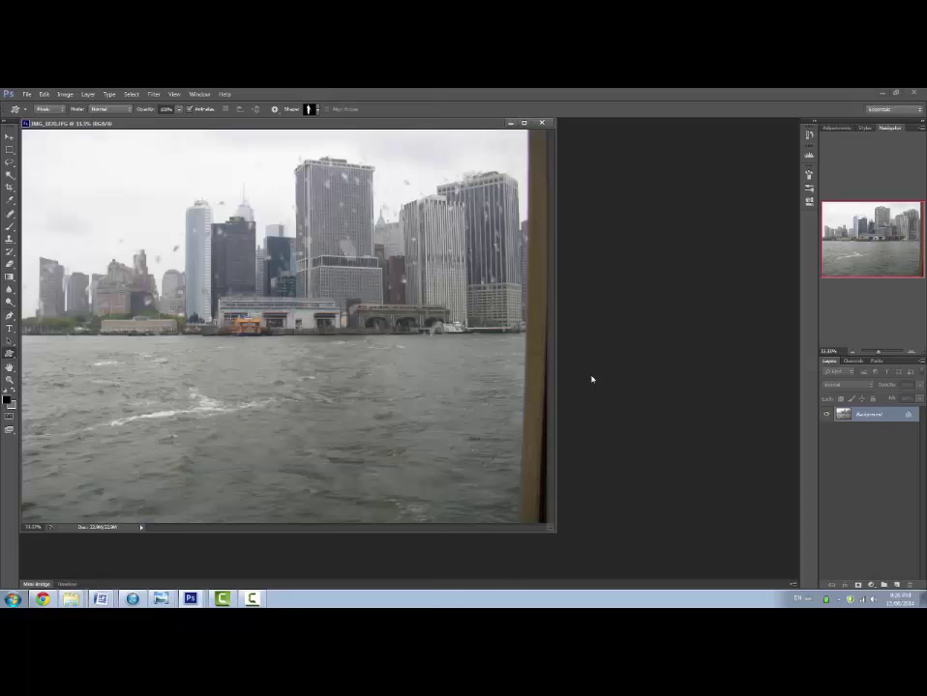
Convert the locked background to an editable layer and delete the sky behind the skyline.
{"action": "key", "text": "f"}
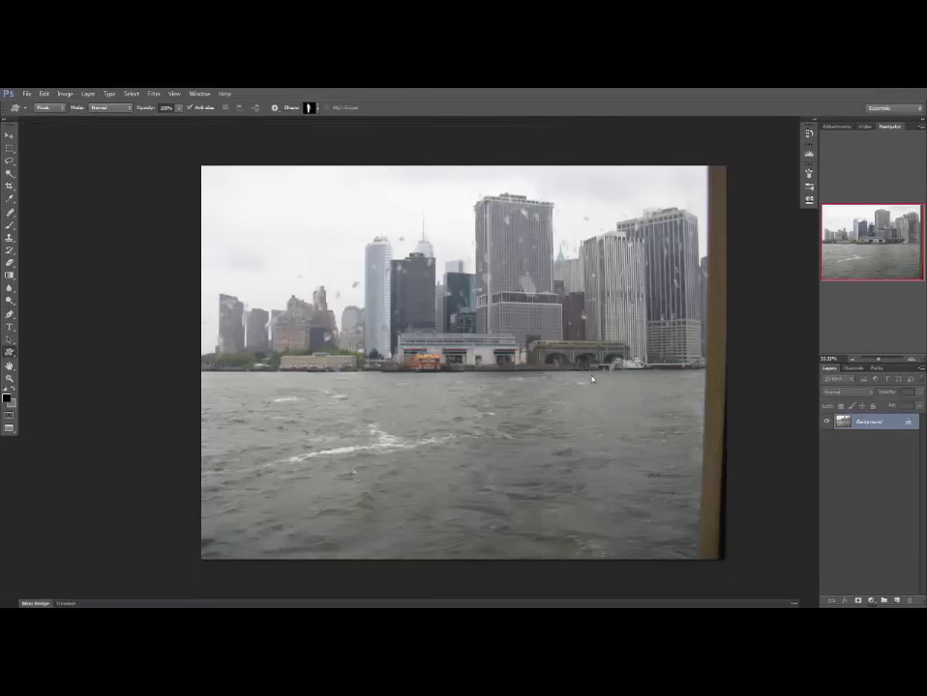
{"action": "double_click", "coordinate": [893, 422]}
{"action": "key", "text": "Return"}
{"action": "key", "text": "l"}
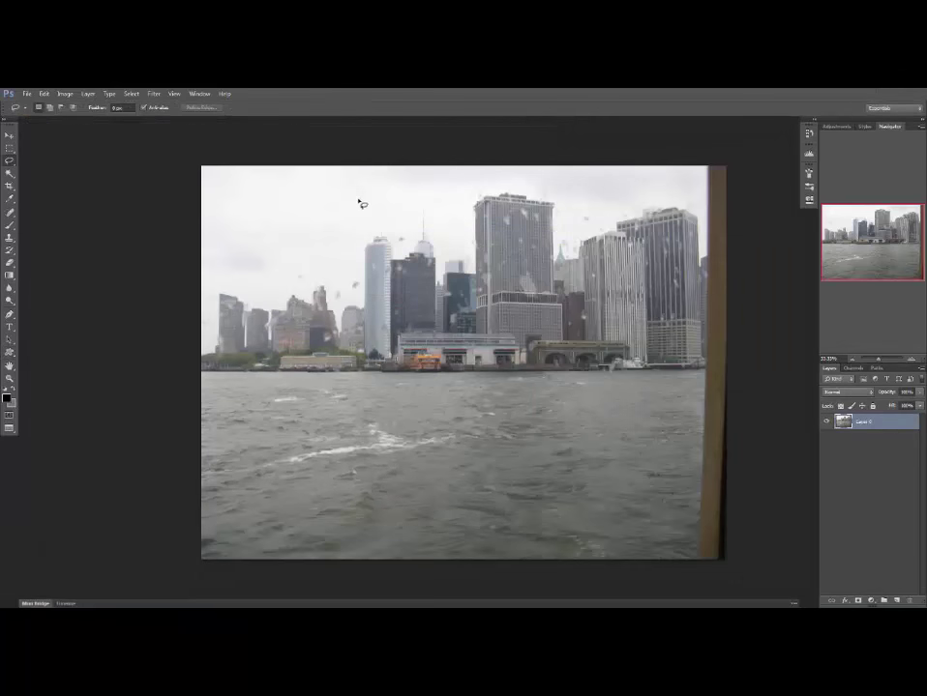
{"action": "key", "text": "h"}
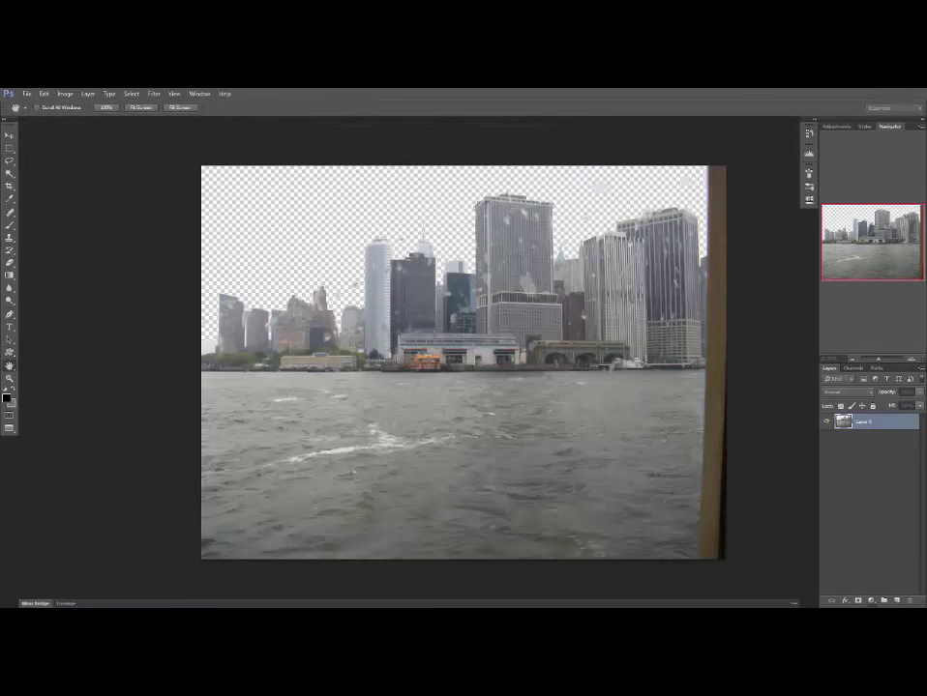
Delete the water below the shoreline and the brown post along the photo's right edge, leaving nothing selected.
{"action": "key", "text": "l"}
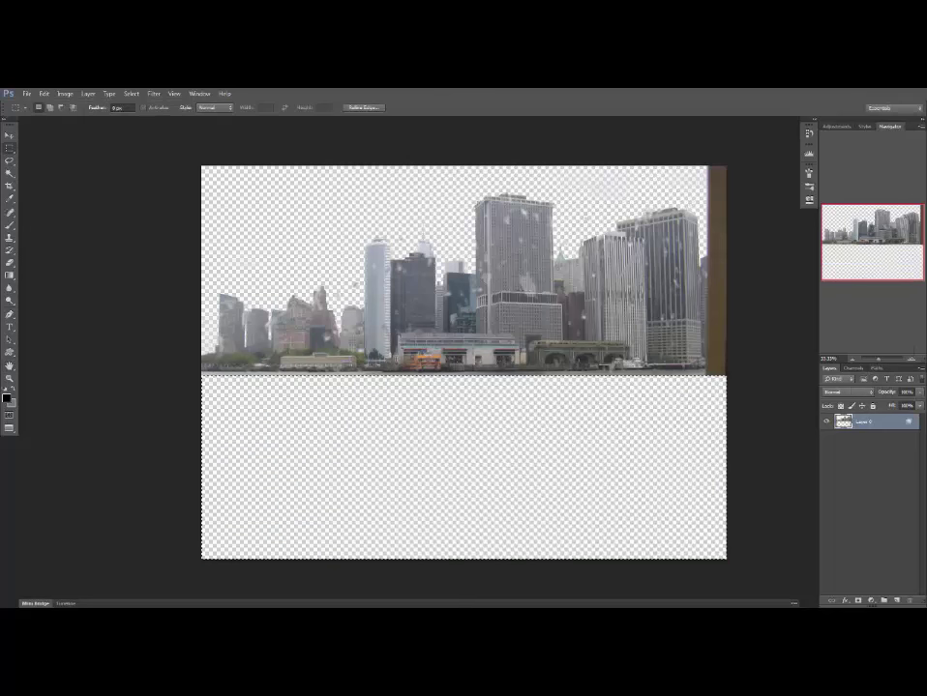
{"action": "left_click_drag", "start_coordinate": [732, 159], "coordinate": [699, 433]}
{"action": "key", "text": "Delete"}
{"action": "key", "text": "ctrl+d"}
Move the cut-out skyline lower on the canvas and scale it down slightly with Free Transform.
{"action": "key", "text": "v"}
{"action": "mouse_move", "coordinate": [525, 414]}
{"action": "left_mouse_down"}
{"action": "mouse_move", "coordinate": [539, 426]}
{"action": "mouse_move", "coordinate": [535, 512]}
{"action": "left_mouse_up"}
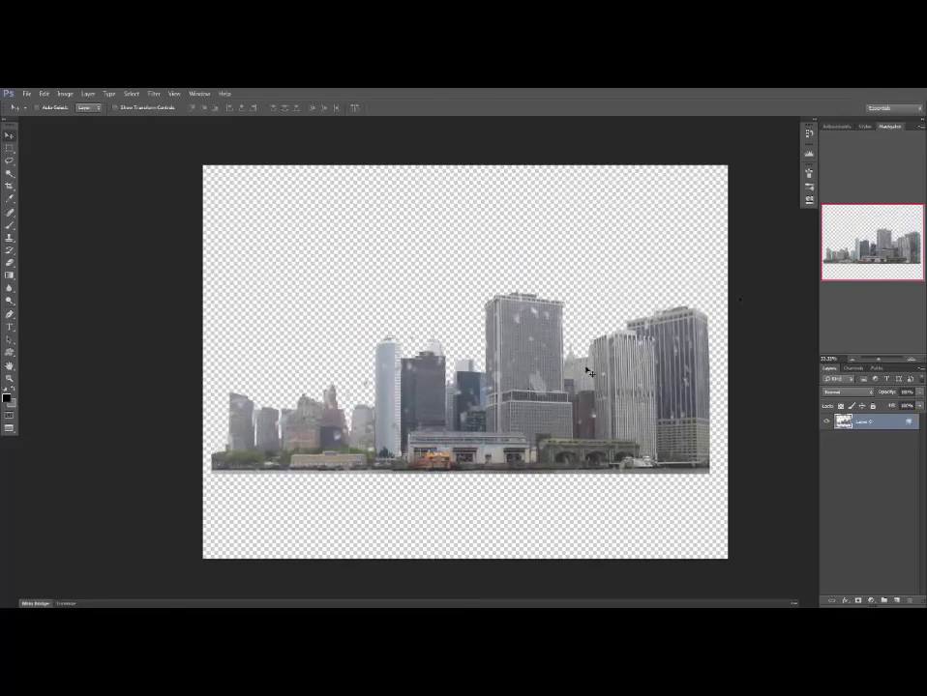
{"action": "key", "text": "ctrl+t"}
{"action": "left_click_drag", "start_coordinate": [709, 265], "coordinate": [689, 273]}
{"action": "key", "text": "Return"}
Roughen the skyline's bottom and side edges with the Eraser, using an enlarged rough-textured brush chosen from presets shown as stroke thumbnails.
{"action": "key", "text": "e"}
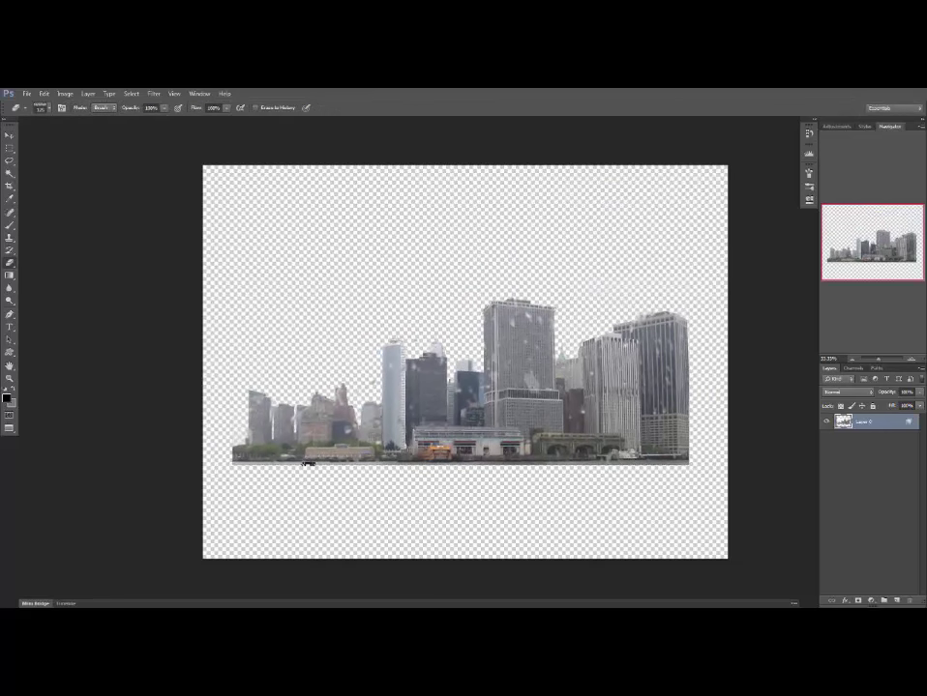
{"action": "right_click", "coordinate": [433, 256]}
{"action": "left_click", "coordinate": [917, 262]}
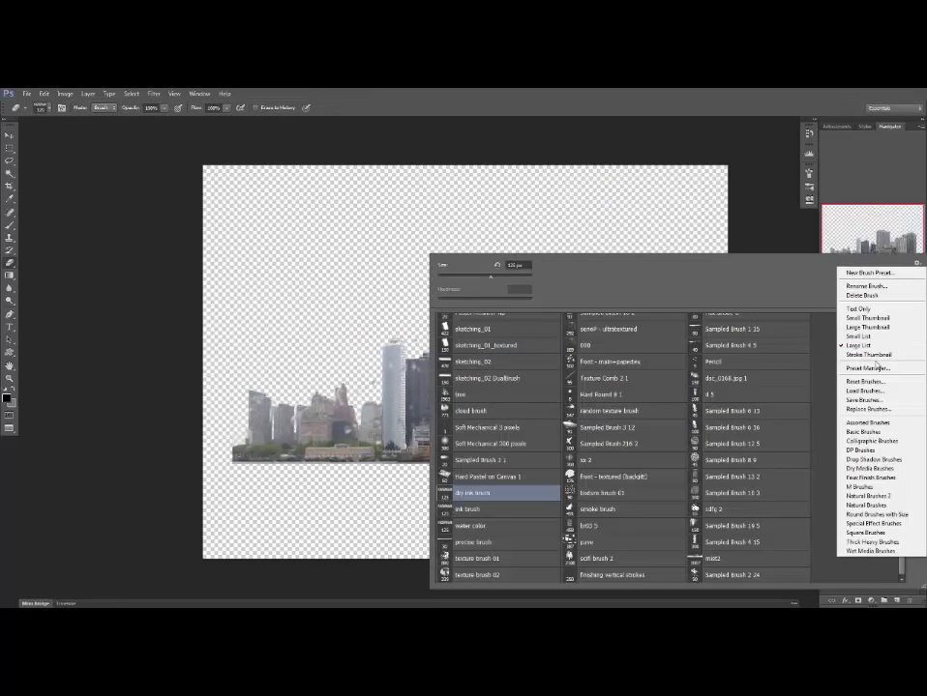
{"action": "left_click", "coordinate": [869, 354]}
{"action": "left_click_drag", "start_coordinate": [902, 439], "coordinate": [900, 320]}
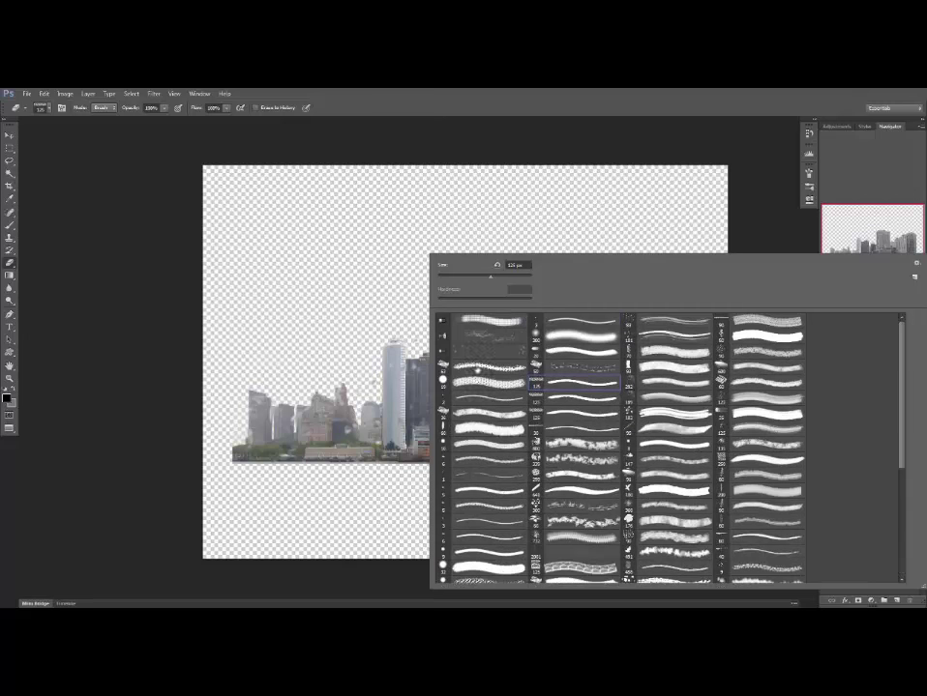
{"action": "double_click", "coordinate": [471, 369]}
{"action": "key", "text": "bracketright"}
{"action": "key", "text": "bracketright"}
{"action": "key", "text": "bracketright"}
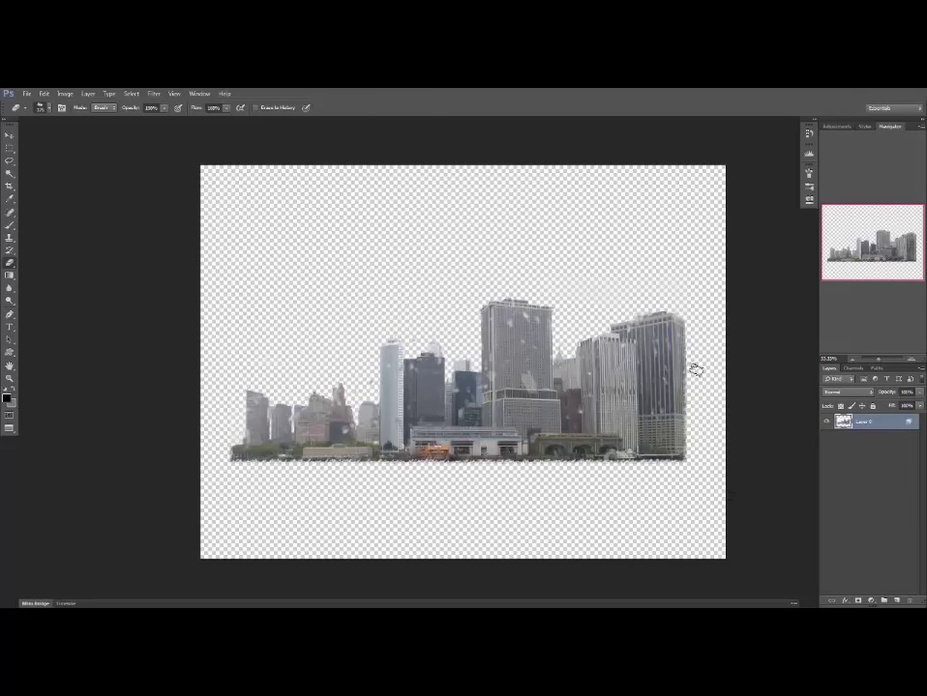
Add a blank layer and merge it with the skyline layer.
{"action": "left_click", "coordinate": [897, 601]}
{"action": "left_click", "coordinate": [871, 440], "text": "ctrl"}
{"action": "key", "text": "ctrl+e"}
Increase the skyline's contrast with Levels by raising the black point, lowering the white point and slightly darkening the midtones.
{"action": "key", "text": "ctrl+l"}
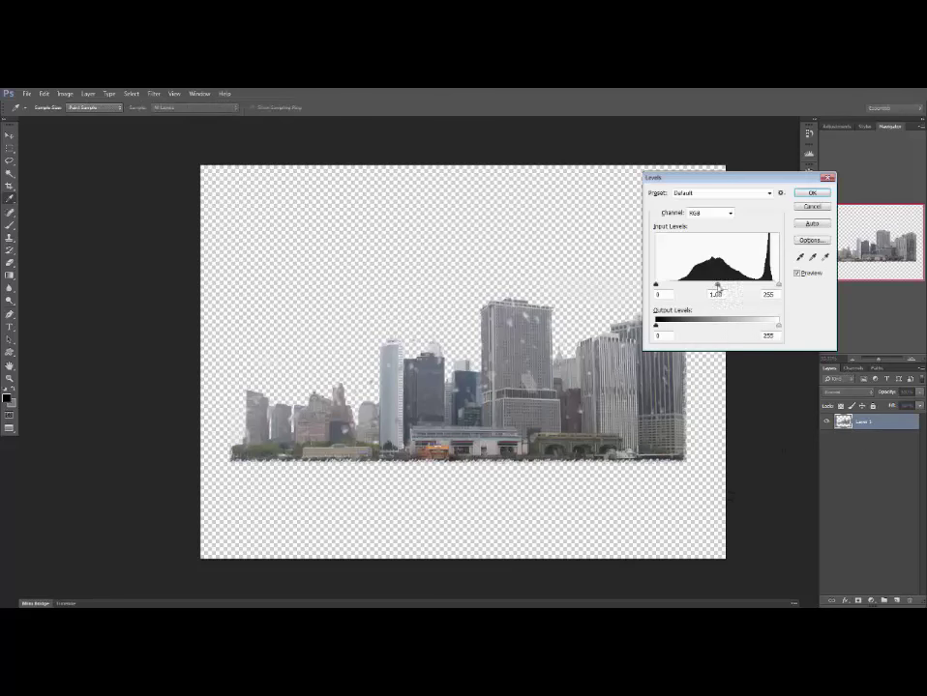
{"action": "left_click_drag", "start_coordinate": [718, 286], "coordinate": [725, 285]}
{"action": "left_click_drag", "start_coordinate": [655, 286], "coordinate": [673, 286]}
{"action": "left_click_drag", "start_coordinate": [778, 286], "coordinate": [732, 290]}
{"action": "key", "text": "Return"}
{"action": "key", "text": "e"}
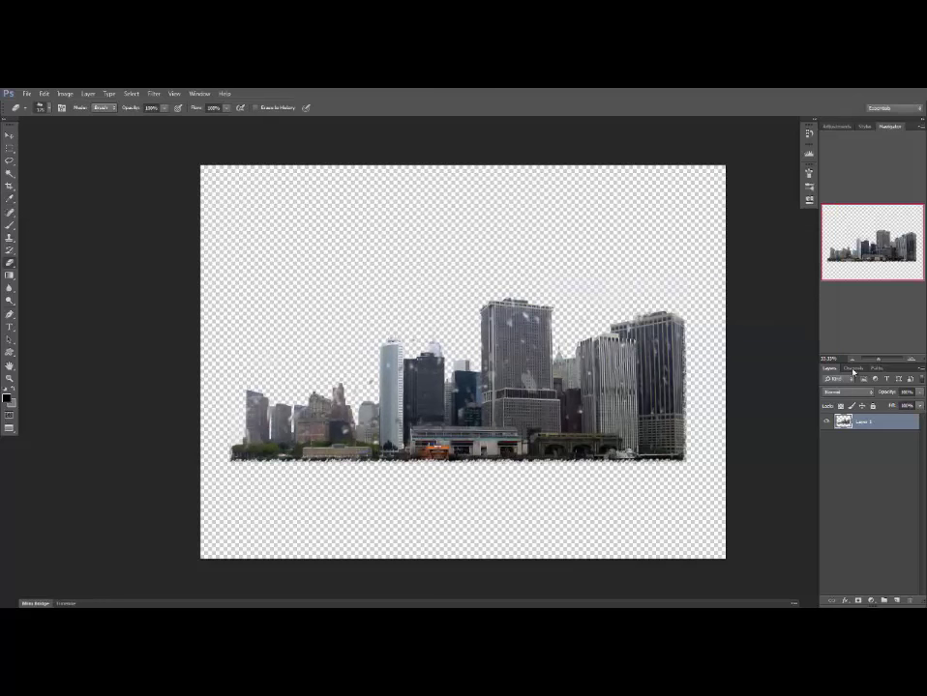
Display the colour channels and reduce the image's pixel dimensions proportionally with Image Size.
{"action": "left_click", "coordinate": [853, 369]}
{"action": "key", "text": "ctrl+alt+i"}
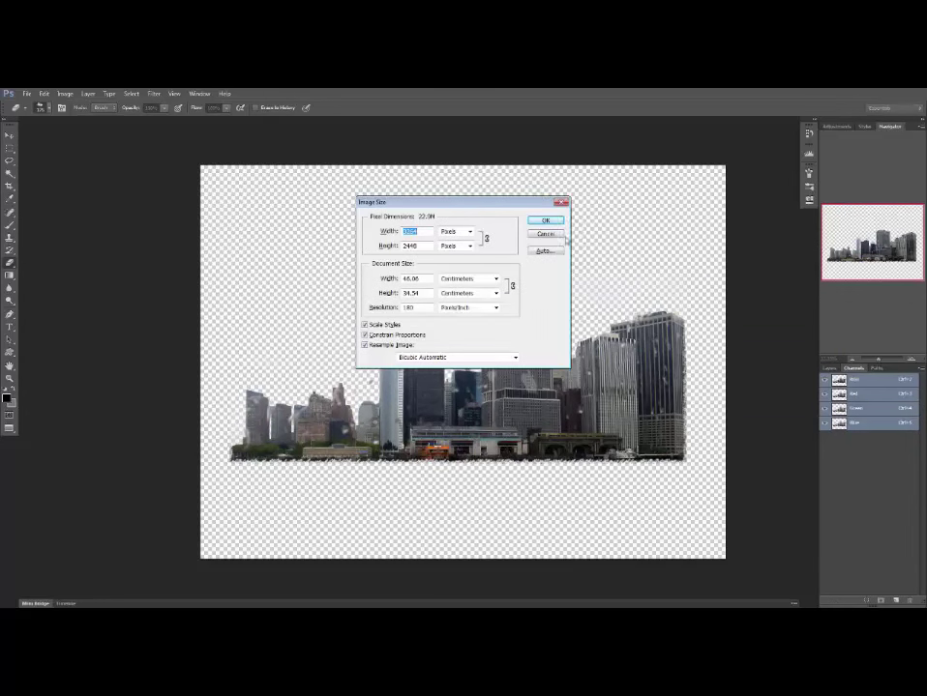
{"action": "left_click", "coordinate": [556, 235]}
{"action": "key", "text": "ctrl+alt+i"}
{"action": "type", "text": "1000"}
{"action": "key", "text": "Return"}
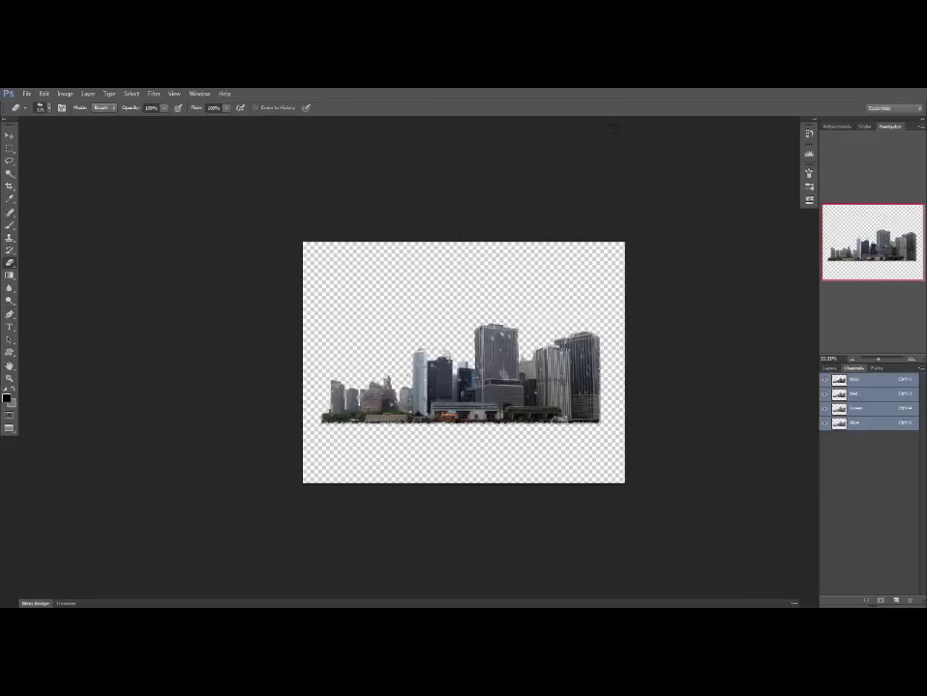
Select the skyline's dark areas from the RGB channel's luminosity and turn the selection into a work path.
{"action": "key", "text": "ctrl+1"}
{"action": "key", "text": "ctrl+0"}
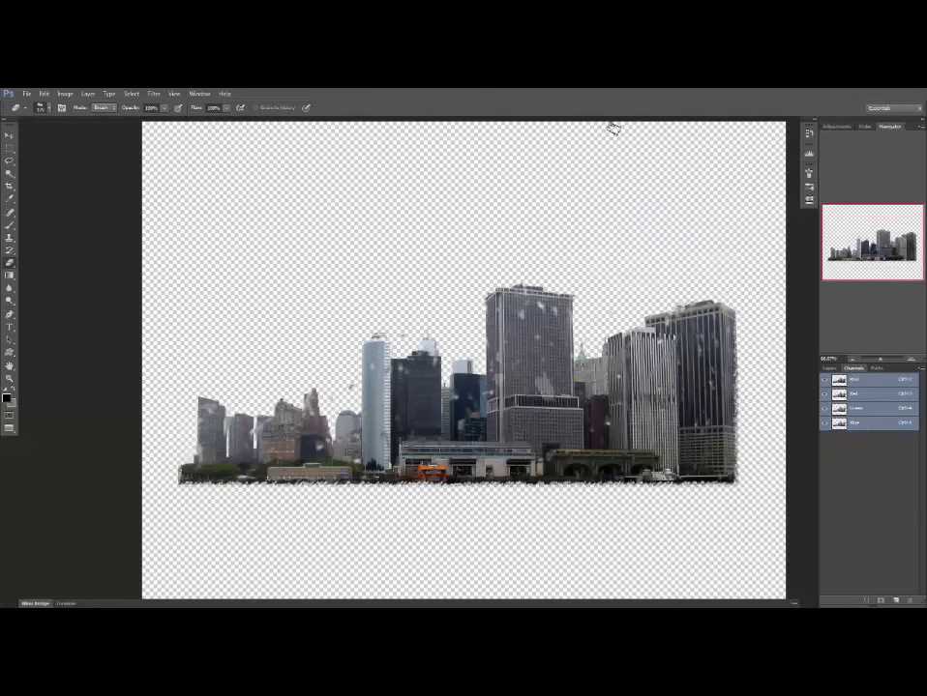
{"action": "key", "text": "ctrl+alt+2"}
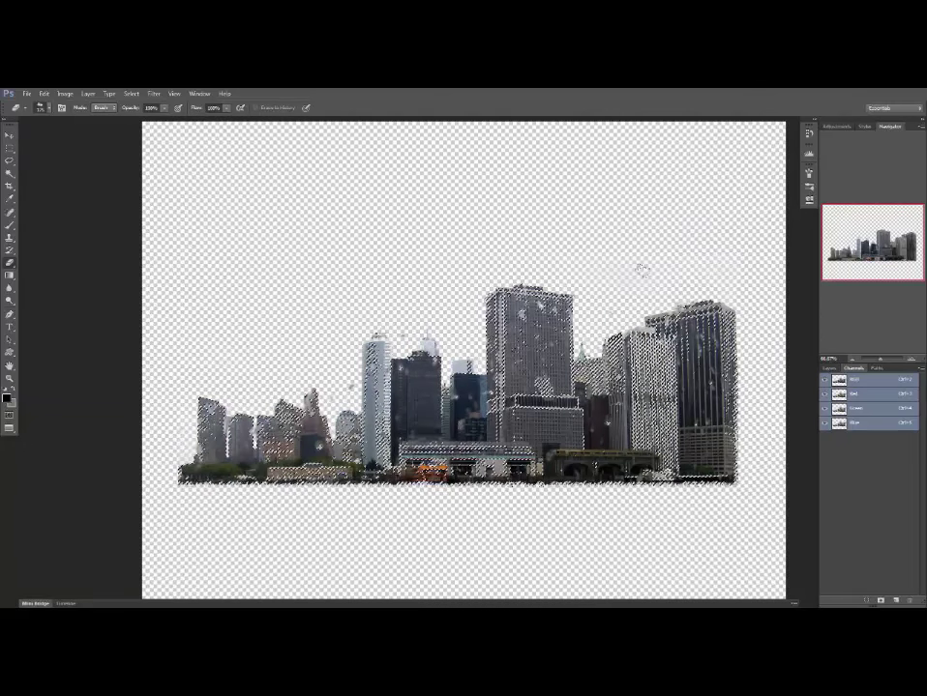
{"action": "key", "text": "m"}
{"action": "right_click", "coordinate": [659, 355]}
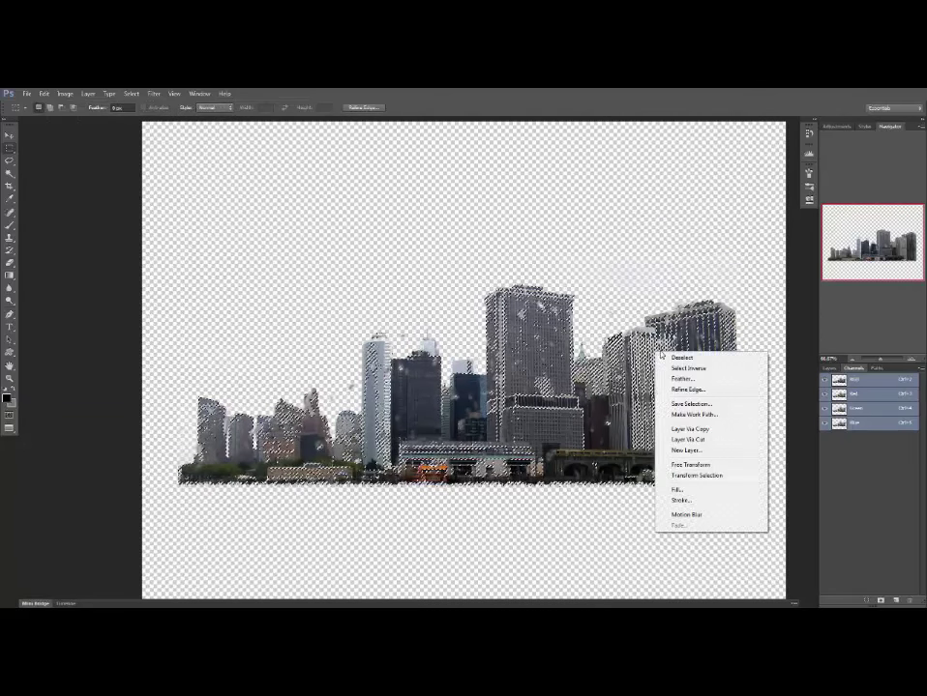
{"action": "left_click", "coordinate": [707, 414]}
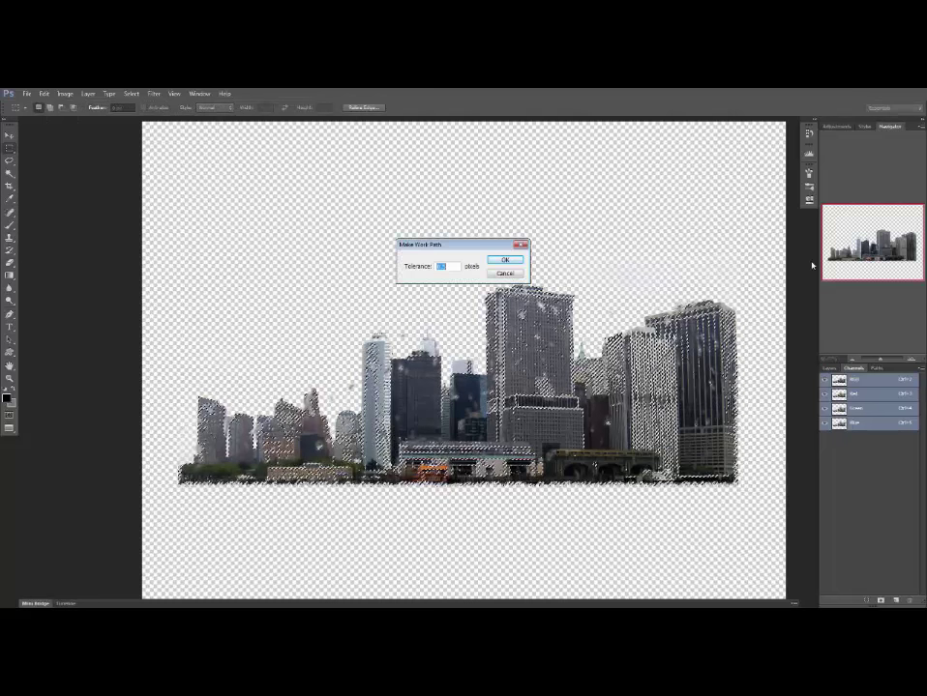
{"action": "key", "text": "Return"}
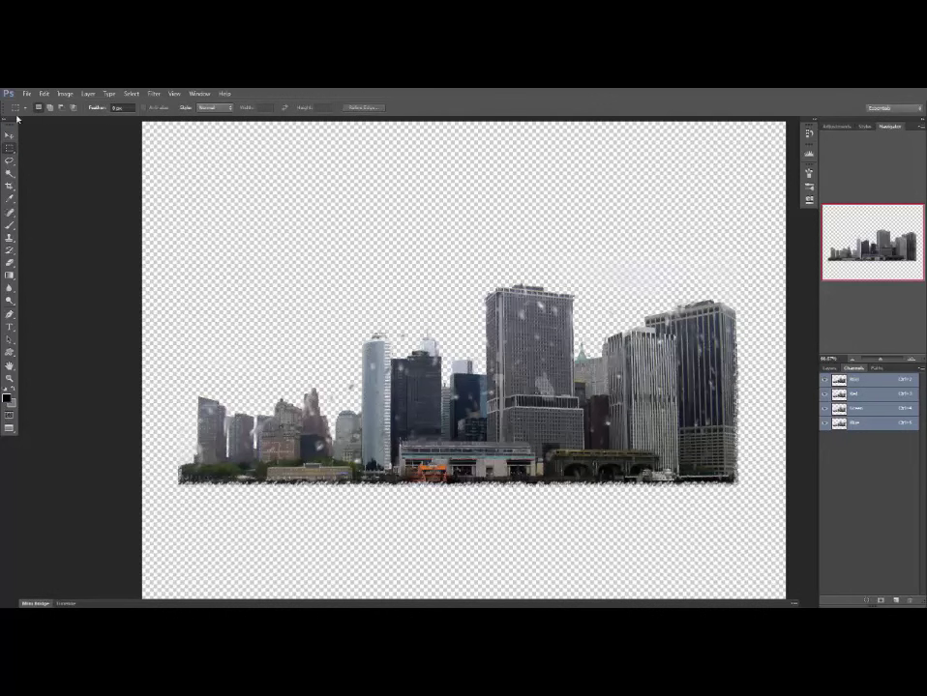
Define the skyline path as a custom shape named city01.
{"action": "left_click", "coordinate": [43, 94]}
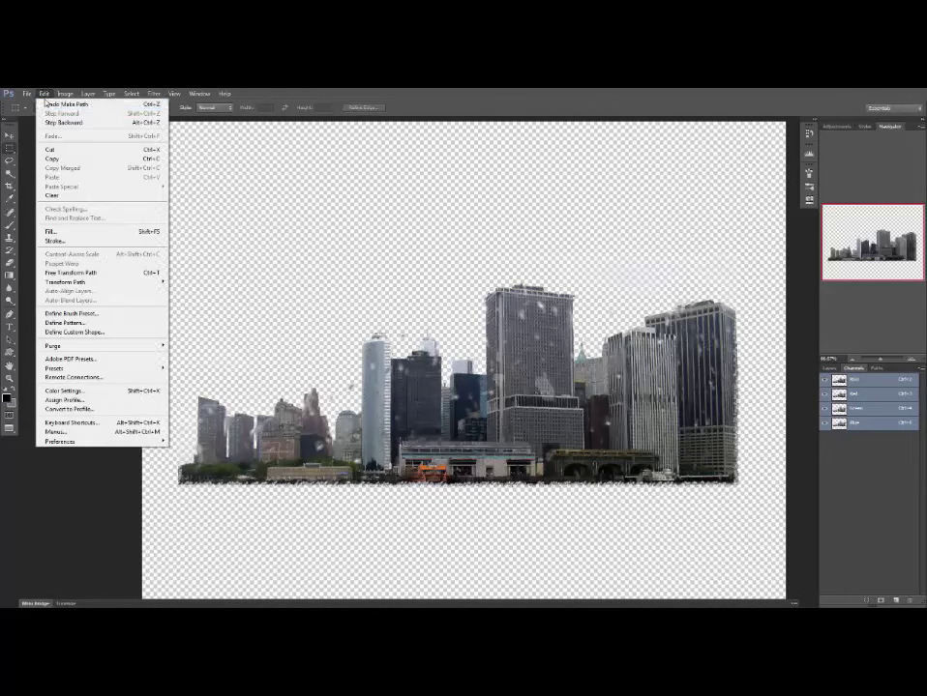
{"action": "left_click", "coordinate": [88, 332]}
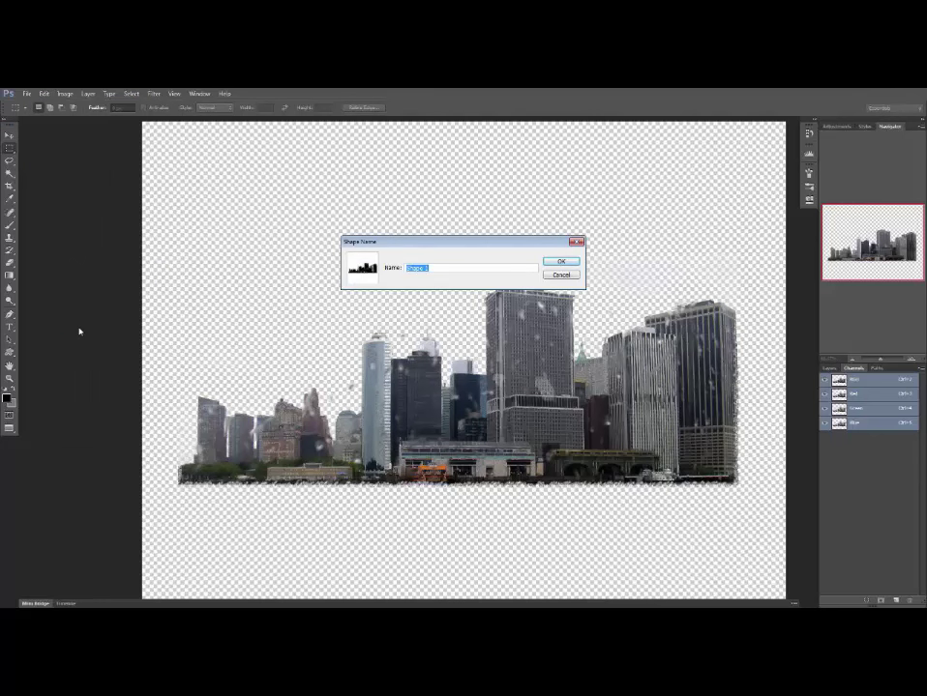
{"action": "type", "text": "city01"}
{"action": "key", "text": "Return"}
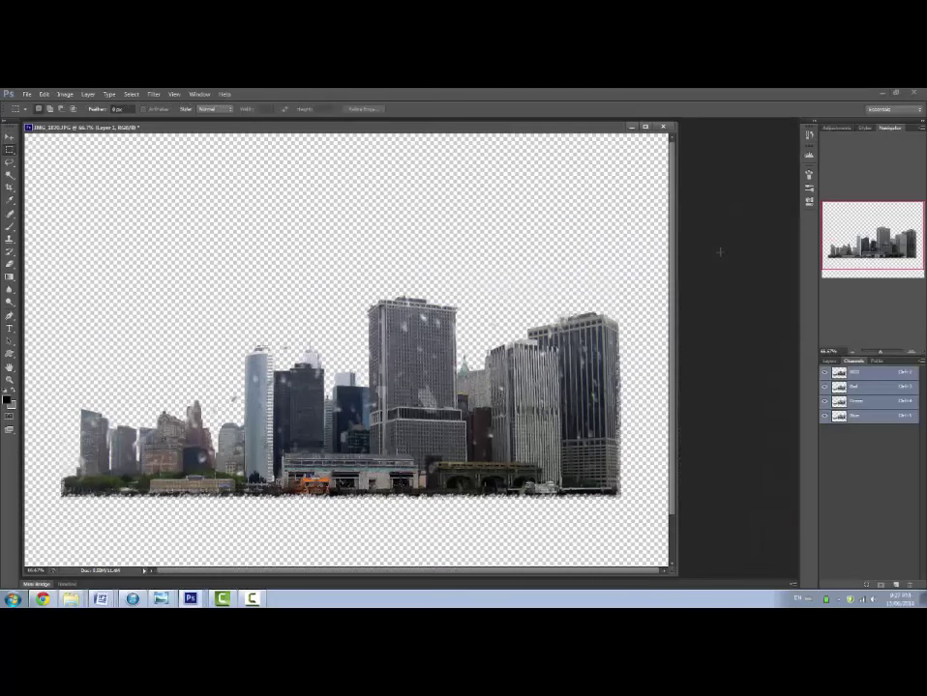
Create a new white RGB document of 443.99 by 299.97 mm at 300 pixels/inch.
{"action": "key", "text": "ctrl+minus"}
{"action": "key", "text": "ctrl+minus"}
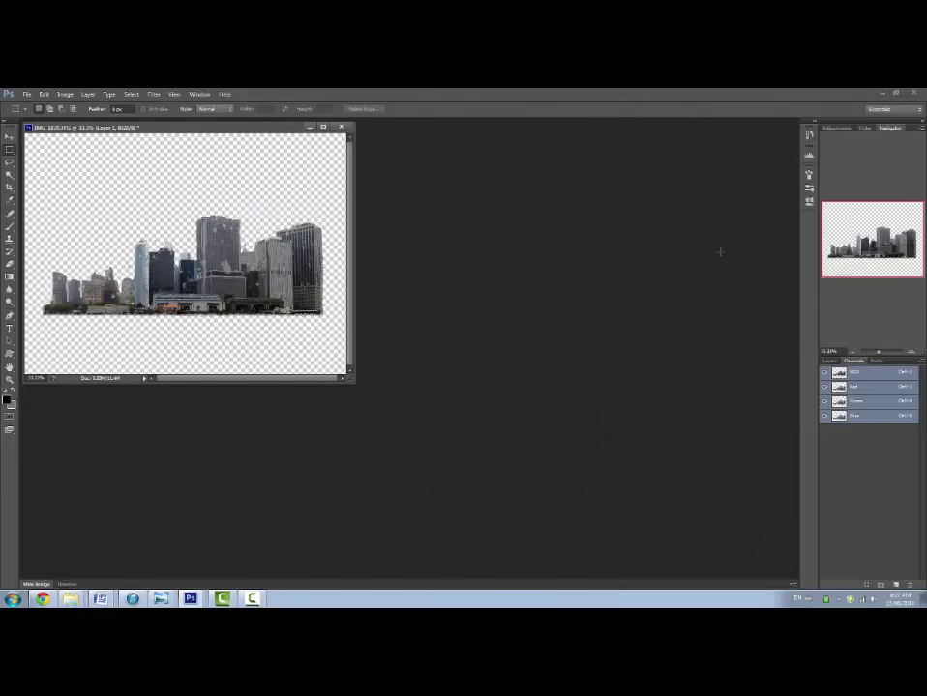
{"action": "key", "text": "ctrl+n"}
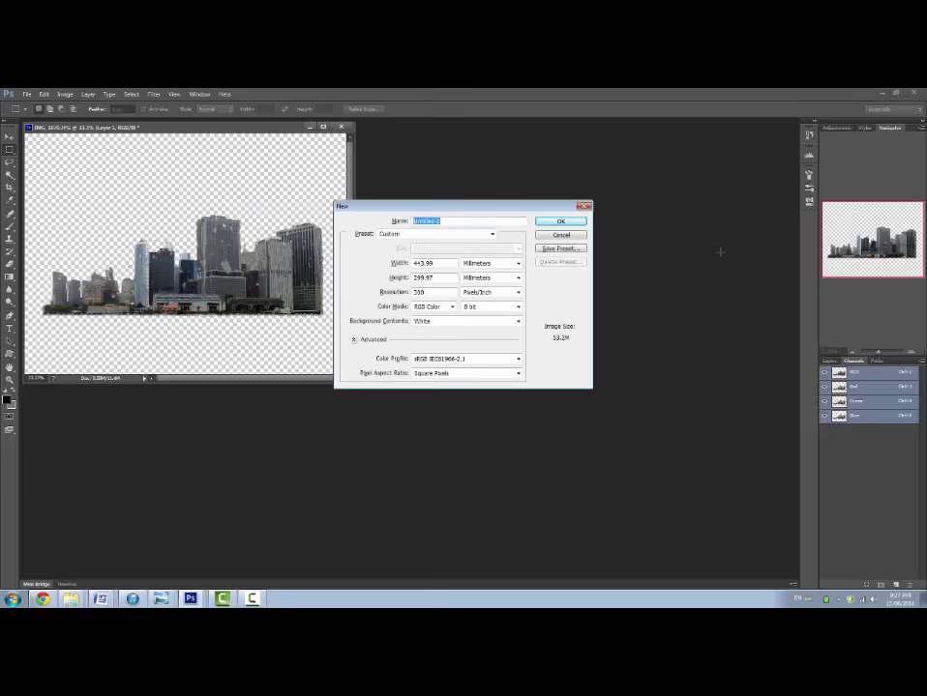
{"action": "key", "text": "Return"}
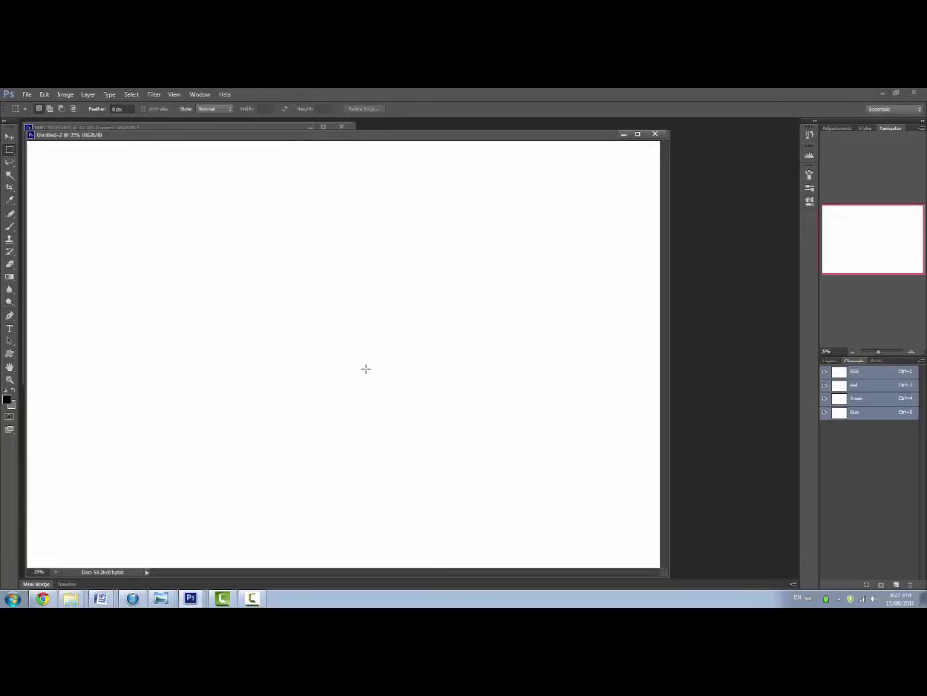
Draw the city01 custom shape in black across the upper part of the canvas and add an overlapping grey copy lower down.
{"action": "key", "text": "u"}
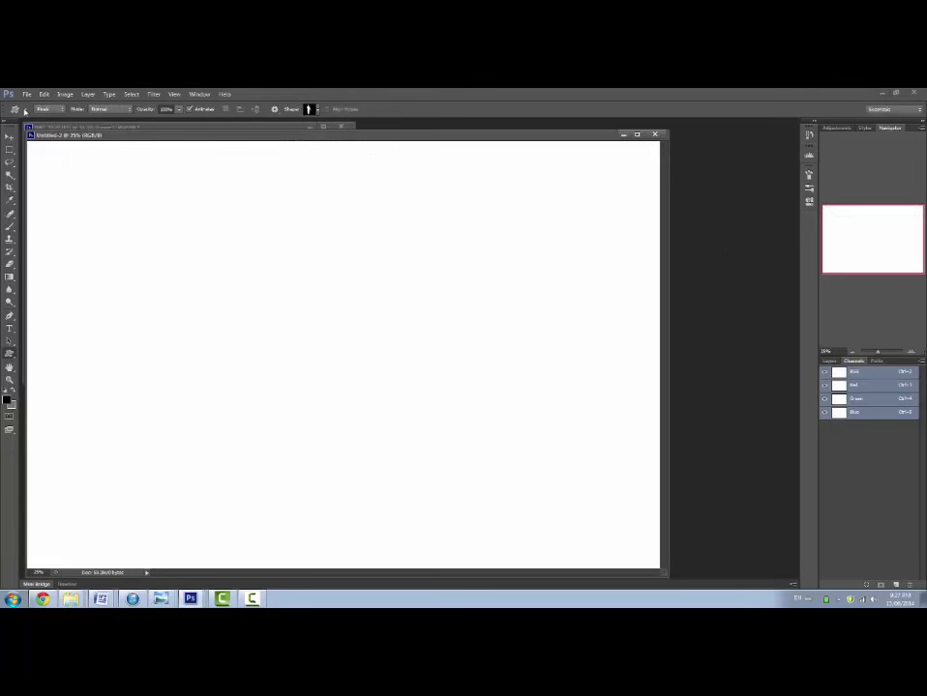
{"action": "left_click", "coordinate": [24, 109]}
{"action": "left_click", "coordinate": [24, 110]}
{"action": "right_click", "coordinate": [303, 233]}
{"action": "left_click", "coordinate": [326, 258]}
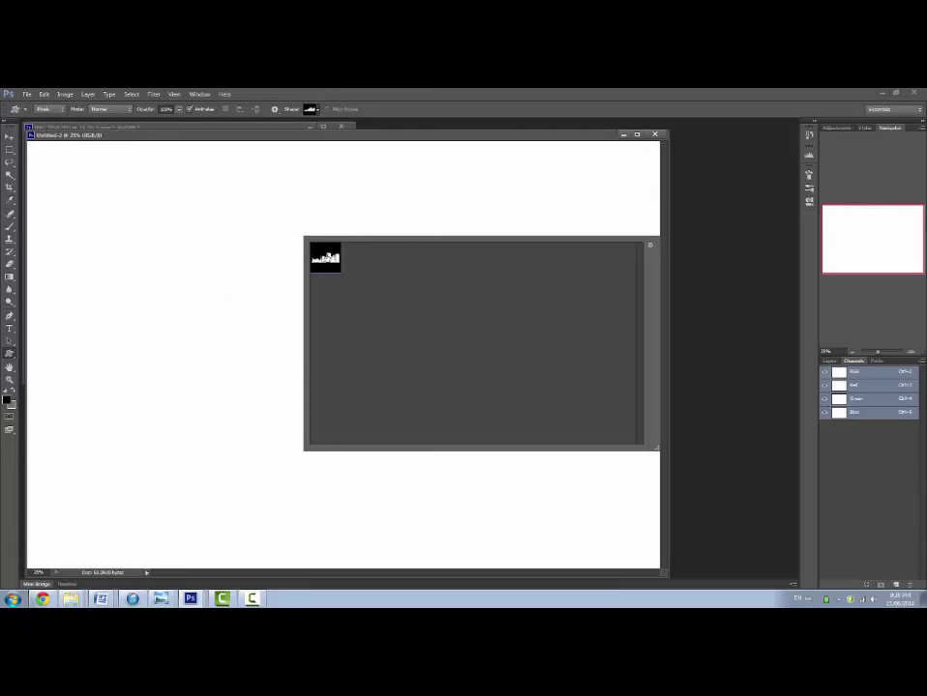
{"action": "left_click", "coordinate": [200, 274]}
{"action": "left_click_drag", "start_coordinate": [78, 201], "coordinate": [556, 377]}
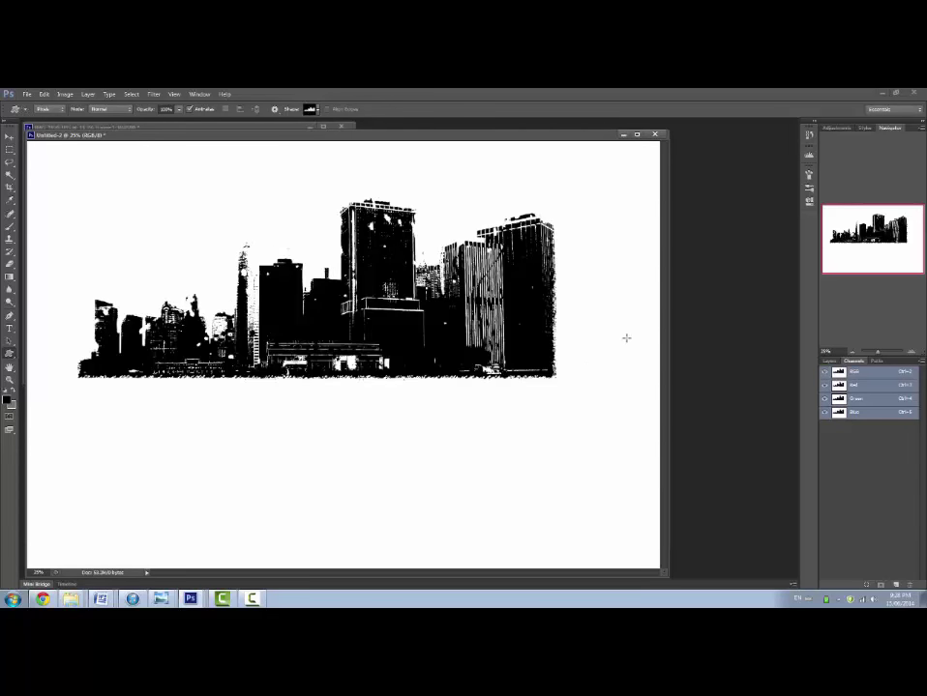
{"action": "key", "text": "alt"}
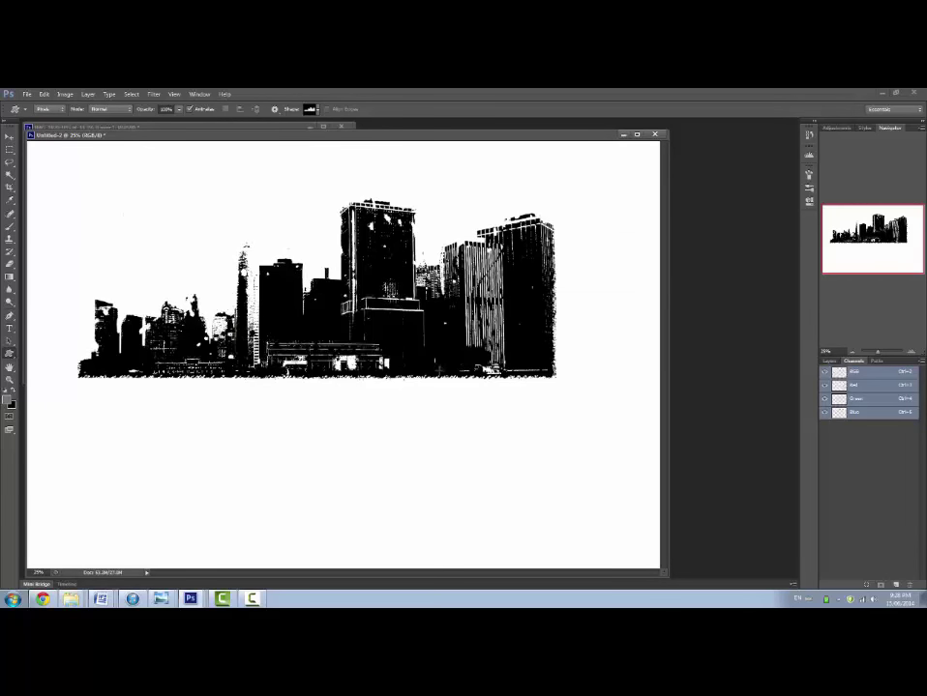
{"action": "left_click_drag", "start_coordinate": [140, 267], "coordinate": [610, 375]}
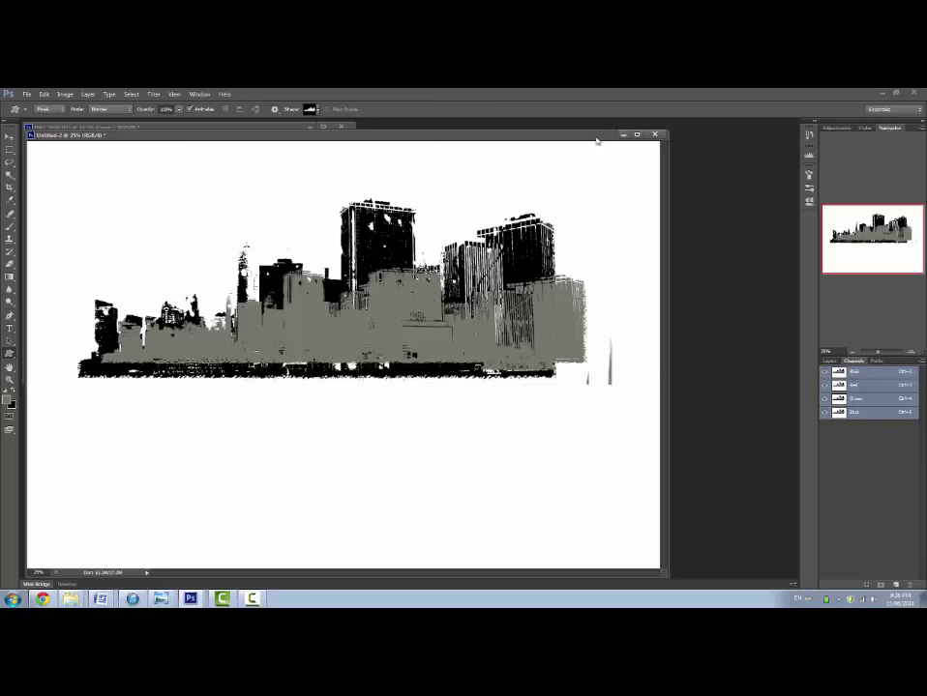
Close the cut-out skyline photo without saving it and reposition the window of the new document.
{"action": "left_click_drag", "start_coordinate": [596, 138], "coordinate": [534, 248]}
{"action": "left_click", "coordinate": [351, 143]}
{"action": "left_click", "coordinate": [341, 127]}
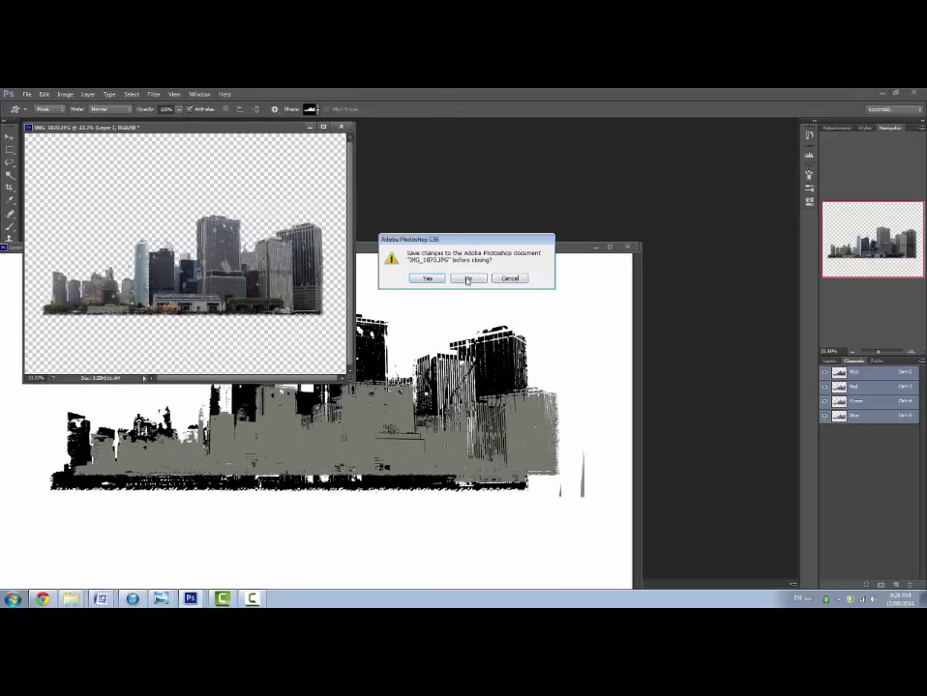
{"action": "left_click", "coordinate": [471, 276]}
{"action": "left_click_drag", "start_coordinate": [471, 250], "coordinate": [577, 266]}
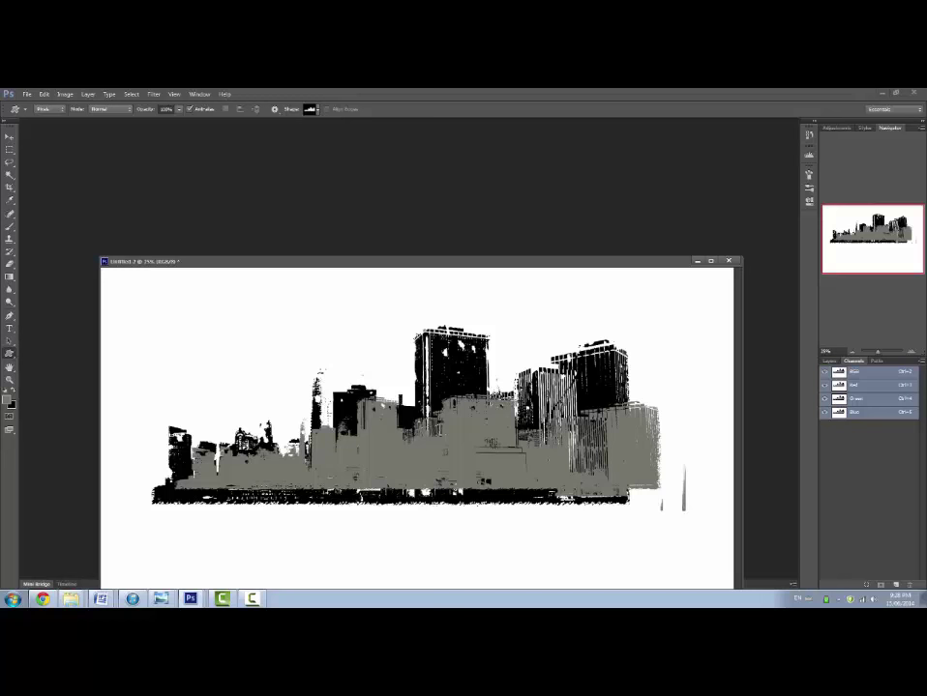
Open the waterfront photo of brick buildings and convert its background to an editable layer.
{"action": "left_click_drag", "start_coordinate": [431, 254], "coordinate": [589, 191]}
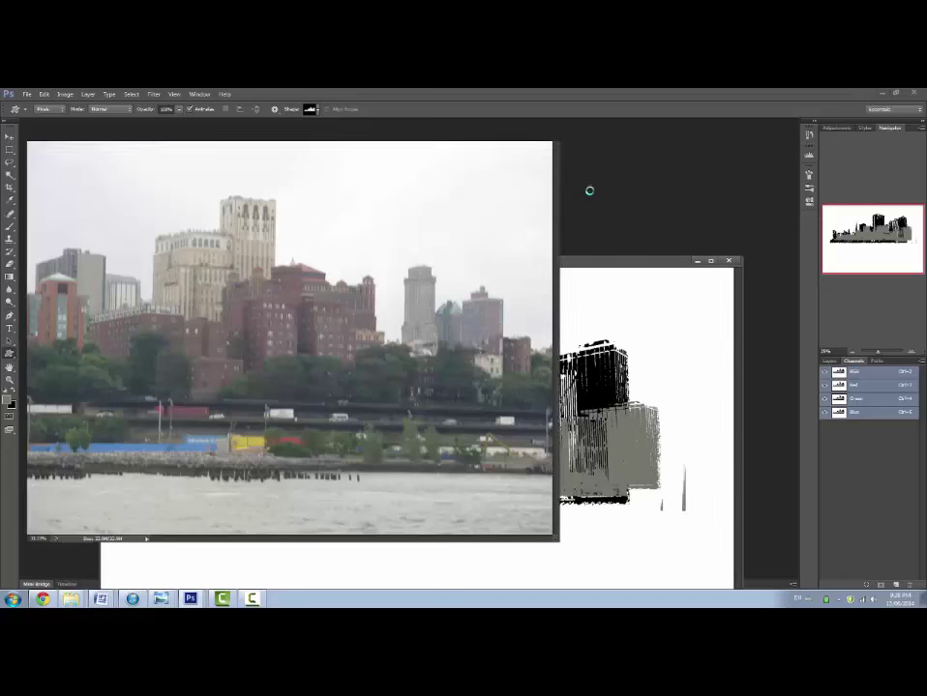
{"action": "left_click", "coordinate": [829, 361]}
{"action": "double_click", "coordinate": [906, 413]}
{"action": "key", "text": "ctrl+minus"}
{"action": "double_click", "coordinate": [906, 410]}
Delete the sky from the waterfront photo and scale the layer down to about 88% within the canvas.
{"action": "key", "text": "ctrl+minus"}
{"action": "key", "text": "ctrl+t"}
{"action": "left_click_drag", "start_coordinate": [421, 239], "coordinate": [405, 252]}
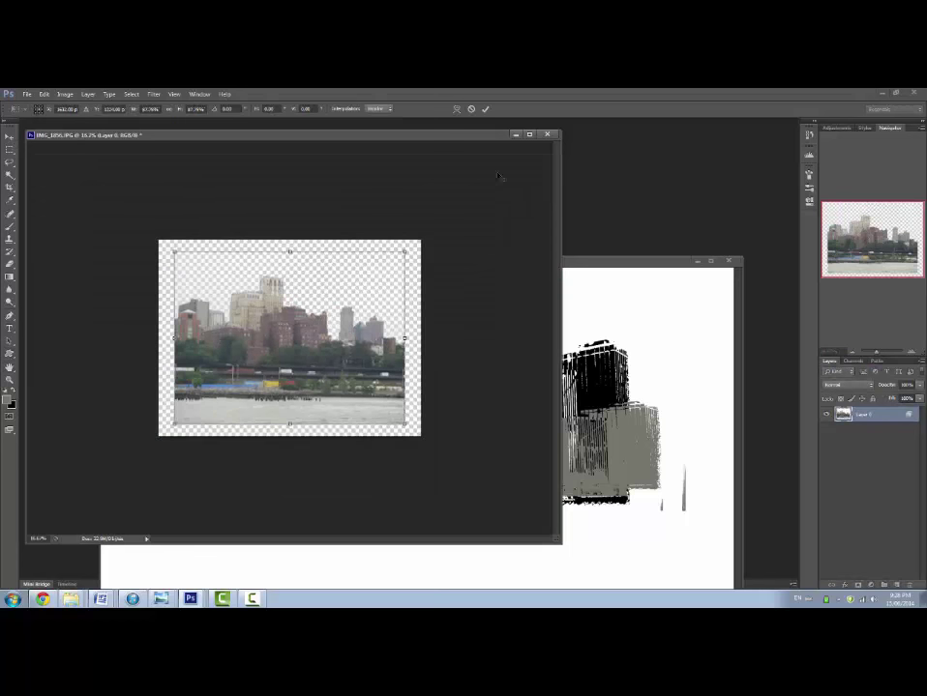
{"action": "key", "text": "Return"}
Increase the waterfront photo's contrast with Levels and define its selected brick buildings as a custom shape.
{"action": "key", "text": "ctrl+l"}
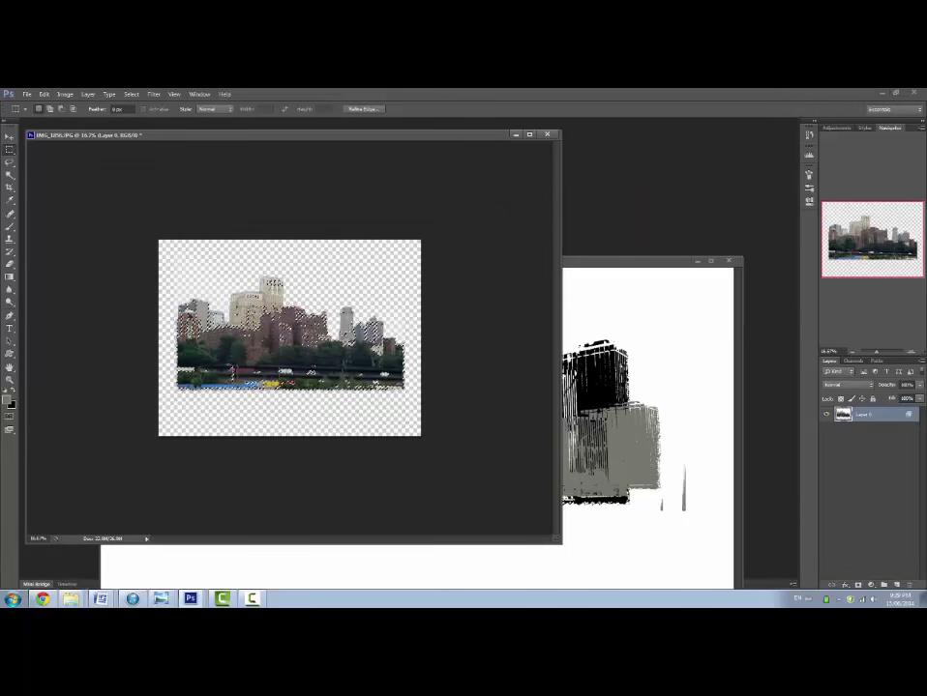
{"action": "left_click", "coordinate": [43, 94]}
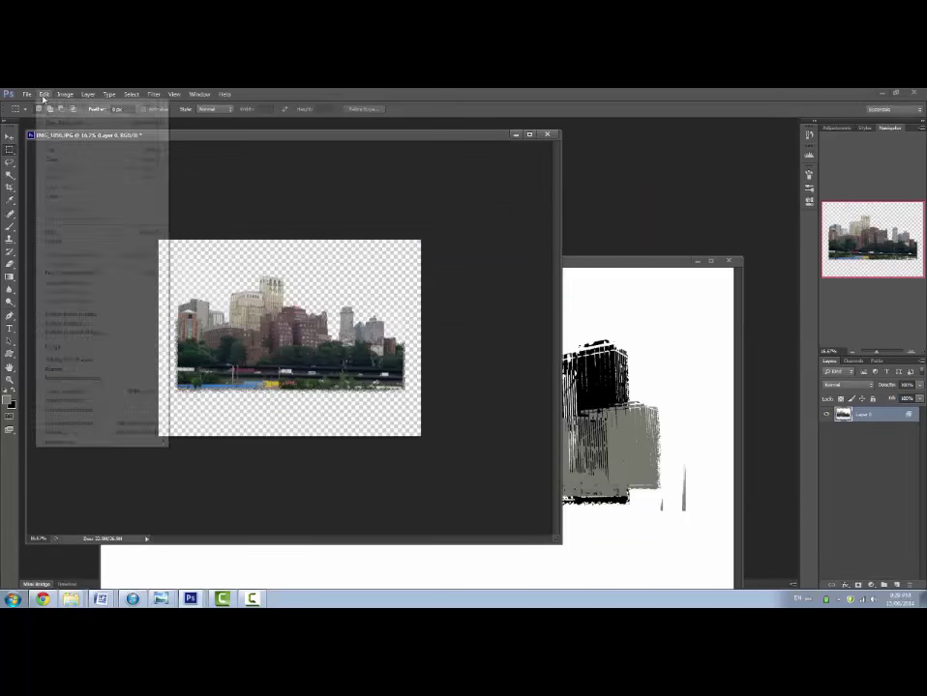
{"action": "left_click", "coordinate": [72, 359]}
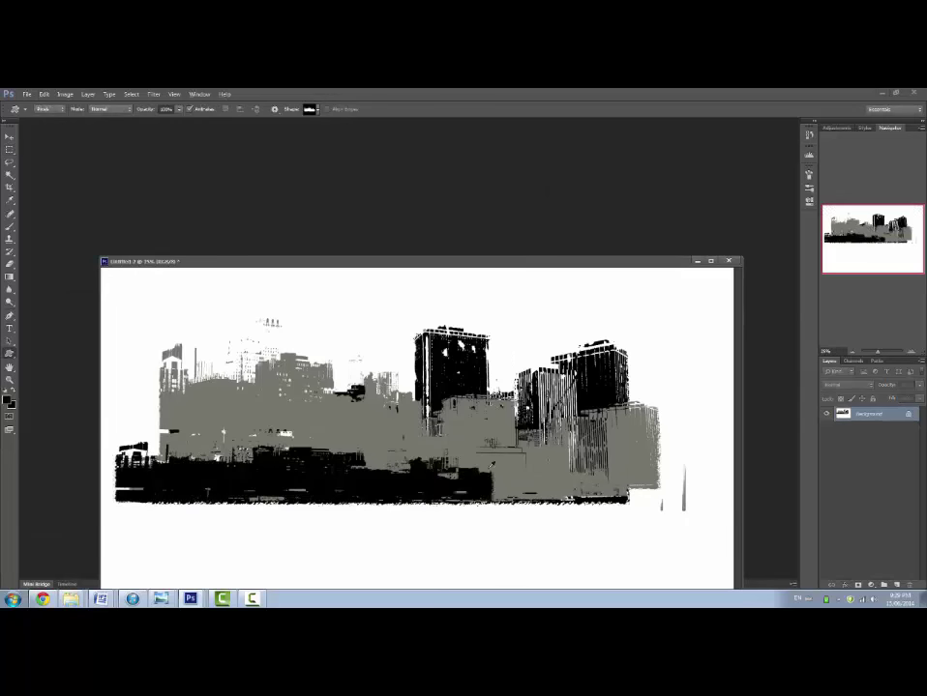
{"action": "left_click", "coordinate": [694, 514]}
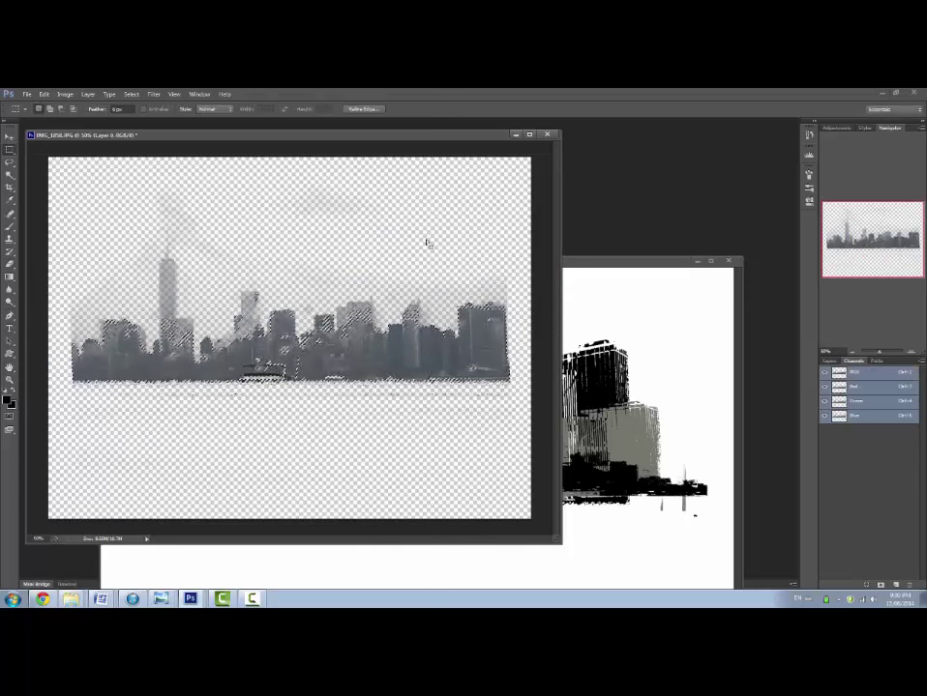
Define the selected hazy skyline with its tall tower as a custom shape.
{"action": "left_click", "coordinate": [43, 93]}
{"action": "left_click", "coordinate": [72, 313]}
{"action": "key", "text": "Return"}
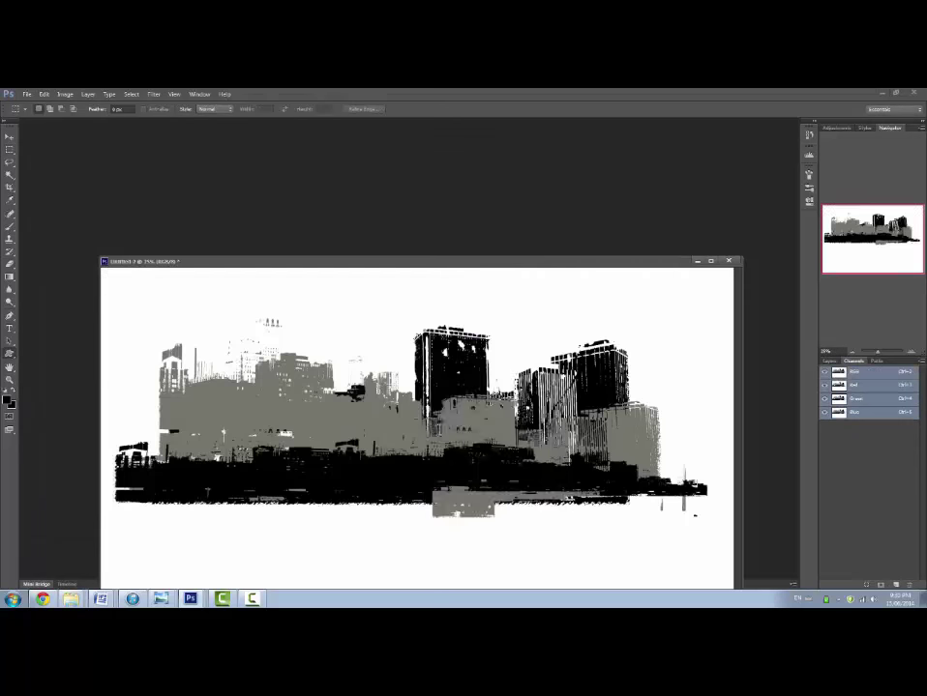
Draw four overlapping copies of the hazy skyline shape in black and grey across the lower middle of the composition.
{"action": "left_click_drag", "start_coordinate": [338, 440], "coordinate": [534, 463]}
{"action": "left_click_drag", "start_coordinate": [404, 457], "coordinate": [556, 484]}
{"action": "left_click_drag", "start_coordinate": [383, 430], "coordinate": [596, 472]}
{"action": "left_click_drag", "start_coordinate": [481, 433], "coordinate": [564, 472]}
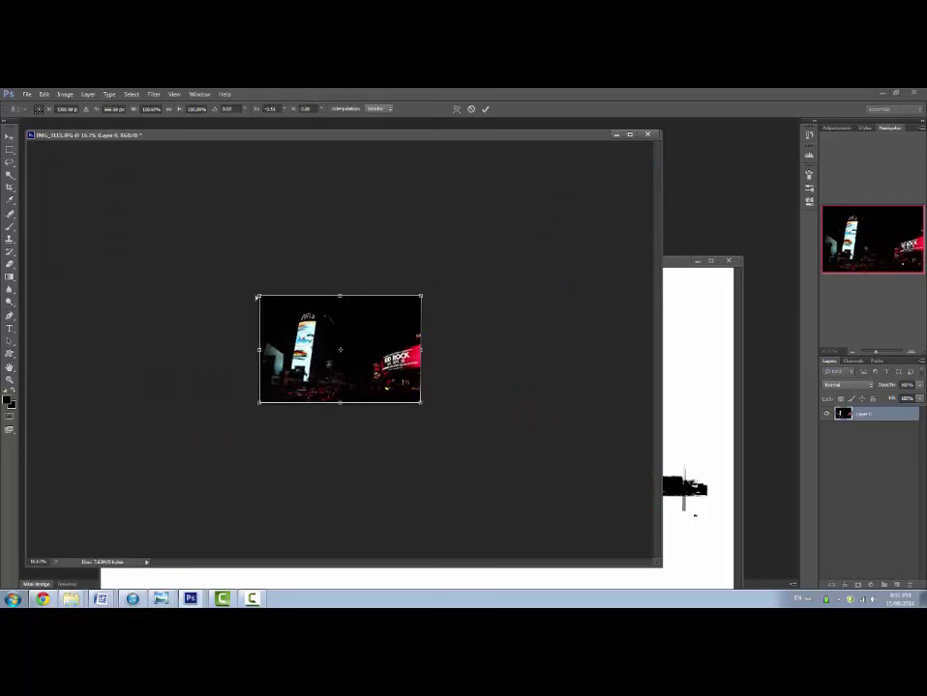
Widen the upper edge of the night street photo with a perspective transform so the lit tower stands upright.
{"action": "left_click_drag", "start_coordinate": [259, 296], "coordinate": [231, 297]}
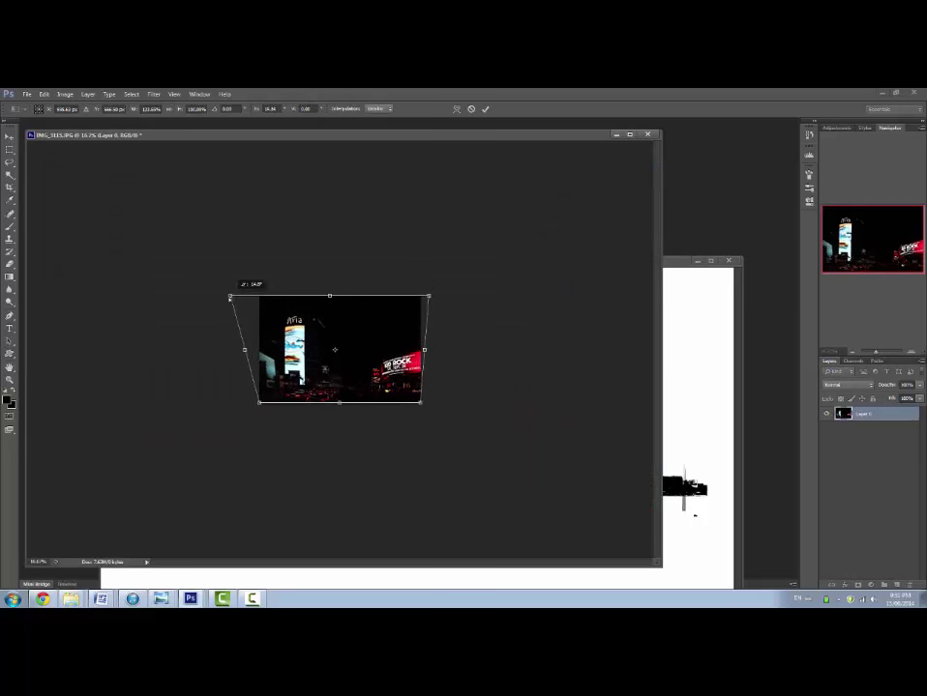
{"action": "key", "text": "Escape"}
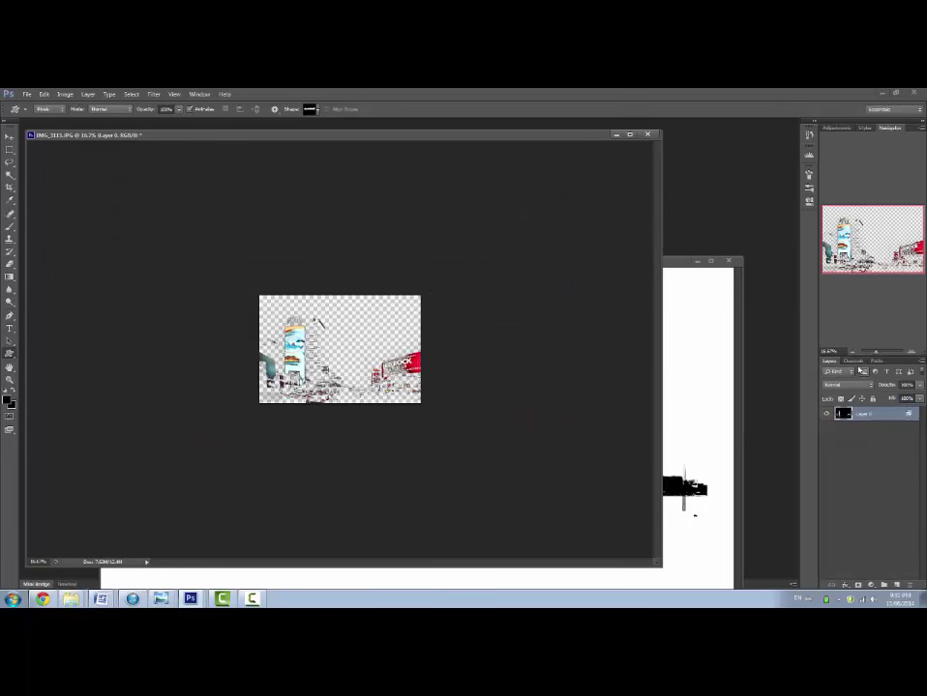
Load the cut-out night lights as a selection, make it a work path and define it as a custom shape.
{"action": "left_click", "coordinate": [843, 414], "text": "ctrl"}
{"action": "left_click", "coordinate": [10, 150]}
{"action": "right_click", "coordinate": [331, 355]}
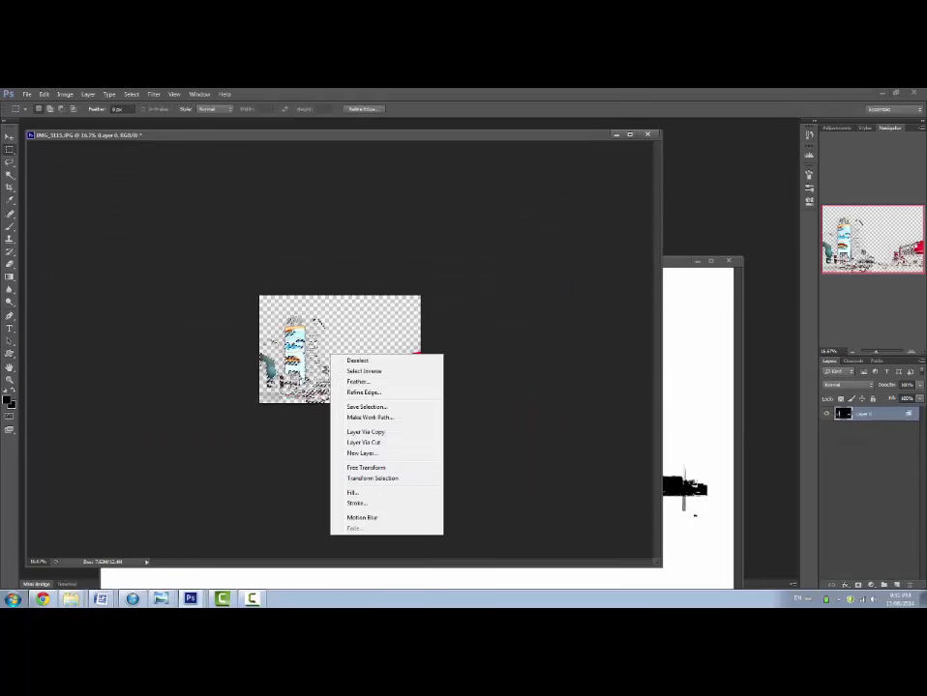
{"action": "left_click", "coordinate": [372, 418]}
{"action": "left_click", "coordinate": [493, 264]}
{"action": "left_click", "coordinate": [44, 94]}
{"action": "left_click", "coordinate": [89, 333]}
{"action": "left_click", "coordinate": [560, 262]}
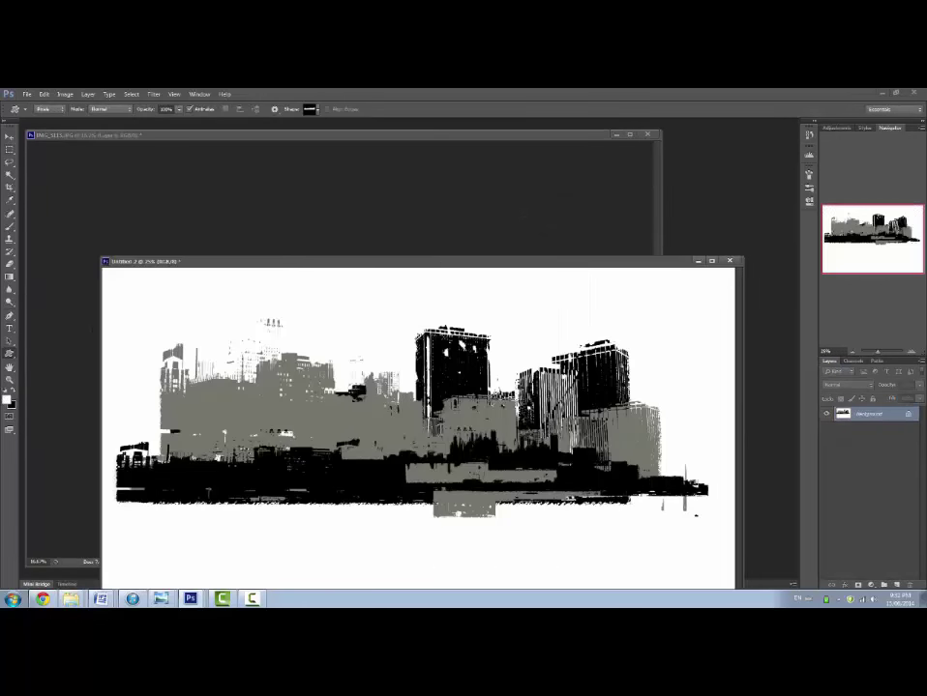
Save the custom shapes as a shape set in the Synstudio folder of personal projects.
{"action": "right_click", "coordinate": [436, 307]}
{"action": "left_click", "coordinate": [784, 317]}
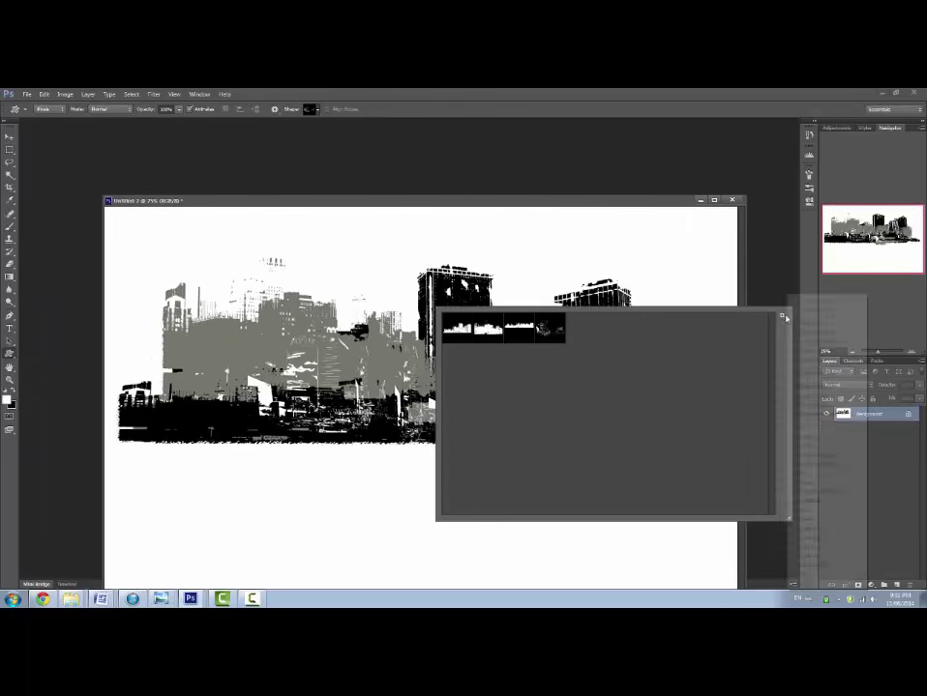
{"action": "left_click", "coordinate": [830, 374]}
{"action": "left_click", "coordinate": [342, 225]}
{"action": "left_click", "coordinate": [583, 246]}
{"action": "left_click", "coordinate": [447, 173]}
{"action": "left_click", "coordinate": [405, 229]}
{"action": "double_click", "coordinate": [405, 228]}
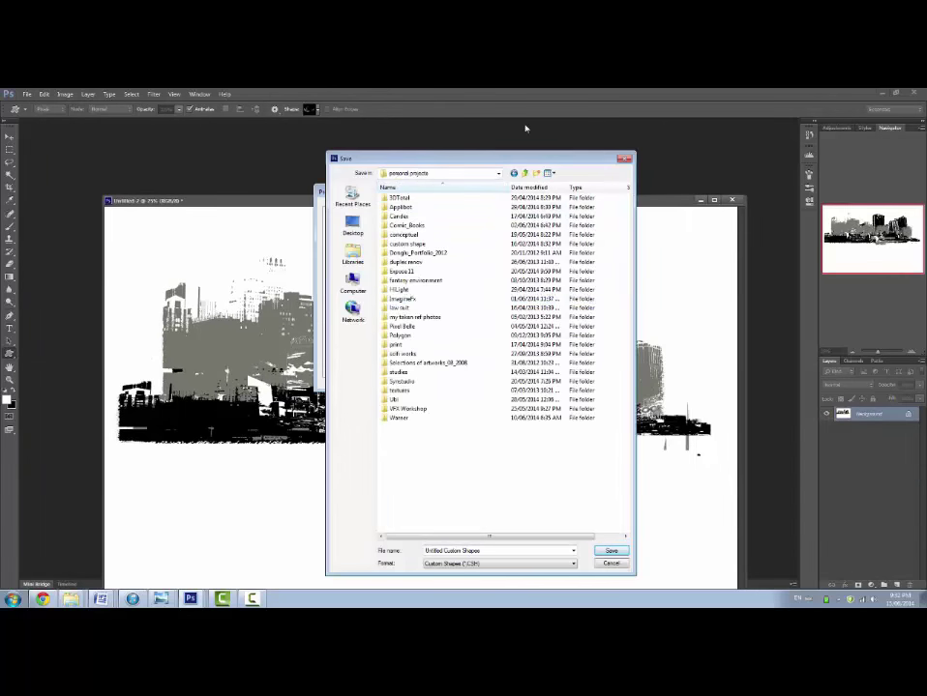
{"action": "double_click", "coordinate": [401, 383]}
{"action": "key", "text": "Return"}
{"action": "left_click", "coordinate": [583, 210]}
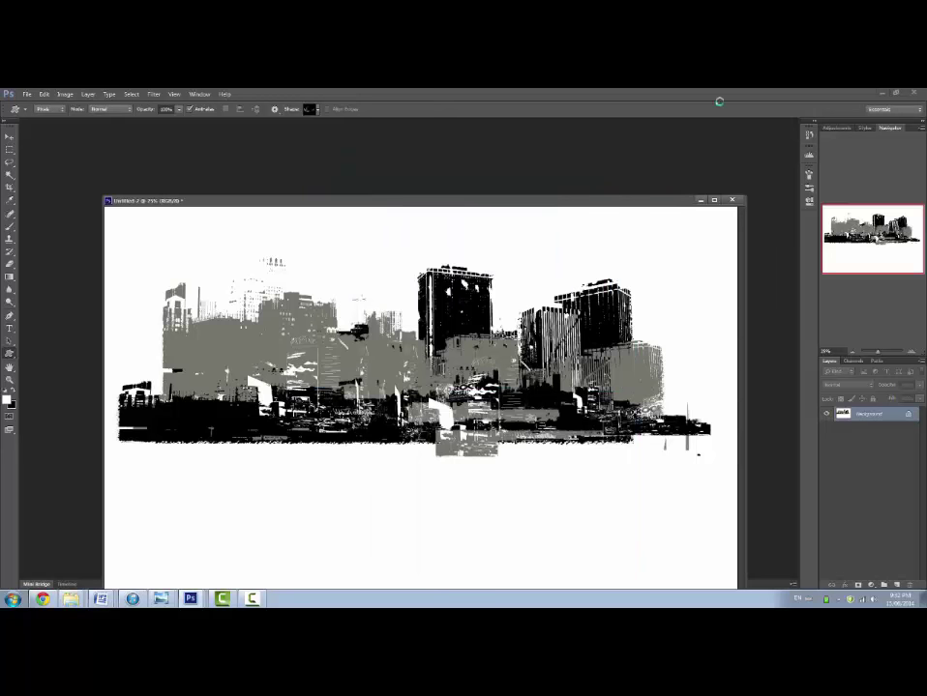
Convert the opened photo's background to an editable layer and resize the image to 2000 pixels wide.
{"action": "double_click", "coordinate": [867, 414]}
{"action": "key", "text": "Return"}
{"action": "key", "text": "ctrl+alt+i"}
{"action": "double_click", "coordinate": [411, 246]}
{"action": "type", "text": "2000"}
{"action": "key", "text": "Return"}
{"action": "double_click", "coordinate": [890, 416]}
{"action": "key", "text": "Return"}
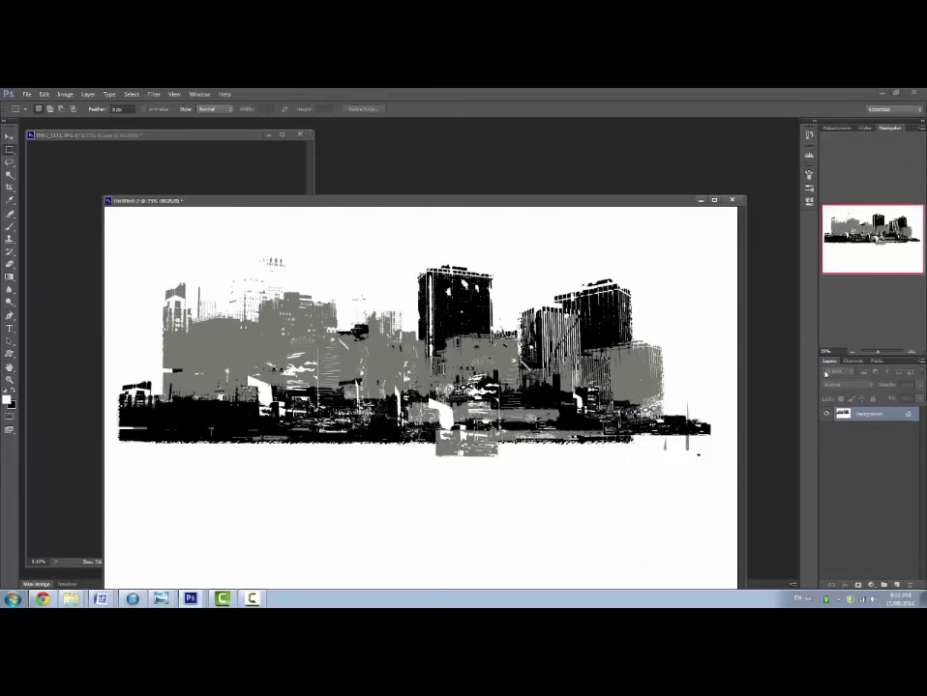
Draw two white copies of the night-lights shape over the tall black tower and the lower middle of the skyline.
{"action": "left_click", "coordinate": [9, 354]}
{"action": "left_click_drag", "start_coordinate": [436, 281], "coordinate": [500, 431]}
{"action": "left_click_drag", "start_coordinate": [237, 389], "coordinate": [454, 443]}
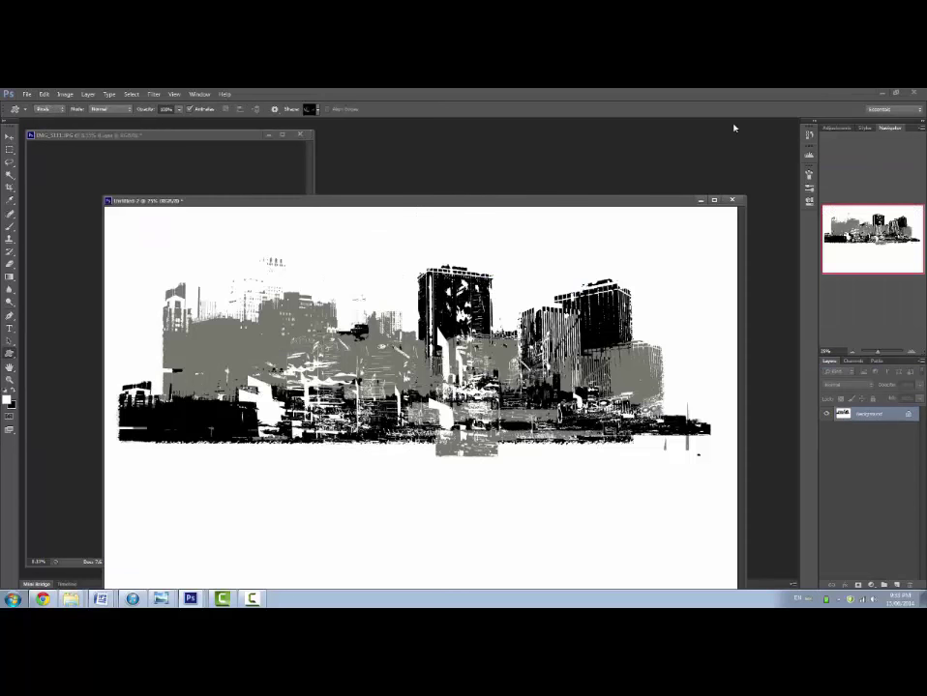
Convert the background of the Louis Vuitton building photo to a layer and crop its right and upper edges.
{"action": "double_click", "coordinate": [867, 414]}
{"action": "key", "text": "Return"}
{"action": "left_click", "coordinate": [10, 187]}
{"action": "left_click_drag", "start_coordinate": [502, 360], "coordinate": [492, 360]}
{"action": "left_click_drag", "start_coordinate": [346, 258], "coordinate": [346, 271]}
{"action": "key", "text": "Return"}
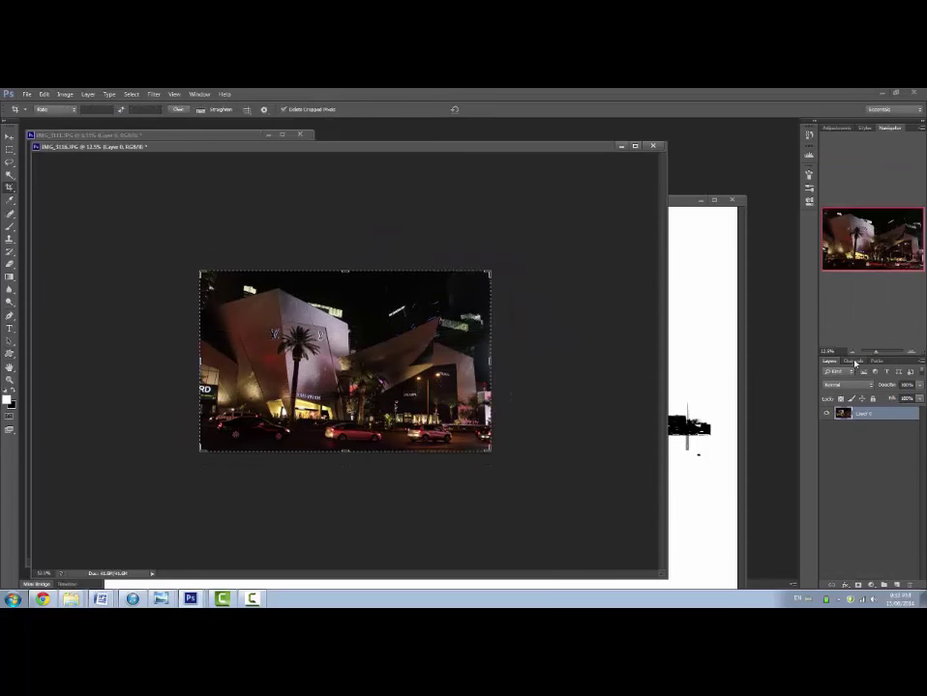
Load the luminosity of the cropped Louis Vuitton building photo as a selection.
{"action": "left_click", "coordinate": [853, 362]}
{"action": "left_click", "coordinate": [839, 372], "text": "ctrl"}
{"action": "left_click", "coordinate": [829, 362]}
{"action": "left_click", "coordinate": [10, 137]}
{"action": "left_click", "coordinate": [854, 360]}
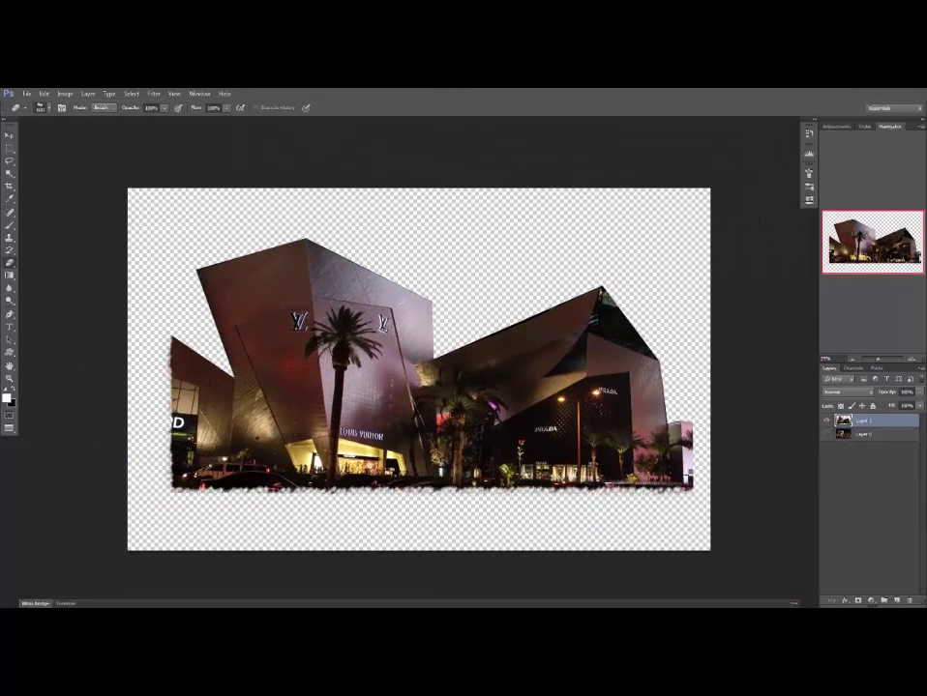
Roughly erase along the base of the building cut-out and boost its contrast with Levels.
{"action": "left_click_drag", "start_coordinate": [172, 492], "coordinate": [692, 492]}
{"action": "left_click_drag", "start_coordinate": [612, 284], "coordinate": [600, 276]}
{"action": "key", "text": "ctrl+l"}
{"action": "left_click_drag", "start_coordinate": [717, 285], "coordinate": [731, 284]}
{"action": "left_click", "coordinate": [812, 193]}
Turn the building's Green channel selection into a work path and define it as a custom shape.
{"action": "left_click", "coordinate": [853, 368]}
{"action": "left_click", "coordinate": [839, 404], "text": "ctrl"}
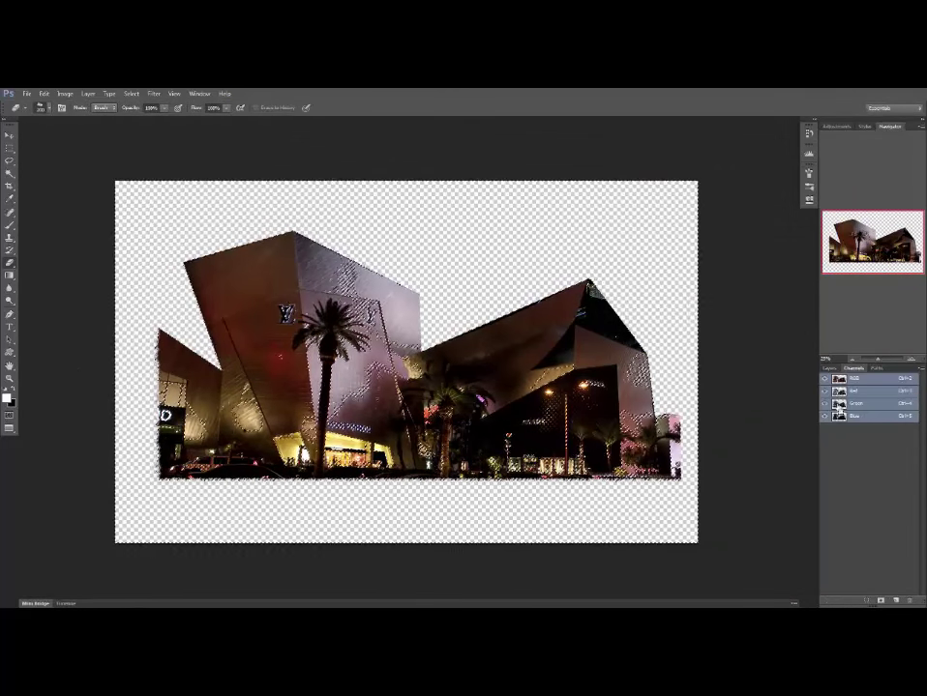
{"action": "left_click", "coordinate": [829, 369]}
{"action": "left_click", "coordinate": [10, 149]}
{"action": "right_click", "coordinate": [426, 261]}
{"action": "left_click", "coordinate": [464, 326]}
{"action": "left_click", "coordinate": [575, 281]}
{"action": "left_click", "coordinate": [44, 93]}
{"action": "left_click", "coordinate": [82, 369]}
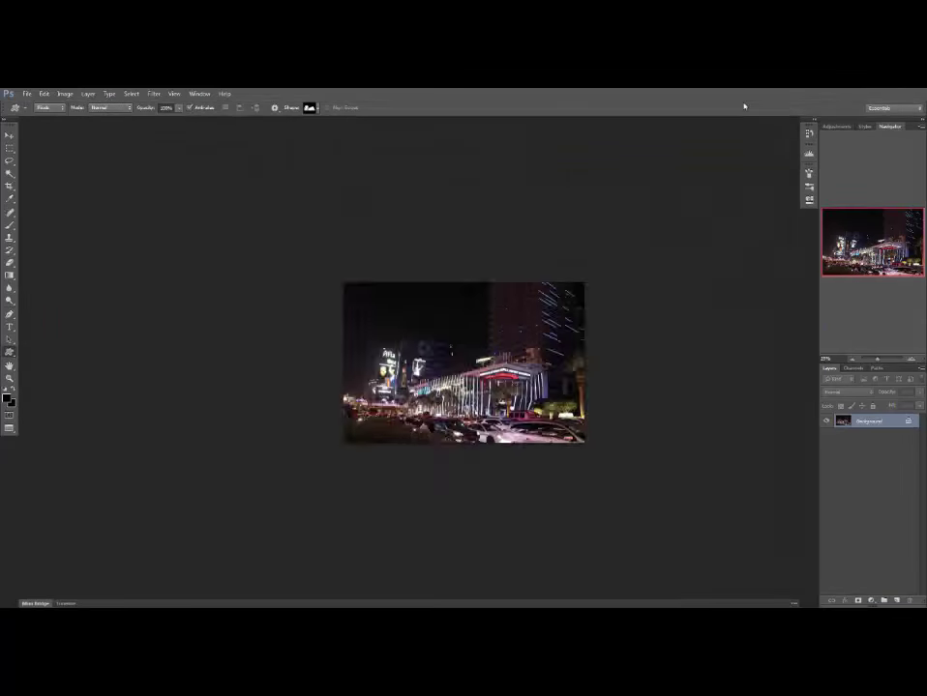
Convert the Aria street photo's background to a layer and roughen the inner edge of the tall dark tower with the Eraser.
{"action": "key", "text": "Return"}
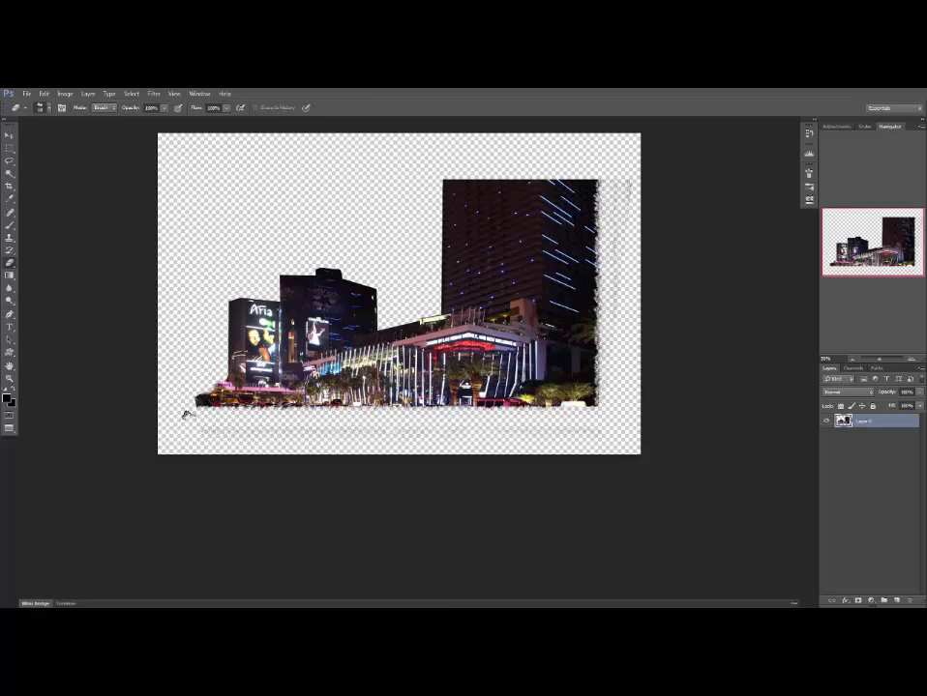
{"action": "left_click_drag", "start_coordinate": [436, 267], "coordinate": [440, 315]}
{"action": "scroll", "coordinate": [372, 306], "scroll_direction": "up", "scroll_amount": 1}
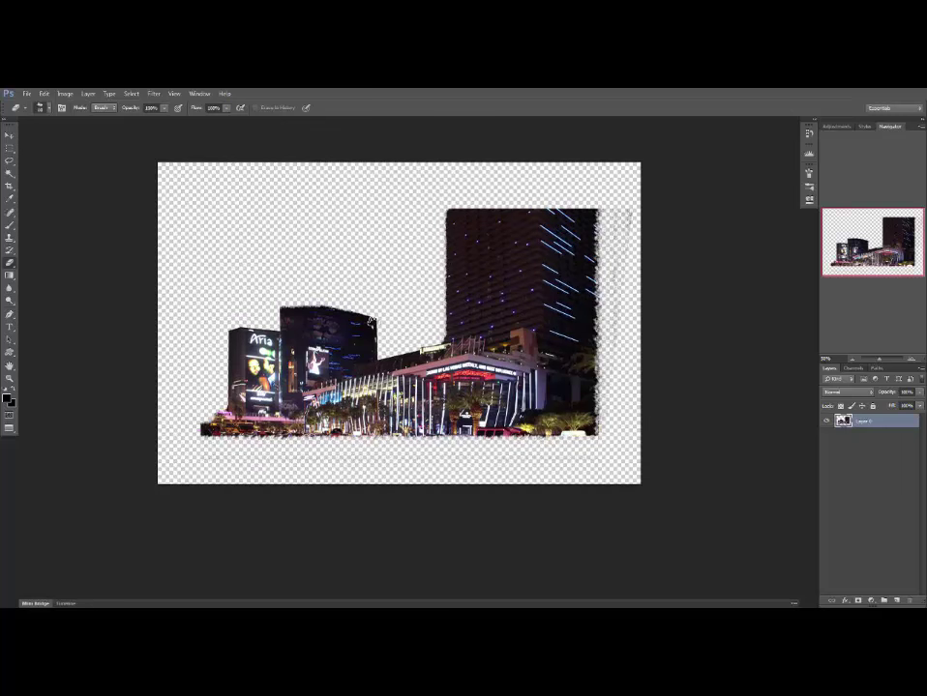
Turn the Aria photo's RGB channel selection into a work path and define it as a custom shape named light06.
{"action": "left_click", "coordinate": [853, 369]}
{"action": "left_click", "coordinate": [838, 379], "text": "ctrl"}
{"action": "key", "text": "m"}
{"action": "right_click", "coordinate": [568, 314]}
{"action": "left_click", "coordinate": [604, 376]}
{"action": "left_click", "coordinate": [43, 94]}
{"action": "left_click", "coordinate": [77, 331]}
{"action": "type", "text": "lasvegas"}
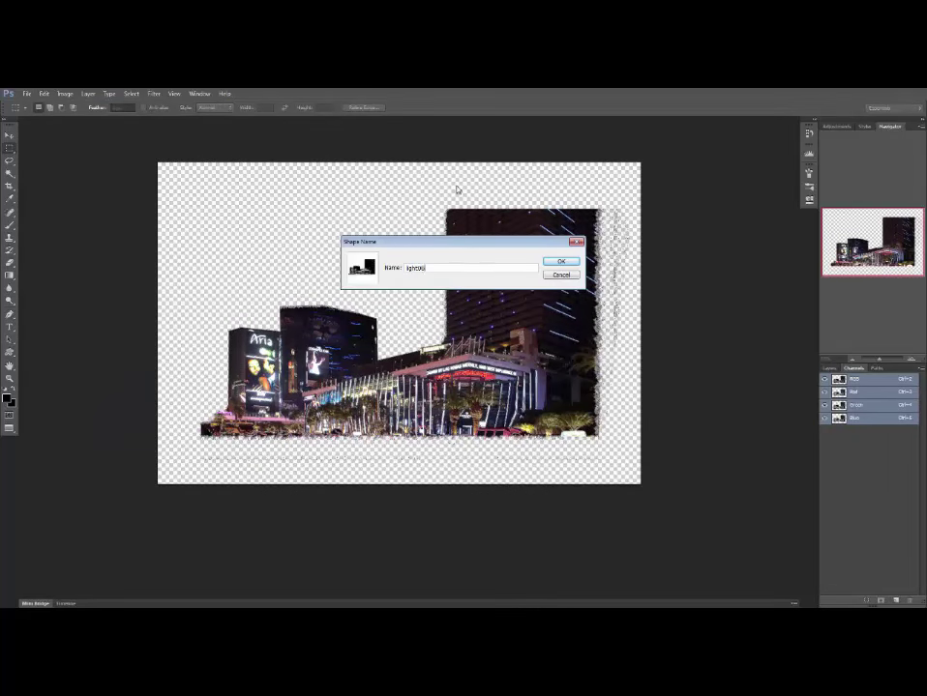
{"action": "key", "text": "Return"}
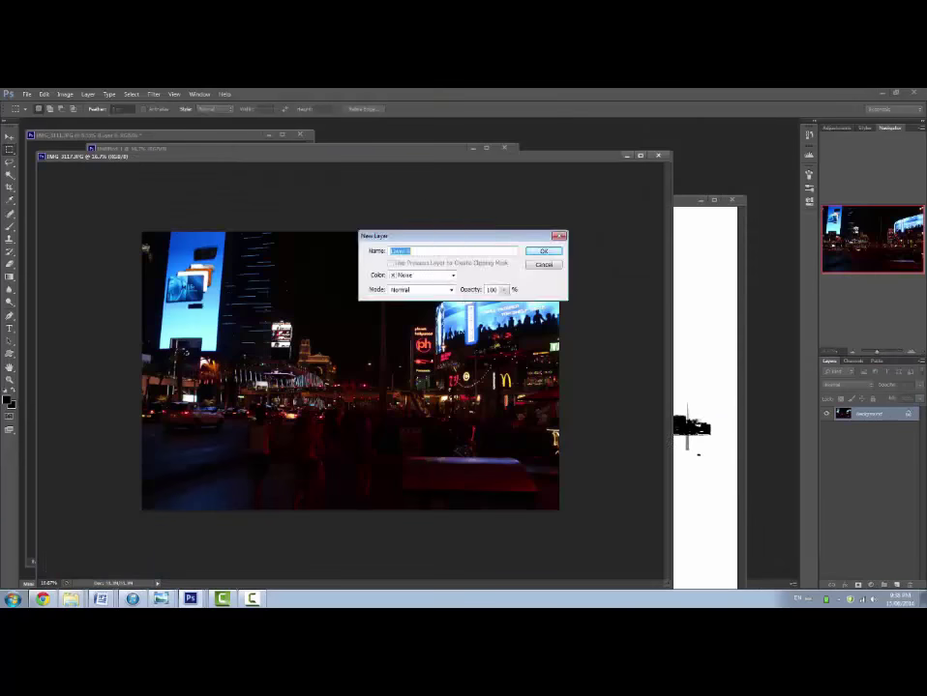
Convert the billboard street photo's background to an editable layer and resize the image.
{"action": "key", "text": "Return"}
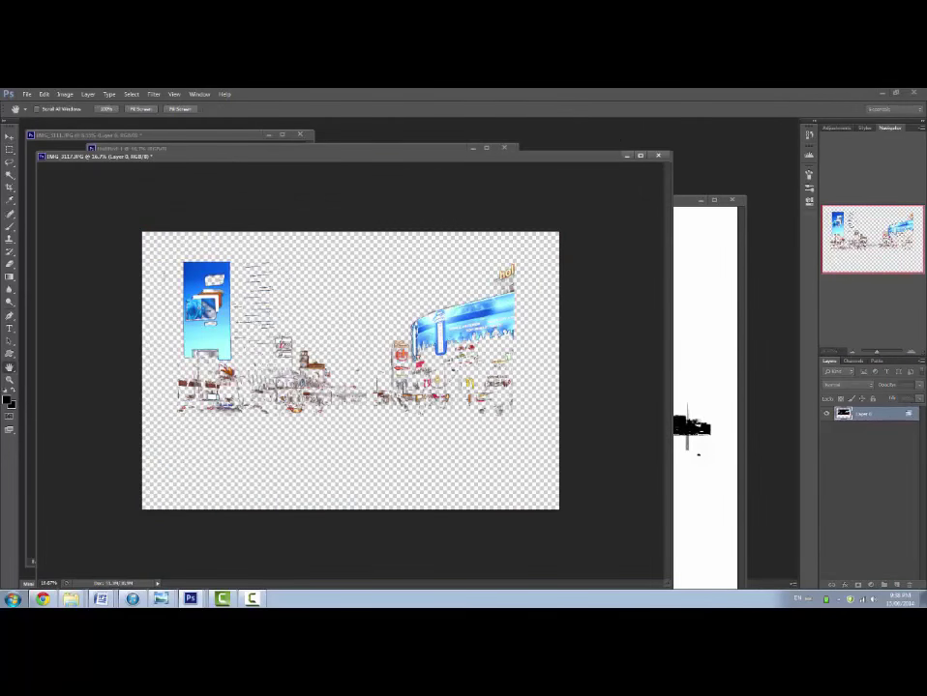
{"action": "key", "text": "ctrl+alt+i"}
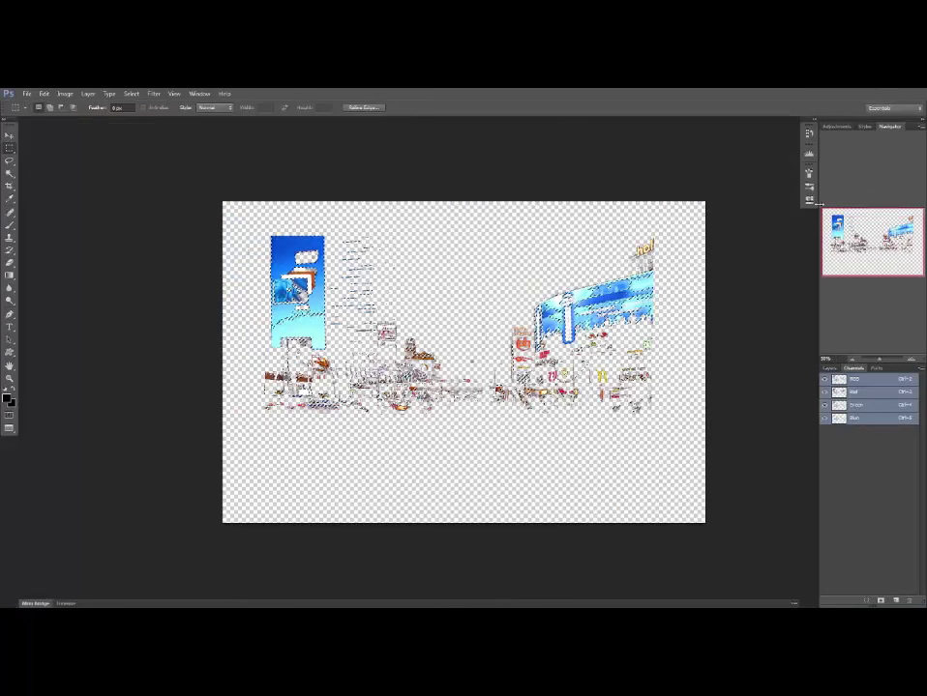
Define the billboard lights as a custom shape named lights and test it on the skyline canvas.
{"action": "left_click", "coordinate": [44, 94]}
{"action": "left_click", "coordinate": [67, 280]}
{"action": "type", "text": "lights"}
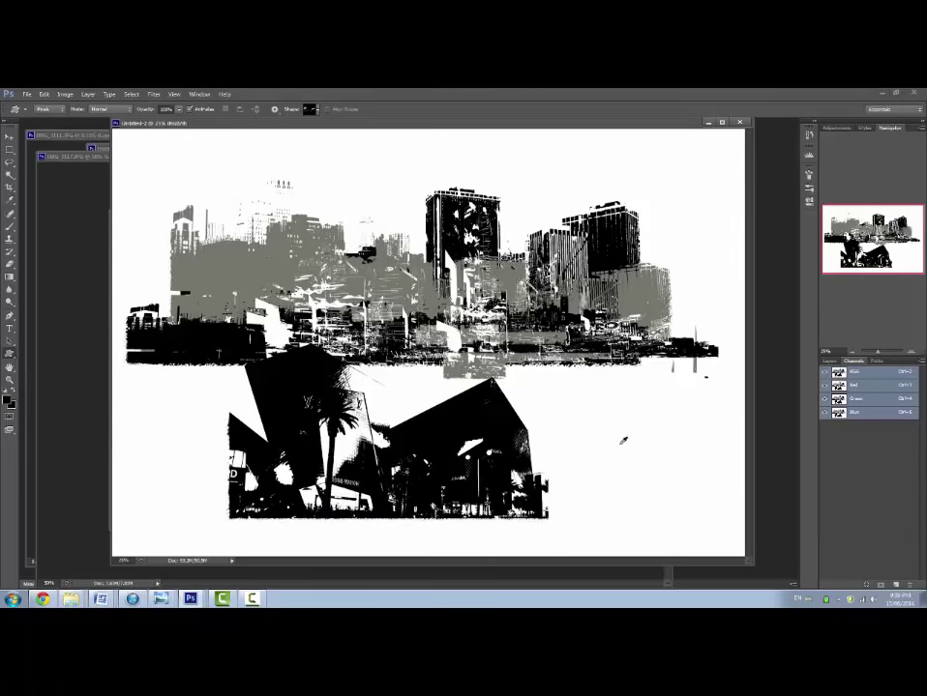
{"action": "left_click_drag", "start_coordinate": [538, 507], "coordinate": [545, 513]}
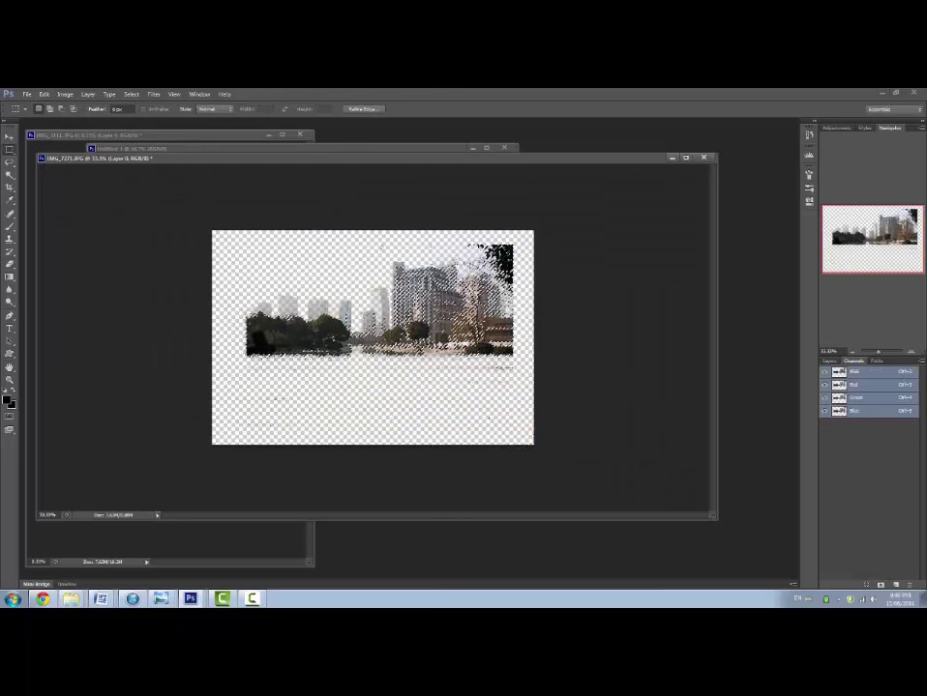
Define the selected waterside high-rises as a custom shape named city and choose the TEMP (F:) drive for saving the shapes.
{"action": "left_click", "coordinate": [43, 94]}
{"action": "left_click", "coordinate": [95, 330]}
{"action": "type", "text": "city"}
{"action": "key", "text": "Return"}
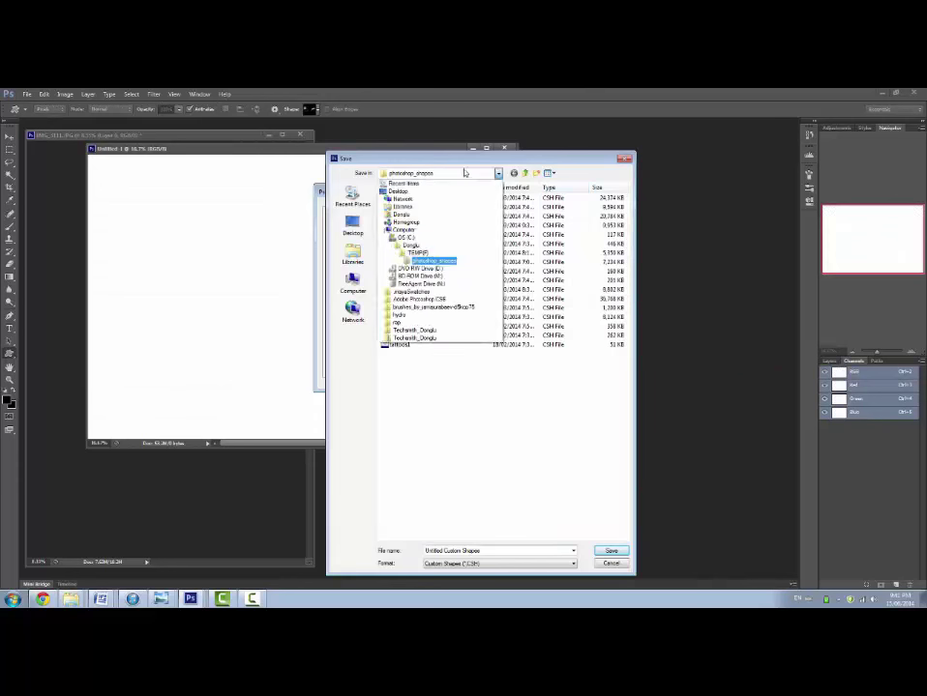
{"action": "left_click", "coordinate": [416, 256]}
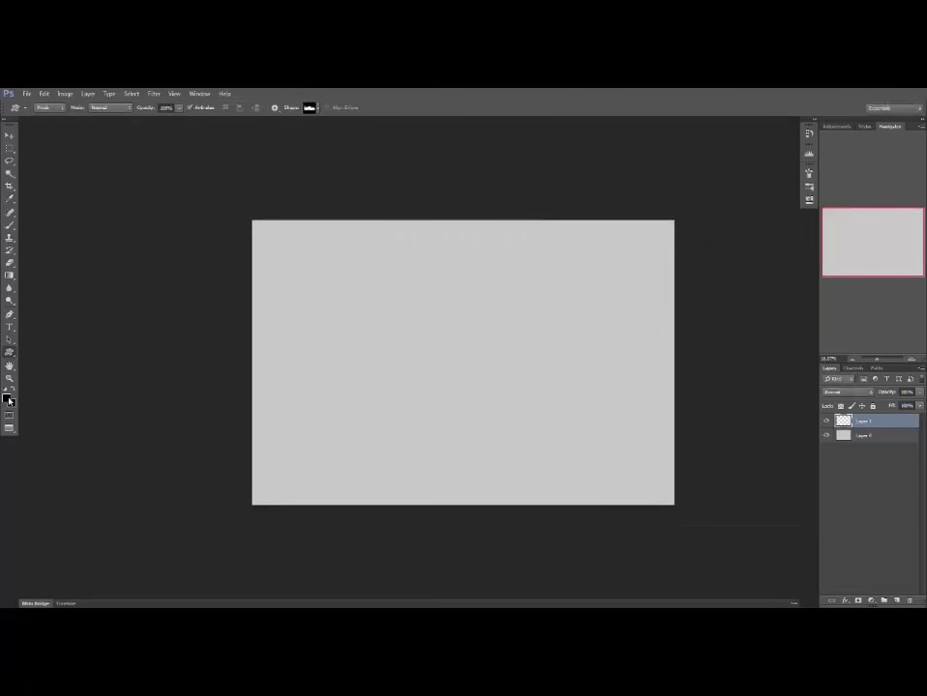
Draw three overlapping dark grey skyline shapes on Layer 1 in the upper left of the canvas and sample a colour from them.
{"action": "left_click_drag", "start_coordinate": [282, 275], "coordinate": [488, 361]}
{"action": "left_click_drag", "start_coordinate": [570, 372], "coordinate": [571, 372]}
{"action": "left_click_drag", "start_coordinate": [321, 350], "coordinate": [474, 363]}
{"action": "left_click", "coordinate": [443, 332], "text": "alt"}
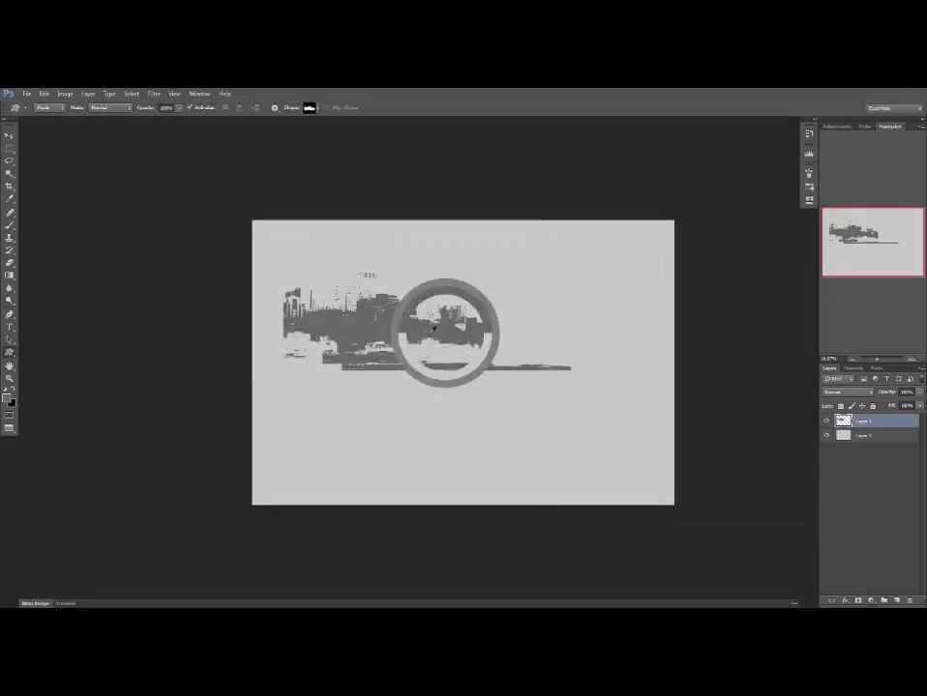
Scale the drawn skyline down with Free Transform and switch to full-screen view.
{"action": "key", "text": "ctrl+t"}
{"action": "left_click_drag", "start_coordinate": [572, 372], "coordinate": [507, 344]}
{"action": "key", "text": "Return"}
{"action": "key", "text": "f"}
{"action": "key", "text": "f"}
Extend the first skyline with more building detail using another custom shape at its lower left.
{"action": "left_click_drag", "start_coordinate": [600, 387], "coordinate": [495, 369]}
{"action": "left_click_drag", "start_coordinate": [550, 215], "coordinate": [678, 437]}
{"action": "right_click", "coordinate": [568, 324]}
{"action": "left_click", "coordinate": [870, 321]}
{"action": "mouse_move", "coordinate": [185, 288]}
{"action": "left_mouse_down"}
{"action": "mouse_move", "coordinate": [232, 397]}
{"action": "mouse_move", "coordinate": [301, 382]}
{"action": "left_mouse_up"}
Flip the canvas horizontally and add a thin crane shape above the skyline.
{"action": "key", "text": "ctrl+shift+h"}
{"action": "left_click_drag", "start_coordinate": [823, 373], "coordinate": [190, 396]}
{"action": "left_click_drag", "start_coordinate": [444, 300], "coordinate": [455, 373]}
Add the tall-tower city shape in dark grey at the right end of the first skyline, in two overlapping sizes.
{"action": "right_click", "coordinate": [432, 397]}
{"action": "left_click", "coordinate": [728, 396]}
{"action": "left_click_drag", "start_coordinate": [635, 361], "coordinate": [735, 468]}
{"action": "left_click_drag", "start_coordinate": [569, 248], "coordinate": [737, 471]}
{"action": "left_click_drag", "start_coordinate": [522, 403], "coordinate": [478, 454]}
{"action": "key", "text": "ctrl+z"}
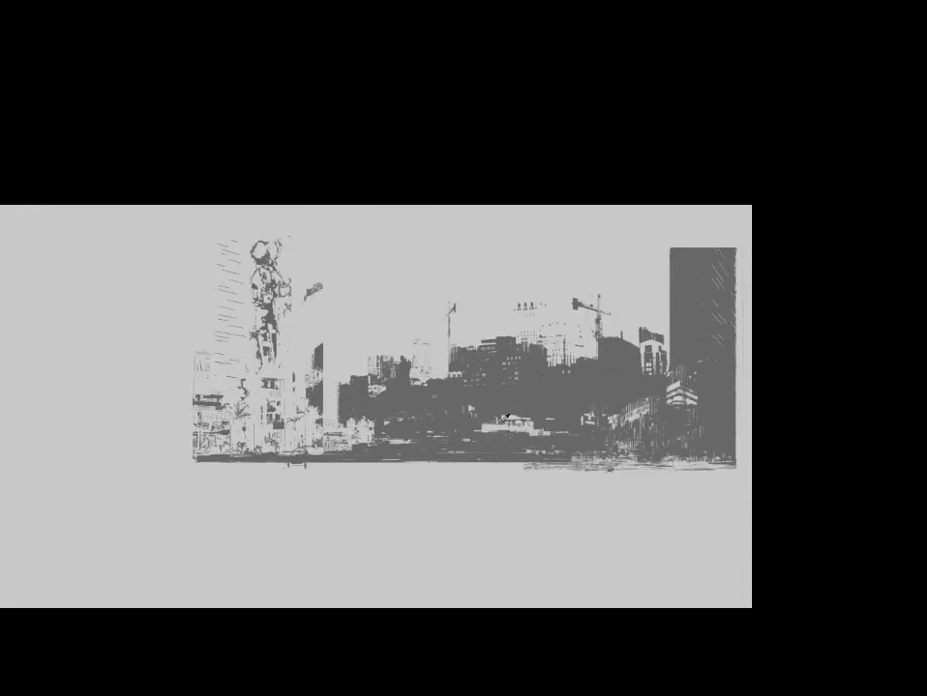
{"action": "left_click_drag", "start_coordinate": [334, 426], "coordinate": [507, 455]}
{"action": "key", "text": "ctrl+z"}
On a new layer, draw tall dark grey skyline shapes below the first composition using another custom shape.
{"action": "key", "text": "f"}
{"action": "key", "text": "ctrl+minus"}
{"action": "key", "text": "ctrl+minus"}
{"action": "key", "text": "ctrl+plus"}
{"action": "right_click", "coordinate": [465, 369]}
{"action": "left_click", "coordinate": [619, 484]}
{"action": "left_click_drag", "start_coordinate": [401, 486], "coordinate": [432, 422]}
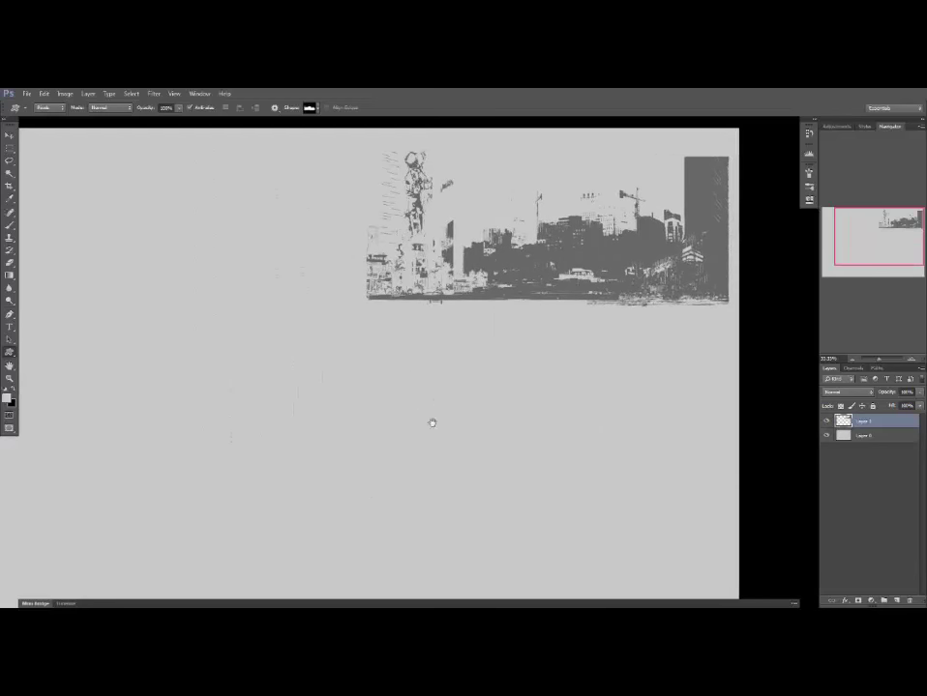
{"action": "key", "text": "ctrl+shift+alt+n"}
{"action": "left_click", "coordinate": [561, 271], "text": "alt"}
{"action": "mouse_move", "coordinate": [384, 334]}
{"action": "left_mouse_down"}
{"action": "mouse_move", "coordinate": [434, 535]}
{"action": "mouse_move", "coordinate": [460, 538]}
{"action": "left_mouse_up"}
{"action": "left_click_drag", "start_coordinate": [620, 364], "coordinate": [669, 548]}
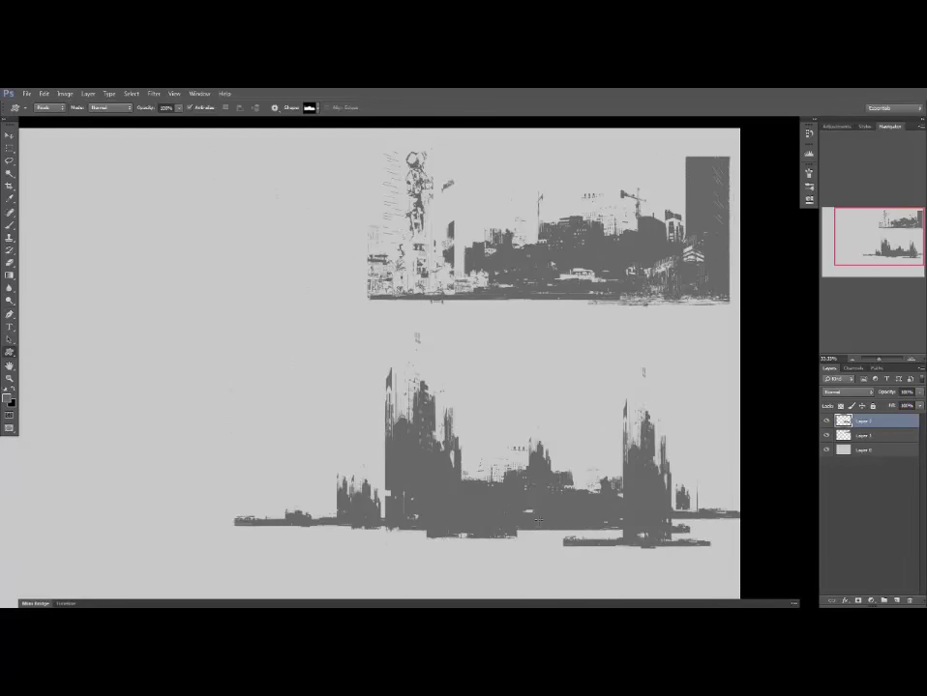
Fill the middle of the second skyline with a large building shape and add smaller shapes toward its lower left.
{"action": "right_click", "coordinate": [667, 374]}
{"action": "left_click", "coordinate": [839, 397]}
{"action": "left_click_drag", "start_coordinate": [427, 345], "coordinate": [597, 530]}
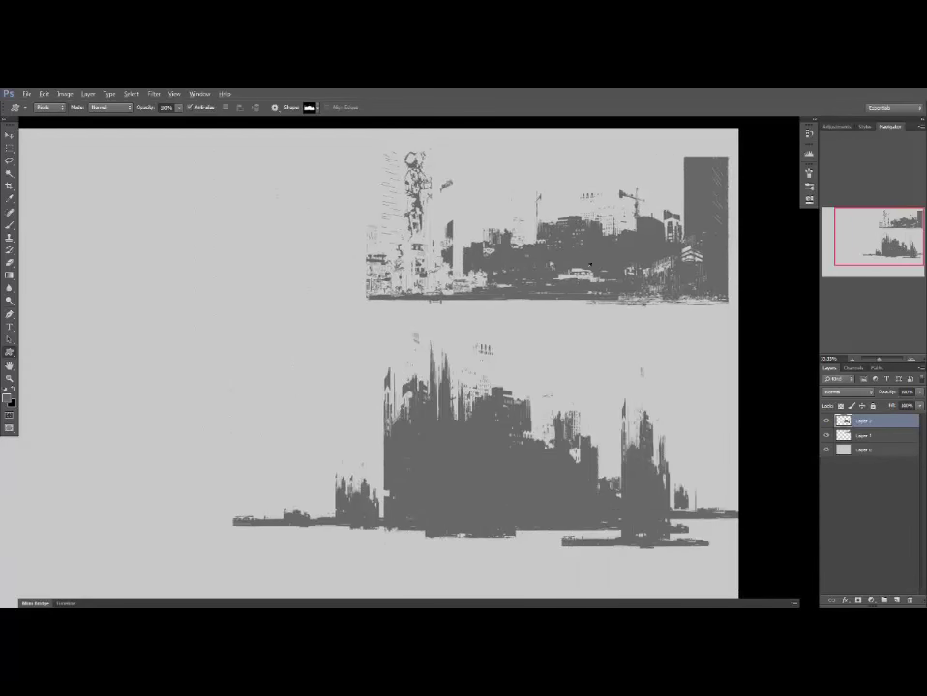
{"action": "left_click", "coordinate": [590, 265], "text": "alt"}
{"action": "left_click_drag", "start_coordinate": [591, 436], "coordinate": [349, 523]}
{"action": "left_click_drag", "start_coordinate": [384, 455], "coordinate": [325, 505]}
Draw two white copies of another custom shape across the lower part of the second skyline.
{"action": "right_click", "coordinate": [413, 375]}
{"action": "left_click", "coordinate": [523, 397]}
{"action": "key", "text": "d"}
{"action": "key", "text": "x"}
{"action": "mouse_move", "coordinate": [377, 425]}
{"action": "left_mouse_down"}
{"action": "mouse_move", "coordinate": [567, 525]}
{"action": "mouse_move", "coordinate": [563, 534]}
{"action": "left_mouse_up"}
{"action": "left_click_drag", "start_coordinate": [522, 497], "coordinate": [726, 533]}
Scale the second skyline down slightly and move it up and to the right.
{"action": "key", "text": "ctrl+minus"}
{"action": "key", "text": "ctrl+t"}
{"action": "left_click_drag", "start_coordinate": [780, 476], "coordinate": [751, 463]}
{"action": "key", "text": "Return"}
{"action": "key", "text": "v"}
{"action": "left_click_drag", "start_coordinate": [577, 389], "coordinate": [603, 378]}
On a new layer, draw the angular palm-tree building shape in dark grey below the second skyline.
{"action": "left_click", "coordinate": [896, 601]}
{"action": "key", "text": "u"}
{"action": "right_click", "coordinate": [379, 375]}
{"action": "left_click", "coordinate": [554, 395]}
{"action": "mouse_move", "coordinate": [508, 464]}
{"action": "left_mouse_down"}
{"action": "mouse_move", "coordinate": [743, 586]}
{"action": "mouse_move", "coordinate": [694, 561]}
{"action": "left_mouse_up"}
Add two overlapping dark grey skyline shapes at the right end of the third composition.
{"action": "right_click", "coordinate": [571, 376]}
{"action": "left_click", "coordinate": [654, 396]}
{"action": "left_click_drag", "start_coordinate": [631, 530], "coordinate": [769, 560]}
{"action": "left_click_drag", "start_coordinate": [698, 498], "coordinate": [755, 559]}
{"action": "left_click_drag", "start_coordinate": [476, 518], "coordinate": [482, 466]}
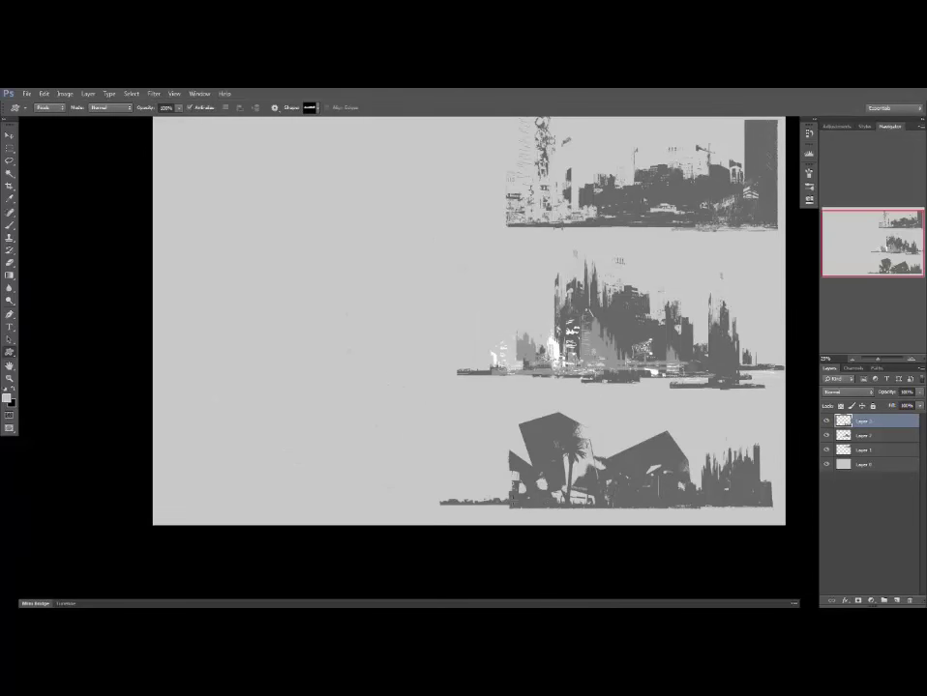
Add white window and sign shapes over the buildings of the third skyline and flip the canvas horizontally.
{"action": "right_click", "coordinate": [424, 278]}
{"action": "left_click", "coordinate": [534, 300]}
{"action": "key", "text": "d"}
{"action": "key", "text": "x"}
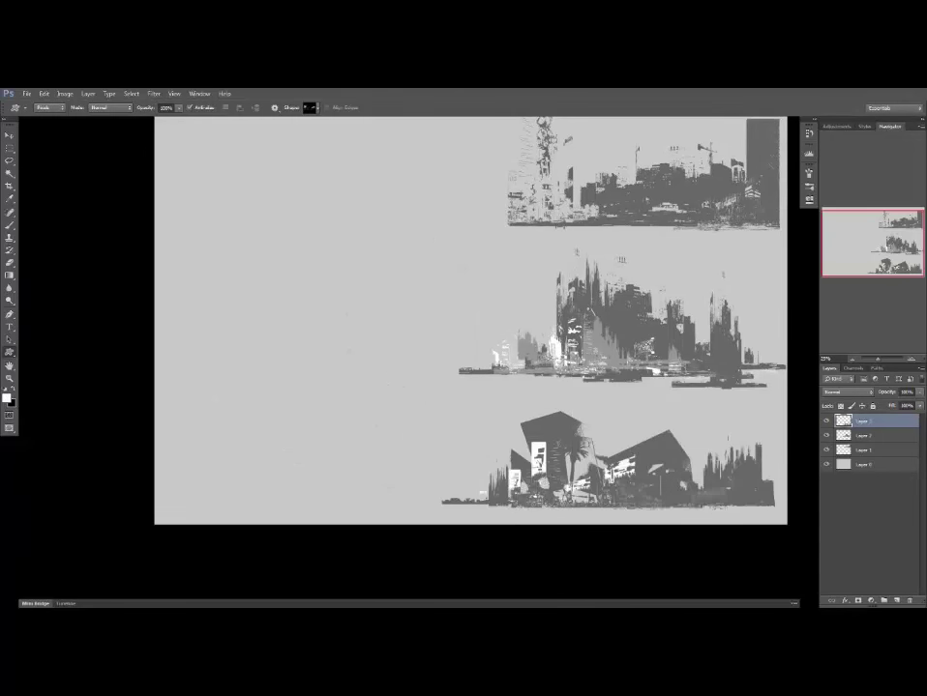
{"action": "key", "text": "ctrl+minus"}
{"action": "key", "text": "ctrl+shift+f"}
{"action": "left_click_drag", "start_coordinate": [689, 417], "coordinate": [731, 456]}
On a new layer, draw a wide black custom shape in the empty area beside the first skyline.
{"action": "left_click", "coordinate": [896, 601]}
{"action": "right_click", "coordinate": [553, 350]}
{"action": "left_click", "coordinate": [699, 373]}
{"action": "key", "text": "x"}
{"action": "left_click", "coordinate": [624, 297]}
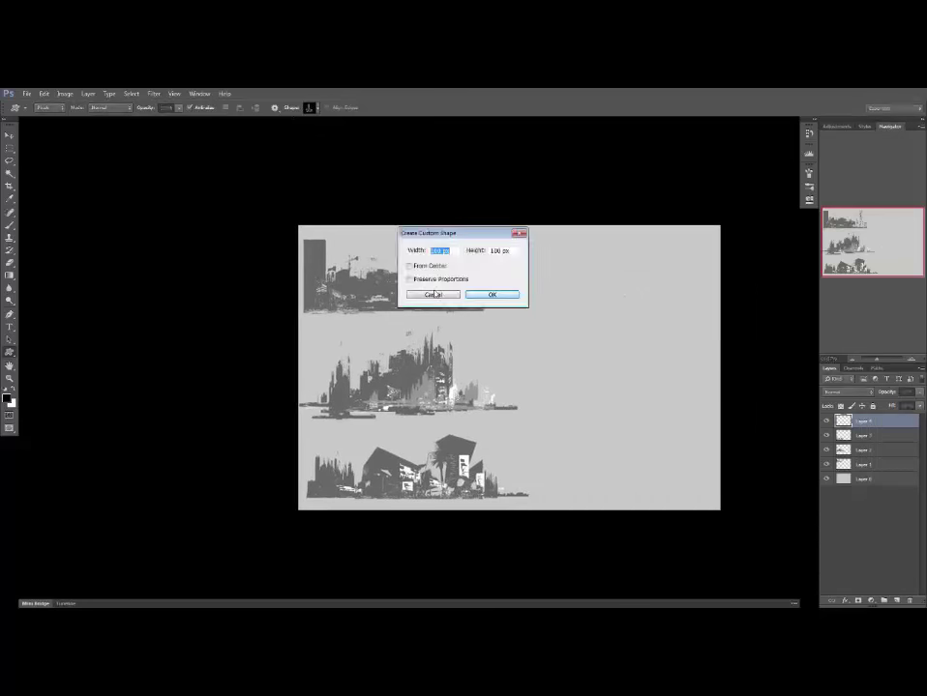
{"action": "left_click", "coordinate": [435, 295]}
{"action": "left_click_drag", "start_coordinate": [513, 239], "coordinate": [698, 318]}
Overlay a mid-grey skyline shape, in a grey sampled from the existing buildings, on the black shape of the fourth composition.
{"action": "right_click", "coordinate": [569, 266]}
{"action": "left_click", "coordinate": [746, 288]}
{"action": "left_click", "coordinate": [431, 366], "text": "alt"}
{"action": "left_click_drag", "start_coordinate": [540, 244], "coordinate": [697, 308]}
{"action": "left_click", "coordinate": [546, 291]}
{"action": "left_click", "coordinate": [435, 294]}
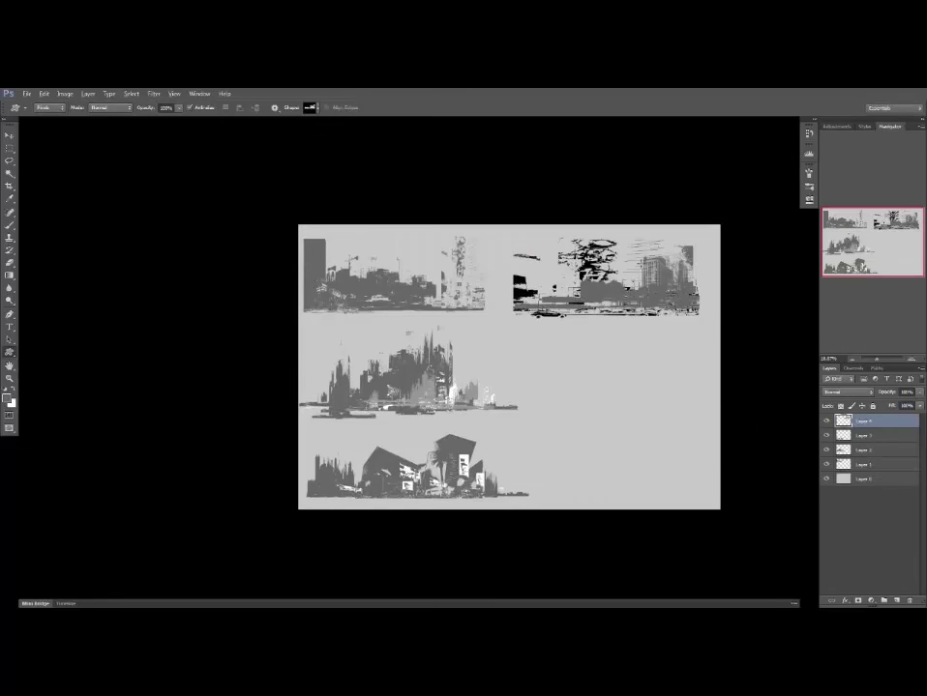
Choose a lighter grey and draw a distant skyline shape on a new layer beneath the fourth composition.
{"action": "right_click", "coordinate": [568, 271]}
{"action": "left_click", "coordinate": [796, 294]}
{"action": "left_click", "coordinate": [6, 398]}
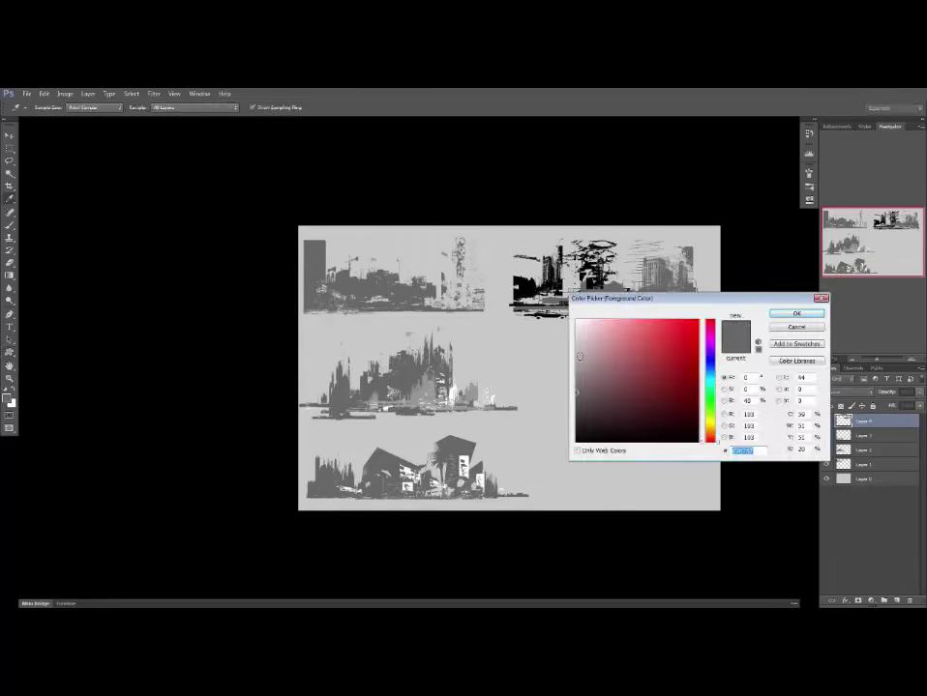
{"action": "left_click", "coordinate": [796, 312]}
{"action": "left_click", "coordinate": [895, 601], "text": "ctrl"}
{"action": "left_click_drag", "start_coordinate": [543, 237], "coordinate": [675, 296]}
Draw a flat dark grey skyline shape across the lower right part of the fourth composition, using a sampled colour.
{"action": "key", "text": "v"}
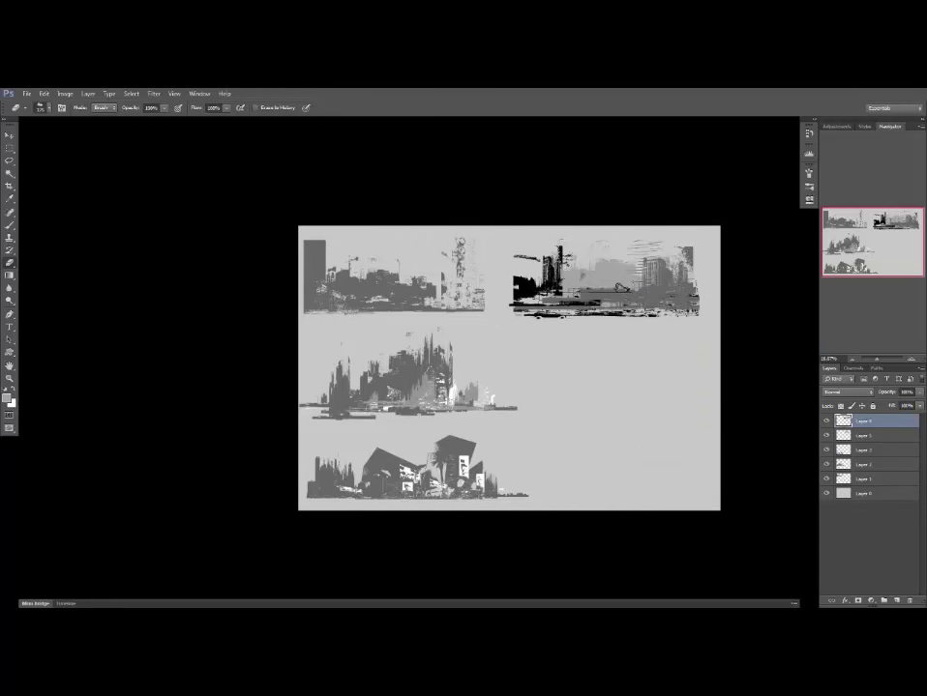
{"action": "key", "text": "u"}
{"action": "right_click", "coordinate": [553, 294]}
{"action": "left_click", "coordinate": [599, 316]}
{"action": "left_click", "coordinate": [441, 363], "text": "alt"}
{"action": "left_click_drag", "start_coordinate": [603, 283], "coordinate": [718, 342]}
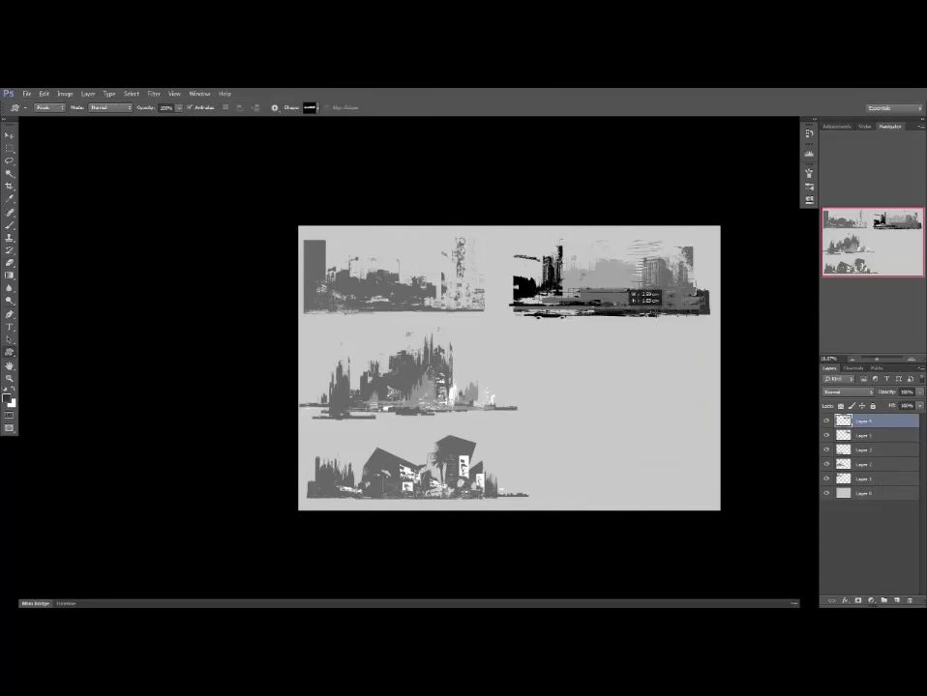
Build up the left half of the fourth composition with grey towers, black spires and a low light grey block shape.
{"action": "left_click_drag", "start_coordinate": [626, 288], "coordinate": [671, 278]}
{"action": "left_click_drag", "start_coordinate": [557, 240], "coordinate": [600, 273]}
{"action": "left_click", "coordinate": [551, 277], "text": "alt"}
{"action": "left_click_drag", "start_coordinate": [538, 266], "coordinate": [595, 366]}
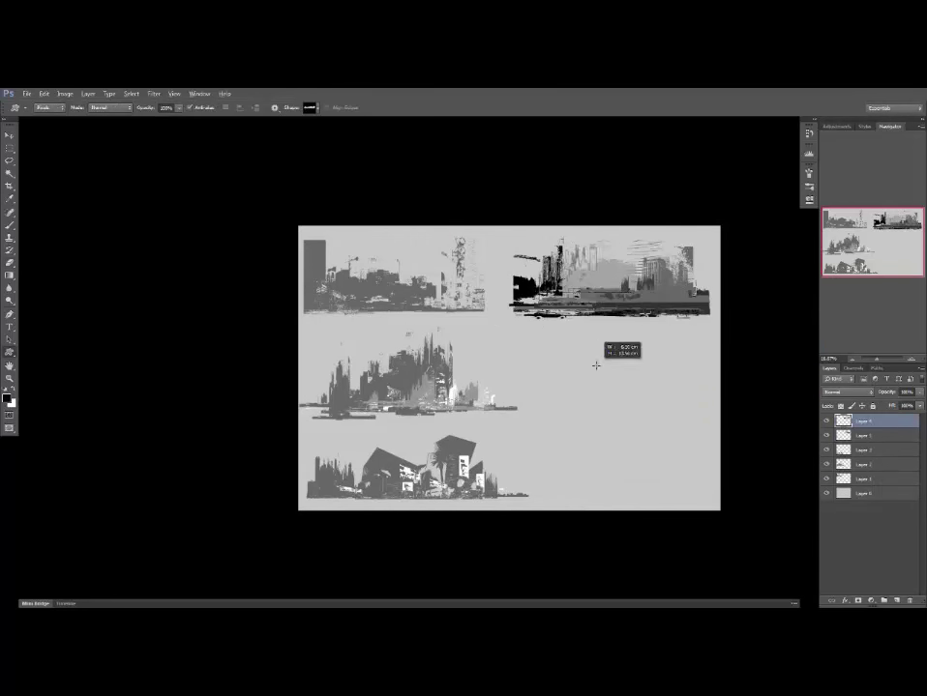
{"action": "left_click", "coordinate": [608, 274], "text": "alt"}
{"action": "left_click_drag", "start_coordinate": [528, 280], "coordinate": [607, 302]}
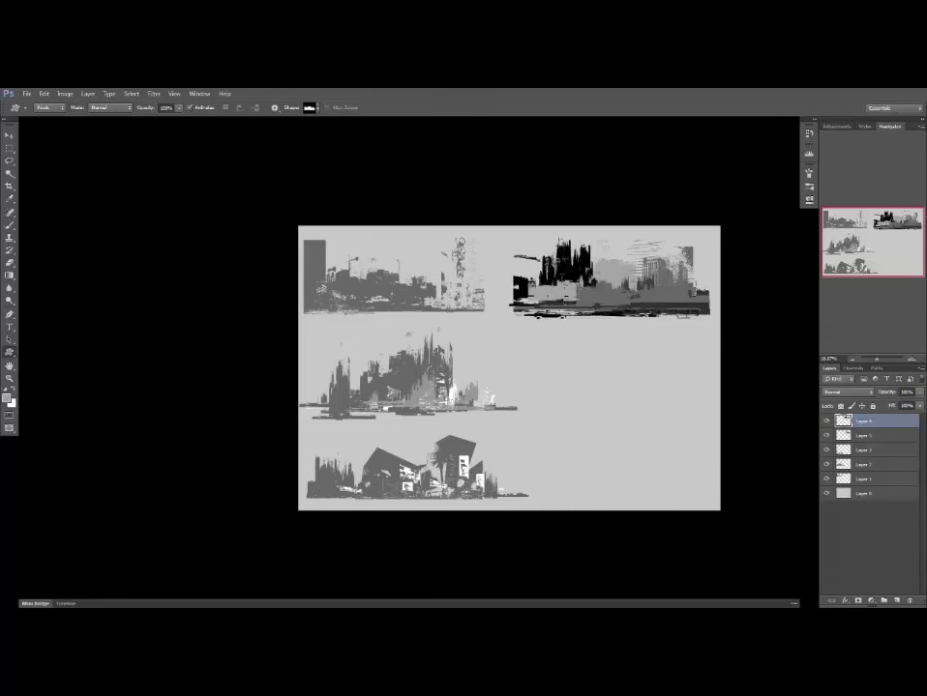
Lighten the selected dark left buildings of the fourth composition to near white with Levels and stretch their towers taller.
{"action": "key", "text": "ctrl+l"}
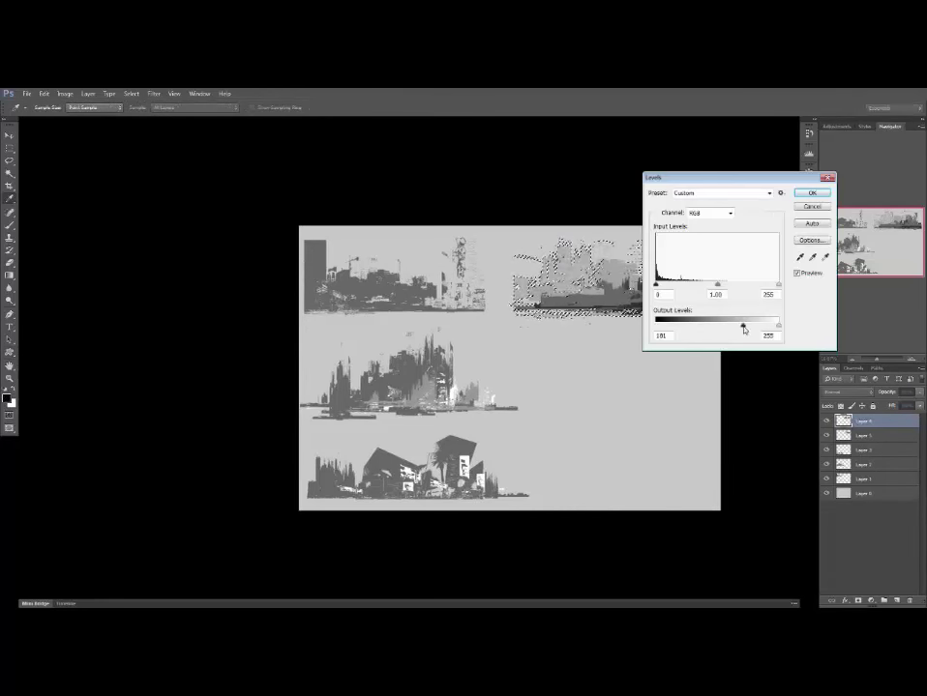
{"action": "key", "text": "Return"}
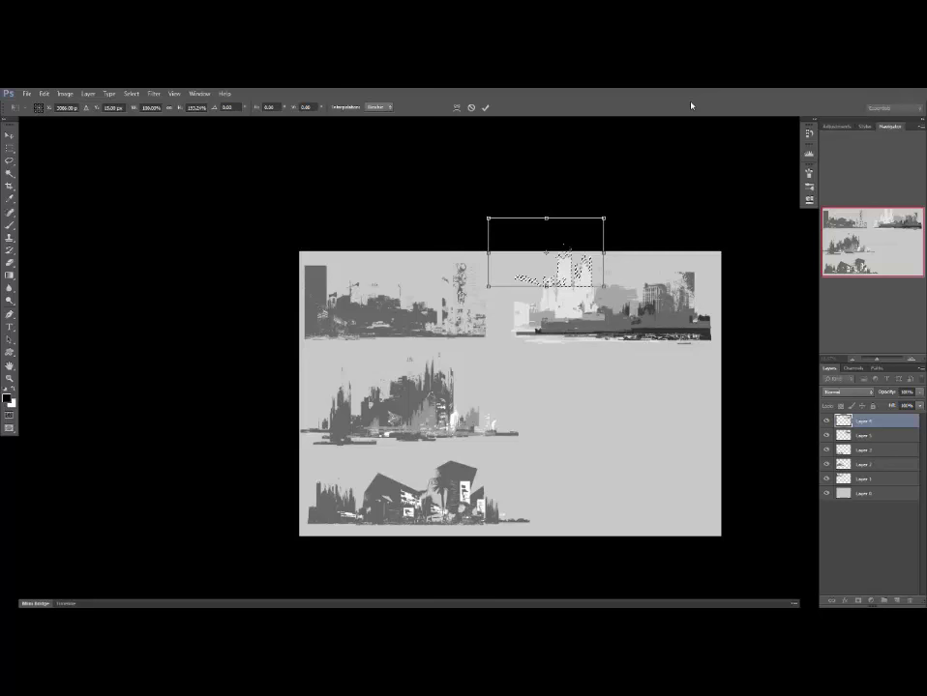
{"action": "key", "text": "Return"}
Select the right-hand buildings of the fourth composition and squash them to a lower height.
{"action": "left_click_drag", "start_coordinate": [589, 246], "coordinate": [726, 317]}
{"action": "key", "text": "ctrl+t"}
{"action": "left_click_drag", "start_coordinate": [656, 252], "coordinate": [656, 280]}
{"action": "key", "text": "Return"}
{"action": "key", "text": "e"}
{"action": "key", "text": "ctrl+s"}
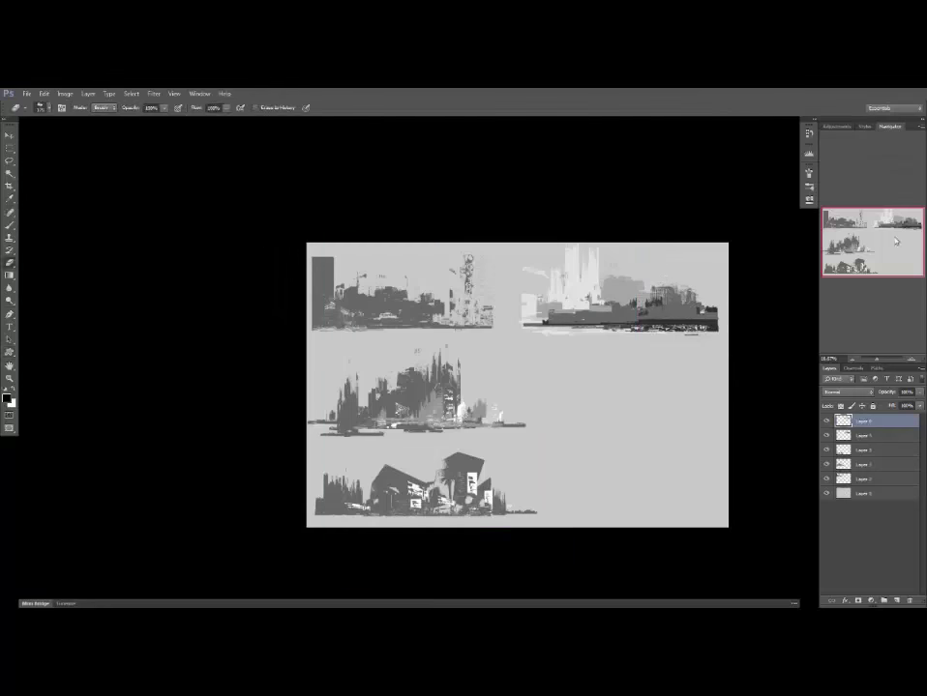
On a new layer, draw angular dark grey tower and building shapes below the fourth composition.
{"action": "right_click", "coordinate": [571, 379]}
{"action": "key", "text": "Return"}
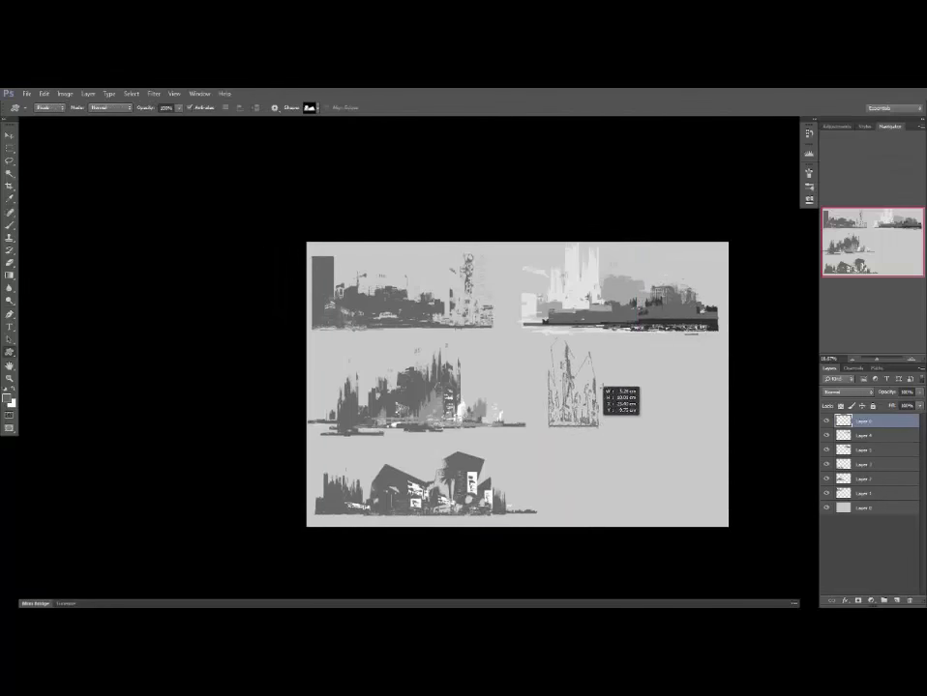
{"action": "left_click_drag", "start_coordinate": [574, 383], "coordinate": [679, 384]}
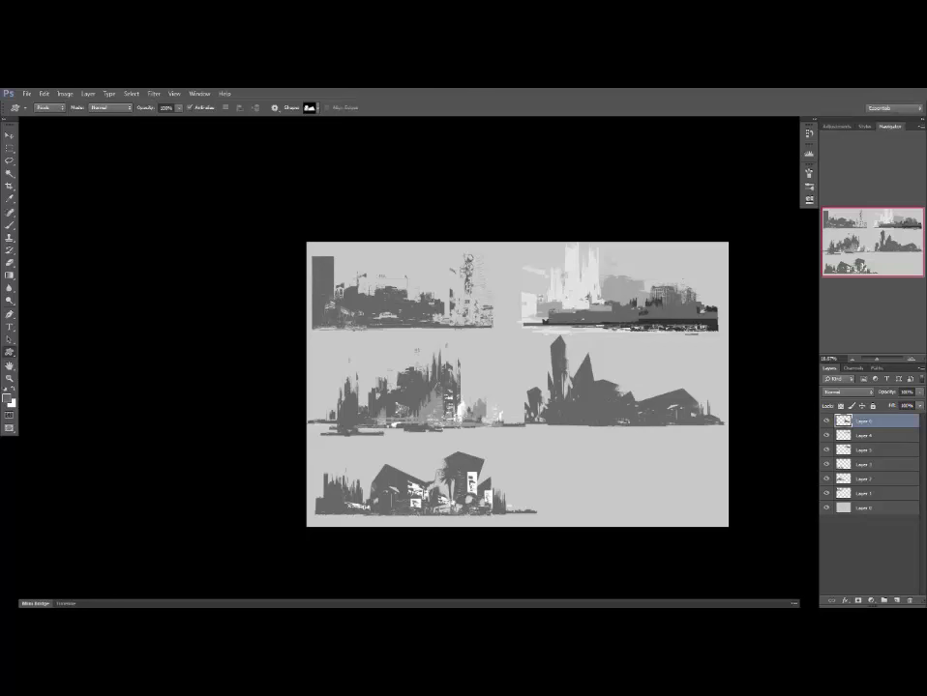
Add two lighter grey skyline shapes over the base of the angular skyline.
{"action": "right_click", "coordinate": [572, 376]}
{"action": "double_click", "coordinate": [803, 397]}
{"action": "left_click_drag", "start_coordinate": [563, 393], "coordinate": [711, 420]}
{"action": "left_click_drag", "start_coordinate": [563, 390], "coordinate": [607, 420]}
Add a flat, dark shoreline shape along the bottom of the angular skyline.
{"action": "right_click", "coordinate": [570, 374]}
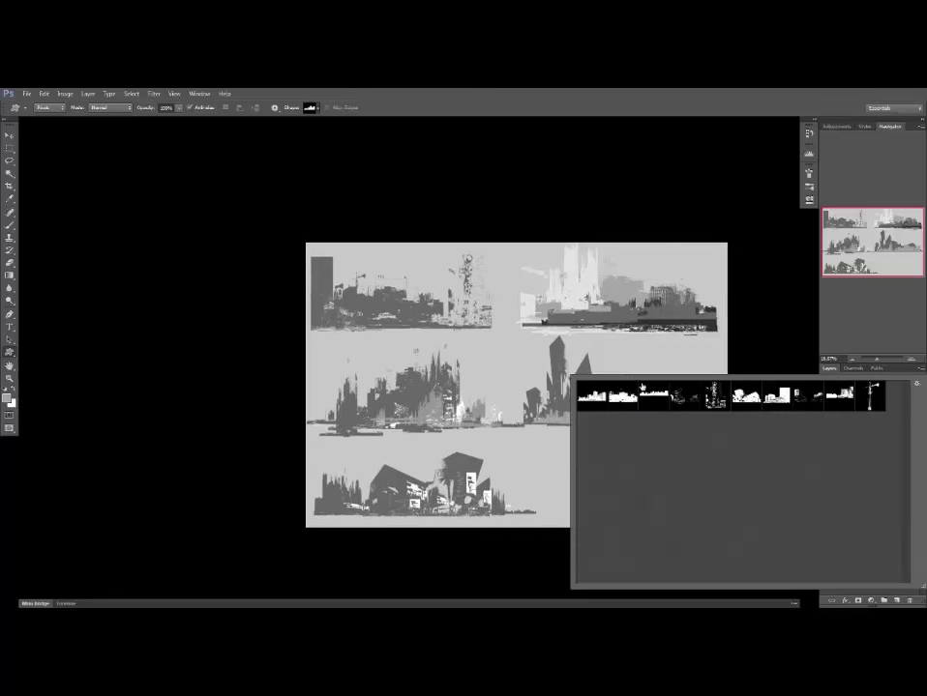
{"action": "double_click", "coordinate": [780, 401]}
{"action": "left_click_drag", "start_coordinate": [530, 429], "coordinate": [708, 441]}
{"action": "key", "text": "v"}
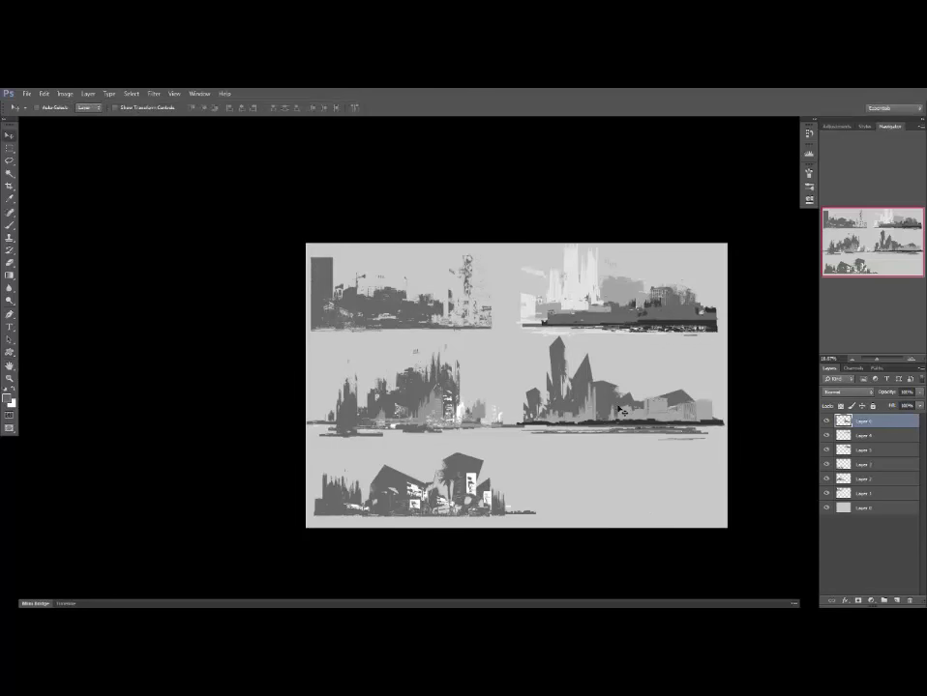
Scale the angular skyline down slightly and nudge the spired skyline beside it upward.
{"action": "key", "text": "ctrl+t"}
{"action": "key", "text": "Return"}
{"action": "left_click", "coordinate": [863, 479]}
{"action": "left_click_drag", "start_coordinate": [424, 411], "coordinate": [424, 404]}
On a new top layer, draw a dark grey city block shape in the empty lower right area of the canvas.
{"action": "left_click", "coordinate": [872, 424]}
{"action": "left_click", "coordinate": [897, 600]}
{"action": "key", "text": "u"}
{"action": "right_click", "coordinate": [540, 370]}
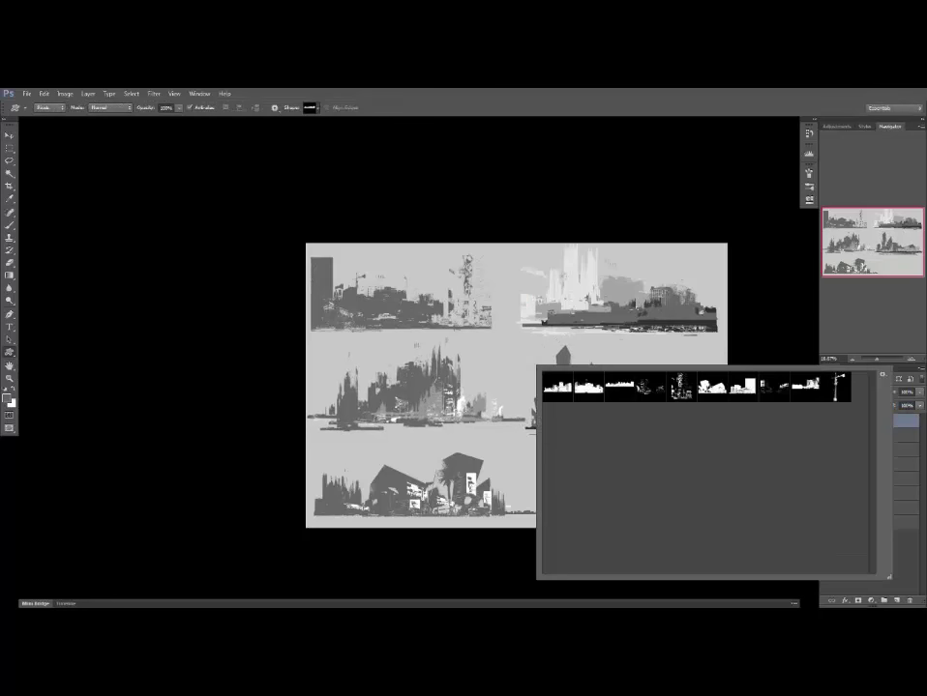
{"action": "double_click", "coordinate": [556, 388]}
{"action": "mouse_move", "coordinate": [557, 444]}
{"action": "left_mouse_down"}
{"action": "mouse_move", "coordinate": [699, 537]}
{"action": "mouse_move", "coordinate": [684, 514]}
{"action": "left_mouse_up"}
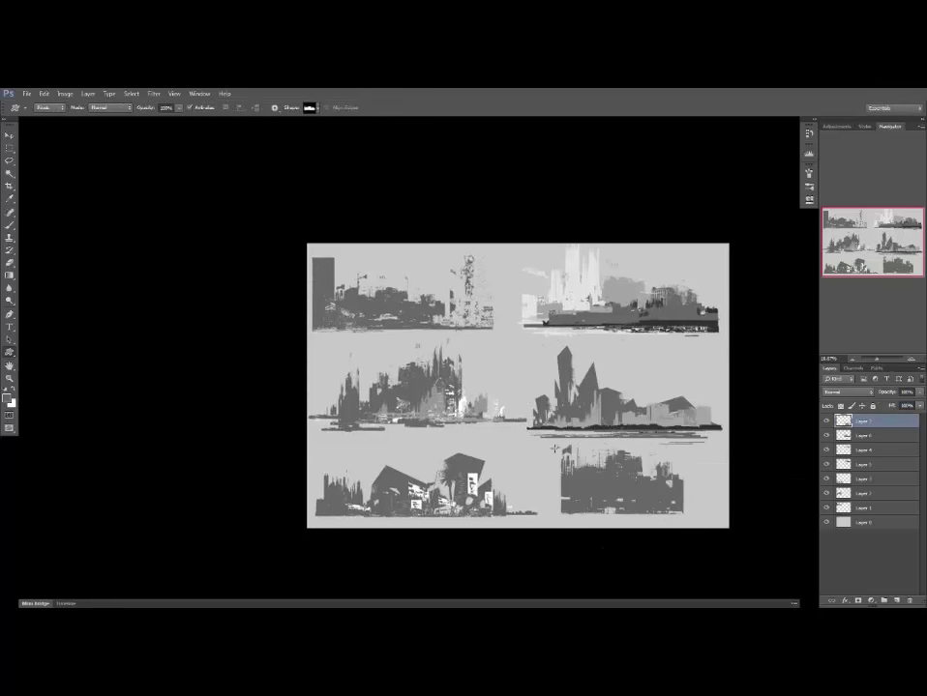
Overlay another custom shape in a sampled lighter tone on the left part of the sixth composition.
{"action": "right_click", "coordinate": [554, 448]}
{"action": "double_click", "coordinate": [592, 296]}
{"action": "left_click", "coordinate": [549, 451], "text": "alt"}
{"action": "left_click_drag", "start_coordinate": [542, 446], "coordinate": [631, 523]}
{"action": "left_click_drag", "start_coordinate": [572, 502], "coordinate": [573, 502]}
Extend the sixth composition with another sampled-colour skyline shape and check the whole sheet with the canvas flipped horizontally.
{"action": "right_click", "coordinate": [693, 443]}
{"action": "double_click", "coordinate": [601, 377]}
{"action": "left_click", "coordinate": [668, 493], "text": "alt"}
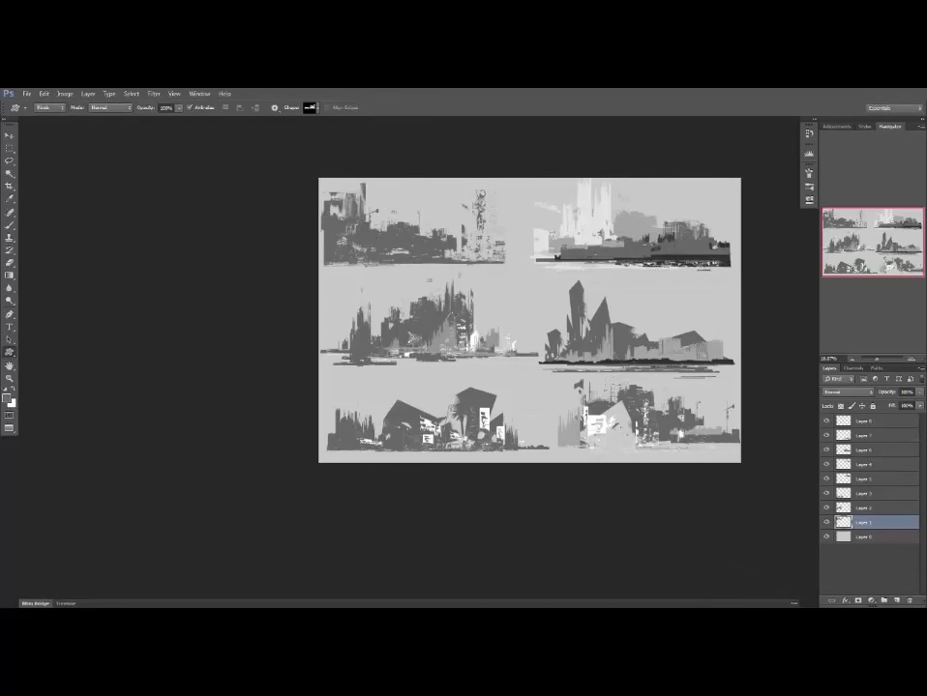
{"action": "key", "text": "ctrl+shift+h"}
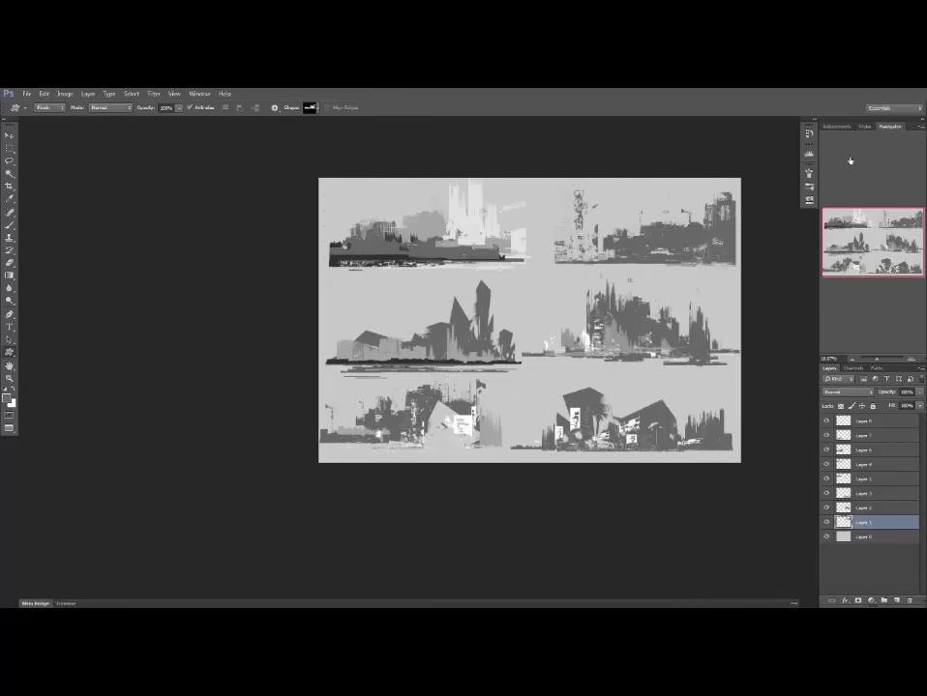
{"action": "key", "text": "h"}
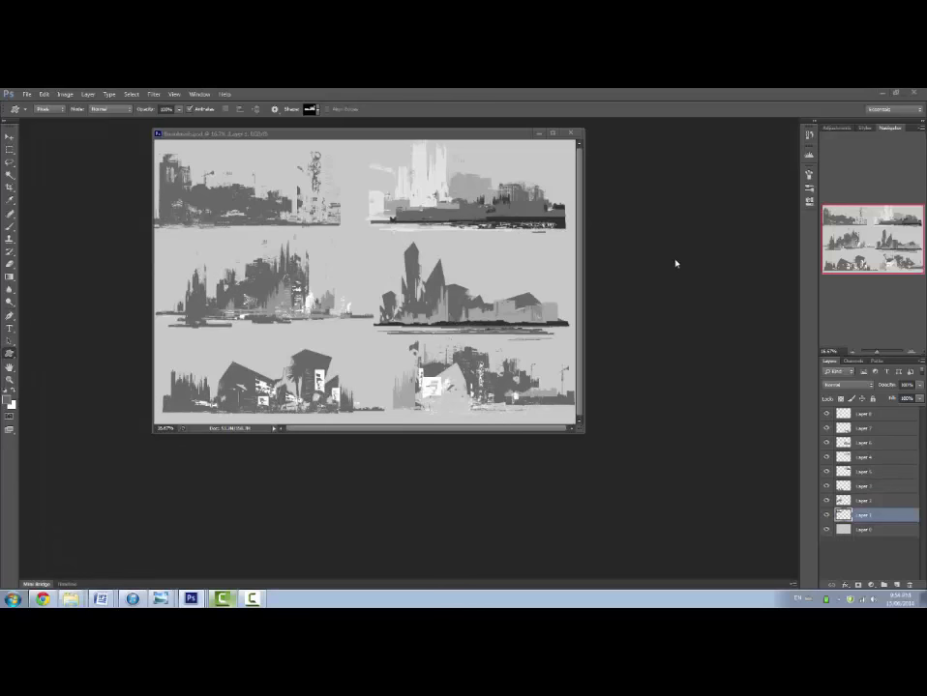
Place the palm-tree building composition in a new document, stretched taller over a background filled with black.
{"action": "key", "text": "ctrl+n"}
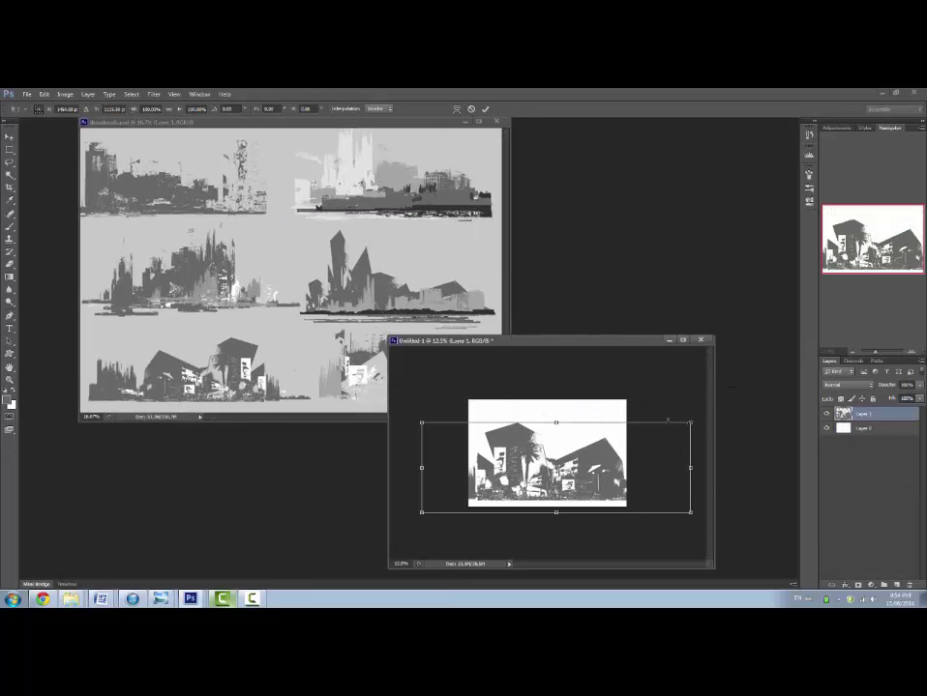
{"action": "left_click_drag", "start_coordinate": [556, 423], "coordinate": [554, 403]}
{"action": "key", "text": "Return"}
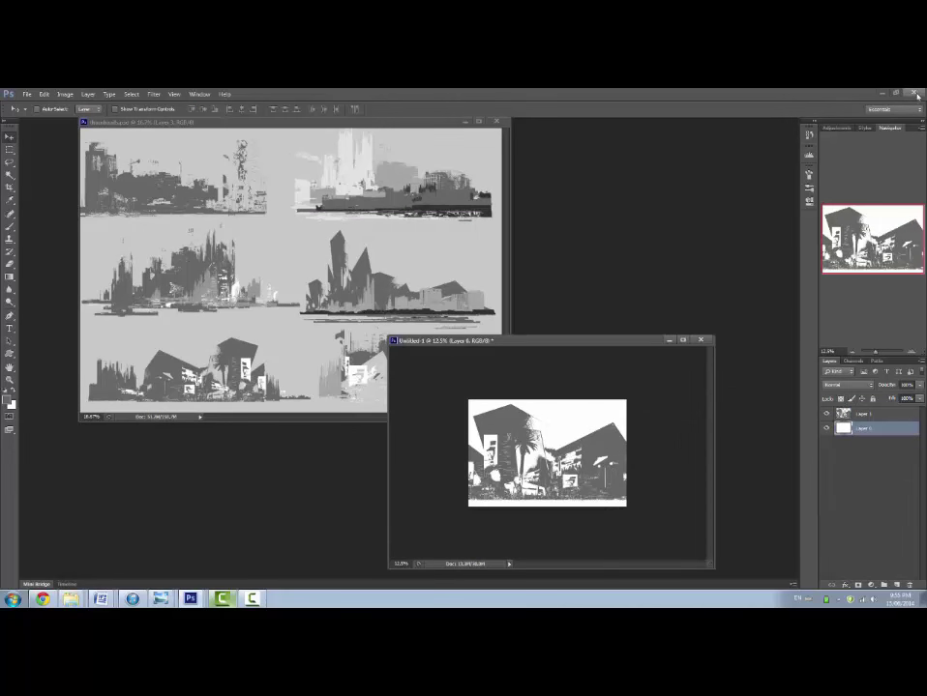
{"action": "key", "text": "alt+BackSpace"}
Copy the angular skyline layer from the thumbnails into the new document and lighten it to pale grey with Levels.
{"action": "left_click", "coordinate": [318, 276]}
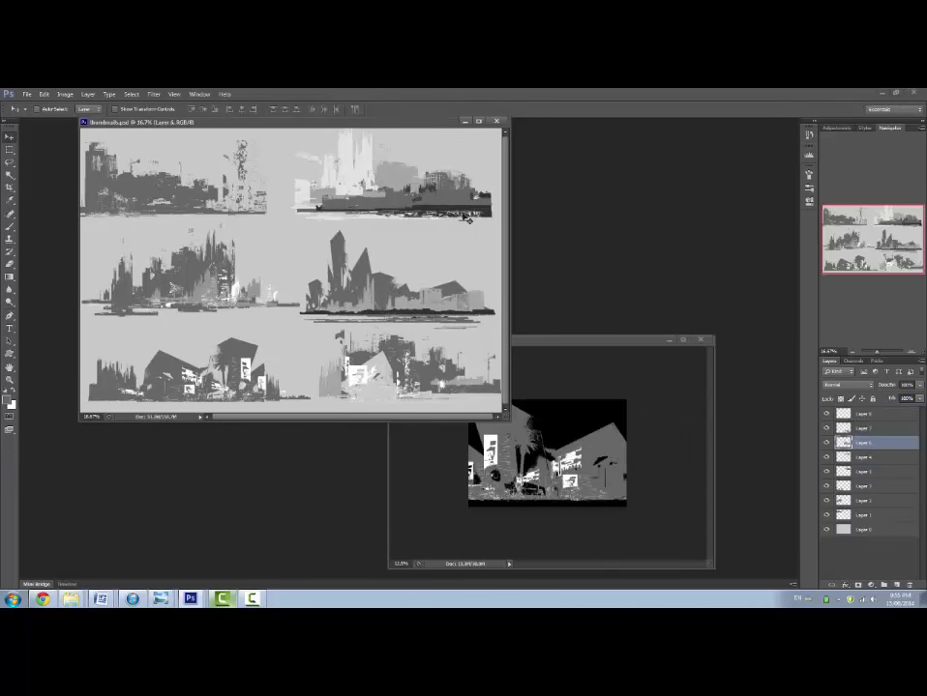
{"action": "left_click_drag", "start_coordinate": [467, 218], "coordinate": [546, 452]}
{"action": "key", "text": "ctrl+l"}
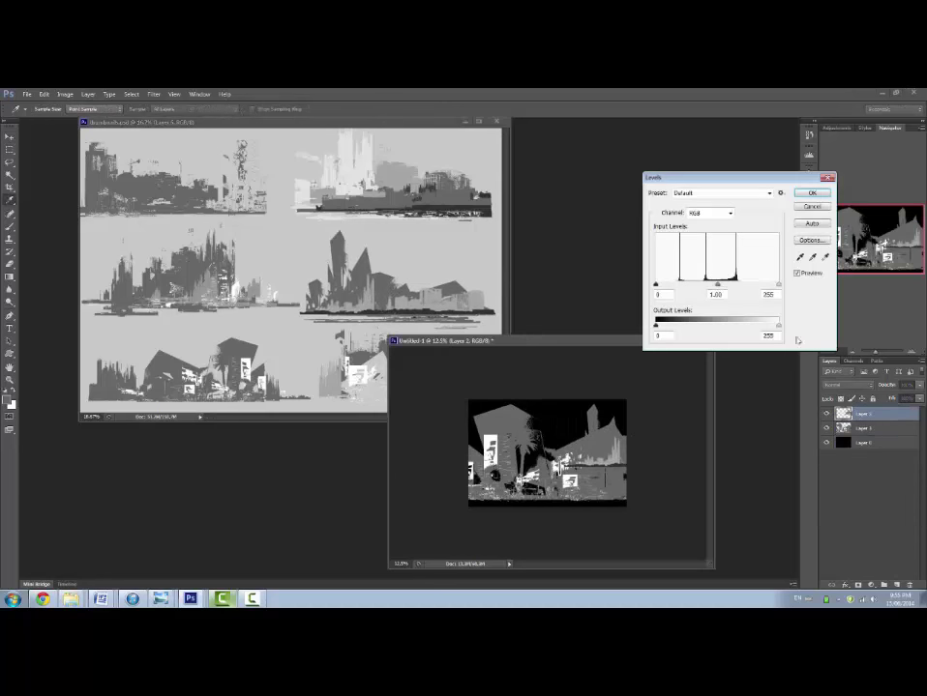
{"action": "key", "text": "Return"}
Move the pale skyline to the image's right edge and stretch it into a tall foreground building.
{"action": "left_click_drag", "start_coordinate": [593, 422], "coordinate": [656, 385]}
{"action": "key", "text": "ctrl+t"}
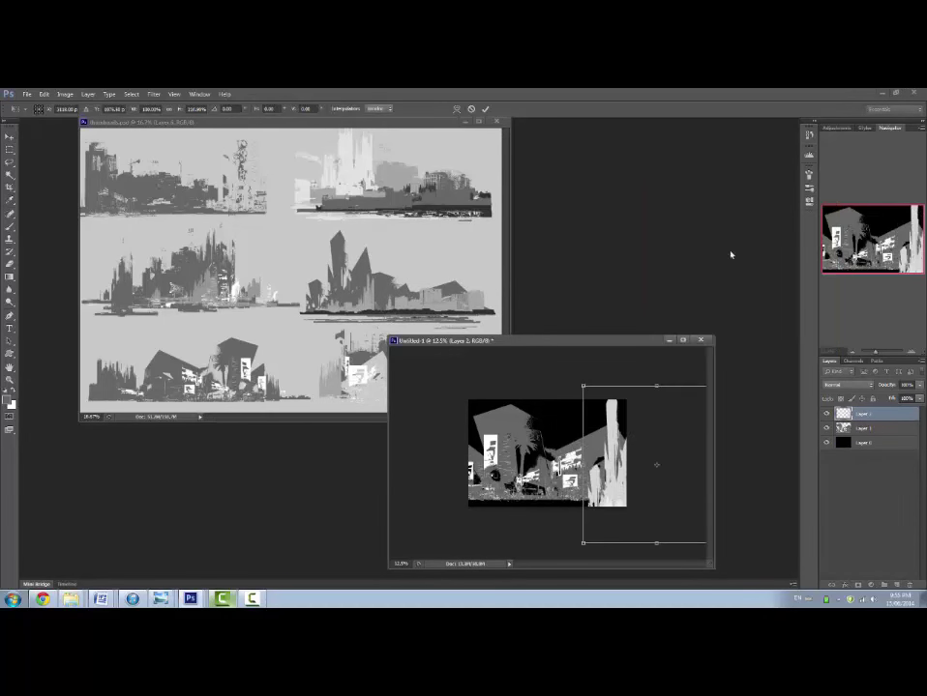
{"action": "left_click_drag", "start_coordinate": [583, 465], "coordinate": [552, 465]}
{"action": "key", "text": "Return"}
{"action": "left_click_drag", "start_coordinate": [618, 446], "coordinate": [653, 446]}
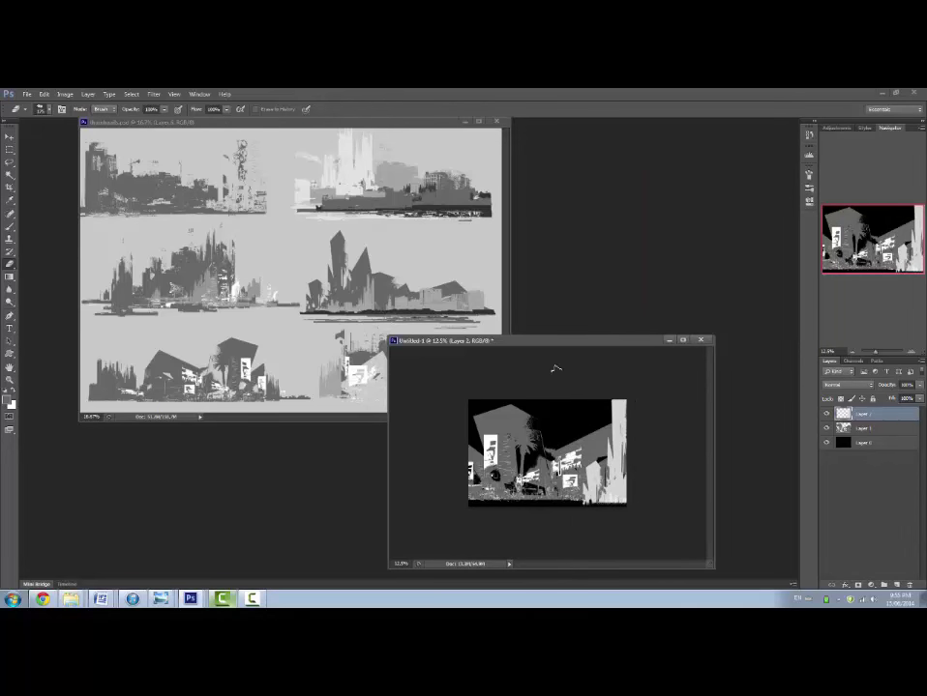
Copy the lower-right thumbnail skyline into the new document, place it beneath the palm-tree building layer, enlarge it and reposition it.
{"action": "key", "text": "v"}
{"action": "left_click", "coordinate": [203, 265]}
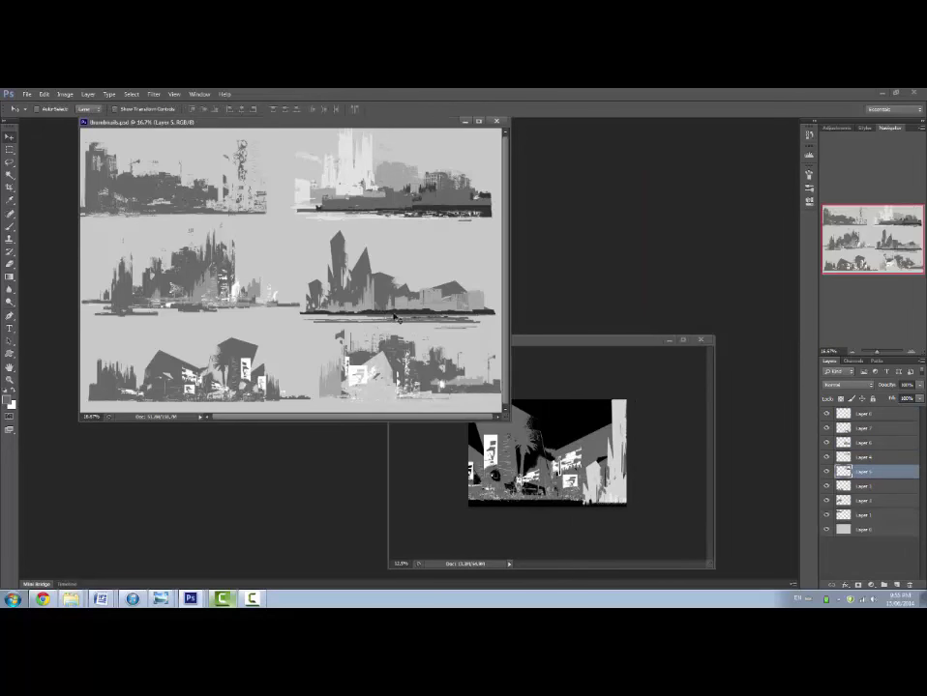
{"action": "left_click_drag", "start_coordinate": [886, 418], "coordinate": [568, 462]}
{"action": "left_click_drag", "start_coordinate": [868, 414], "coordinate": [869, 449]}
{"action": "key", "text": "ctrl+t"}
{"action": "left_click_drag", "start_coordinate": [638, 432], "coordinate": [738, 369]}
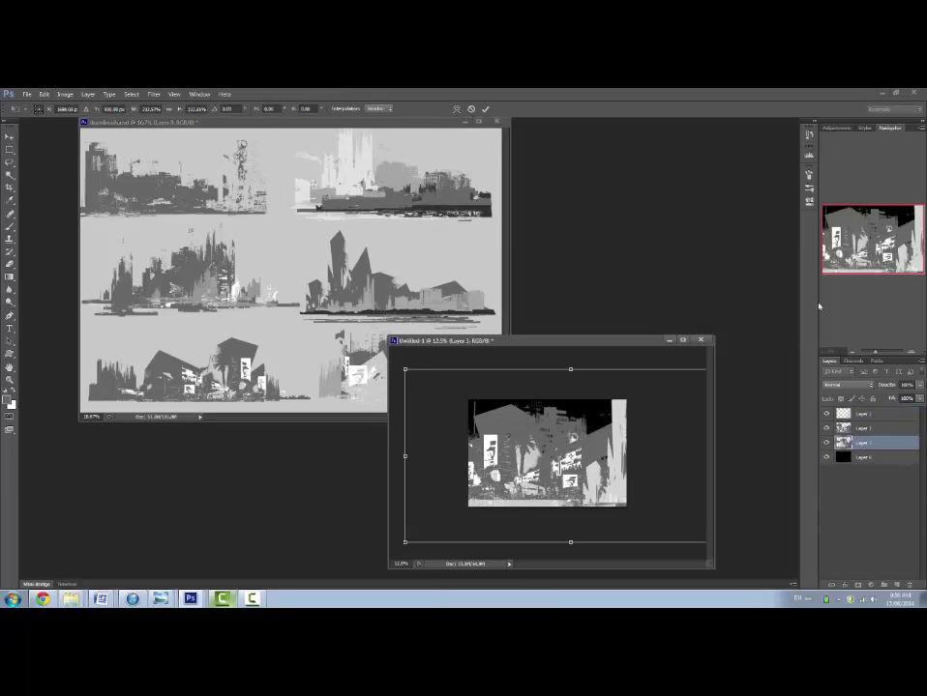
{"action": "key", "text": "Return"}
{"action": "left_click_drag", "start_coordinate": [579, 437], "coordinate": [567, 421]}
{"action": "left_click_drag", "start_coordinate": [677, 448], "coordinate": [671, 443]}
Lighten the background skyline with Levels and reduce its layer fill so it recedes into the black.
{"action": "key", "text": "ctrl+l"}
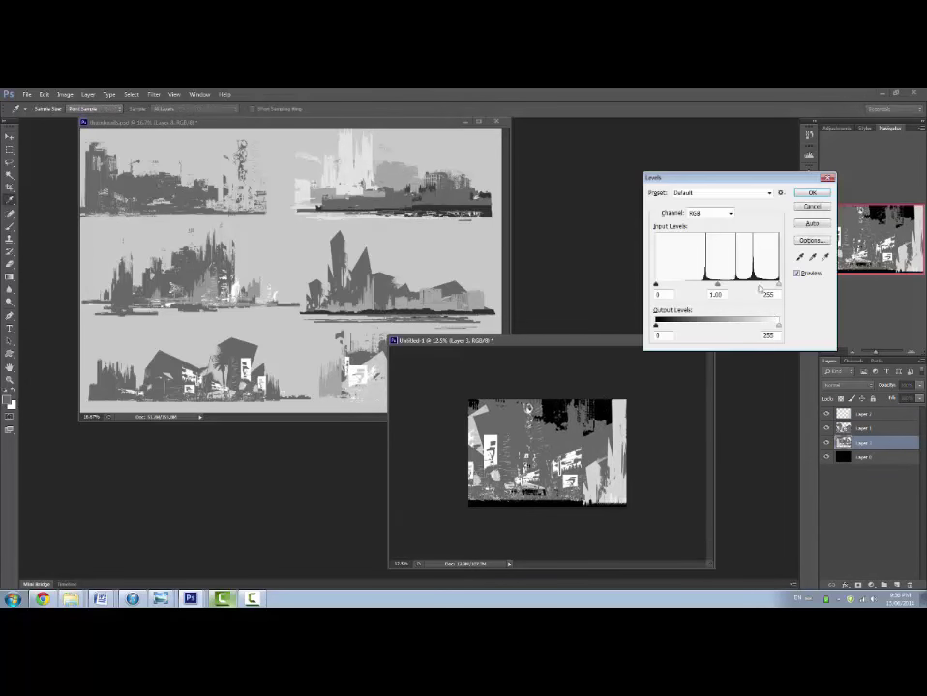
{"action": "left_click_drag", "start_coordinate": [675, 328], "coordinate": [766, 330]}
{"action": "key", "text": "Return"}
{"action": "left_click", "coordinate": [919, 398]}
{"action": "left_click_drag", "start_coordinate": [920, 412], "coordinate": [899, 370]}
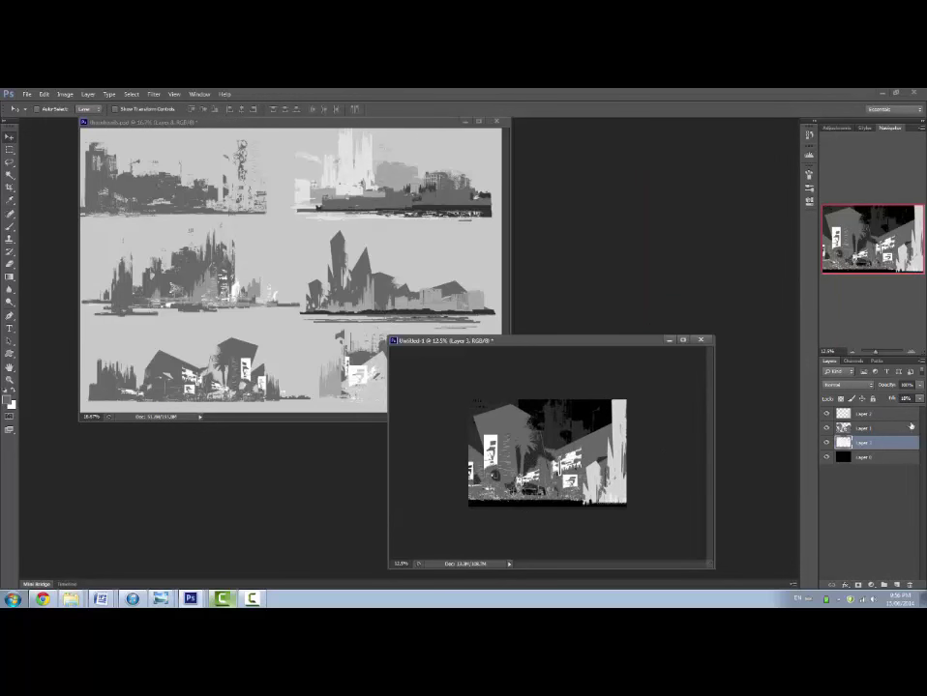
Flip the background skyline horizontally and shift it left and up behind the palm-tree buildings.
{"action": "key", "text": "ctrl+t"}
{"action": "right_click", "coordinate": [565, 425]}
{"action": "left_click_drag", "start_coordinate": [639, 467], "coordinate": [601, 454]}
{"action": "left_click", "coordinate": [613, 569]}
{"action": "key", "text": "Return"}
Scale the palm-tree building layer down and shift it slightly left and up, viewing the document full screen.
{"action": "left_click", "coordinate": [866, 429]}
{"action": "left_click_drag", "start_coordinate": [526, 426], "coordinate": [512, 426]}
{"action": "key", "text": "f"}
{"action": "key", "text": "ctrl+plus"}
{"action": "key", "text": "ctrl+plus"}
{"action": "left_click_drag", "start_coordinate": [501, 379], "coordinate": [597, 431]}
{"action": "key", "text": "ctrl+t"}
{"action": "left_click_drag", "start_coordinate": [552, 316], "coordinate": [552, 335]}
{"action": "left_click_drag", "start_coordinate": [238, 335], "coordinate": [323, 363]}
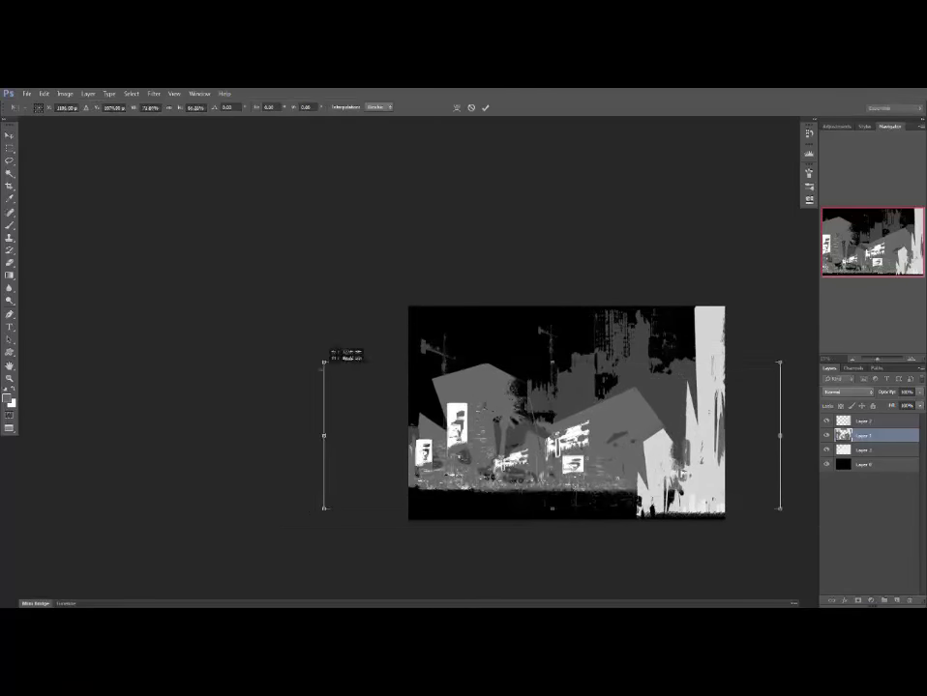
{"action": "key", "text": "Return"}
{"action": "mouse_move", "coordinate": [543, 433]}
{"action": "left_mouse_down"}
{"action": "mouse_move", "coordinate": [489, 427]}
{"action": "mouse_move", "coordinate": [535, 429]}
{"action": "left_mouse_up"}
Shift the pale foreground building layer slightly to the right.
{"action": "left_click", "coordinate": [863, 422]}
{"action": "mouse_move", "coordinate": [660, 466]}
{"action": "left_mouse_down"}
{"action": "mouse_move", "coordinate": [676, 466]}
{"action": "mouse_move", "coordinate": [669, 467]}
{"action": "left_mouse_up"}
{"action": "key", "text": "e"}
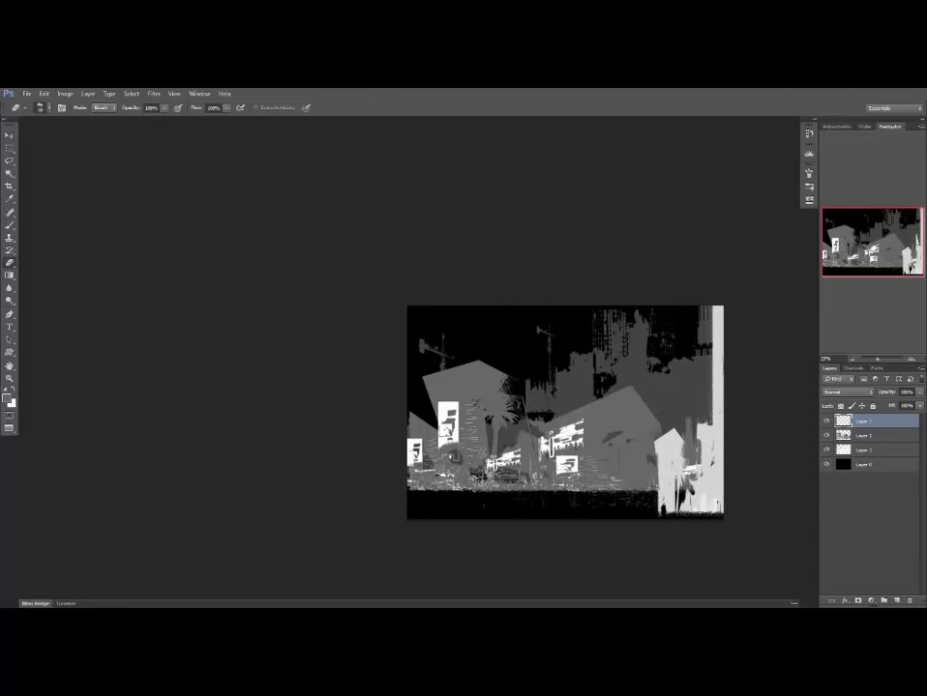
{"action": "left_click_drag", "start_coordinate": [698, 401], "coordinate": [690, 393]}
Load the pale building layer as a selection, fade its base upward with a black gradient, and deselect.
{"action": "left_click", "coordinate": [843, 422], "text": "ctrl"}
{"action": "key", "text": "g"}
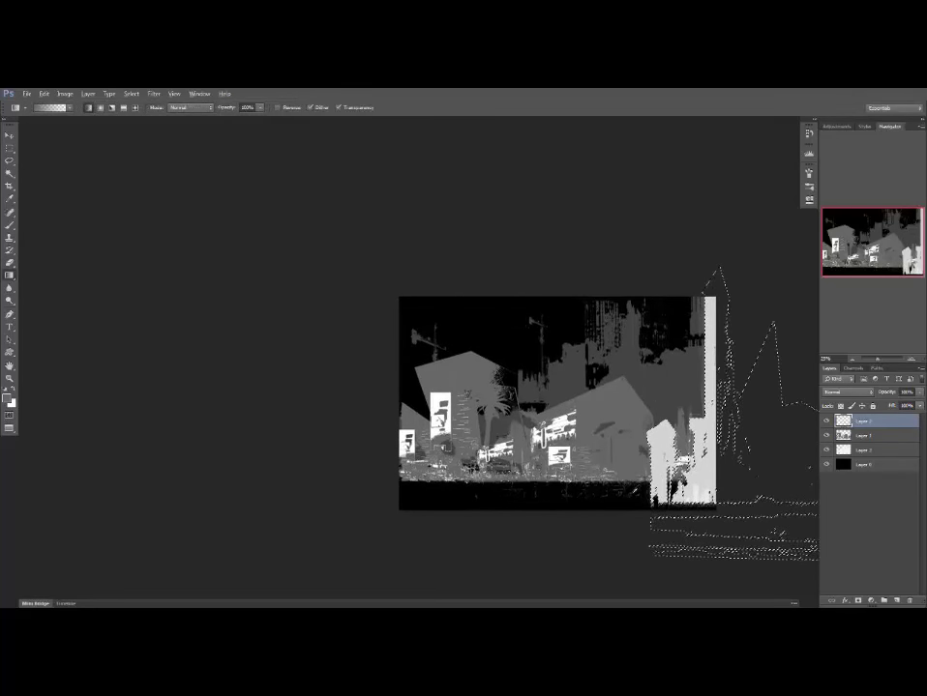
{"action": "key", "text": "d"}
{"action": "left_click_drag", "start_coordinate": [683, 515], "coordinate": [683, 461]}
{"action": "key", "text": "ctrl+d"}
Choose a broad flat brush preset, sample grey from the image, and add a new layer above the palm-tree building layer.
{"action": "left_click_drag", "start_coordinate": [801, 276], "coordinate": [783, 268]}
{"action": "key", "text": "ctrl+plus"}
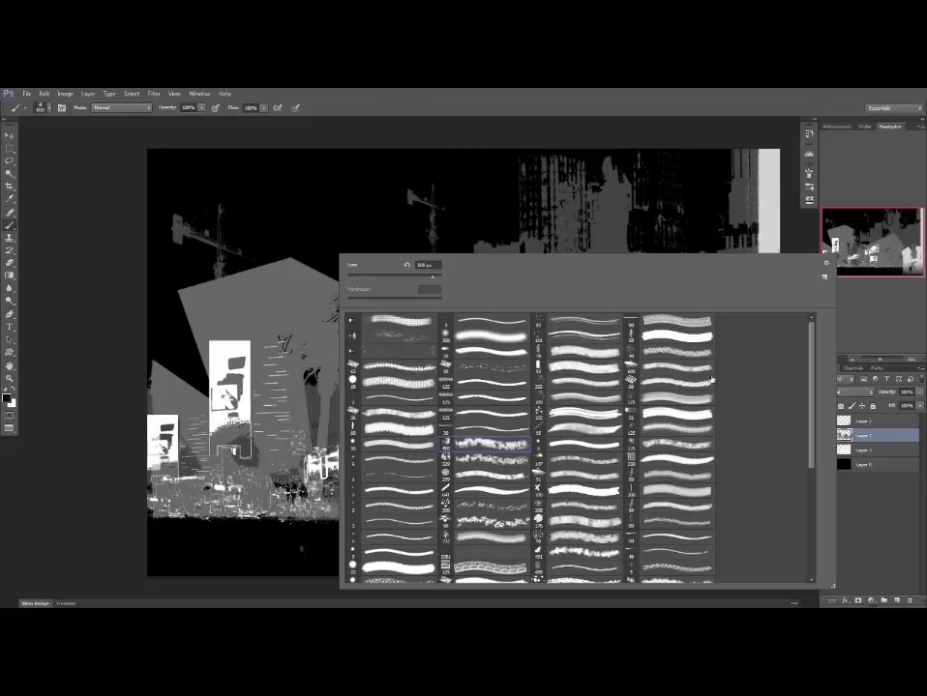
{"action": "left_click_drag", "start_coordinate": [811, 352], "coordinate": [815, 470]}
{"action": "left_click", "coordinate": [392, 528]}
{"action": "key", "text": "Return"}
{"action": "left_click", "coordinate": [727, 577], "text": "alt"}
{"action": "key", "text": "ctrl+shift+alt+n"}
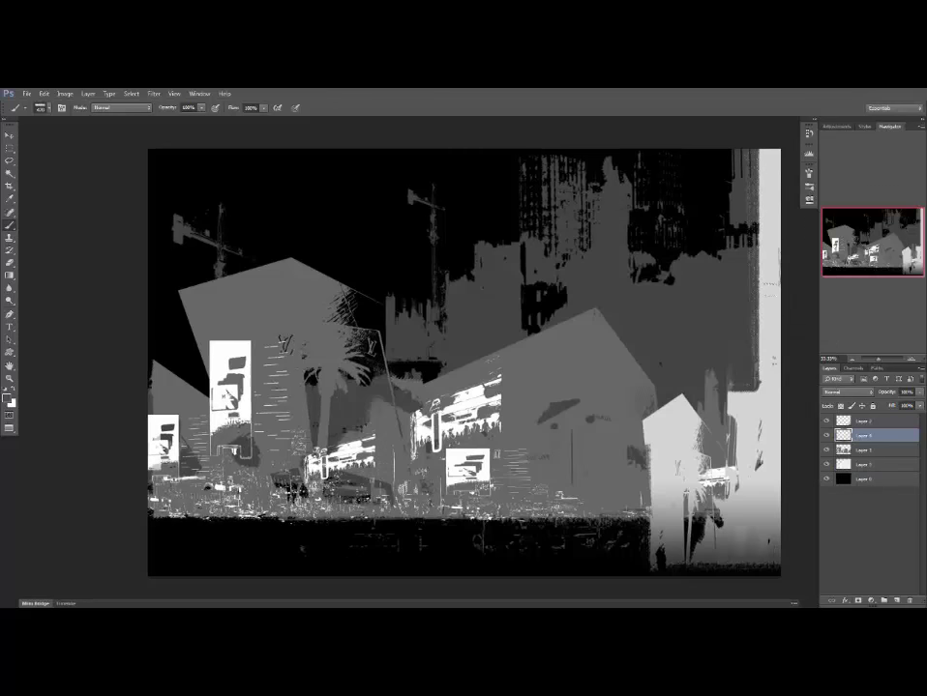
Paint mid-grey and pale horizontal ground strokes along the base of the buildings and across the foreground.
{"action": "key", "text": "ctrl+minus"}
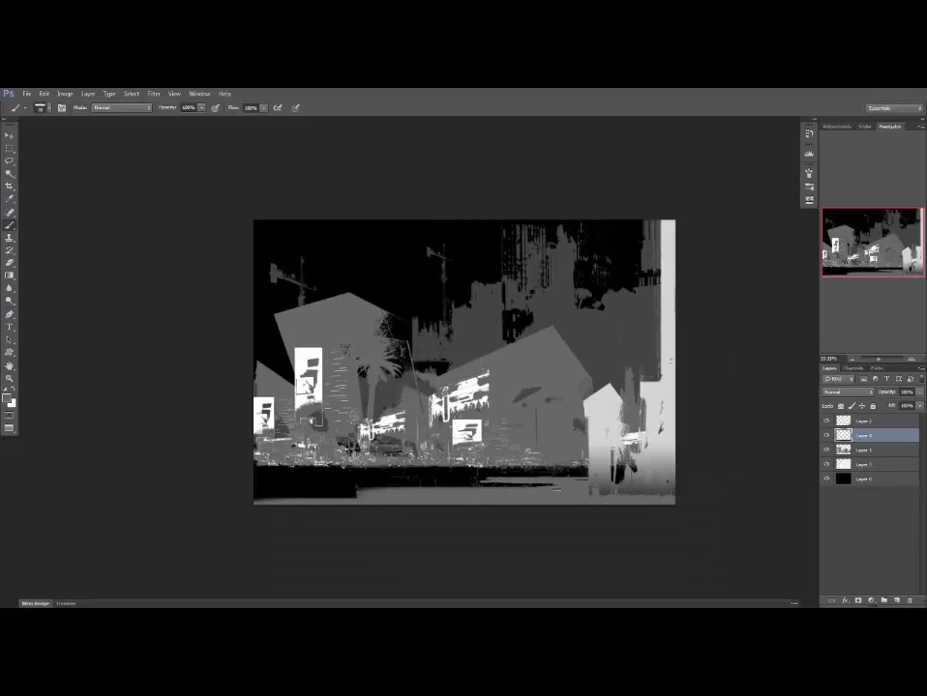
{"action": "left_click", "coordinate": [590, 434], "text": "alt"}
{"action": "left_click_drag", "start_coordinate": [583, 464], "coordinate": [353, 465]}
{"action": "left_click_drag", "start_coordinate": [498, 451], "coordinate": [498, 463]}
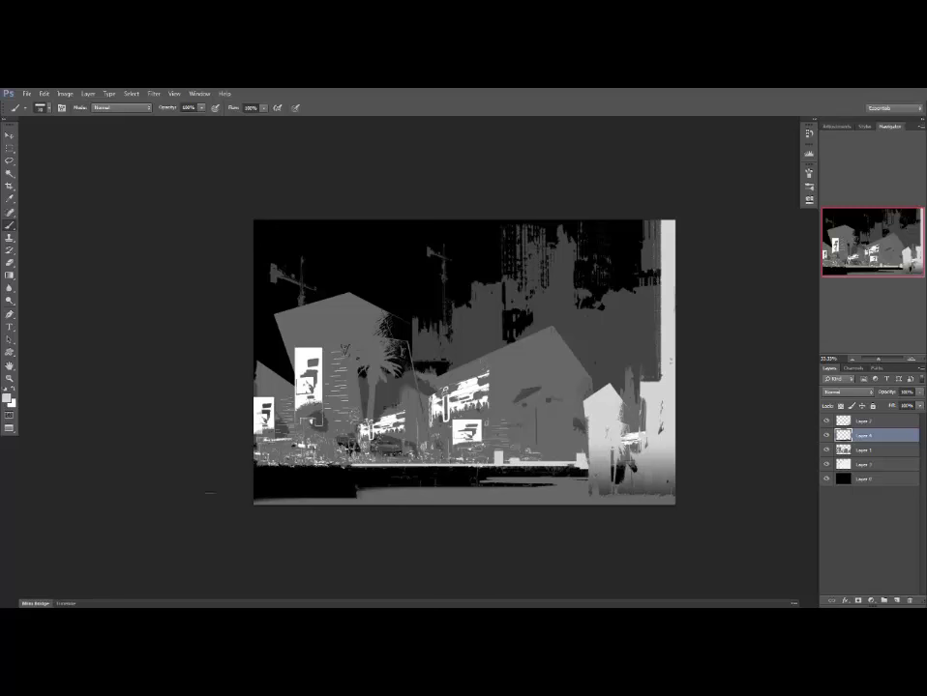
{"action": "left_click_drag", "start_coordinate": [372, 485], "coordinate": [452, 486]}
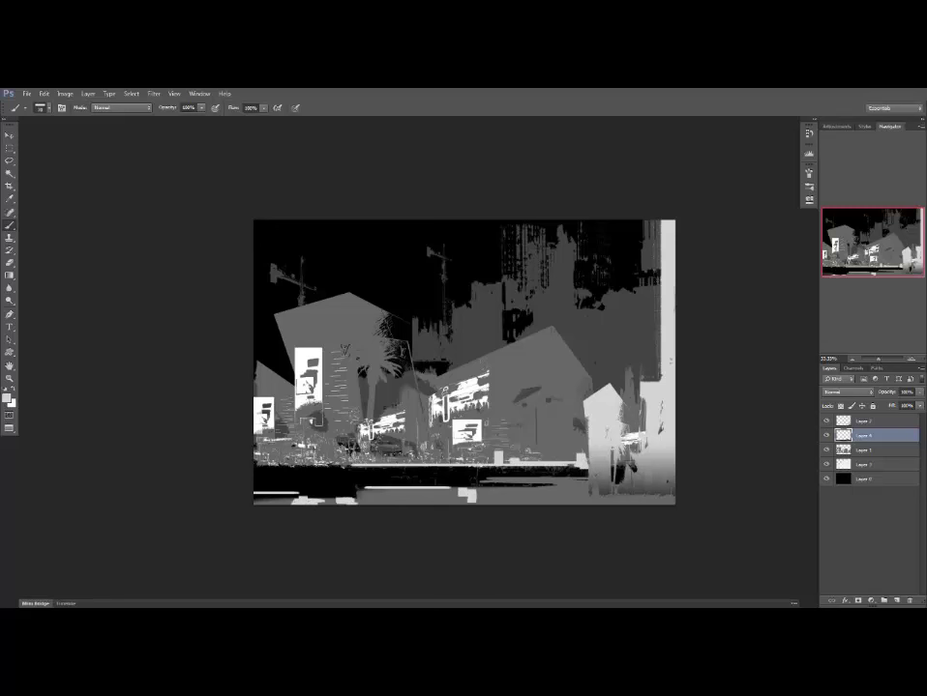
Select the palm-tree building on its layer and scale that part up to about 112%.
{"action": "mouse_move", "coordinate": [343, 348]}
{"action": "left_mouse_down"}
{"action": "mouse_move", "coordinate": [358, 361]}
{"action": "mouse_move", "coordinate": [328, 345]}
{"action": "left_mouse_up"}
{"action": "key", "text": "v"}
{"action": "key", "text": "ctrl+z"}
{"action": "key", "text": "m"}
{"action": "key", "text": "ctrl+t"}
{"action": "left_click_drag", "start_coordinate": [237, 252], "coordinate": [230, 224]}
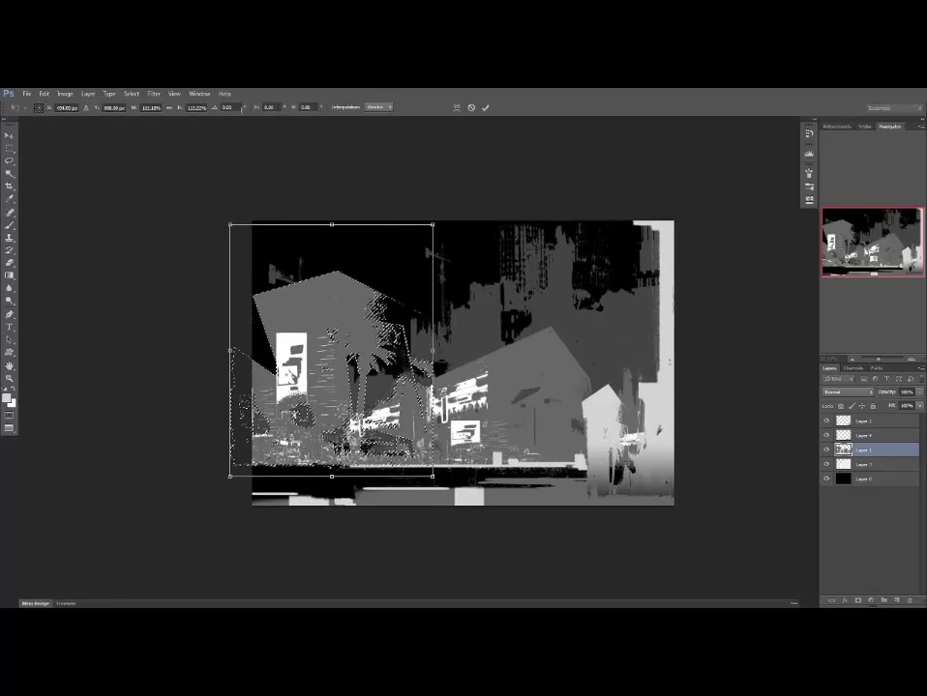
{"action": "key", "text": "Return"}
{"action": "key", "text": "b"}
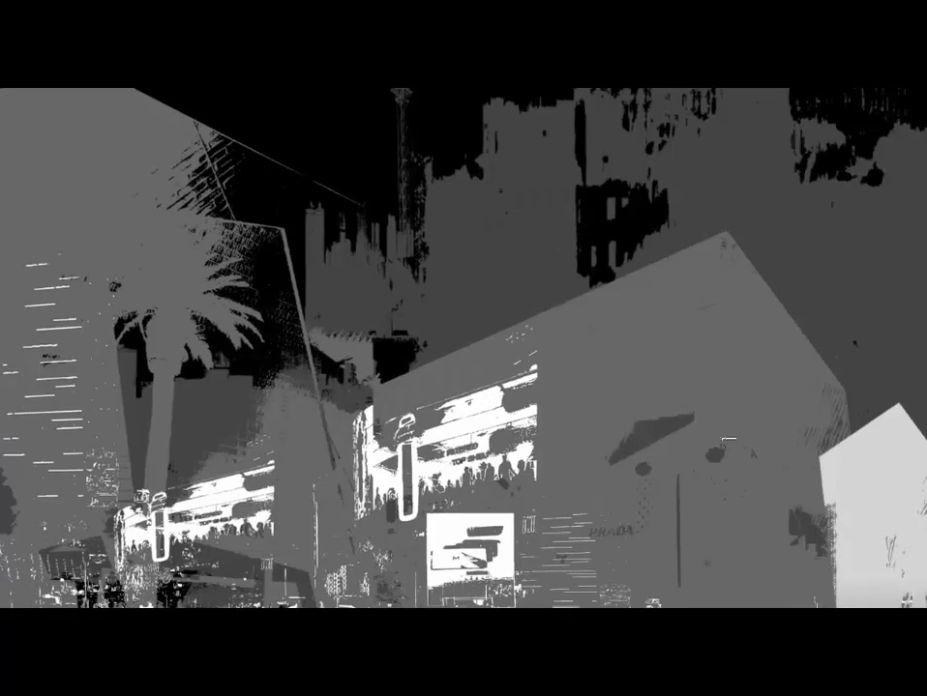
Review the whole composition at different magnifications and screen modes, including alongside the thumbnail sheet.
{"action": "key", "text": "ctrl+0"}
{"action": "key", "text": "f"}
{"action": "key", "text": "f"}
{"action": "key", "text": "ctrl+minus"}
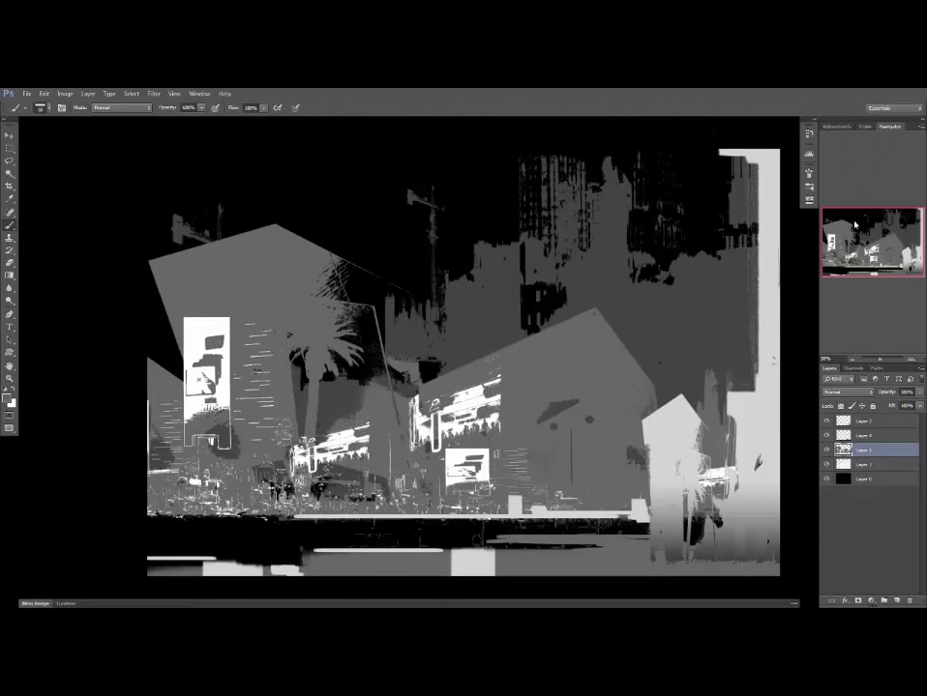
{"action": "left_click_drag", "start_coordinate": [581, 495], "coordinate": [592, 483]}
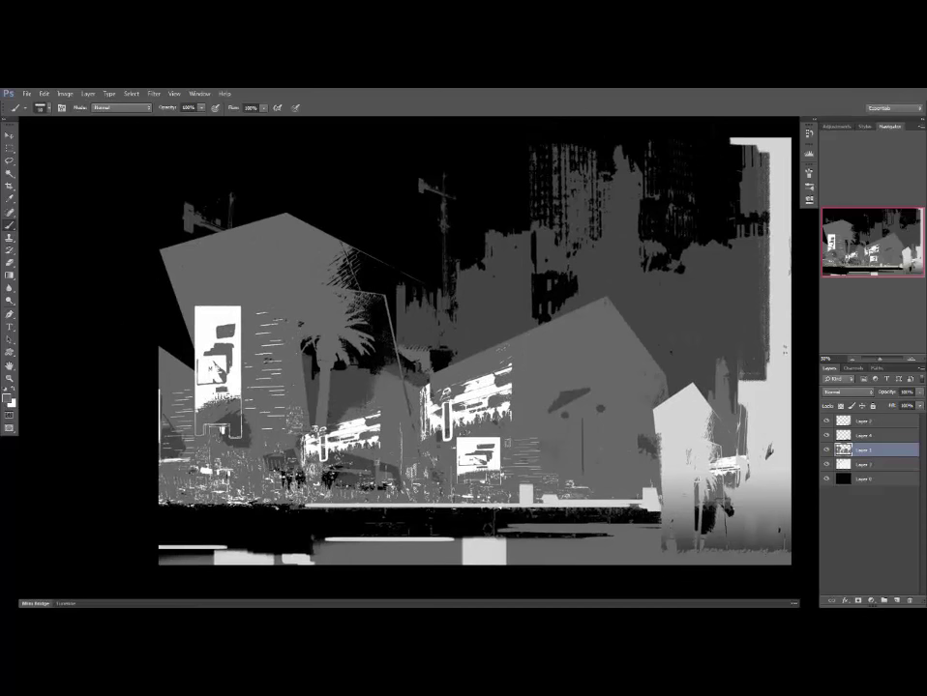
{"action": "key", "text": "ctrl+minus"}
{"action": "key", "text": "f"}
{"action": "key", "text": "f"}
{"action": "mouse_move", "coordinate": [583, 280]}
{"action": "left_mouse_down"}
{"action": "mouse_move", "coordinate": [563, 294]}
{"action": "mouse_move", "coordinate": [586, 280]}
{"action": "left_mouse_up"}
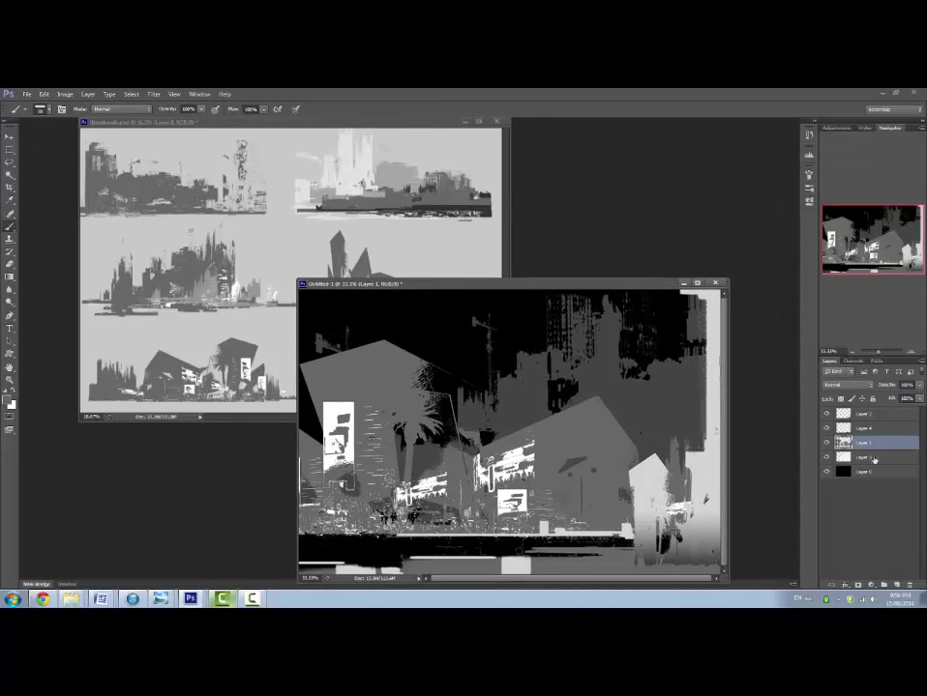
Add a new layer above the background skyline and draw a grey tower-crane custom shape beside the pale building edge.
{"action": "left_click", "coordinate": [874, 459]}
{"action": "key", "text": "ctrl+shift+alt+n"}
{"action": "key", "text": "u"}
{"action": "right_click", "coordinate": [667, 343]}
{"action": "left_click", "coordinate": [869, 364]}
{"action": "left_click_drag", "start_coordinate": [674, 361], "coordinate": [710, 471]}
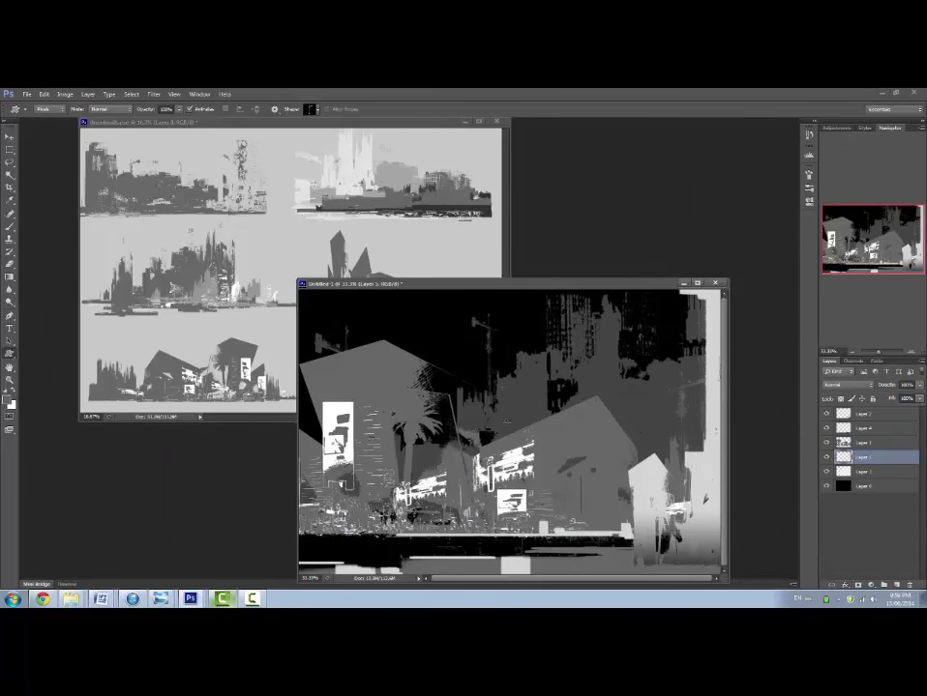
{"action": "key", "text": "f"}
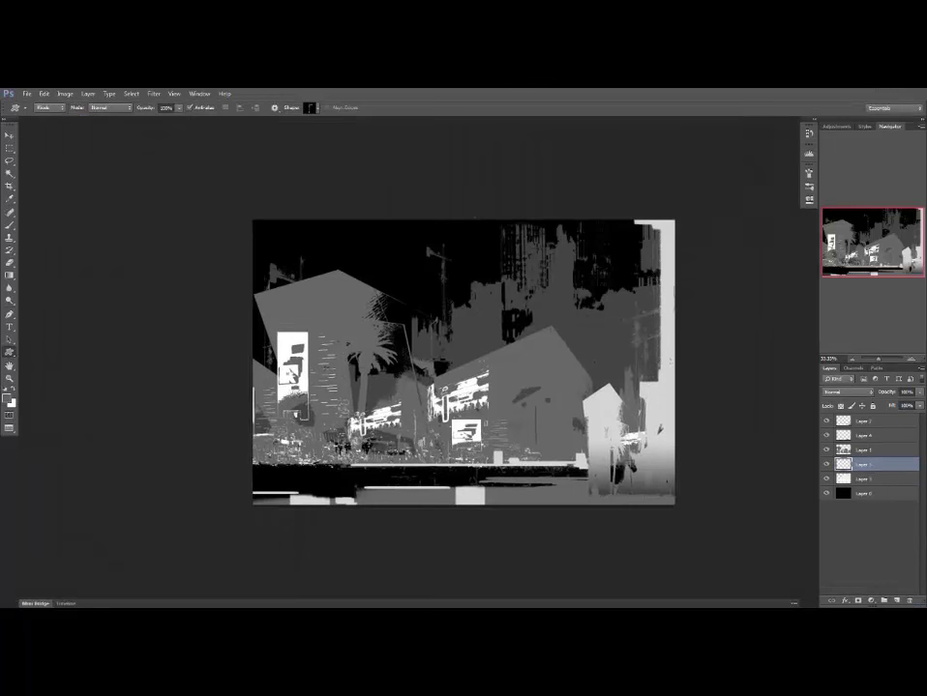
Shift the palm-tree building layer slightly left and reduce the height of its right-hand building.
{"action": "key", "text": "v"}
{"action": "left_click_drag", "start_coordinate": [473, 432], "coordinate": [460, 432]}
{"action": "key", "text": "m"}
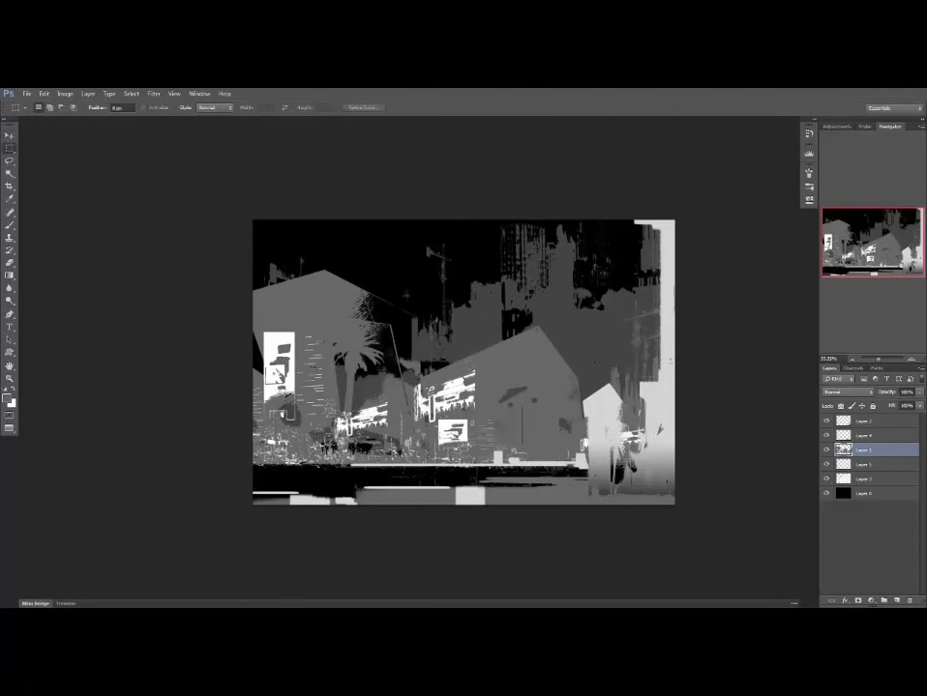
{"action": "left_click_drag", "start_coordinate": [405, 292], "coordinate": [677, 490]}
{"action": "key", "text": "ctrl+t"}
{"action": "left_click_drag", "start_coordinate": [540, 292], "coordinate": [540, 339]}
{"action": "key", "text": "Return"}
{"action": "key", "text": "ctrl+d"}
Select the white areas of the building layer and trim the selection to the right-hand building's signs.
{"action": "key", "text": "w"}
{"action": "left_click", "coordinate": [453, 443]}
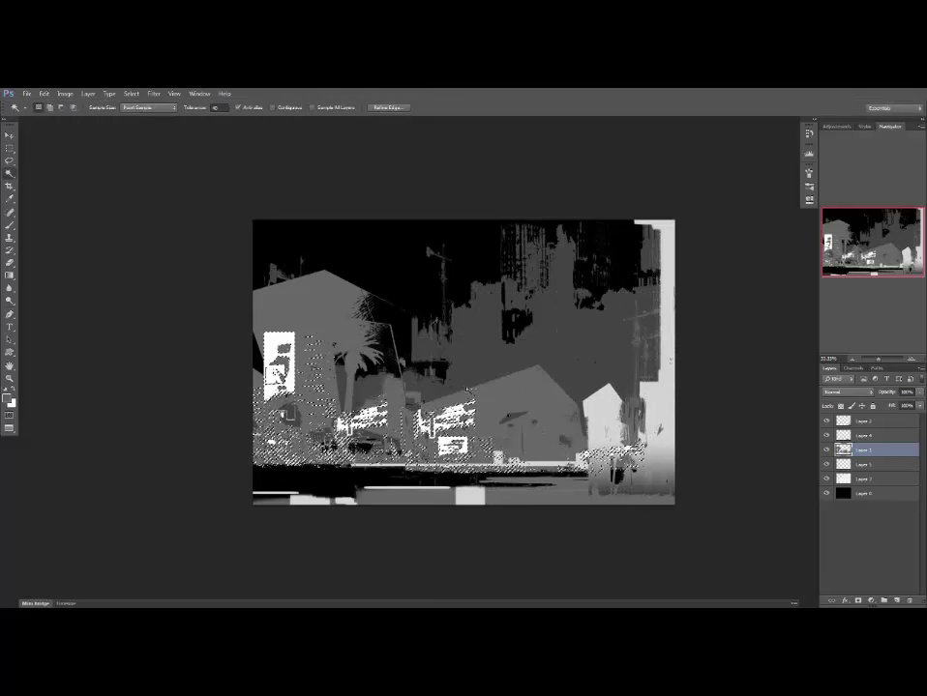
{"action": "key", "text": "m"}
{"action": "key", "text": "v"}
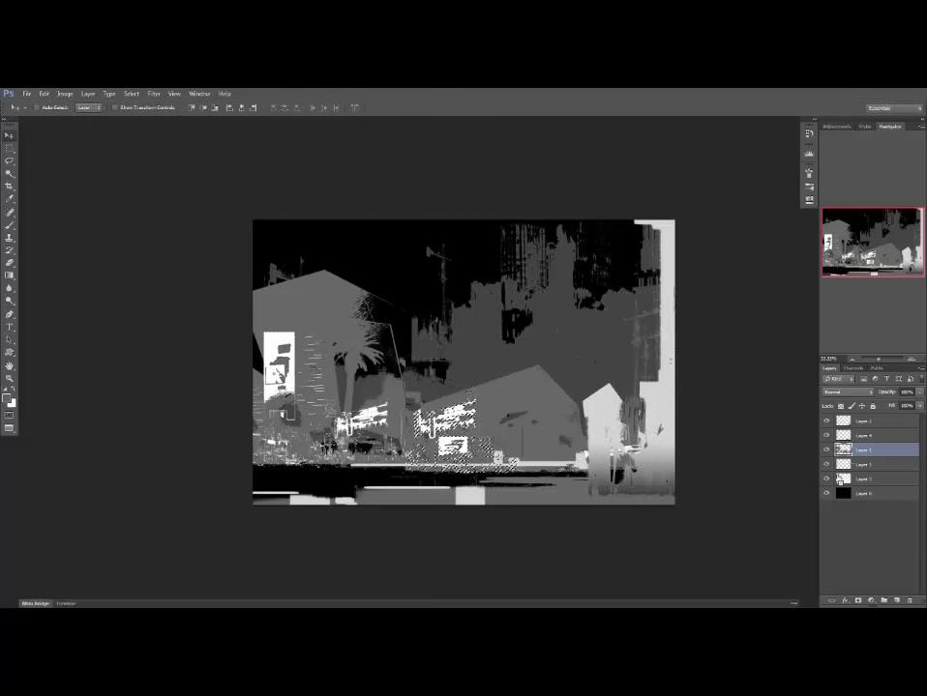
{"action": "left_click", "coordinate": [826, 449]}
{"action": "left_click", "coordinate": [826, 450]}
{"action": "key", "text": "m"}
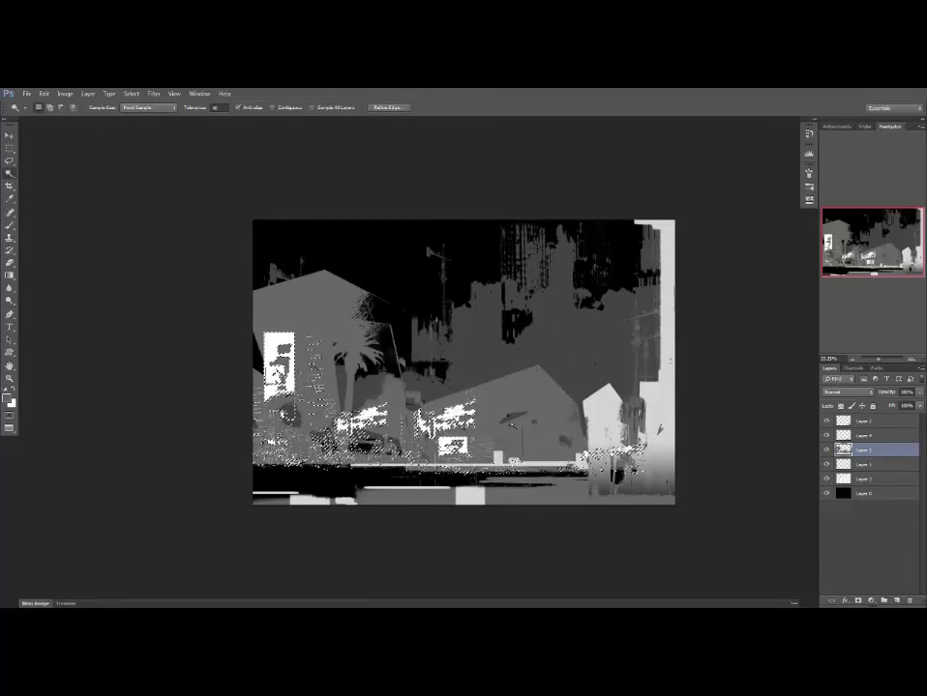
{"action": "left_click_drag", "start_coordinate": [241, 323], "coordinate": [407, 483]}
{"action": "left_click_drag", "start_coordinate": [399, 461], "coordinate": [720, 534]}
{"action": "left_click_drag", "start_coordinate": [573, 434], "coordinate": [675, 467]}
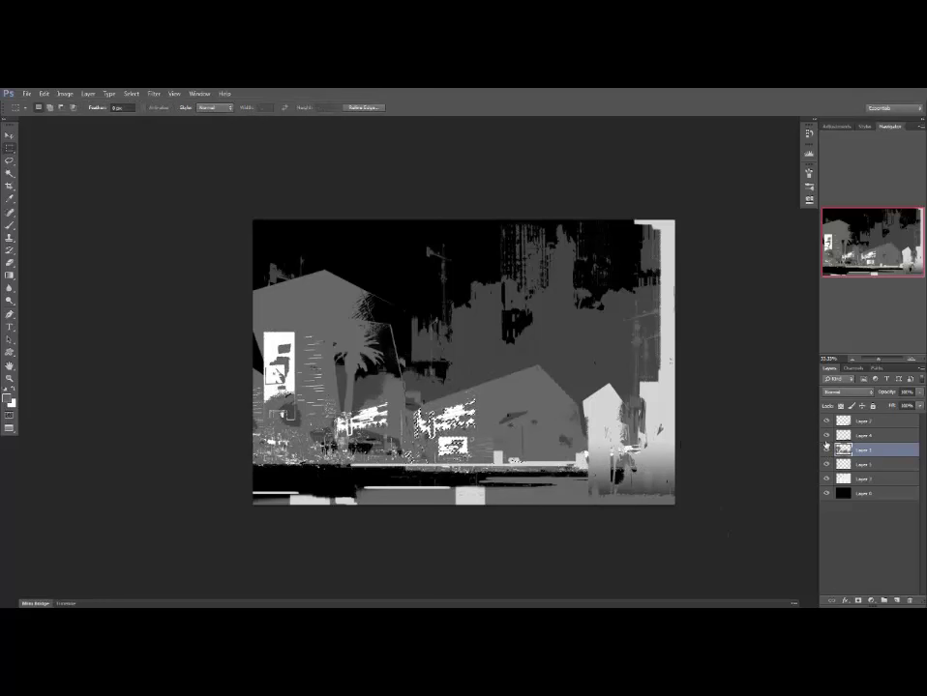
Copy the selected signs to a new layer, move them to the building's right side, and flip them horizontally.
{"action": "key", "text": "ctrl+j"}
{"action": "key", "text": "v"}
{"action": "left_click_drag", "start_coordinate": [466, 427], "coordinate": [586, 424]}
{"action": "key", "text": "ctrl+t"}
{"action": "right_click", "coordinate": [520, 411]}
{"action": "left_click", "coordinate": [577, 555]}
{"action": "key", "text": "Return"}
{"action": "key", "text": "ctrl+t"}
{"action": "key", "text": "Return"}
Paint over the original white signs on the building layer and shift the flipped copy slightly left.
{"action": "left_click", "coordinate": [875, 465]}
{"action": "key", "text": "b"}
{"action": "left_click_drag", "start_coordinate": [432, 423], "coordinate": [460, 447]}
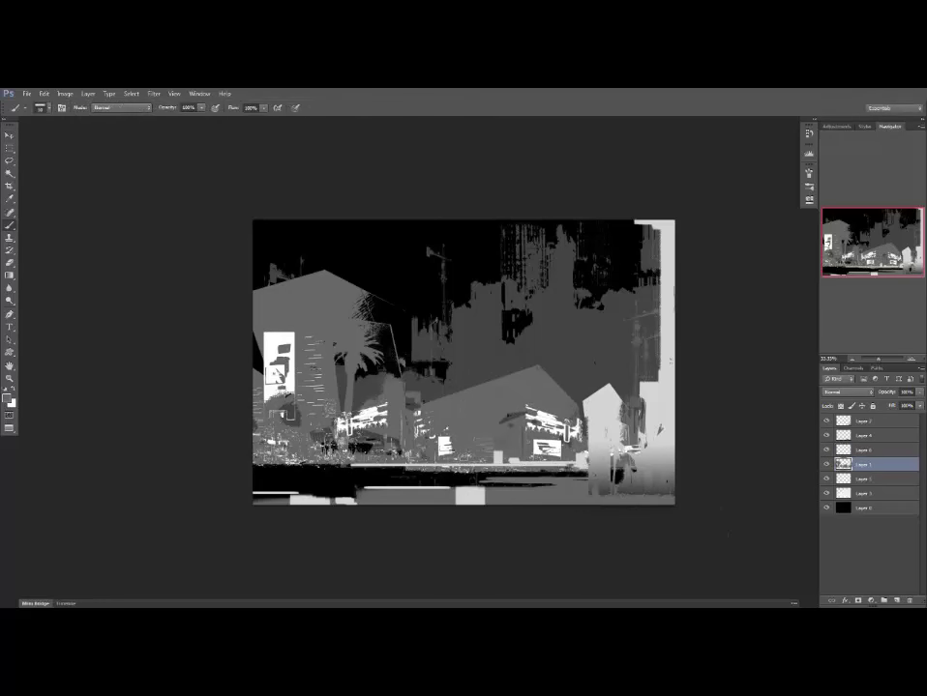
{"action": "key", "text": "v"}
{"action": "left_click", "coordinate": [875, 449]}
{"action": "left_click_drag", "start_coordinate": [552, 418], "coordinate": [546, 418]}
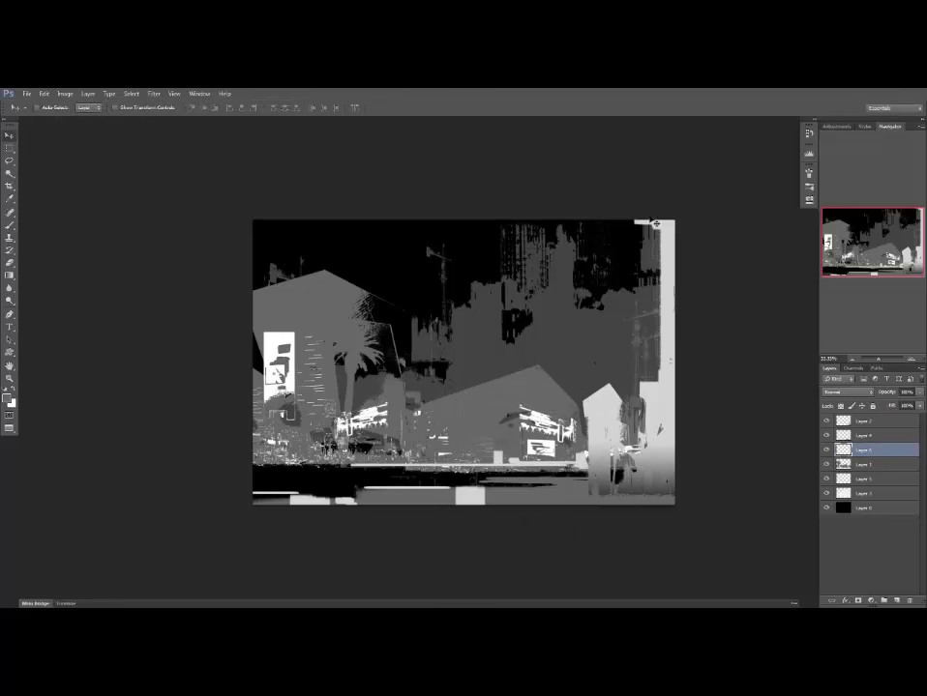
Adjust the Levels of the flipped sign layer.
{"action": "key", "text": "ctrl+l"}
{"action": "left_click_drag", "start_coordinate": [656, 326], "coordinate": [680, 327]}
{"action": "left_click_drag", "start_coordinate": [779, 327], "coordinate": [759, 327]}
{"action": "left_click", "coordinate": [814, 194]}
Draw pale city-light custom shapes on the sign layer, between the palm-tree building and the right-hand building.
{"action": "left_click", "coordinate": [544, 428], "text": "ctrl"}
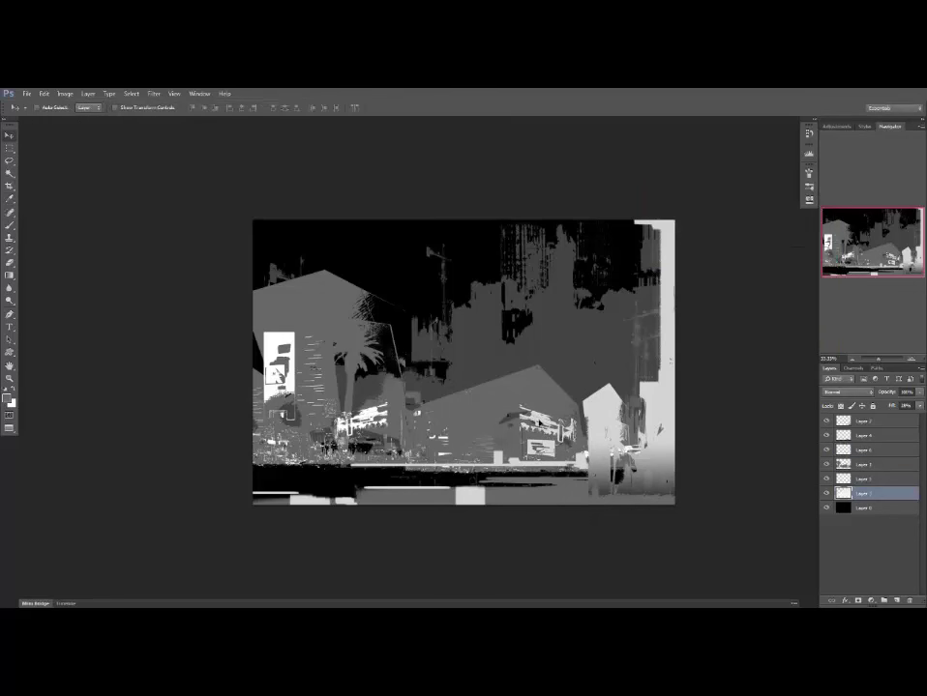
{"action": "left_click", "coordinate": [528, 440], "text": "ctrl"}
{"action": "key", "text": "u"}
{"action": "right_click", "coordinate": [488, 376]}
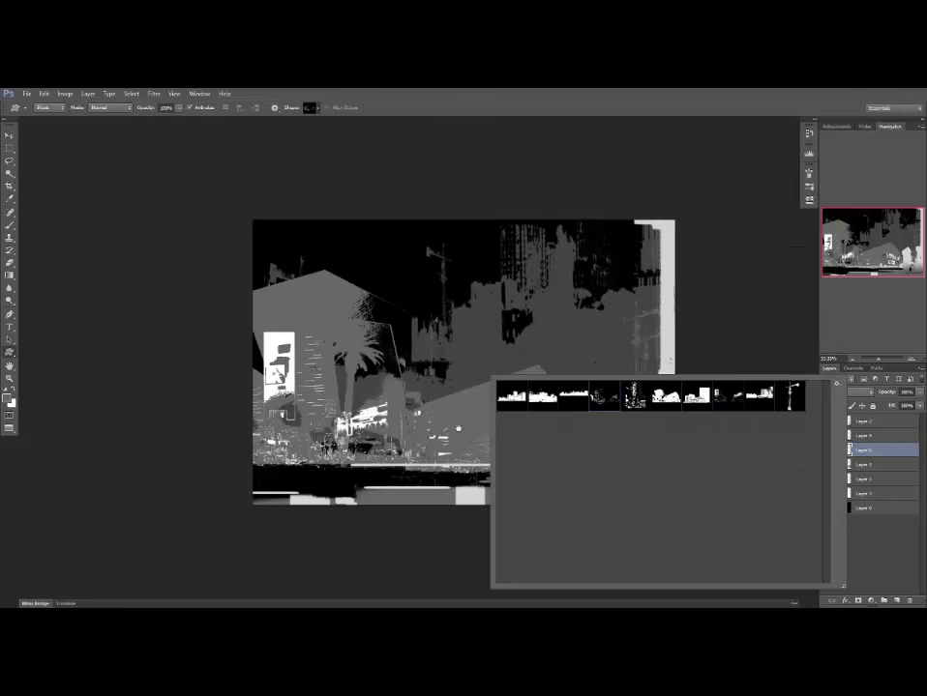
{"action": "left_click_drag", "start_coordinate": [440, 430], "coordinate": [482, 457]}
{"action": "left_click", "coordinate": [464, 466], "text": "alt"}
{"action": "left_click_drag", "start_coordinate": [406, 420], "coordinate": [491, 462]}
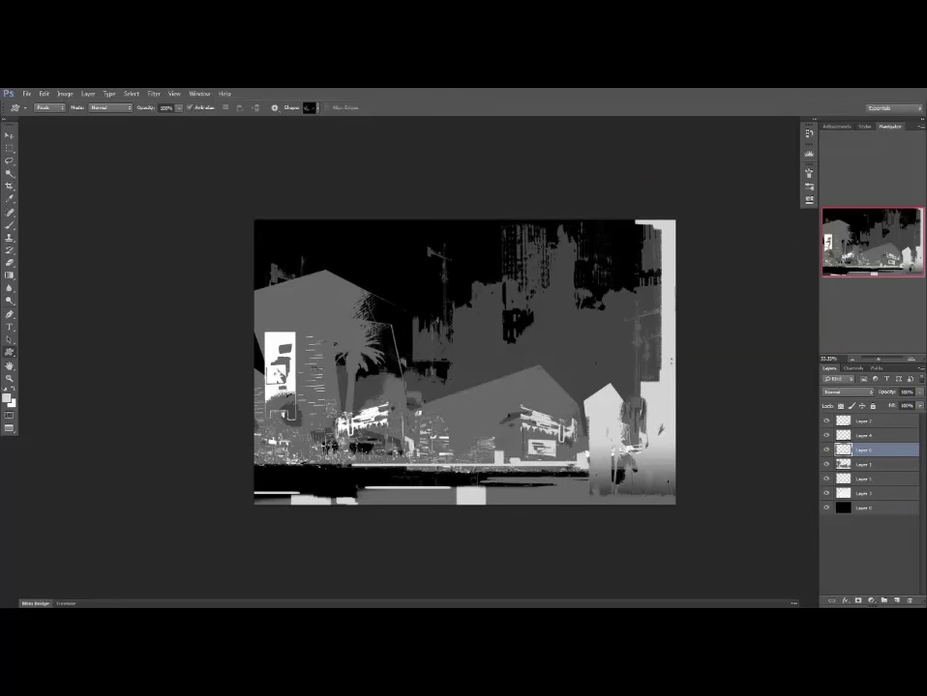
Sample white from the signs and draw more city-light shapes along the street and just below it.
{"action": "left_click", "coordinate": [390, 411], "text": "alt"}
{"action": "left_click_drag", "start_coordinate": [327, 426], "coordinate": [489, 463]}
{"action": "left_click_drag", "start_coordinate": [391, 426], "coordinate": [416, 485]}
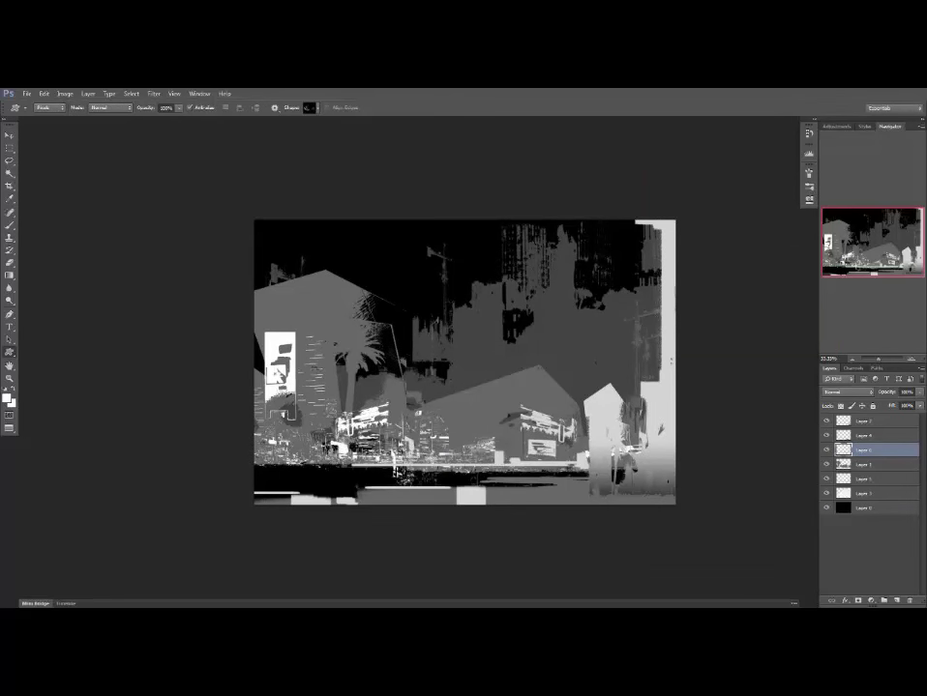
{"action": "left_click_drag", "start_coordinate": [381, 432], "coordinate": [565, 462]}
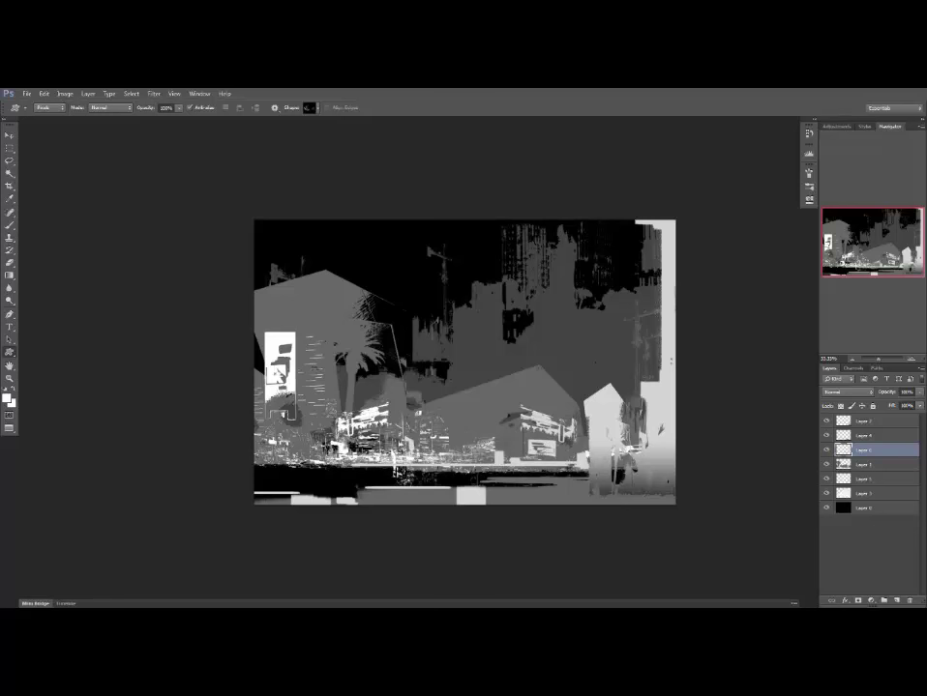
Switch to another custom shape and place it in white near the base of the palm trunk.
{"action": "right_click", "coordinate": [397, 426]}
{"action": "left_click", "coordinate": [634, 397]}
{"action": "left_click", "coordinate": [341, 447]}
{"action": "left_click", "coordinate": [431, 295]}
{"action": "left_click_drag", "start_coordinate": [319, 442], "coordinate": [395, 472]}
{"action": "key", "text": "b"}
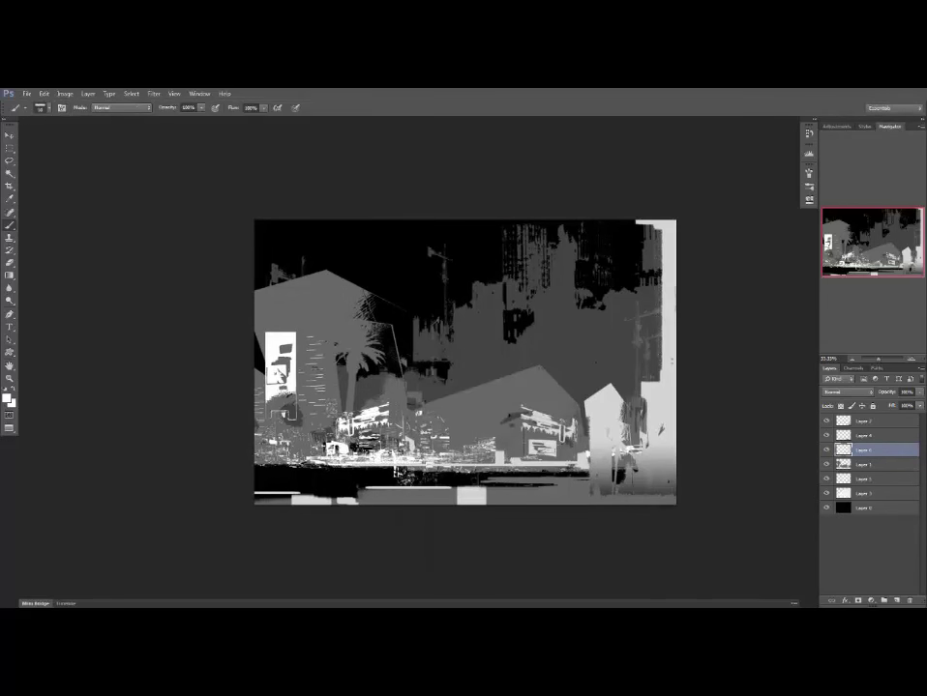
Select the pale block in the foreground of the ground-stroke layer, move it to the right, and deselect.
{"action": "key", "text": "v"}
{"action": "left_click", "coordinate": [470, 495], "text": "ctrl"}
{"action": "key", "text": "m"}
{"action": "left_click_drag", "start_coordinate": [444, 487], "coordinate": [509, 509]}
{"action": "key", "text": "v"}
{"action": "left_click_drag", "start_coordinate": [471, 496], "coordinate": [542, 496]}
{"action": "key", "text": "ctrl+d"}
Brush grey strokes over the foreground ground and the lower right base of the pale building.
{"action": "key", "text": "b"}
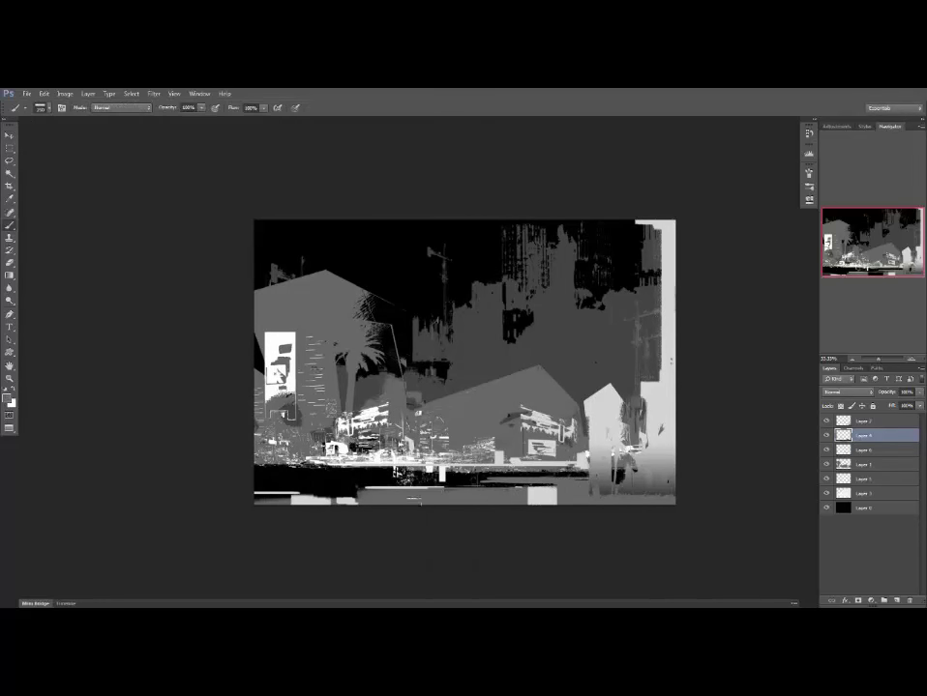
{"action": "left_click_drag", "start_coordinate": [602, 496], "coordinate": [627, 496]}
{"action": "left_click", "coordinate": [692, 484], "text": "ctrl"}
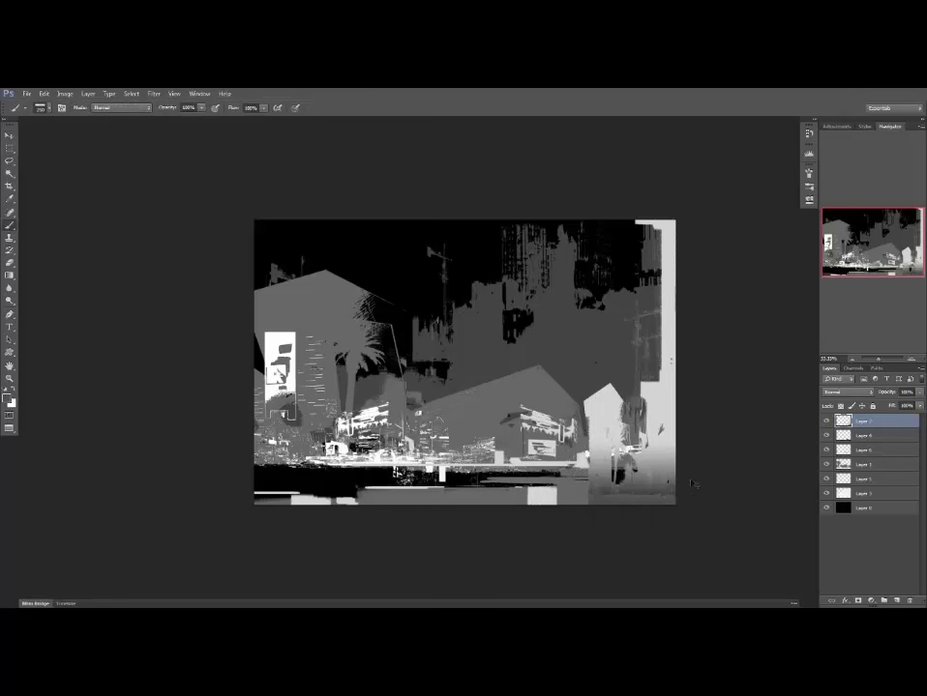
{"action": "left_click_drag", "start_coordinate": [645, 455], "coordinate": [674, 483]}
{"action": "left_click_drag", "start_coordinate": [393, 512], "coordinate": [435, 536]}
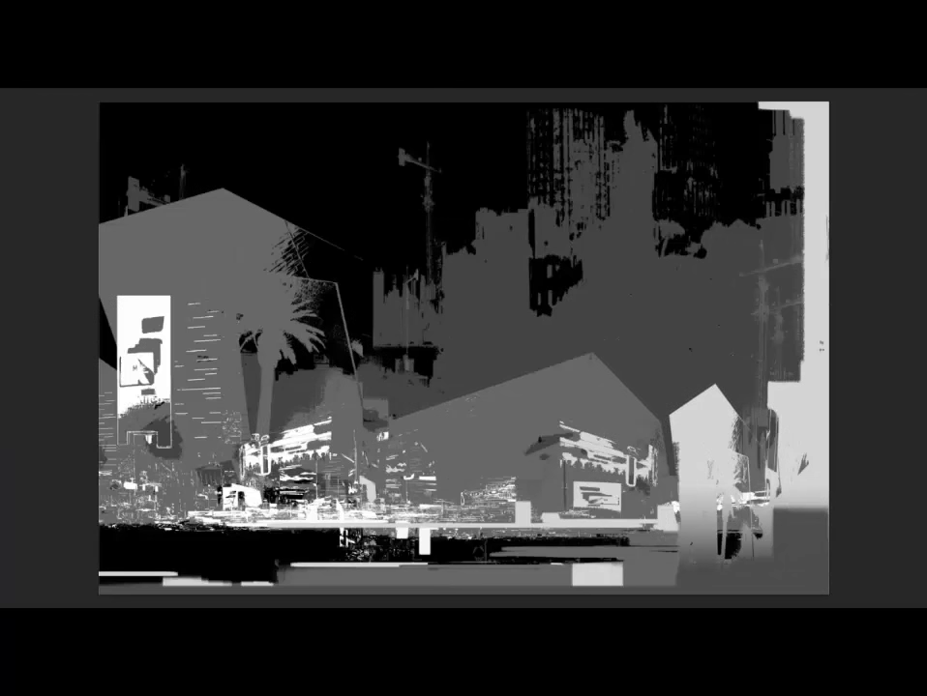
Add a Hue/Saturation adjustment layer with Colorize on and the hue set to 21.
{"action": "key", "text": "Tab"}
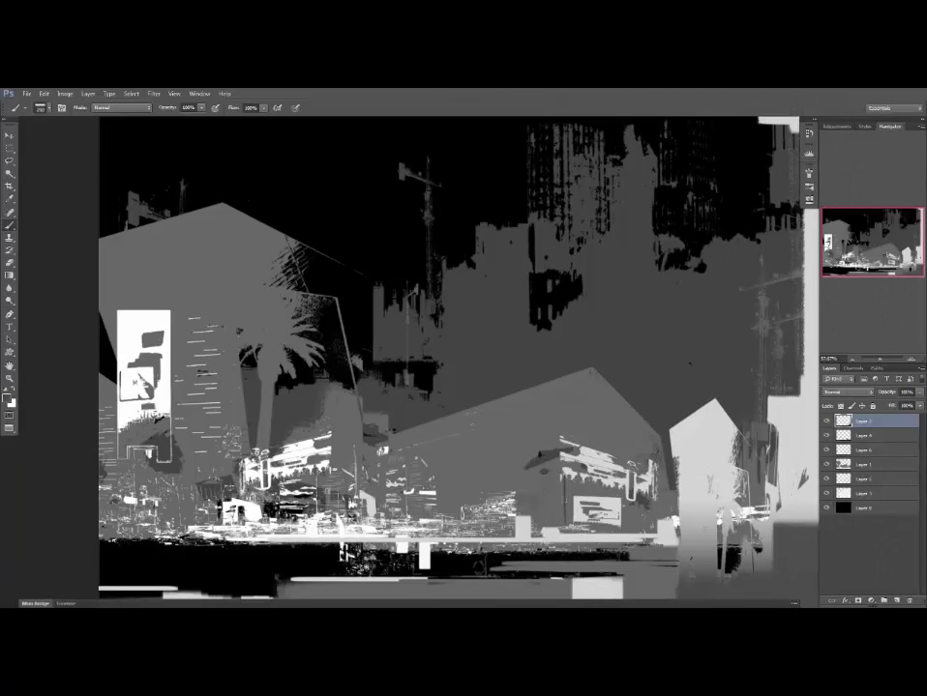
{"action": "left_click", "coordinate": [871, 600]}
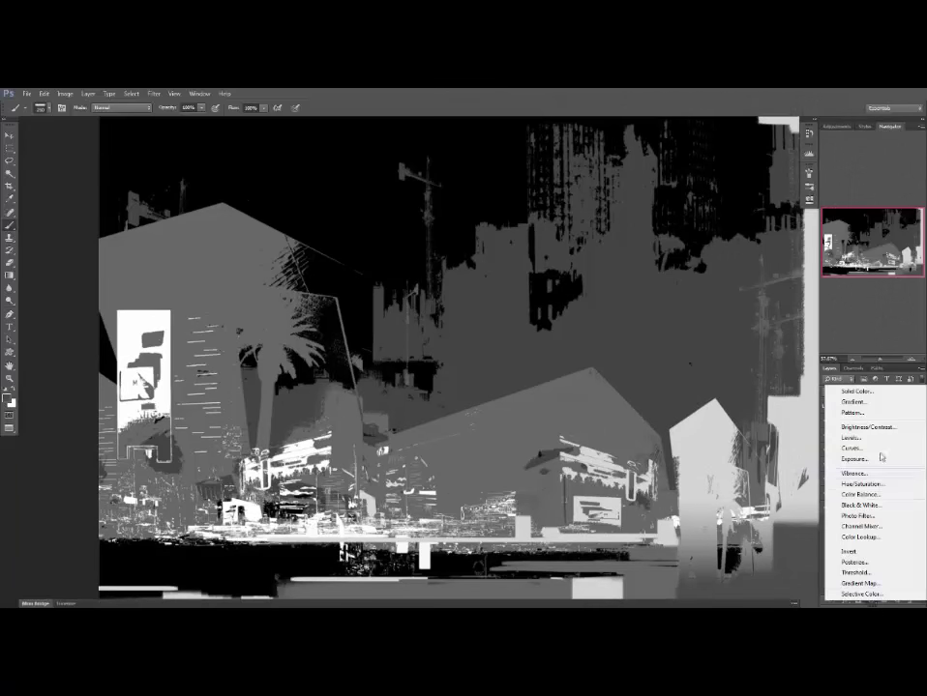
{"action": "left_click", "coordinate": [863, 483]}
{"action": "left_click", "coordinate": [720, 286]}
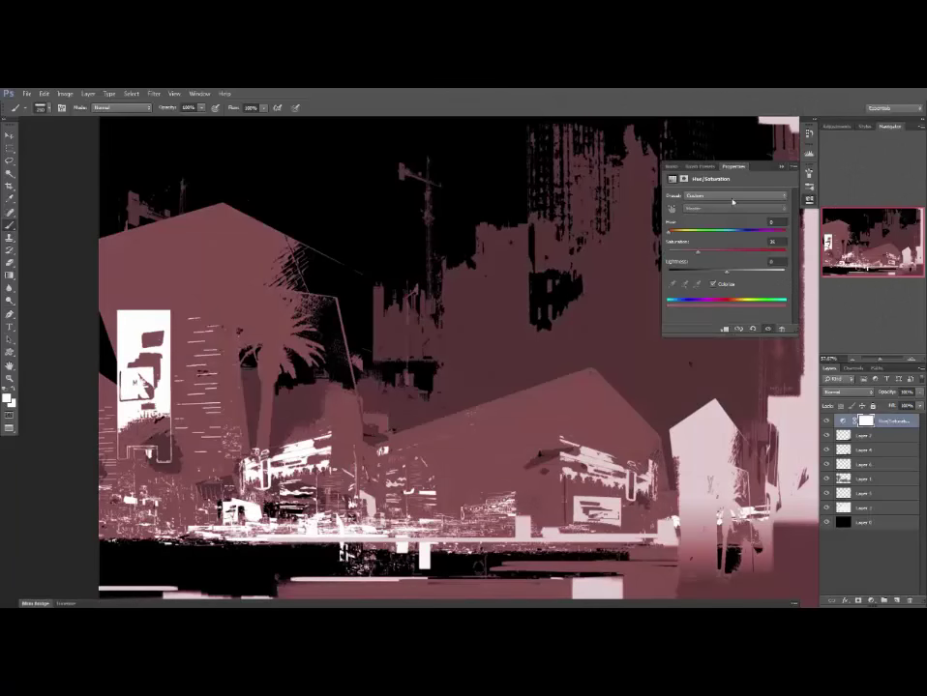
{"action": "mouse_move", "coordinate": [667, 235]}
{"action": "left_mouse_down"}
{"action": "mouse_move", "coordinate": [683, 236]}
{"action": "mouse_move", "coordinate": [675, 236]}
{"action": "left_mouse_up"}
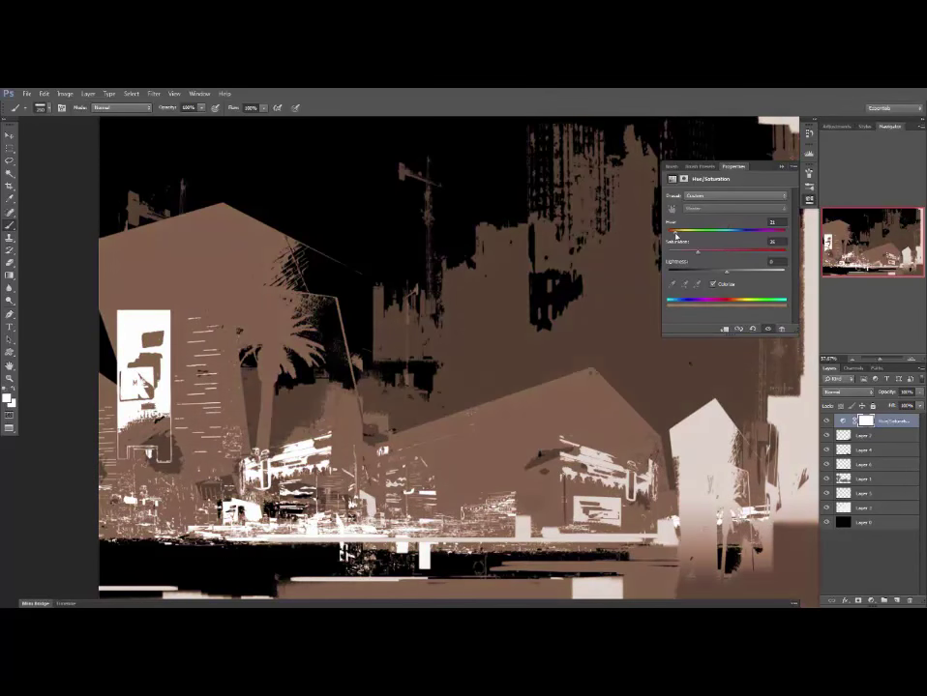
{"action": "left_click", "coordinate": [781, 169]}
Fade the adjustment layer's mask with black gradients from the upper and lower edges of the image.
{"action": "key", "text": "g"}
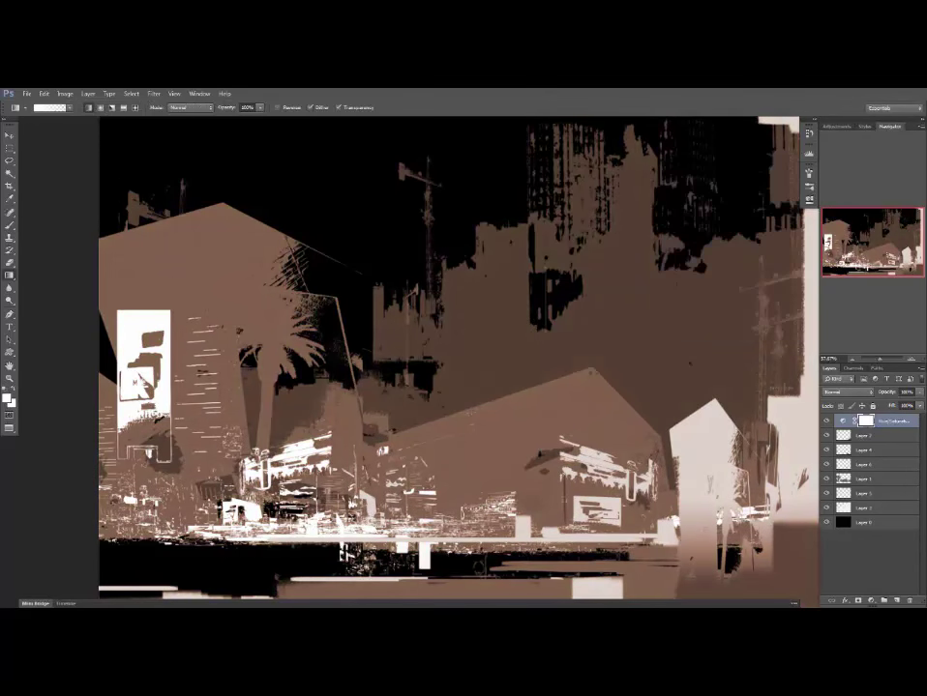
{"action": "key", "text": "x"}
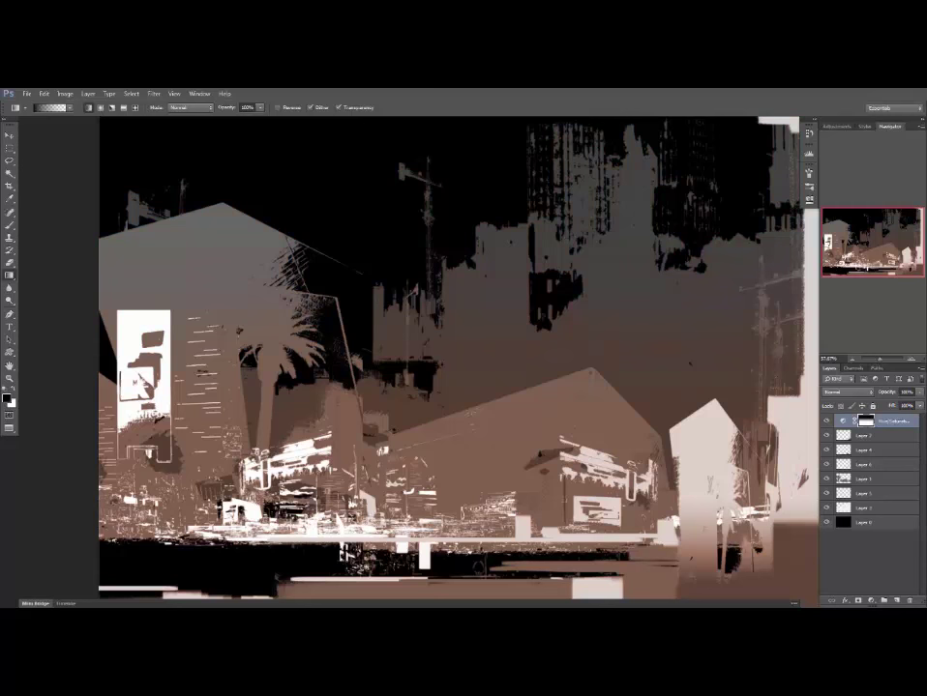
{"action": "key", "text": "ctrl+minus"}
{"action": "left_click_drag", "start_coordinate": [553, 583], "coordinate": [555, 530]}
{"action": "mouse_move", "coordinate": [569, 469]}
{"action": "left_mouse_down"}
{"action": "mouse_move", "coordinate": [569, 454]}
{"action": "mouse_move", "coordinate": [563, 469]}
{"action": "left_mouse_up"}
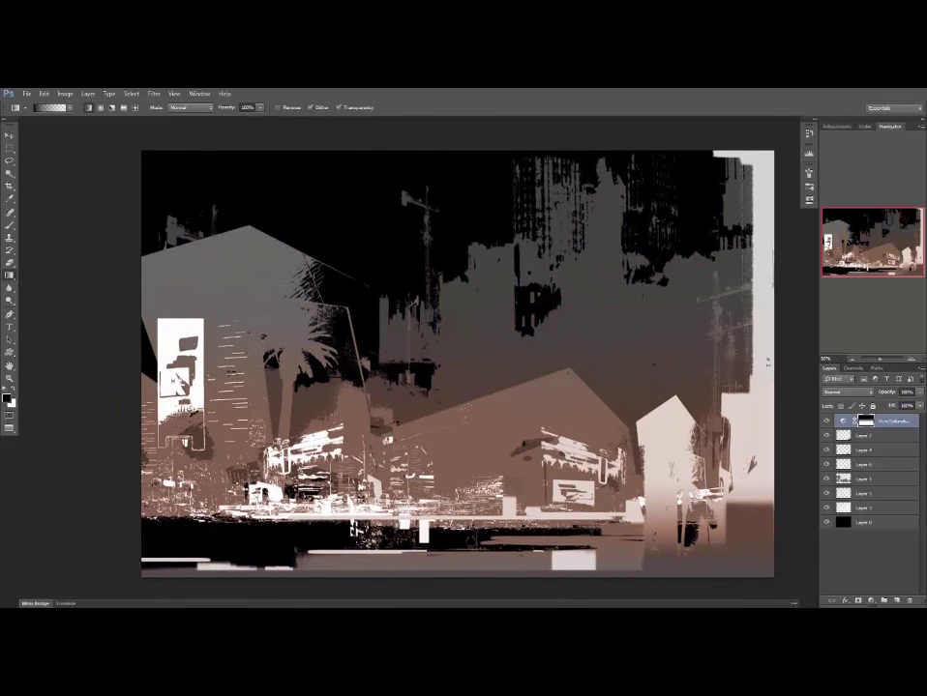
Add a Color Balance adjustment layer and shift its highlights toward yellow at -25 and toward red.
{"action": "left_click", "coordinate": [872, 600]}
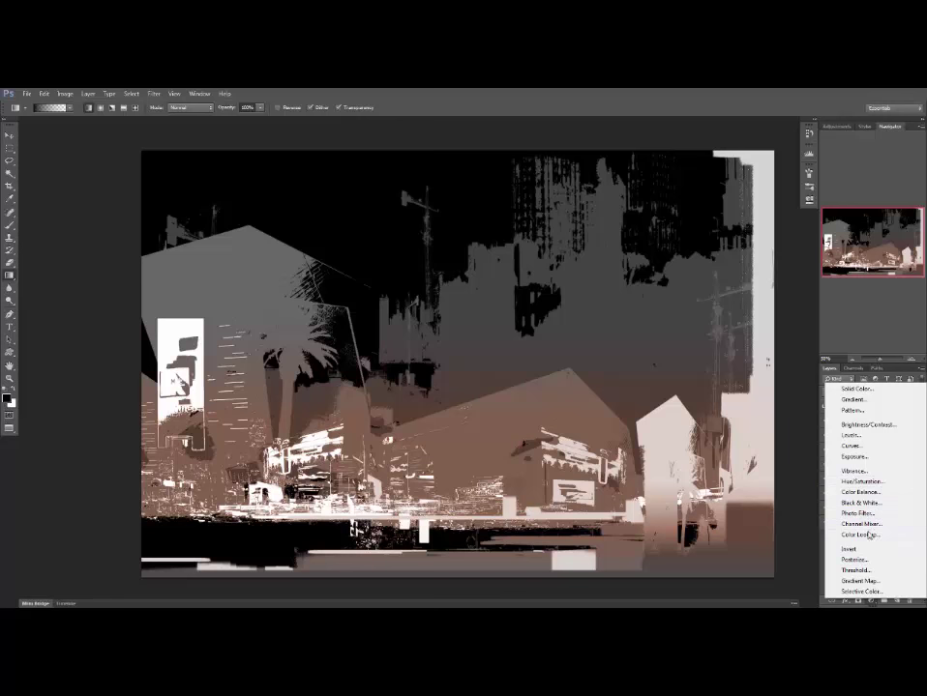
{"action": "left_click", "coordinate": [859, 492]}
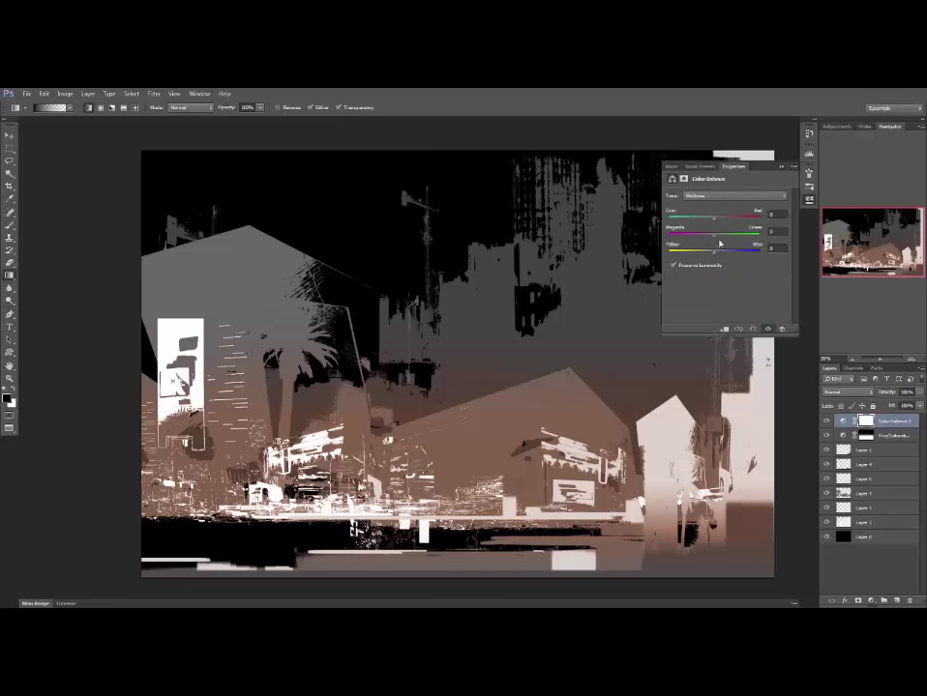
{"action": "left_click", "coordinate": [727, 195]}
{"action": "left_click", "coordinate": [721, 219]}
{"action": "left_click_drag", "start_coordinate": [713, 252], "coordinate": [702, 251]}
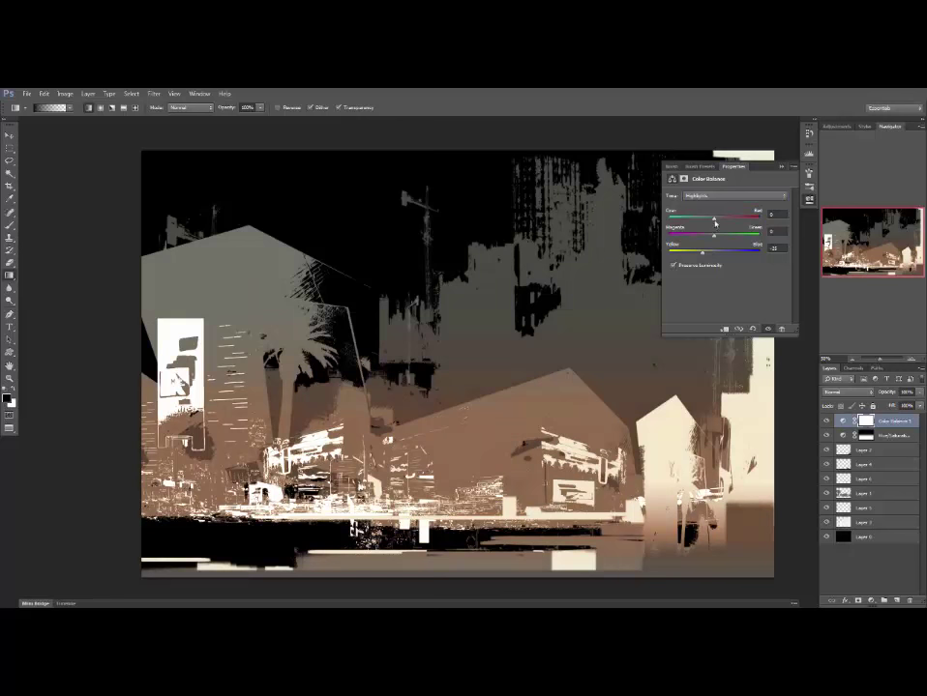
{"action": "left_click", "coordinate": [781, 169]}
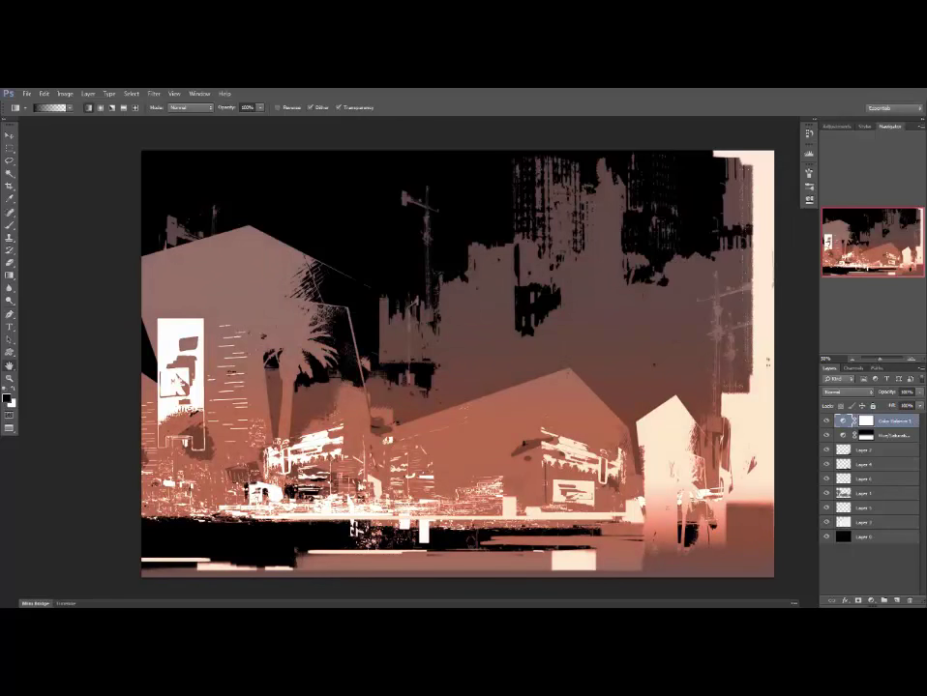
Split the underlying-layer black point in the Color Balance layer's Blend If settings to 16 / 98.
{"action": "key", "text": "h"}
{"action": "double_click", "coordinate": [914, 421]}
{"action": "left_click_drag", "start_coordinate": [834, 257], "coordinate": [199, 348]}
{"action": "mouse_move", "coordinate": [117, 536]}
{"action": "left_mouse_down"}
{"action": "mouse_move", "coordinate": [163, 538]}
{"action": "mouse_move", "coordinate": [133, 537]}
{"action": "left_mouse_up"}
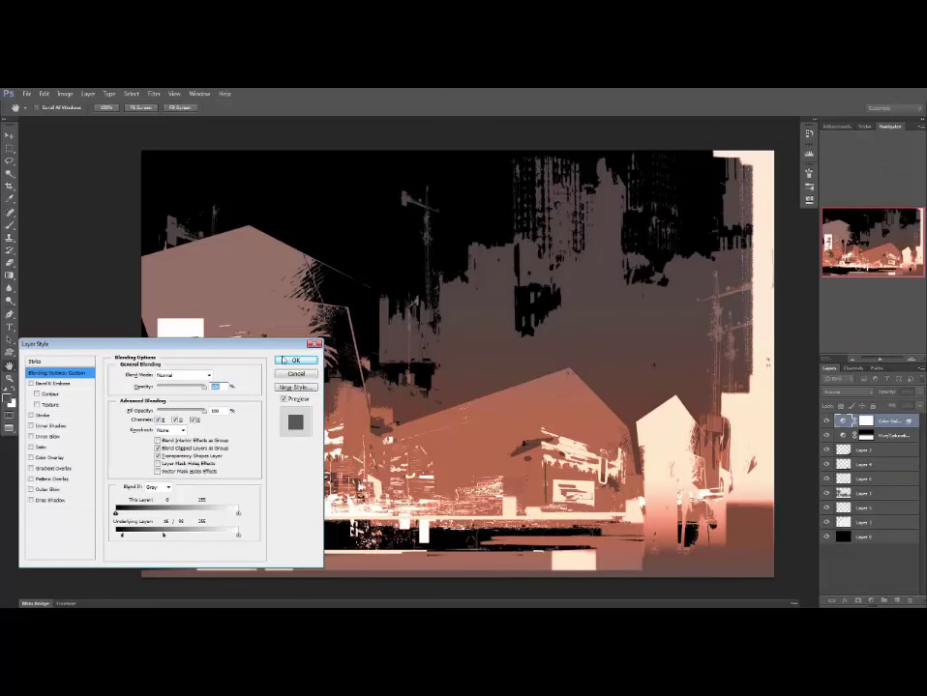
{"action": "left_click", "coordinate": [290, 360]}
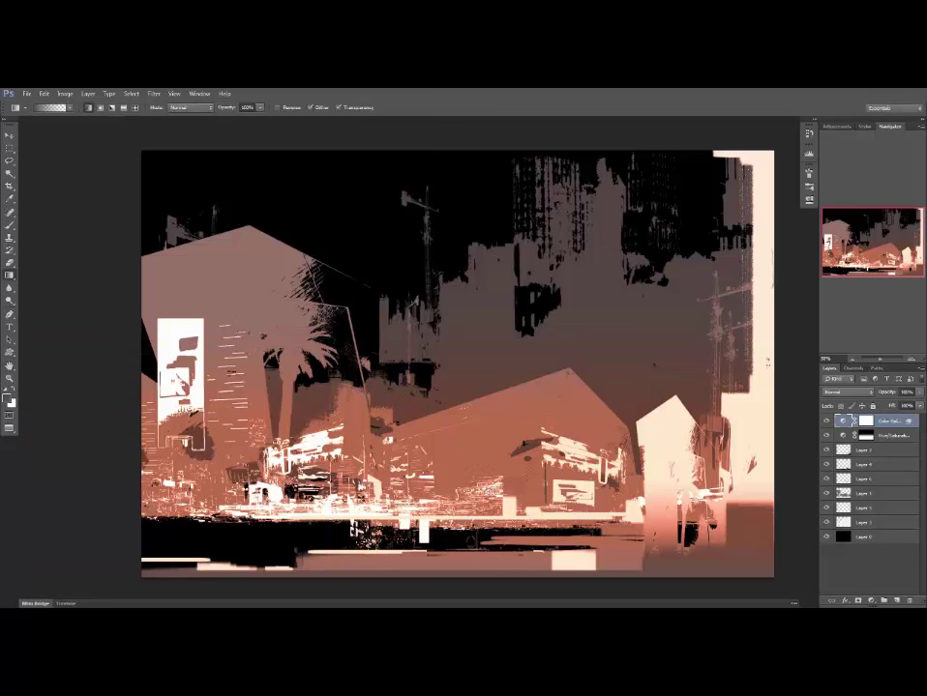
Add a Hue/Saturation adjustment layer with Colorize on, hue 222 and saturation 19, and slightly lower its lightness.
{"action": "left_click", "coordinate": [872, 600]}
{"action": "left_click", "coordinate": [861, 482]}
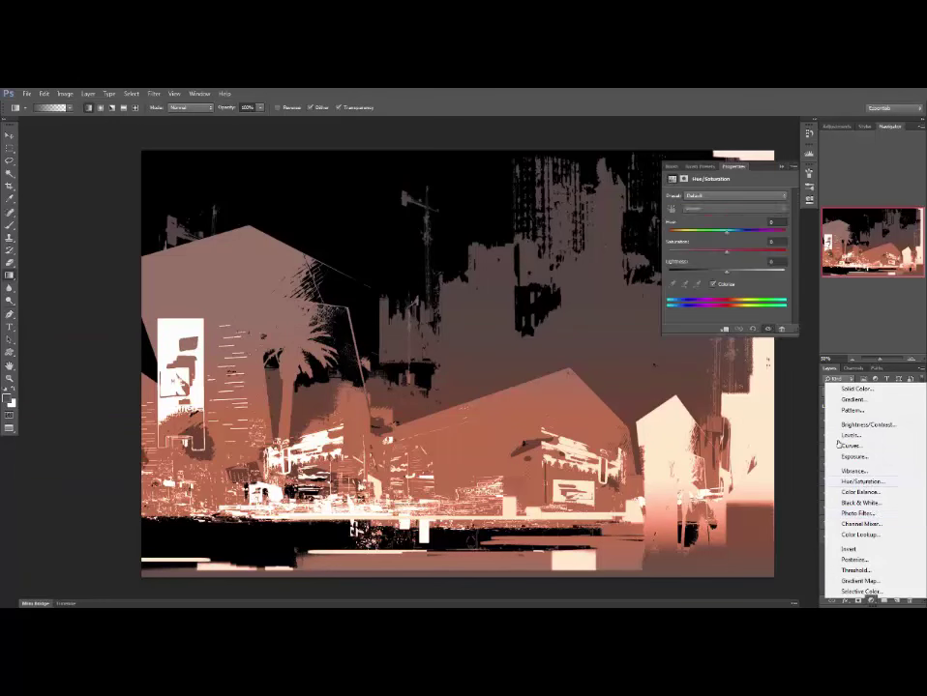
{"action": "left_click", "coordinate": [713, 284]}
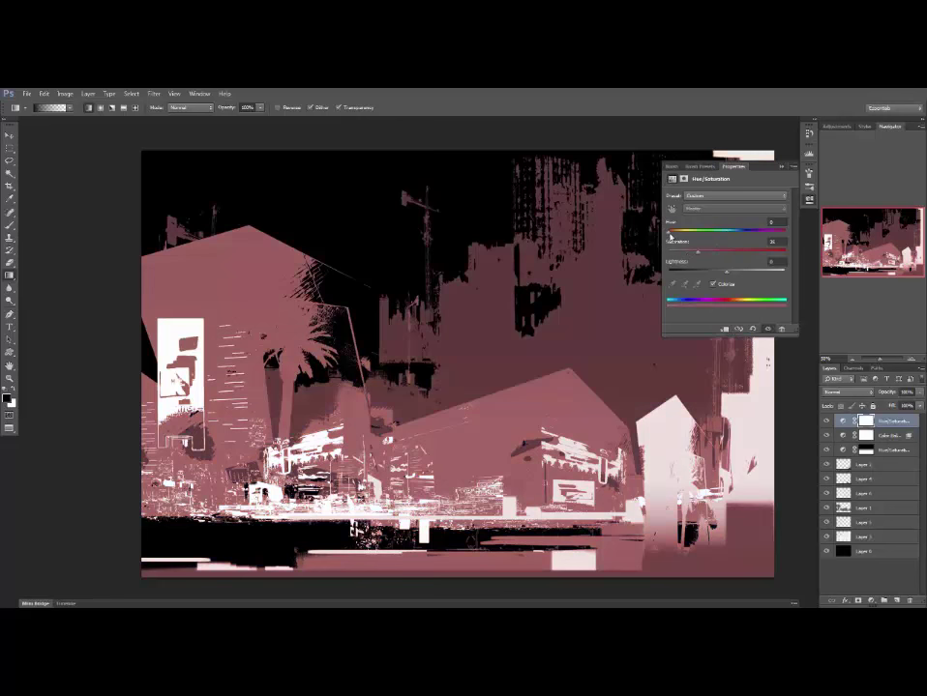
{"action": "left_click_drag", "start_coordinate": [770, 237], "coordinate": [740, 237]}
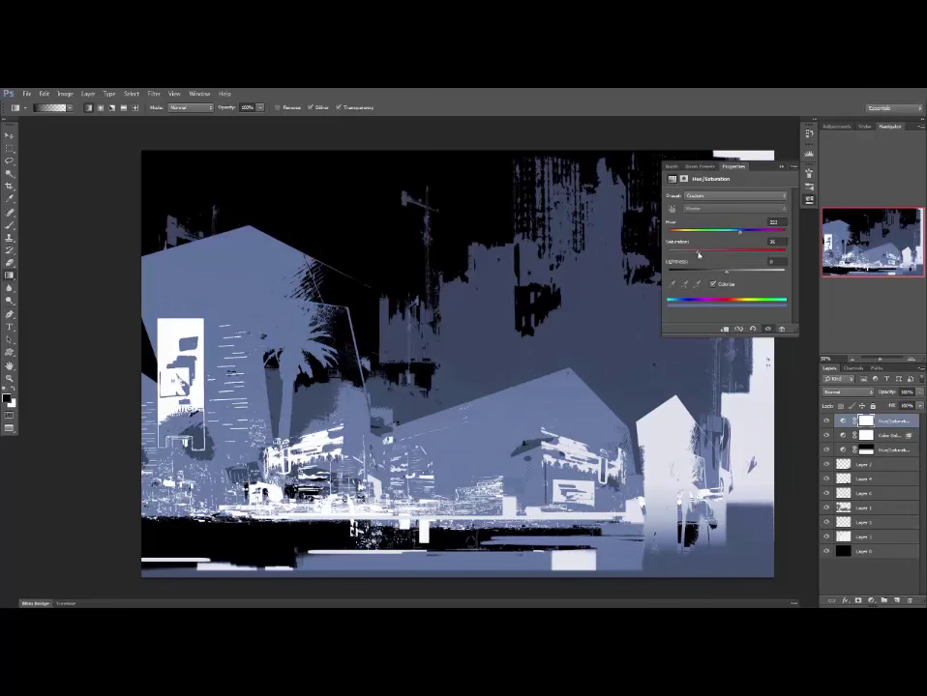
{"action": "left_click_drag", "start_coordinate": [721, 276], "coordinate": [723, 278]}
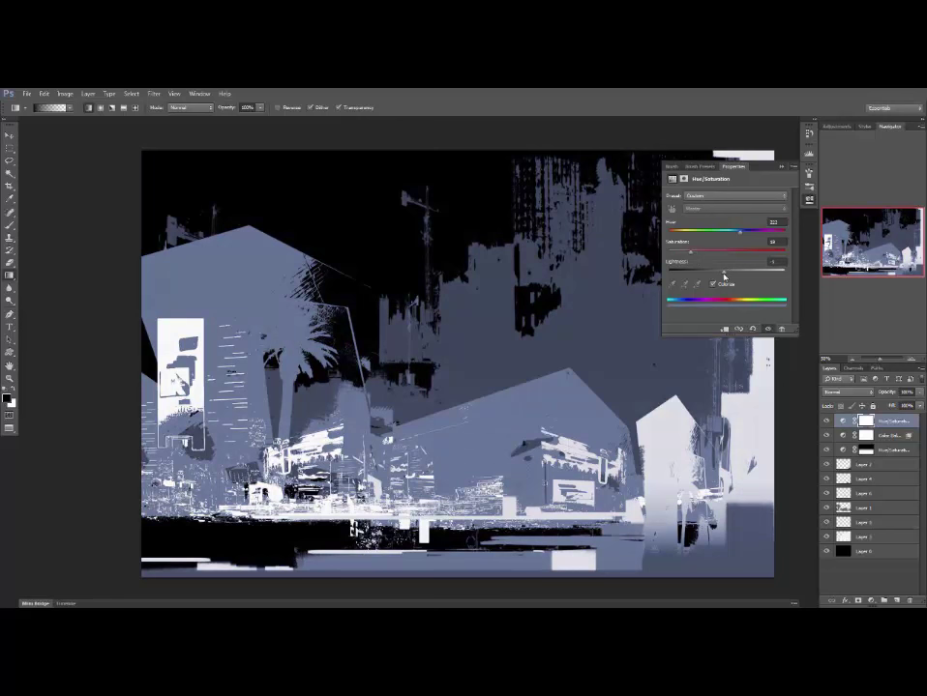
{"action": "left_click", "coordinate": [809, 198]}
Split the underlying-layer white point in the blue Hue/Saturation layer's Blend If settings to 90 / 161.
{"action": "double_click", "coordinate": [913, 422]}
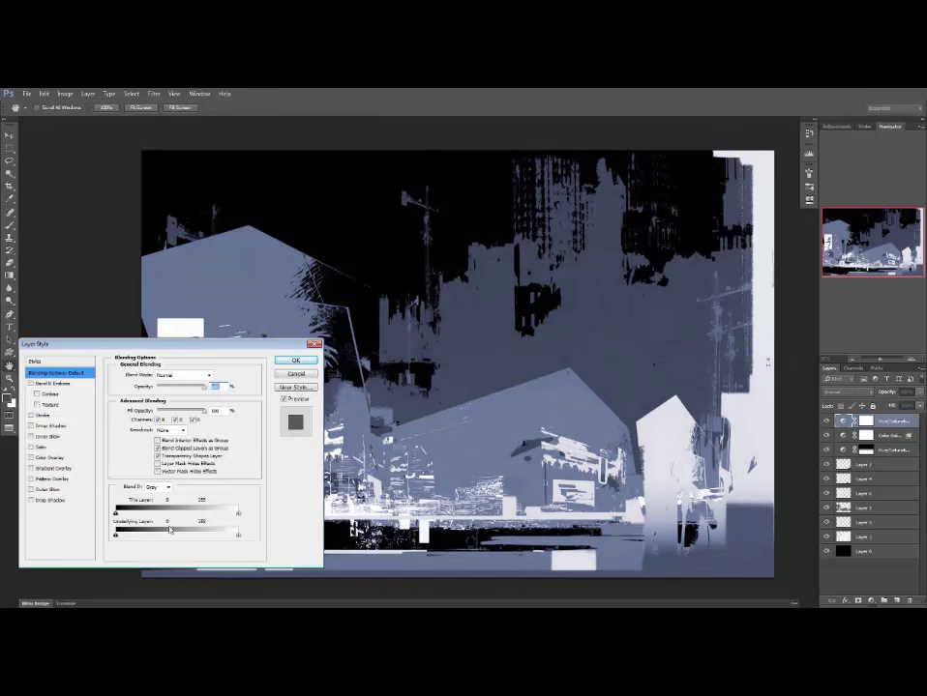
{"action": "left_click_drag", "start_coordinate": [238, 536], "coordinate": [182, 539]}
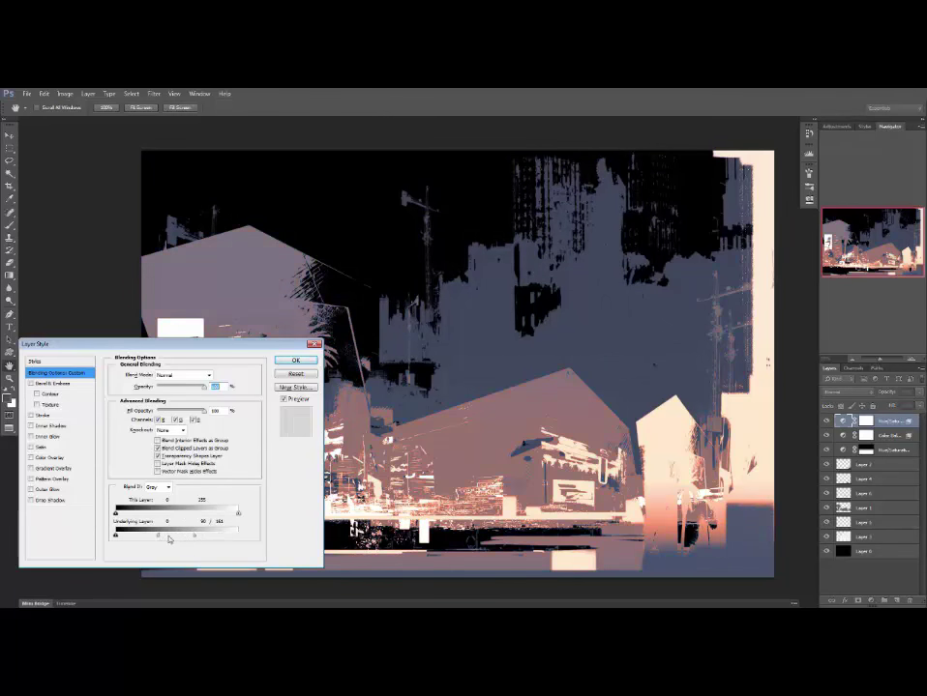
{"action": "left_click", "coordinate": [298, 361]}
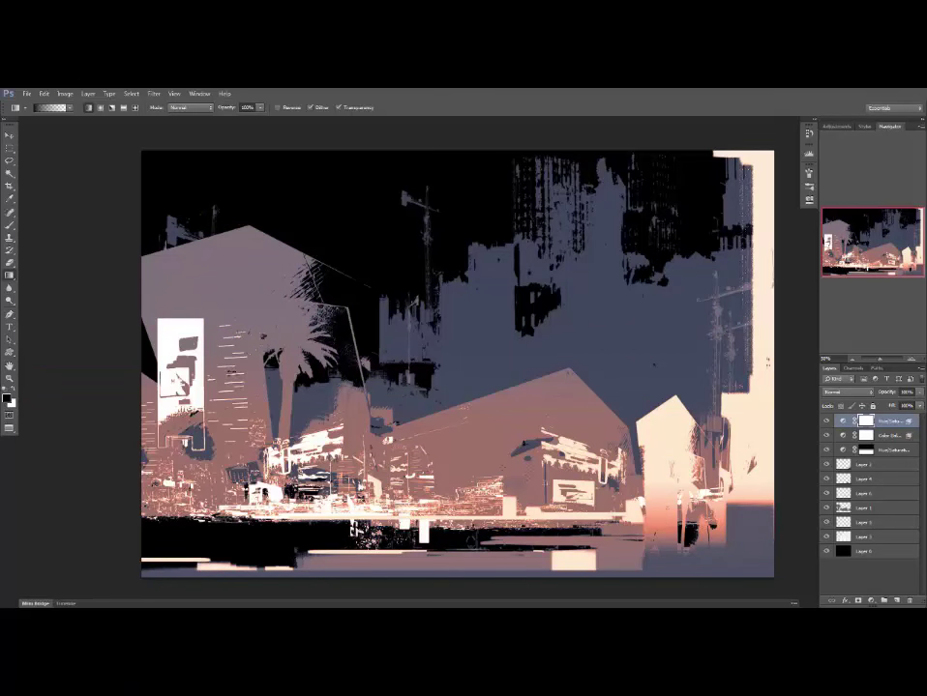
Fade the blue tint out of the street area with a black mask gradient and restore it along the lower edge with white.
{"action": "left_click_drag", "start_coordinate": [471, 541], "coordinate": [463, 490]}
{"action": "key", "text": "x"}
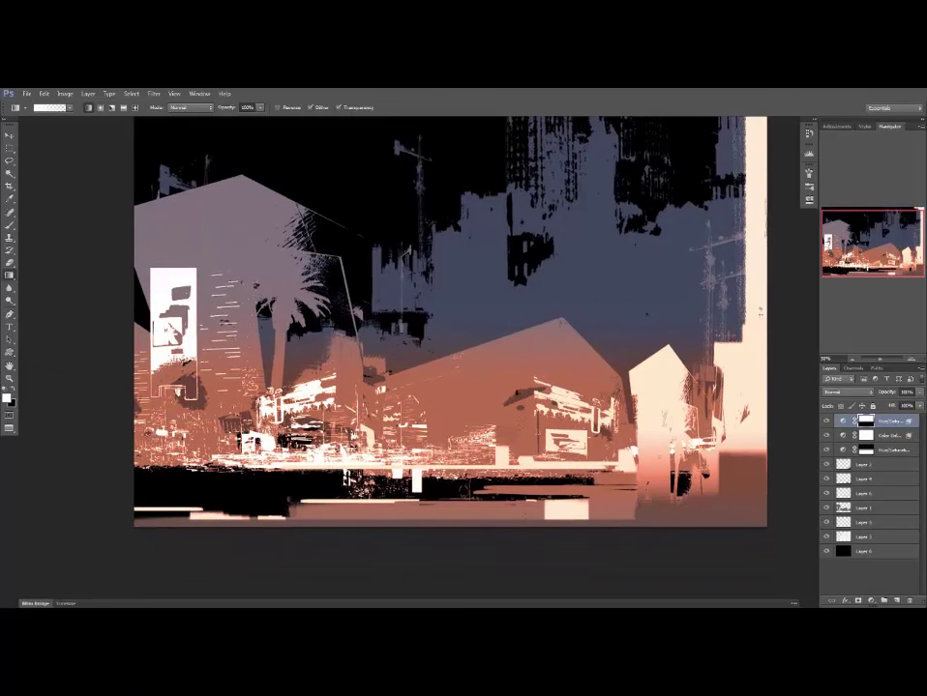
{"action": "left_click_drag", "start_coordinate": [552, 374], "coordinate": [605, 413]}
Check the composition in full-screen view with the canvas flipped horizontally, and flip it back.
{"action": "key", "text": "f"}
{"action": "key", "text": "ctrl+plus"}
{"action": "key", "text": "ctrl+plus"}
{"action": "key", "text": "ctrl+0"}
{"action": "key", "text": "f"}
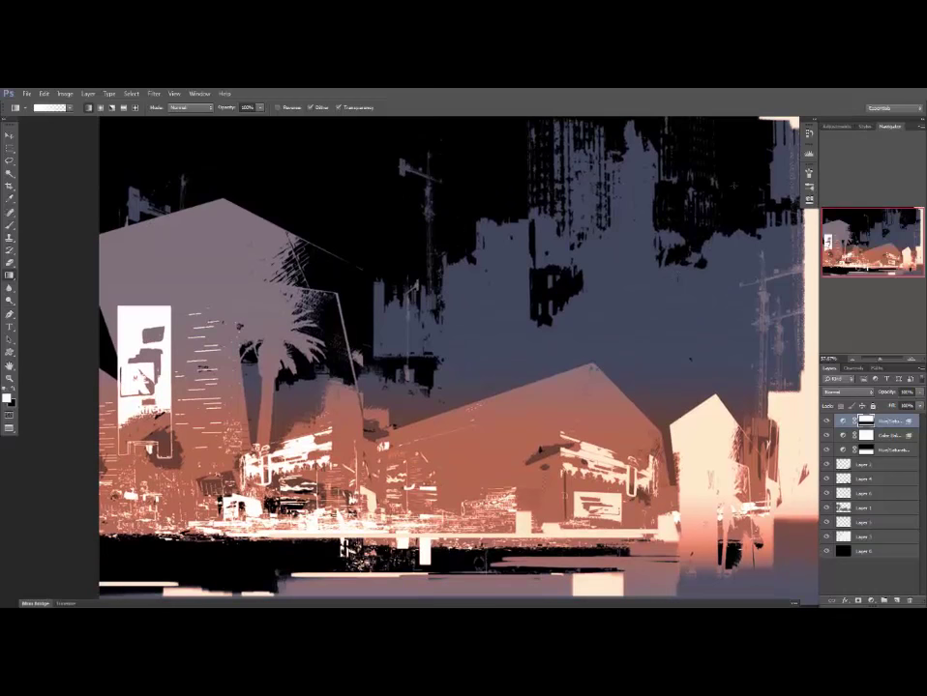
{"action": "key", "text": "F2"}
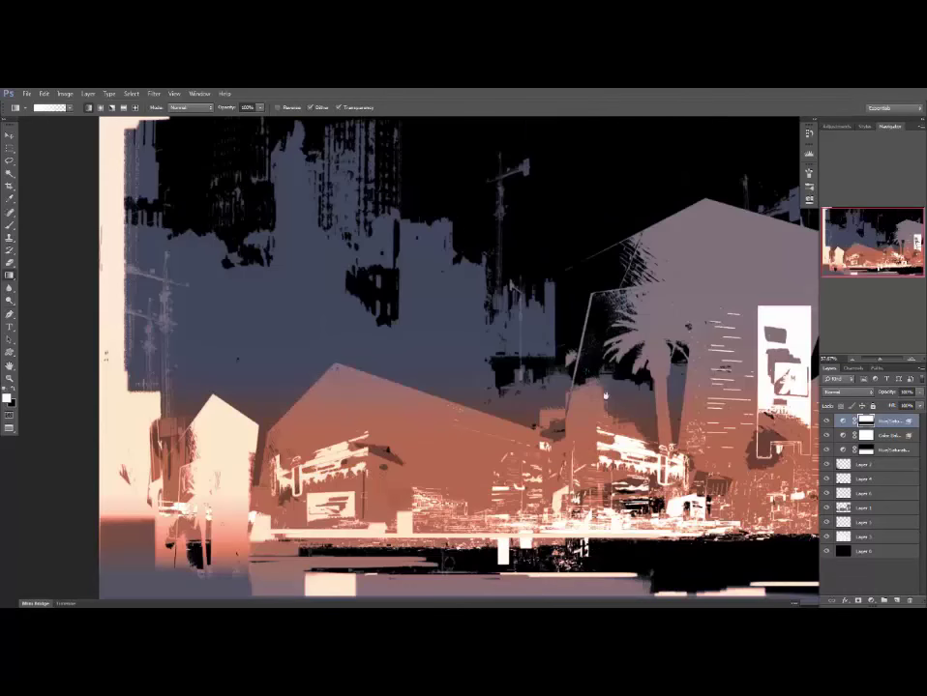
{"action": "left_click_drag", "start_coordinate": [602, 391], "coordinate": [525, 379]}
{"action": "key", "text": "f"}
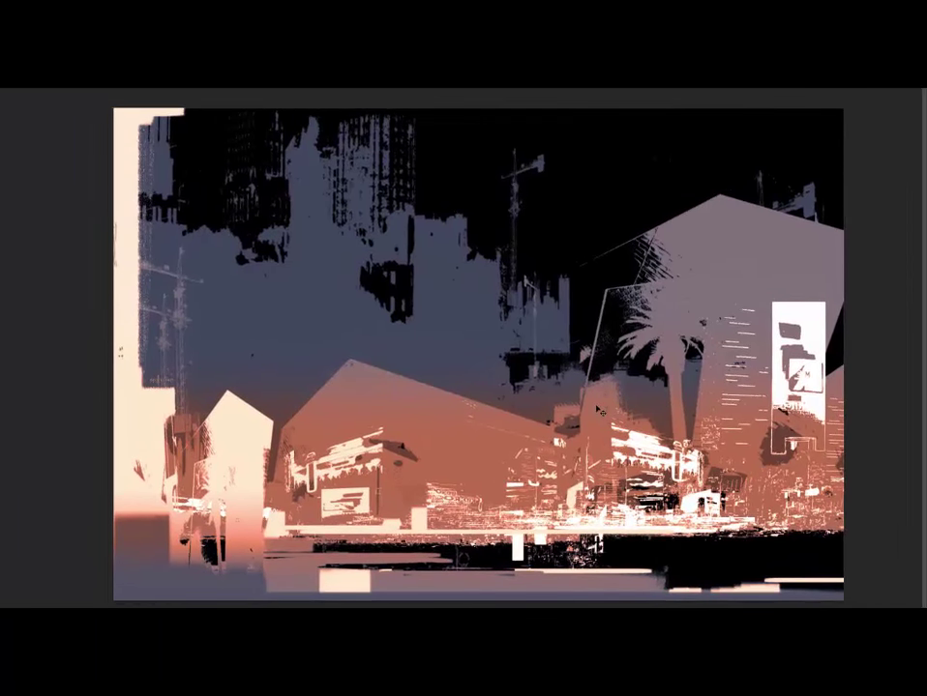
{"action": "key", "text": "ctrl+shift+h"}
{"action": "key", "text": "f"}
{"action": "key", "text": "ctrl+minus"}
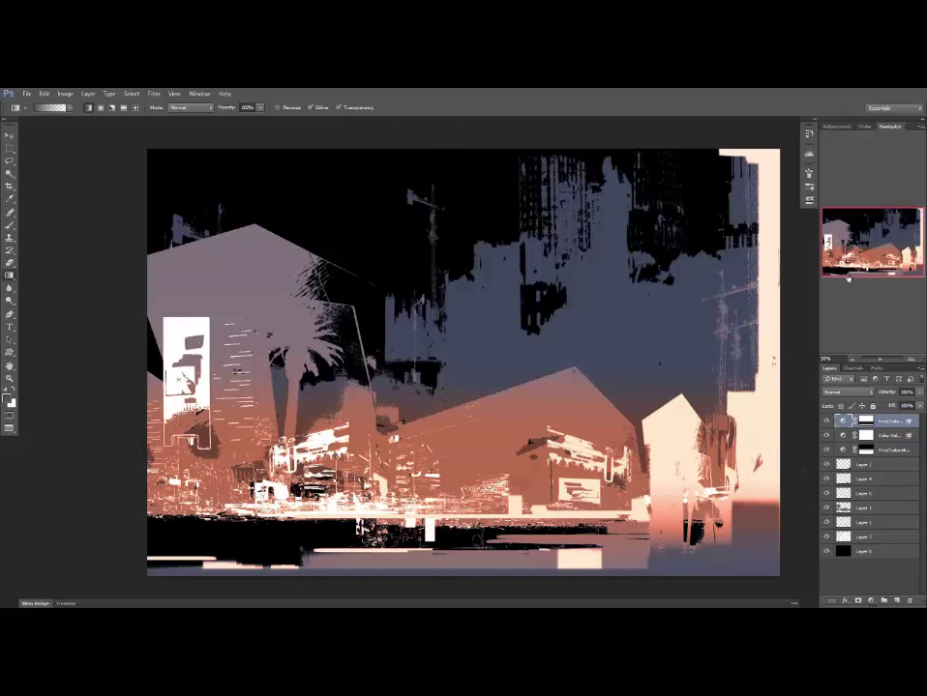
Switch to the Brush tool and display the brush presets as small thumbnails.
{"action": "key", "text": "ctrl+plus"}
{"action": "key", "text": "ctrl+plus"}
{"action": "left_click_drag", "start_coordinate": [520, 469], "coordinate": [469, 410]}
{"action": "key", "text": "b"}
{"action": "right_click", "coordinate": [469, 410]}
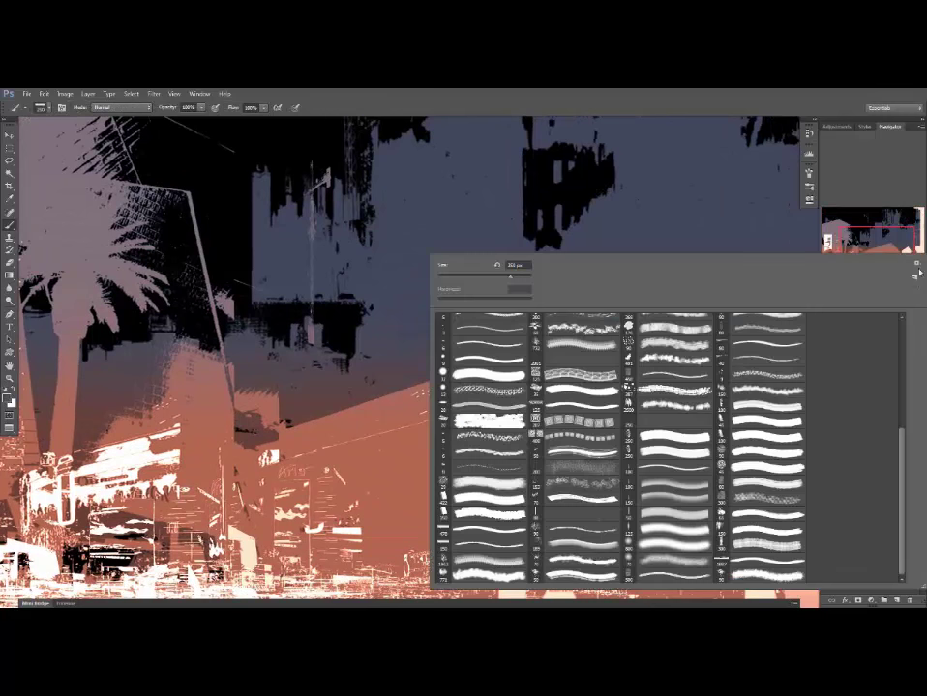
{"action": "left_click", "coordinate": [917, 264]}
{"action": "left_click", "coordinate": [874, 339]}
{"action": "left_click", "coordinate": [917, 264]}
{"action": "left_click", "coordinate": [881, 327]}
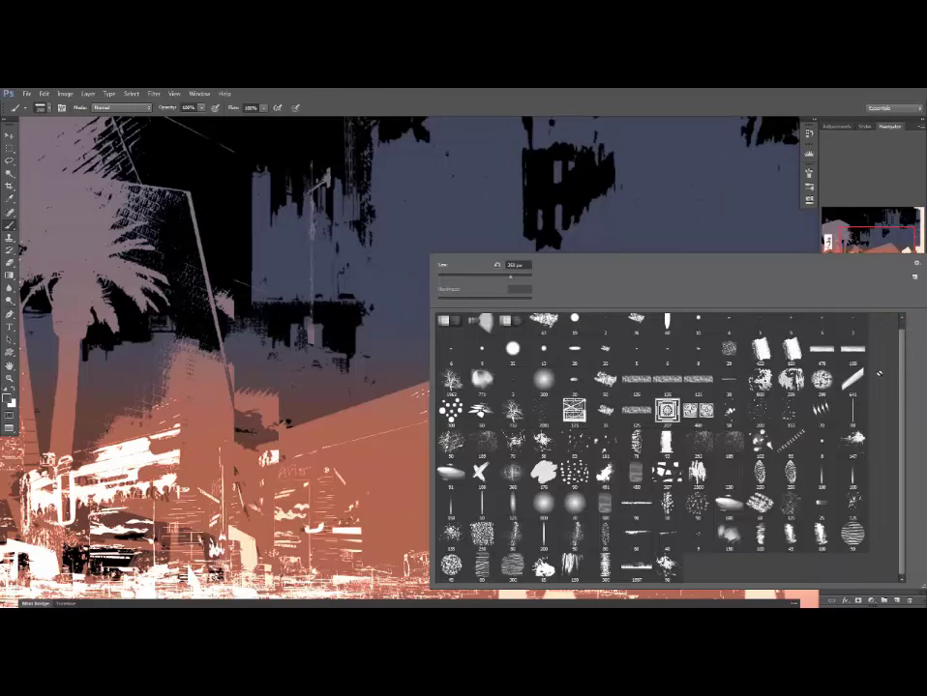
{"action": "left_click", "coordinate": [917, 264]}
{"action": "left_click", "coordinate": [868, 318]}
Choose the 90 px streaked round brush and paint sampled pale strokes on a new layer along the pale building's roof and side.
{"action": "left_click", "coordinate": [750, 368]}
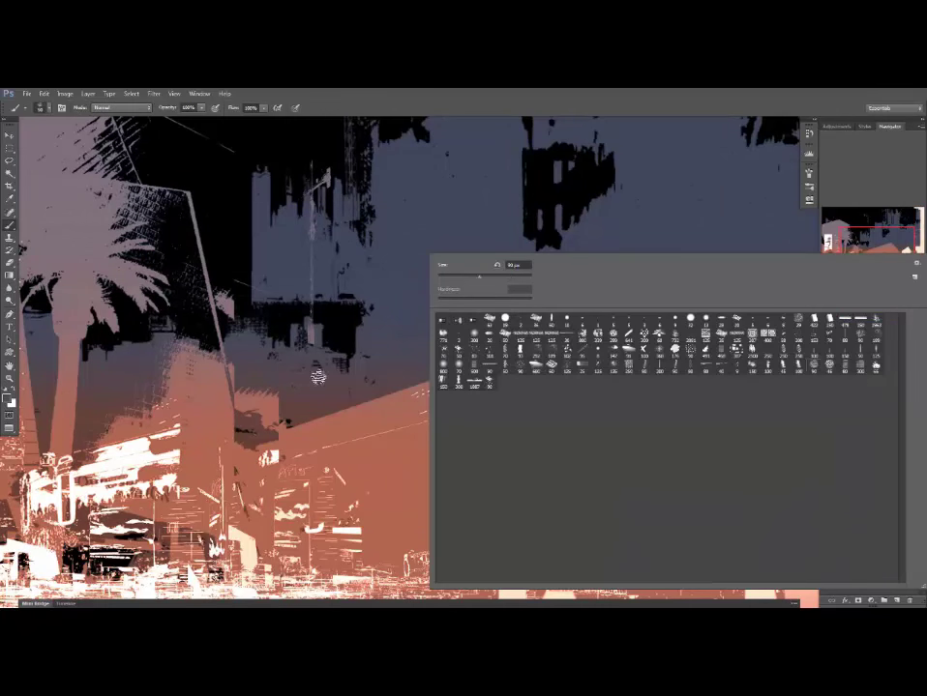
{"action": "left_click", "coordinate": [318, 378]}
{"action": "left_click_drag", "start_coordinate": [493, 420], "coordinate": [453, 405]}
{"action": "key", "text": "ctrl+minus"}
{"action": "left_click", "coordinate": [644, 435], "text": "alt"}
{"action": "left_click_drag", "start_coordinate": [645, 406], "coordinate": [644, 472]}
{"action": "left_click_drag", "start_coordinate": [696, 360], "coordinate": [734, 411]}
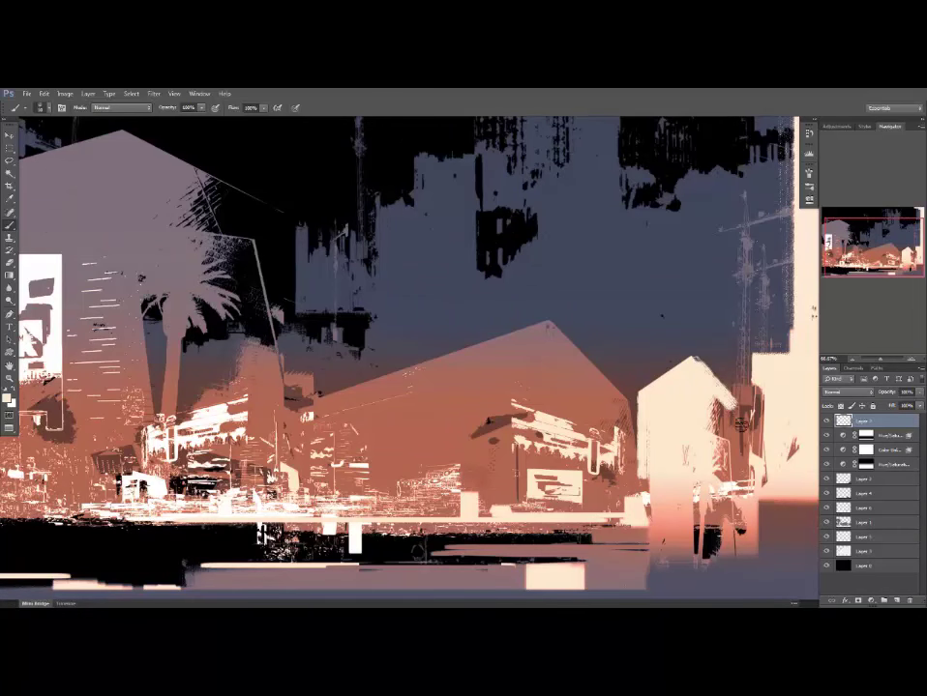
{"action": "left_click_drag", "start_coordinate": [774, 379], "coordinate": [624, 362]}
{"action": "left_click_drag", "start_coordinate": [606, 346], "coordinate": [606, 381]}
Paint sampled slate-blue strokes over the pale frame at the upper right corner of the sky.
{"action": "left_click_drag", "start_coordinate": [624, 300], "coordinate": [628, 480]}
{"action": "left_click", "coordinate": [637, 223], "text": "alt"}
{"action": "mouse_move", "coordinate": [577, 207]}
{"action": "left_mouse_down"}
{"action": "mouse_move", "coordinate": [658, 209]}
{"action": "mouse_move", "coordinate": [662, 236]}
{"action": "left_mouse_up"}
{"action": "left_click", "coordinate": [662, 230], "text": "alt"}
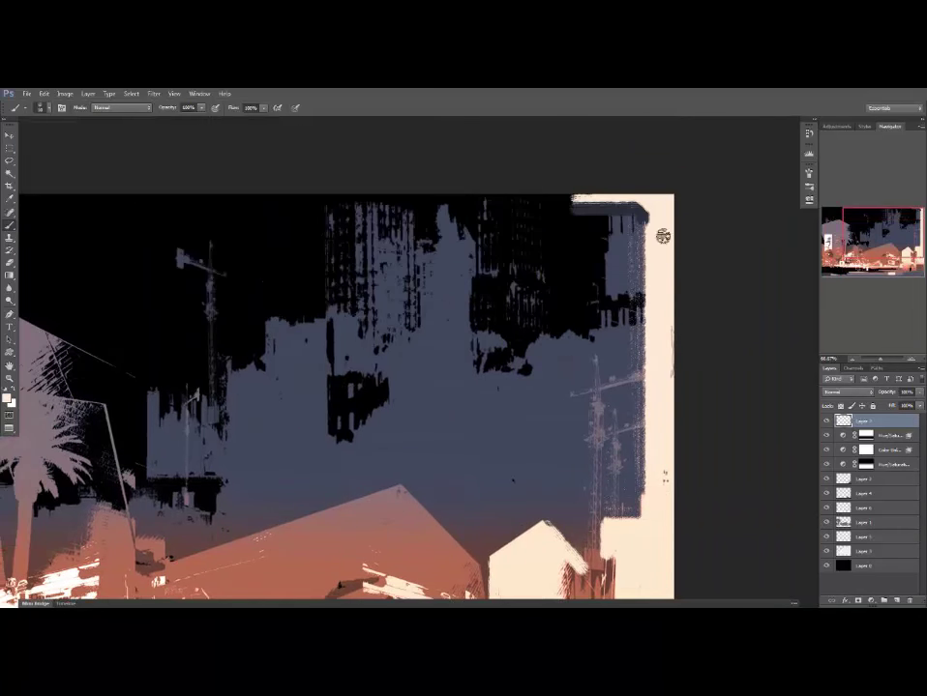
Sample white and paint a solid strip down the right edge of the illuminated sign.
{"action": "left_click_drag", "start_coordinate": [232, 311], "coordinate": [605, 266]}
{"action": "left_click", "coordinate": [311, 269], "text": "alt"}
{"action": "left_click_drag", "start_coordinate": [208, 291], "coordinate": [338, 260]}
{"action": "left_click_drag", "start_coordinate": [290, 387], "coordinate": [356, 296]}
{"action": "left_click", "coordinate": [339, 296], "text": "alt"}
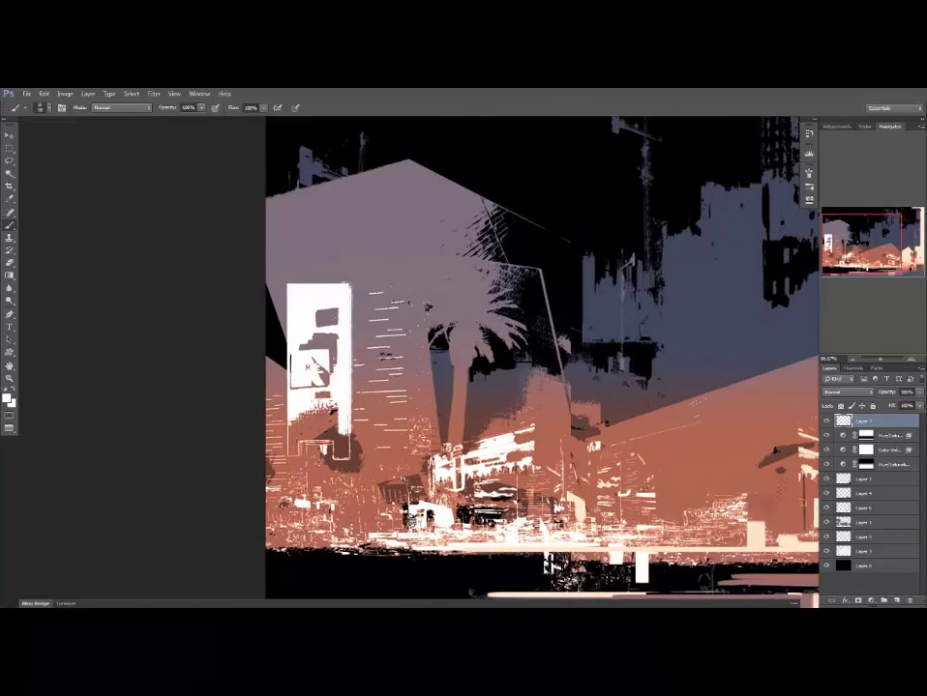
Brush white glow strokes along the street base near the palm tree and sampled red and mauve strokes over the foreground.
{"action": "scroll", "coordinate": [589, 428], "scroll_direction": "down", "scroll_amount": 2}
{"action": "left_click_drag", "start_coordinate": [657, 432], "coordinate": [658, 441]}
{"action": "left_click", "coordinate": [501, 492], "text": "alt"}
{"action": "left_click_drag", "start_coordinate": [356, 490], "coordinate": [513, 489]}
{"action": "left_click_drag", "start_coordinate": [480, 472], "coordinate": [563, 473]}
{"action": "left_click", "coordinate": [594, 446], "text": "alt"}
{"action": "scroll", "coordinate": [516, 394], "scroll_direction": "up", "scroll_amount": 1}
{"action": "scroll", "coordinate": [515, 394], "scroll_direction": "right", "scroll_amount": 1}
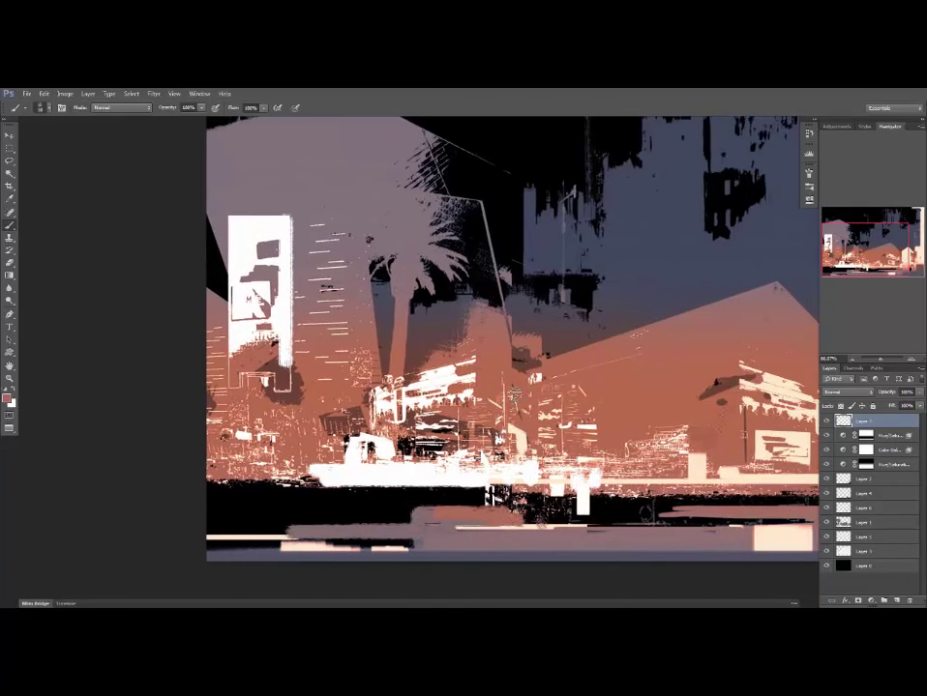
{"action": "left_click_drag", "start_coordinate": [596, 428], "coordinate": [596, 439]}
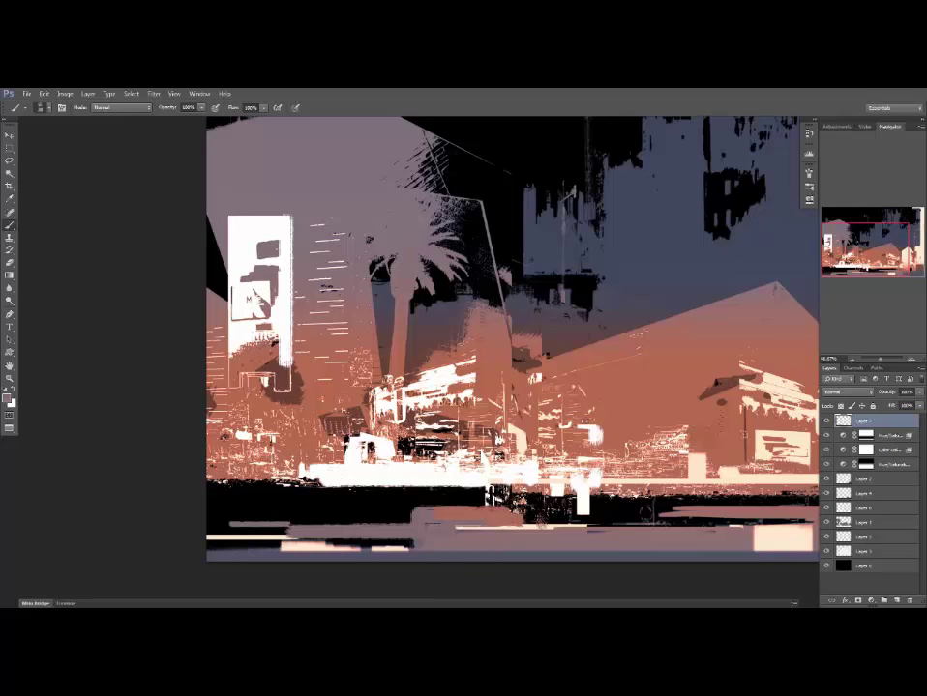
Place black, streaky custom shapes across the foreground ground.
{"action": "key", "text": "ctrl+minus"}
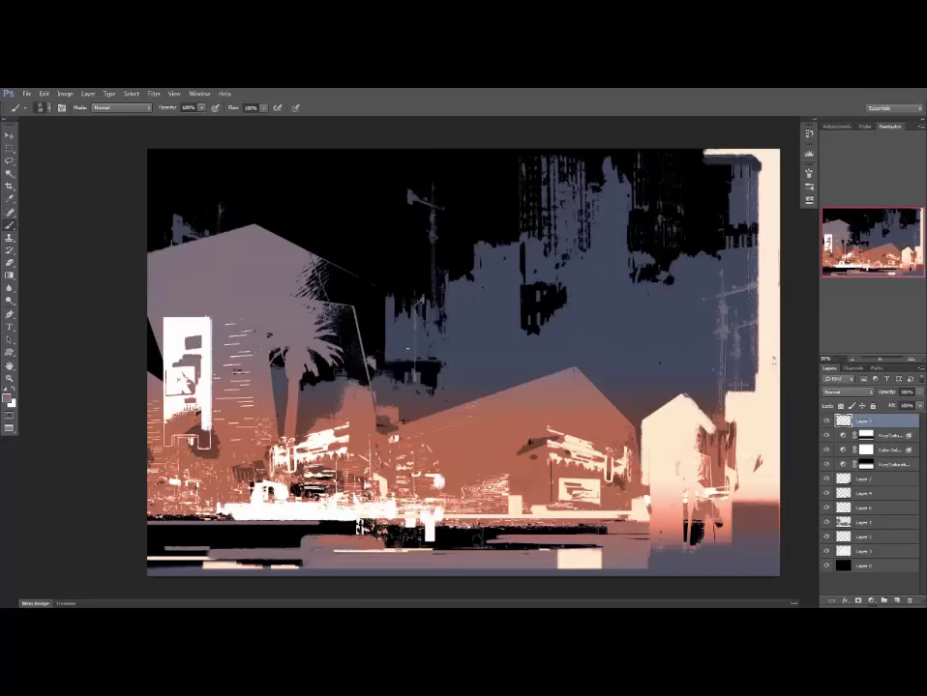
{"action": "right_click", "coordinate": [428, 250]}
{"action": "key", "text": "u"}
{"action": "right_click", "coordinate": [375, 342]}
{"action": "mouse_move", "coordinate": [95, 525]}
{"action": "left_mouse_down"}
{"action": "mouse_move", "coordinate": [464, 534]}
{"action": "mouse_move", "coordinate": [601, 559]}
{"action": "left_mouse_up"}
{"action": "left_click_drag", "start_coordinate": [303, 536], "coordinate": [646, 564]}
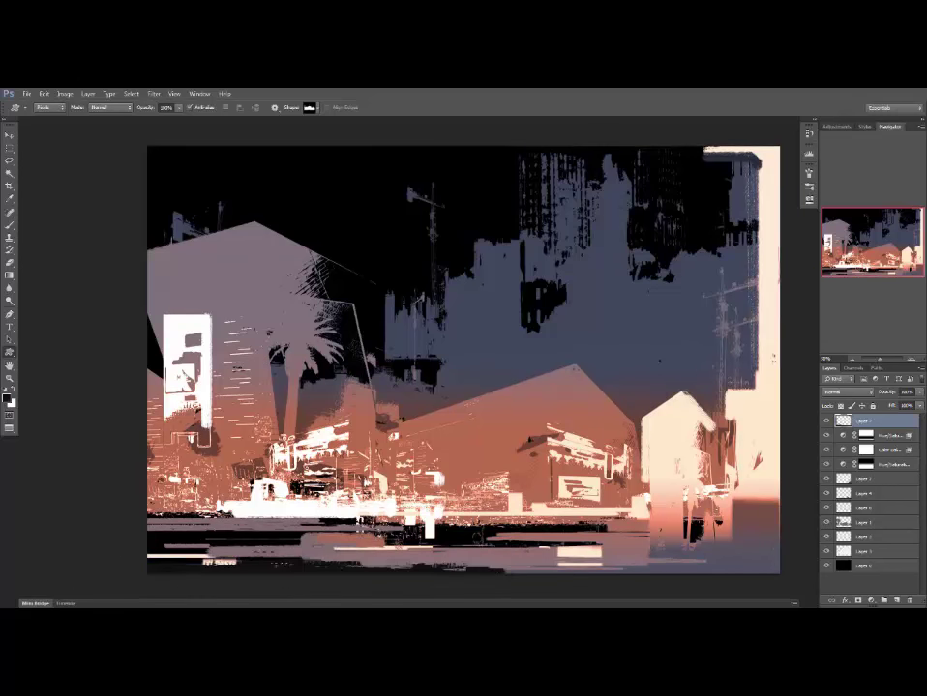
On a new layer, brush textured, sampled orange over the buildings inside a selection loaded from Layer 6, and deselect.
{"action": "key", "text": "b"}
{"action": "right_click", "coordinate": [432, 256]}
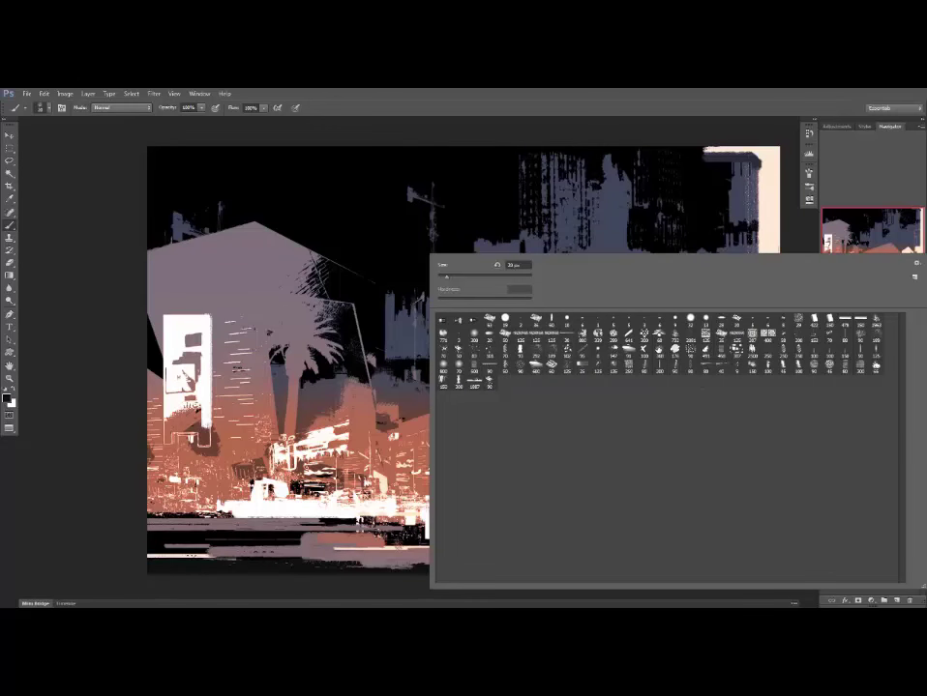
{"action": "double_click", "coordinate": [863, 335]}
{"action": "left_click", "coordinate": [509, 403], "text": "alt"}
{"action": "key", "text": "ctrl+alt+shift+n"}
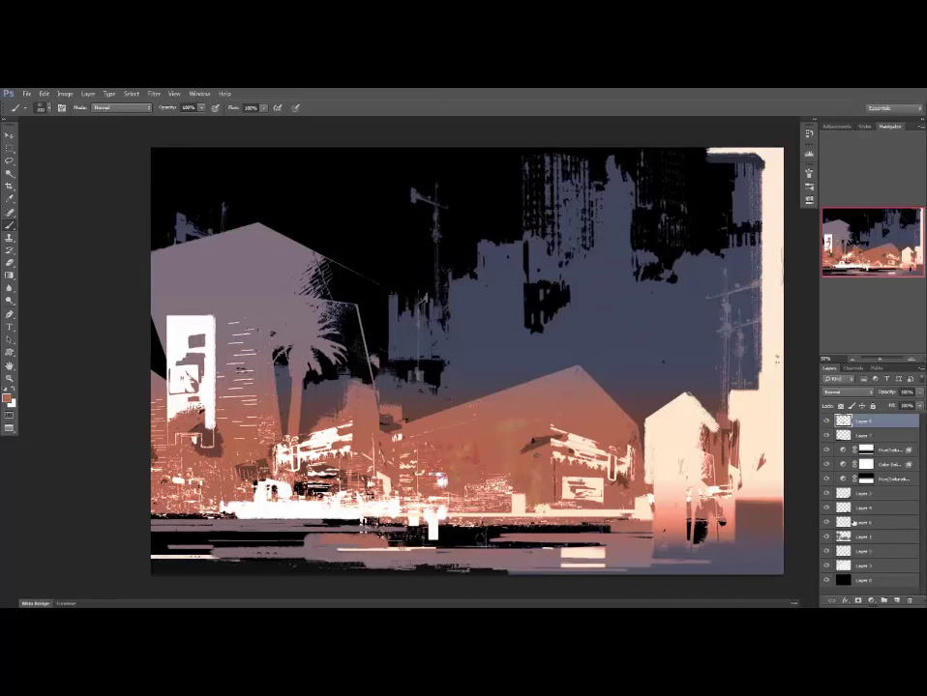
{"action": "left_click", "coordinate": [851, 522], "text": "ctrl"}
{"action": "left_click_drag", "start_coordinate": [466, 459], "coordinate": [513, 493]}
{"action": "mouse_move", "coordinate": [266, 426]}
{"action": "left_mouse_down"}
{"action": "mouse_move", "coordinate": [223, 436]}
{"action": "mouse_move", "coordinate": [266, 488]}
{"action": "left_mouse_up"}
{"action": "mouse_move", "coordinate": [465, 474]}
{"action": "left_mouse_down"}
{"action": "mouse_move", "coordinate": [658, 493]}
{"action": "mouse_move", "coordinate": [749, 479]}
{"action": "left_mouse_up"}
{"action": "left_click_drag", "start_coordinate": [334, 474], "coordinate": [206, 401]}
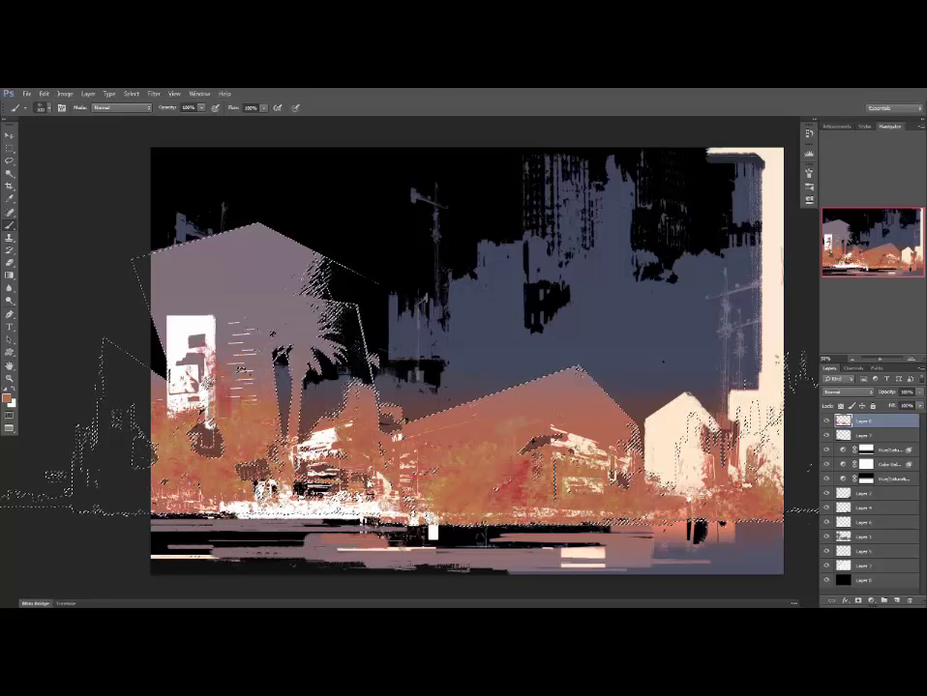
{"action": "key", "text": "ctrl+d"}
Lower the underlying-layer white point in the Blend If settings of the orange brush-stroke layer.
{"action": "double_click", "coordinate": [889, 423]}
{"action": "left_click_drag", "start_coordinate": [238, 535], "coordinate": [189, 535]}
{"action": "left_click", "coordinate": [295, 361]}
Compare blend modes on the orange brush-stroke layer and set it to Darken.
{"action": "left_click", "coordinate": [853, 394]}
{"action": "left_click", "coordinate": [866, 144]}
{"action": "key", "text": "Down"}
{"action": "key", "text": "Down"}
{"action": "key", "text": "Down"}
{"action": "key", "text": "Down"}
{"action": "key", "text": "Down"}
{"action": "key", "text": "Down"}
{"action": "key", "text": "Down"}
{"action": "key", "text": "Down"}
{"action": "key", "text": "Down"}
{"action": "key", "text": "Down"}
{"action": "key", "text": "Down"}
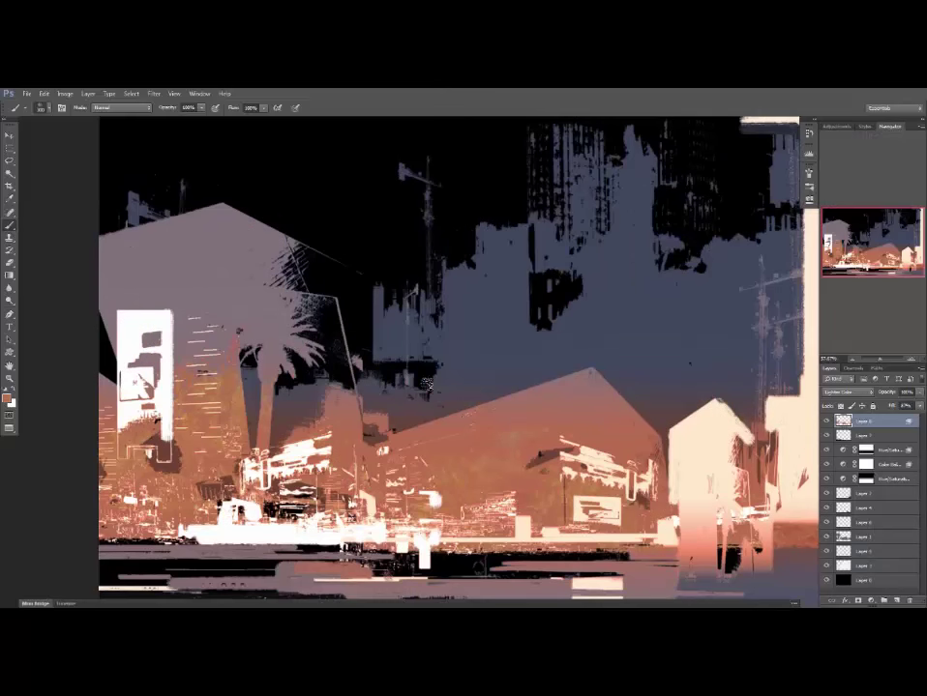
{"action": "left_click", "coordinate": [851, 391]}
{"action": "left_click", "coordinate": [862, 385]}
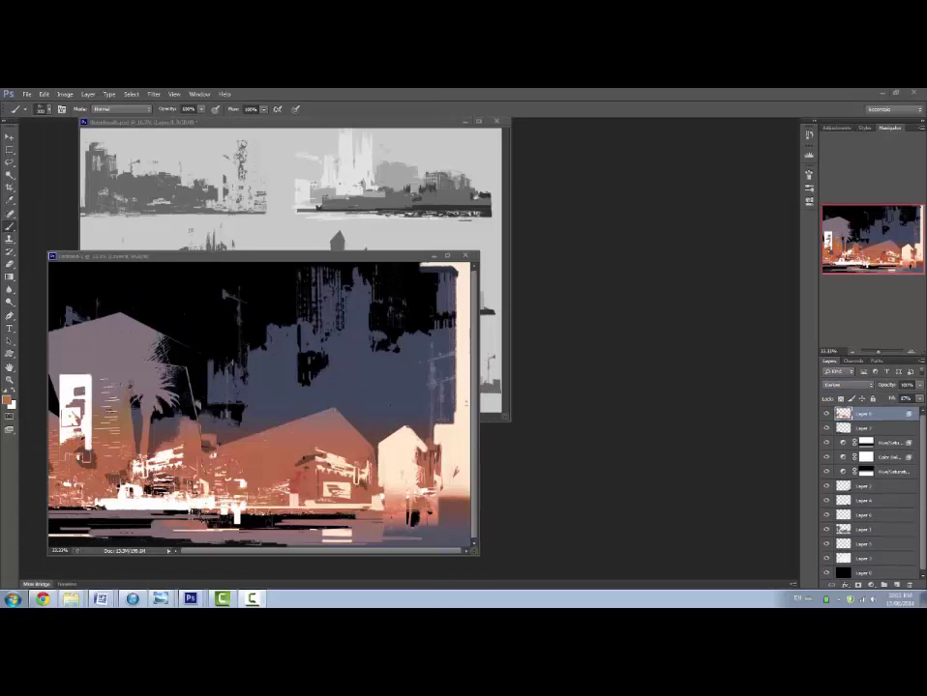
Open three night-time city photos beside the painting and reduce their image size.
{"action": "left_click_drag", "start_coordinate": [925, 277], "coordinate": [705, 277]}
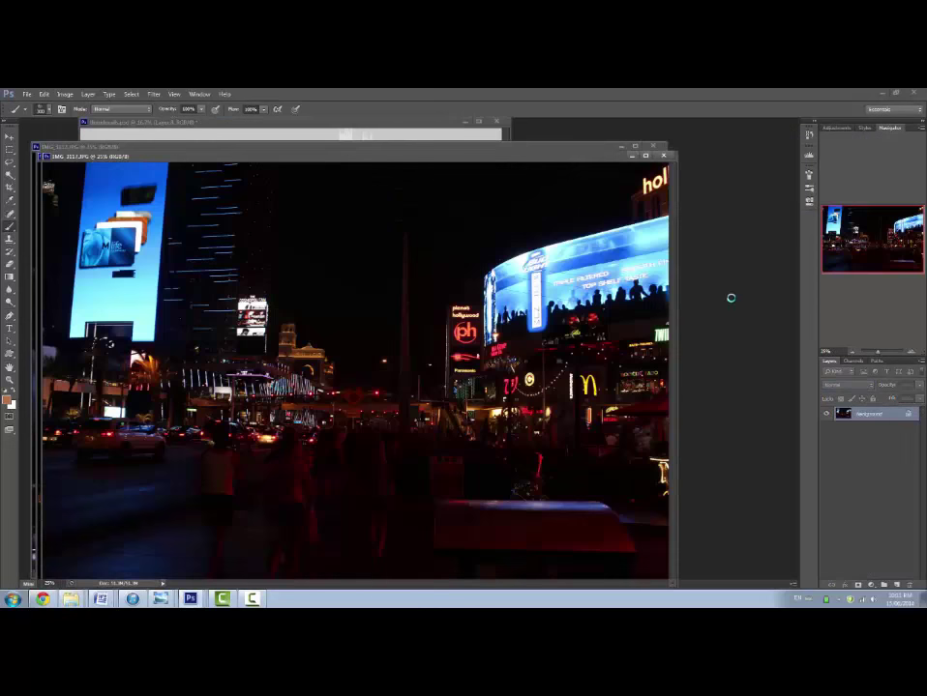
{"action": "key", "text": "ctrl+alt+i"}
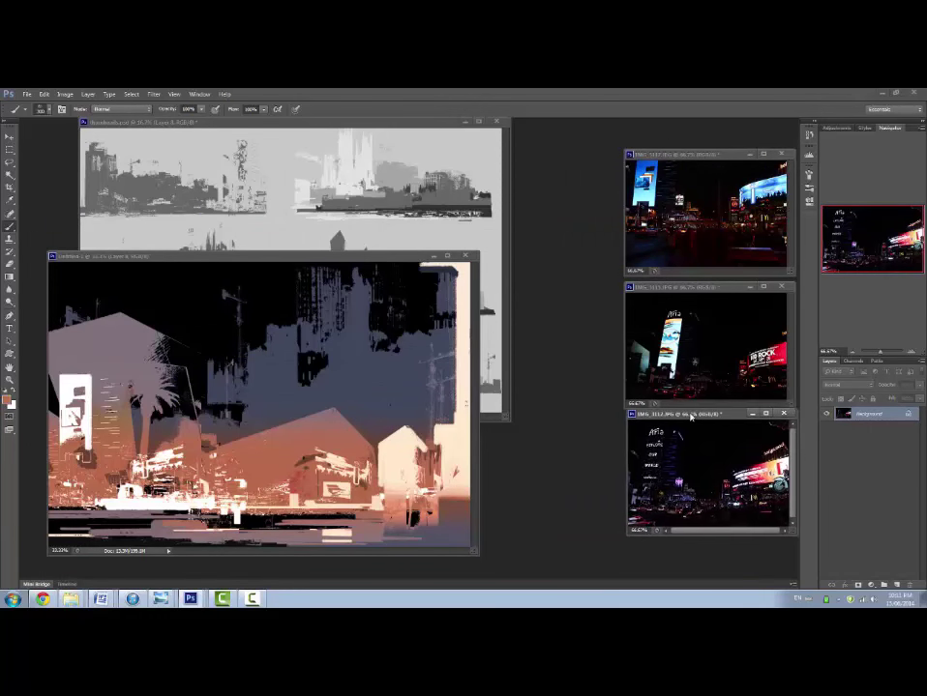
Apply the Patchwork filter with square size 10 and relief 0 to the blue-billboard night photo, and move its window aside.
{"action": "left_click", "coordinate": [753, 256]}
{"action": "left_click", "coordinate": [153, 94]}
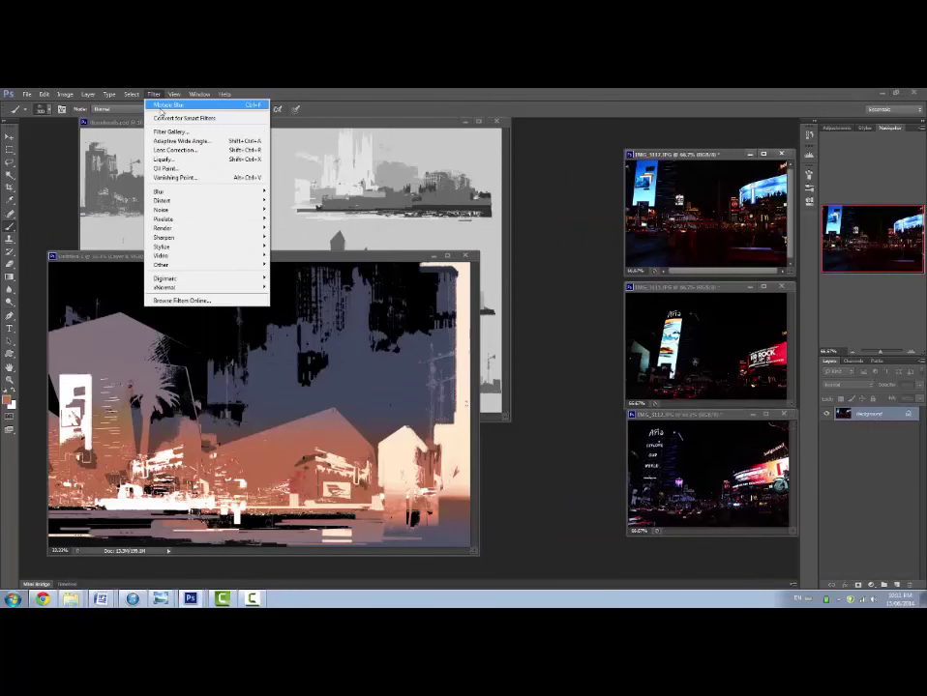
{"action": "left_click", "coordinate": [178, 131]}
{"action": "left_click", "coordinate": [686, 315]}
{"action": "left_click", "coordinate": [686, 315]}
{"action": "left_click", "coordinate": [688, 337]}
{"action": "left_click", "coordinate": [680, 390]}
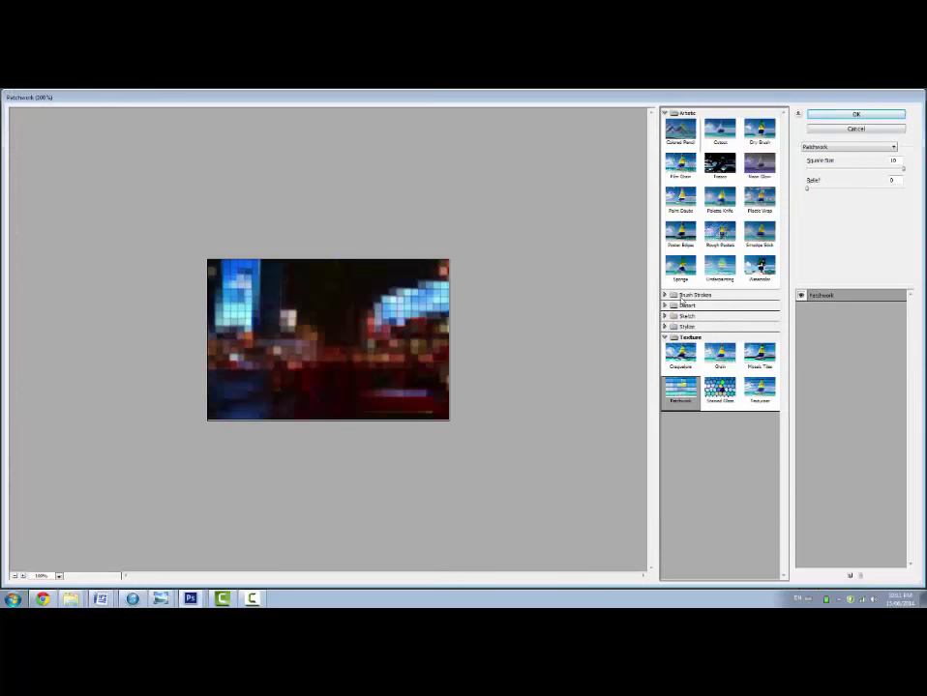
{"action": "key", "text": "Tab"}
{"action": "left_click_drag", "start_coordinate": [706, 160], "coordinate": [594, 130]}
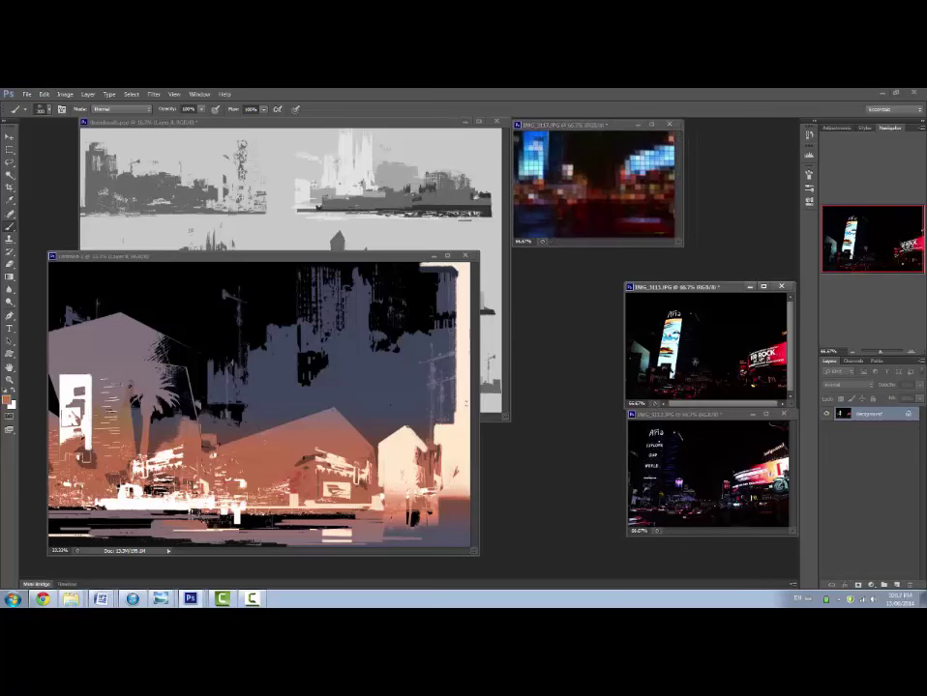
Straighten the leaning lit tower in the Kid Rock billboard photo with a transform, and reapply the Patchwork filter.
{"action": "key", "text": "ctrl+t"}
{"action": "key", "text": "ctrl+minus"}
{"action": "key", "text": "ctrl+minus"}
{"action": "left_click_drag", "start_coordinate": [665, 320], "coordinate": [655, 322]}
{"action": "key", "text": "Return"}
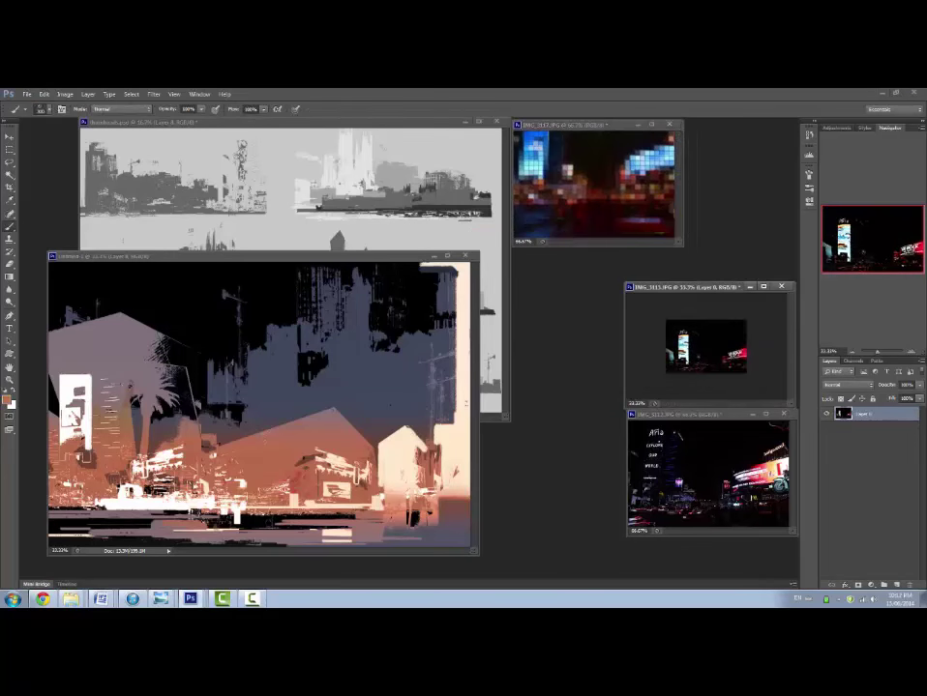
{"action": "key", "text": "ctrl+f"}
Straighten the Explore Our World photo with a transform and reapply the Patchwork filter to it.
{"action": "left_click", "coordinate": [780, 486]}
{"action": "key", "text": "ctrl+minus"}
{"action": "key", "text": "ctrl+t"}
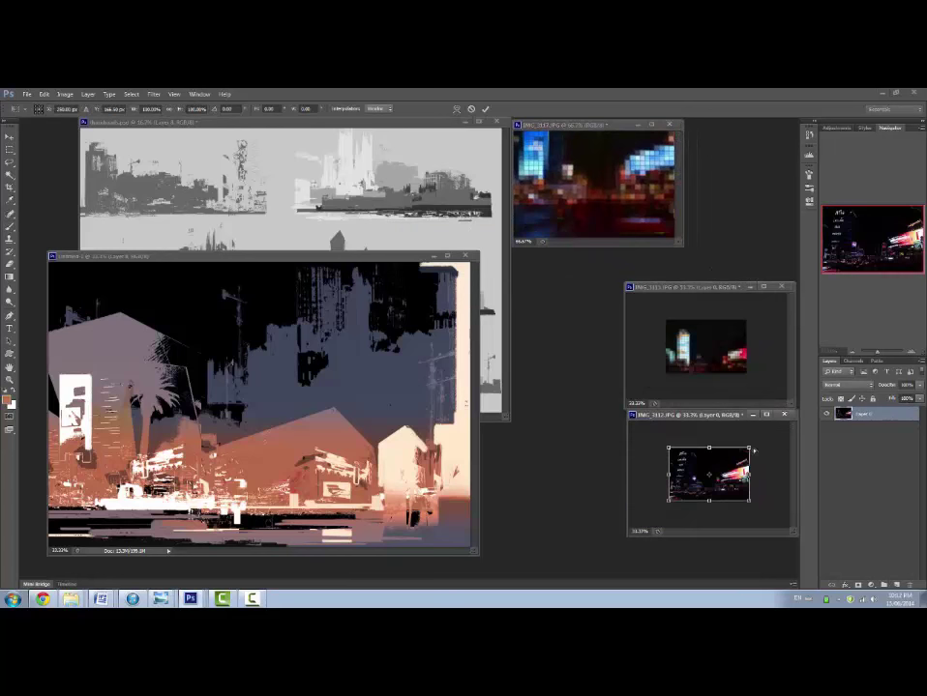
{"action": "key", "text": "Return"}
{"action": "key", "text": "ctrl+f"}
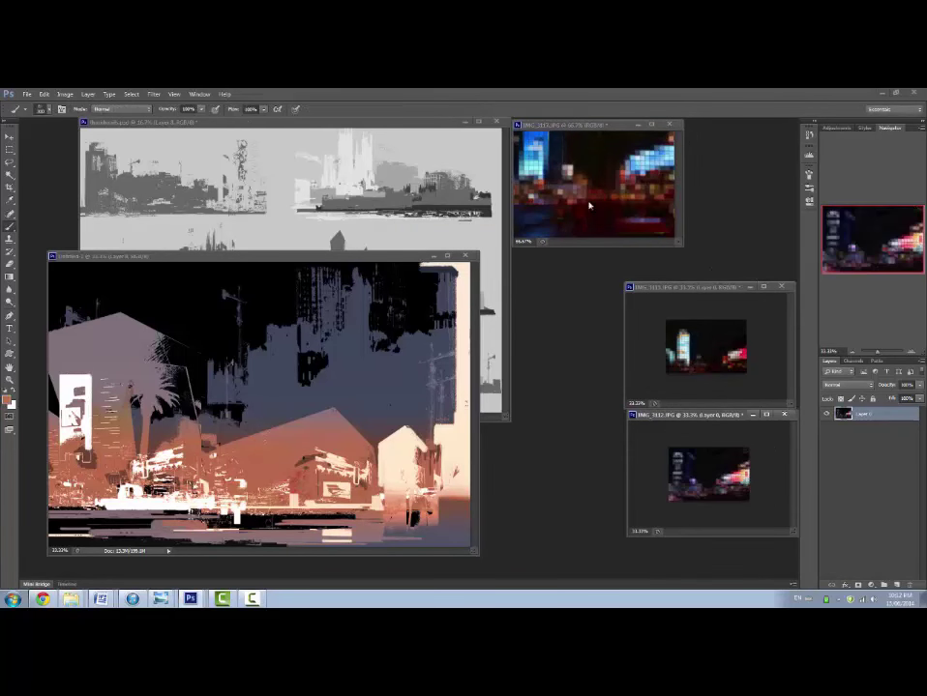
Unlock the background of the blue-billboard photo and extend its canvas downward with the Crop tool.
{"action": "left_click_drag", "start_coordinate": [579, 125], "coordinate": [392, 164]}
{"action": "left_click_drag", "start_coordinate": [495, 284], "coordinate": [604, 446]}
{"action": "key", "text": "ctrl+minus"}
{"action": "key", "text": "ctrl+minus"}
{"action": "double_click", "coordinate": [869, 414]}
{"action": "key", "text": "Return"}
{"action": "key", "text": "c"}
{"action": "left_click_drag", "start_coordinate": [463, 332], "coordinate": [463, 361]}
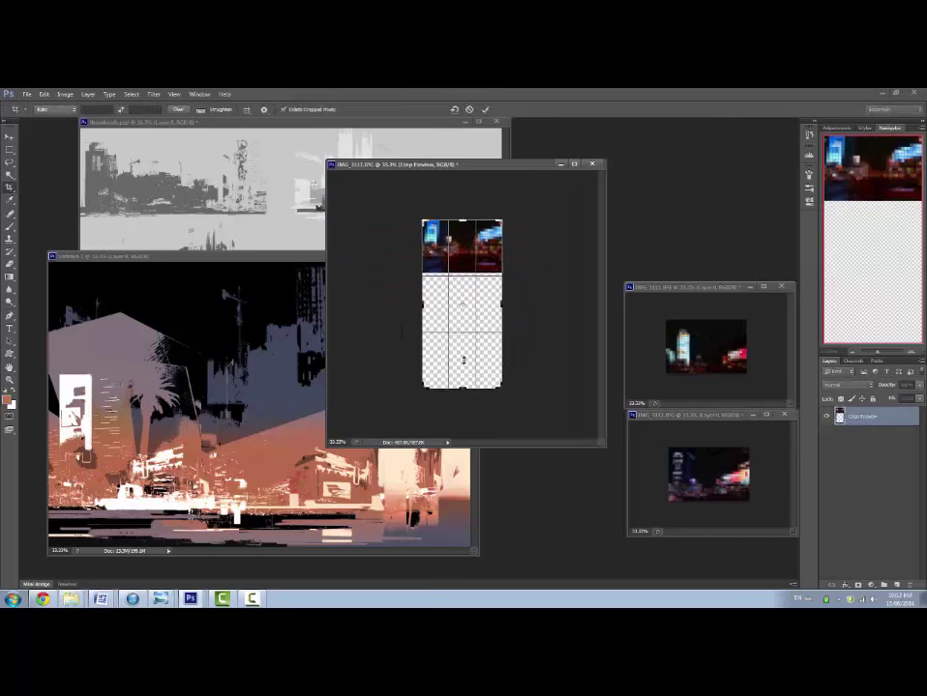
{"action": "key", "text": "Return"}
Copy the other two mosaic photos into the extended canvas and stack them below the first one.
{"action": "left_click_drag", "start_coordinate": [684, 415], "coordinate": [679, 392]}
{"action": "key", "text": "v"}
{"action": "left_click_drag", "start_coordinate": [704, 451], "coordinate": [461, 280]}
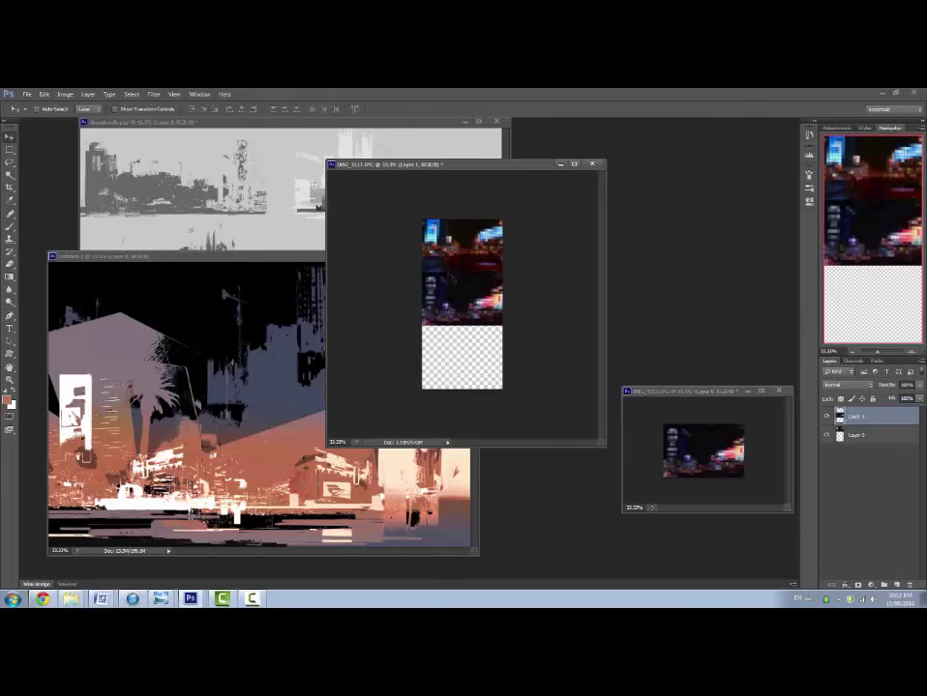
{"action": "left_click", "coordinate": [200, 93]}
{"action": "left_click", "coordinate": [239, 408]}
{"action": "left_click", "coordinate": [200, 94]}
{"action": "left_click", "coordinate": [239, 417]}
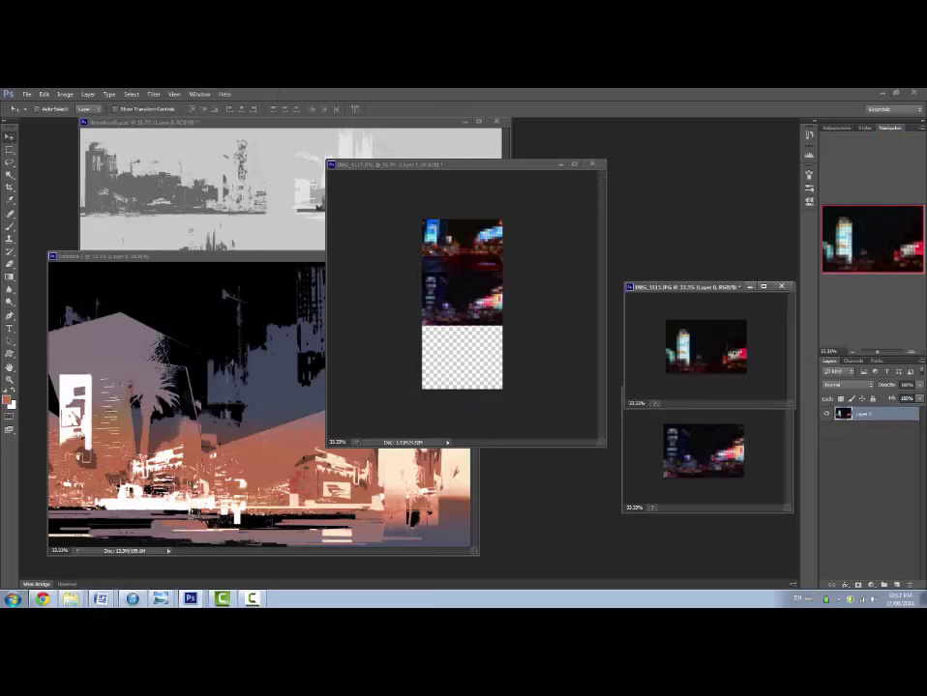
{"action": "left_click_drag", "start_coordinate": [705, 348], "coordinate": [463, 382]}
{"action": "left_click_drag", "start_coordinate": [463, 383], "coordinate": [462, 352]}
Stretch the top photo on the lowest layer with a free transform so it fills the canvas corner.
{"action": "key", "text": "f"}
{"action": "key", "text": "ctrl+plus"}
{"action": "key", "text": "ctrl+plus"}
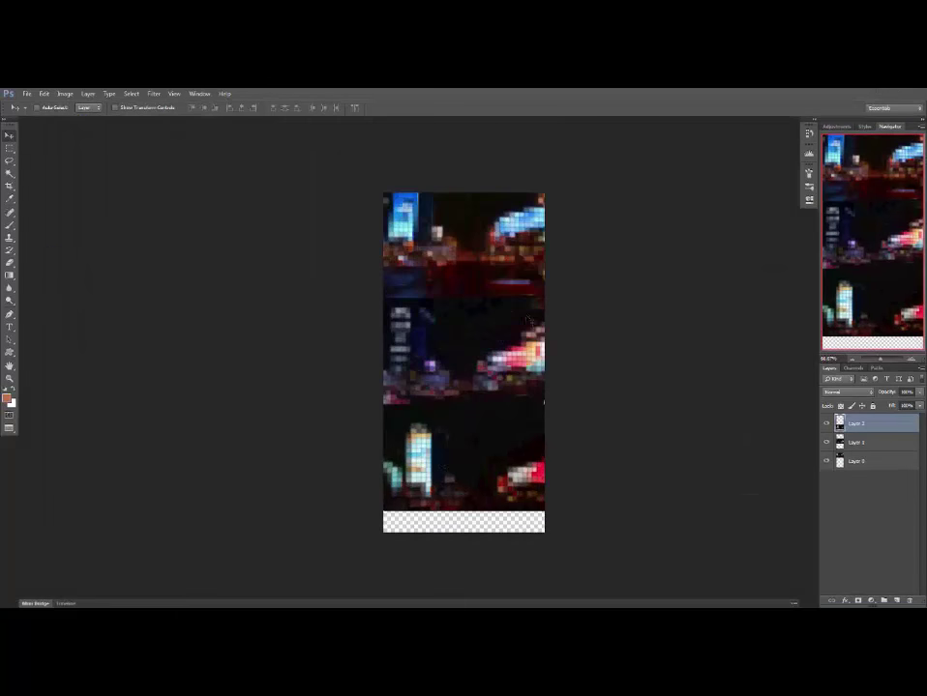
{"action": "key", "text": "ctrl+t"}
{"action": "key", "text": "Escape"}
{"action": "left_click", "coordinate": [861, 462]}
{"action": "key", "text": "ctrl+t"}
{"action": "left_click_drag", "start_coordinate": [384, 194], "coordinate": [380, 193]}
{"action": "key", "text": "Return"}
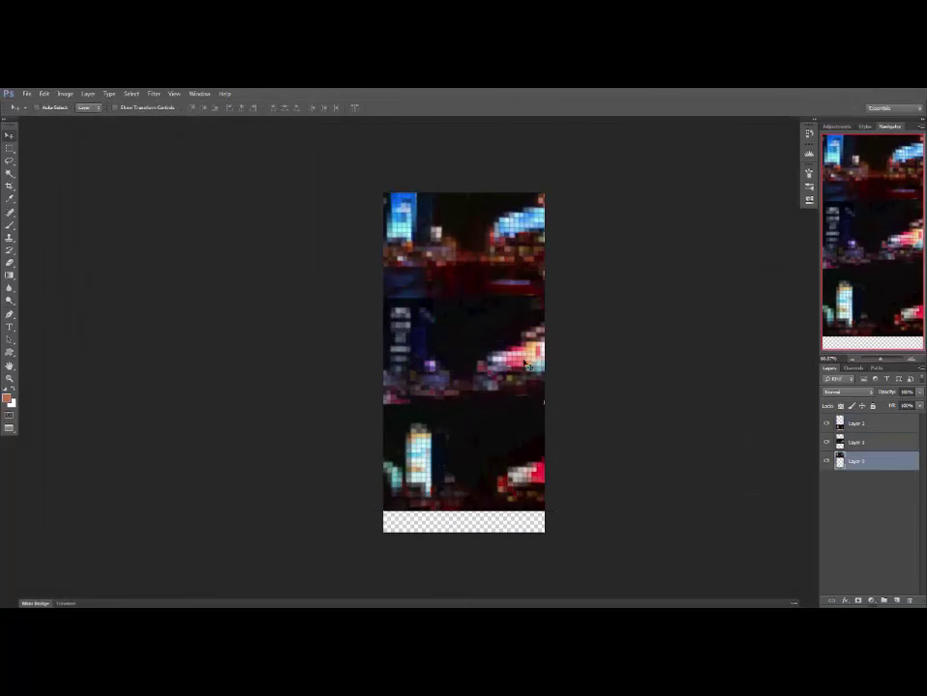
Crop the canvas tightly to the three stacked mosaic photos.
{"action": "key", "text": "c"}
{"action": "left_click_drag", "start_coordinate": [467, 532], "coordinate": [469, 522]}
{"action": "left_click_drag", "start_coordinate": [544, 363], "coordinate": [544, 363]}
{"action": "left_click_drag", "start_coordinate": [384, 365], "coordinate": [385, 365]}
{"action": "key", "text": "Return"}
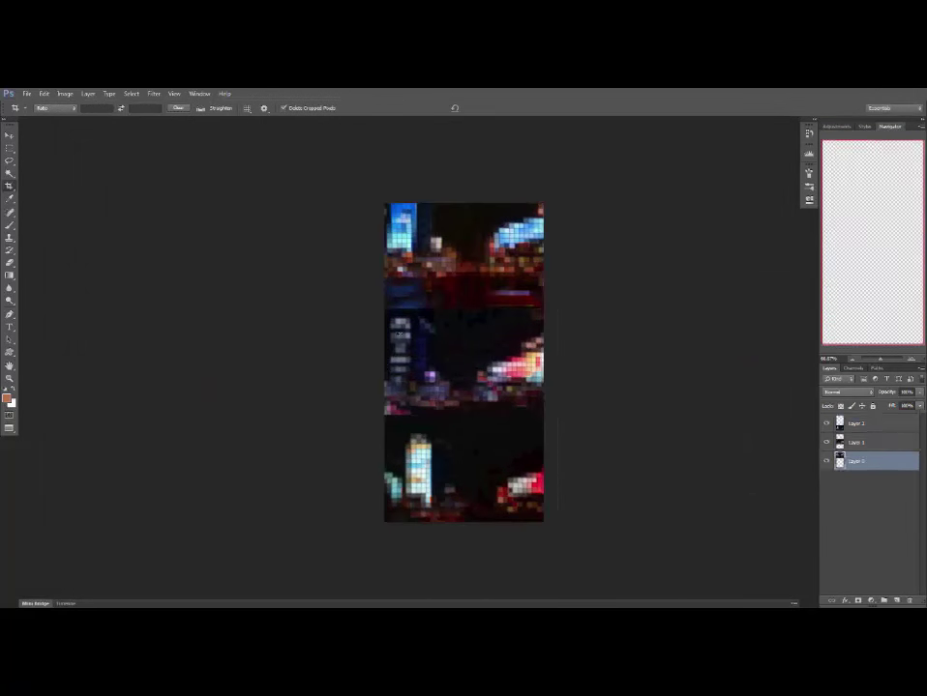
Merge the three photo layers into one and close the two source photos.
{"action": "left_click", "coordinate": [877, 425], "text": "shift"}
{"action": "key", "text": "ctrl+e"}
{"action": "key", "text": "f"}
{"action": "key", "text": "f"}
{"action": "key", "text": "ctrl+minus"}
{"action": "left_click_drag", "start_coordinate": [389, 164], "coordinate": [604, 128]}
{"action": "left_click", "coordinate": [781, 287]}
{"action": "left_click", "coordinate": [468, 278]}
Save the stacked mosaic image under the name swatch.
{"action": "key", "text": "ctrl+shift+s"}
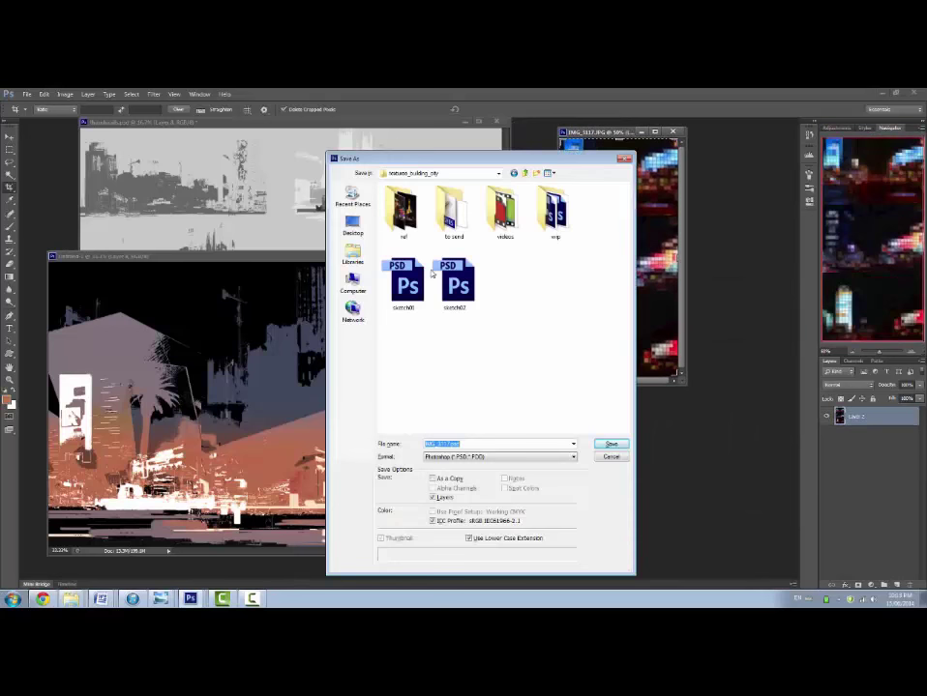
{"action": "left_click", "coordinate": [499, 457]}
{"action": "left_click", "coordinate": [447, 522]}
{"action": "type", "text": "swatch"}
{"action": "key", "text": "Return"}
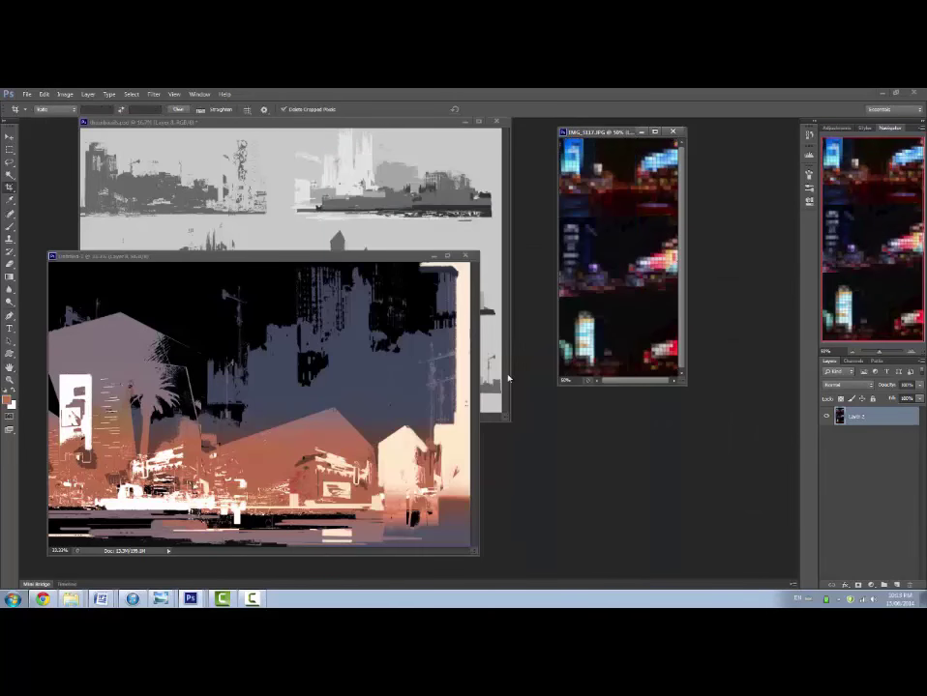
Arrange the mosaic swatch and the painting windows side by side, with the whole painting in view.
{"action": "left_click_drag", "start_coordinate": [604, 132], "coordinate": [710, 128]}
{"action": "key", "text": "v"}
{"action": "left_click_drag", "start_coordinate": [355, 256], "coordinate": [477, 253]}
{"action": "key", "text": "ctrl+minus"}
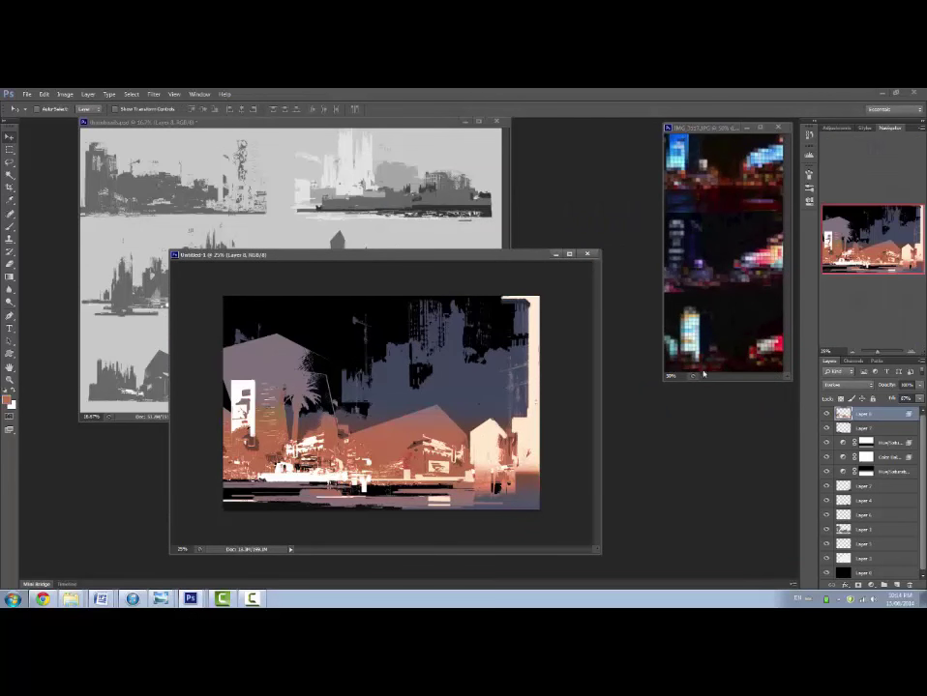
{"action": "left_click_drag", "start_coordinate": [704, 380], "coordinate": [706, 407]}
{"action": "left_click_drag", "start_coordinate": [717, 127], "coordinate": [713, 128]}
Copy the top strip of the mosaic swatch into the painting and fit it over the lower centre buildings.
{"action": "key", "text": "m"}
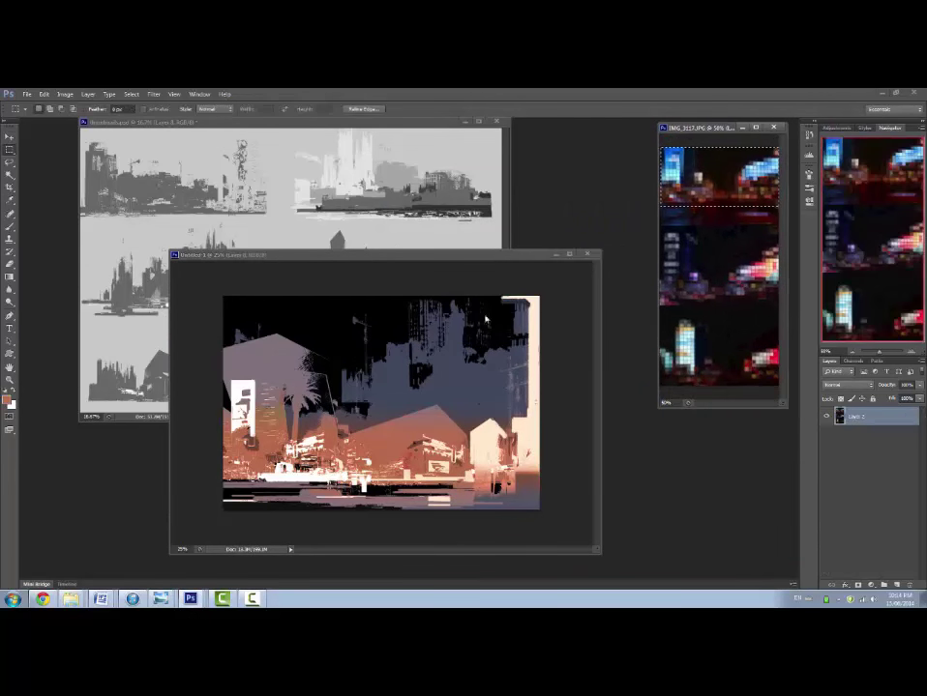
{"action": "left_click", "coordinate": [485, 320]}
{"action": "key", "text": "ctrl+v"}
{"action": "key", "text": "v"}
{"action": "left_click_drag", "start_coordinate": [382, 402], "coordinate": [326, 450]}
{"action": "key", "text": "ctrl+t"}
{"action": "left_click_drag", "start_coordinate": [357, 466], "coordinate": [380, 478]}
{"action": "key", "text": "Return"}
Compare blend modes on the pasted mosaic strip and set it to Lighten.
{"action": "left_click", "coordinate": [849, 385]}
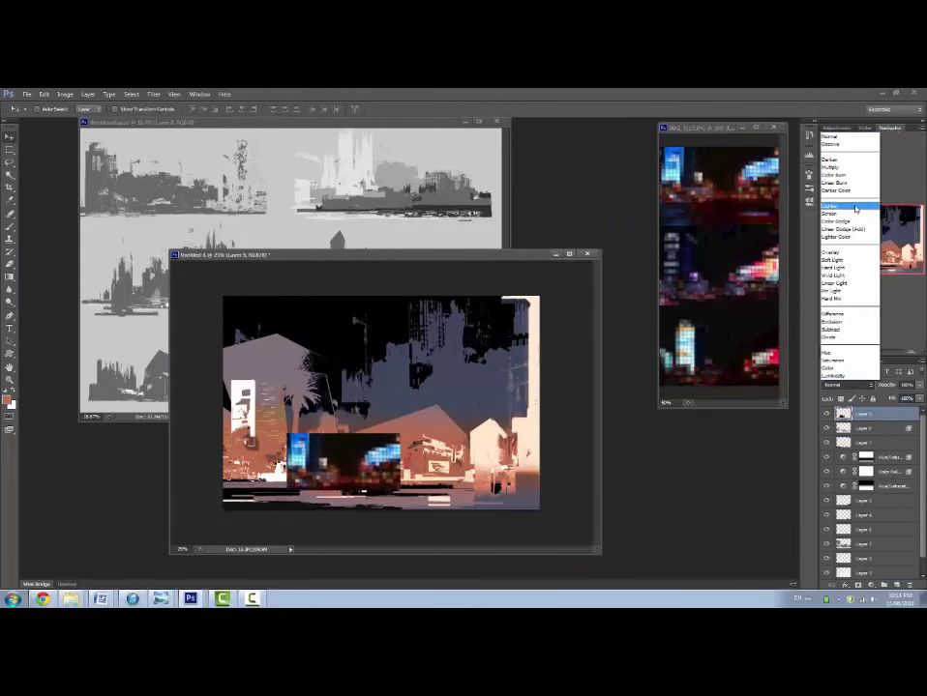
{"action": "left_click", "coordinate": [856, 208]}
{"action": "key", "text": "Down"}
{"action": "key", "text": "Down"}
{"action": "key", "text": "Down"}
{"action": "key", "text": "Down"}
{"action": "key", "text": "Down"}
{"action": "key", "text": "Down"}
{"action": "key", "text": "Down"}
{"action": "key", "text": "Down"}
{"action": "key", "text": "Down"}
{"action": "key", "text": "Down"}
{"action": "key", "text": "Down"}
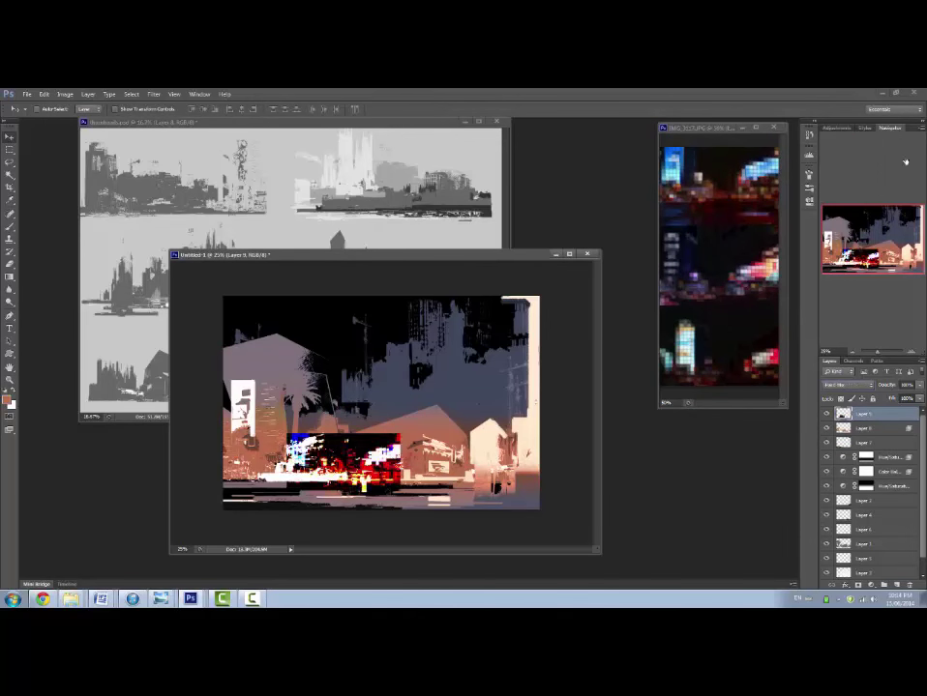
{"action": "left_click", "coordinate": [843, 385]}
{"action": "left_click", "coordinate": [855, 201]}
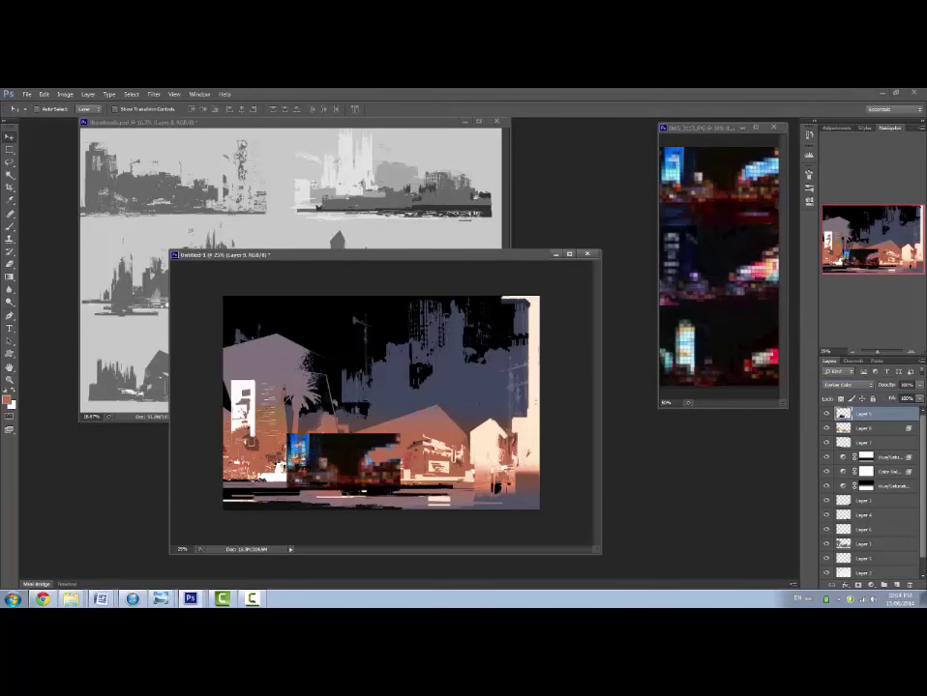
{"action": "key", "text": "shift+plus"}
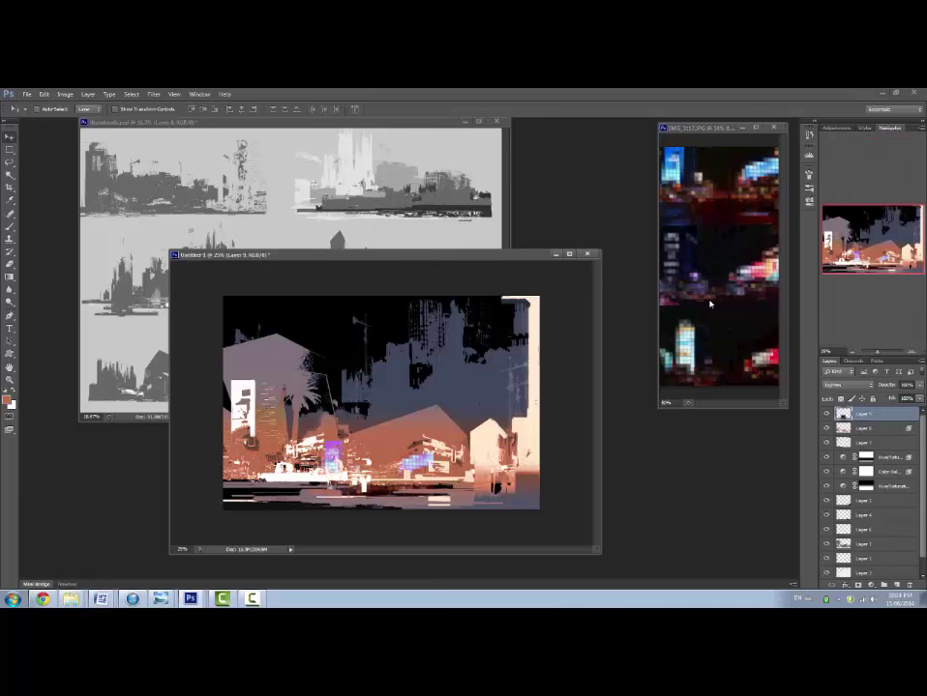
Copy the middle strip of the mosaic swatch into the painting and place it over the lower-left buildings.
{"action": "left_click", "coordinate": [709, 304]}
{"action": "key", "text": "m"}
{"action": "left_click_drag", "start_coordinate": [660, 228], "coordinate": [781, 278]}
{"action": "key", "text": "ctrl+c"}
{"action": "left_click", "coordinate": [535, 353]}
{"action": "key", "text": "ctrl+v"}
{"action": "key", "text": "v"}
{"action": "left_click_drag", "start_coordinate": [381, 402], "coordinate": [293, 444]}
Set the second mosaic strip's blend mode to Lighter Color and adjust its colours with Hue/Saturation.
{"action": "left_click", "coordinate": [843, 385]}
{"action": "left_click", "coordinate": [855, 217]}
{"action": "key", "text": "ctrl+t"}
{"action": "key", "text": "Return"}
{"action": "key", "text": "ctrl+u"}
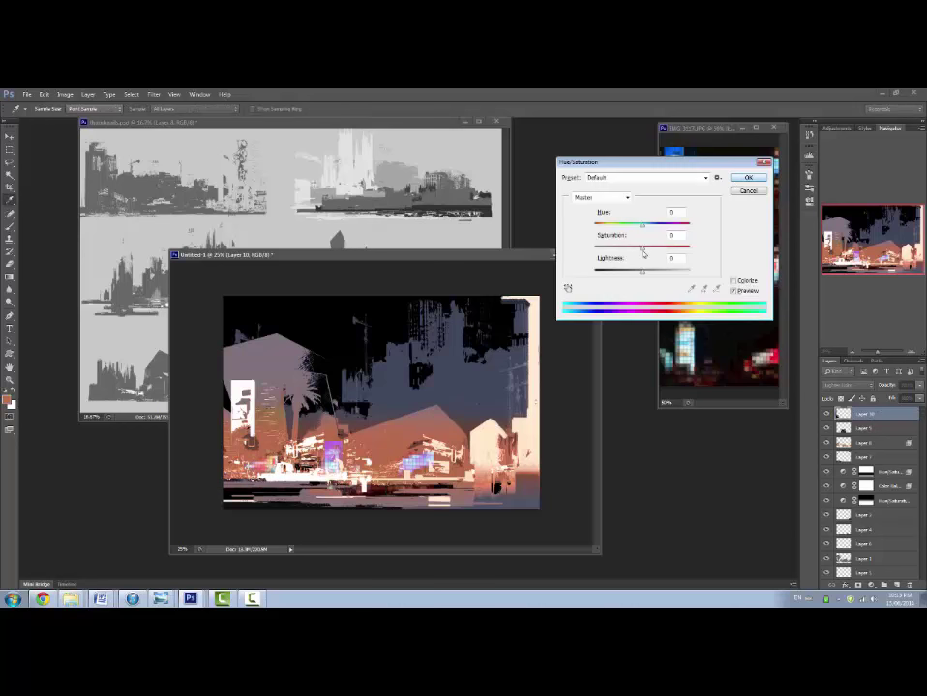
{"action": "key", "text": "Return"}
Copy the bottom strip of the mosaic swatch onto the right-hand buildings of the painting and set its blend mode to Lighten.
{"action": "left_click", "coordinate": [753, 304]}
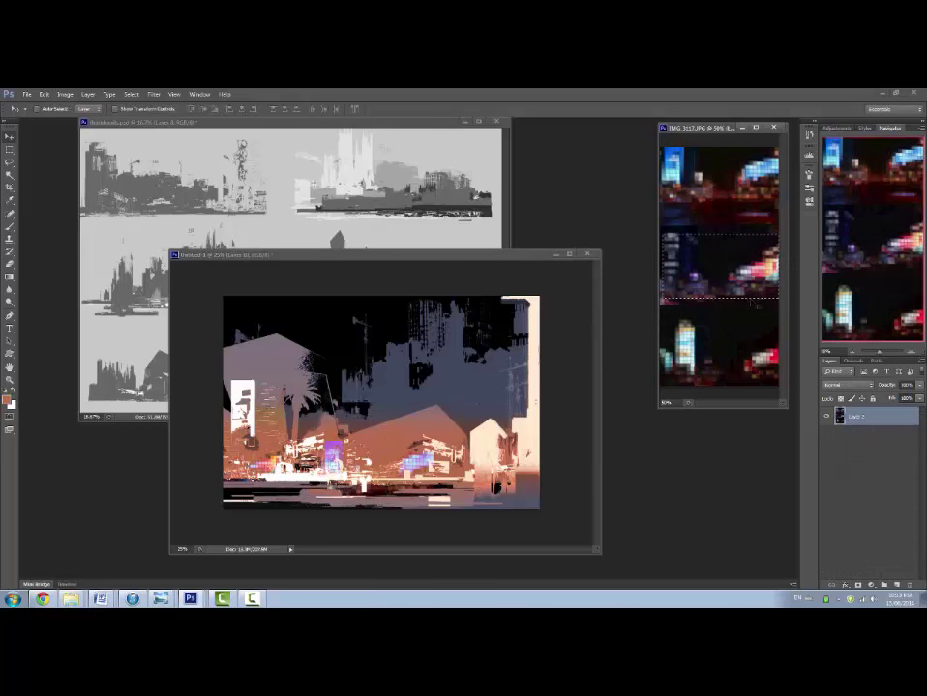
{"action": "left_click_drag", "start_coordinate": [799, 382], "coordinate": [798, 382]}
{"action": "key", "text": "ctrl+c"}
{"action": "left_click", "coordinate": [387, 255]}
{"action": "key", "text": "ctrl+v"}
{"action": "key", "text": "v"}
{"action": "left_click_drag", "start_coordinate": [383, 402], "coordinate": [455, 459]}
{"action": "left_click", "coordinate": [856, 387]}
{"action": "left_click", "coordinate": [853, 230]}
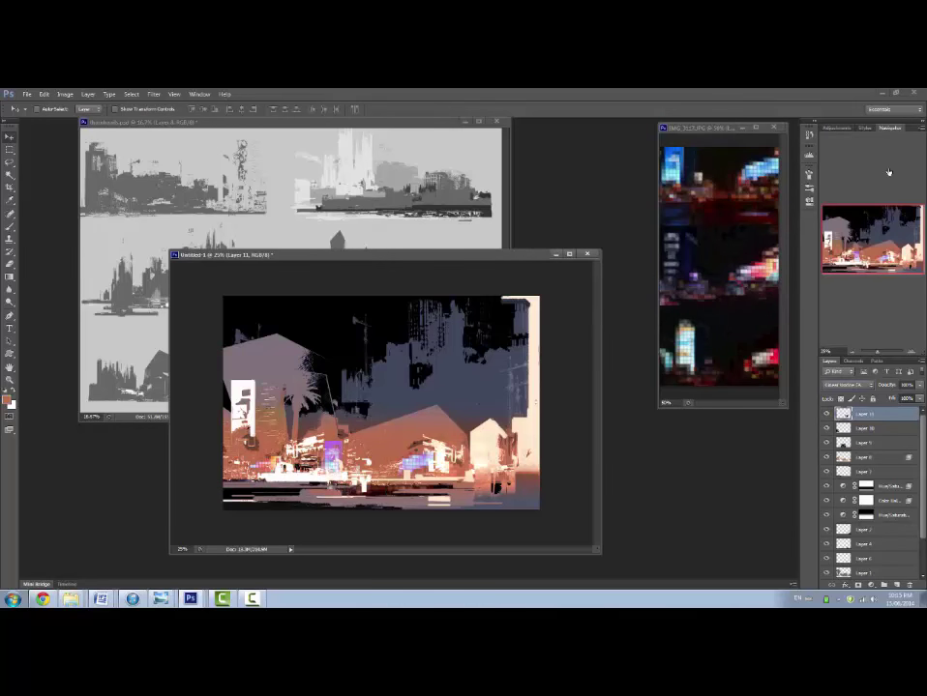
{"action": "left_click", "coordinate": [843, 387]}
{"action": "left_click", "coordinate": [849, 209]}
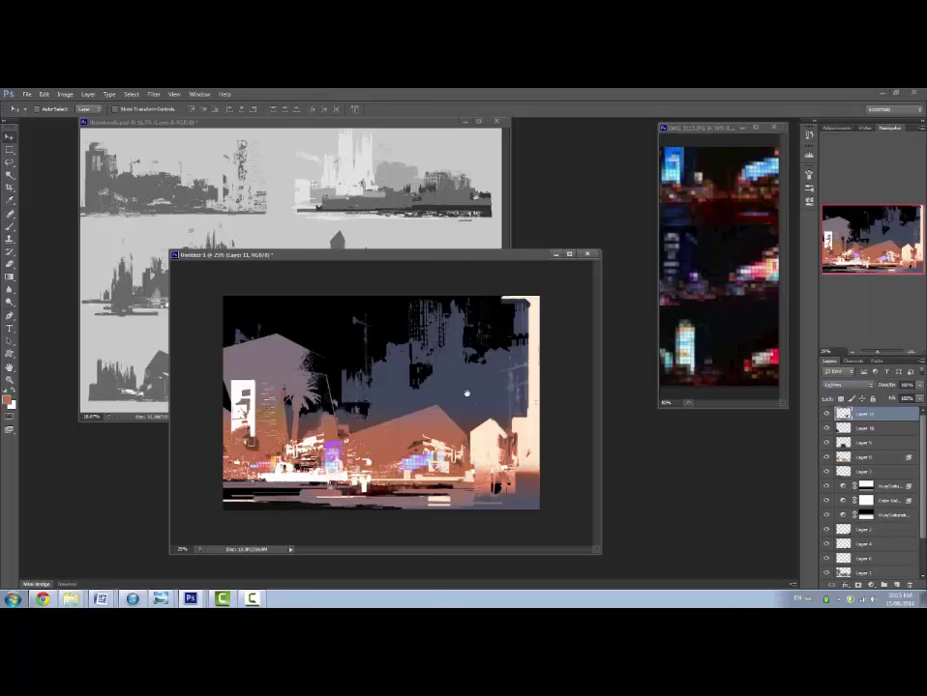
Reposition the third mosaic strip, flip it horizontally and shift its hue with Hue/Saturation.
{"action": "left_click_drag", "start_coordinate": [452, 440], "coordinate": [469, 443]}
{"action": "key", "text": "ctrl+t"}
{"action": "right_click", "coordinate": [460, 463]}
{"action": "left_click", "coordinate": [488, 445]}
{"action": "key", "text": "Return"}
{"action": "key", "text": "ctrl+u"}
{"action": "left_click_drag", "start_coordinate": [641, 226], "coordinate": [626, 227]}
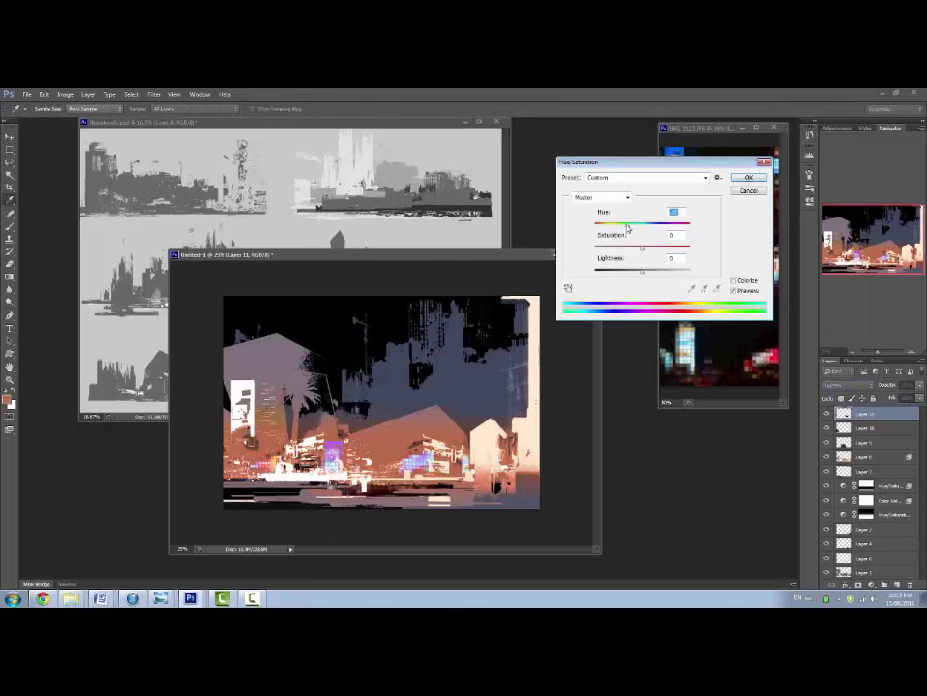
{"action": "key", "text": "Return"}
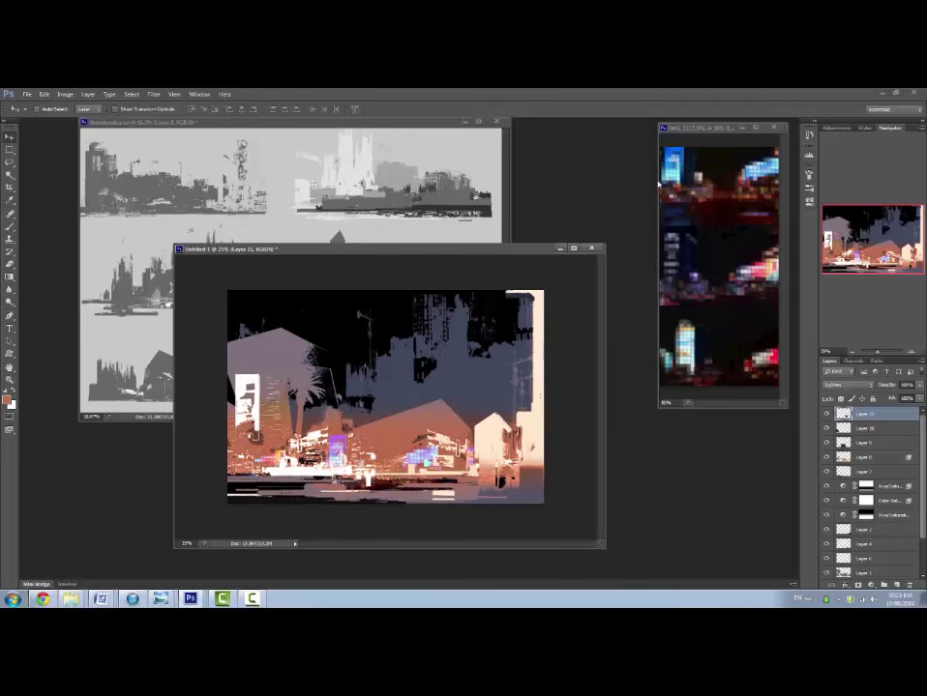
Enlarge the painting to twice its pixel dimensions with Image Size, constraining proportions.
{"action": "key", "text": "f"}
{"action": "key", "text": "f"}
{"action": "key", "text": "f"}
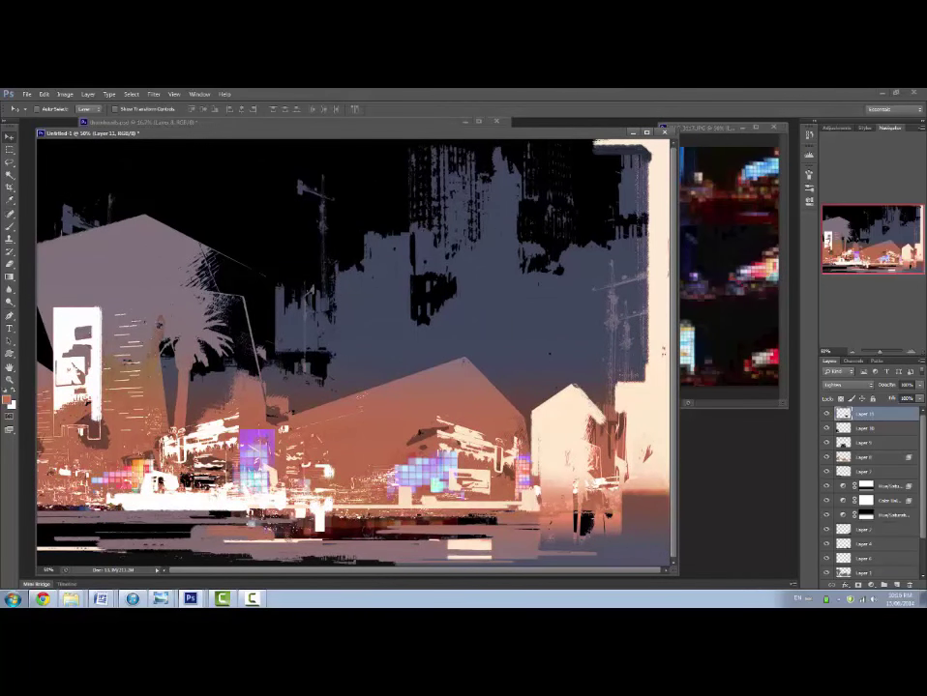
{"action": "key", "text": "f"}
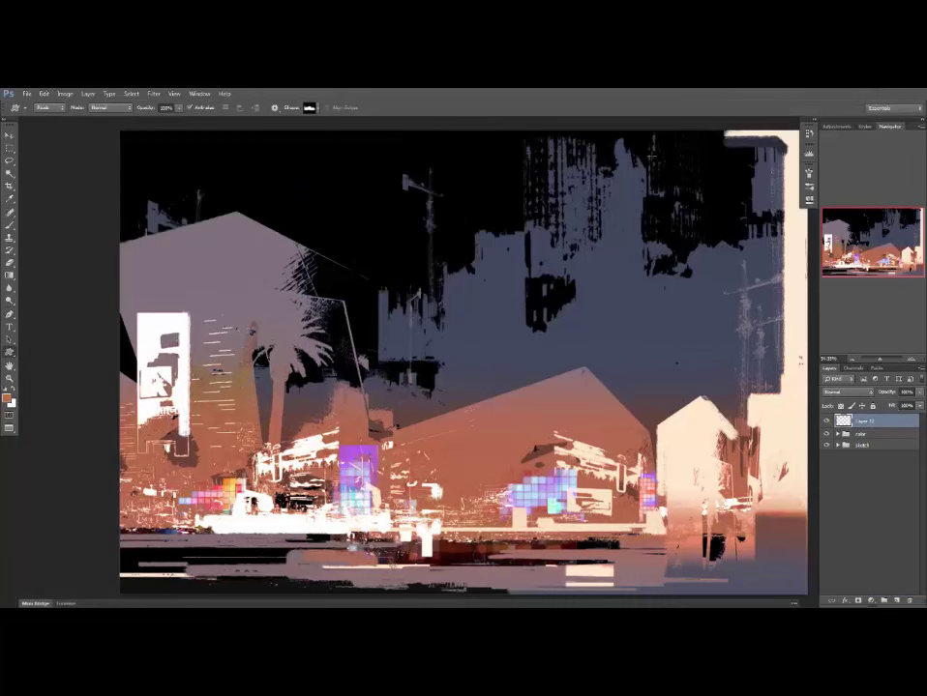
{"action": "key", "text": "ctrl+alt+i"}
{"action": "left_click", "coordinate": [450, 288]}
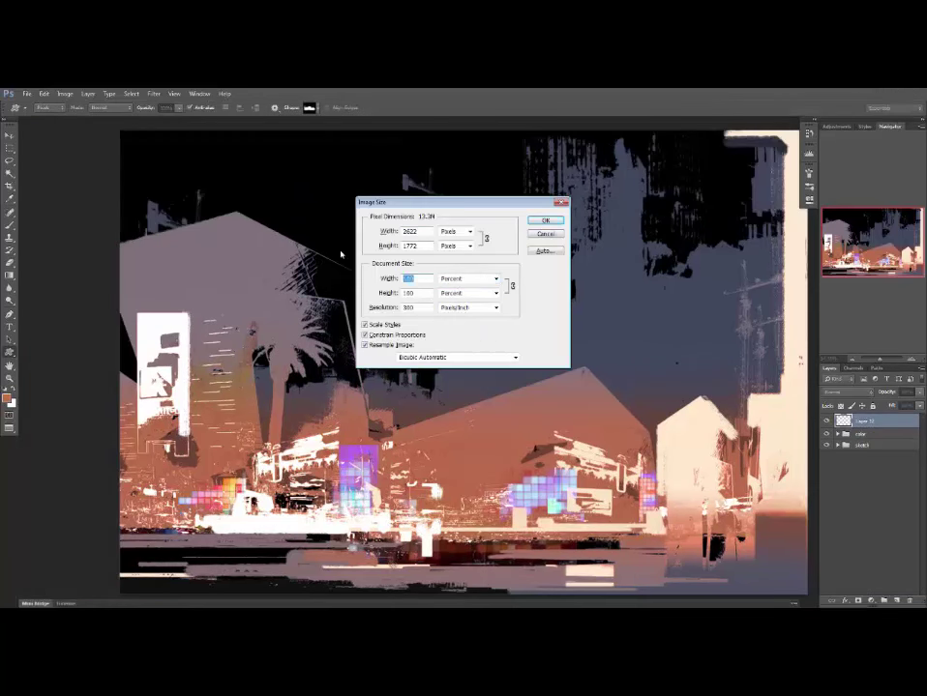
{"action": "left_click", "coordinate": [546, 221]}
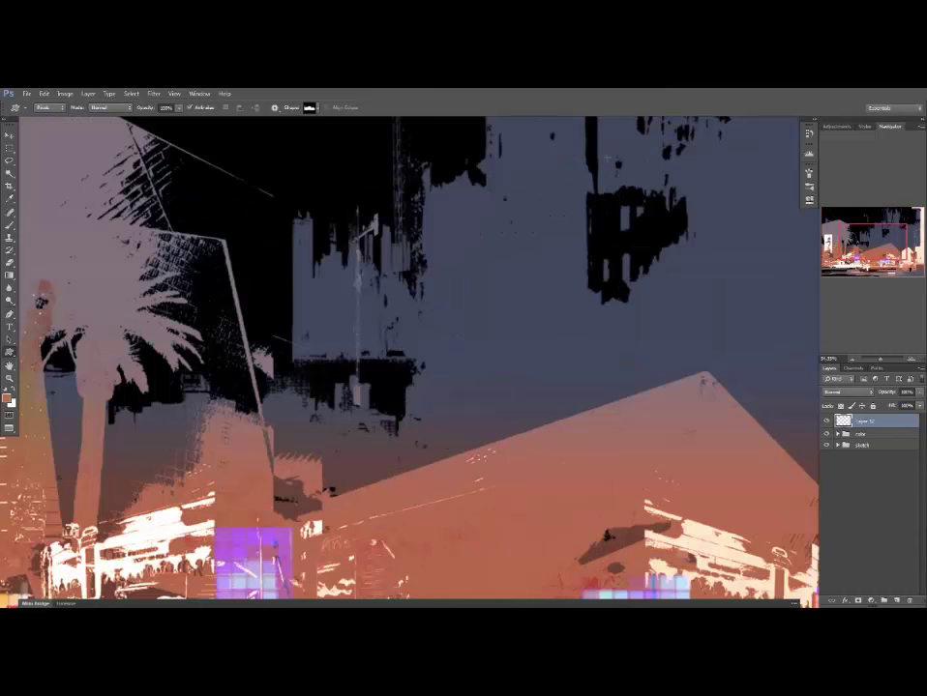
{"action": "key", "text": "ctrl+alt+i"}
{"action": "left_click", "coordinate": [560, 202]}
Spread the upper corners of the placed blue-billboard photo outward to straighten its leaning buildings.
{"action": "key", "text": "ctrl+0"}
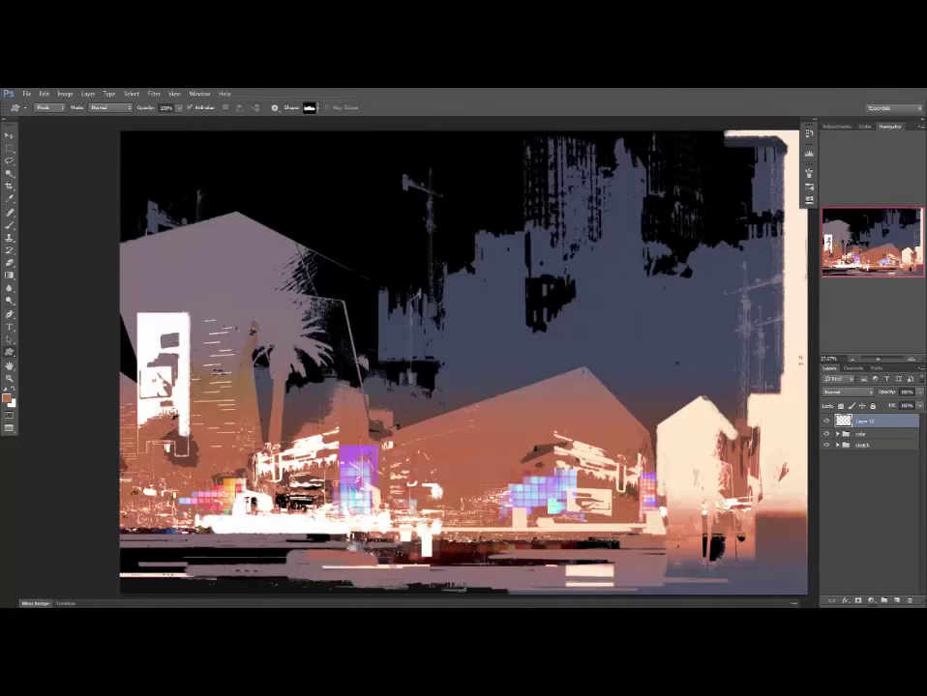
{"action": "key", "text": "ctrl+minus"}
{"action": "key", "text": "ctrl+minus"}
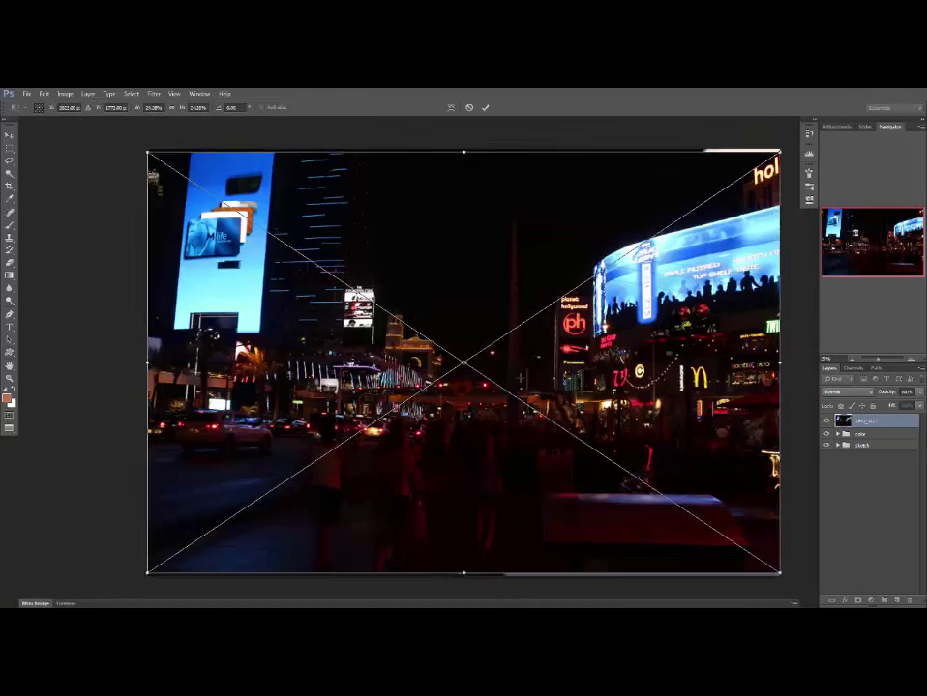
{"action": "left_click_drag", "start_coordinate": [674, 221], "coordinate": [692, 222]}
{"action": "left_click_drag", "start_coordinate": [253, 221], "coordinate": [222, 217]}
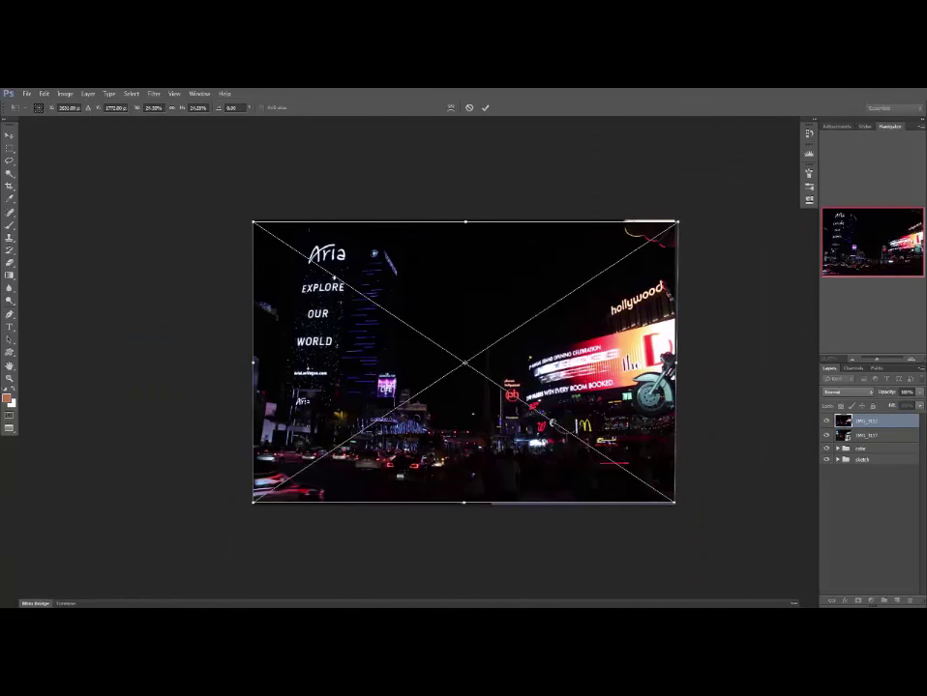
Widen the upper corners of the placed "Explore Our World" and Kid Rock billboard photos to straighten their leaning buildings.
{"action": "left_click_drag", "start_coordinate": [253, 221], "coordinate": [223, 221]}
{"action": "key", "text": "Escape"}
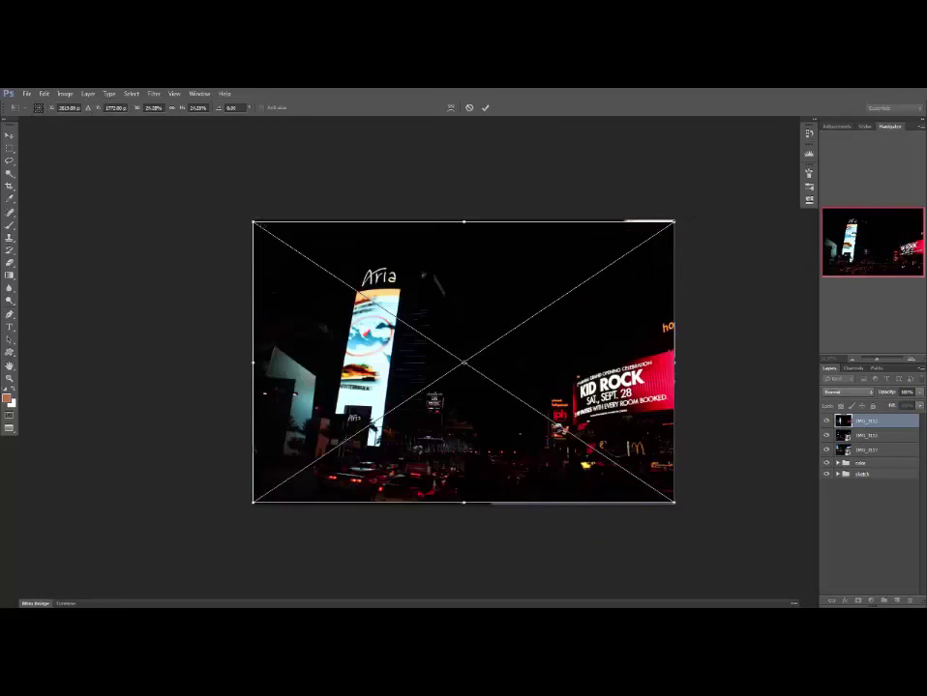
{"action": "left_click_drag", "start_coordinate": [253, 221], "coordinate": [200, 222]}
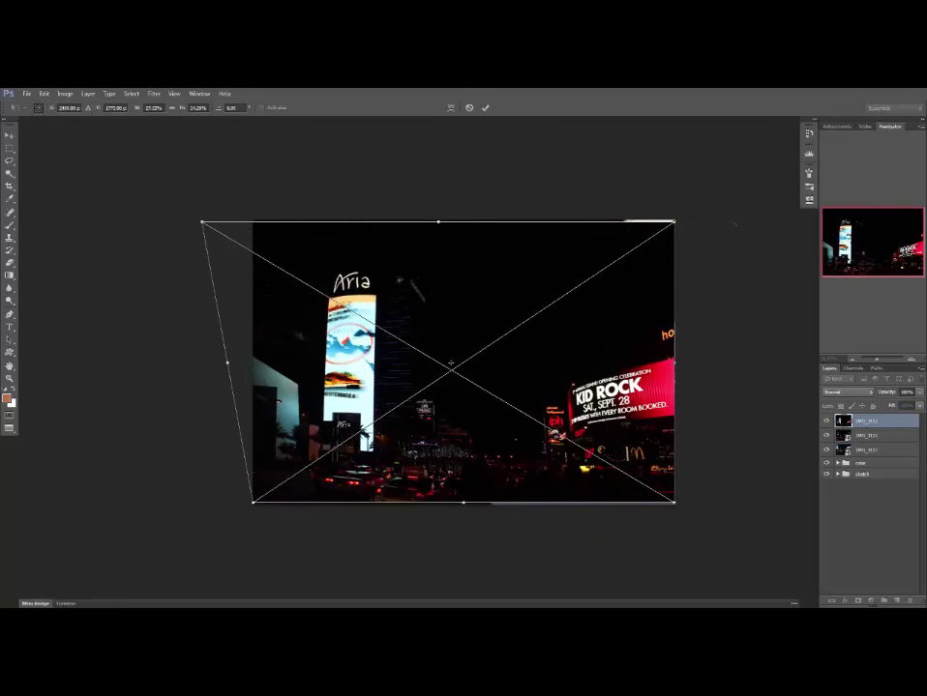
{"action": "left_click_drag", "start_coordinate": [674, 222], "coordinate": [692, 222]}
{"action": "left_click_drag", "start_coordinate": [200, 221], "coordinate": [174, 222]}
{"action": "left_click_drag", "start_coordinate": [432, 221], "coordinate": [433, 211]}
{"action": "left_click", "coordinate": [486, 107]}
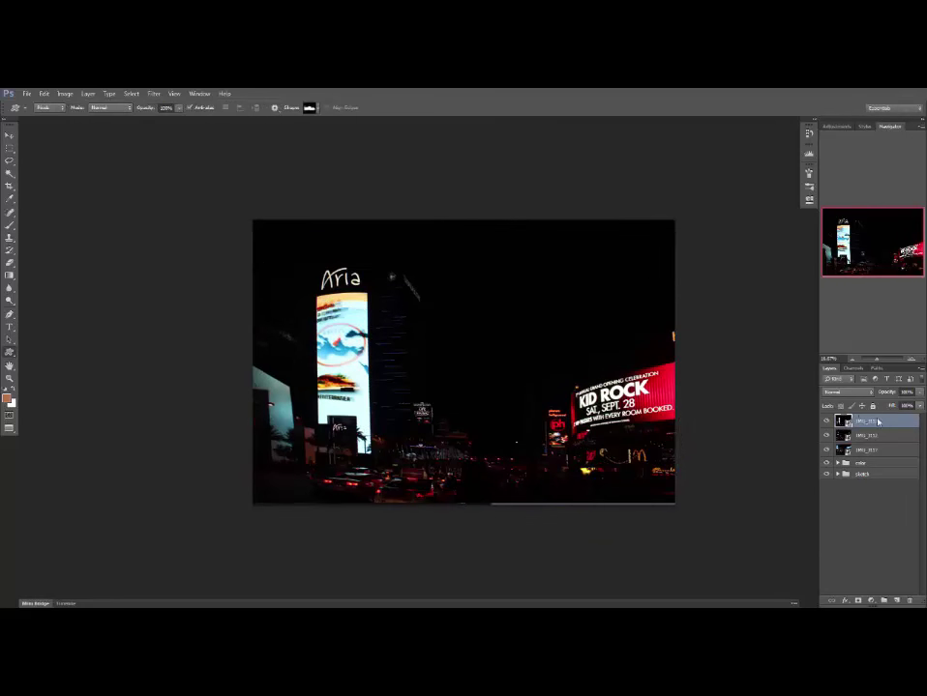
Rasterize the three placed night photos and hide the upper two, leaving the blue-billboard photo showing.
{"action": "right_click", "coordinate": [877, 422]}
{"action": "left_click", "coordinate": [824, 352]}
{"action": "right_click", "coordinate": [877, 433]}
{"action": "left_click", "coordinate": [825, 353]}
{"action": "right_click", "coordinate": [881, 447]}
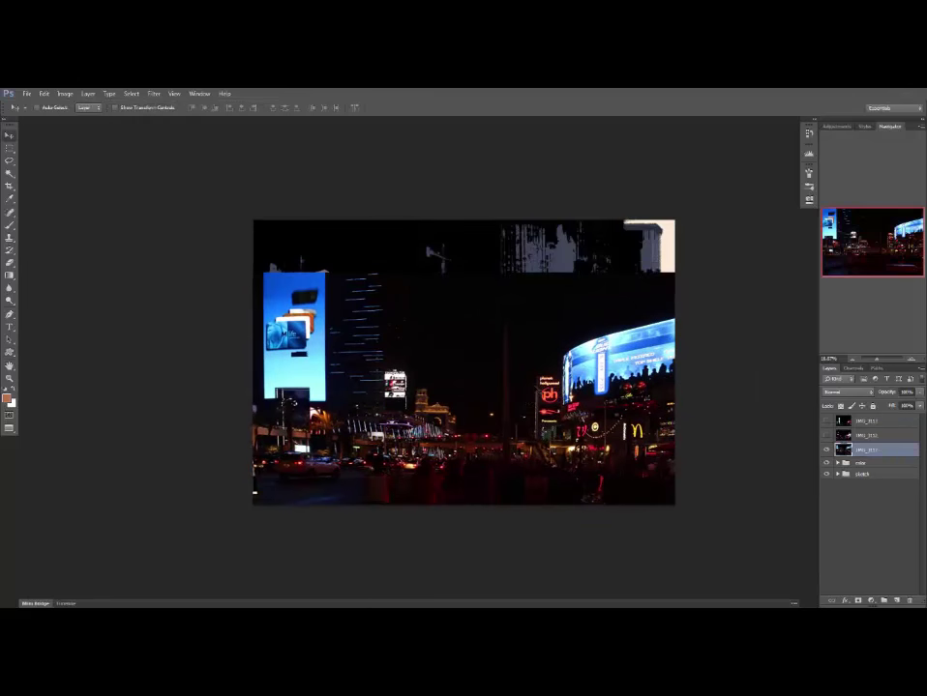
Scale down the blue-billboard photo and place it along the lower middle of the painting.
{"action": "key", "text": "ctrl+t"}
{"action": "left_click_drag", "start_coordinate": [674, 232], "coordinate": [625, 318]}
{"action": "key", "text": "Return"}
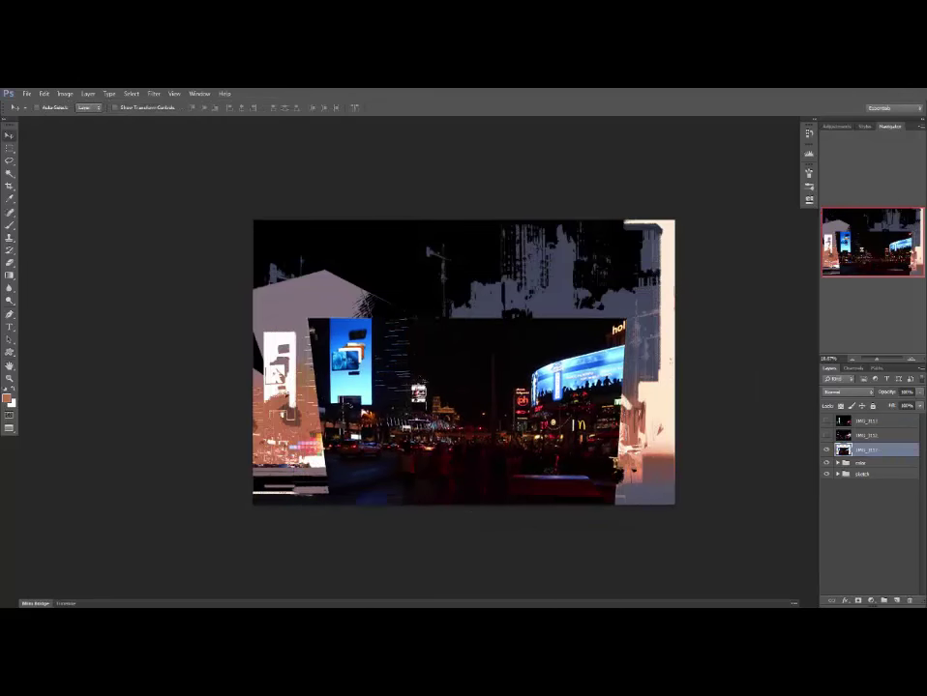
{"action": "mouse_move", "coordinate": [424, 389]}
{"action": "left_mouse_down"}
{"action": "mouse_move", "coordinate": [412, 426]}
{"action": "mouse_move", "coordinate": [408, 417]}
{"action": "left_mouse_up"}
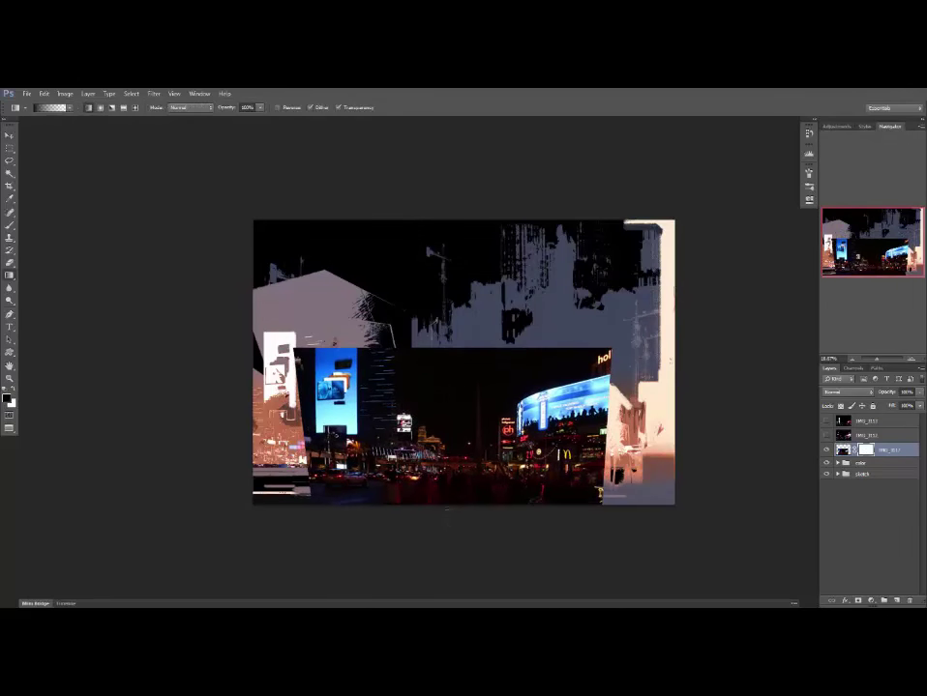
Mask the blue-billboard photo with gradients that fade all four edges into the painting.
{"action": "left_click_drag", "start_coordinate": [446, 510], "coordinate": [446, 445]}
{"action": "left_click_drag", "start_coordinate": [446, 334], "coordinate": [445, 425]}
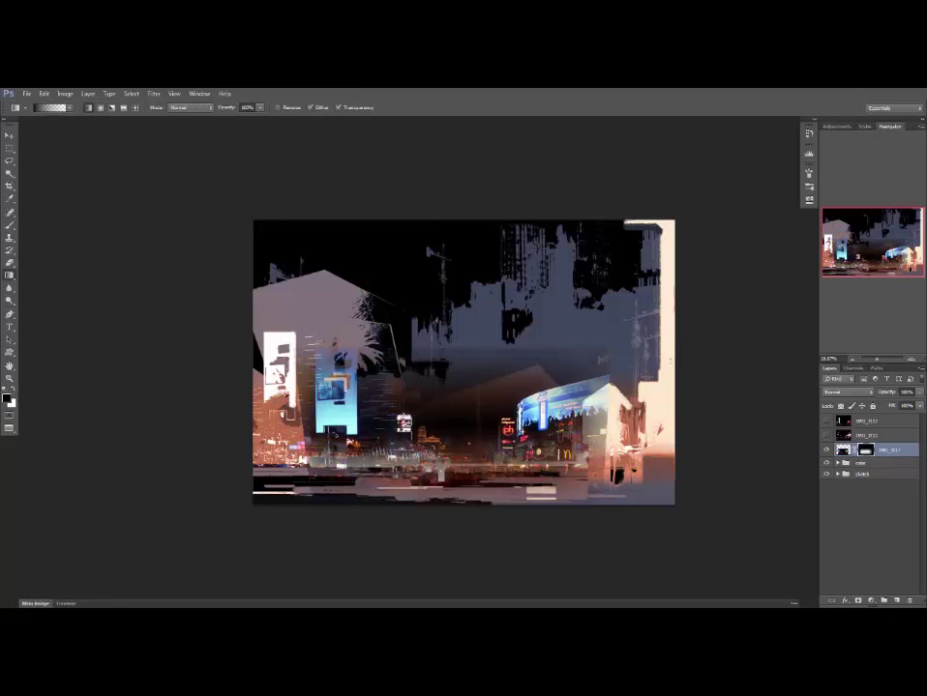
{"action": "left_click_drag", "start_coordinate": [298, 389], "coordinate": [373, 396]}
{"action": "left_click_drag", "start_coordinate": [613, 360], "coordinate": [556, 416]}
Try to transform the blue-billboard photo and shift its selected right part toward the painting's right edge.
{"action": "key", "text": "ctrl+t"}
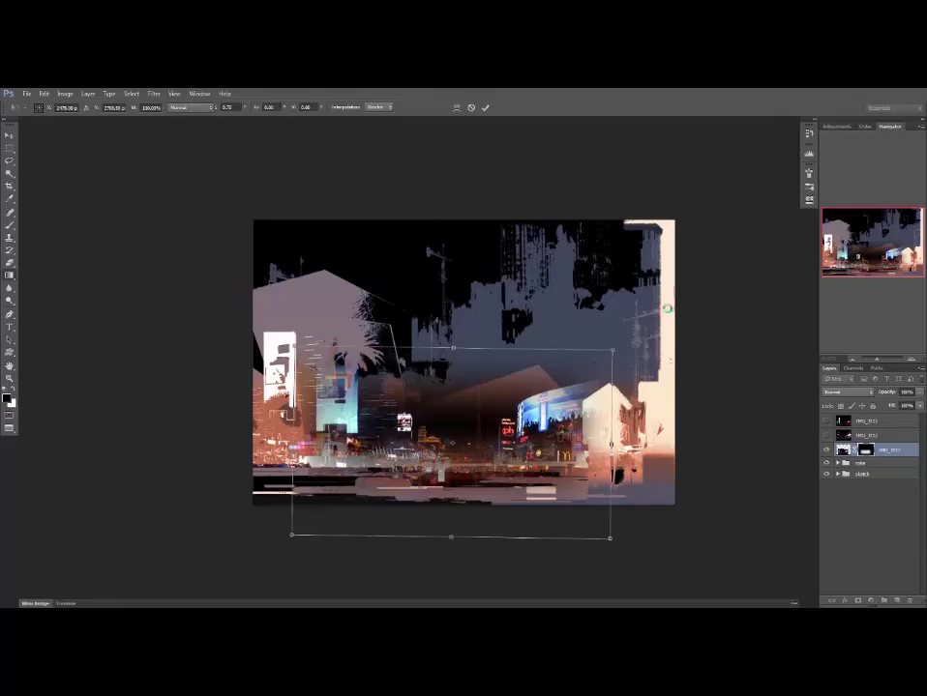
{"action": "key", "text": "Escape"}
{"action": "left_click_drag", "start_coordinate": [542, 428], "coordinate": [597, 427]}
{"action": "key", "text": "ctrl+z"}
{"action": "left_click", "coordinate": [843, 449]}
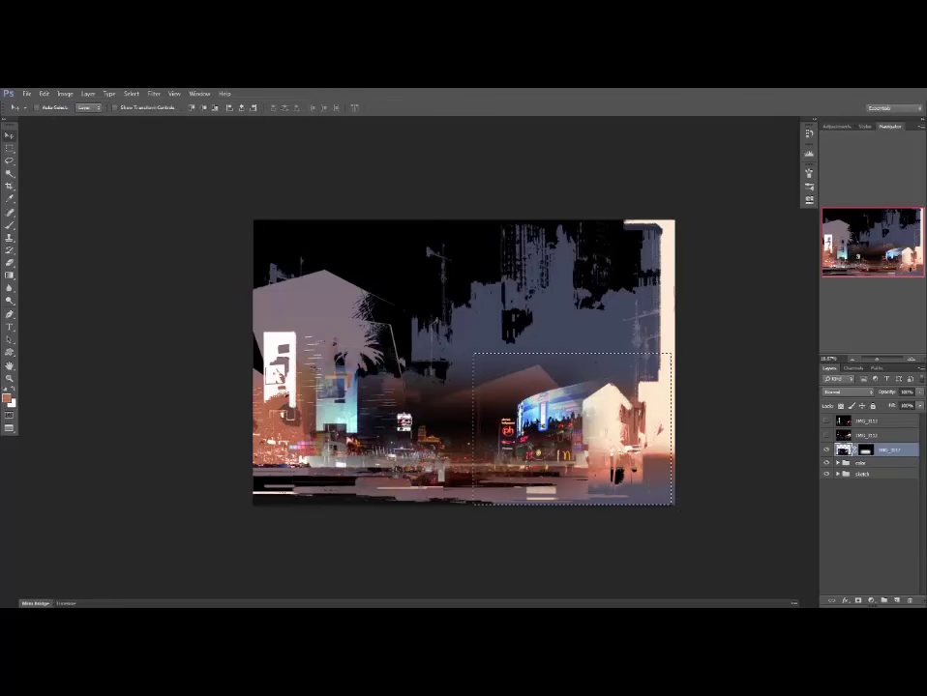
{"action": "left_click_drag", "start_coordinate": [540, 429], "coordinate": [625, 430]}
{"action": "key", "text": "ctrl+z"}
{"action": "key", "text": "ctrl+d"}
Show and slightly rotate the "Explore Our World" photo, fading everything except its left tower with a gradient mask.
{"action": "left_click", "coordinate": [826, 436]}
{"action": "left_click", "coordinate": [861, 436]}
{"action": "left_click_drag", "start_coordinate": [619, 387], "coordinate": [194, 391]}
{"action": "key", "text": "ctrl+z"}
{"action": "left_click_drag", "start_coordinate": [303, 397], "coordinate": [626, 401]}
{"action": "key", "text": "ctrl+t"}
{"action": "left_click_drag", "start_coordinate": [552, 223], "coordinate": [539, 220]}
{"action": "key", "text": "Return"}
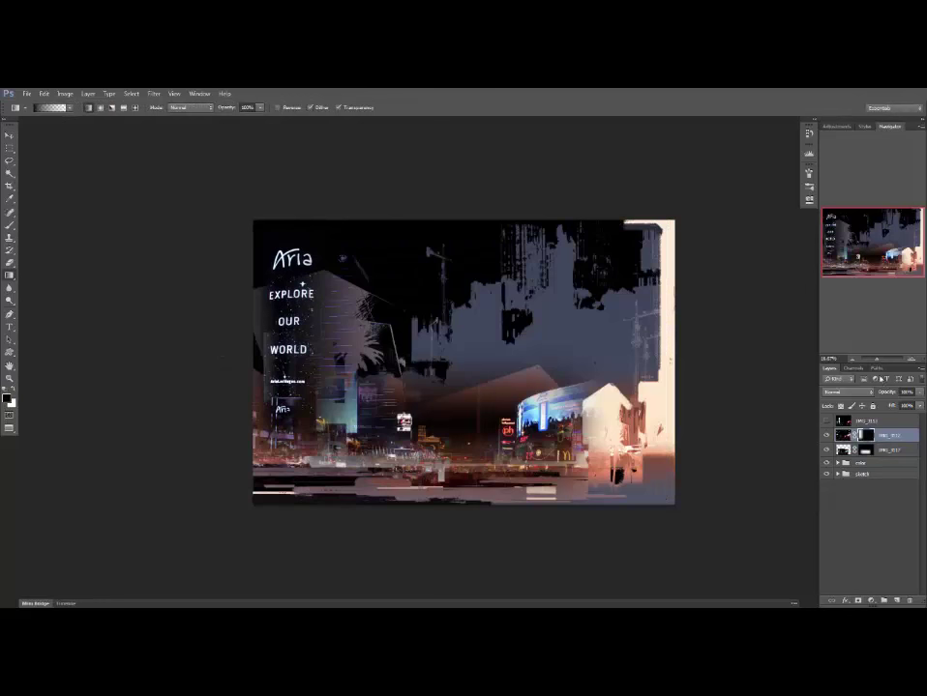
Set the "Explore Our World" photo's blend mode to Screen and colorize its lettering orange-red with Hue/Saturation.
{"action": "left_click", "coordinate": [849, 392]}
{"action": "left_click", "coordinate": [848, 214]}
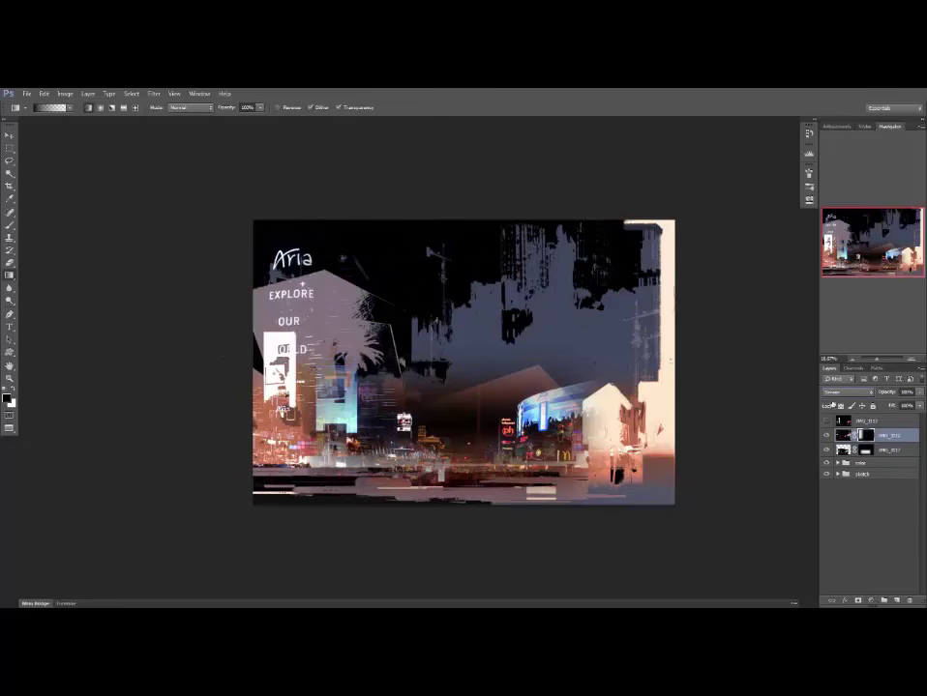
{"action": "key", "text": "ctrl+u"}
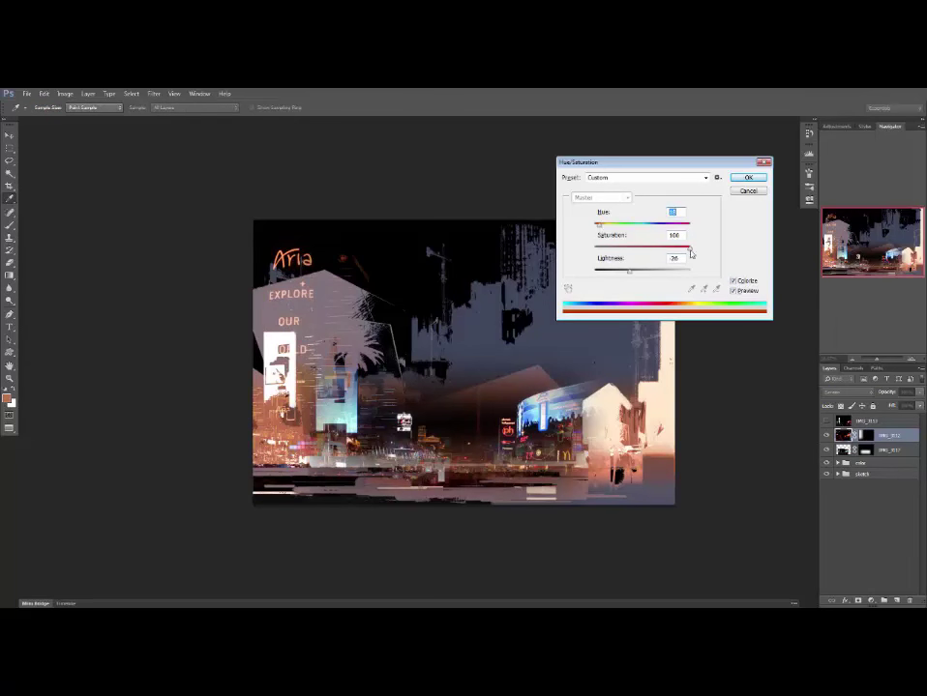
{"action": "key", "text": "Return"}
Darken the painting's edges with black gradients on Layer 12 below the photos, undoing the excess strokes.
{"action": "key", "text": "g"}
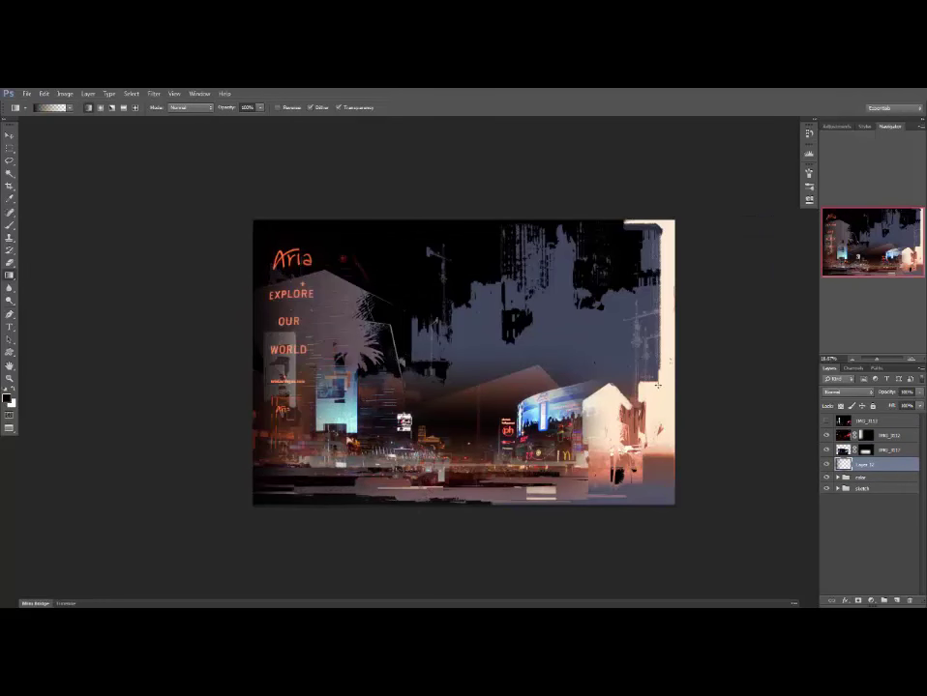
{"action": "left_click_drag", "start_coordinate": [683, 383], "coordinate": [638, 383]}
{"action": "left_click_drag", "start_coordinate": [686, 383], "coordinate": [530, 383]}
{"action": "left_click_drag", "start_coordinate": [529, 513], "coordinate": [529, 449]}
{"action": "key", "text": "ctrl+alt+z"}
{"action": "key", "text": "ctrl+alt+z"}
{"action": "key", "text": "ctrl+alt+z"}
{"action": "key", "text": "ctrl+alt+z"}
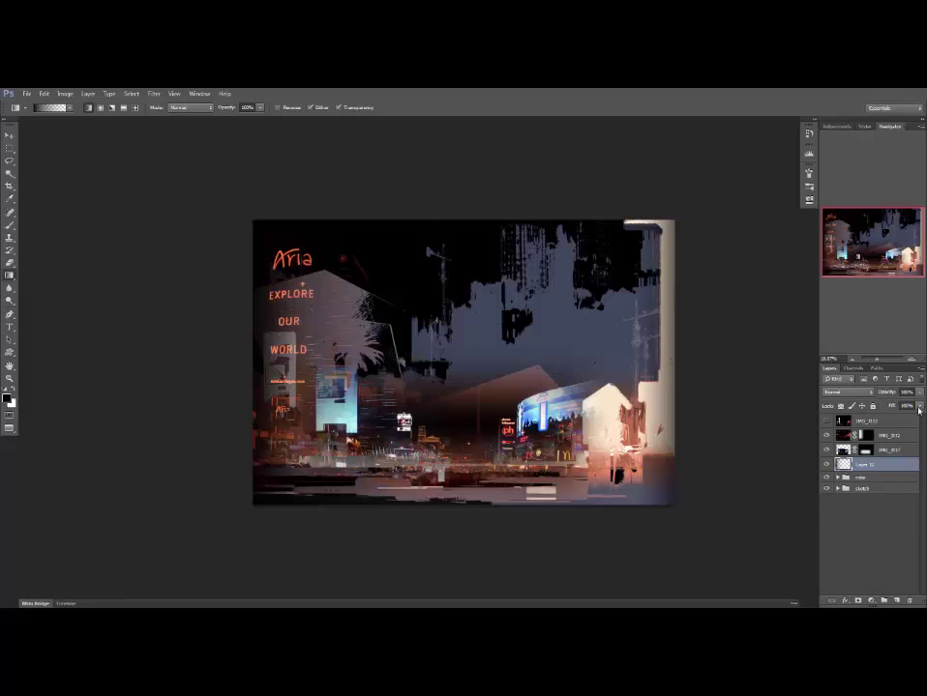
Set the dark gradient layer's blend mode to Color Burn and lower its fill.
{"action": "left_click", "coordinate": [853, 395]}
{"action": "left_click", "coordinate": [844, 233]}
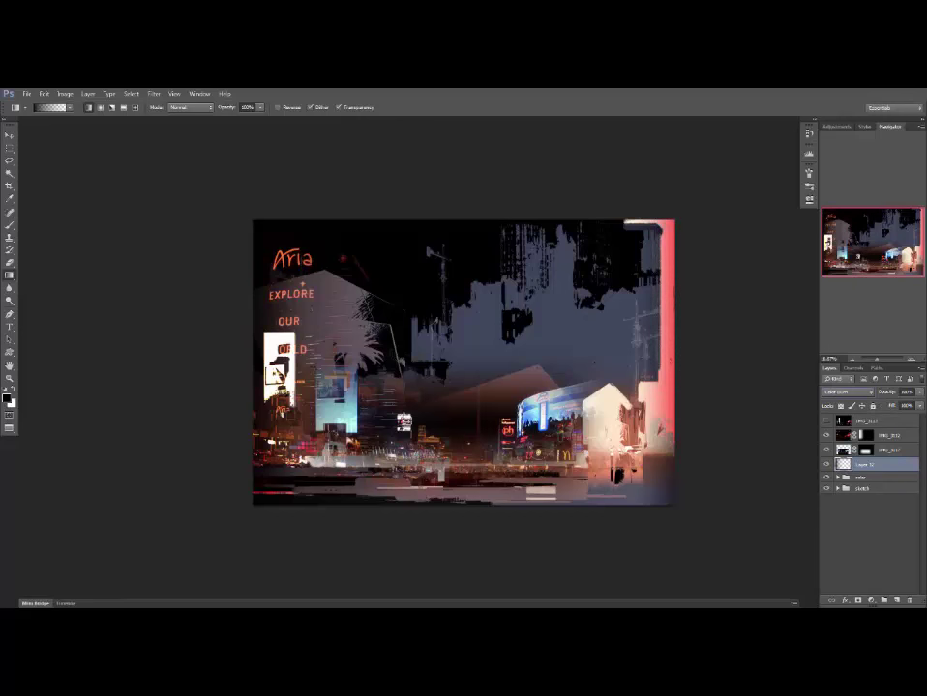
{"action": "left_click_drag", "start_coordinate": [920, 407], "coordinate": [907, 420]}
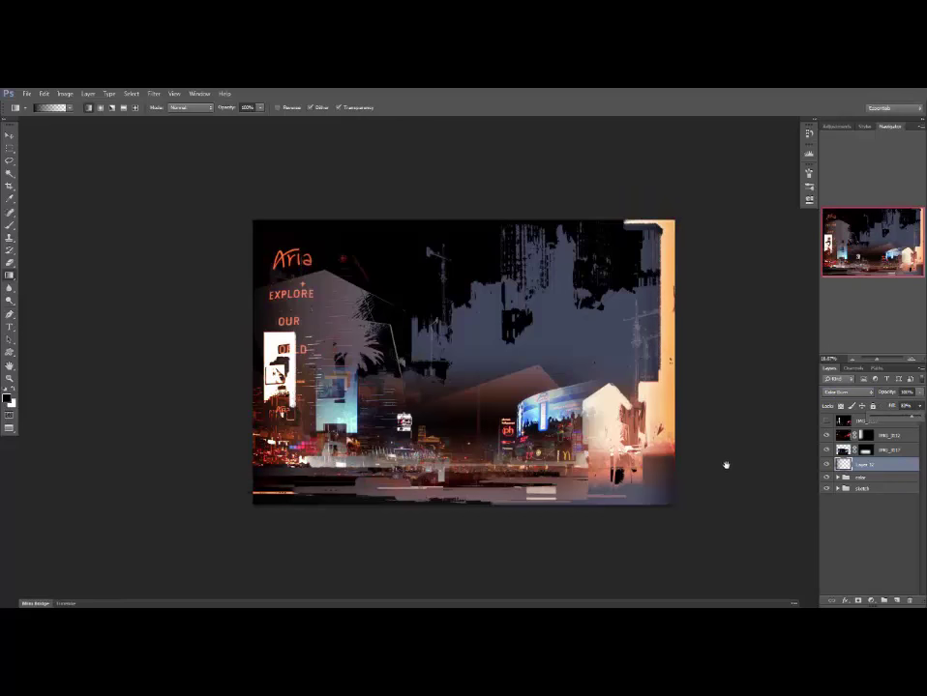
{"action": "left_click_drag", "start_coordinate": [726, 465], "coordinate": [735, 462]}
Show the Kid Rock photo and move it so its bright Aria billboard stands near the painting's right edge.
{"action": "left_click", "coordinate": [827, 424]}
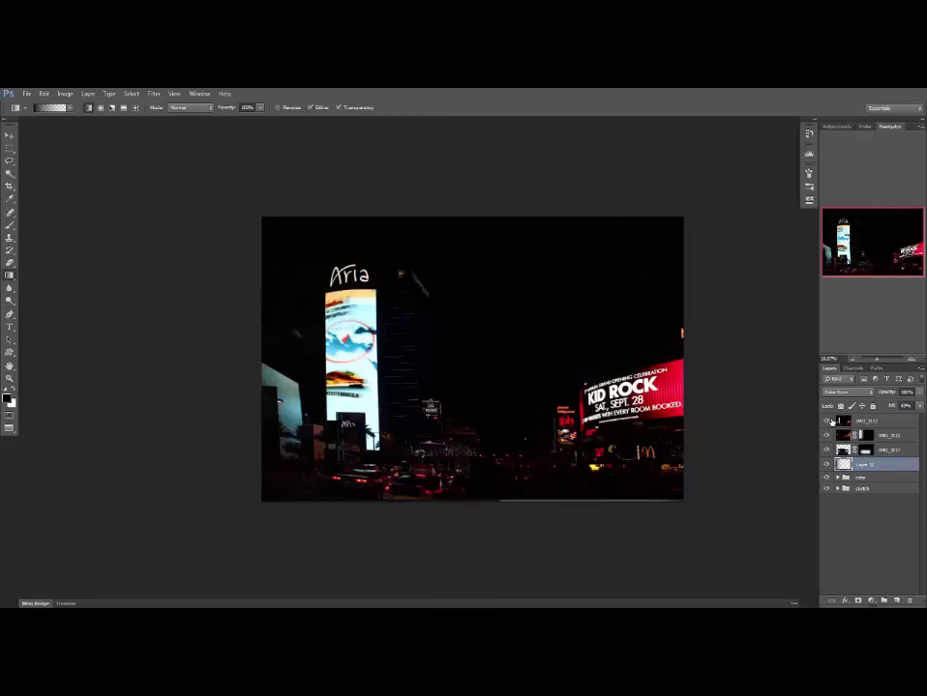
{"action": "left_click", "coordinate": [866, 421]}
{"action": "key", "text": "v"}
{"action": "left_click_drag", "start_coordinate": [379, 382], "coordinate": [630, 364]}
{"action": "left_click_drag", "start_coordinate": [605, 351], "coordinate": [622, 349]}
Rotate the bright Aria billboard photo slightly and nudge it until its tower stands upright on the right.
{"action": "key", "text": "ctrl+t"}
{"action": "left_click_drag", "start_coordinate": [698, 144], "coordinate": [704, 144]}
{"action": "key", "text": "Return"}
{"action": "left_click_drag", "start_coordinate": [636, 295], "coordinate": [660, 302]}
{"action": "key", "text": "ctrl+t"}
{"action": "left_click_drag", "start_coordinate": [733, 191], "coordinate": [726, 191]}
{"action": "key", "text": "Return"}
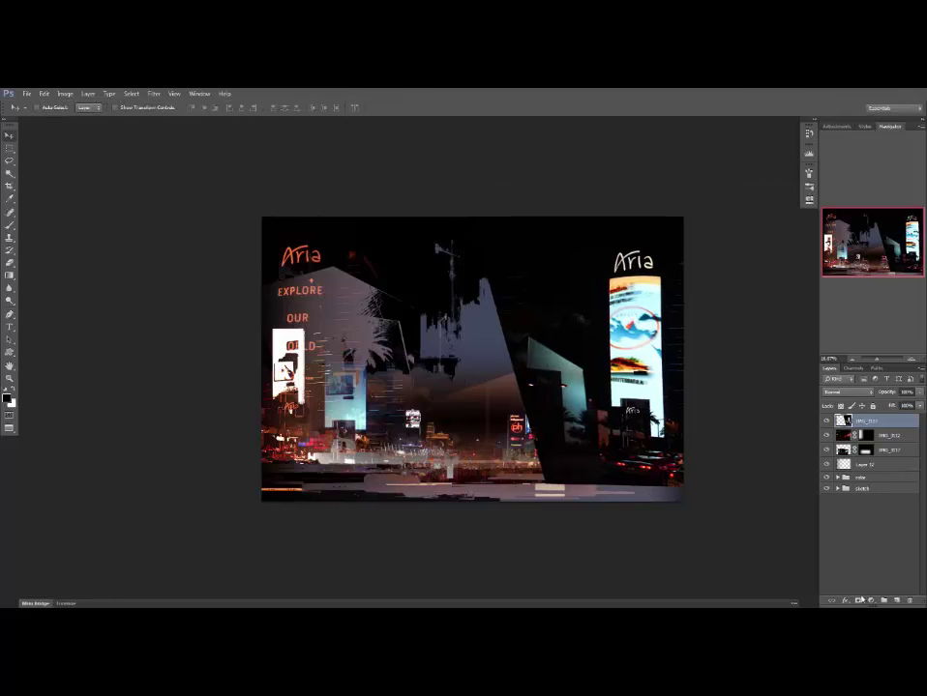
Mask the bright Aria billboard photo with gradients that fade its left side and top, undoing the bottom fade.
{"action": "left_click_drag", "start_coordinate": [488, 363], "coordinate": [561, 363]}
{"action": "left_click_drag", "start_coordinate": [513, 363], "coordinate": [590, 363]}
{"action": "left_click_drag", "start_coordinate": [542, 363], "coordinate": [600, 363]}
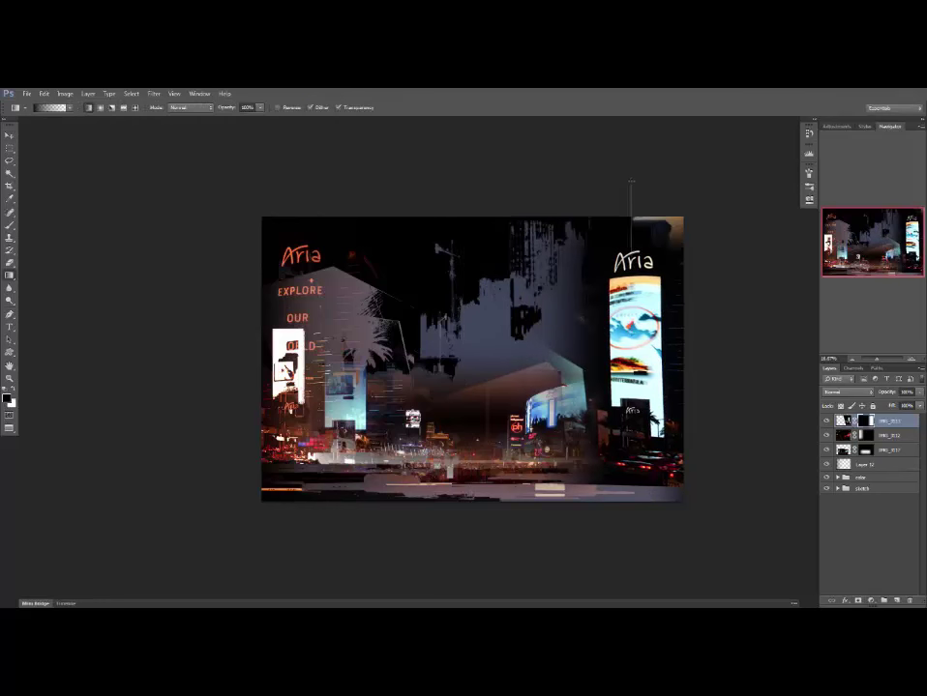
{"action": "left_click_drag", "start_coordinate": [630, 250], "coordinate": [630, 257]}
{"action": "left_click_drag", "start_coordinate": [632, 193], "coordinate": [632, 300]}
{"action": "left_click_drag", "start_coordinate": [636, 476], "coordinate": [637, 397]}
{"action": "key", "text": "ctrl+z"}
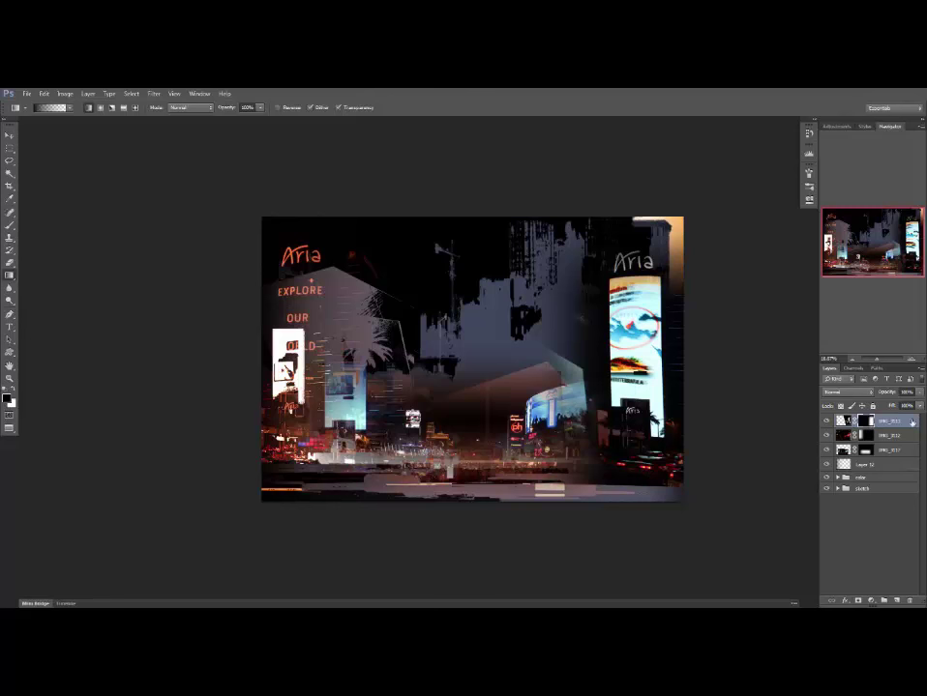
Split the underlying-layer white slider in the billboard photo's Blend If options so bright painting areas show through.
{"action": "double_click", "coordinate": [911, 422]}
{"action": "mouse_move", "coordinate": [238, 537]}
{"action": "left_mouse_down"}
{"action": "mouse_move", "coordinate": [213, 538]}
{"action": "mouse_move", "coordinate": [237, 538]}
{"action": "left_mouse_up"}
{"action": "left_click_drag", "start_coordinate": [236, 537], "coordinate": [189, 538]}
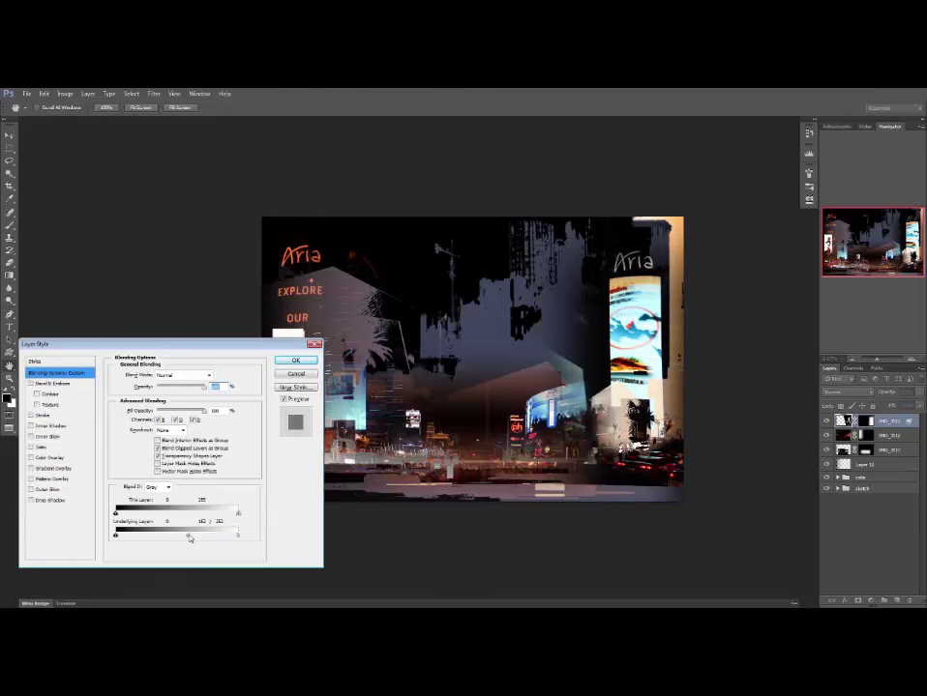
{"action": "key", "text": "Return"}
Lower the bright Aria billboard photo slightly and fade its bottom and left side further with mask gradients.
{"action": "key", "text": "ctrl+t"}
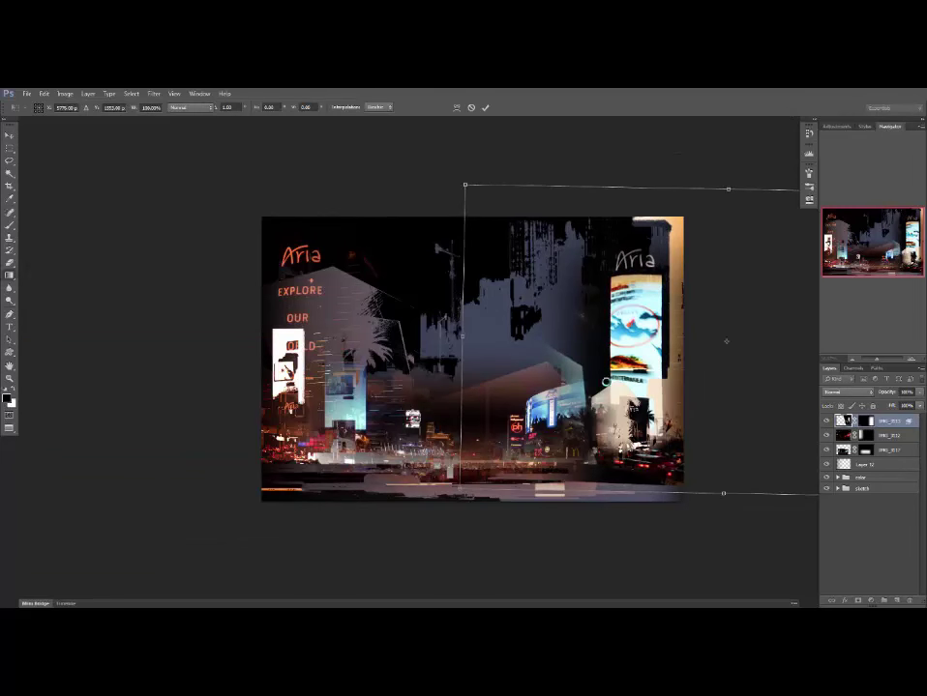
{"action": "key", "text": "Return"}
{"action": "left_click_drag", "start_coordinate": [629, 495], "coordinate": [629, 455]}
{"action": "left_click_drag", "start_coordinate": [629, 493], "coordinate": [629, 450]}
{"action": "left_click", "coordinate": [826, 421]}
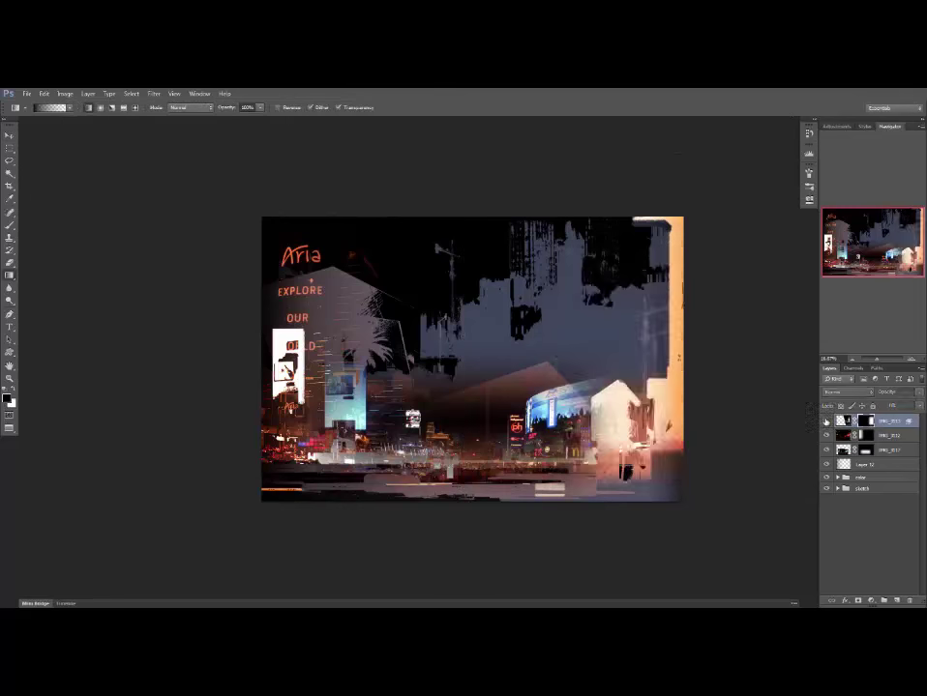
{"action": "left_click", "coordinate": [826, 421]}
{"action": "left_click_drag", "start_coordinate": [579, 398], "coordinate": [631, 399]}
Select the outline of the sketch group's Layer 1 and paste a merged copy of the painting above Layer 12.
{"action": "left_click", "coordinate": [837, 489]}
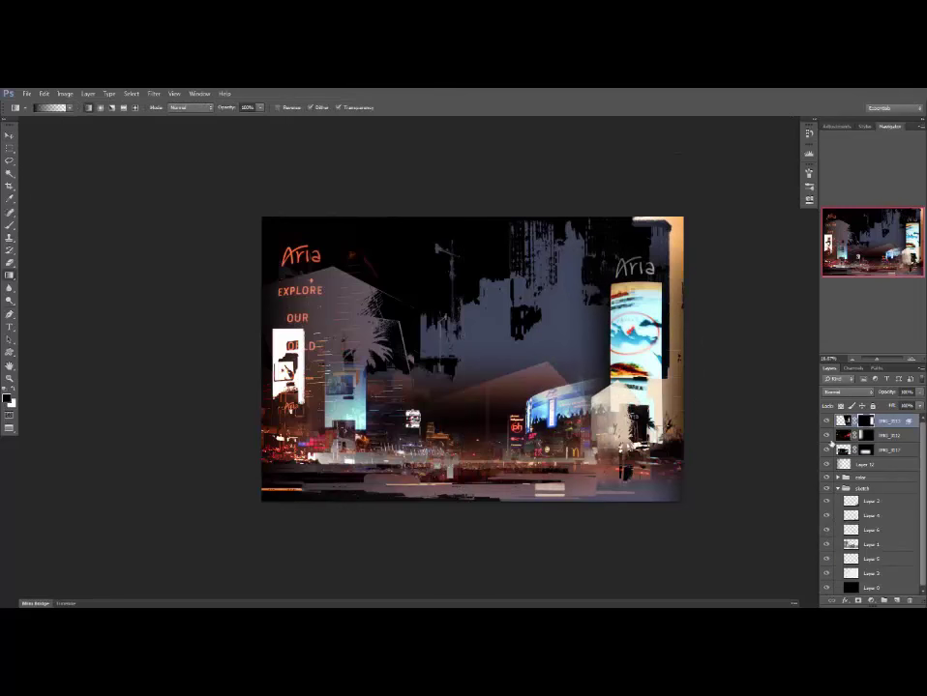
{"action": "left_click", "coordinate": [851, 545], "text": "ctrl"}
{"action": "left_click", "coordinate": [888, 465]}
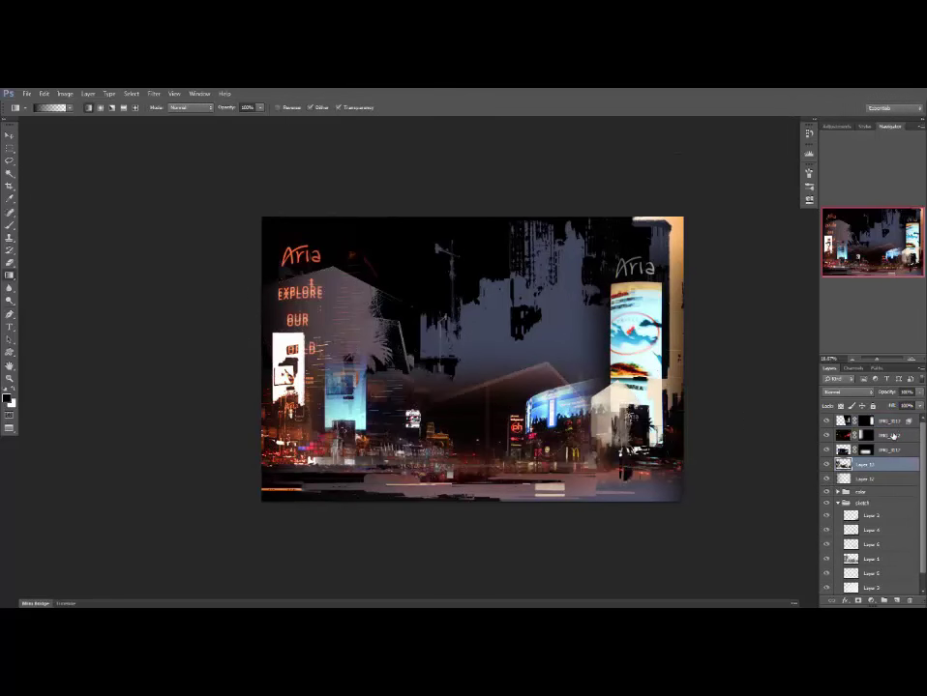
{"action": "left_click", "coordinate": [897, 601]}
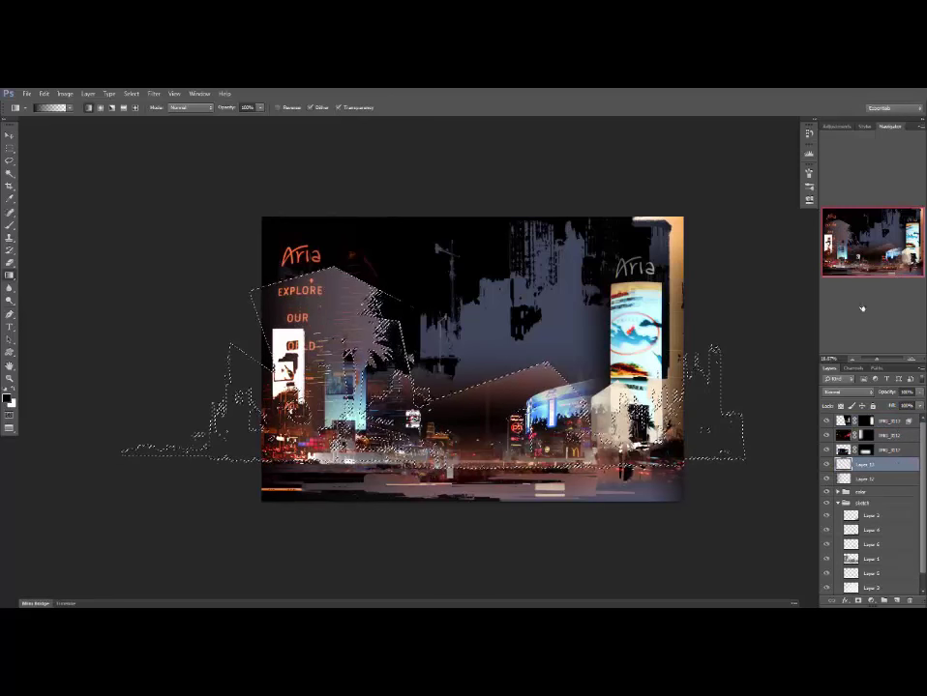
{"action": "key", "text": "ctrl+shift+c"}
{"action": "key", "text": "ctrl+v"}
Align the pasted cutout with the painting and darken it with Levels, setting the output white to 191.
{"action": "left_click_drag", "start_coordinate": [504, 385], "coordinate": [504, 385]}
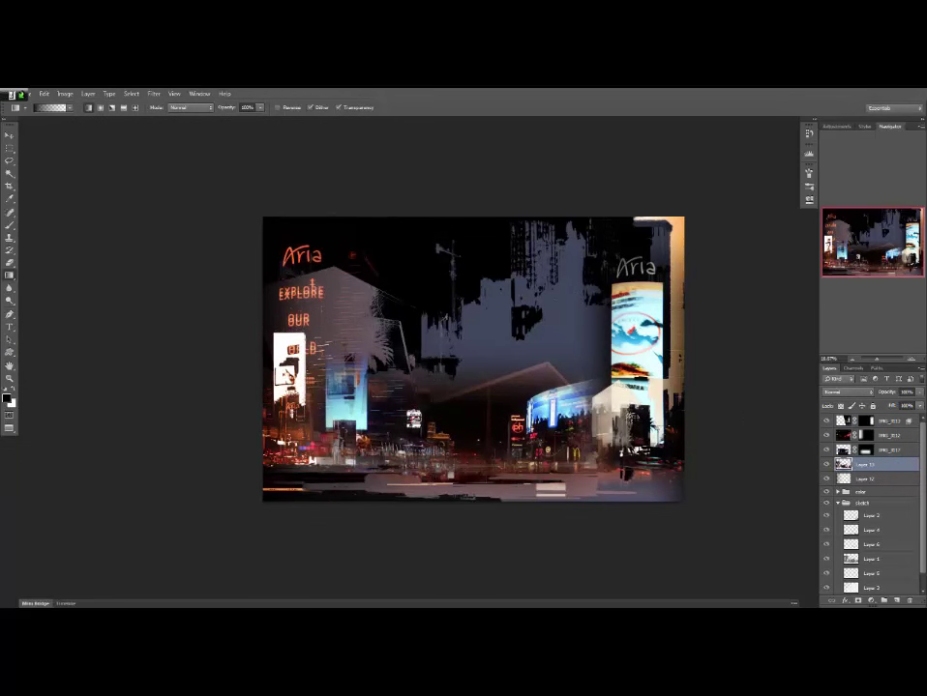
{"action": "key", "text": "v"}
{"action": "left_click_drag", "start_coordinate": [577, 384], "coordinate": [576, 379]}
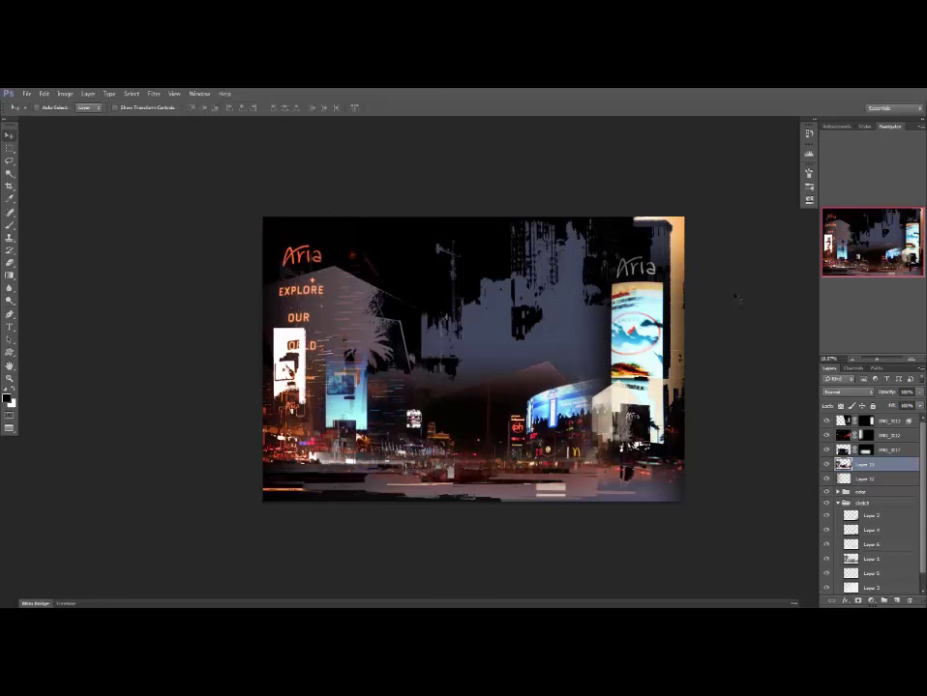
{"action": "key", "text": "ctrl+l"}
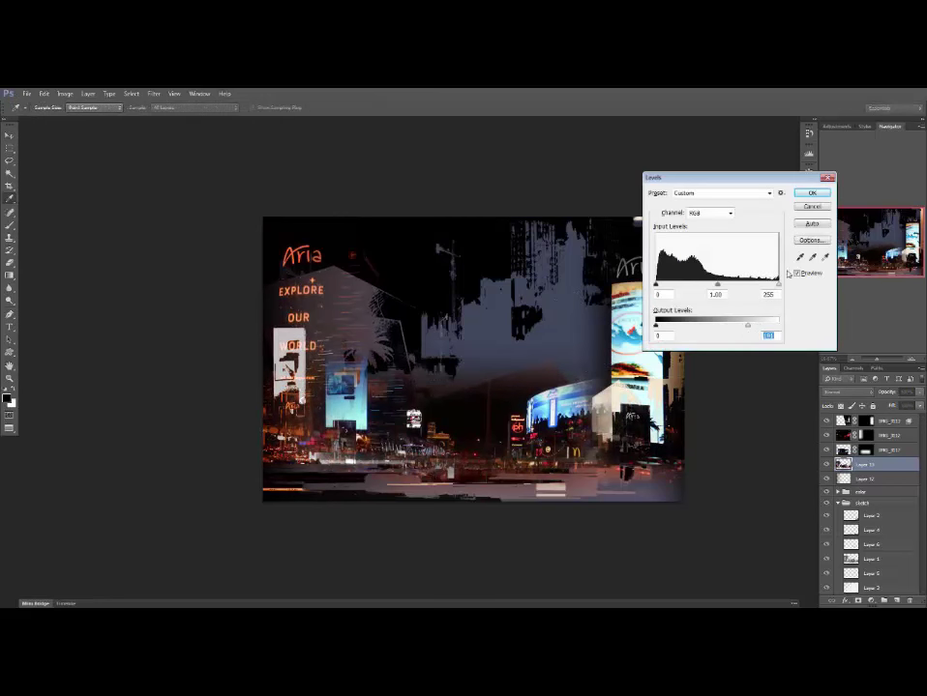
{"action": "left_click", "coordinate": [811, 193]}
{"action": "left_click_drag", "start_coordinate": [619, 358], "coordinate": [619, 359]}
{"action": "key", "text": "ctrl+plus"}
{"action": "key", "text": "ctrl+minus"}
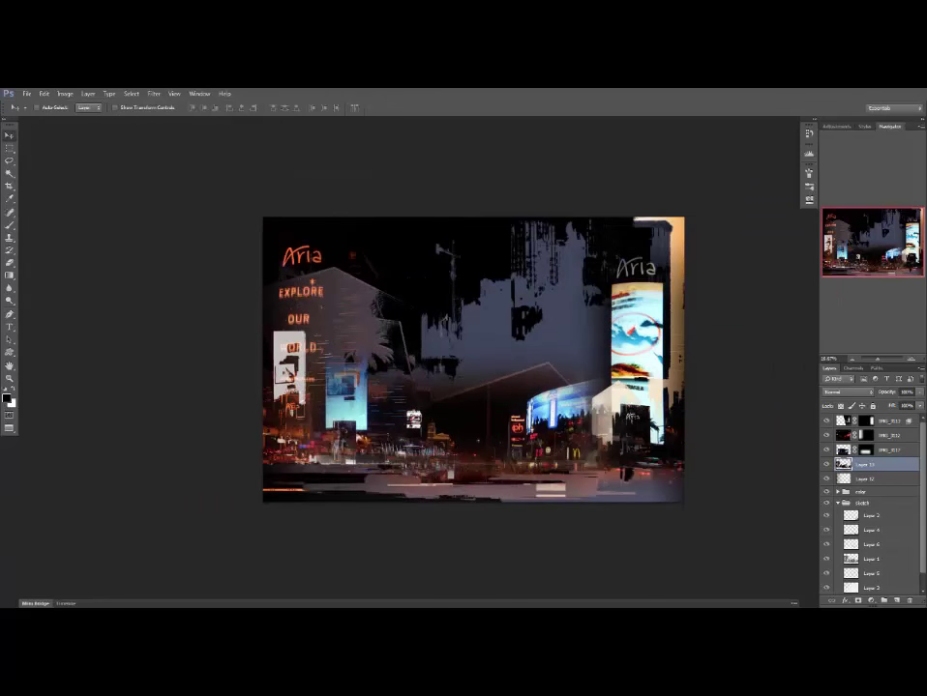
Compare the painting with the cutout and photo layers shown and hidden.
{"action": "left_click", "coordinate": [826, 467]}
{"action": "left_click", "coordinate": [826, 467]}
{"action": "left_click", "coordinate": [825, 465]}
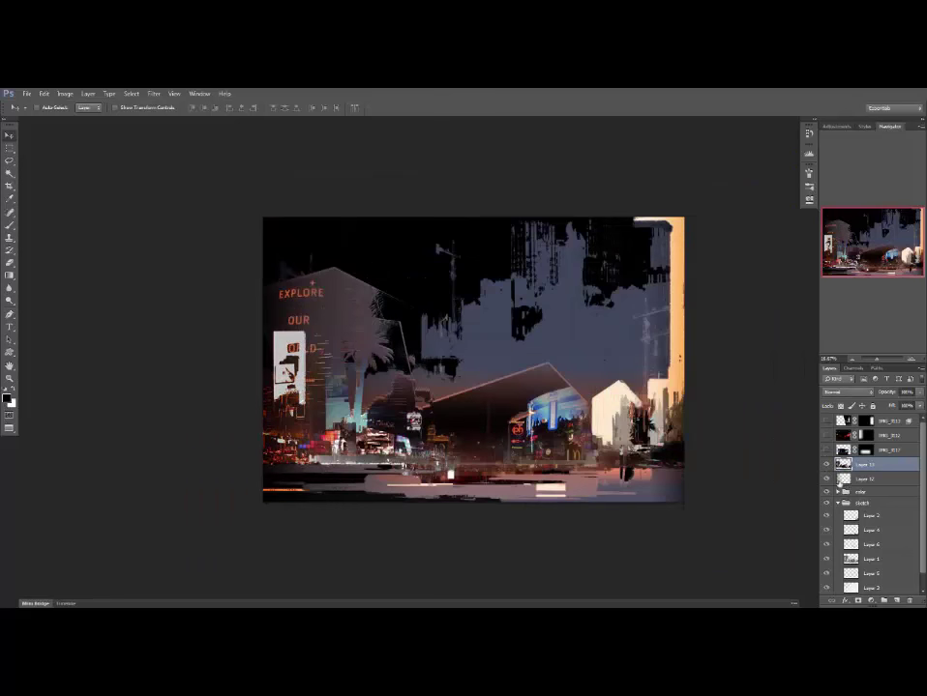
{"action": "left_click", "coordinate": [825, 465]}
{"action": "left_click", "coordinate": [825, 465]}
{"action": "left_click", "coordinate": [825, 466]}
{"action": "left_click", "coordinate": [825, 466]}
{"action": "left_click", "coordinate": [825, 465]}
{"action": "left_click", "coordinate": [825, 466]}
Replace the cutout with a merged copy inside Layer 1's outline, taken with the three photo layers hidden.
{"action": "left_click", "coordinate": [825, 450]}
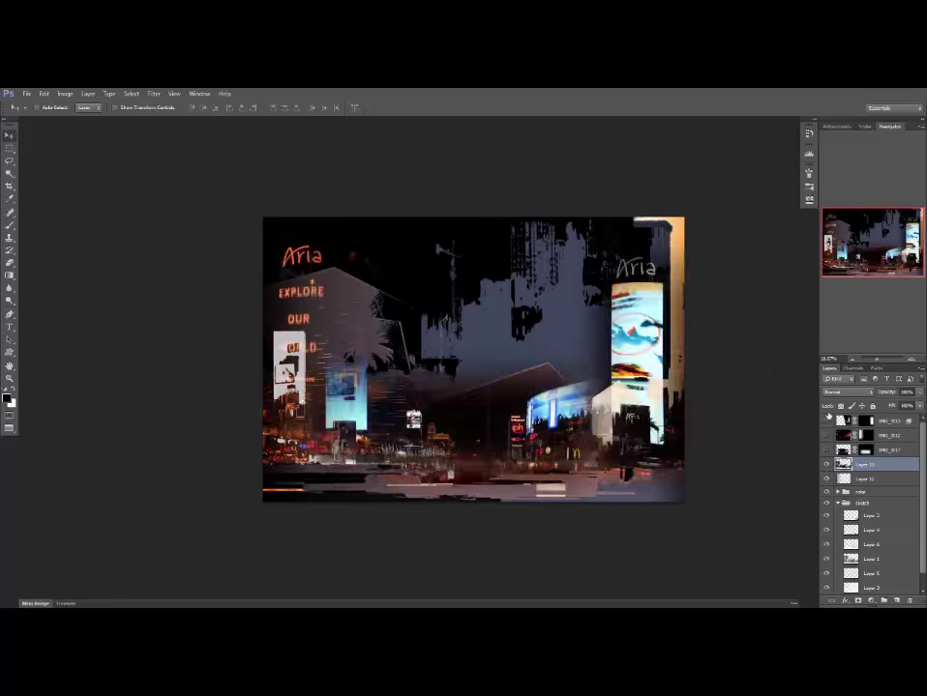
{"action": "left_click", "coordinate": [825, 450]}
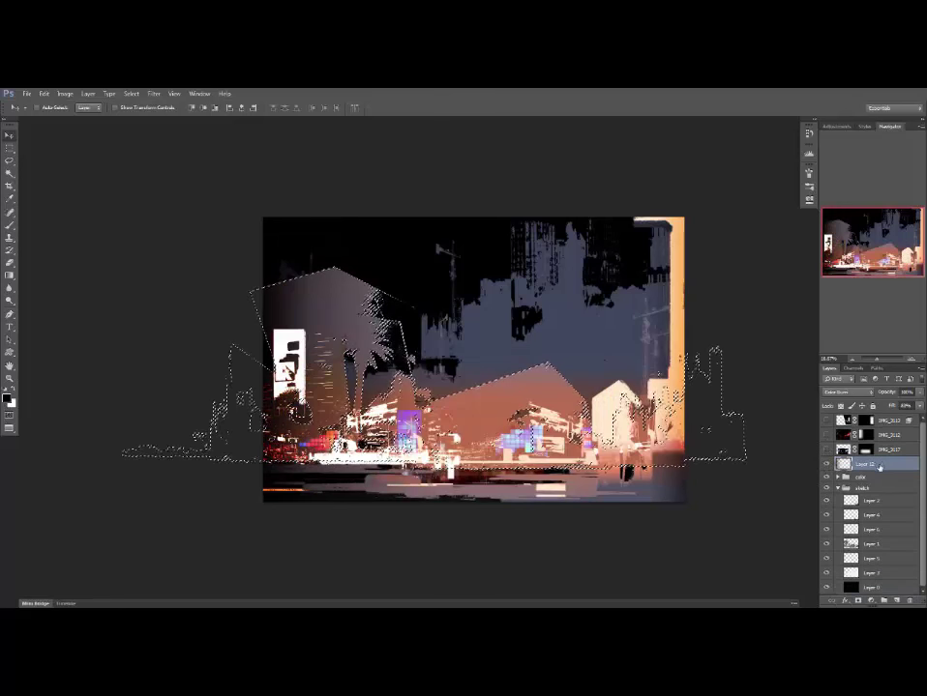
{"action": "key", "text": "ctrl+shift+c"}
{"action": "key", "text": "ctrl+v"}
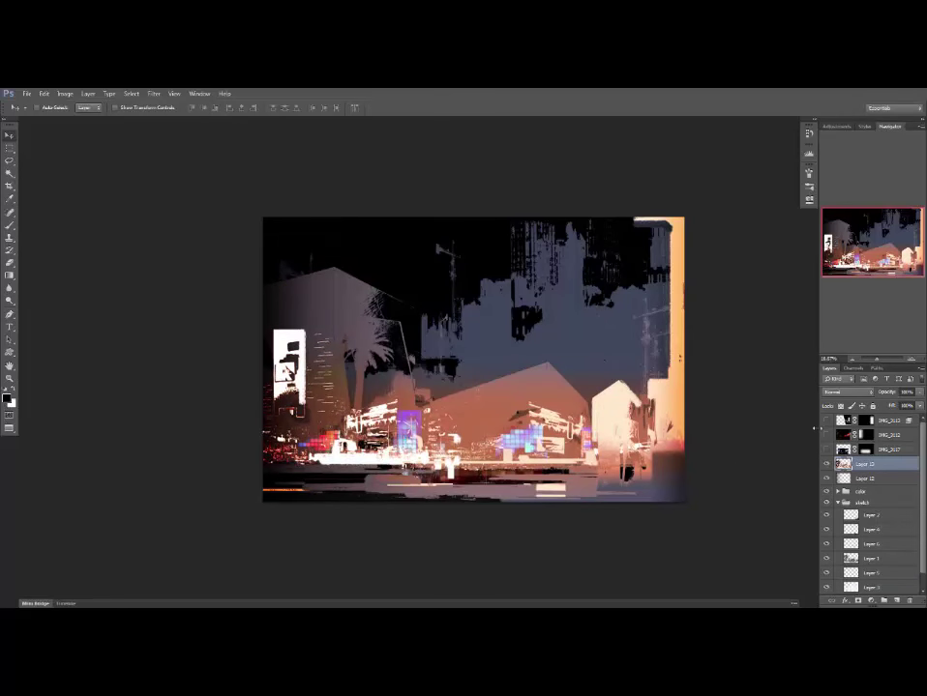
Darken the new cutout by lowering its output white in Levels, and show the three photo layers again.
{"action": "key", "text": "ctrl+l"}
{"action": "left_click_drag", "start_coordinate": [779, 325], "coordinate": [729, 325]}
{"action": "key", "text": "Return"}
{"action": "left_click", "coordinate": [826, 449]}
{"action": "left_click", "coordinate": [826, 435]}
{"action": "left_click", "coordinate": [826, 421]}
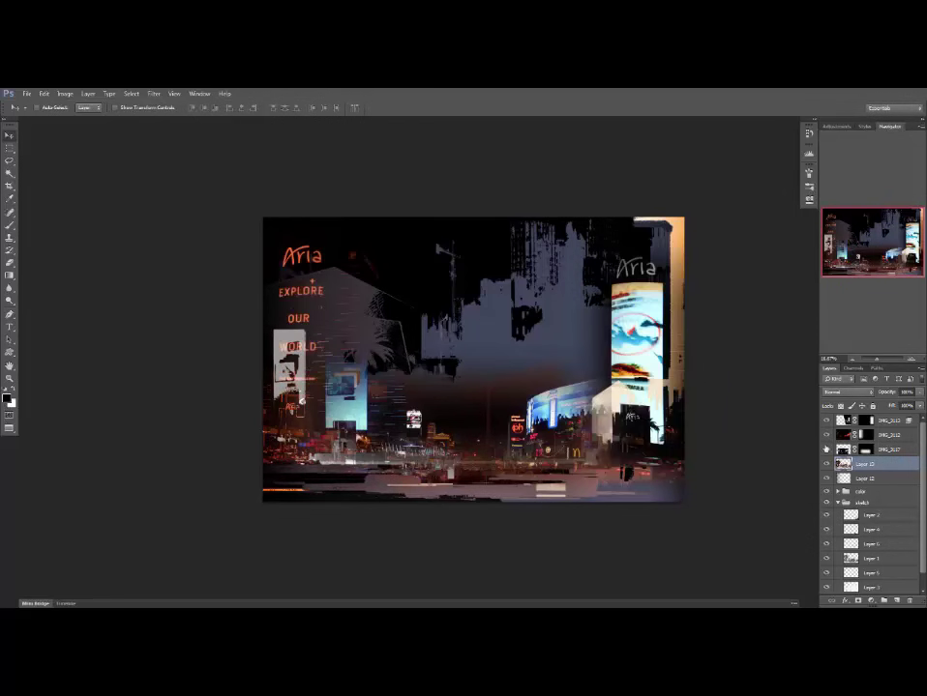
Hide the darkest tones of the IMG_3117 photo layer by raising its This Layer black limit to about 21 in Blend If.
{"action": "double_click", "coordinate": [906, 449]}
{"action": "left_click_drag", "start_coordinate": [116, 510], "coordinate": [126, 513]}
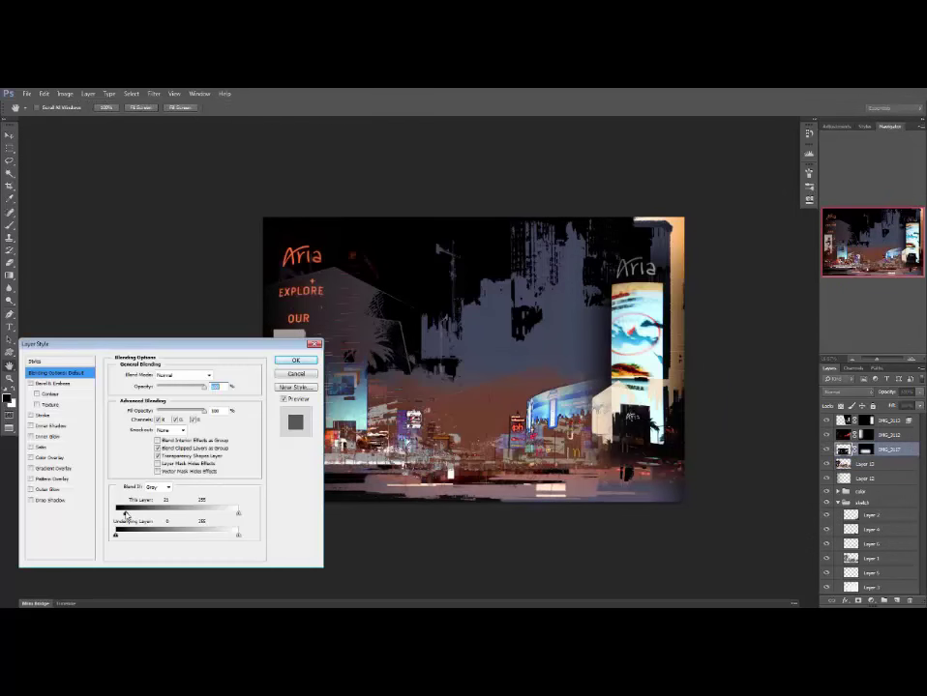
{"action": "key", "text": "Return"}
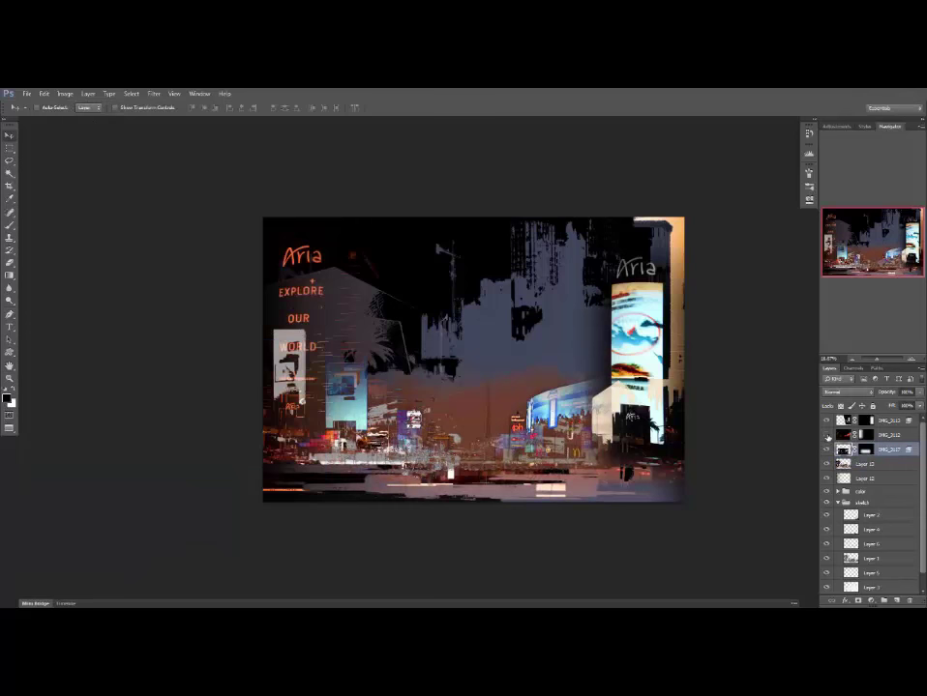
Compare the scene with a photo layer hidden and shown, and review the whole composition full screen.
{"action": "left_click", "coordinate": [827, 421]}
{"action": "left_click", "coordinate": [827, 422]}
{"action": "left_click", "coordinate": [847, 467], "text": "ctrl"}
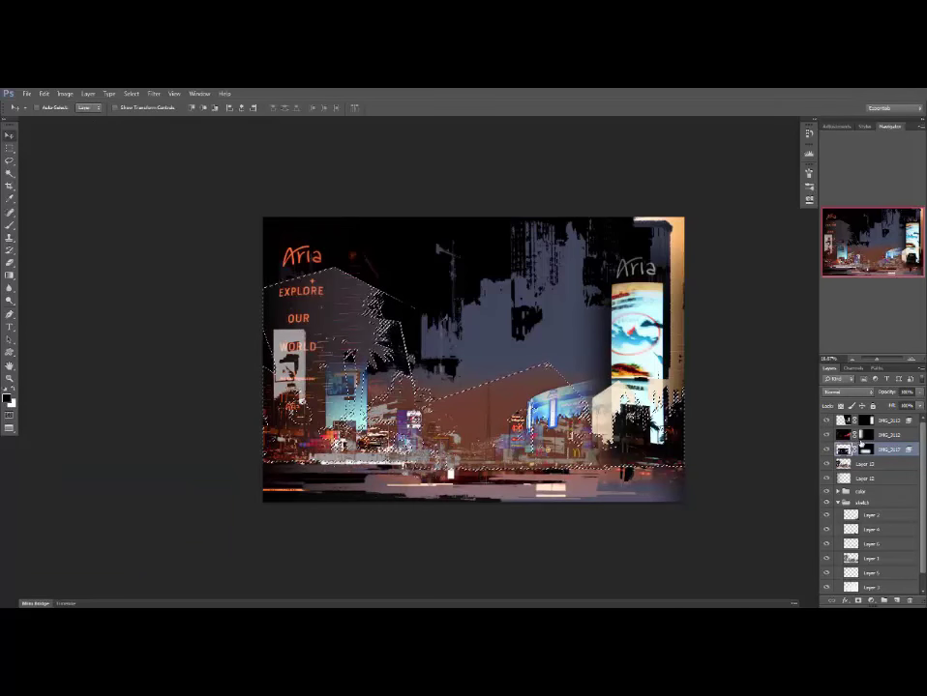
{"action": "key", "text": "ctrl+d"}
{"action": "key", "text": "f"}
{"action": "key", "text": "ctrl+plus"}
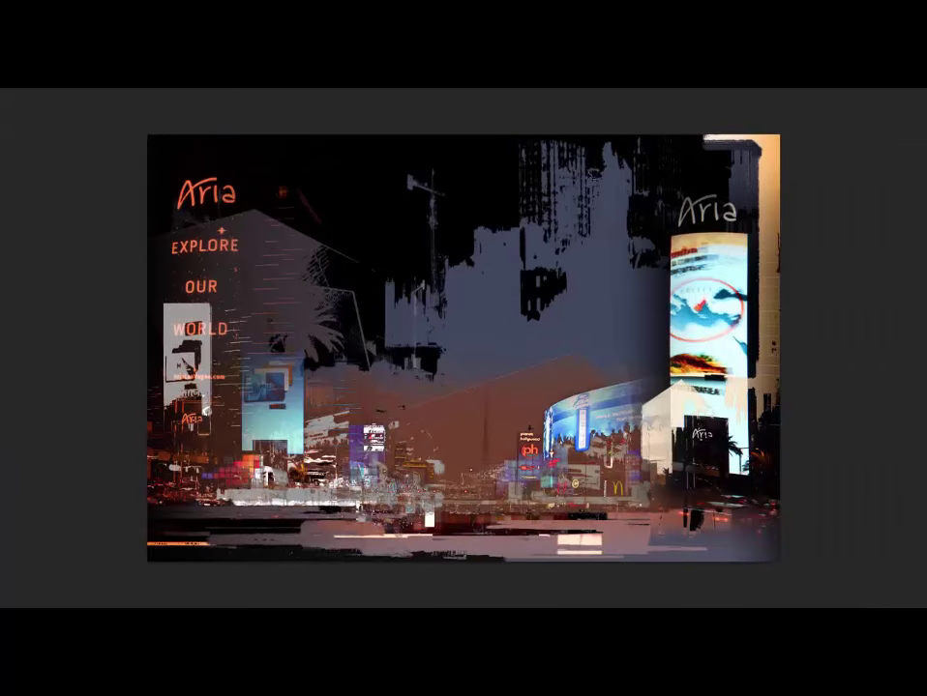
{"action": "key", "text": "ctrl+0"}
{"action": "key", "text": "f"}
{"action": "key", "text": "f"}
{"action": "mouse_move", "coordinate": [581, 450]}
{"action": "left_mouse_down"}
{"action": "mouse_move", "coordinate": [613, 434]}
{"action": "mouse_move", "coordinate": [587, 447]}
{"action": "left_mouse_up"}
Darken the photo layer with the round-logo billboard on the right tower using Levels.
{"action": "left_click", "coordinate": [782, 290], "text": "ctrl"}
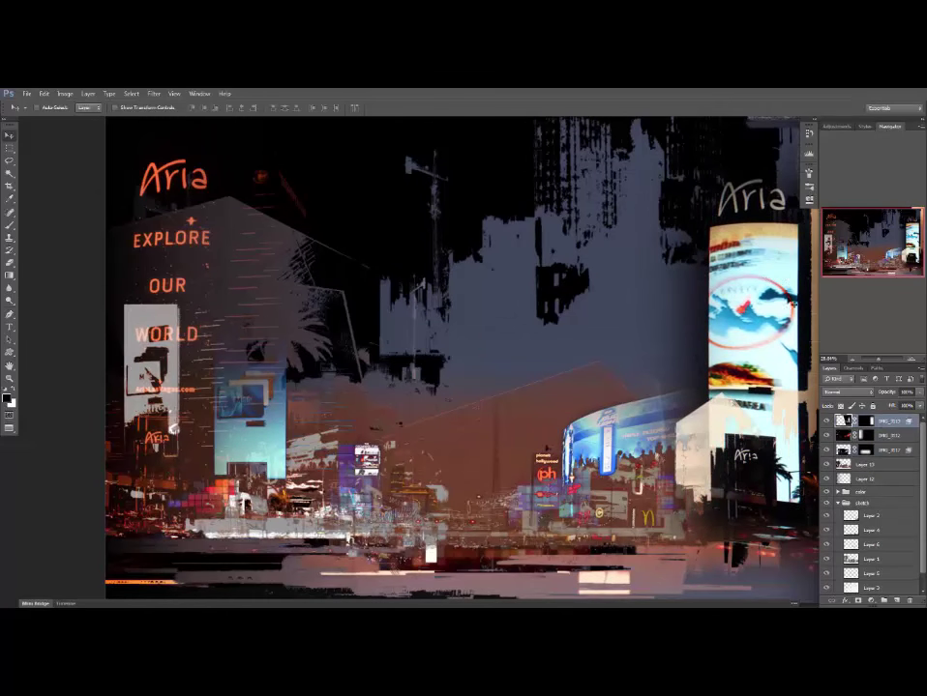
{"action": "key", "text": "ctrl+l"}
{"action": "left_click_drag", "start_coordinate": [773, 178], "coordinate": [522, 304]}
{"action": "left_click_drag", "start_coordinate": [464, 411], "coordinate": [486, 412]}
{"action": "key", "text": "Return"}
Reduce the saturation of the right tower's billboard photo with Hue/Saturation.
{"action": "key", "text": "ctrl+u"}
{"action": "left_click_drag", "start_coordinate": [643, 250], "coordinate": [630, 275]}
{"action": "key", "text": "Return"}
{"action": "key", "text": "v"}
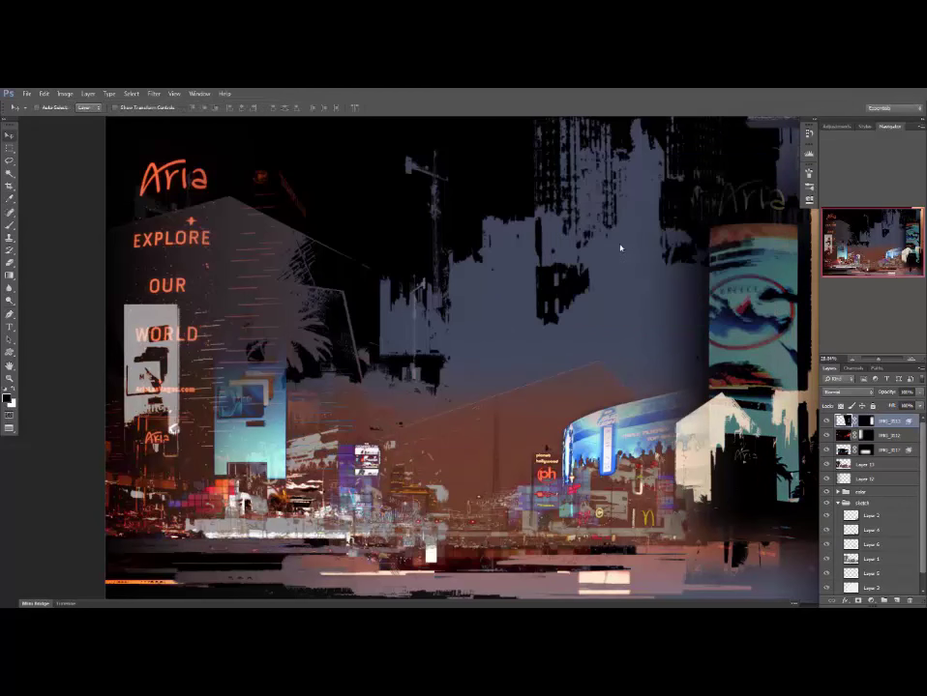
Scale down the "Aria Explore Our World" sign photo and fit it onto the left building's facade.
{"action": "key", "text": "ctrl+minus"}
{"action": "left_click", "coordinate": [286, 264], "text": "ctrl"}
{"action": "key", "text": "ctrl+t"}
{"action": "left_click_drag", "start_coordinate": [669, 224], "coordinate": [614, 258]}
{"action": "left_click_drag", "start_coordinate": [361, 311], "coordinate": [322, 322]}
{"action": "key", "text": "Return"}
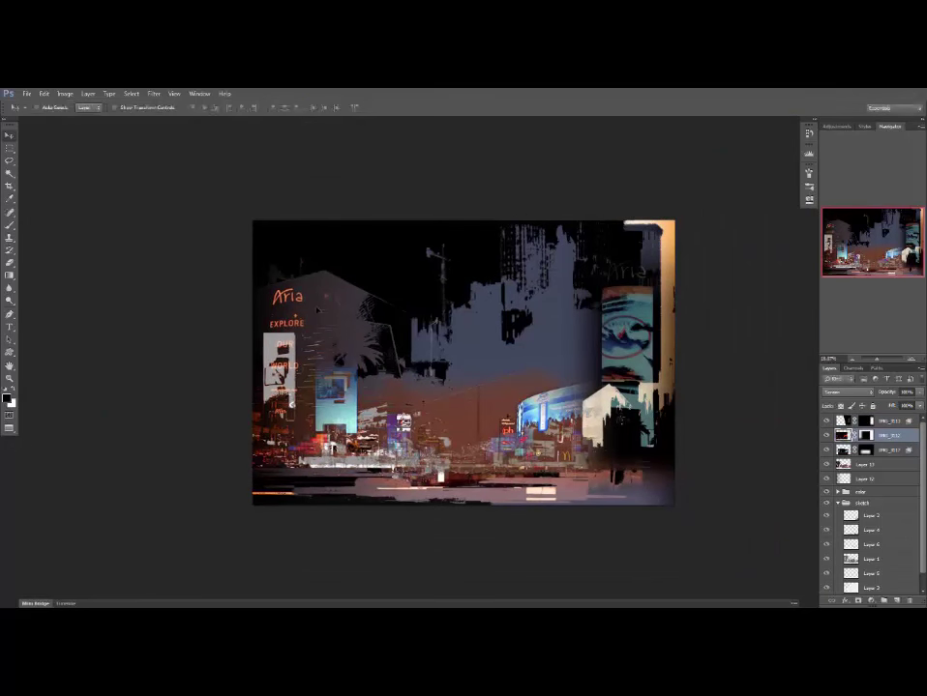
{"action": "key", "text": "f"}
{"action": "key", "text": "ctrl+plus"}
{"action": "key", "text": "ctrl+plus"}
{"action": "key", "text": "Tab"}
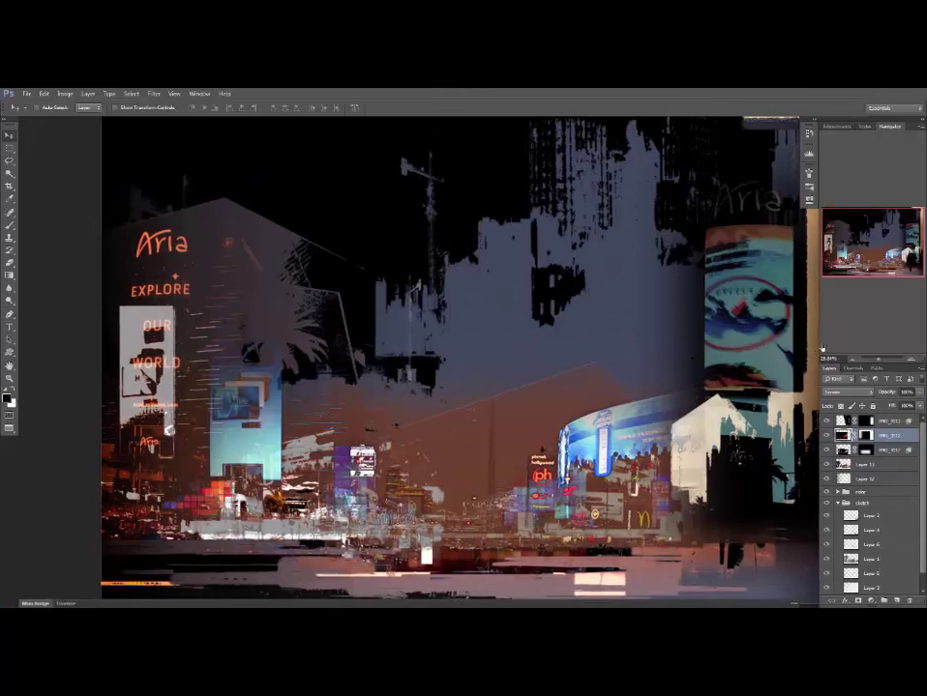
Try to move the teal billboard part of the IMG_3117 photo to another spot, and undo the move.
{"action": "left_click_drag", "start_coordinate": [267, 426], "coordinate": [386, 427]}
{"action": "key", "text": "ctrl+z"}
{"action": "key", "text": "ctrl+z"}
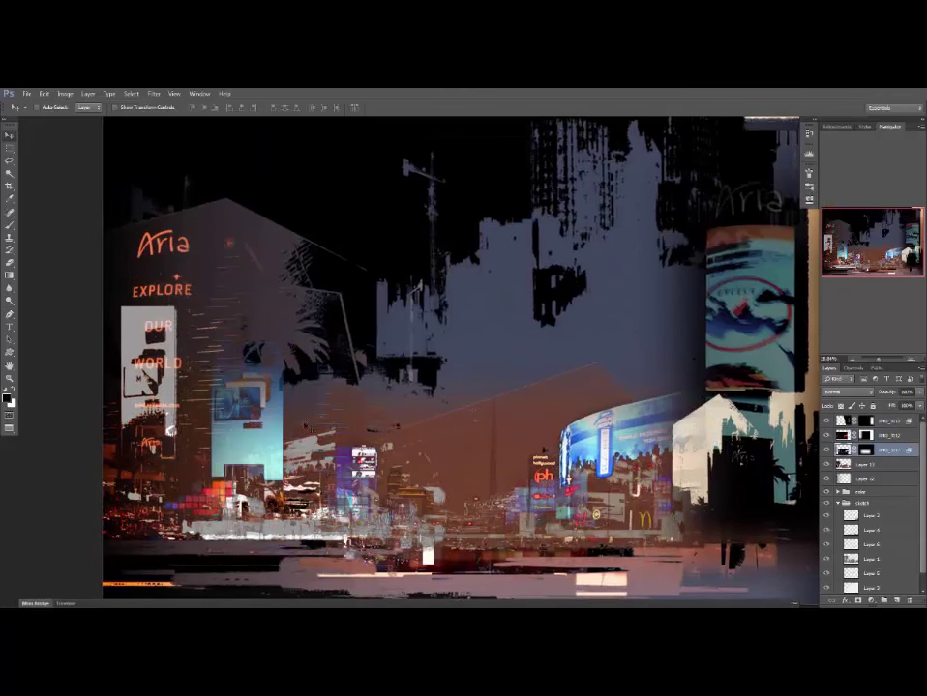
{"action": "key", "text": "v"}
{"action": "left_click_drag", "start_coordinate": [265, 427], "coordinate": [295, 287]}
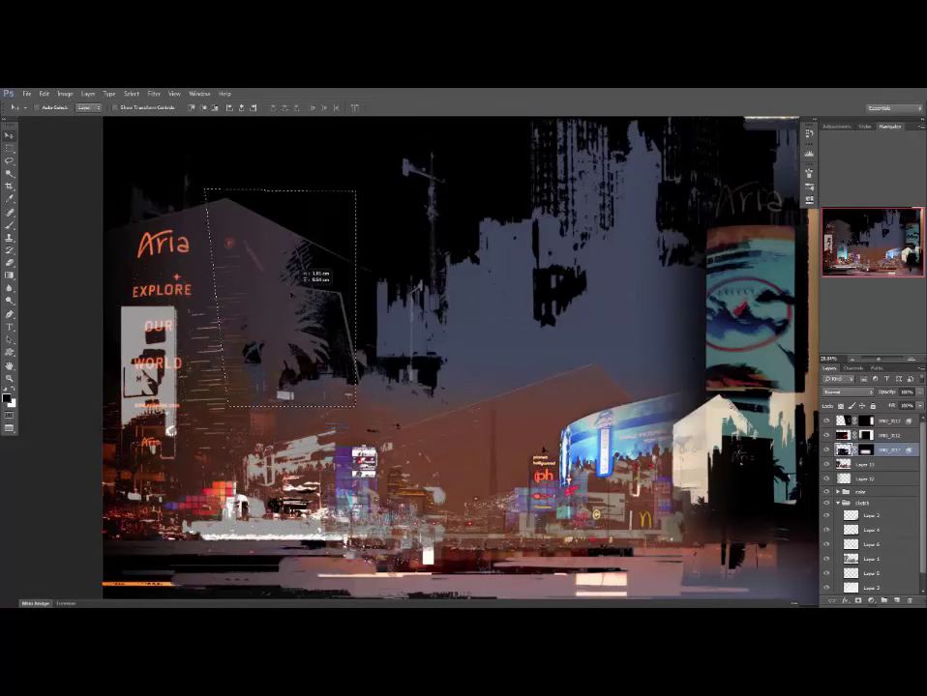
{"action": "key", "text": "ctrl+z"}
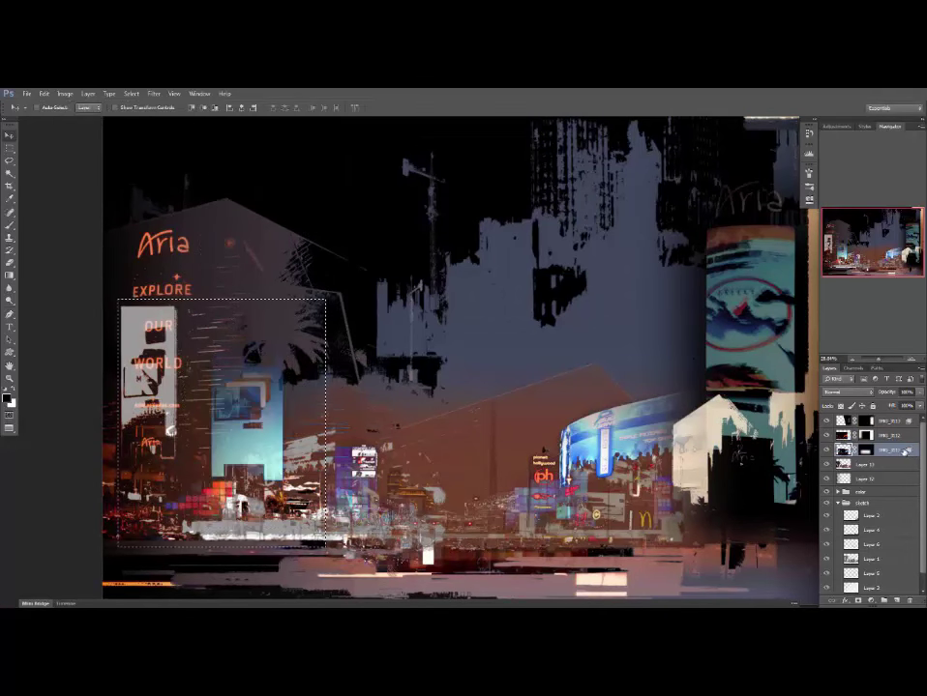
Copy the selected teal billboard area to a new layer, enlarge it, and position it over the area right of the left building.
{"action": "key", "text": "ctrl+j"}
{"action": "left_click_drag", "start_coordinate": [341, 373], "coordinate": [371, 273]}
{"action": "left_click_drag", "start_coordinate": [375, 307], "coordinate": [378, 385]}
{"action": "left_click_drag", "start_coordinate": [359, 358], "coordinate": [399, 380]}
{"action": "key", "text": "ctrl+t"}
{"action": "left_click_drag", "start_coordinate": [386, 462], "coordinate": [411, 480]}
{"action": "key", "text": "Escape"}
{"action": "key", "text": "ctrl+t"}
{"action": "key", "text": "Return"}
{"action": "left_click_drag", "start_coordinate": [339, 341], "coordinate": [355, 355]}
Shift the copied billboard's hue to orange and pink with Hue/Saturation, and place it upright beside the left building.
{"action": "key", "text": "ctrl+u"}
{"action": "left_click_drag", "start_coordinate": [642, 250], "coordinate": [590, 229]}
{"action": "left_click", "coordinate": [738, 180]}
{"action": "mouse_move", "coordinate": [352, 371]}
{"action": "left_mouse_down"}
{"action": "mouse_move", "coordinate": [364, 372]}
{"action": "mouse_move", "coordinate": [376, 350]}
{"action": "left_mouse_up"}
{"action": "left_click_drag", "start_coordinate": [376, 351], "coordinate": [416, 313]}
Sample the billboard's pink and paint streaks with a textured brush that lengthen its two lower legs.
{"action": "key", "text": "e"}
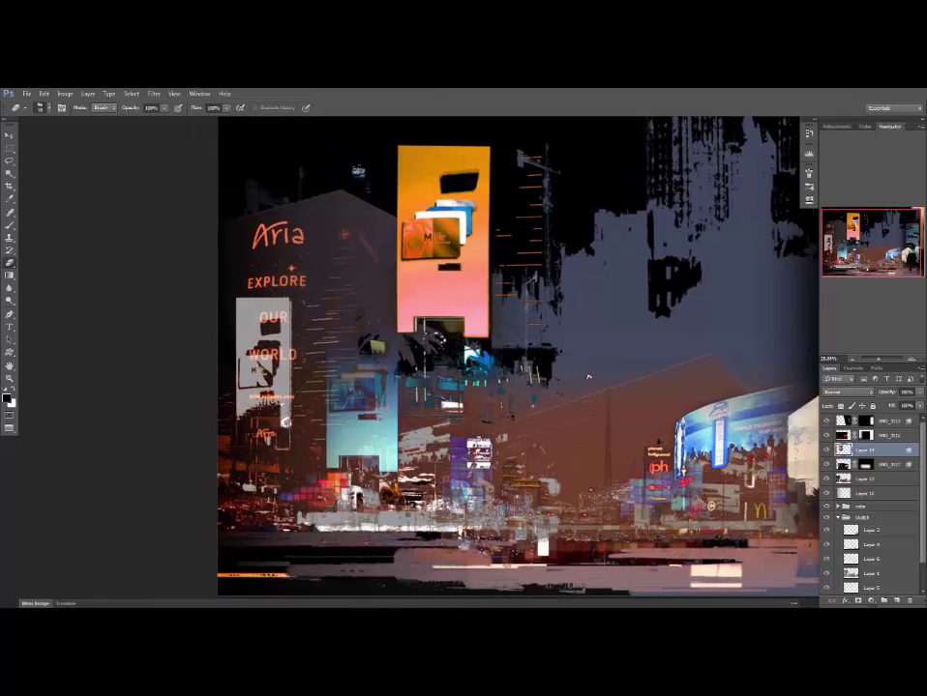
{"action": "right_click", "coordinate": [450, 235]}
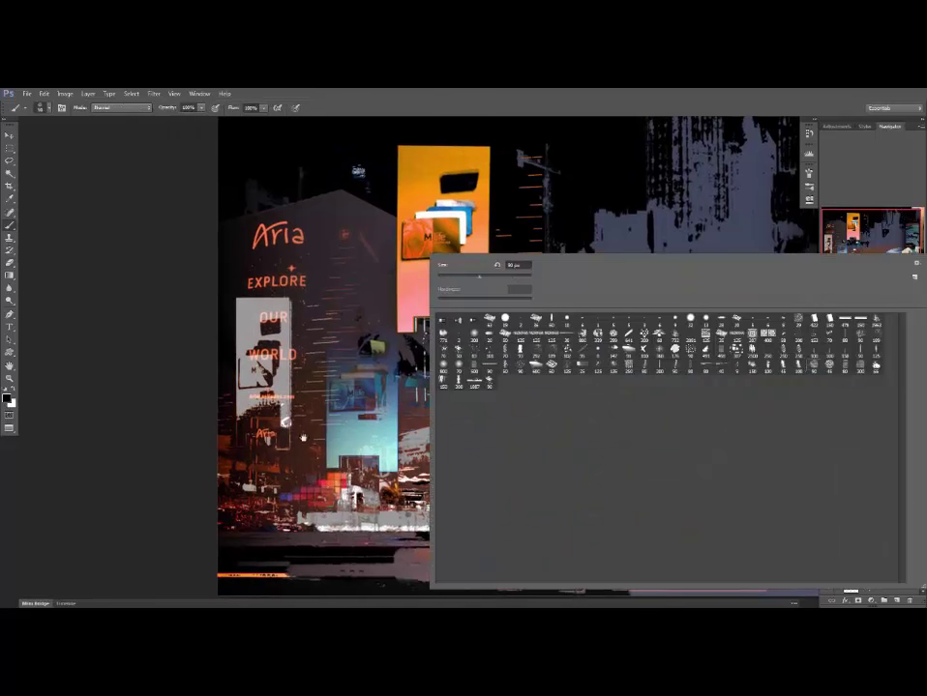
{"action": "left_click", "coordinate": [471, 328], "text": "alt"}
{"action": "left_click_drag", "start_coordinate": [476, 321], "coordinate": [476, 409]}
{"action": "left_click_drag", "start_coordinate": [477, 329], "coordinate": [477, 416]}
{"action": "left_click_drag", "start_coordinate": [403, 299], "coordinate": [403, 422]}
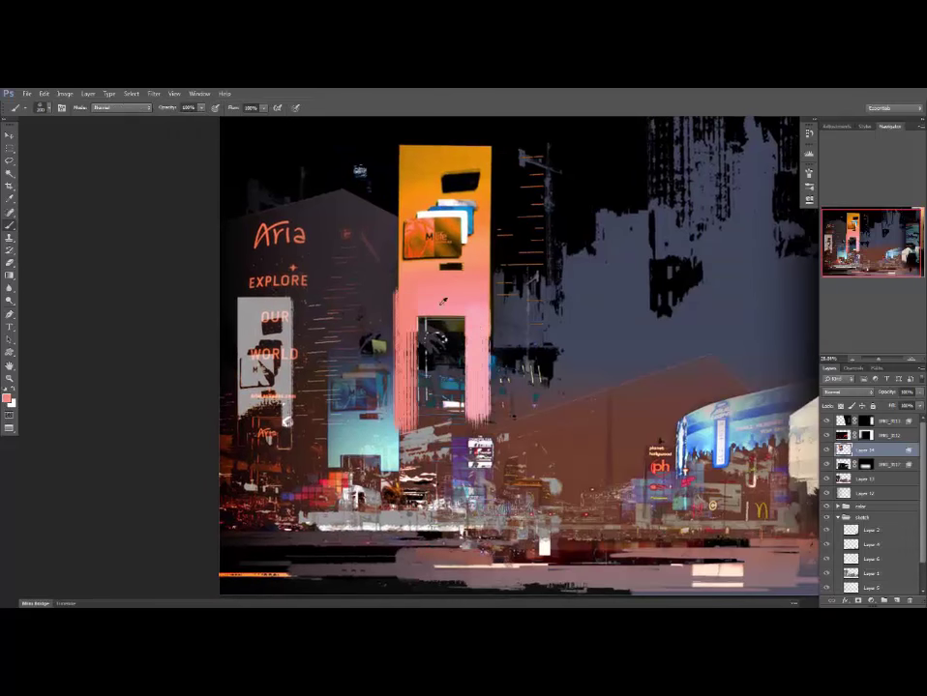
Fill the gap between the billboard's legs with sampled pink streaks, and erase the stray strokes beside it.
{"action": "left_click", "coordinate": [442, 300], "text": "alt"}
{"action": "left_click_drag", "start_coordinate": [426, 315], "coordinate": [495, 315]}
{"action": "left_click_drag", "start_coordinate": [406, 337], "coordinate": [406, 443]}
{"action": "left_click_drag", "start_coordinate": [432, 321], "coordinate": [434, 431]}
{"action": "mouse_move", "coordinate": [448, 322]}
{"action": "left_mouse_down"}
{"action": "mouse_move", "coordinate": [450, 414]}
{"action": "mouse_move", "coordinate": [457, 407]}
{"action": "left_mouse_up"}
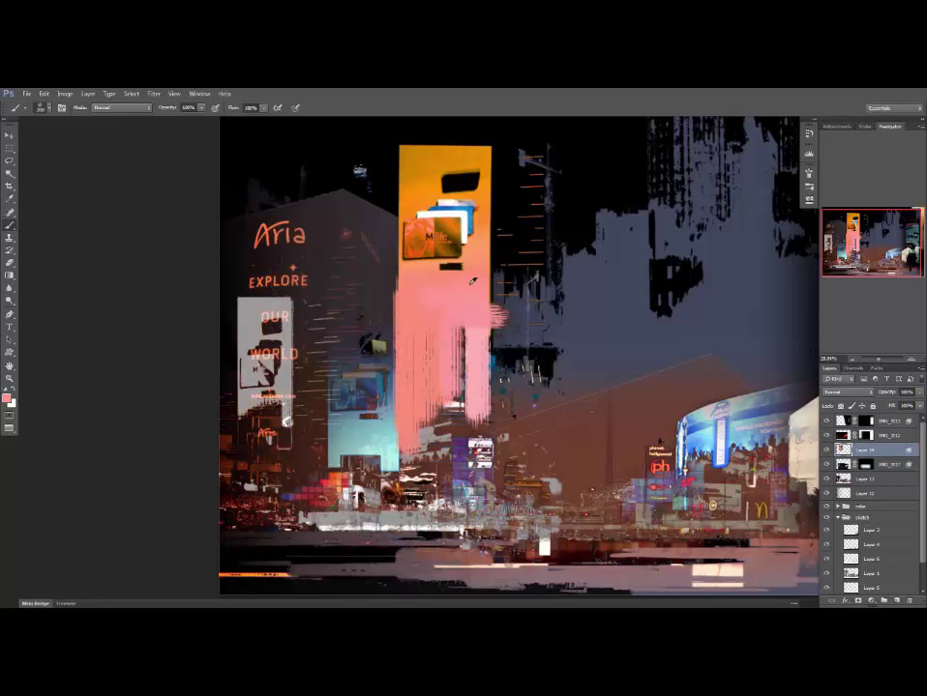
{"action": "left_click_drag", "start_coordinate": [477, 323], "coordinate": [477, 452]}
{"action": "key", "text": "e"}
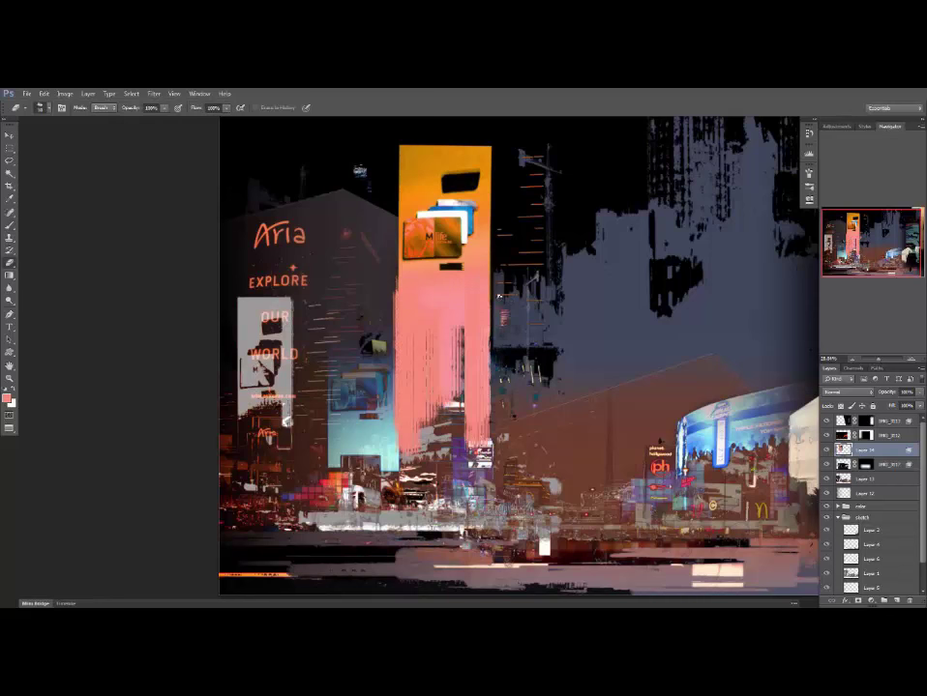
{"action": "left_click_drag", "start_coordinate": [557, 355], "coordinate": [427, 334]}
{"action": "left_click_drag", "start_coordinate": [424, 481], "coordinate": [416, 452]}
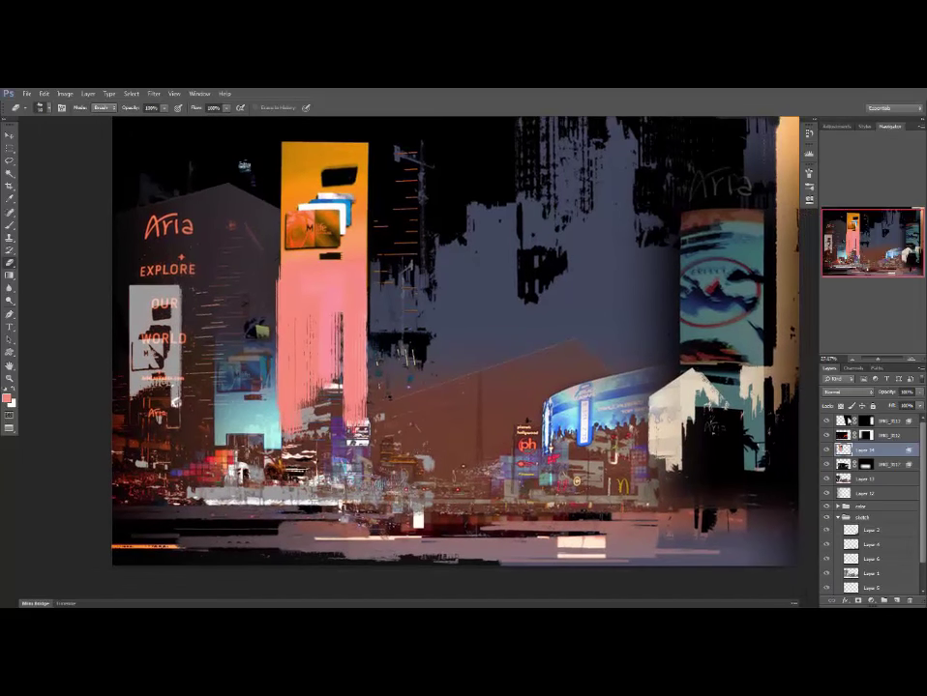
Paste the road photo above Layer 14 and stretch it across the lower edge of the scene.
{"action": "mouse_move", "coordinate": [71, 601]}
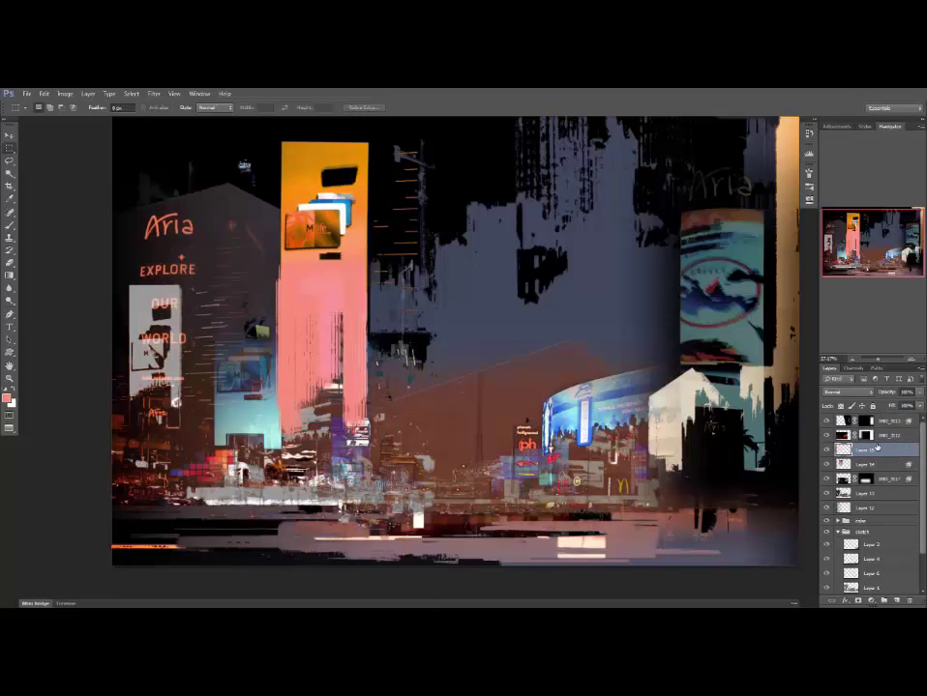
{"action": "key", "text": "ctrl+v"}
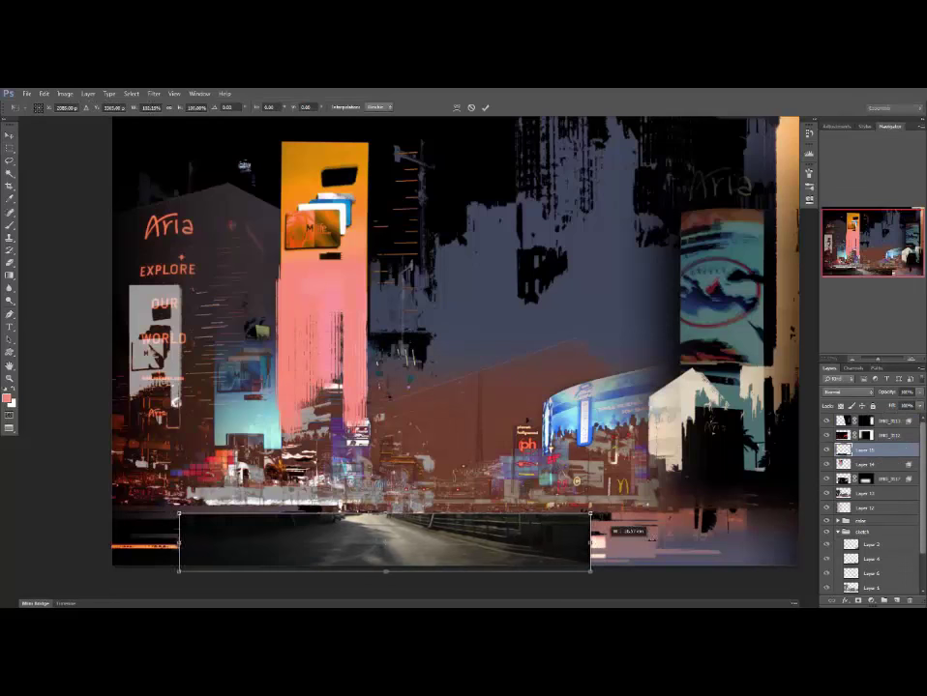
{"action": "key", "text": "ctrl+minus"}
{"action": "left_click_drag", "start_coordinate": [527, 449], "coordinate": [521, 421]}
{"action": "key", "text": "ctrl+t"}
{"action": "left_click_drag", "start_coordinate": [700, 499], "coordinate": [751, 499]}
{"action": "key", "text": "Return"}
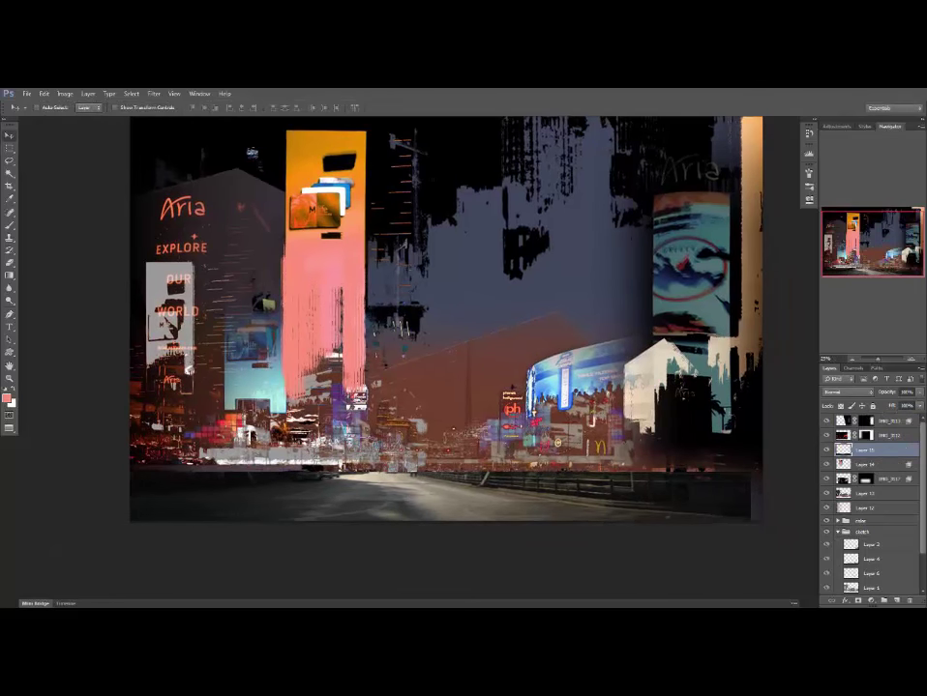
Darken the road photo with Levels and tint its midtones and shadows with Color Balance.
{"action": "key", "text": "ctrl+l"}
{"action": "left_click_drag", "start_coordinate": [463, 413], "coordinate": [475, 413]}
{"action": "left_click", "coordinate": [559, 320]}
{"action": "key", "text": "ctrl+b"}
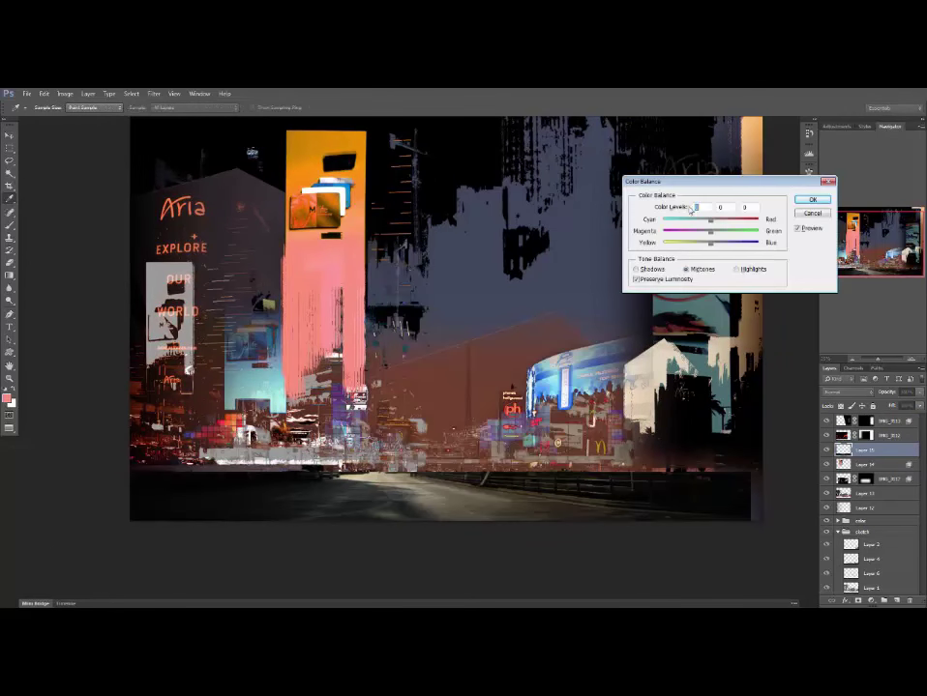
{"action": "left_click_drag", "start_coordinate": [724, 242], "coordinate": [698, 223]}
{"action": "left_click", "coordinate": [667, 270]}
{"action": "key", "text": "Return"}
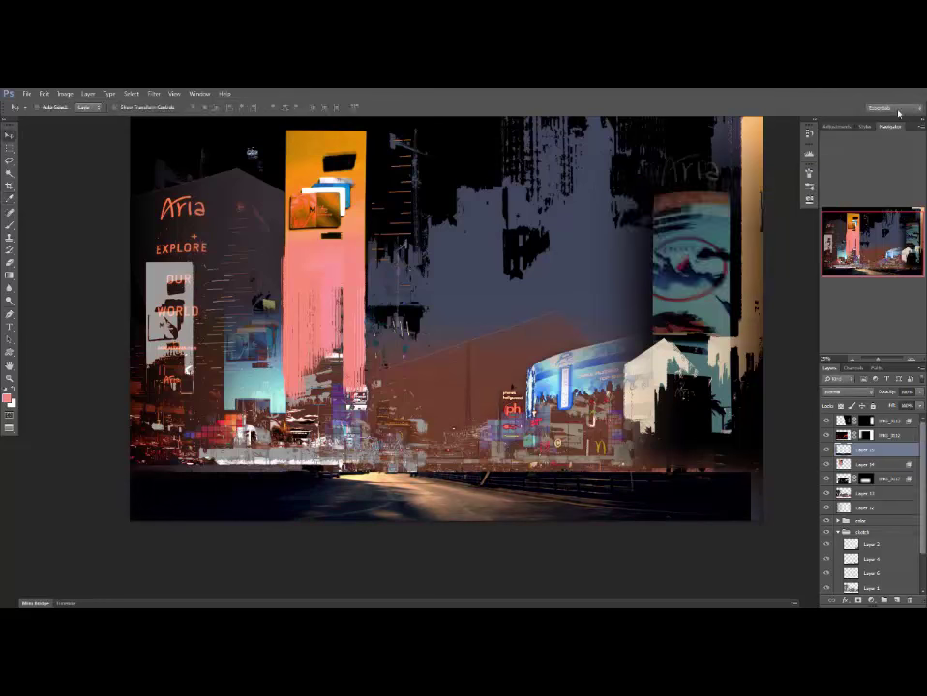
Reduce the road's saturation with Hue/Saturation and shift its colour balance towards red.
{"action": "key", "text": "ctrl+u"}
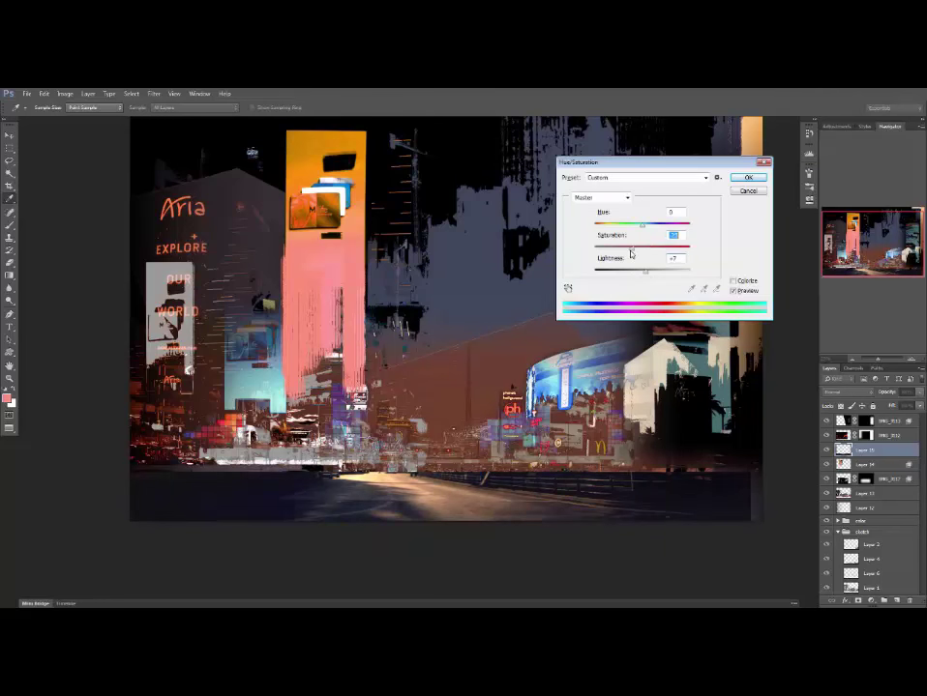
{"action": "key", "text": "Return"}
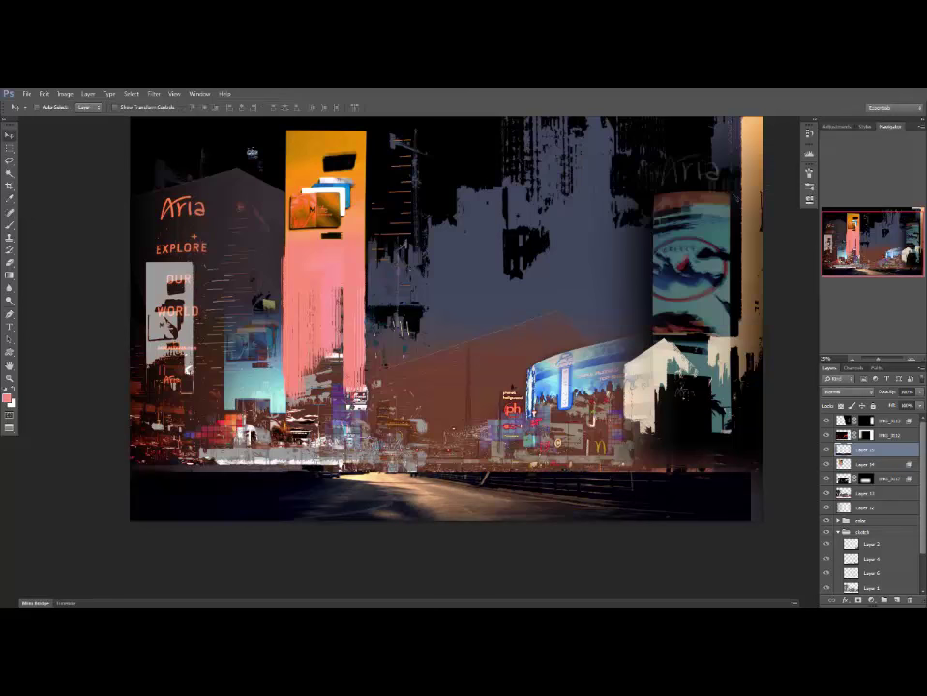
{"action": "key", "text": "ctrl+u"}
{"action": "key", "text": "Return"}
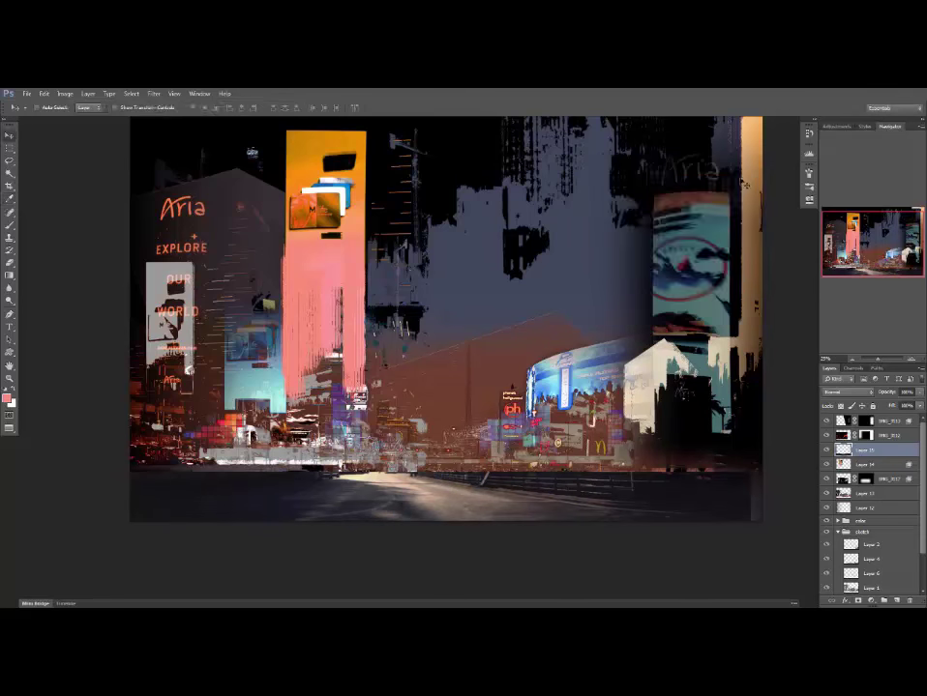
{"action": "key", "text": "ctrl+b"}
{"action": "left_click", "coordinate": [719, 221]}
{"action": "key", "text": "Return"}
Stretch the road photo beyond the canvas's right edge and compare the scene with it hidden and shown.
{"action": "key", "text": "ctrl+t"}
{"action": "left_click_drag", "start_coordinate": [750, 500], "coordinate": [780, 500]}
{"action": "key", "text": "ctrl+minus"}
{"action": "key", "text": "Return"}
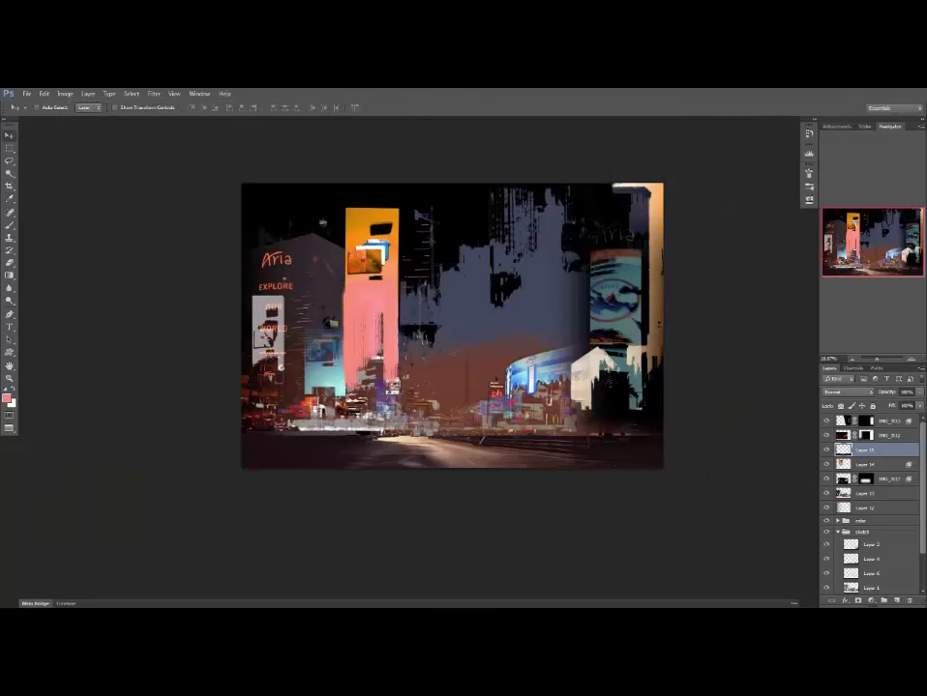
{"action": "left_click", "coordinate": [826, 451]}
{"action": "left_click", "coordinate": [826, 450]}
Blend the road into the painting by raising the Underlying Layer black limit in its Blend If options.
{"action": "double_click", "coordinate": [914, 454]}
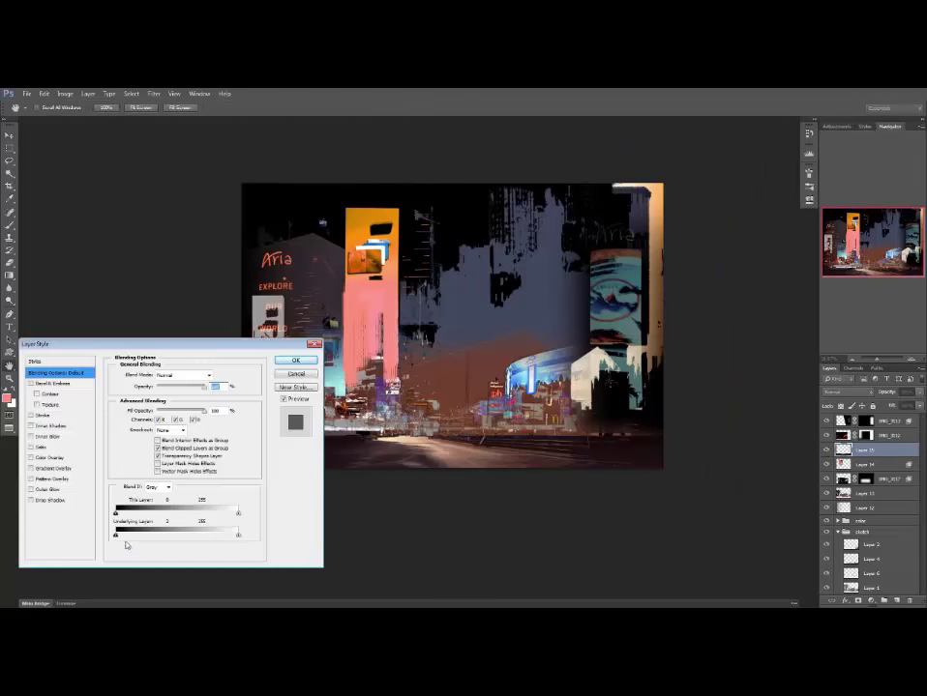
{"action": "left_click_drag", "start_coordinate": [117, 537], "coordinate": [171, 538]}
{"action": "left_click_drag", "start_coordinate": [219, 346], "coordinate": [141, 349]}
{"action": "left_click", "coordinate": [215, 361]}
Shift the road layer left, and stretch its selected right end to cover the canvas's lower-right corner.
{"action": "left_click_drag", "start_coordinate": [387, 429], "coordinate": [342, 417]}
{"action": "left_click_drag", "start_coordinate": [400, 417], "coordinate": [403, 418]}
{"action": "key", "text": "m"}
{"action": "left_click_drag", "start_coordinate": [595, 410], "coordinate": [685, 481]}
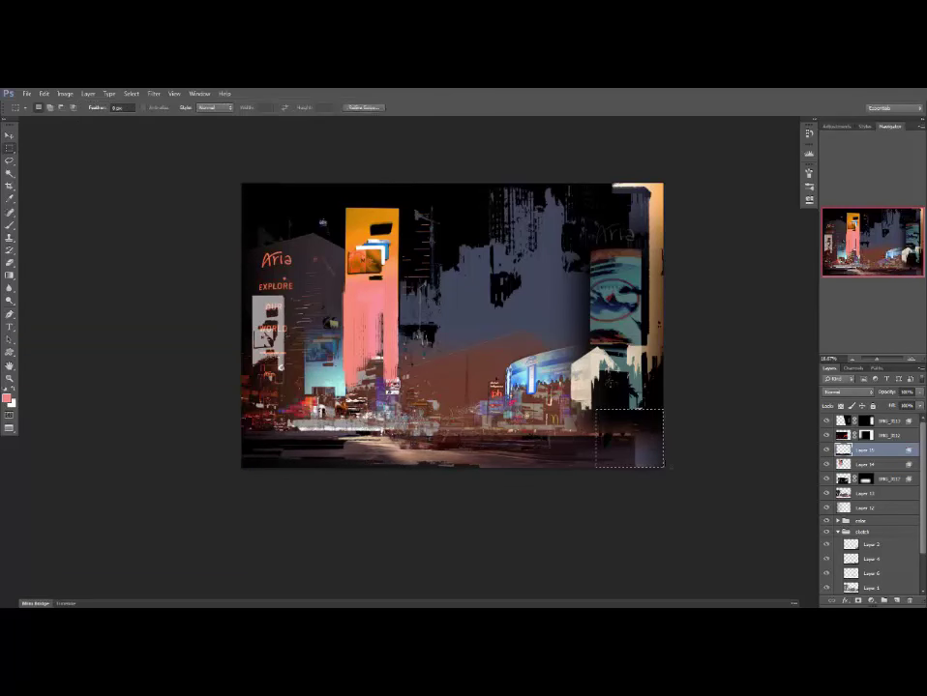
{"action": "key", "text": "ctrl+t"}
{"action": "left_click_drag", "start_coordinate": [664, 439], "coordinate": [778, 439]}
{"action": "key", "text": "Return"}
{"action": "key", "text": "ctrl+d"}
Fade the road layer's lower-left corner with a black gradient on its layer mask.
{"action": "key", "text": "g"}
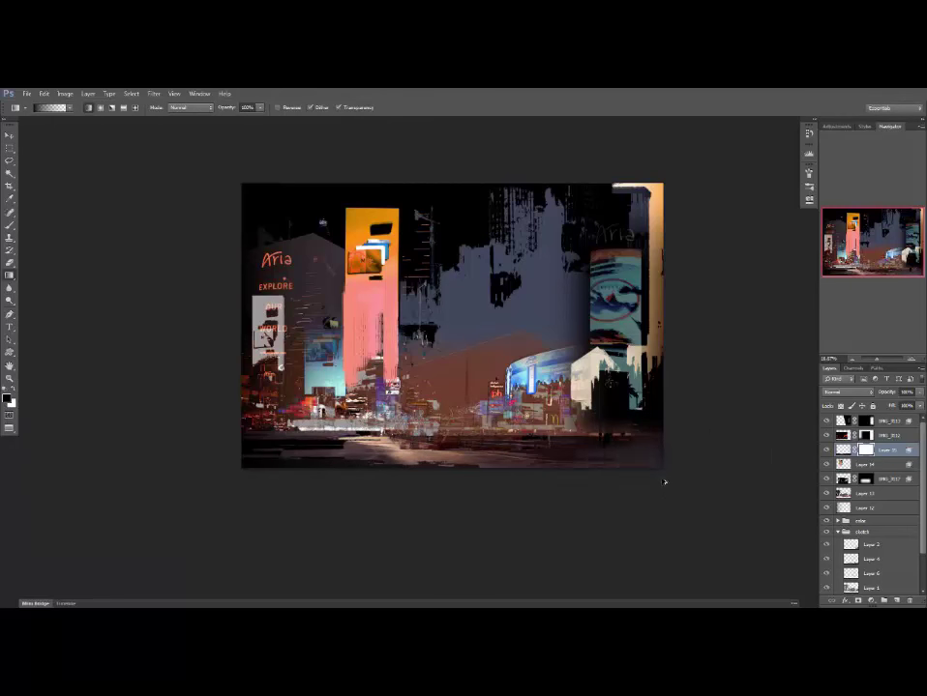
{"action": "left_click_drag", "start_coordinate": [229, 496], "coordinate": [293, 433]}
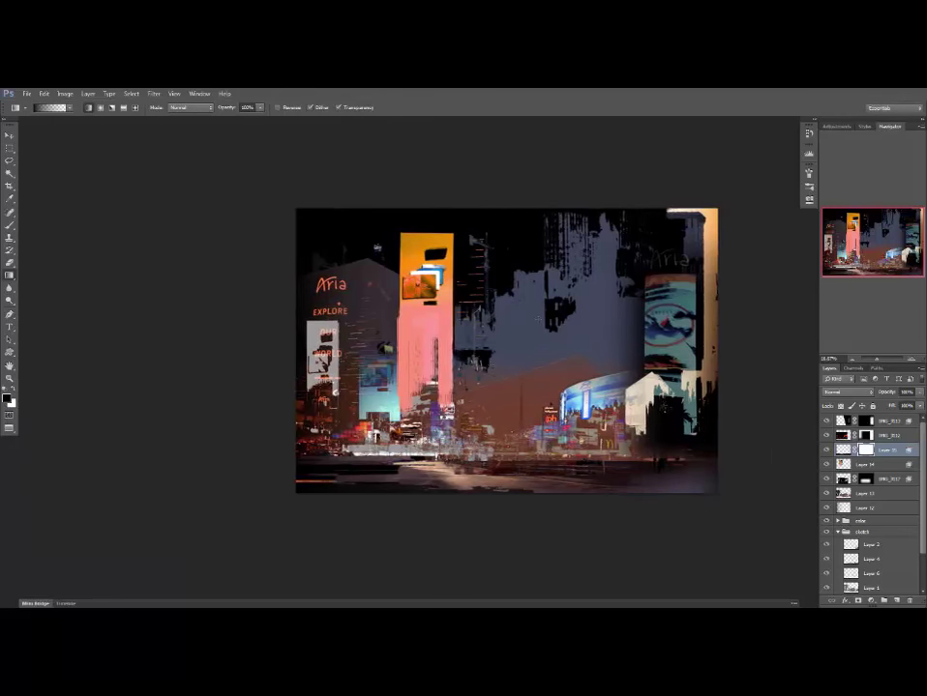
Review the composition with the blended road full screen at several zoom levels.
{"action": "key", "text": "f"}
{"action": "key", "text": "ctrl+1"}
{"action": "key", "text": "ctrl+minus"}
{"action": "key", "text": "ctrl+minus"}
{"action": "key", "text": "ctrl+minus"}
{"action": "key", "text": "ctrl+minus"}
{"action": "key", "text": "f"}
{"action": "key", "text": "f"}
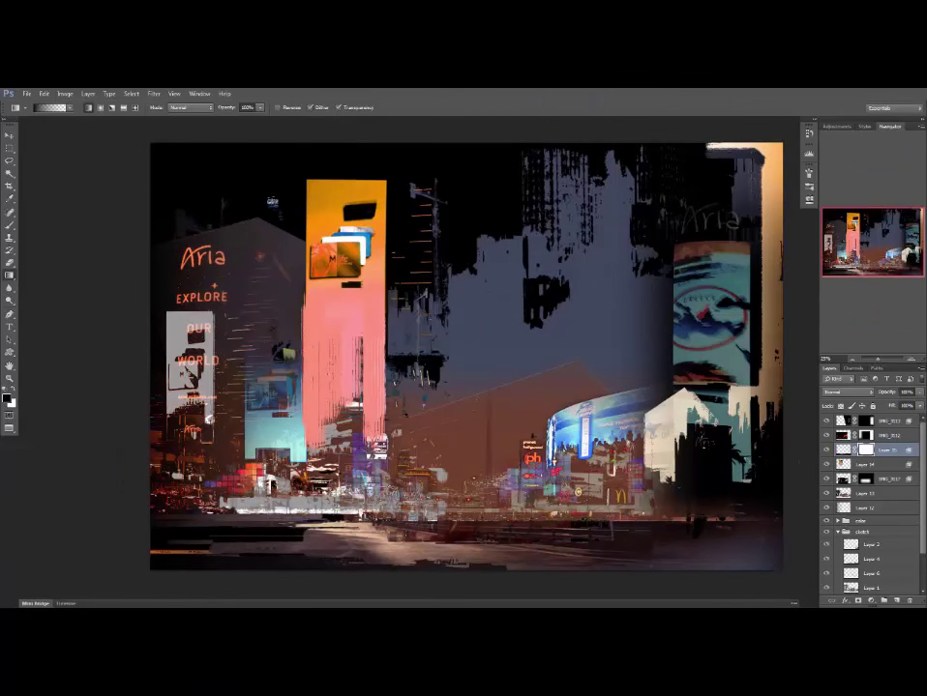
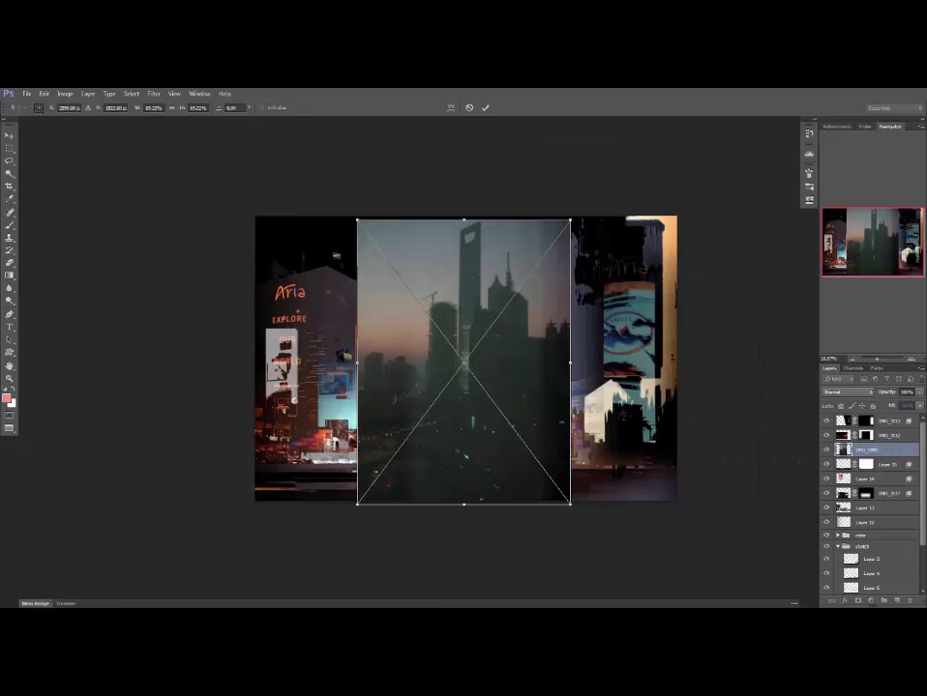
Place the dusk skyline photo IMG_0998 in the middle of the scene and blend its tones through the layer's blending options.
{"action": "key", "text": "Return"}
{"action": "right_click", "coordinate": [745, 223]}
{"action": "left_click", "coordinate": [672, 397]}
{"action": "left_click", "coordinate": [466, 279]}
{"action": "right_click", "coordinate": [859, 448]}
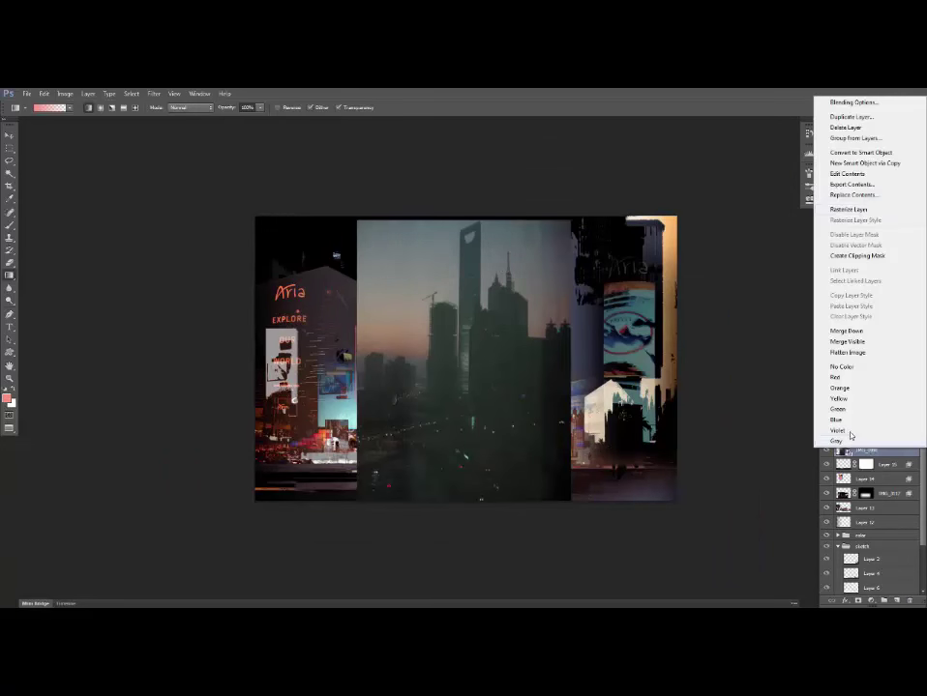
{"action": "left_click", "coordinate": [907, 453]}
{"action": "key", "text": "ctrl+minus"}
{"action": "double_click", "coordinate": [907, 453]}
{"action": "left_click_drag", "start_coordinate": [554, 186], "coordinate": [834, 326]}
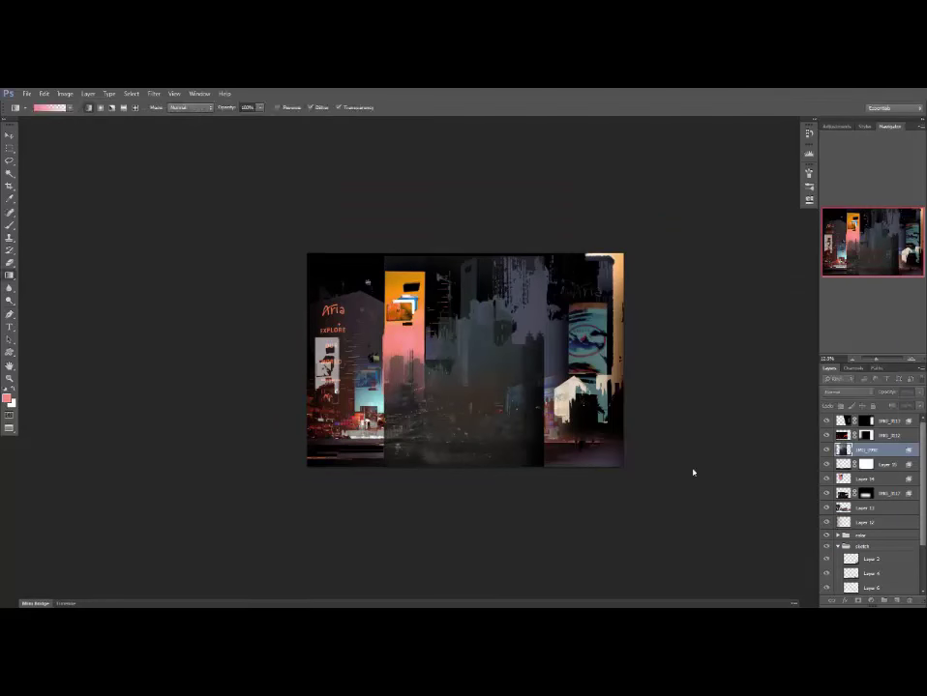
Reposition the IMG_0998 skyline photo over the scene's centre-right and merge it with a new blank layer to flatten its blending.
{"action": "mouse_move", "coordinate": [694, 474]}
{"action": "left_mouse_down"}
{"action": "mouse_move", "coordinate": [556, 371]}
{"action": "mouse_move", "coordinate": [556, 383]}
{"action": "left_mouse_up"}
{"action": "left_click", "coordinate": [909, 601]}
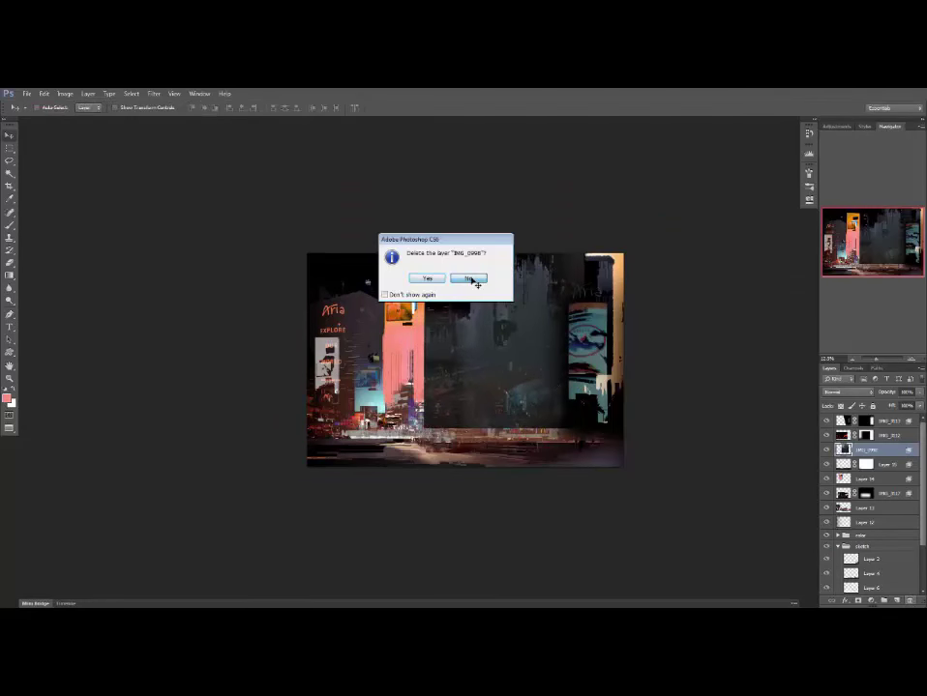
{"action": "left_click", "coordinate": [471, 279]}
{"action": "left_click", "coordinate": [896, 600]}
{"action": "left_click", "coordinate": [892, 468], "text": "shift"}
{"action": "key", "text": "ctrl+e"}
{"action": "left_click_drag", "start_coordinate": [543, 331], "coordinate": [560, 342]}
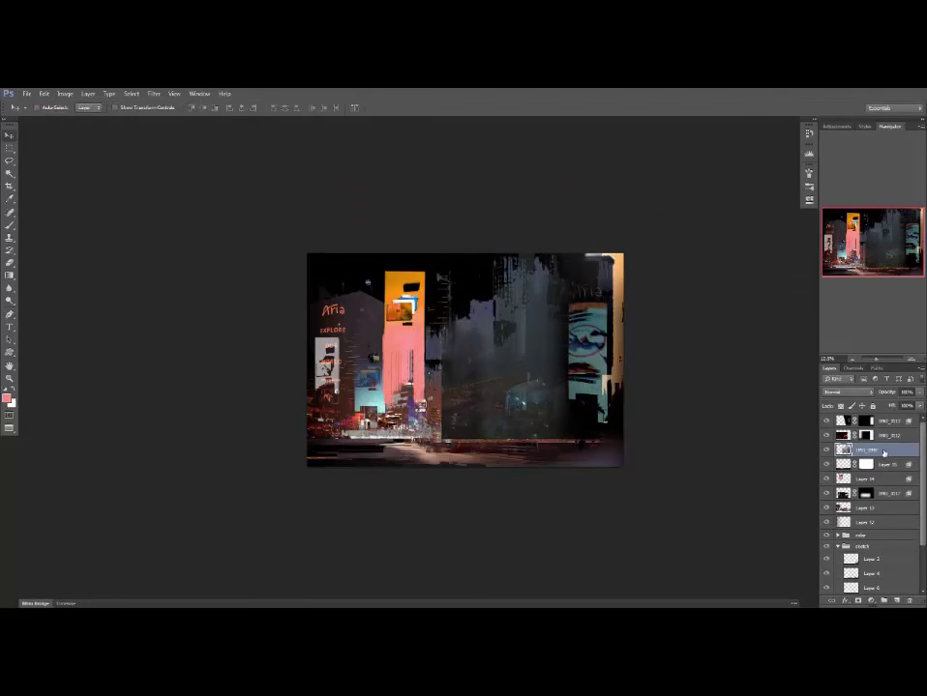
Duplicate the flattened skyline layer, merge the copies, and shift the midtones towards cyan and blue with Color Balance.
{"action": "left_click_drag", "start_coordinate": [883, 453], "coordinate": [883, 529]}
{"action": "left_click_drag", "start_coordinate": [868, 444], "coordinate": [868, 443]}
{"action": "key", "text": "ctrl+j"}
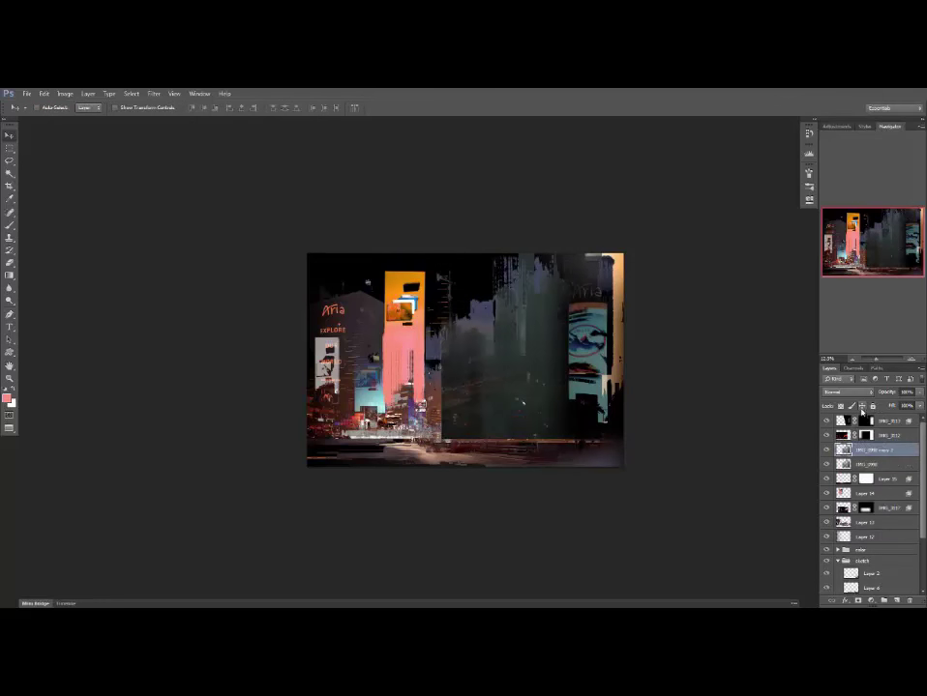
{"action": "key", "text": "ctrl+j"}
{"action": "left_click", "coordinate": [875, 482], "text": "shift"}
{"action": "key", "text": "ctrl+e"}
{"action": "key", "text": "ctrl+b"}
{"action": "left_click_drag", "start_coordinate": [711, 245], "coordinate": [726, 248]}
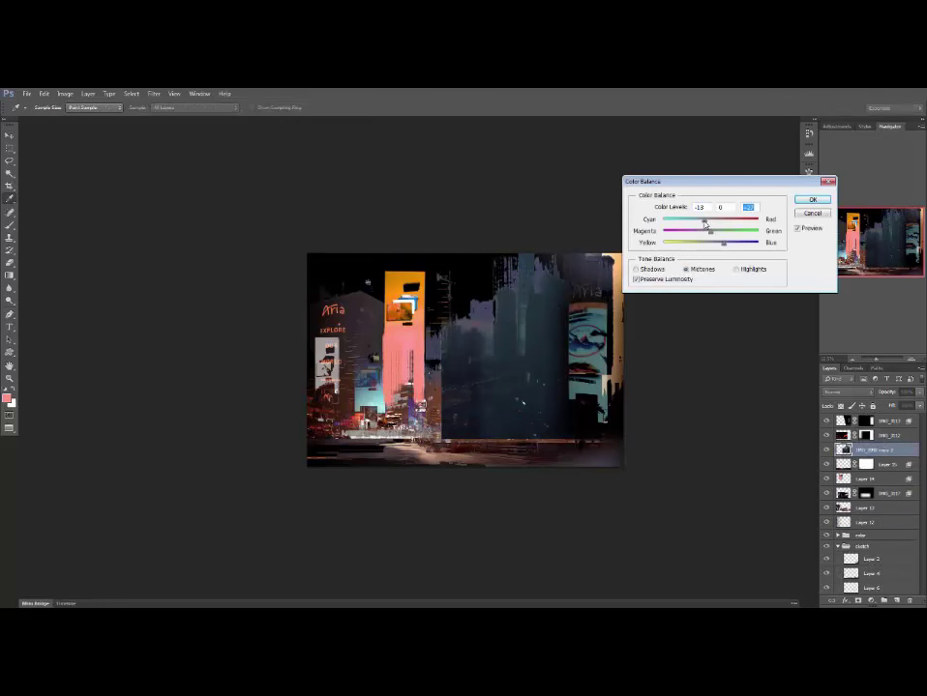
{"action": "left_click", "coordinate": [813, 200]}
Stretch the skyline layer wider and taller past the canvas's upper-right corner, and lighten its dark tones with Levels.
{"action": "key", "text": "ctrl+t"}
{"action": "left_click_drag", "start_coordinate": [602, 333], "coordinate": [644, 332]}
{"action": "left_click_drag", "start_coordinate": [617, 226], "coordinate": [615, 203]}
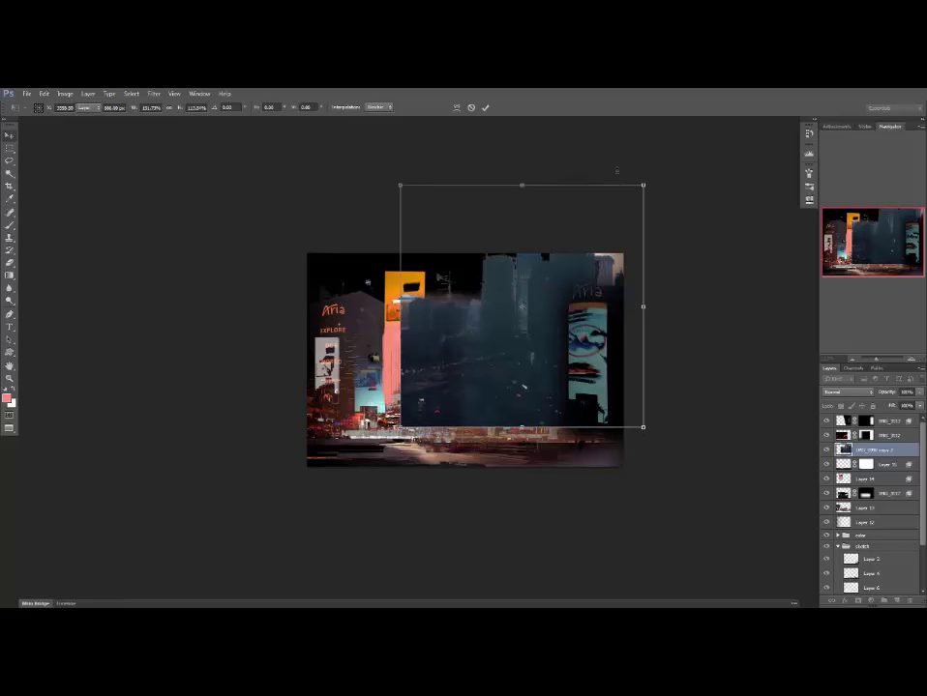
{"action": "key", "text": "Return"}
{"action": "key", "text": "ctrl+l"}
{"action": "left_click_drag", "start_coordinate": [403, 453], "coordinate": [417, 454]}
{"action": "key", "text": "Return"}
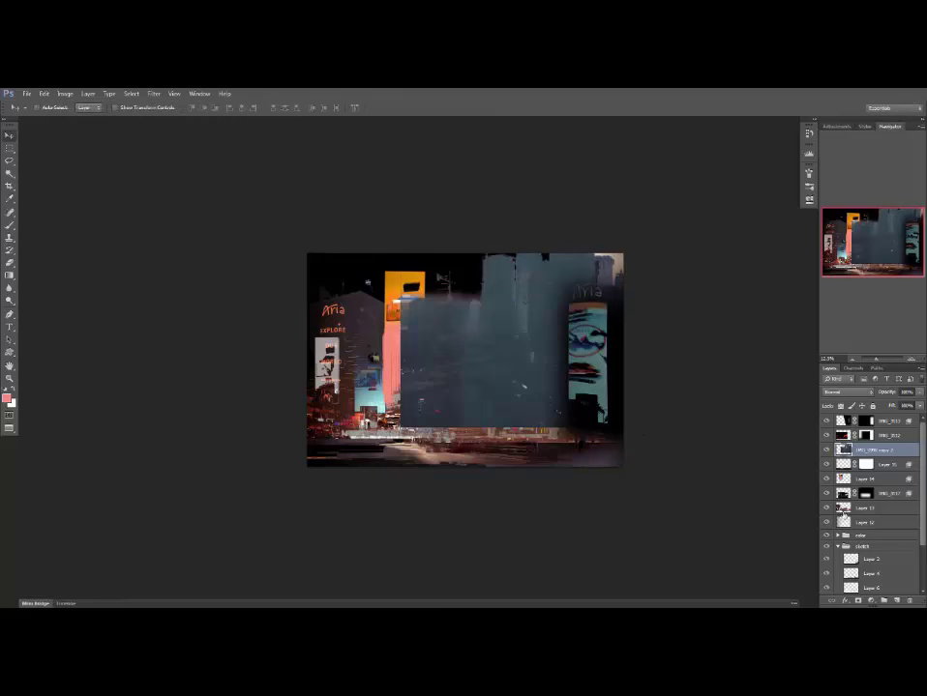
Mask the skyline layer, fade its edges with black gradients from several sides, and move the layer up.
{"action": "left_click", "coordinate": [857, 600]}
{"action": "key", "text": "g"}
{"action": "left_click_drag", "start_coordinate": [496, 435], "coordinate": [493, 339]}
{"action": "left_click_drag", "start_coordinate": [571, 435], "coordinate": [532, 373]}
{"action": "left_click_drag", "start_coordinate": [392, 333], "coordinate": [474, 333]}
{"action": "left_click_drag", "start_coordinate": [569, 223], "coordinate": [561, 295]}
{"action": "key", "text": "v"}
{"action": "left_click_drag", "start_coordinate": [558, 385], "coordinate": [558, 360]}
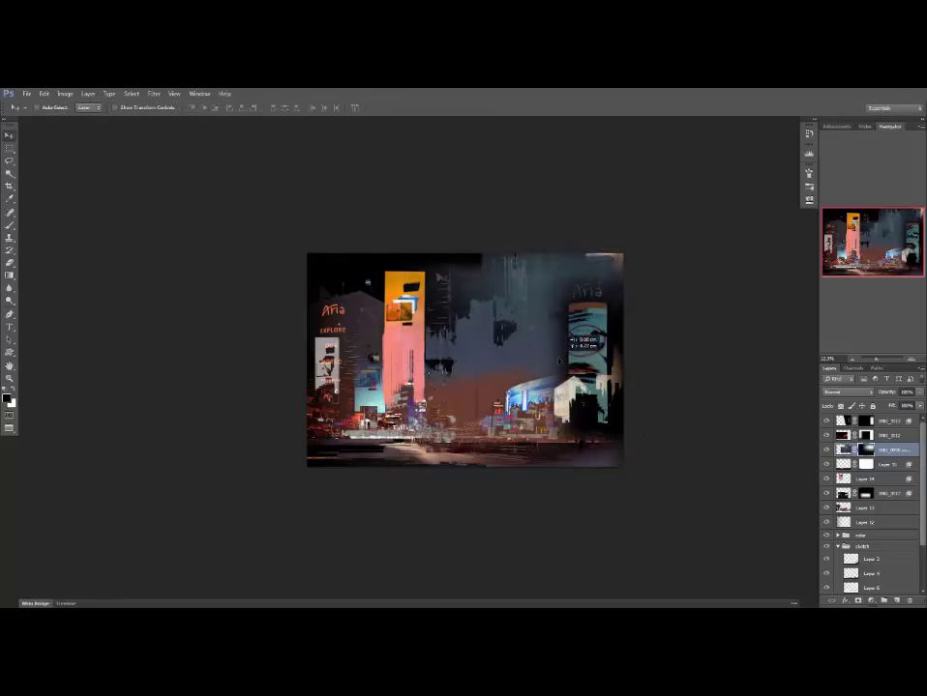
Check the composition full screen, duplicate Layer 13, and darken the copy by lowering its white output level in Levels.
{"action": "key", "text": "f"}
{"action": "key", "text": "f"}
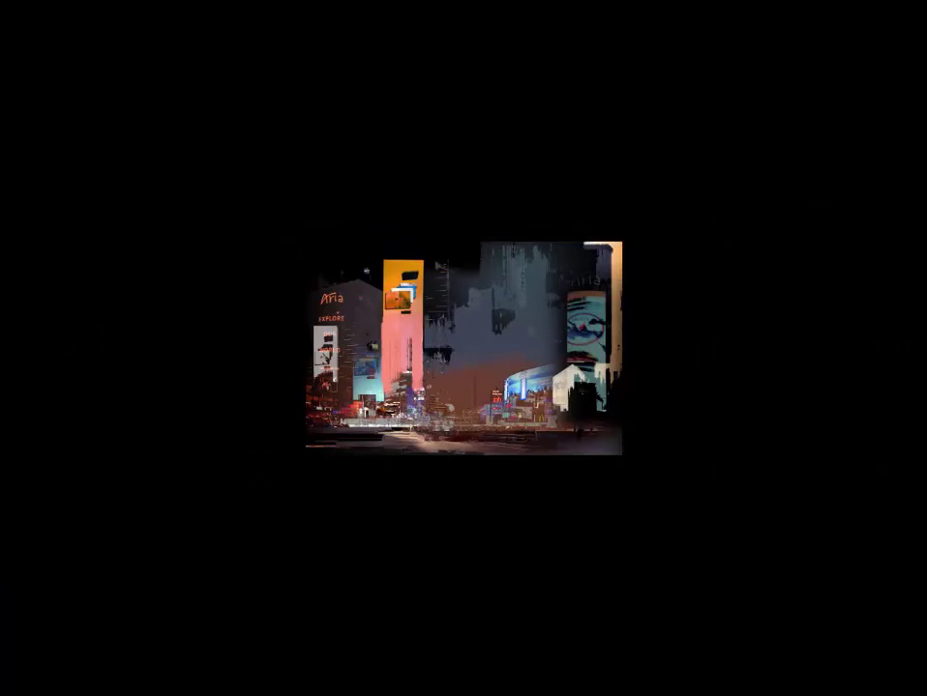
{"action": "key", "text": "f"}
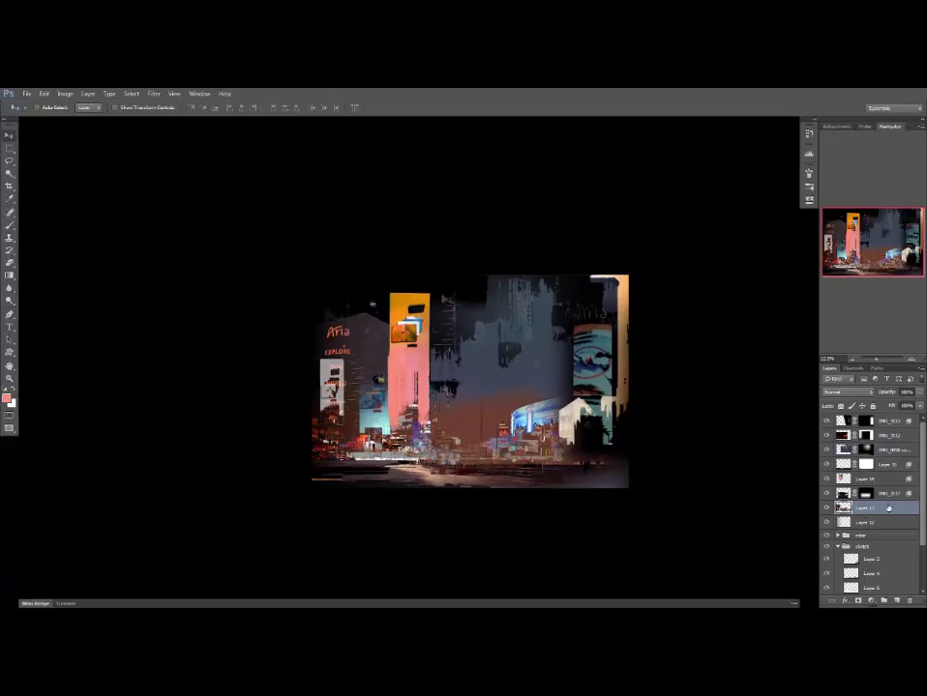
{"action": "key", "text": "ctrl+l"}
{"action": "left_click_drag", "start_coordinate": [521, 300], "coordinate": [763, 226]}
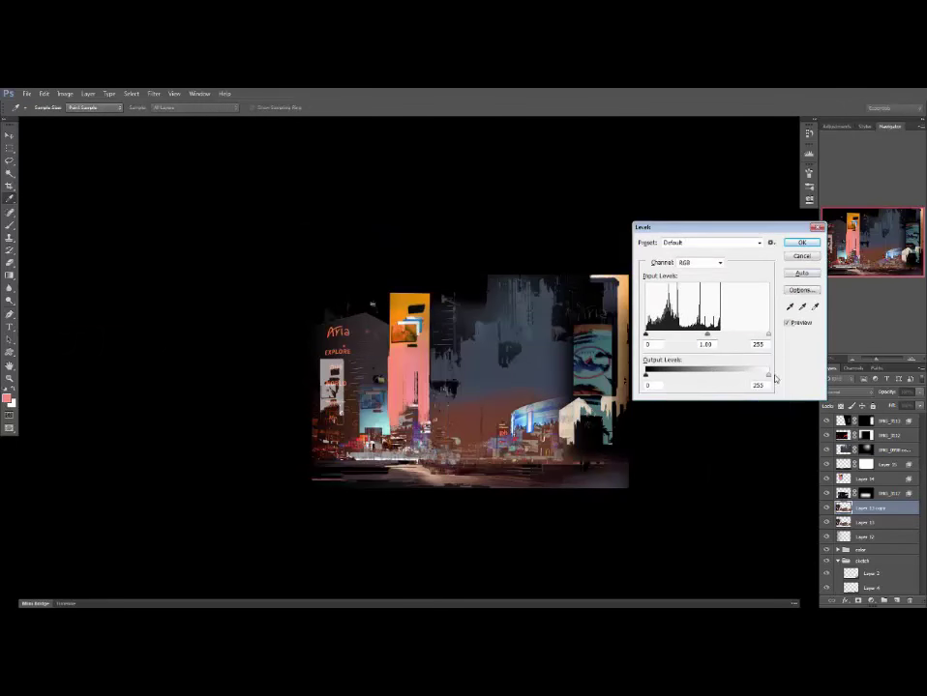
{"action": "left_click_drag", "start_coordinate": [767, 375], "coordinate": [675, 376]}
{"action": "key", "text": "Return"}
Add a mask to the darkened Layer 13 copy and fade its lower part with an upward black gradient.
{"action": "left_click", "coordinate": [858, 601]}
{"action": "key", "text": "g"}
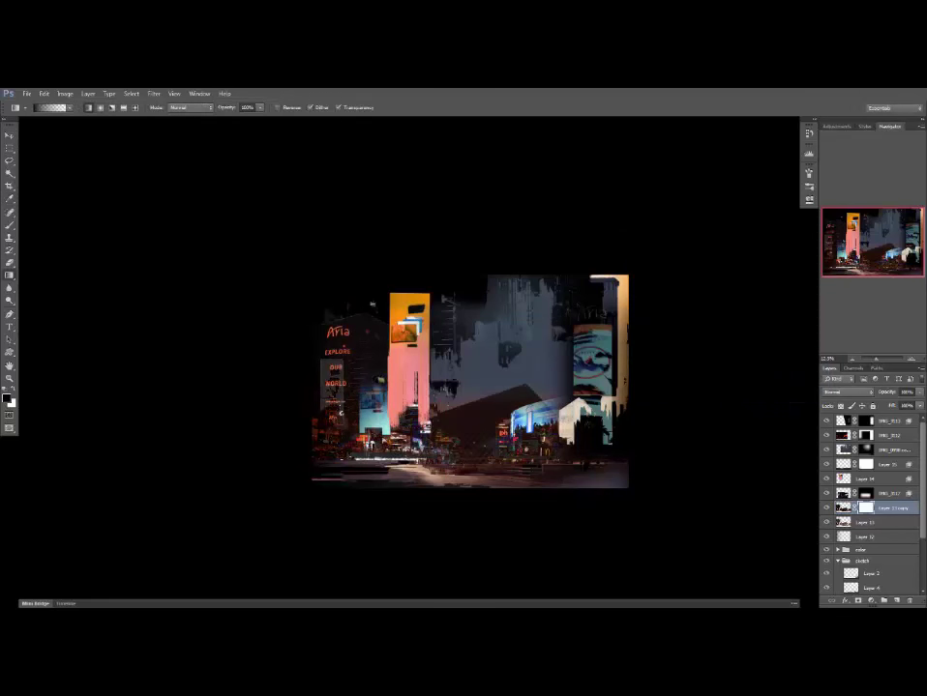
{"action": "left_click_drag", "start_coordinate": [497, 489], "coordinate": [497, 425]}
{"action": "key", "text": "v"}
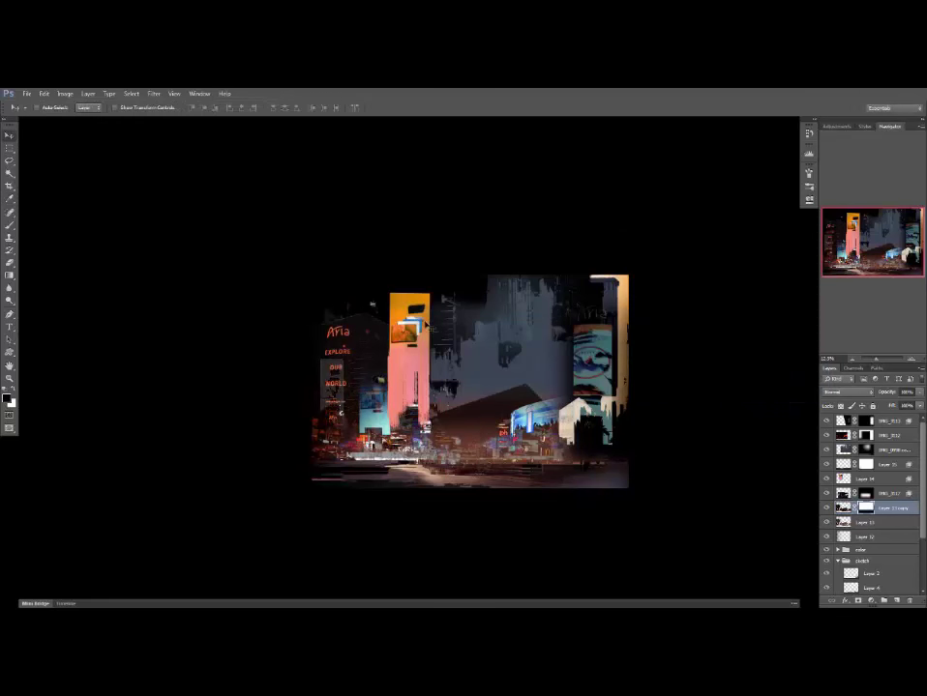
{"action": "left_click_drag", "start_coordinate": [431, 308], "coordinate": [441, 306]}
{"action": "key", "text": "ctrl+z"}
{"action": "key", "text": "e"}
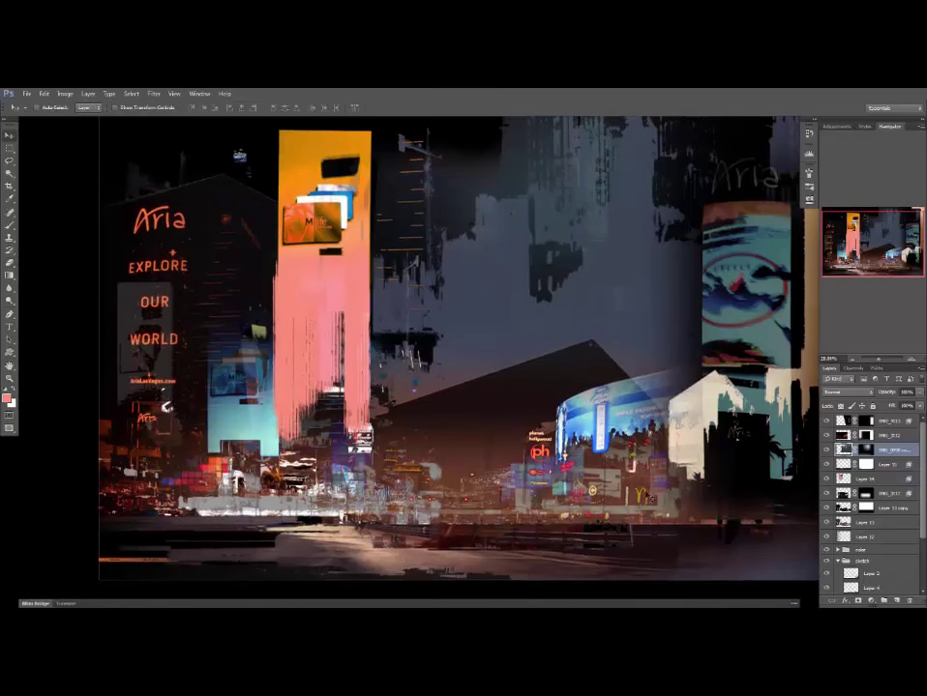
Add a Curves adjustment layer on top of the stack and pull the curve down to darken the whole picture.
{"action": "key", "text": "e"}
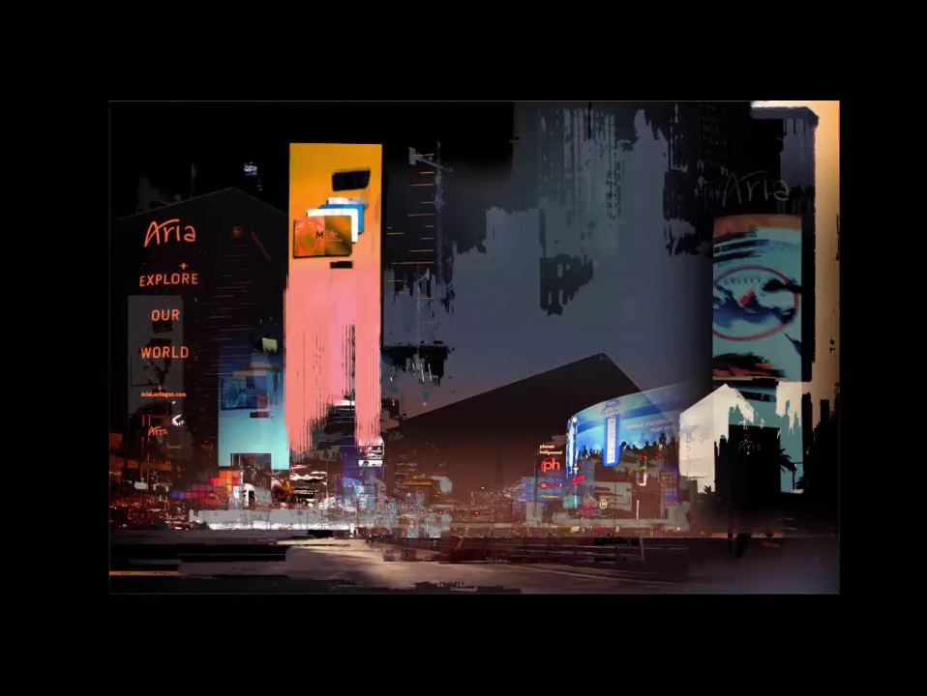
{"action": "key", "text": "F10"}
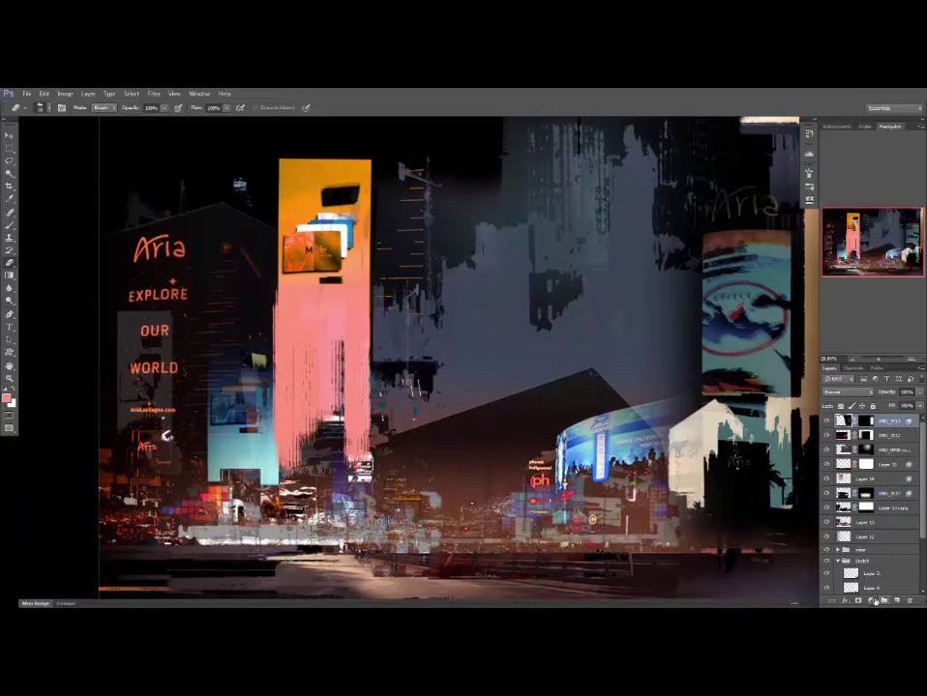
{"action": "left_click", "coordinate": [868, 600]}
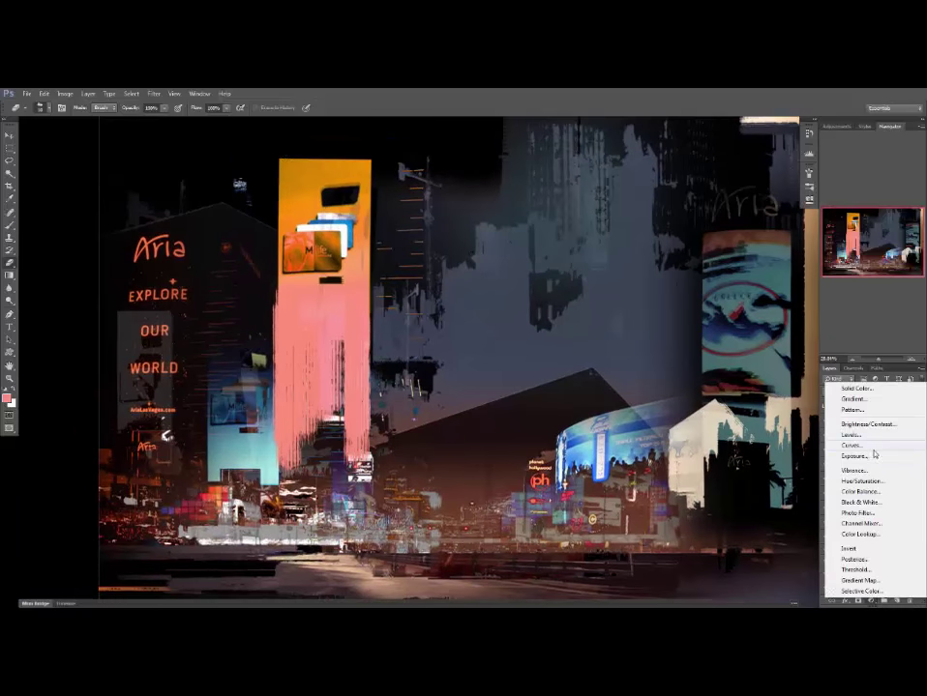
{"action": "left_click", "coordinate": [849, 444]}
{"action": "left_click_drag", "start_coordinate": [783, 220], "coordinate": [783, 230]}
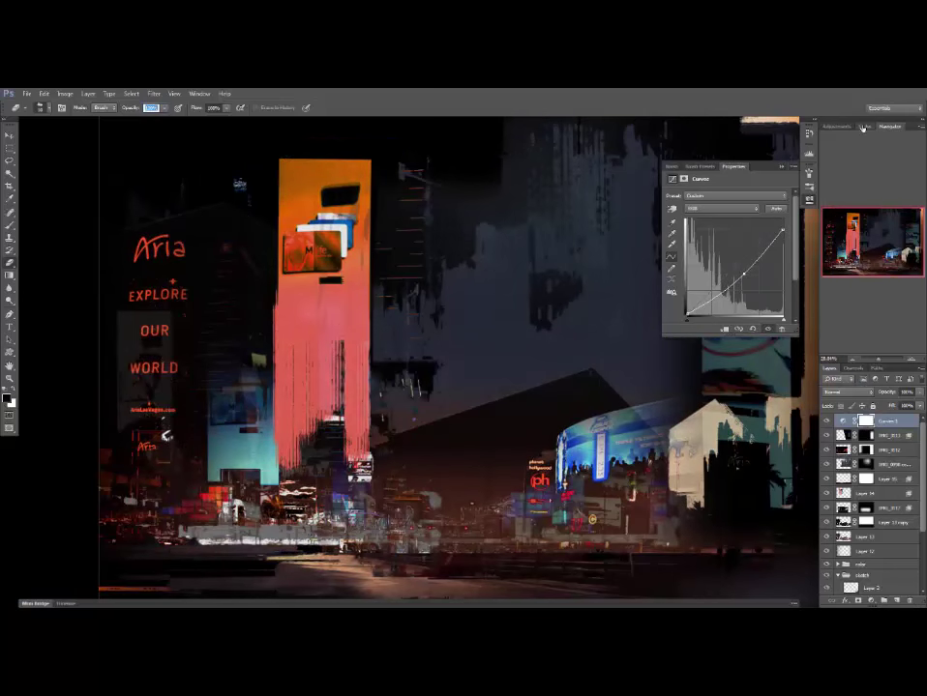
Invert the Curves layer's mask and add a white gradient so the darkening only affects the top of the picture.
{"action": "key", "text": "ctrl+minus"}
{"action": "key", "text": "ctrl+minus"}
{"action": "left_click", "coordinate": [867, 423]}
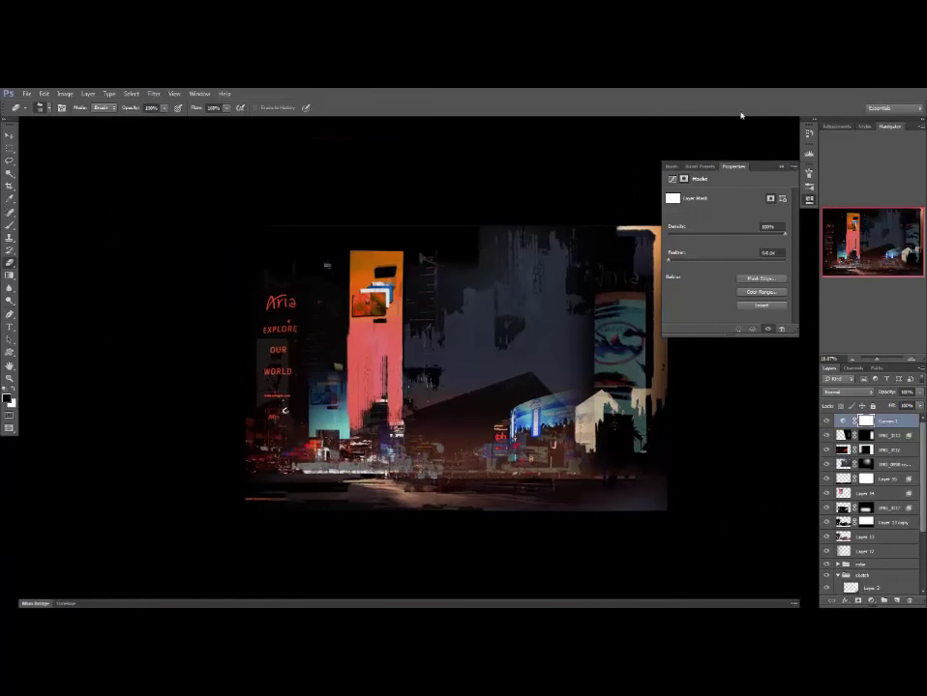
{"action": "key", "text": "ctrl+i"}
{"action": "key", "text": "g"}
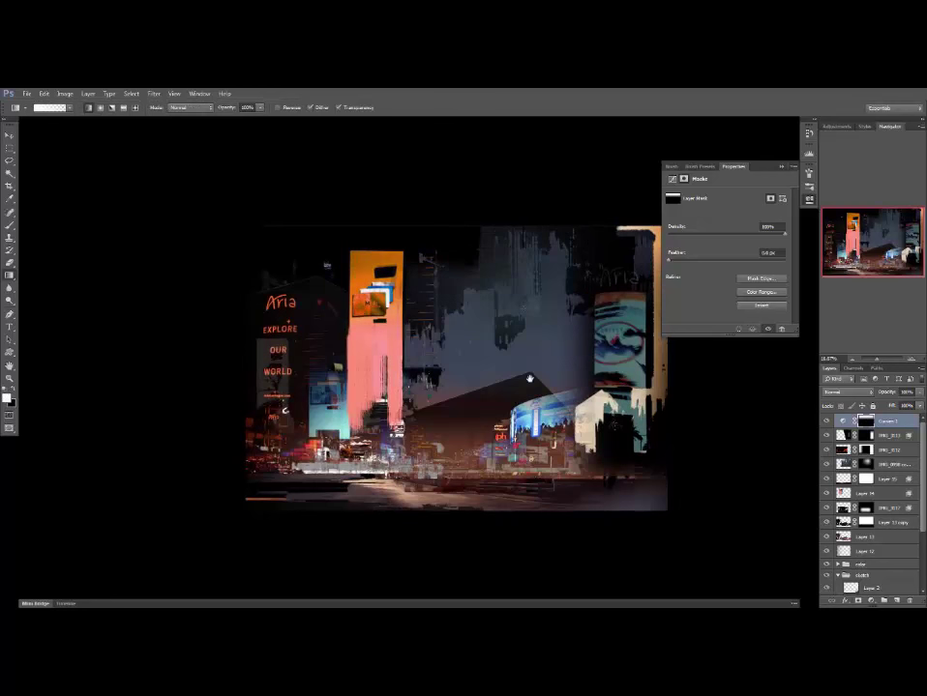
{"action": "left_click_drag", "start_coordinate": [499, 391], "coordinate": [548, 396]}
Try darkening the orange-and-pink billboard on Layer 14 by lowering its lightness with Hue/Saturation.
{"action": "key", "text": "v"}
{"action": "left_click", "coordinate": [443, 364], "text": "ctrl"}
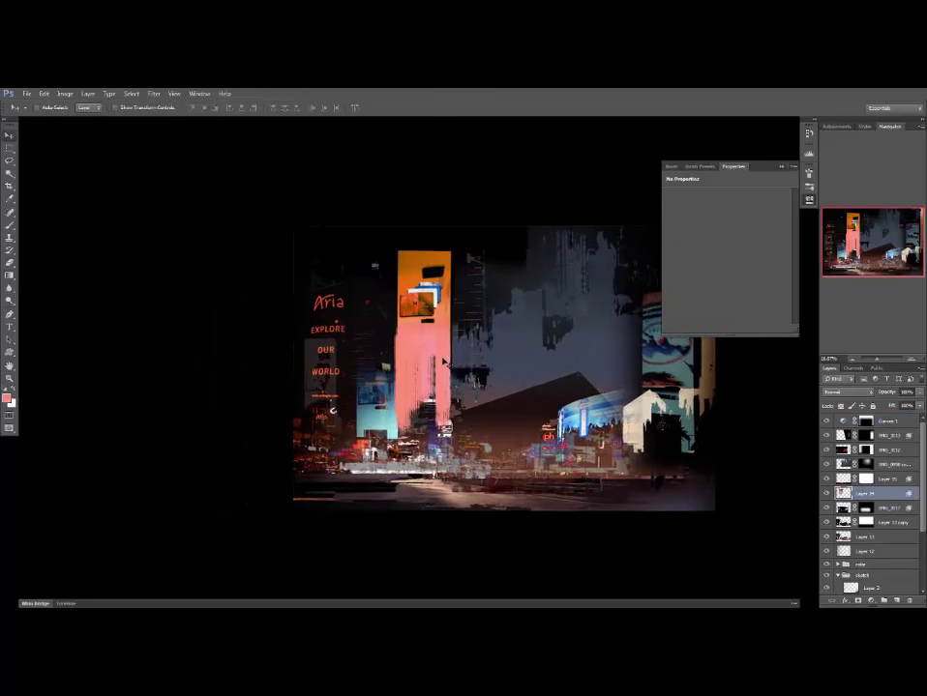
{"action": "left_click_drag", "start_coordinate": [443, 364], "coordinate": [505, 364]}
{"action": "key", "text": "ctrl+z"}
{"action": "key", "text": "ctrl+u"}
{"action": "left_click_drag", "start_coordinate": [641, 271], "coordinate": [629, 276]}
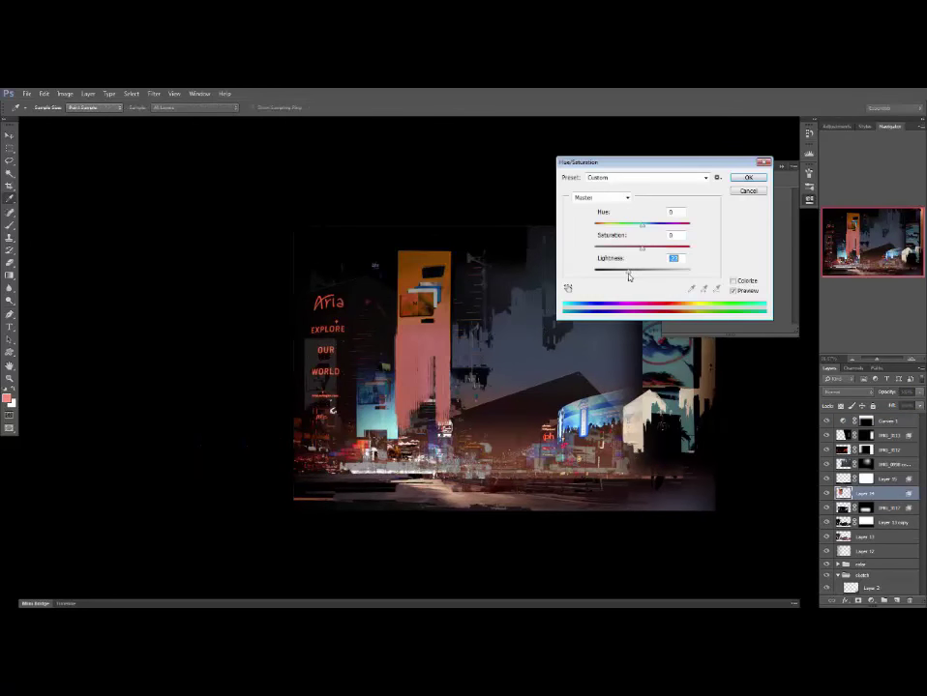
{"action": "key", "text": "Return"}
Duplicate Layer 14 and strongly lower the lightness of the billboard copy with Hue/Saturation.
{"action": "key", "text": "ctrl+j"}
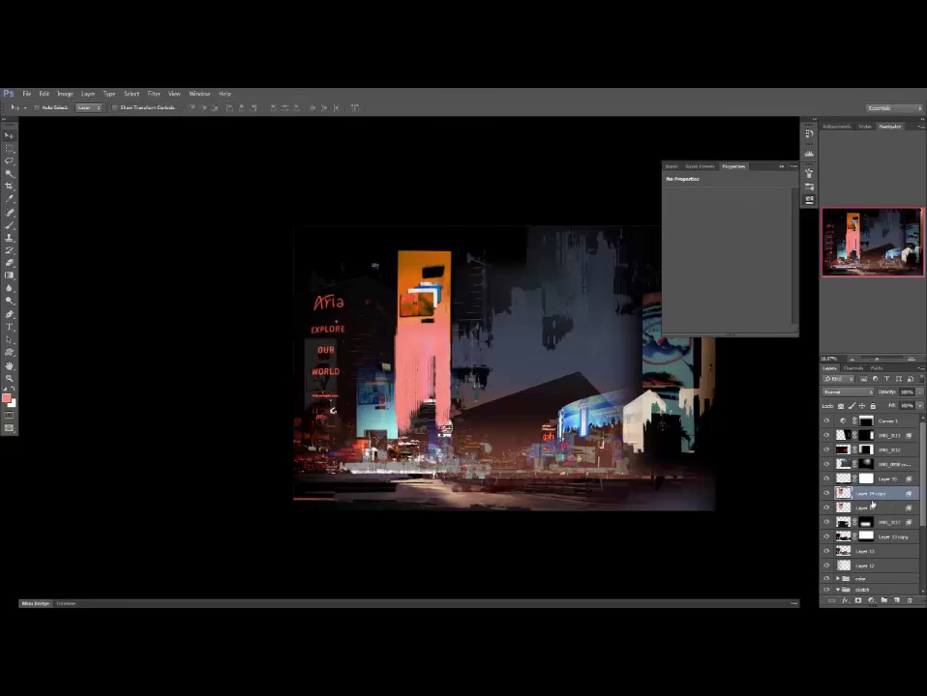
{"action": "key", "text": "ctrl+u"}
{"action": "left_click_drag", "start_coordinate": [641, 271], "coordinate": [618, 274]}
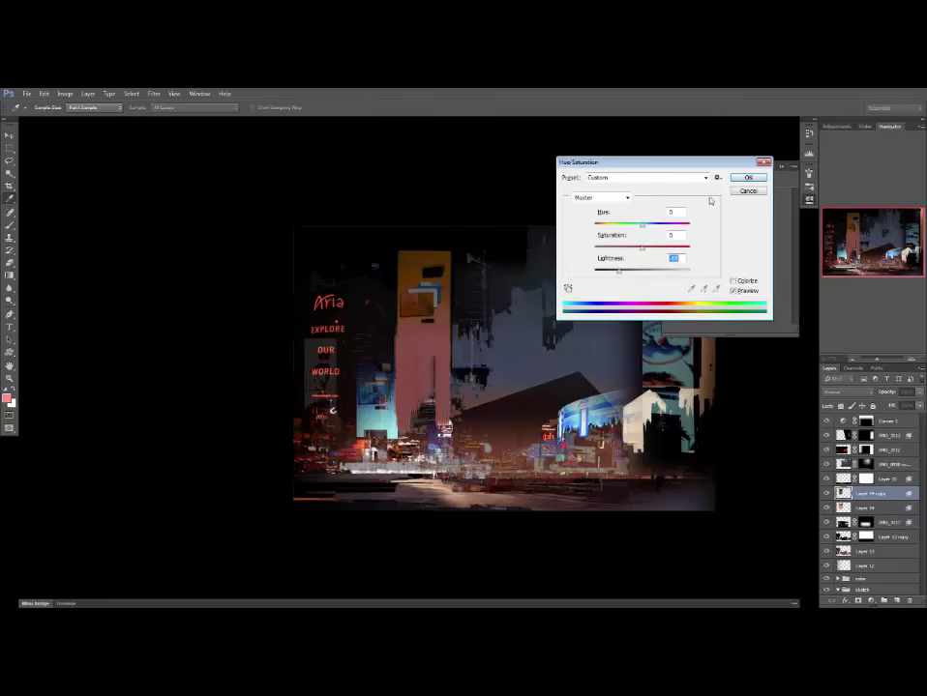
{"action": "left_click", "coordinate": [759, 176]}
Add a layer mask to the darkened copy and fade out its lower part with a black gradient.
{"action": "left_click", "coordinate": [857, 601]}
{"action": "key", "text": "g"}
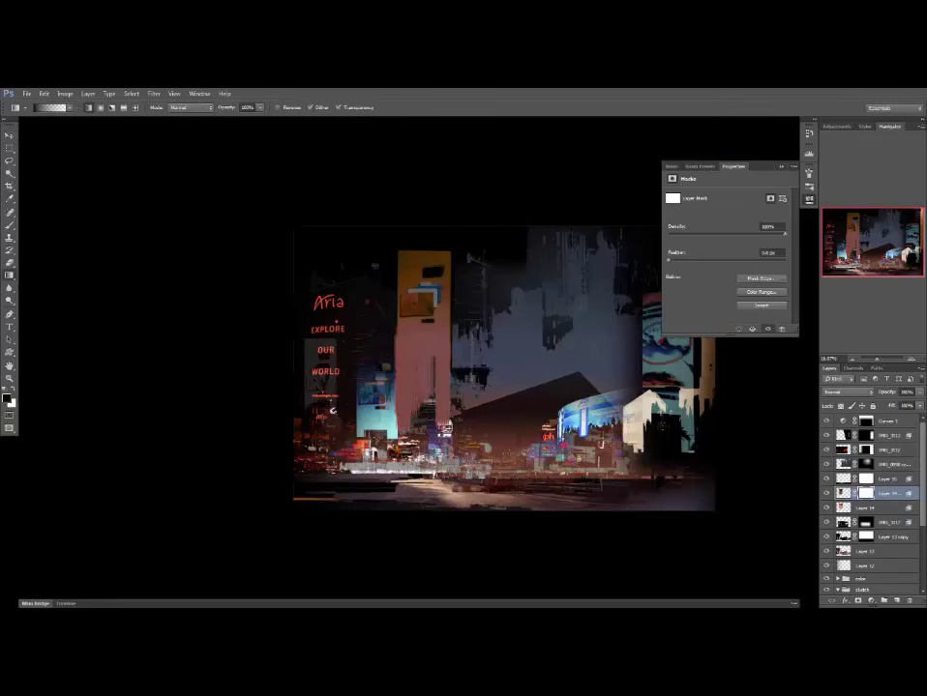
{"action": "left_click_drag", "start_coordinate": [423, 417], "coordinate": [423, 350]}
Adjust Layer 14 with Hue/Saturation: hue +12, slightly higher saturation and lightness -28.
{"action": "left_click", "coordinate": [847, 510]}
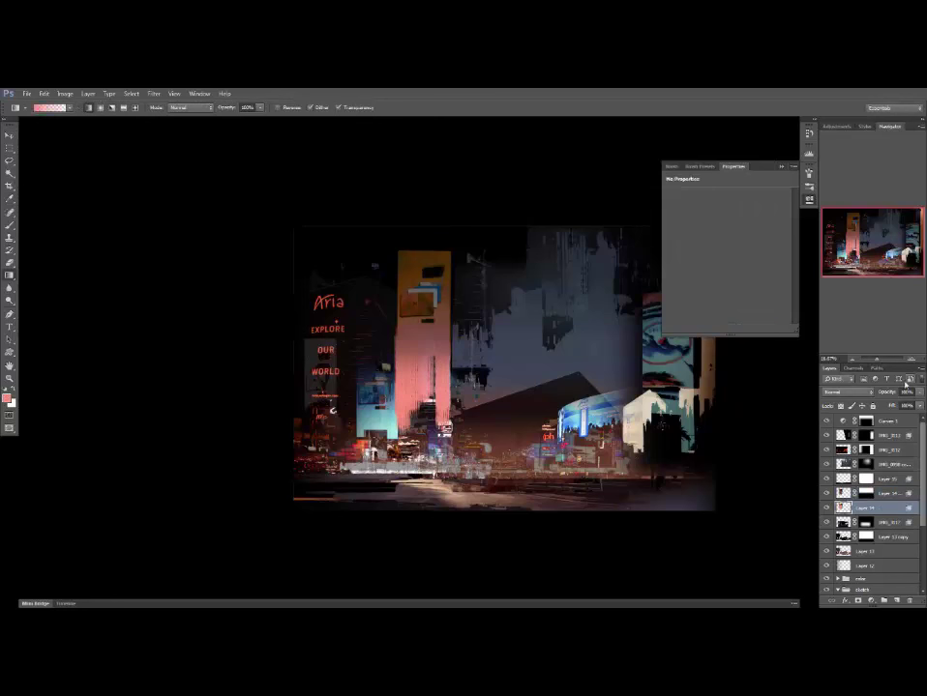
{"action": "key", "text": "ctrl+u"}
{"action": "left_click_drag", "start_coordinate": [642, 227], "coordinate": [652, 252]}
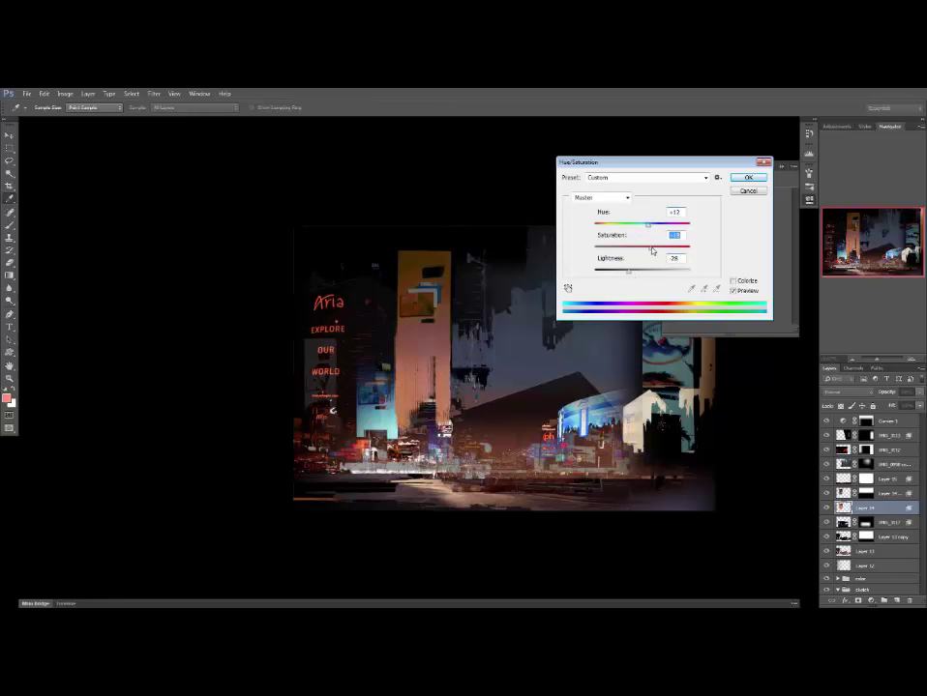
{"action": "left_click", "coordinate": [747, 177]}
{"action": "key", "text": "g"}
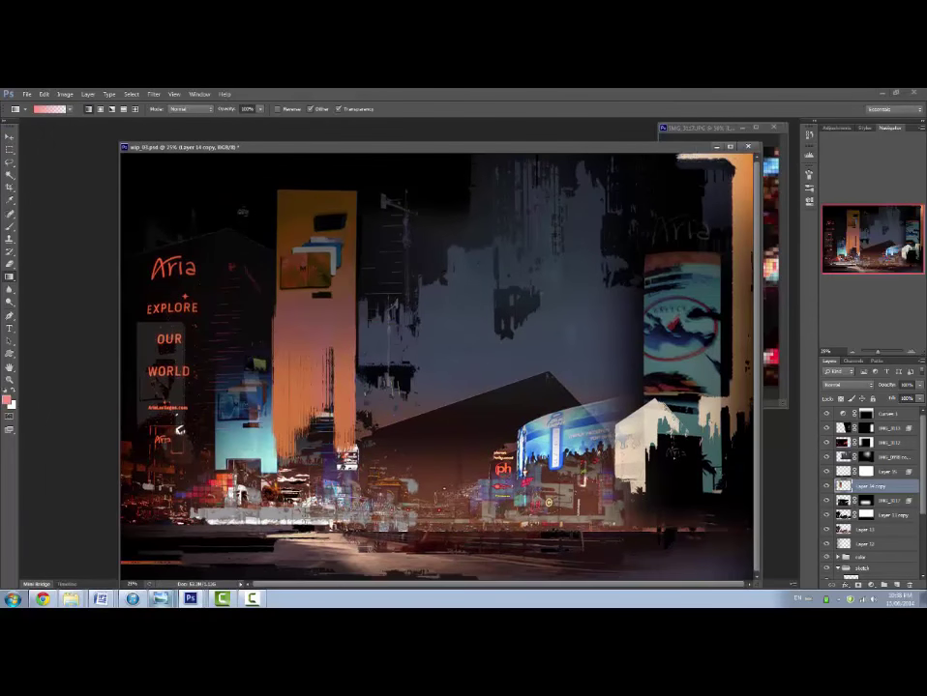
Enlarge the street photo layer with the Planet Hollywood sign and shift it to the right.
{"action": "key", "text": "f"}
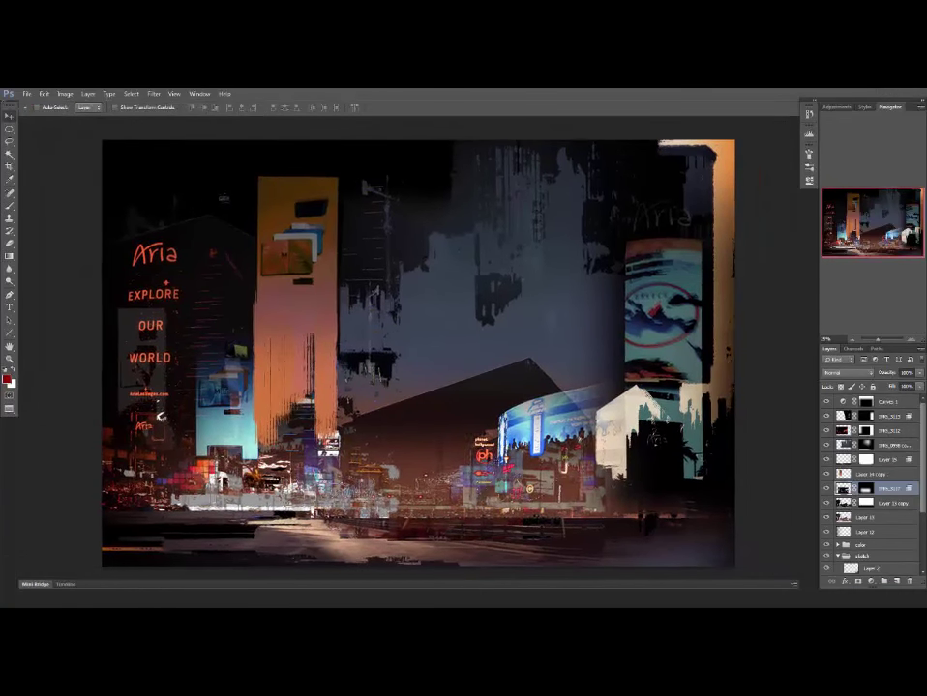
{"action": "key", "text": "ctrl+t"}
{"action": "left_click_drag", "start_coordinate": [641, 329], "coordinate": [786, 259]}
{"action": "key", "text": "Return"}
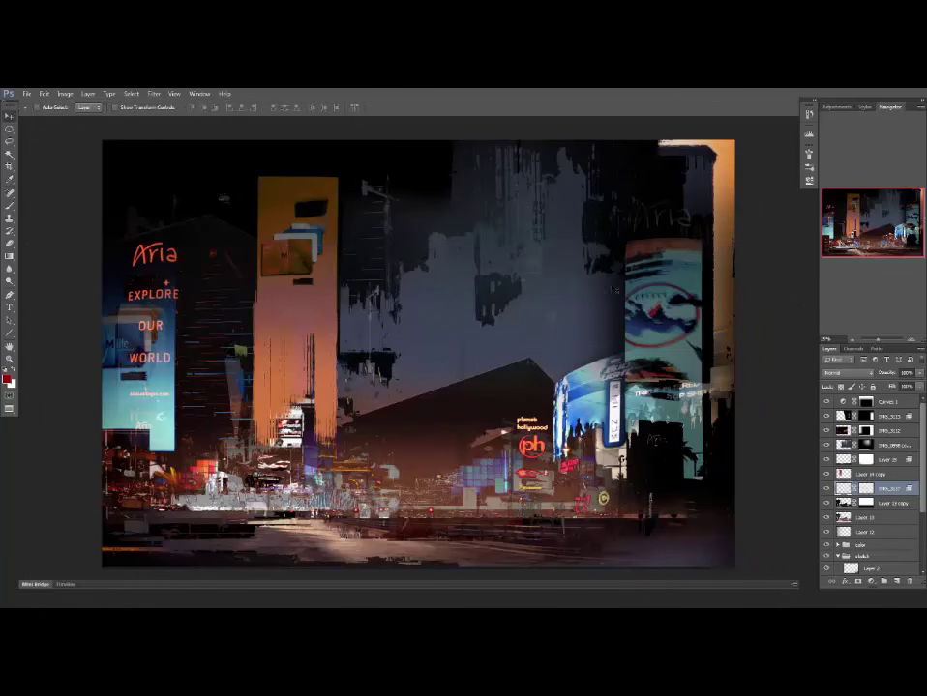
{"action": "left_click_drag", "start_coordinate": [621, 407], "coordinate": [674, 406]}
Marquee-select a large rectangle across the middle and lower part of the street photo layer.
{"action": "key", "text": "m"}
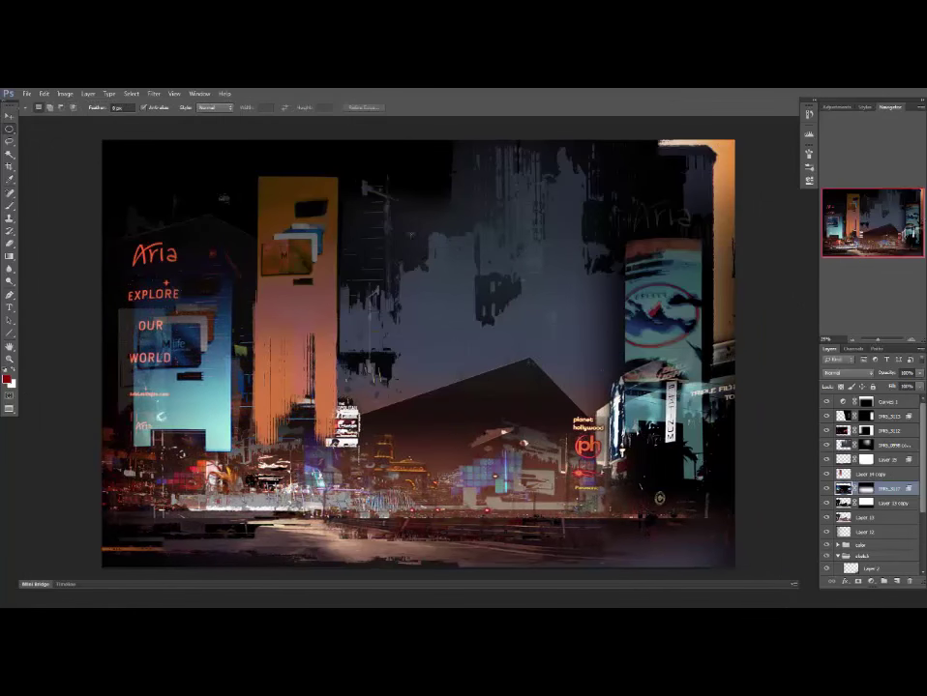
{"action": "left_click_drag", "start_coordinate": [412, 233], "coordinate": [924, 578]}
{"action": "left_click_drag", "start_coordinate": [817, 568], "coordinate": [817, 571]}
{"action": "key", "text": "v"}
{"action": "key", "text": "m"}
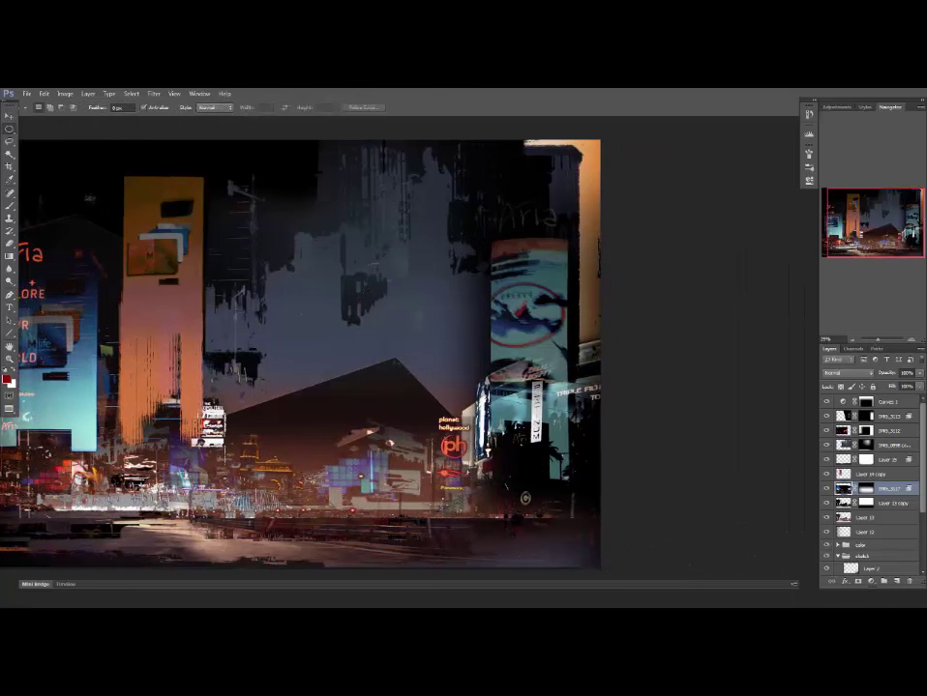
{"action": "left_click_drag", "start_coordinate": [604, 473], "coordinate": [811, 577]}
{"action": "left_click_drag", "start_coordinate": [494, 420], "coordinate": [524, 429]}
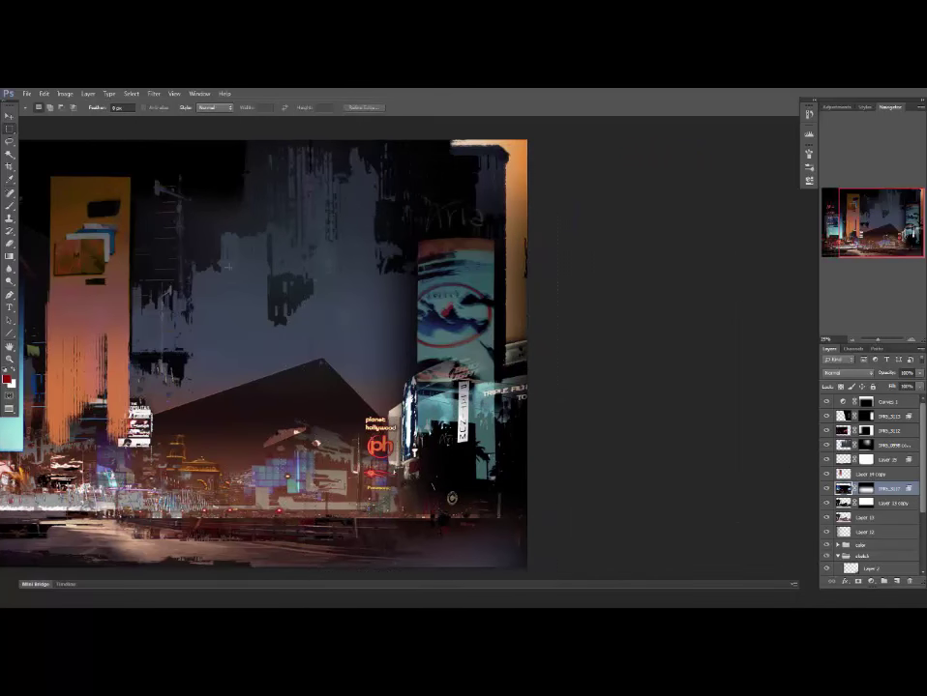
{"action": "left_click_drag", "start_coordinate": [229, 267], "coordinate": [806, 558]}
{"action": "key", "text": "ctrl+minus"}
{"action": "mouse_move", "coordinate": [134, 249]}
{"action": "left_mouse_down"}
{"action": "mouse_move", "coordinate": [501, 467]}
{"action": "mouse_move", "coordinate": [480, 492]}
{"action": "left_mouse_up"}
{"action": "key", "text": "v"}
{"action": "left_click_drag", "start_coordinate": [369, 442], "coordinate": [584, 447]}
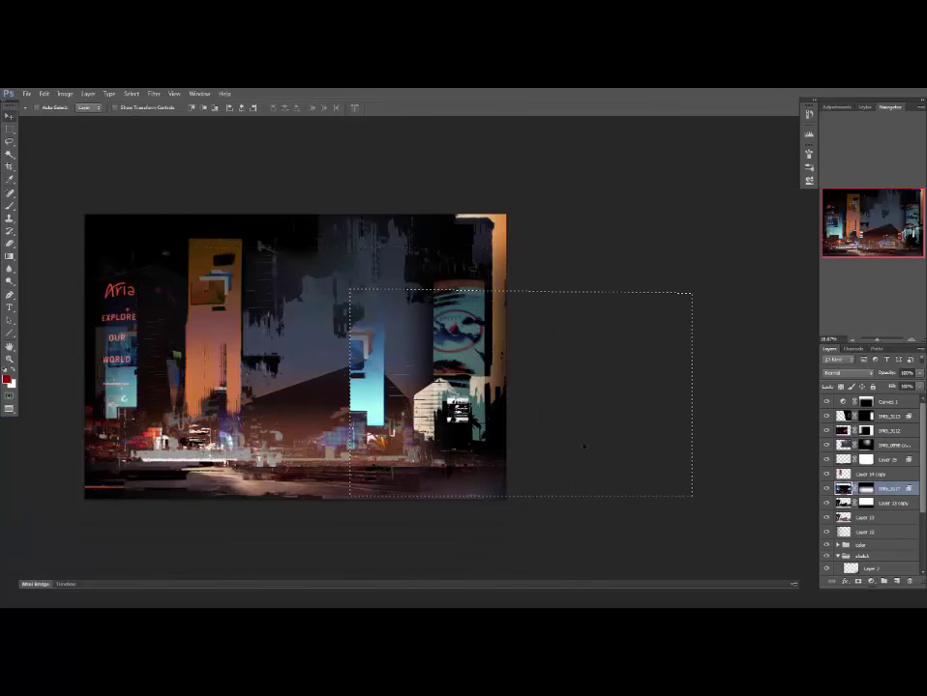
{"action": "key", "text": "ctrl+z"}
Shift the selection outline over the right half, move that part of the street photo left, and deselect.
{"action": "key", "text": "m"}
{"action": "left_click_drag", "start_coordinate": [406, 417], "coordinate": [624, 436]}
{"action": "key", "text": "v"}
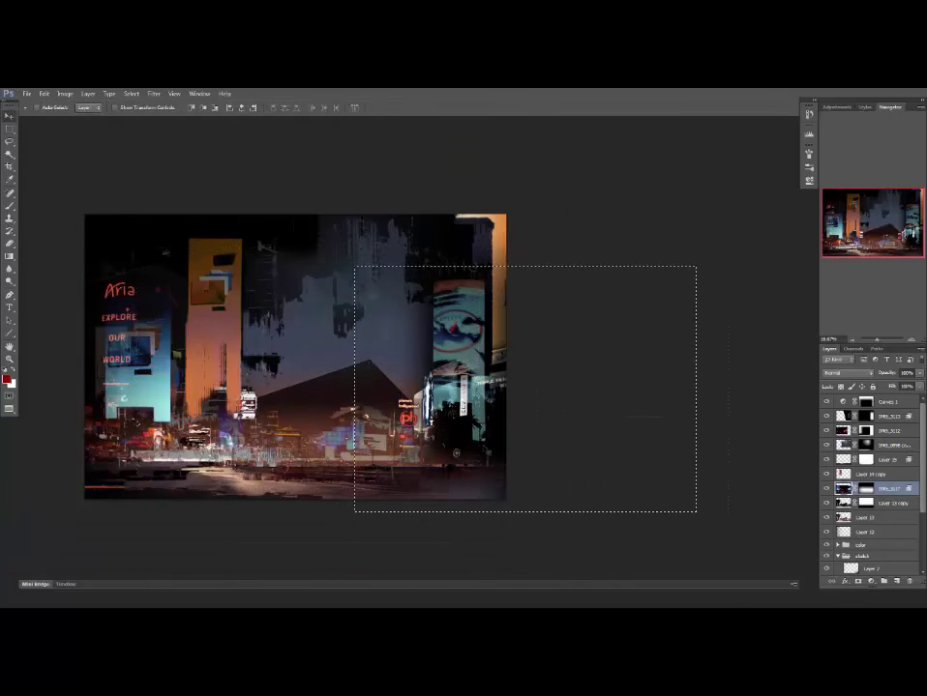
{"action": "left_click_drag", "start_coordinate": [478, 438], "coordinate": [418, 438]}
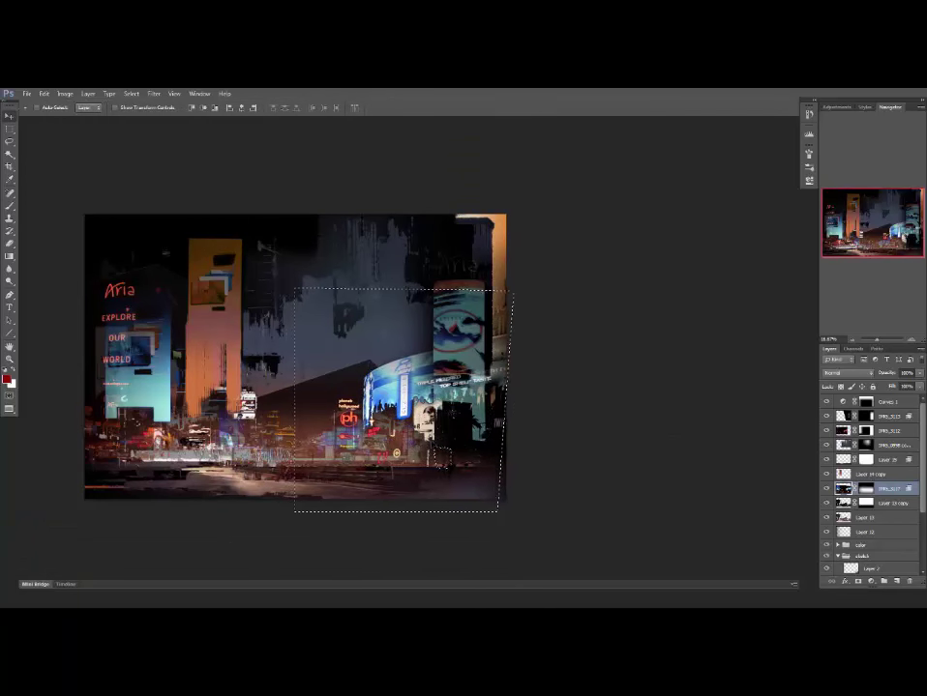
{"action": "key", "text": "ctrl+d"}
{"action": "key", "text": "f"}
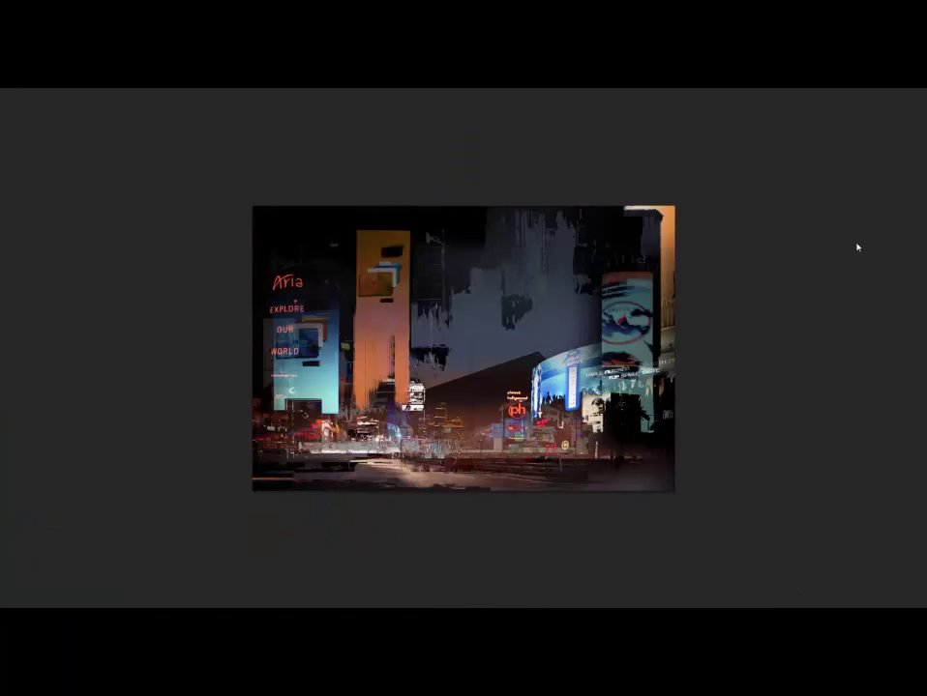
{"action": "key", "text": "ctrl+0"}
{"action": "key", "text": "f"}
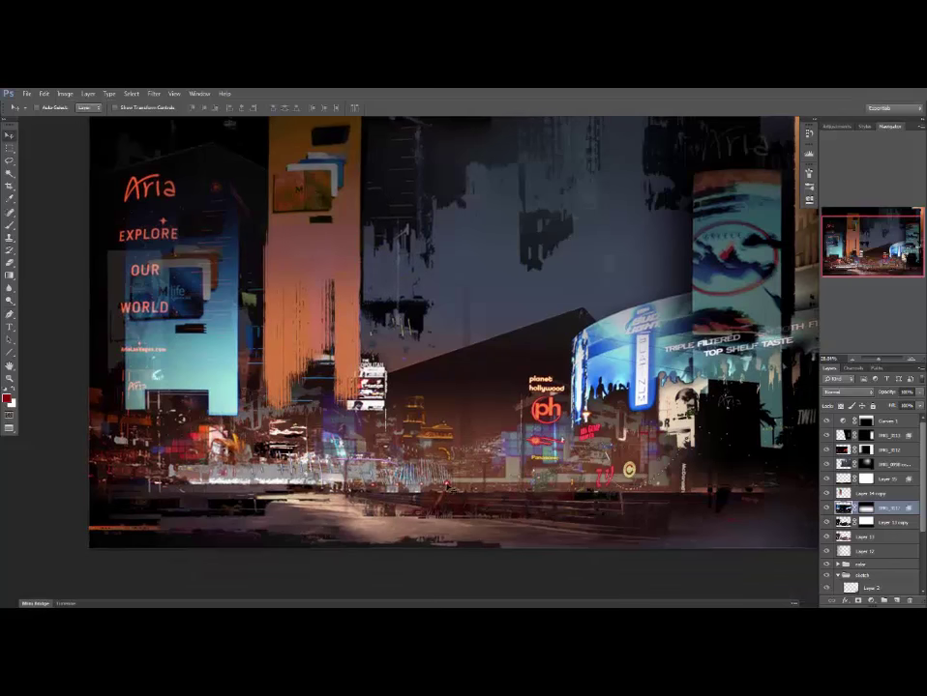
{"action": "key", "text": "ctrl+minus"}
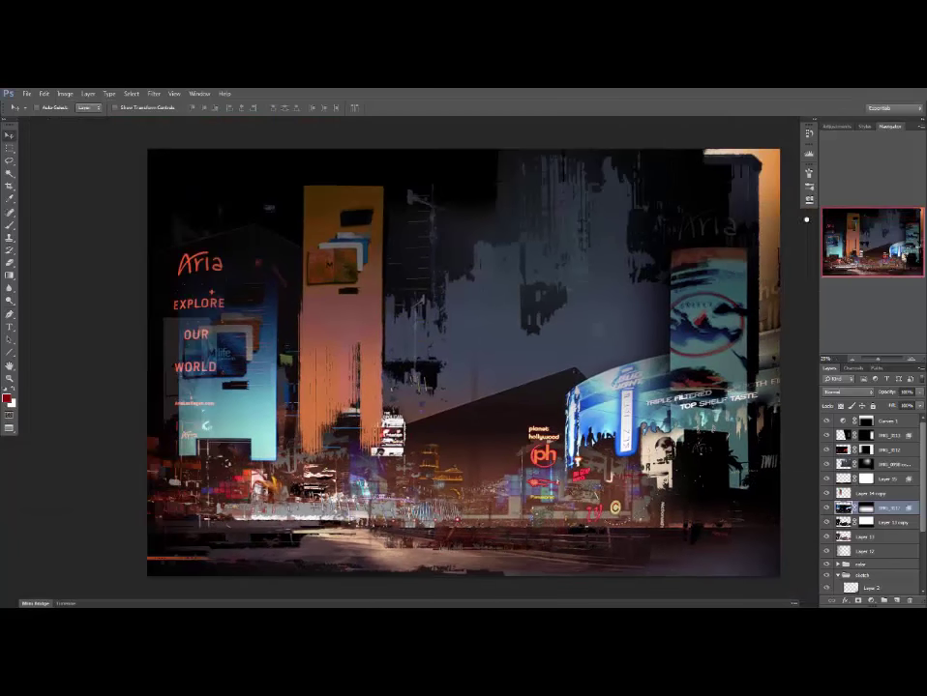
{"action": "key", "text": "ctrl+t"}
{"action": "key", "text": "Return"}
{"action": "left_click_drag", "start_coordinate": [482, 476], "coordinate": [472, 476]}
{"action": "key", "text": "m"}
{"action": "mouse_move", "coordinate": [128, 224]}
{"action": "left_mouse_down"}
{"action": "mouse_move", "coordinate": [280, 428]}
{"action": "mouse_move", "coordinate": [342, 578]}
{"action": "left_mouse_up"}
{"action": "key", "text": "v"}
{"action": "mouse_move", "coordinate": [255, 451]}
{"action": "left_mouse_down"}
{"action": "mouse_move", "coordinate": [324, 454]}
{"action": "mouse_move", "coordinate": [275, 452]}
{"action": "mouse_move", "coordinate": [267, 462]}
{"action": "left_mouse_up"}
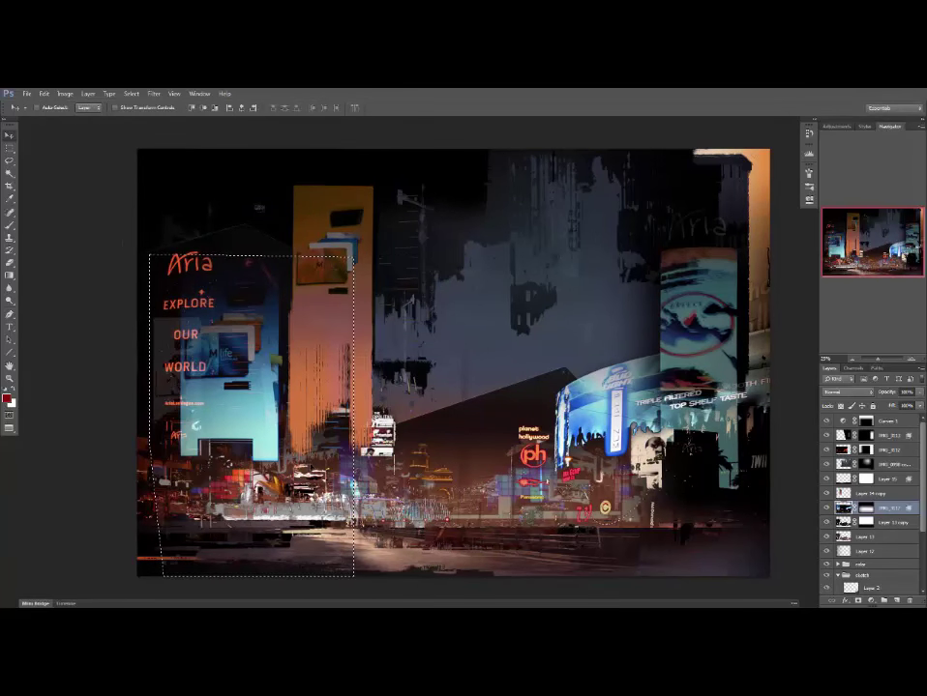
{"action": "key", "text": "ctrl+z"}
Bring the night-city photo from its own document into the painting as a new layer below Layer 14 copy.
{"action": "left_click_drag", "start_coordinate": [367, 341], "coordinate": [269, 321]}
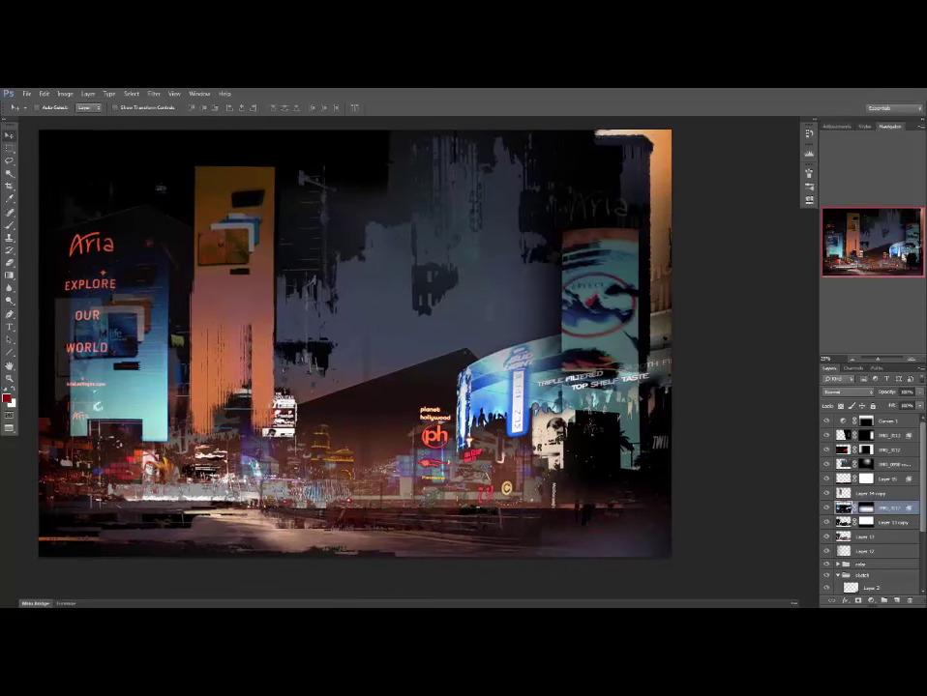
{"action": "key", "text": "shift+f"}
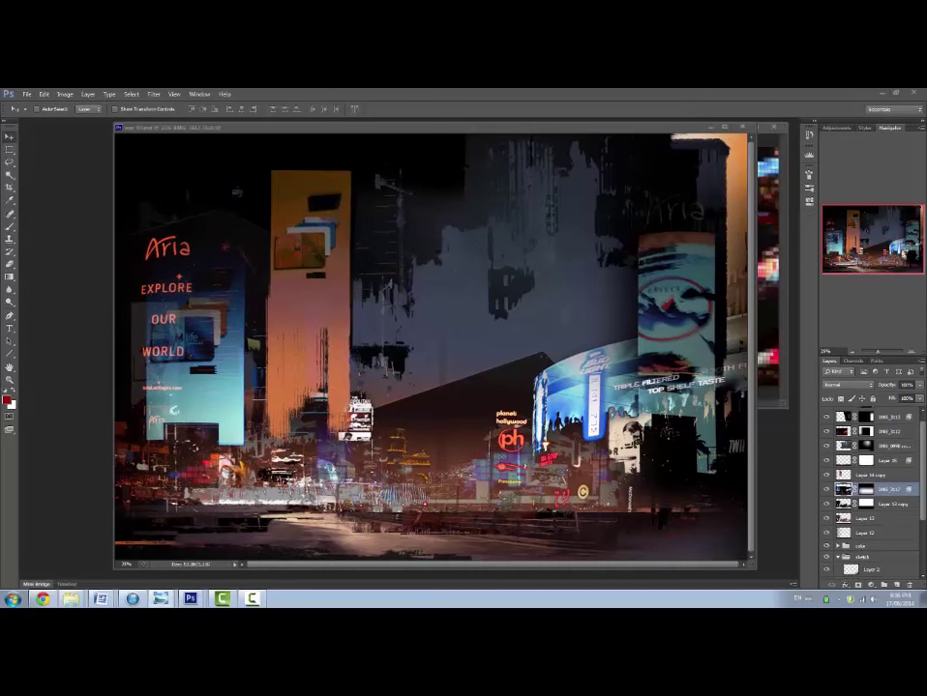
{"action": "key", "text": "ctrl+minus"}
{"action": "left_click_drag", "start_coordinate": [869, 417], "coordinate": [614, 416]}
{"action": "key", "text": "ctrl+minus"}
{"action": "key", "text": "ctrl+minus"}
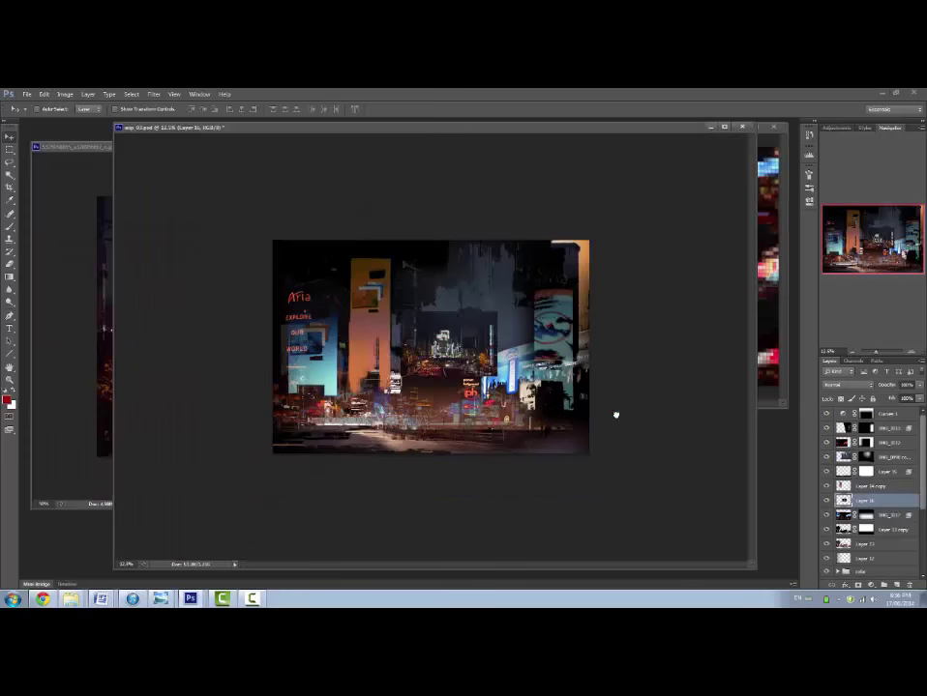
Scale the night-city photo up to cover the canvas and move it to the left.
{"action": "key", "text": "ctrl+t"}
{"action": "left_click_drag", "start_coordinate": [497, 376], "coordinate": [666, 411]}
{"action": "key", "text": "Return"}
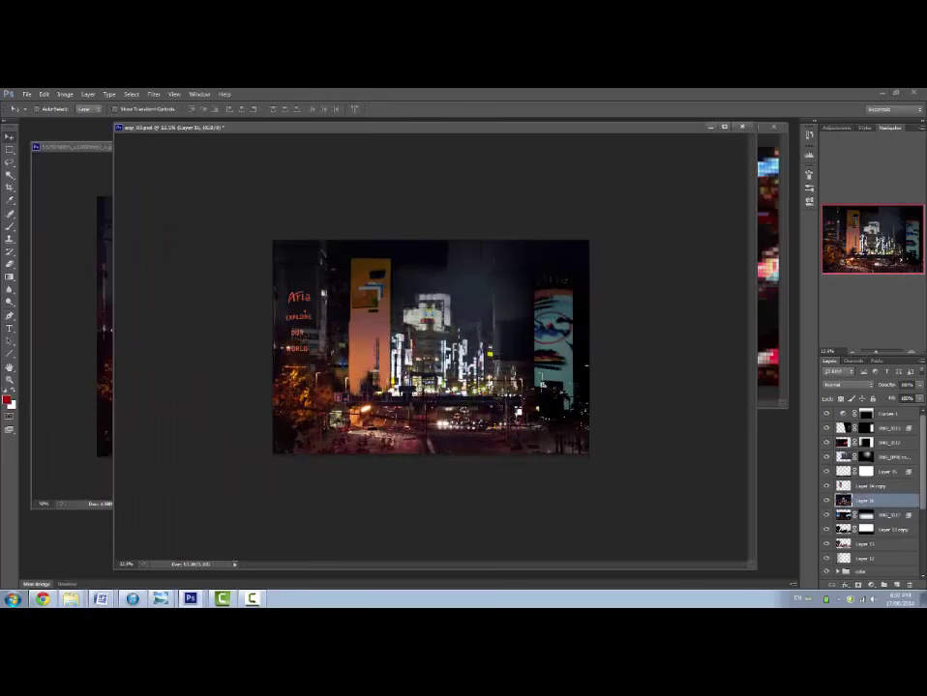
{"action": "left_click_drag", "start_coordinate": [502, 409], "coordinate": [437, 406]}
Place Layer 16 above Layer 14 copy and resize the photo to span nearly the full canvas width.
{"action": "left_click_drag", "start_coordinate": [896, 501], "coordinate": [895, 481]}
{"action": "left_click_drag", "start_coordinate": [432, 260], "coordinate": [422, 263]}
{"action": "key", "text": "ctrl+t"}
{"action": "left_click_drag", "start_coordinate": [559, 470], "coordinate": [653, 445]}
{"action": "key", "text": "Return"}
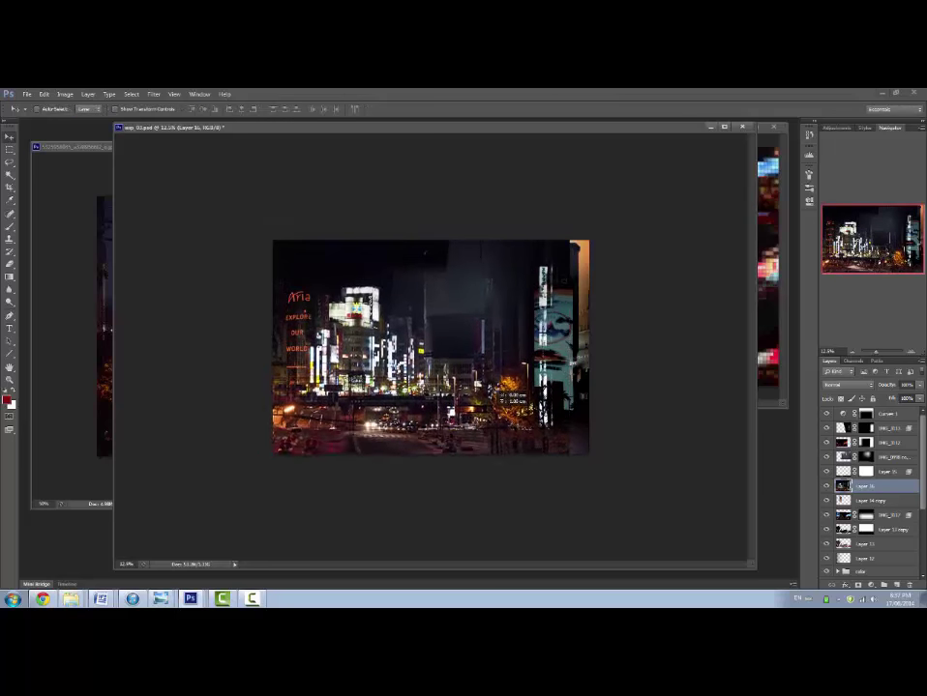
{"action": "key", "text": "ctrl+t"}
{"action": "left_click_drag", "start_coordinate": [569, 349], "coordinate": [587, 345]}
{"action": "key", "text": "Return"}
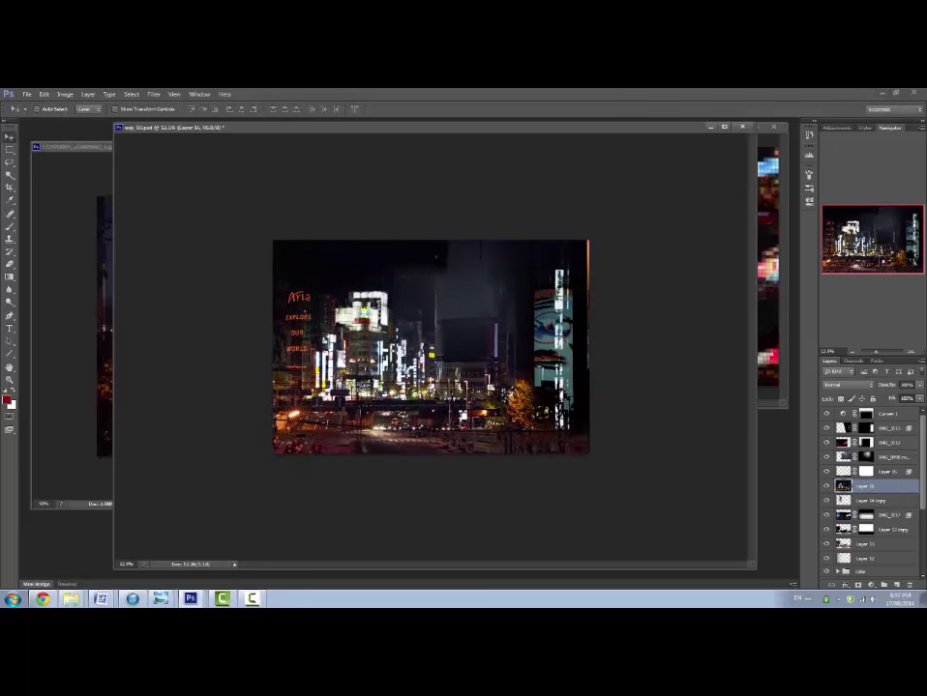
Fade out Layer 16's dark tones with a split This Layer Blend If slider, and place it below Layer 14 copy.
{"action": "double_click", "coordinate": [901, 487]}
{"action": "left_click_drag", "start_coordinate": [690, 490], "coordinate": [719, 491]}
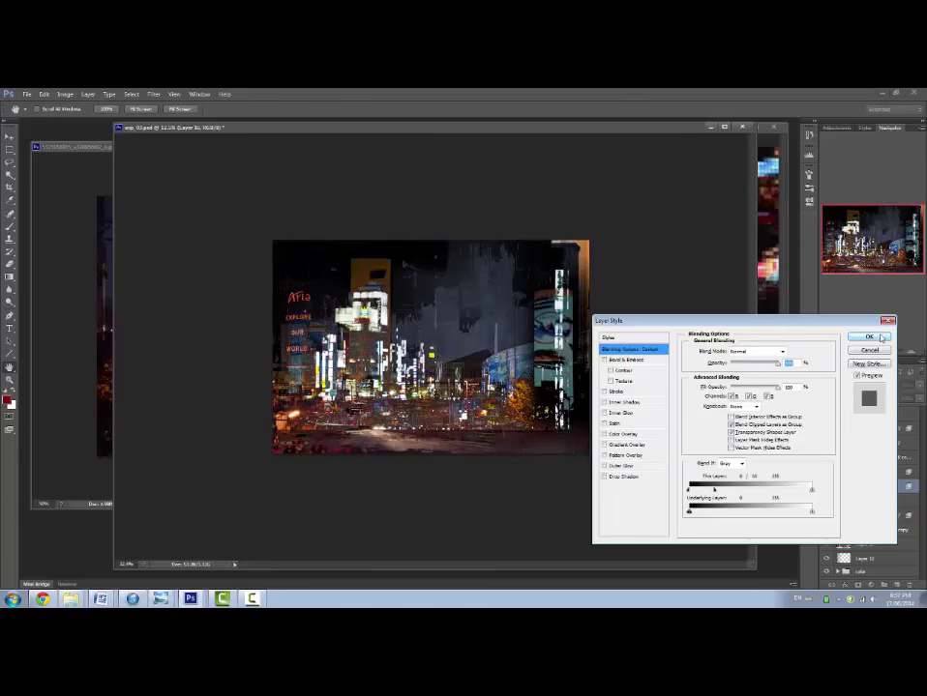
{"action": "left_click", "coordinate": [869, 336]}
{"action": "left_click", "coordinate": [826, 501]}
{"action": "left_click", "coordinate": [826, 501]}
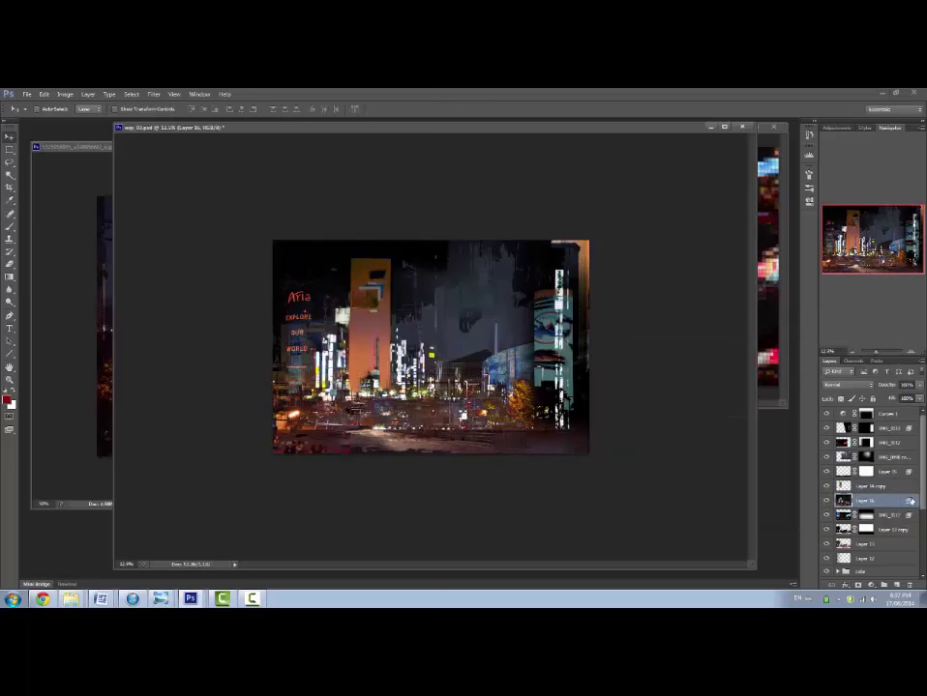
Fade Layer 16 over dark underlying tones with a split Underlying Layer Blend If slider, and place it above Layer 14 copy.
{"action": "double_click", "coordinate": [894, 501]}
{"action": "left_click_drag", "start_coordinate": [689, 511], "coordinate": [753, 513]}
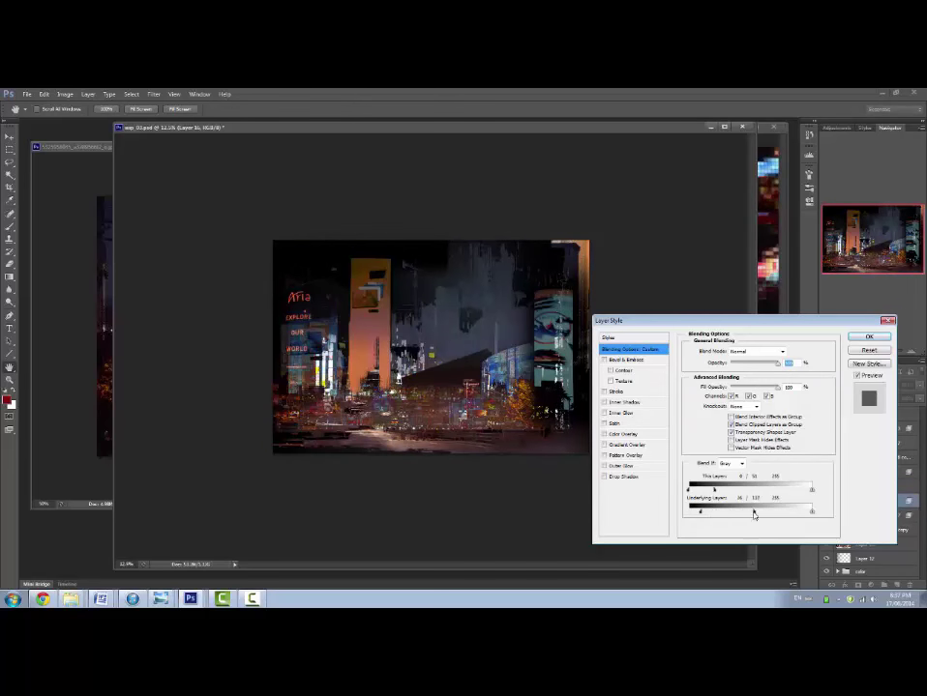
{"action": "left_click", "coordinate": [878, 337]}
{"action": "left_click", "coordinate": [826, 487]}
{"action": "left_click", "coordinate": [826, 488]}
{"action": "left_click", "coordinate": [869, 488]}
{"action": "left_click_drag", "start_coordinate": [871, 502], "coordinate": [863, 482]}
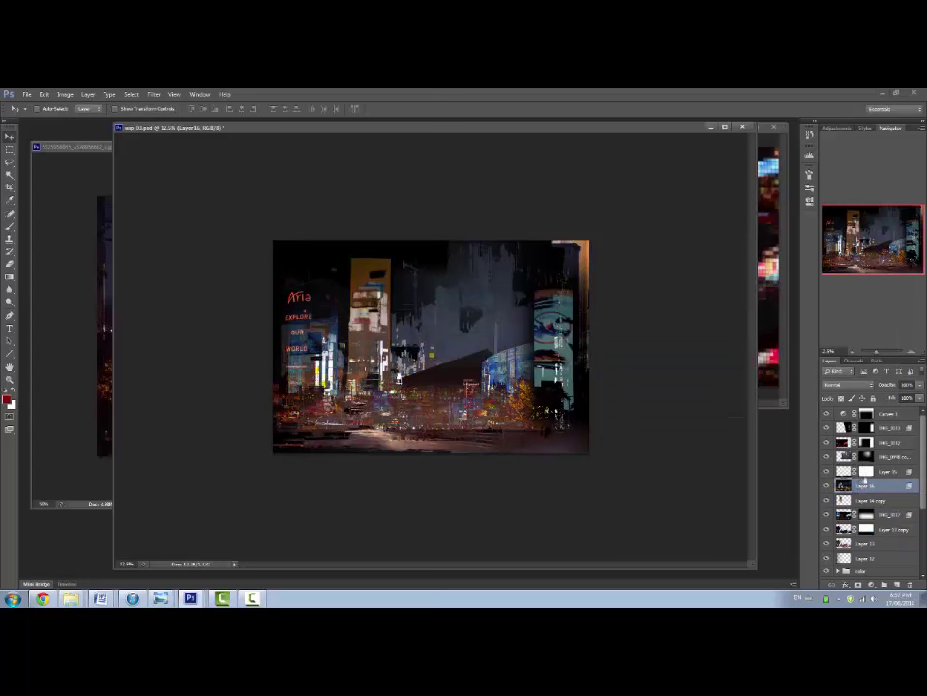
{"action": "left_click", "coordinate": [826, 488]}
{"action": "left_click", "coordinate": [826, 488]}
Try several blend modes on Layer 16 and set it to Color Burn.
{"action": "left_click", "coordinate": [841, 385]}
{"action": "left_click", "coordinate": [832, 160]}
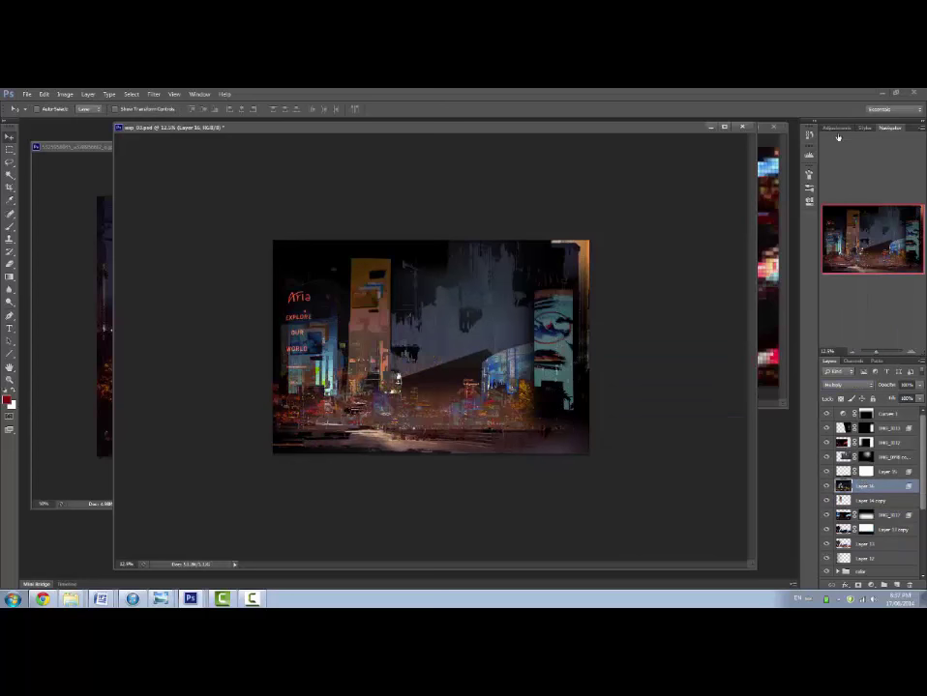
{"action": "key", "text": "Down"}
{"action": "key", "text": "Down"}
{"action": "key", "text": "Down"}
{"action": "key", "text": "Up"}
{"action": "key", "text": "Down"}
{"action": "key", "text": "Up"}
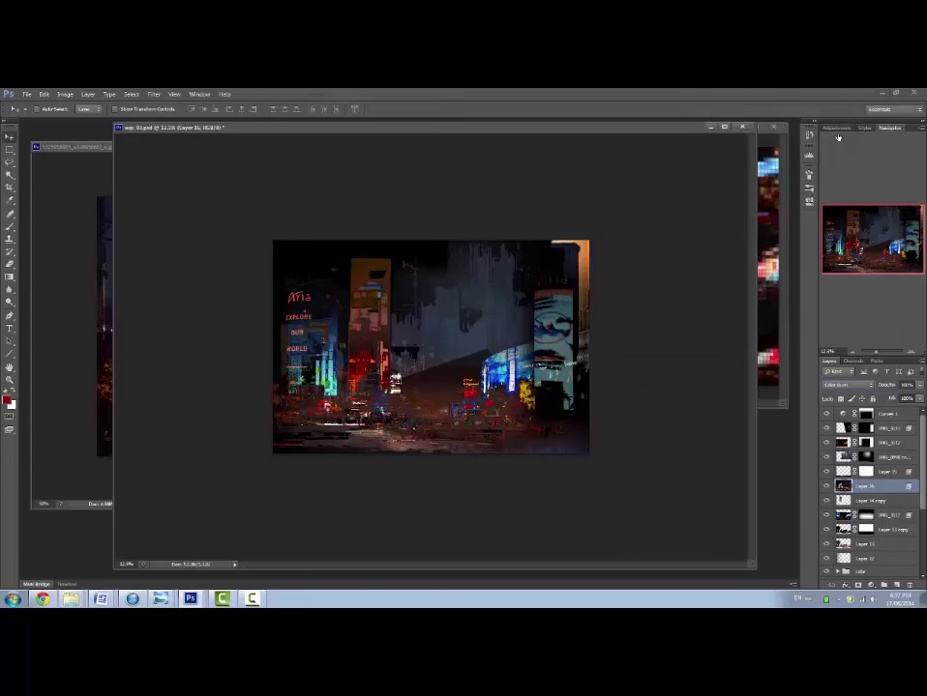
Add a layer mask to Layer 16 and fade out its lower street area with a black gradient.
{"action": "key", "text": "f"}
{"action": "key", "text": "ctrl+0"}
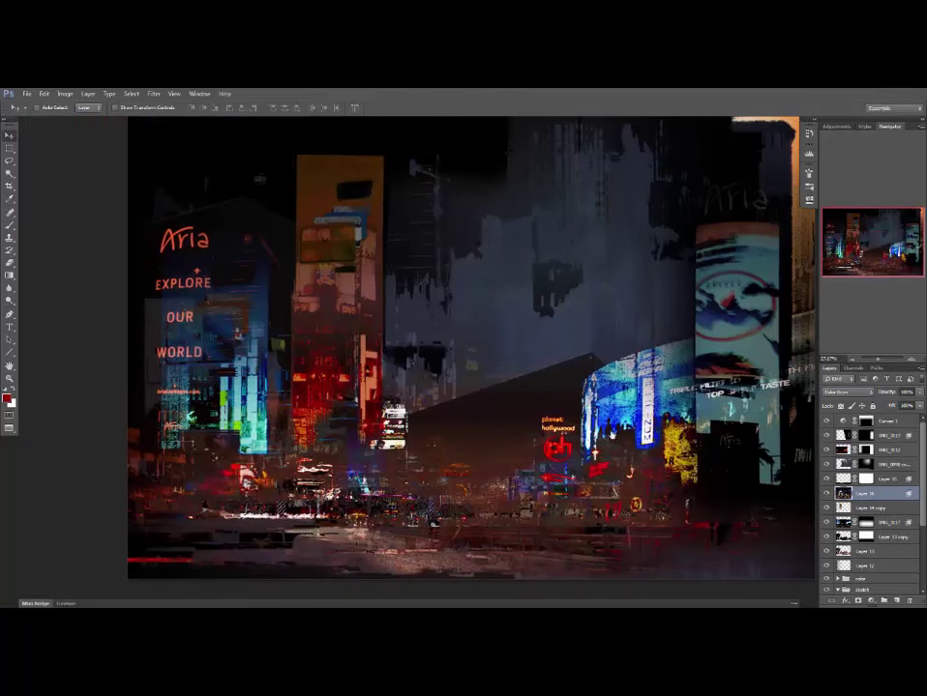
{"action": "left_click", "coordinate": [825, 494]}
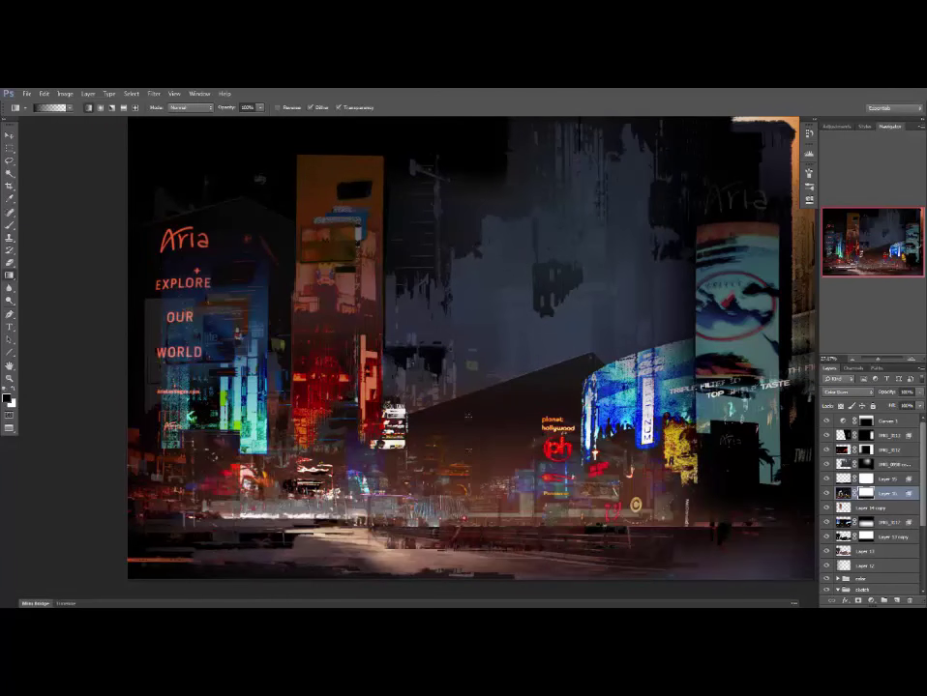
{"action": "key", "text": "f"}
{"action": "key", "text": "f"}
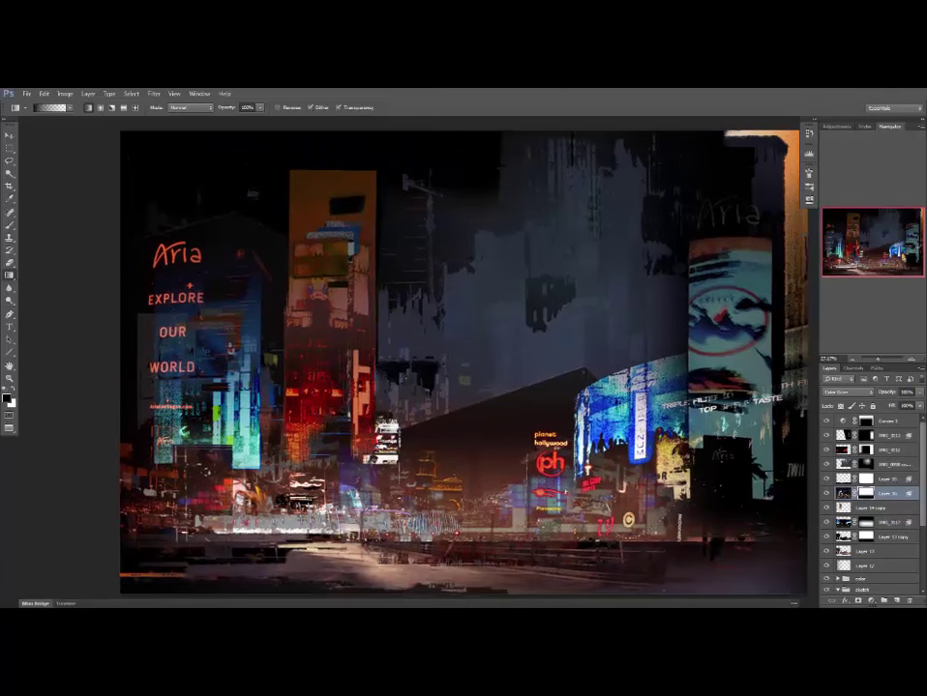
Copy the entire KFC street photo into the painting as a layer above IMG_3113 and scale it up over the canvas.
{"action": "key", "text": "ctrl+a"}
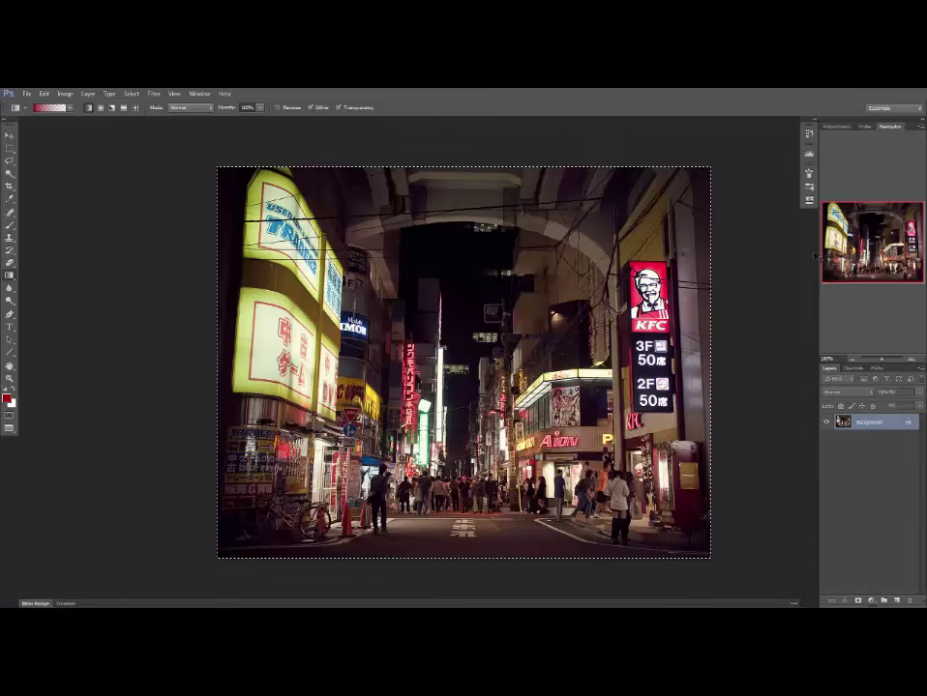
{"action": "key", "text": "ctrl+w"}
{"action": "left_click", "coordinate": [887, 439]}
{"action": "key", "text": "ctrl+v"}
{"action": "key", "text": "ctrl+minus"}
{"action": "key", "text": "ctrl+minus"}
{"action": "key", "text": "ctrl+t"}
{"action": "left_click_drag", "start_coordinate": [505, 396], "coordinate": [759, 442]}
{"action": "key", "text": "Return"}
Add a mask to the KFC street photo and fade out its lower part and left side with black gradients.
{"action": "left_click", "coordinate": [857, 601]}
{"action": "left_click_drag", "start_coordinate": [468, 484], "coordinate": [474, 343]}
{"action": "left_click_drag", "start_coordinate": [266, 334], "coordinate": [407, 329]}
Enlarge Layer 17's street photo slightly and shift it right so the KFC sign reaches the canvas edge.
{"action": "key", "text": "ctrl+t"}
{"action": "left_click_drag", "start_coordinate": [683, 362], "coordinate": [696, 362]}
{"action": "left_click_drag", "start_coordinate": [464, 187], "coordinate": [466, 174]}
{"action": "key", "text": "Return"}
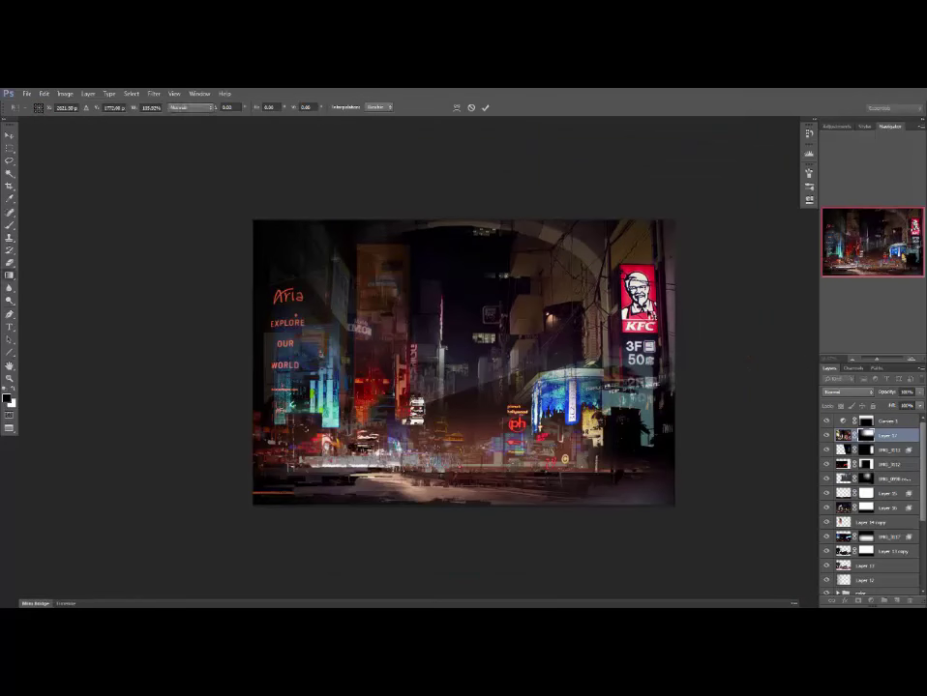
{"action": "key", "text": "v"}
{"action": "left_click_drag", "start_coordinate": [639, 323], "coordinate": [681, 323]}
Try to shift the left half of Layer 17 leftward inside a rectangular selection.
{"action": "key", "text": "m"}
{"action": "left_click_drag", "start_coordinate": [250, 217], "coordinate": [506, 510]}
{"action": "key", "text": "v"}
{"action": "left_click_drag", "start_coordinate": [453, 387], "coordinate": [387, 387]}
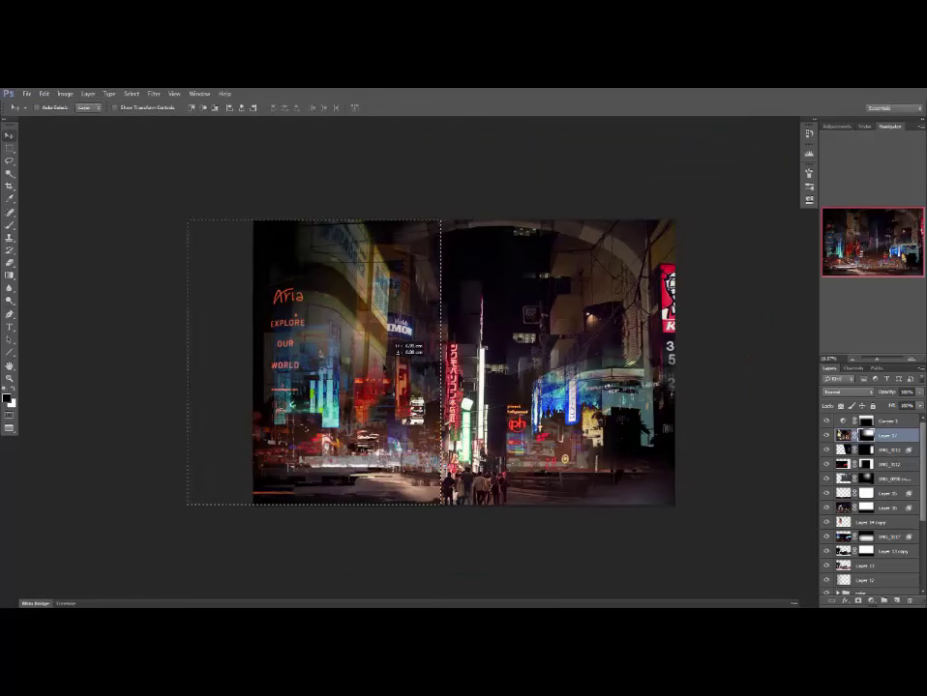
{"action": "key", "text": "ctrl+z"}
{"action": "left_click", "coordinate": [844, 435]}
{"action": "left_click_drag", "start_coordinate": [453, 377], "coordinate": [404, 378]}
{"action": "key", "text": "ctrl+z"}
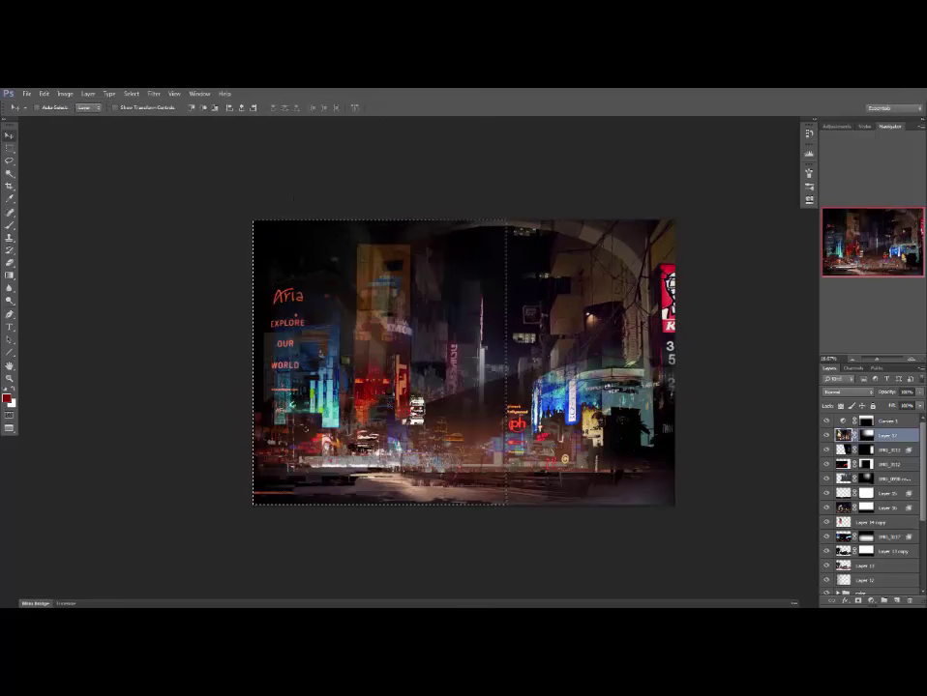
{"action": "key", "text": "ctrl+z"}
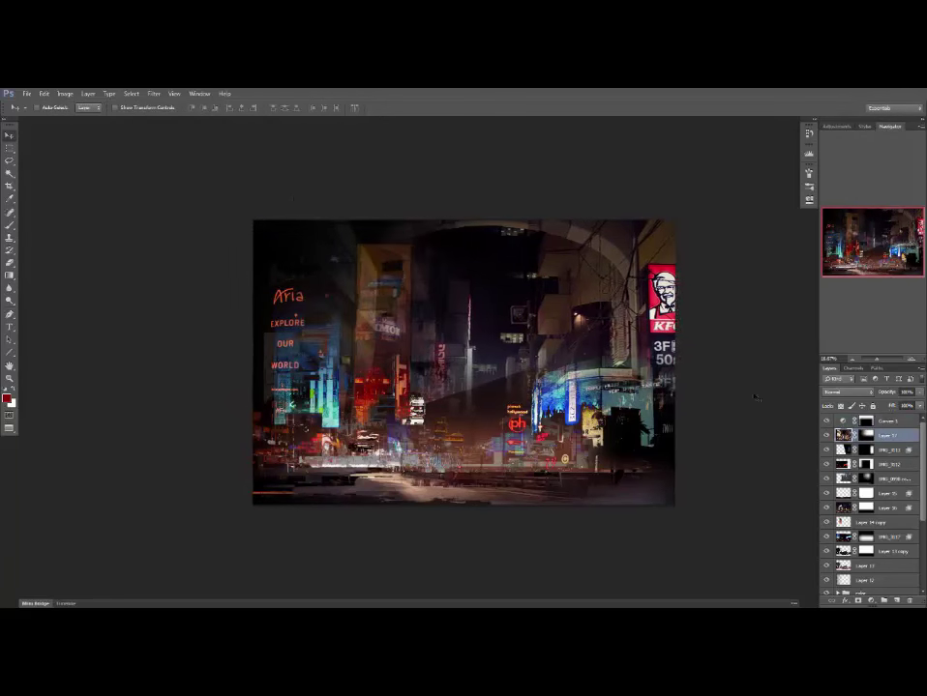
Fade out more of Layer 17's lower area with a black gradient on its mask.
{"action": "left_click", "coordinate": [825, 435]}
{"action": "left_click", "coordinate": [825, 435]}
{"action": "key", "text": "g"}
{"action": "left_click_drag", "start_coordinate": [566, 394], "coordinate": [563, 314]}
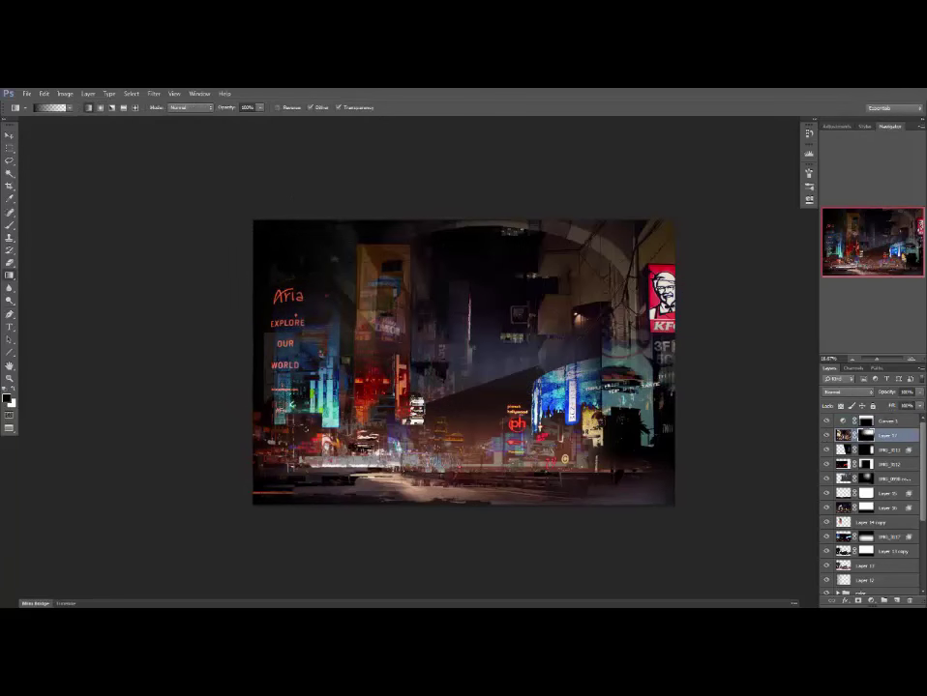
Resize and reposition Layer 17 so the KFC sign sits at the right edge of the canvas.
{"action": "key", "text": "ctrl+t"}
{"action": "left_click_drag", "start_coordinate": [726, 171], "coordinate": [709, 185]}
{"action": "key", "text": "Return"}
{"action": "key", "text": "v"}
{"action": "left_click_drag", "start_coordinate": [636, 283], "coordinate": [670, 259]}
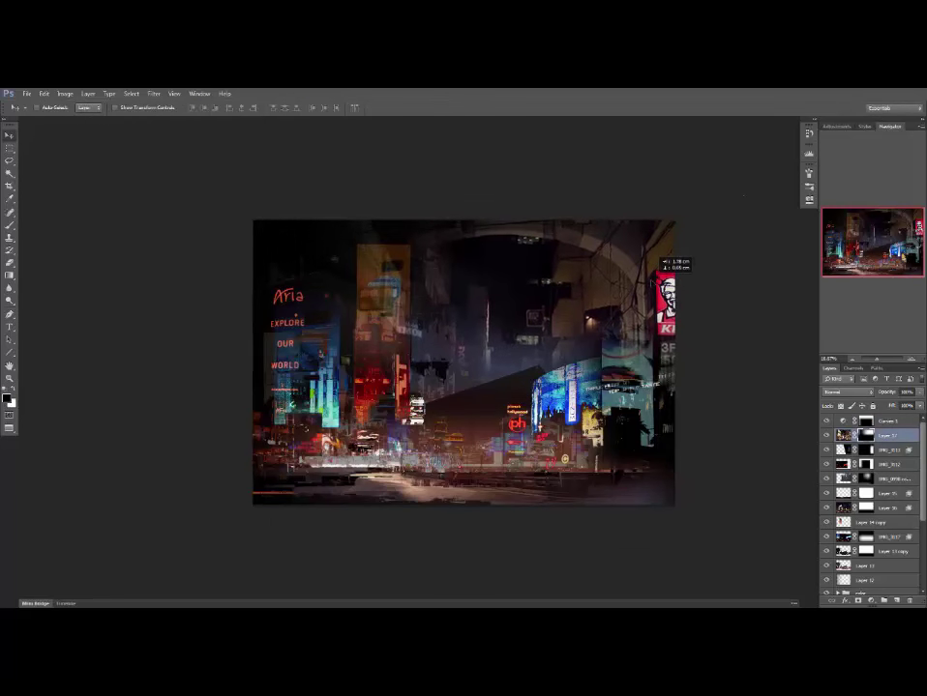
{"action": "key", "text": "ctrl+t"}
{"action": "left_click_drag", "start_coordinate": [288, 361], "coordinate": [238, 362]}
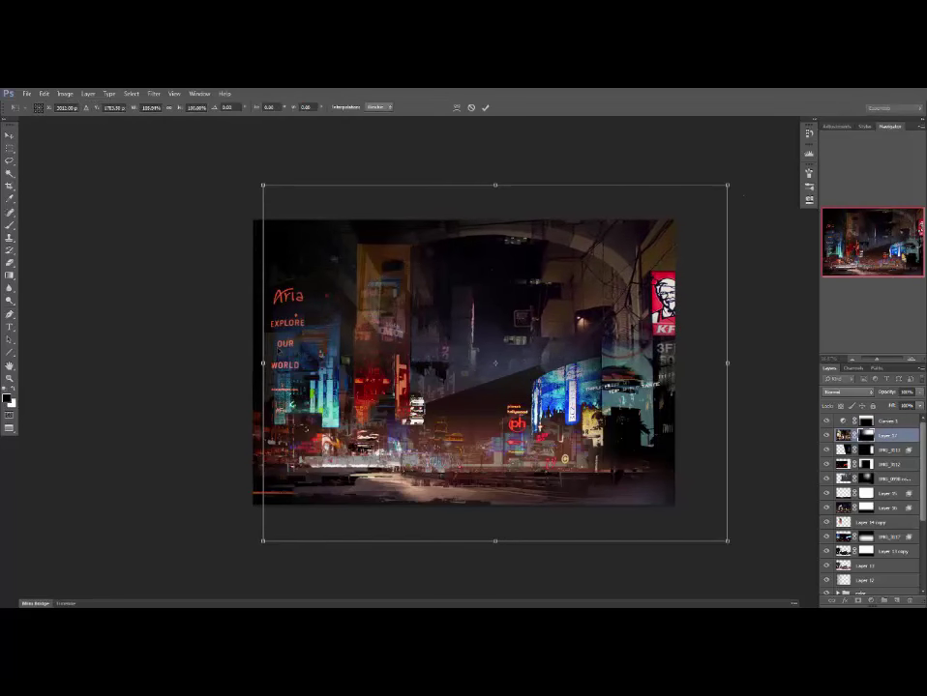
{"action": "key", "text": "Return"}
Paint on Layer 17's mask to reveal the narrow yellow billboard beside the orange tower while hiding the larger signs left of it.
{"action": "key", "text": "b"}
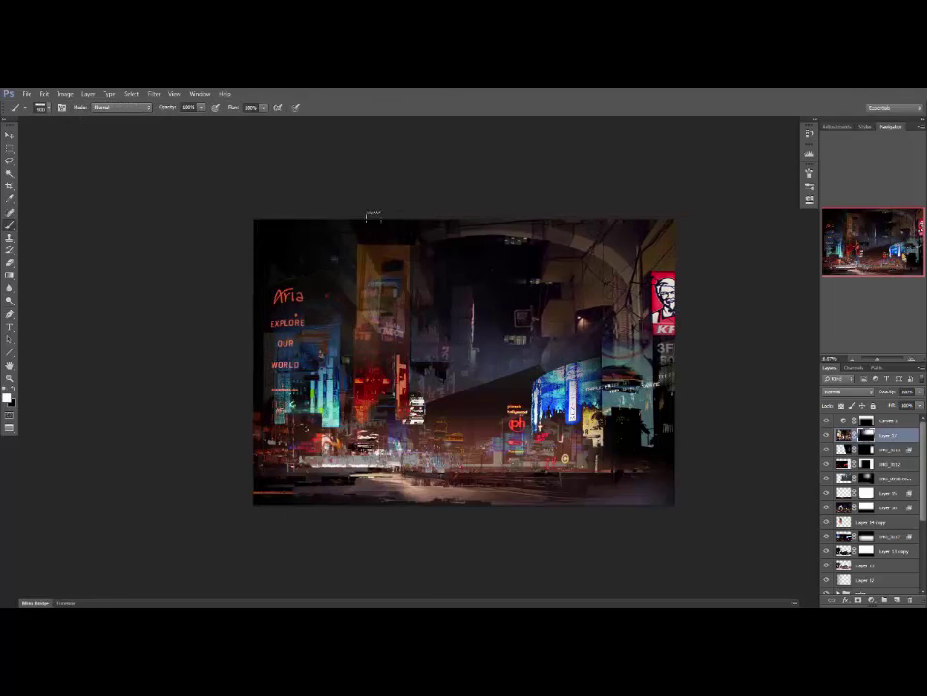
{"action": "left_click_drag", "start_coordinate": [373, 222], "coordinate": [329, 240]}
{"action": "mouse_move", "coordinate": [415, 230]}
{"action": "left_mouse_down"}
{"action": "mouse_move", "coordinate": [383, 291]}
{"action": "mouse_move", "coordinate": [362, 288]}
{"action": "mouse_move", "coordinate": [338, 358]}
{"action": "left_mouse_up"}
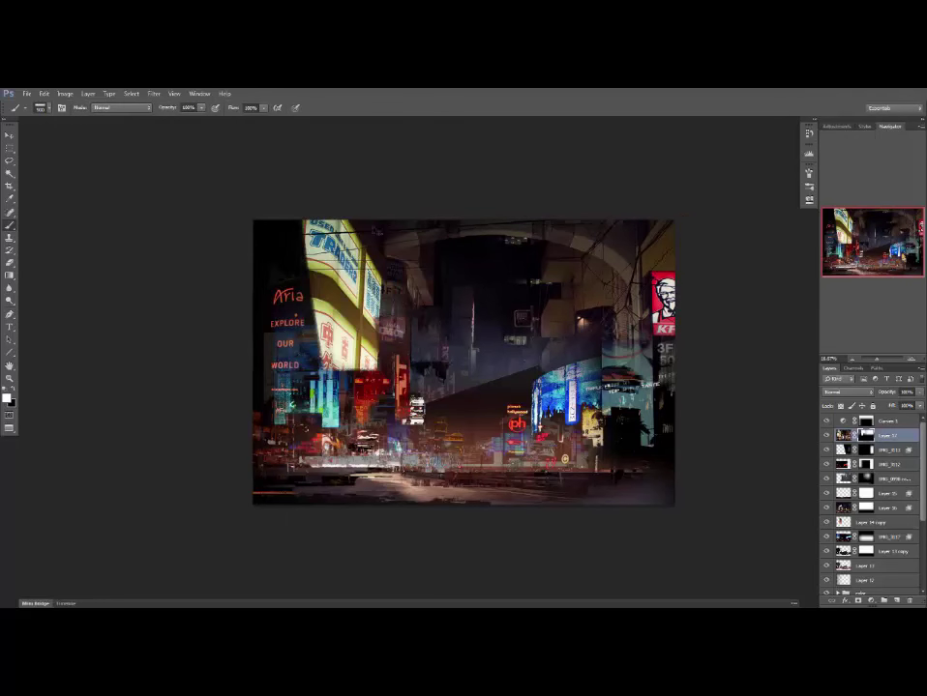
{"action": "key", "text": "ctrl+alt+z"}
{"action": "key", "text": "ctrl+alt+z"}
{"action": "left_click_drag", "start_coordinate": [311, 250], "coordinate": [358, 219]}
{"action": "key", "text": "x"}
{"action": "mouse_move", "coordinate": [295, 263]}
{"action": "left_mouse_down"}
{"action": "mouse_move", "coordinate": [321, 230]}
{"action": "mouse_move", "coordinate": [351, 232]}
{"action": "left_mouse_up"}
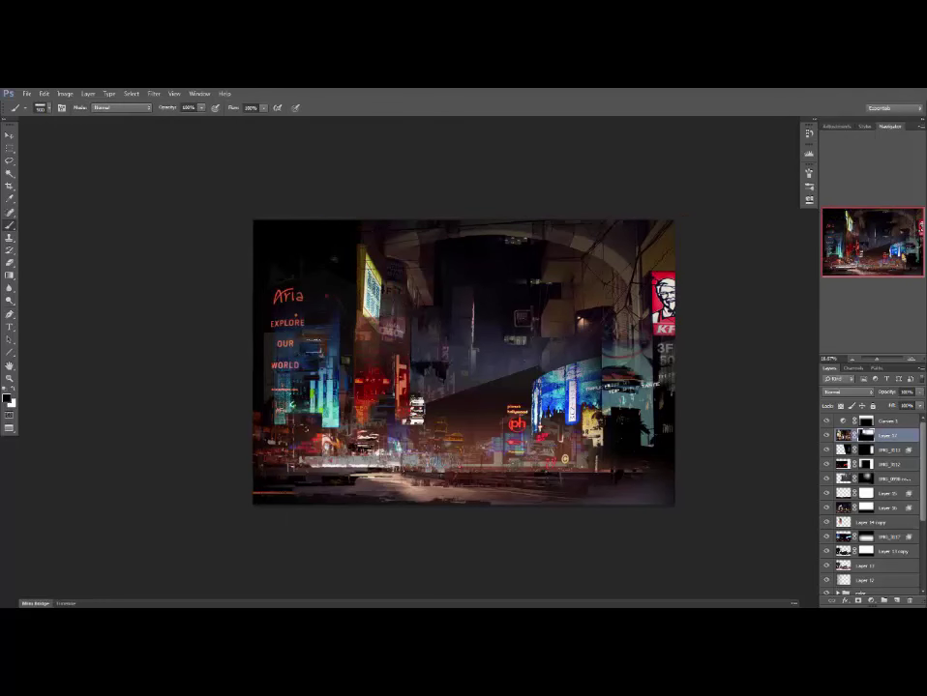
Stretch Layer 17 slightly toward the left side of the canvas.
{"action": "key", "text": "ctrl+t"}
{"action": "left_click_drag", "start_coordinate": [263, 186], "coordinate": [248, 186]}
{"action": "key", "text": "Return"}
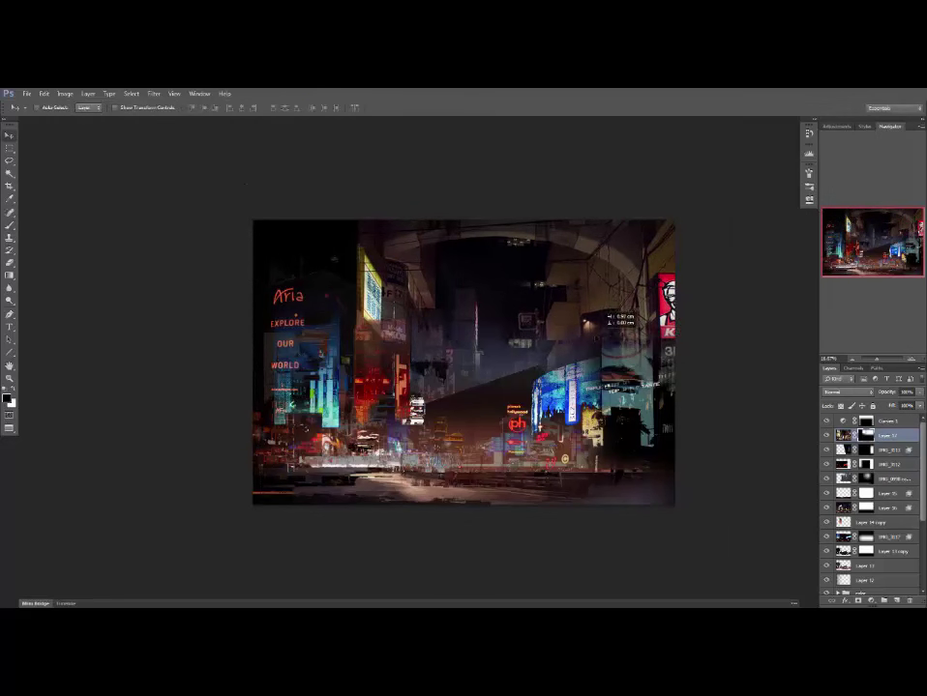
Darken the KFC sign with Levels inside a rectangular selection and paint over its logo in dark red.
{"action": "key", "text": "m"}
{"action": "left_click_drag", "start_coordinate": [642, 251], "coordinate": [683, 374]}
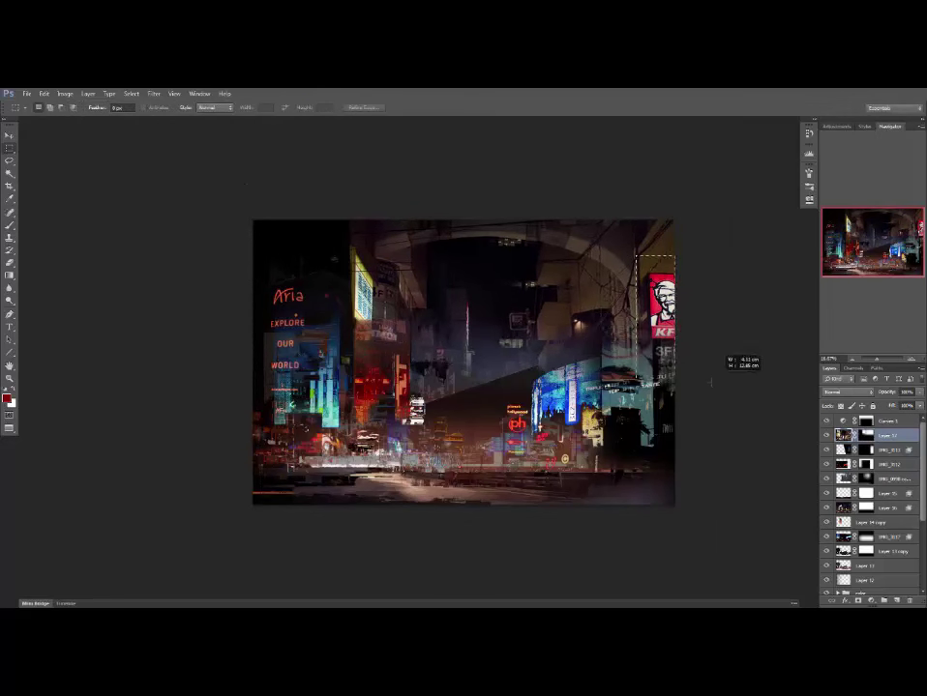
{"action": "key", "text": "ctrl+l"}
{"action": "left_click_drag", "start_coordinate": [677, 227], "coordinate": [414, 359]}
{"action": "left_click_drag", "start_coordinate": [503, 503], "coordinate": [457, 508]}
{"action": "key", "text": "Return"}
{"action": "key", "text": "ctrl+d"}
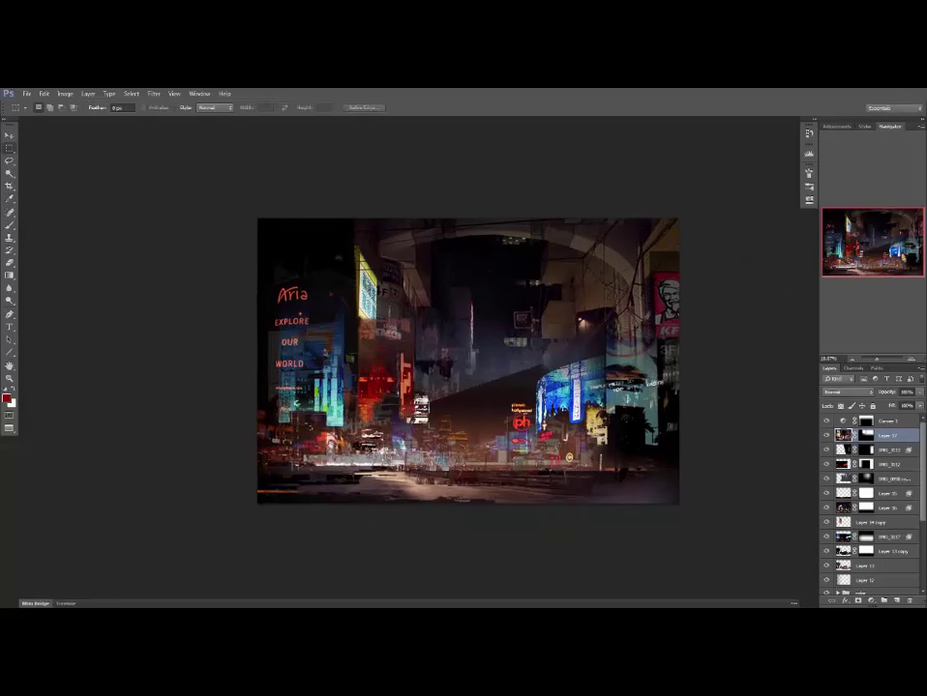
{"action": "key", "text": "b"}
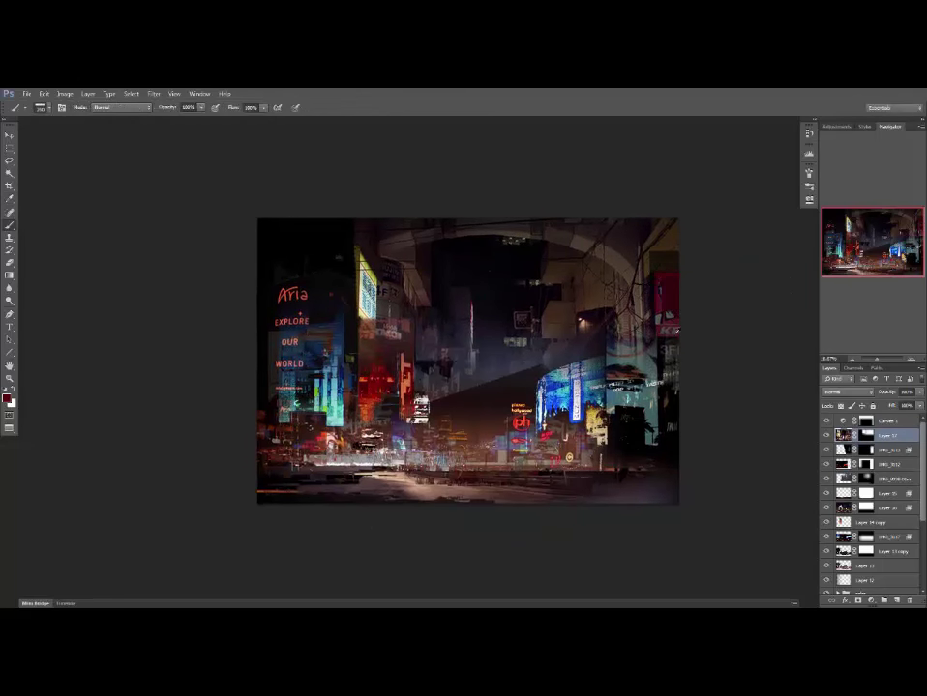
{"action": "key", "text": "v"}
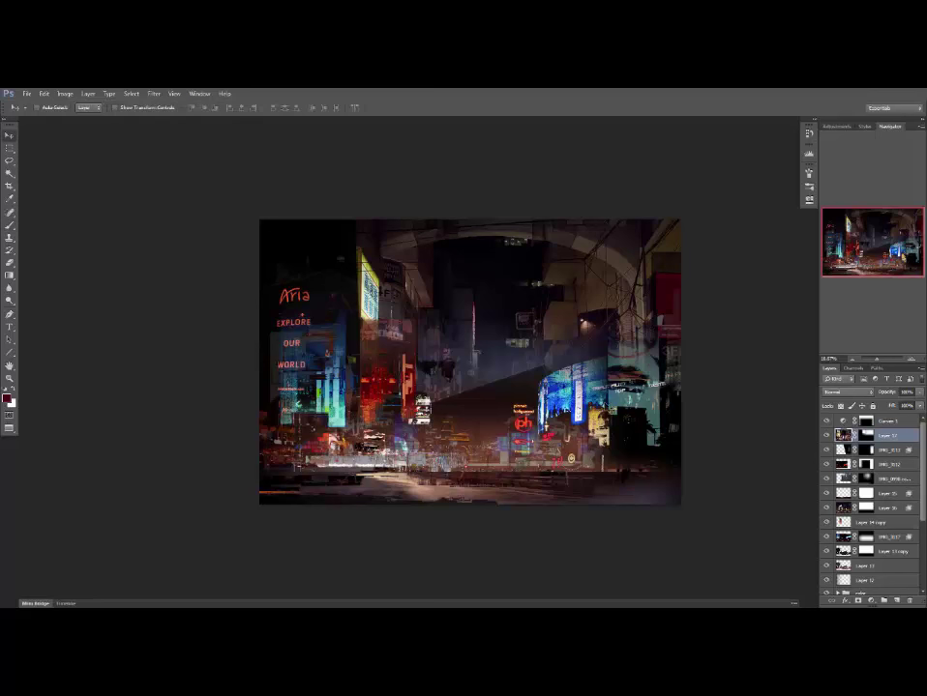
Create a new layer directly below Layer 12, add a dark blue gradient, and lighten the dark tones with Levels.
{"action": "scroll", "coordinate": [903, 532], "scroll_direction": "down", "scroll_amount": 2}
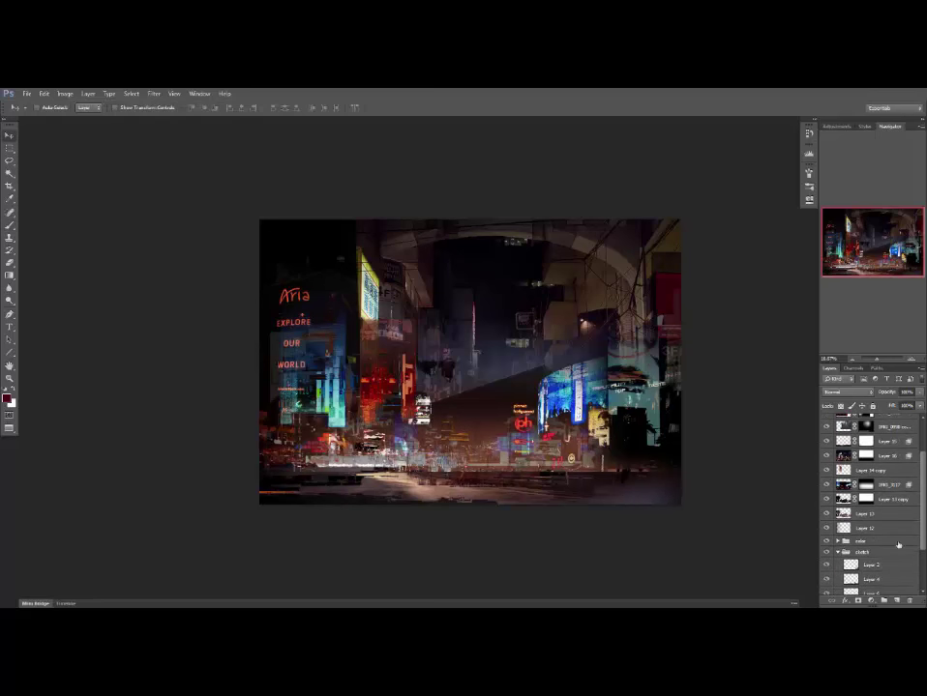
{"action": "key", "text": "ctrl+shift+alt+n"}
{"action": "key", "text": "g"}
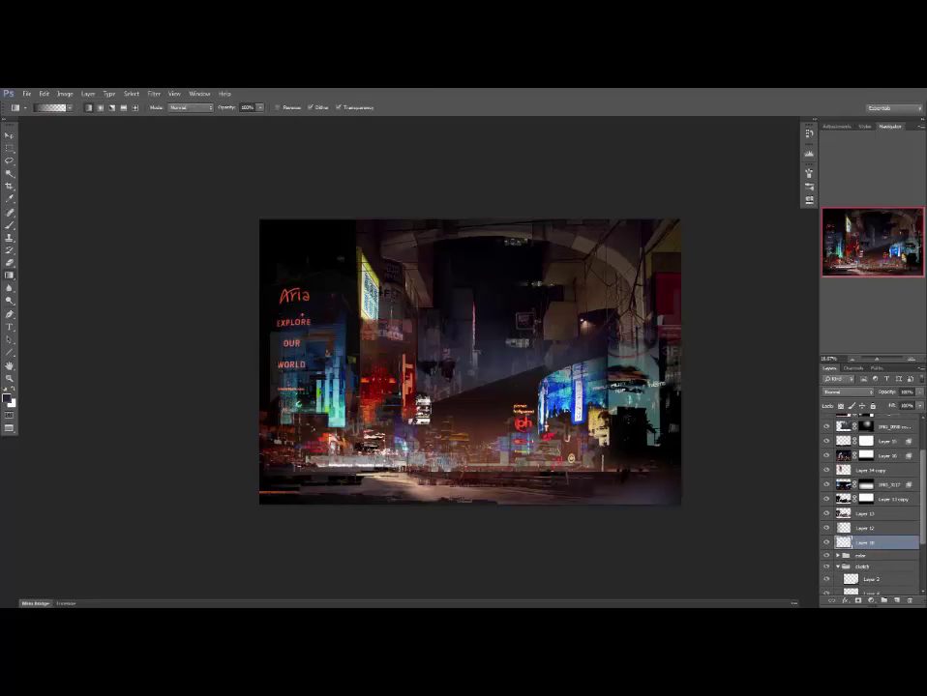
{"action": "left_click_drag", "start_coordinate": [466, 507], "coordinate": [745, 284]}
{"action": "key", "text": "ctrl+z"}
{"action": "key", "text": "ctrl+z"}
{"action": "key", "text": "ctrl+l"}
{"action": "left_click_drag", "start_coordinate": [690, 432], "coordinate": [740, 434]}
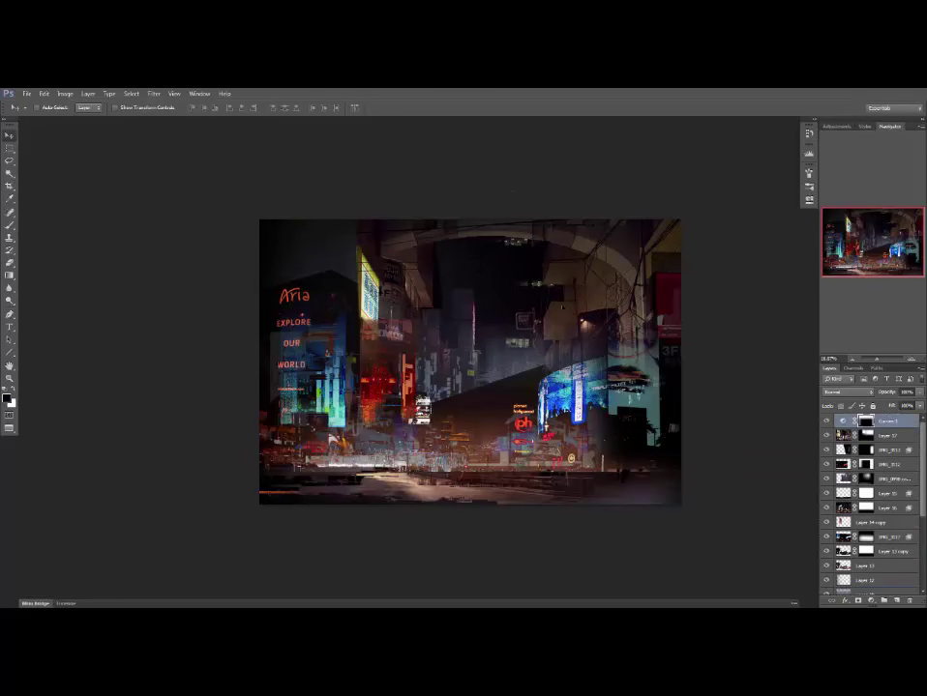
Lock the Curves 1 layer and try moving Layer 17 upward.
{"action": "left_click", "coordinate": [873, 406]}
{"action": "left_click", "coordinate": [892, 437]}
{"action": "left_click_drag", "start_coordinate": [554, 315], "coordinate": [565, 212]}
{"action": "key", "text": "ctrl+z"}
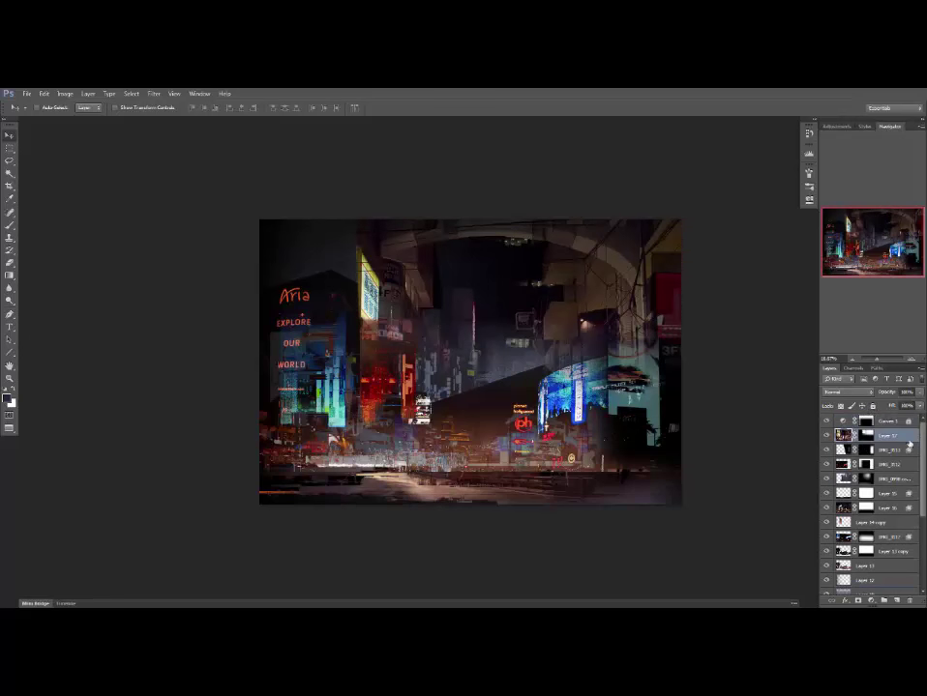
Fade out Layer 17's dark tones with a split This Layer Blend If slider.
{"action": "double_click", "coordinate": [909, 444]}
{"action": "left_click_drag", "start_coordinate": [689, 490], "coordinate": [719, 493]}
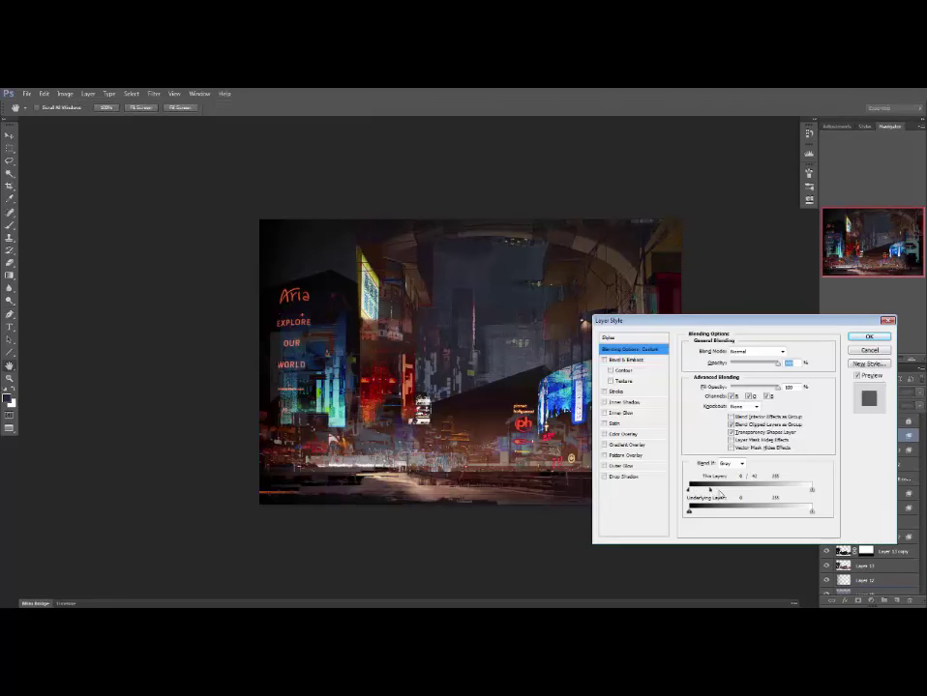
{"action": "key", "text": "Return"}
Nudge Layer 17 slightly to the right and tone down its yellow billboard on the layer mask.
{"action": "left_click_drag", "start_coordinate": [630, 268], "coordinate": [630, 282]}
{"action": "key", "text": "ctrl+z"}
{"action": "left_click_drag", "start_coordinate": [609, 340], "coordinate": [612, 340]}
{"action": "key", "text": "g"}
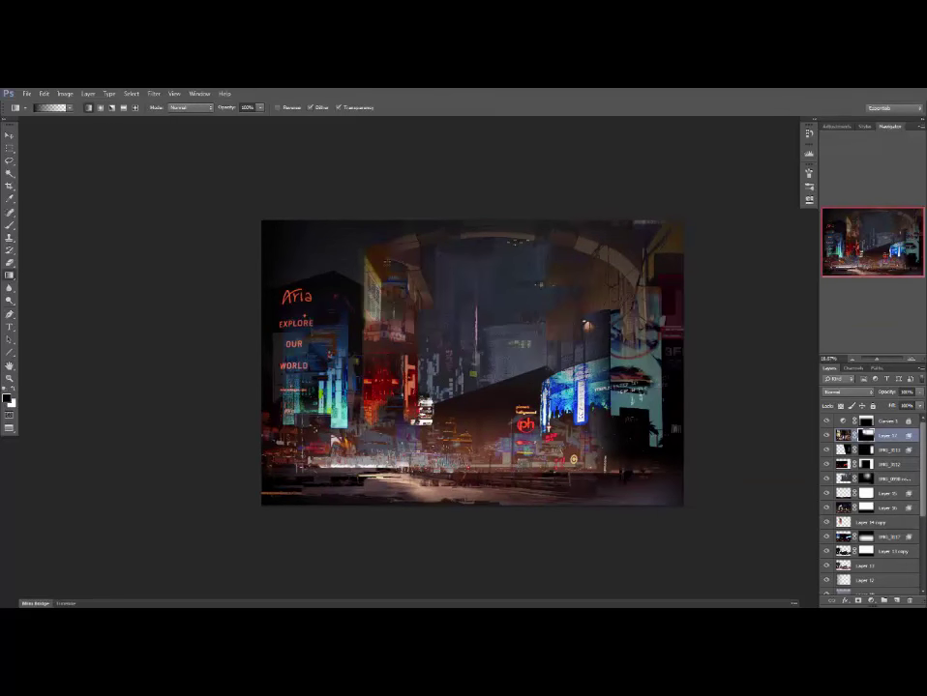
{"action": "key", "text": "b"}
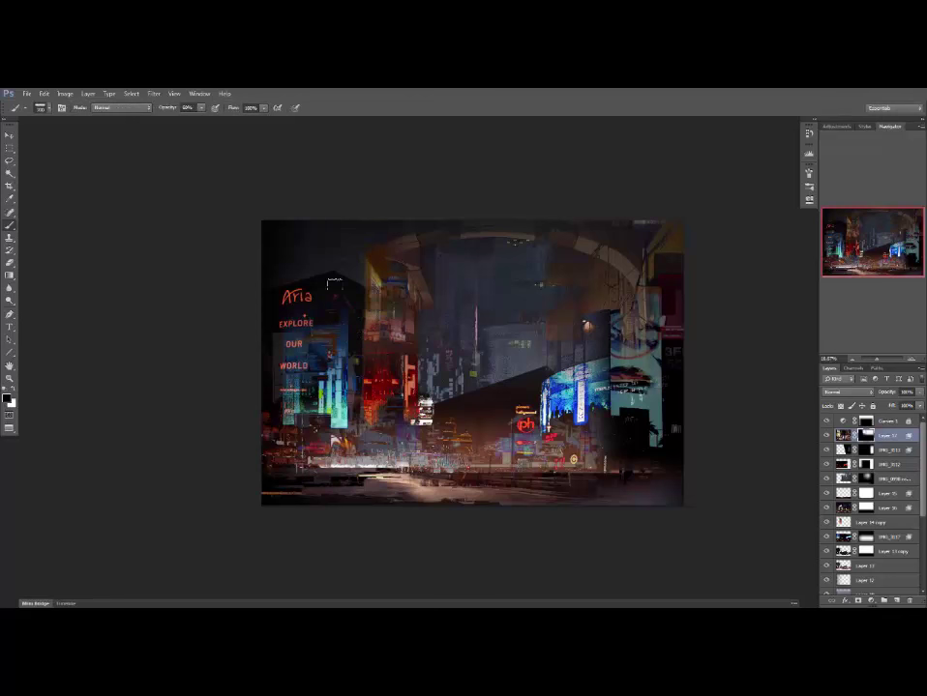
{"action": "key", "text": "m"}
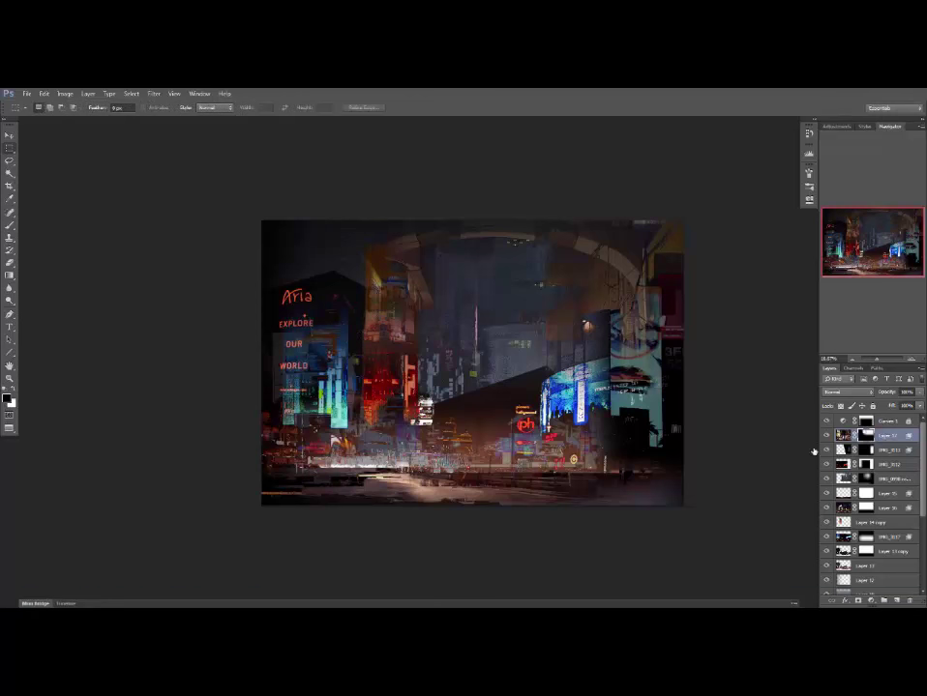
Paste the Japanese neon street photo above Layer 17, then resize and position it across the lower part of the canvas.
{"action": "key", "text": "ctrl+v"}
{"action": "key", "text": "ctrl+t"}
{"action": "key", "text": "Return"}
{"action": "key", "text": "v"}
{"action": "left_click_drag", "start_coordinate": [505, 349], "coordinate": [676, 461]}
{"action": "key", "text": "ctrl+t"}
{"action": "key", "text": "Return"}
{"action": "left_click_drag", "start_coordinate": [464, 419], "coordinate": [498, 399]}
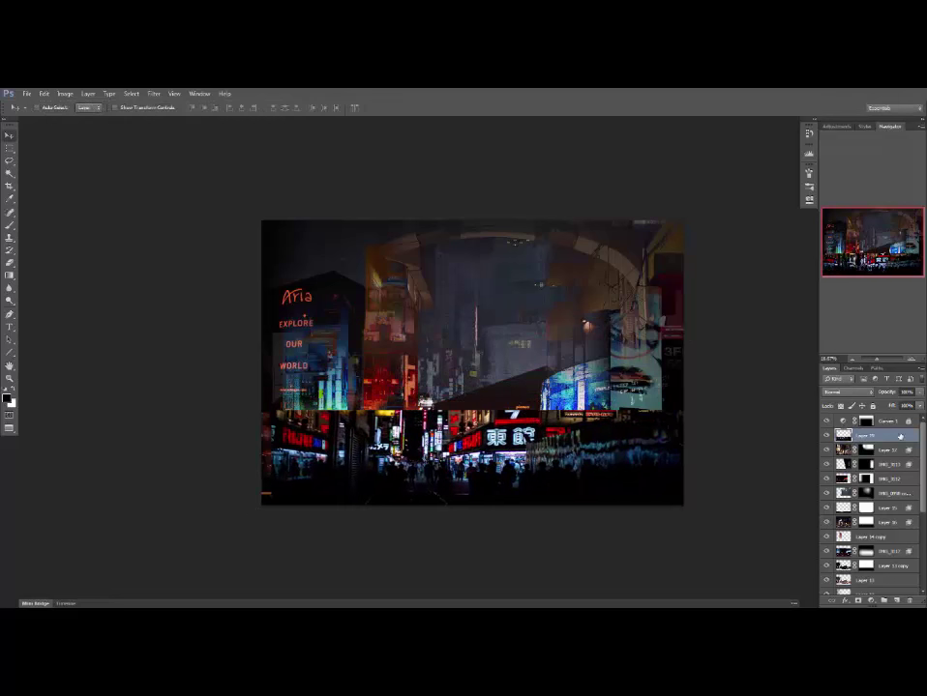
Brighten the midtones of the pasted neon street photo with Levels.
{"action": "key", "text": "ctrl+l"}
{"action": "left_click_drag", "start_coordinate": [753, 390], "coordinate": [738, 390]}
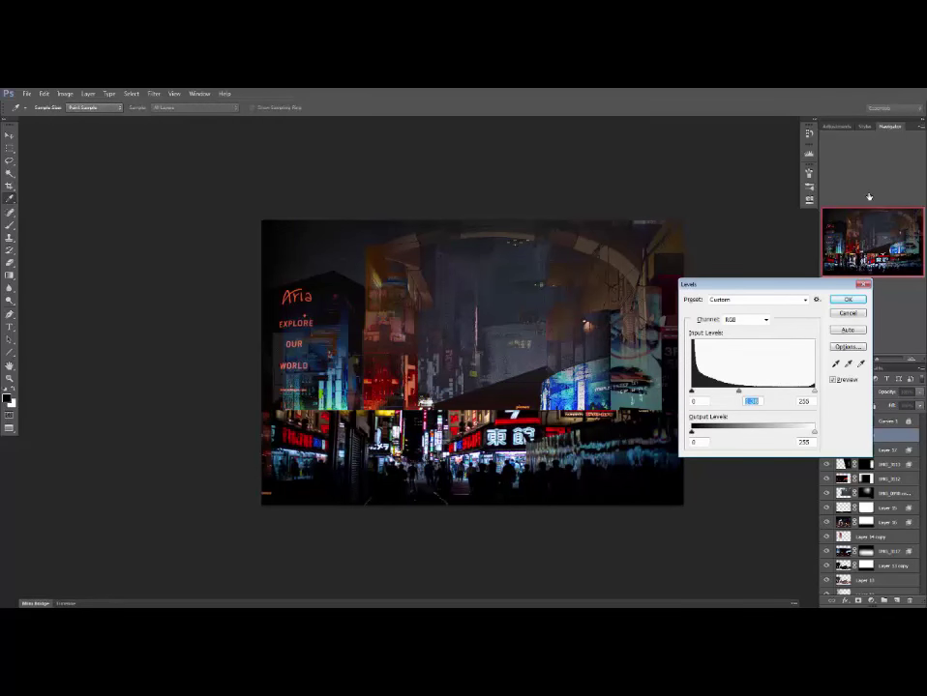
{"action": "key", "text": "Return"}
Fade out the neon street photo's bright tones with a split This Layer highlight slider in Blend If.
{"action": "double_click", "coordinate": [895, 440]}
{"action": "left_click_drag", "start_coordinate": [812, 491], "coordinate": [735, 493]}
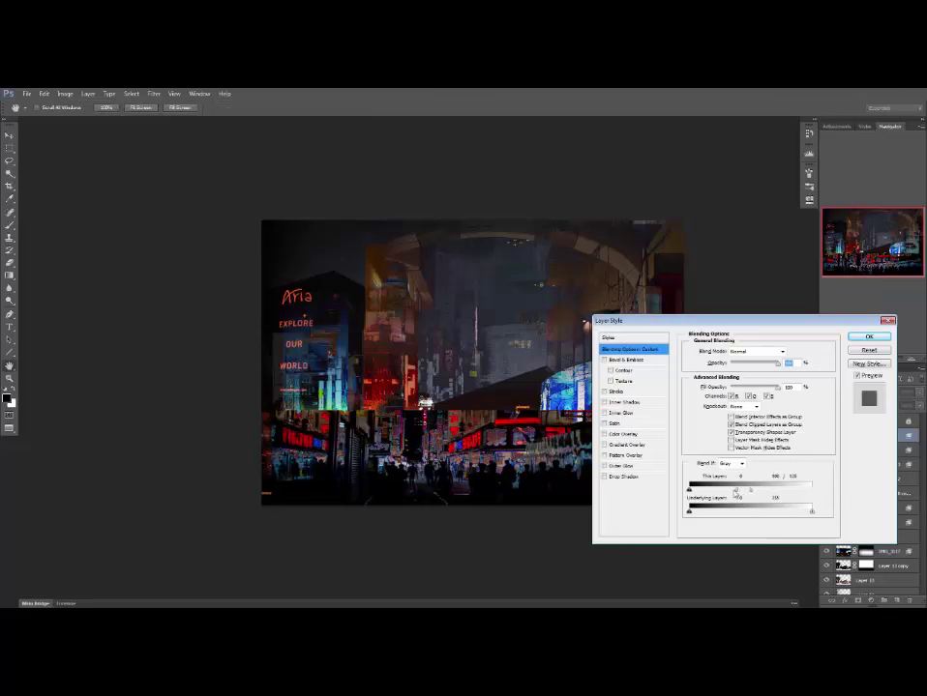
{"action": "left_click", "coordinate": [876, 339]}
Add a black layer mask to the neon street photo on Layer 19 and reveal its lower part with a gradient.
{"action": "key", "text": "e"}
{"action": "right_click", "coordinate": [584, 325]}
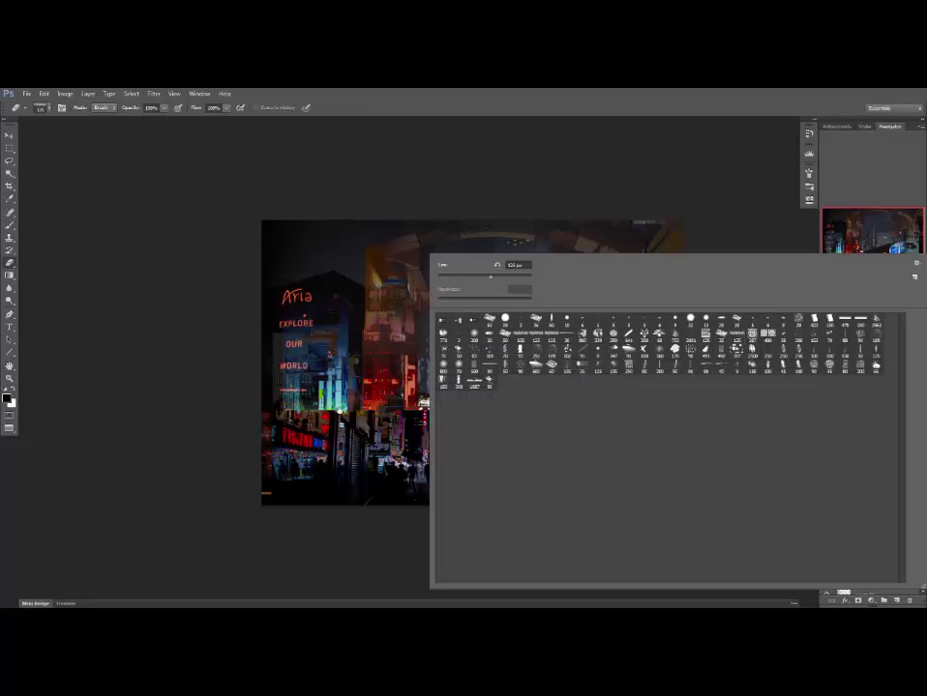
{"action": "key", "text": "Escape"}
{"action": "left_click", "coordinate": [857, 601], "text": "alt"}
{"action": "key", "text": "g"}
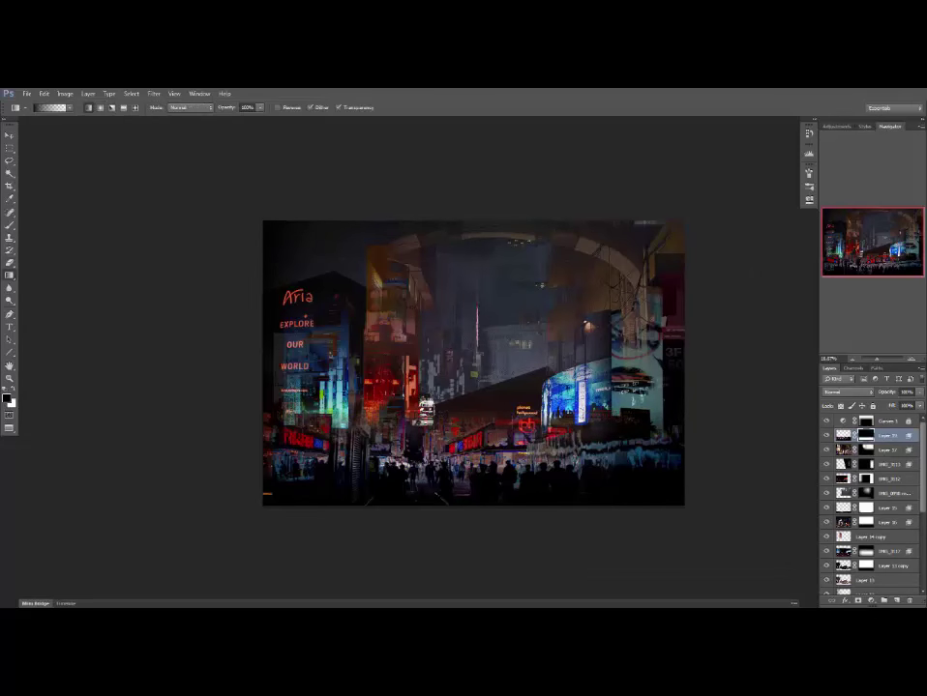
{"action": "left_click", "coordinate": [826, 435]}
{"action": "left_click", "coordinate": [826, 435]}
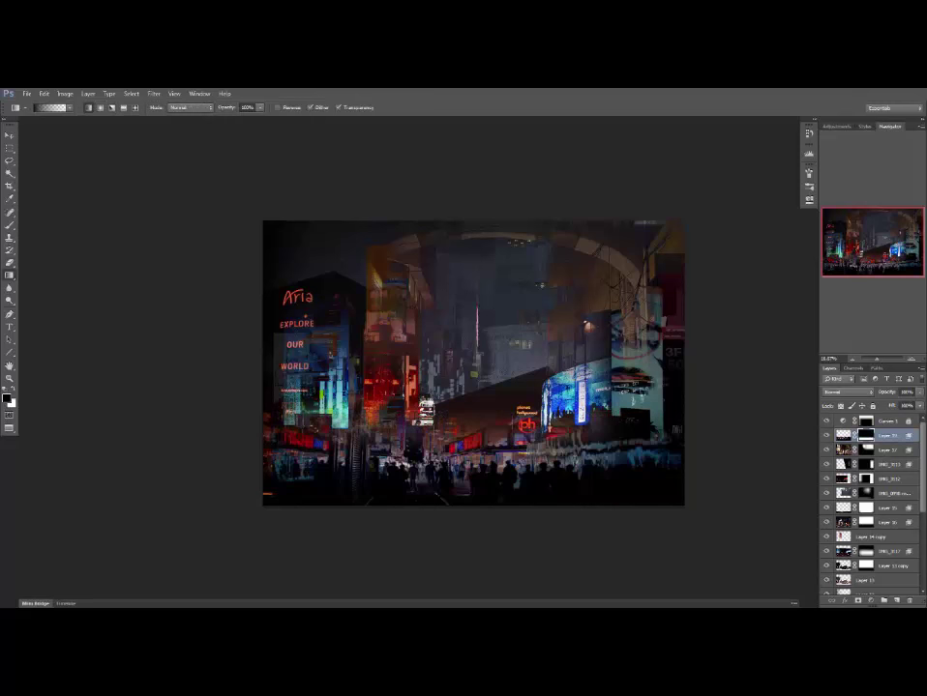
Fade Layer 19 over the bright tones beneath it with an Underlying Layer highlight split of about 95 / 207 in Blend If.
{"action": "double_click", "coordinate": [907, 435]}
{"action": "left_click_drag", "start_coordinate": [811, 513], "coordinate": [741, 516]}
{"action": "key", "text": "Return"}
{"action": "key", "text": "ctrl+plus"}
{"action": "double_click", "coordinate": [909, 438]}
{"action": "left_click_drag", "start_coordinate": [733, 320], "coordinate": [696, 133]}
{"action": "left_click_drag", "start_coordinate": [726, 326], "coordinate": [700, 326]}
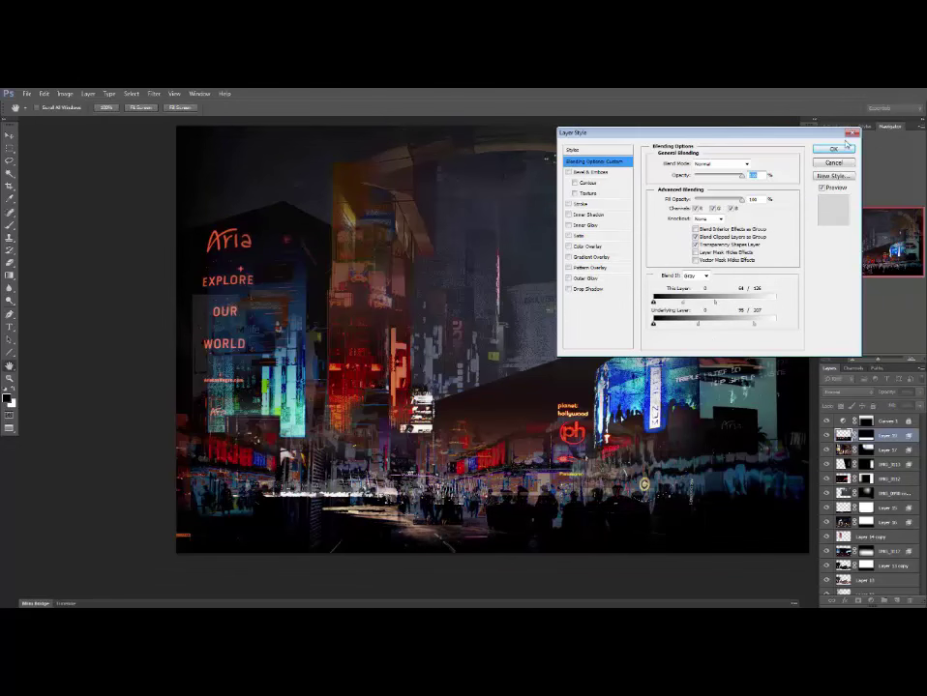
{"action": "left_click", "coordinate": [844, 148]}
Paint black on Layer 19's mask with a textured brush to uncover the pavement and break up the edge of the crowd.
{"action": "key", "text": "b"}
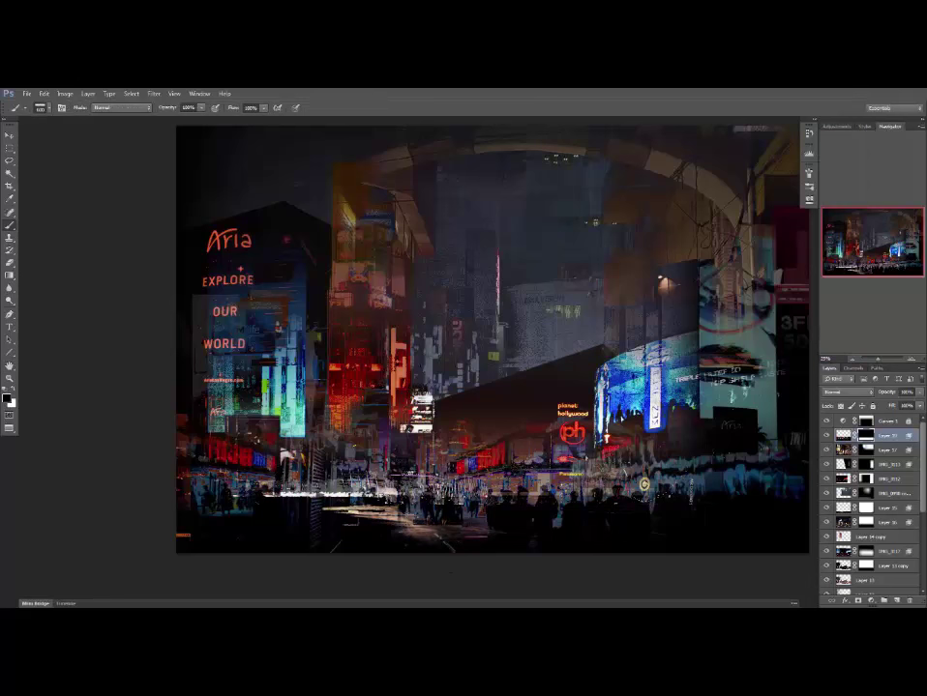
{"action": "left_click_drag", "start_coordinate": [372, 516], "coordinate": [435, 532]}
{"action": "key", "text": "ctrl+z"}
{"action": "right_click", "coordinate": [431, 418]}
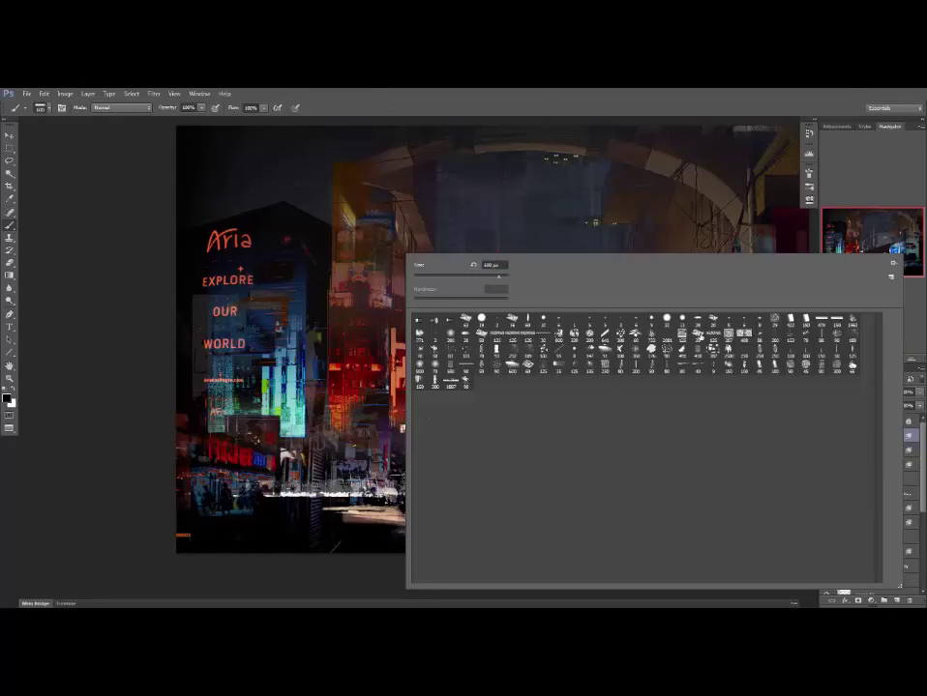
{"action": "double_click", "coordinate": [496, 335]}
{"action": "left_click_drag", "start_coordinate": [370, 523], "coordinate": [421, 548]}
{"action": "mouse_move", "coordinate": [341, 512]}
{"action": "left_mouse_down"}
{"action": "mouse_move", "coordinate": [387, 567]}
{"action": "mouse_move", "coordinate": [360, 551]}
{"action": "left_mouse_up"}
{"action": "left_click_drag", "start_coordinate": [382, 507], "coordinate": [505, 569]}
{"action": "key", "text": "ctrl+z"}
{"action": "left_click_drag", "start_coordinate": [337, 518], "coordinate": [450, 523]}
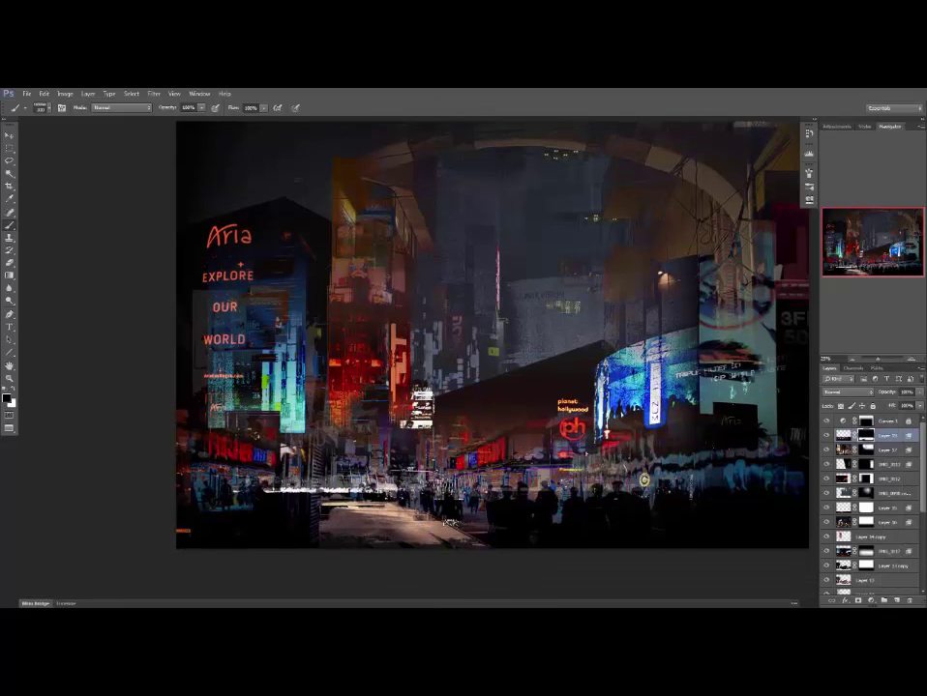
{"action": "left_click_drag", "start_coordinate": [489, 560], "coordinate": [587, 541]}
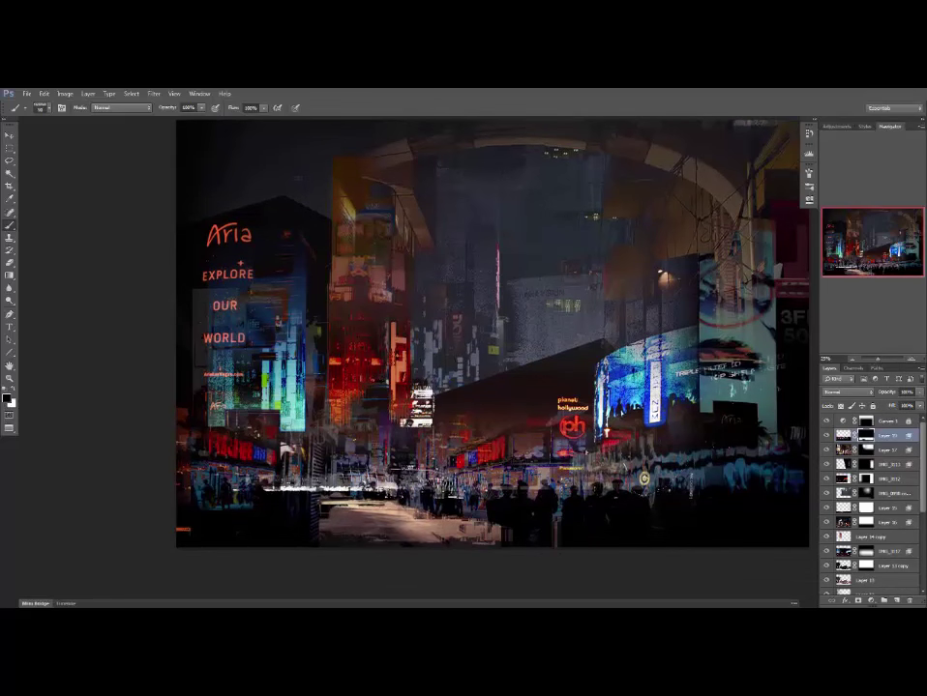
{"action": "key", "text": "v"}
{"action": "key", "text": "b"}
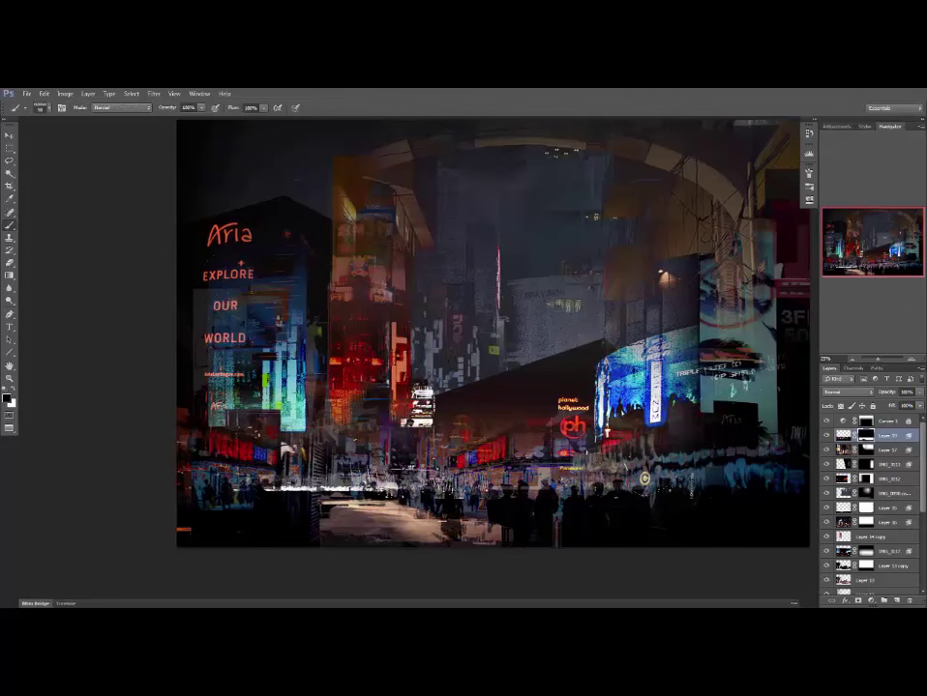
{"action": "left_click_drag", "start_coordinate": [485, 490], "coordinate": [545, 541]}
Compare Layer 16 on and off, then paint on its layer mask around the distant skyline towers.
{"action": "key", "text": "v"}
{"action": "left_click", "coordinate": [870, 525]}
{"action": "left_click", "coordinate": [827, 523]}
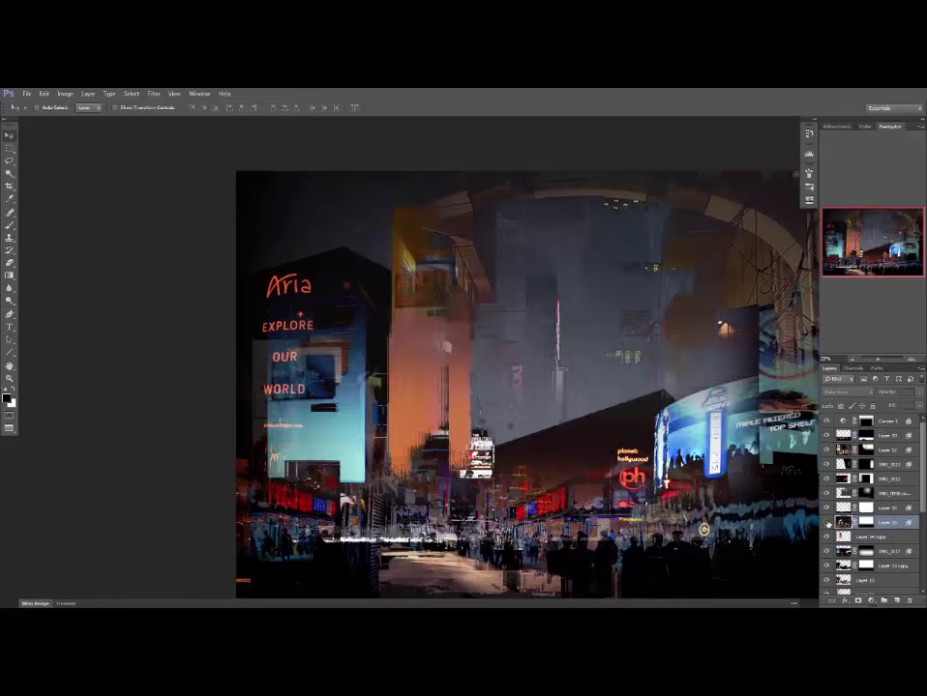
{"action": "left_click", "coordinate": [827, 523]}
{"action": "key", "text": "b"}
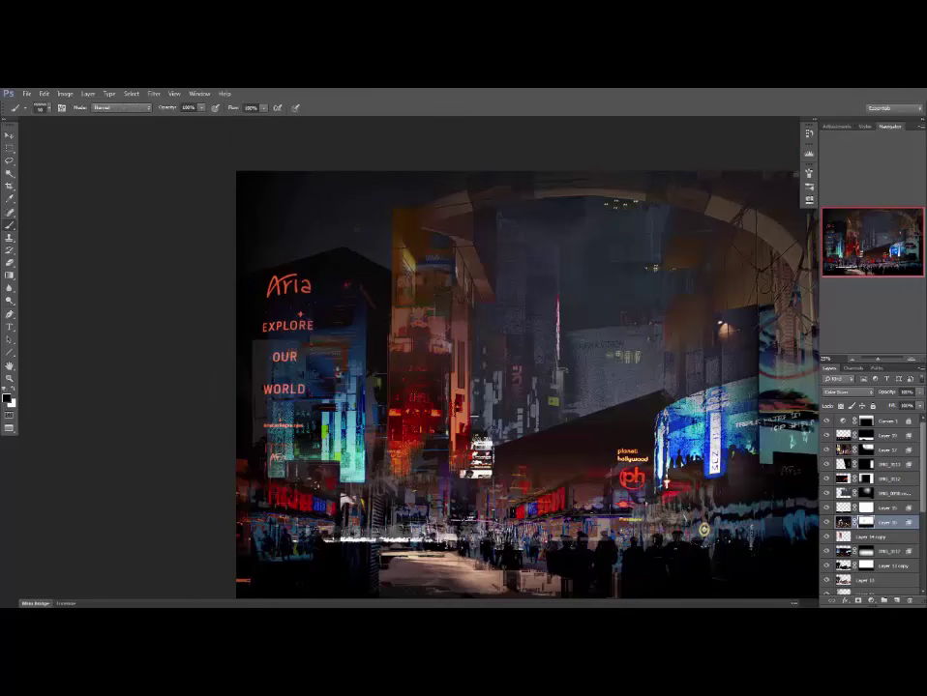
{"action": "left_click_drag", "start_coordinate": [542, 431], "coordinate": [511, 438]}
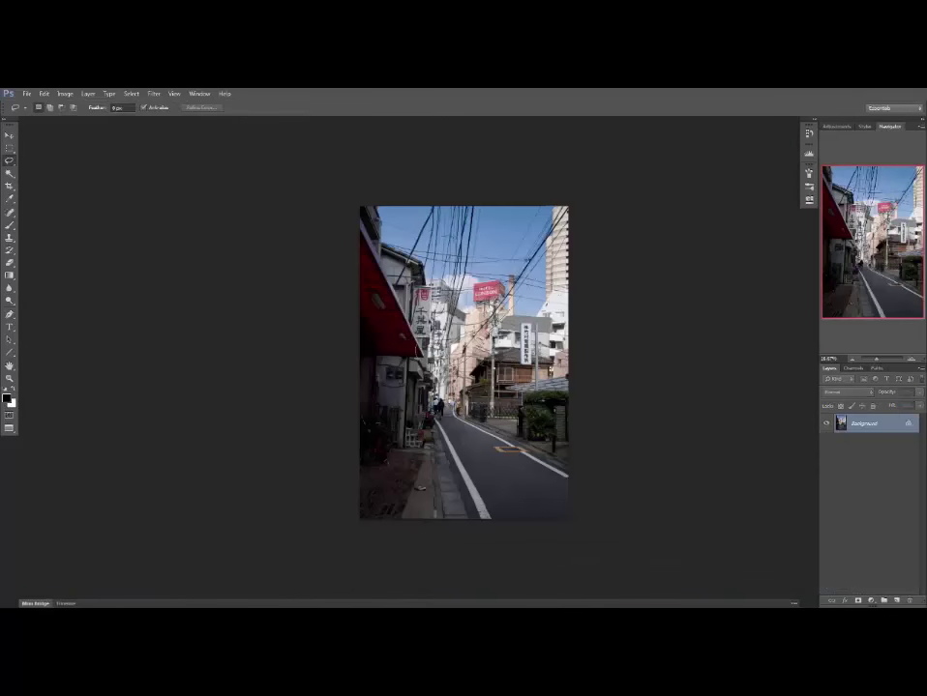
Copy the lassoed wires of the daytime street photo to a new layer and drop its bright tones with Blend If.
{"action": "key", "text": "ctrl+j"}
{"action": "left_click", "coordinate": [826, 442]}
{"action": "double_click", "coordinate": [907, 423]}
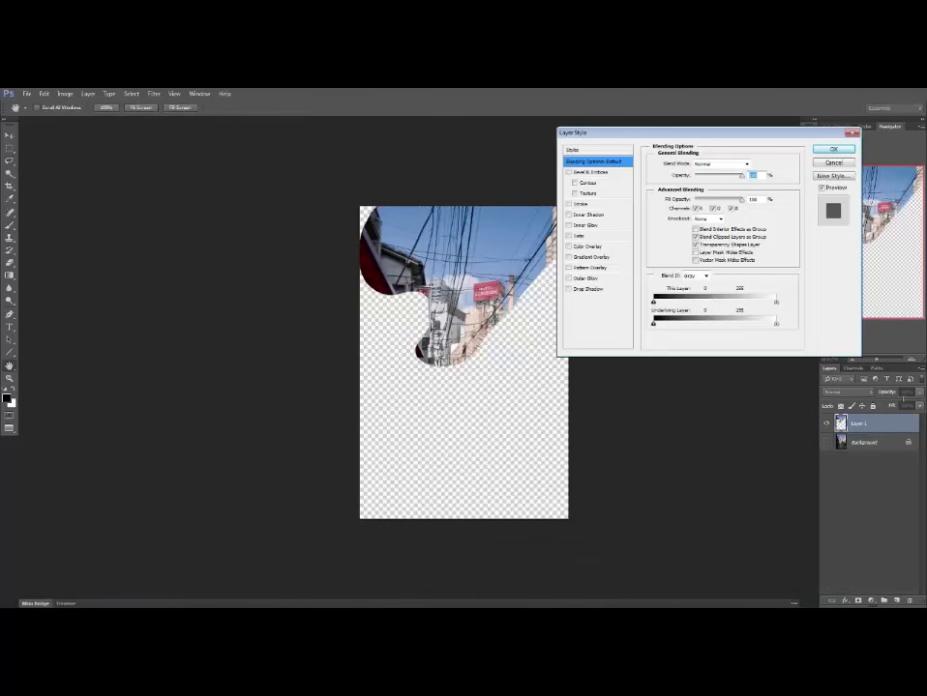
{"action": "left_click_drag", "start_coordinate": [773, 302], "coordinate": [721, 303]}
{"action": "left_click", "coordinate": [833, 149]}
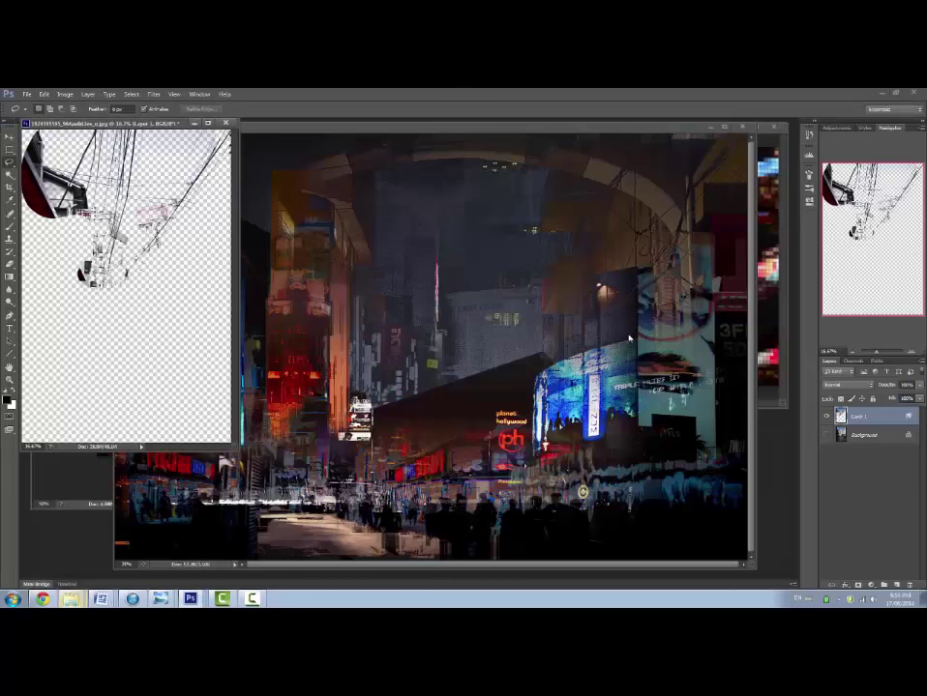
Erase the leftover building scraps around the wires and bring the wires into the city painting, just below Curves 1.
{"action": "key", "text": "e"}
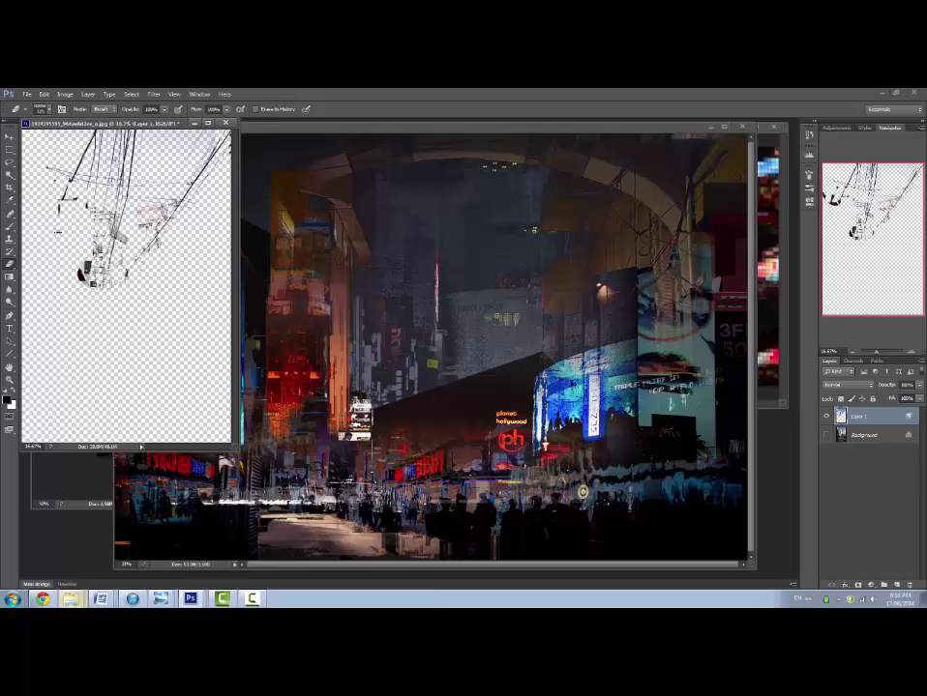
{"action": "left_click", "coordinate": [108, 324]}
{"action": "left_click_drag", "start_coordinate": [859, 416], "coordinate": [513, 348]}
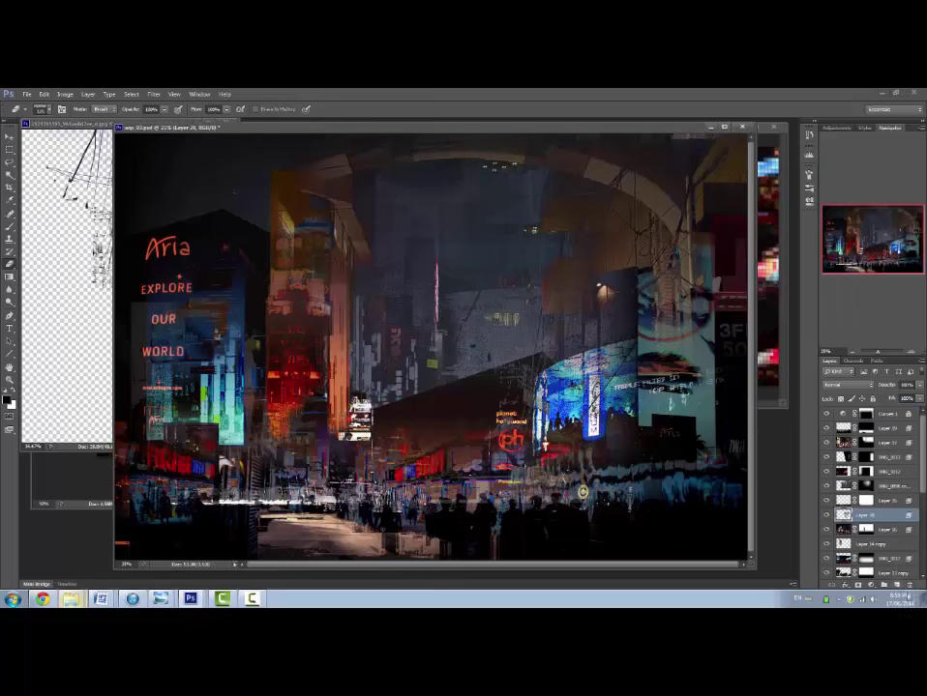
{"action": "left_click", "coordinate": [897, 585]}
{"action": "key", "text": "ctrl+z"}
{"action": "mouse_move", "coordinate": [883, 519]}
{"action": "left_mouse_down"}
{"action": "mouse_move", "coordinate": [868, 445]}
{"action": "mouse_move", "coordinate": [875, 421]}
{"action": "left_mouse_up"}
Stretch the wires layer with Free Transform so it spans the full width of the painting.
{"action": "key", "text": "ctrl+minus"}
{"action": "key", "text": "ctrl+t"}
{"action": "left_click_drag", "start_coordinate": [614, 356], "coordinate": [711, 350]}
{"action": "left_click_drag", "start_coordinate": [509, 276], "coordinate": [509, 260]}
{"action": "left_click_drag", "start_coordinate": [310, 356], "coordinate": [240, 349]}
{"action": "key", "text": "Return"}
{"action": "left_click_drag", "start_coordinate": [533, 380], "coordinate": [533, 350]}
{"action": "key", "text": "ctrl+t"}
{"action": "left_click_drag", "start_coordinate": [240, 327], "coordinate": [168, 322]}
{"action": "key", "text": "Return"}
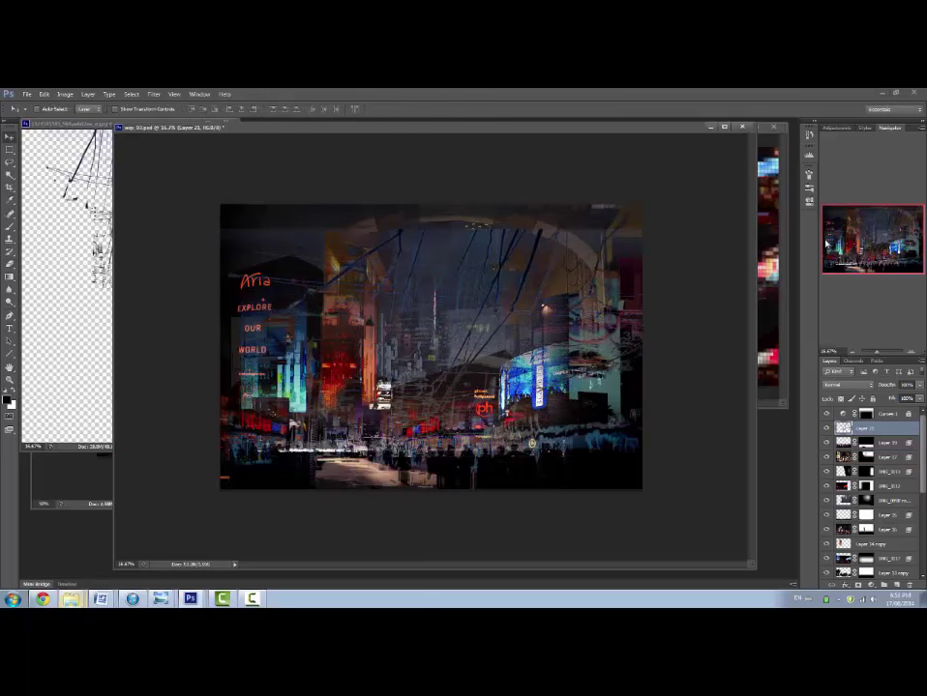
Darken the wires layer with Levels by lowering the white output level.
{"action": "key", "text": "ctrl+l"}
{"action": "left_click_drag", "start_coordinate": [812, 431], "coordinate": [772, 434]}
{"action": "left_click", "coordinate": [849, 301]}
Shrink the wires vertically, move them into the sky at the painting's upper right and erase the stray strand.
{"action": "left_click_drag", "start_coordinate": [498, 395], "coordinate": [588, 404]}
{"action": "key", "text": "ctrl+t"}
{"action": "left_click_drag", "start_coordinate": [627, 243], "coordinate": [626, 290]}
{"action": "key", "text": "Return"}
{"action": "left_click_drag", "start_coordinate": [540, 385], "coordinate": [592, 315]}
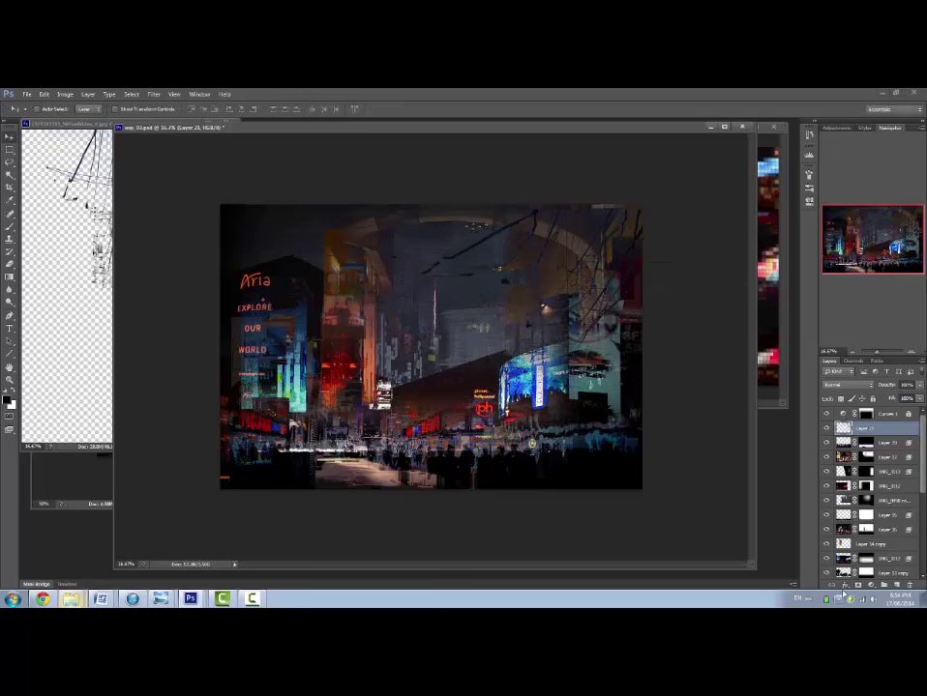
{"action": "key", "text": "e"}
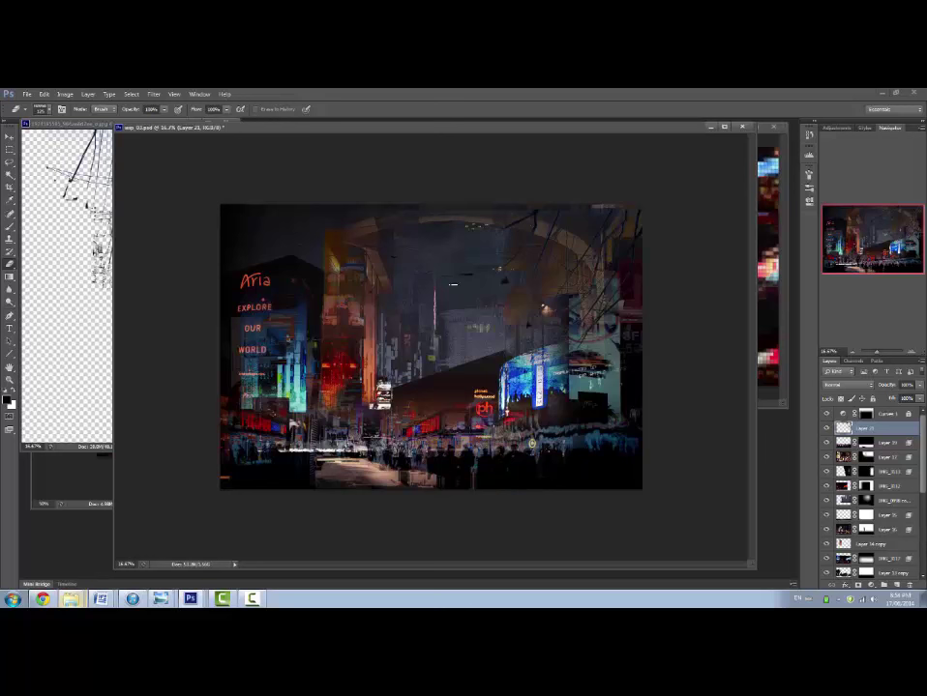
Check what Layer 16 contributes and look through the color and sketch groups in the layer stack.
{"action": "key", "text": "v"}
{"action": "left_click", "coordinate": [480, 379], "text": "ctrl"}
{"action": "left_click", "coordinate": [826, 529]}
{"action": "left_click", "coordinate": [826, 529]}
{"action": "scroll", "coordinate": [851, 503], "scroll_direction": "down", "scroll_amount": 5}
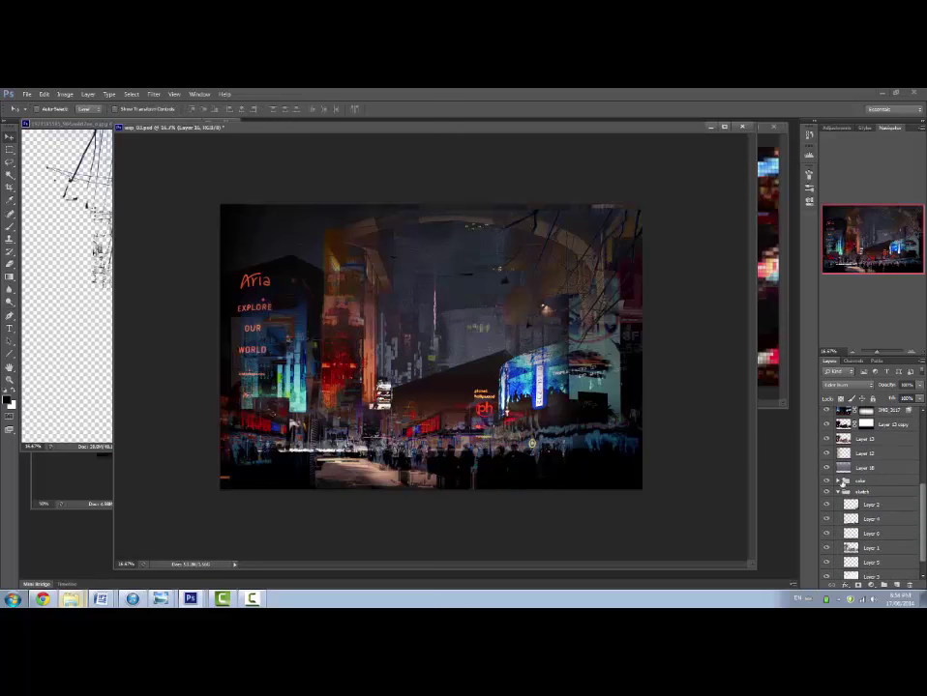
{"action": "left_click", "coordinate": [838, 481]}
{"action": "scroll", "coordinate": [870, 532], "scroll_direction": "down", "scroll_amount": 5}
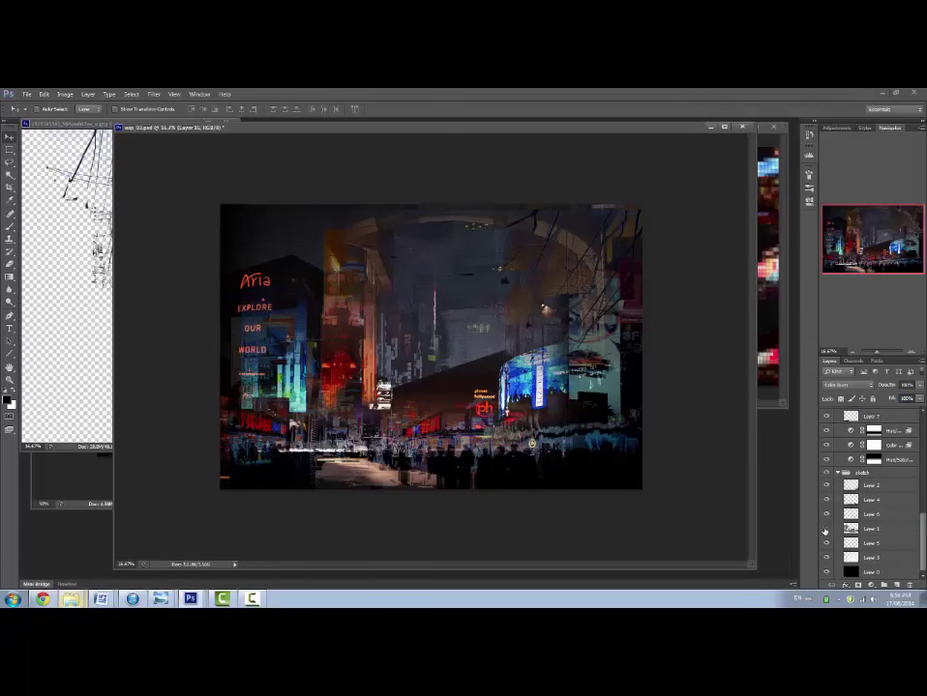
{"action": "left_click_drag", "start_coordinate": [919, 519], "coordinate": [920, 455]}
Compare Layer 13 copy on and off and reduce its fill to about 50%.
{"action": "left_click", "coordinate": [826, 487]}
{"action": "left_click", "coordinate": [826, 487]}
{"action": "left_click", "coordinate": [845, 488]}
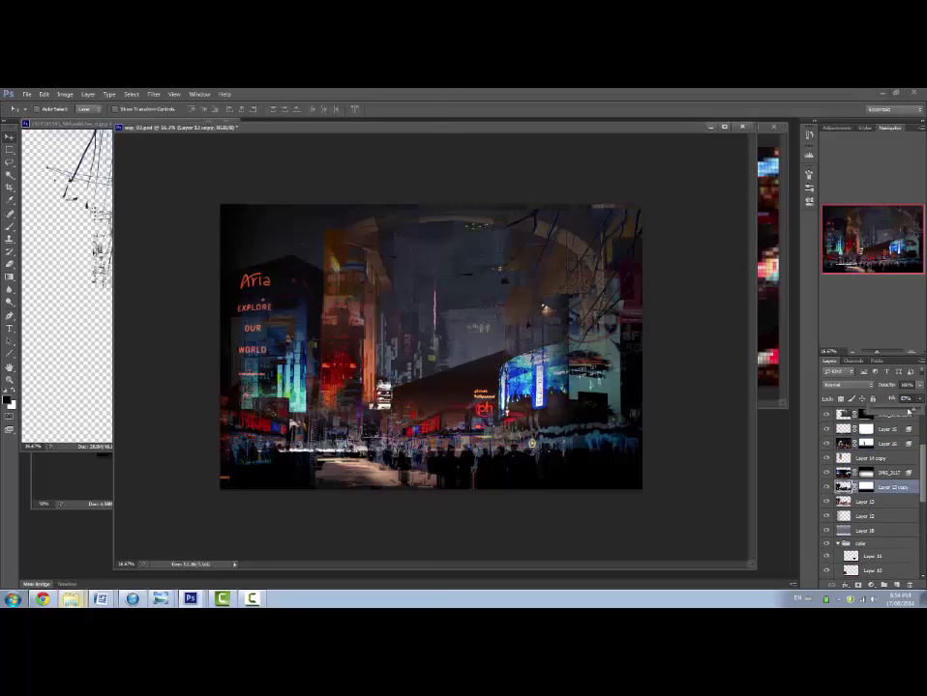
{"action": "left_click_drag", "start_coordinate": [909, 412], "coordinate": [895, 414]}
{"action": "left_click", "coordinate": [677, 497]}
{"action": "key", "text": "f"}
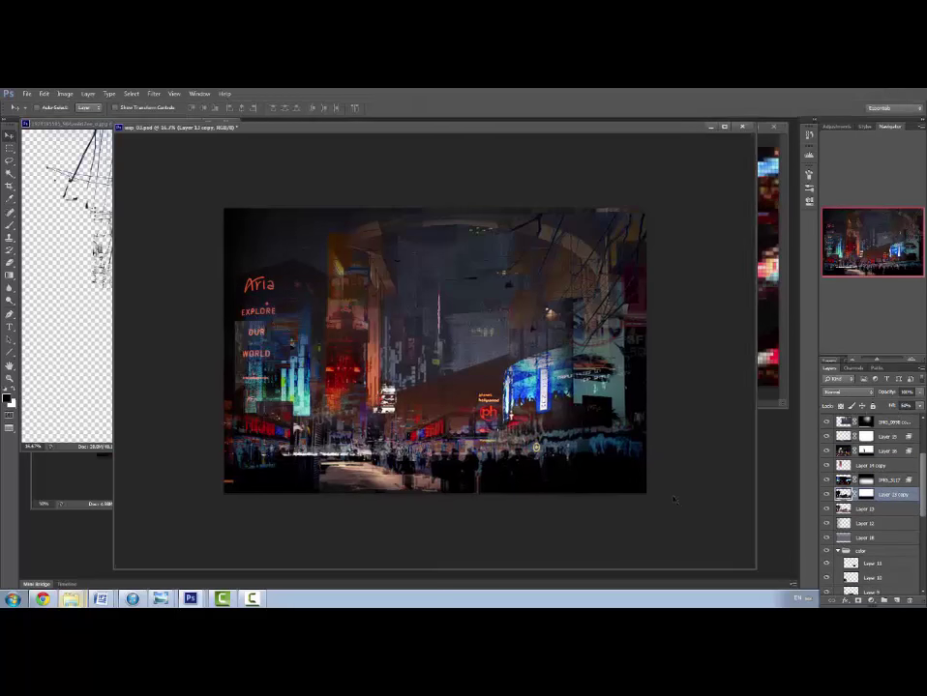
{"action": "key", "text": "ctrl+1"}
{"action": "key", "text": "ctrl+0"}
{"action": "left_click_drag", "start_coordinate": [546, 422], "coordinate": [585, 442]}
{"action": "key", "text": "f"}
{"action": "key", "text": "f"}
{"action": "key", "text": "f"}
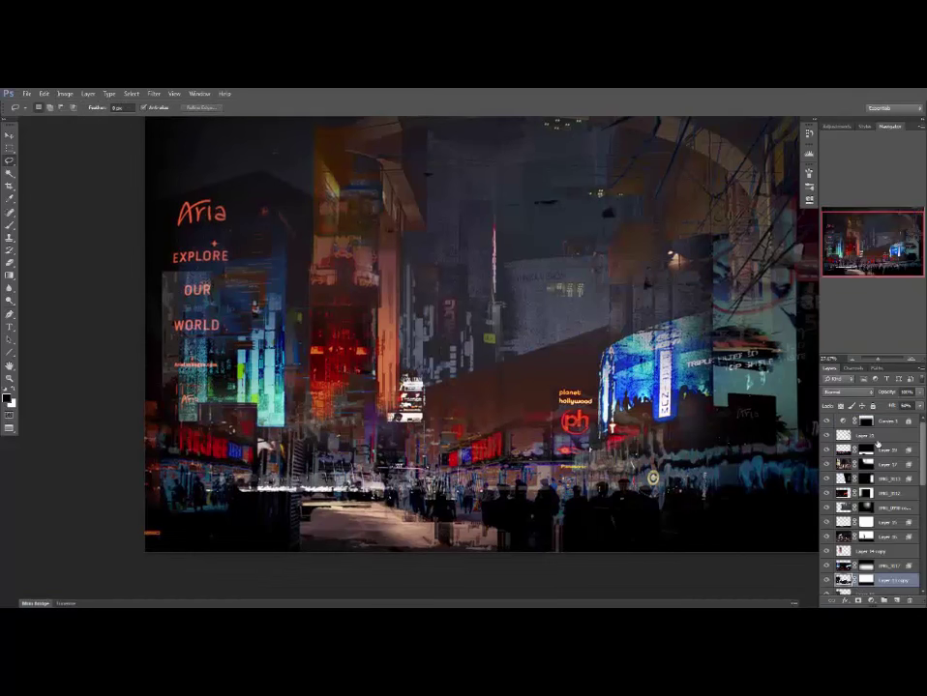
Add a road photo section as a new layer, widen it over the foreground pavement and stack it below Layer 17.
{"action": "key", "text": "Return"}
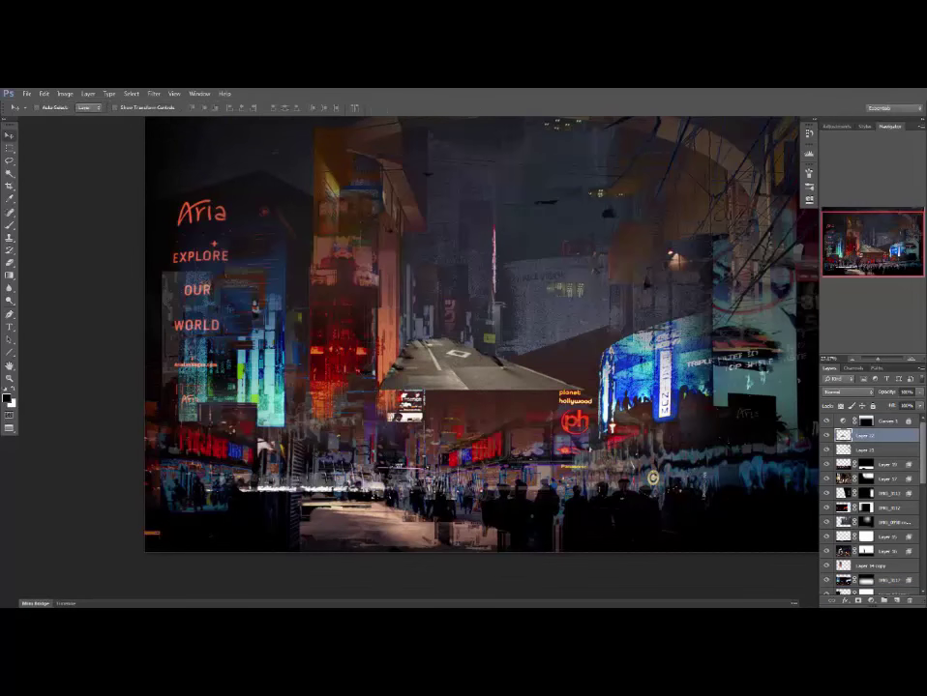
{"action": "left_click_drag", "start_coordinate": [483, 368], "coordinate": [401, 528]}
{"action": "key", "text": "ctrl+t"}
{"action": "left_click_drag", "start_coordinate": [506, 502], "coordinate": [545, 502]}
{"action": "left_click_drag", "start_coordinate": [402, 502], "coordinate": [424, 502]}
{"action": "key", "text": "Return"}
{"action": "left_click_drag", "start_coordinate": [865, 435], "coordinate": [878, 481]}
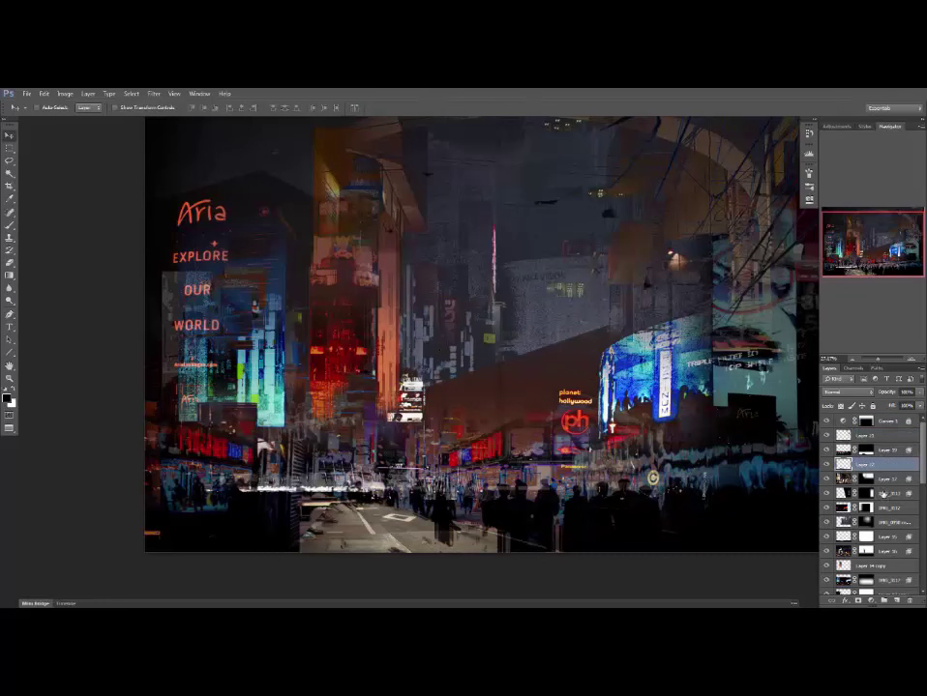
Darken the road section on Layer 22 with Levels by lowering the white output level.
{"action": "key", "text": "ctrl+l"}
{"action": "left_click_drag", "start_coordinate": [814, 431], "coordinate": [778, 432]}
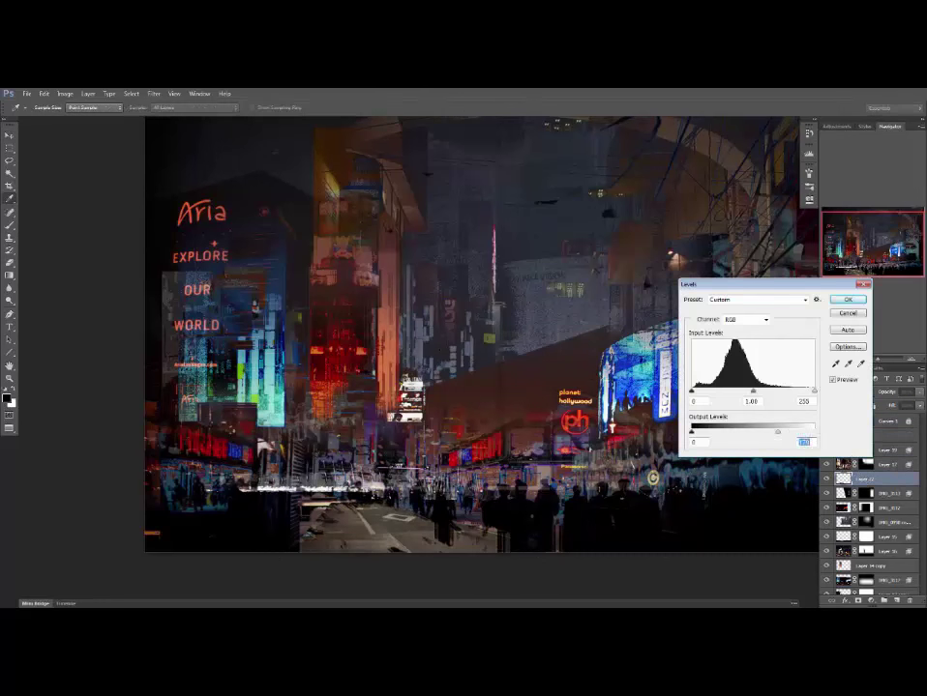
{"action": "key", "text": "Return"}
Shift the road section's shadows toward red and yellow with Color Balance and reduce its saturation.
{"action": "key", "text": "ctrl+b"}
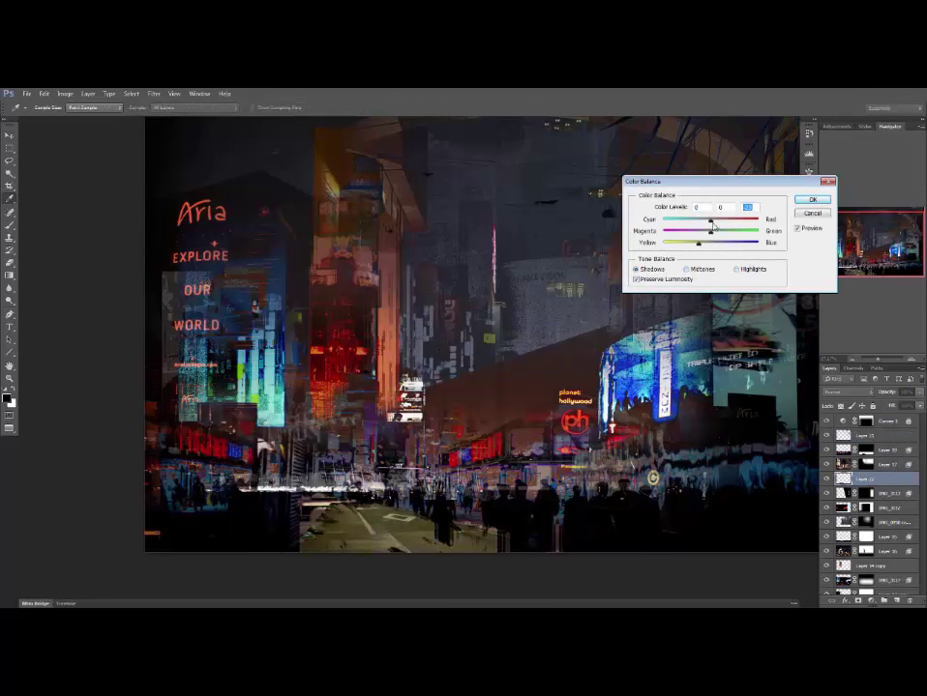
{"action": "left_click_drag", "start_coordinate": [712, 224], "coordinate": [724, 223]}
{"action": "key", "text": "Return"}
{"action": "key", "text": "ctrl+u"}
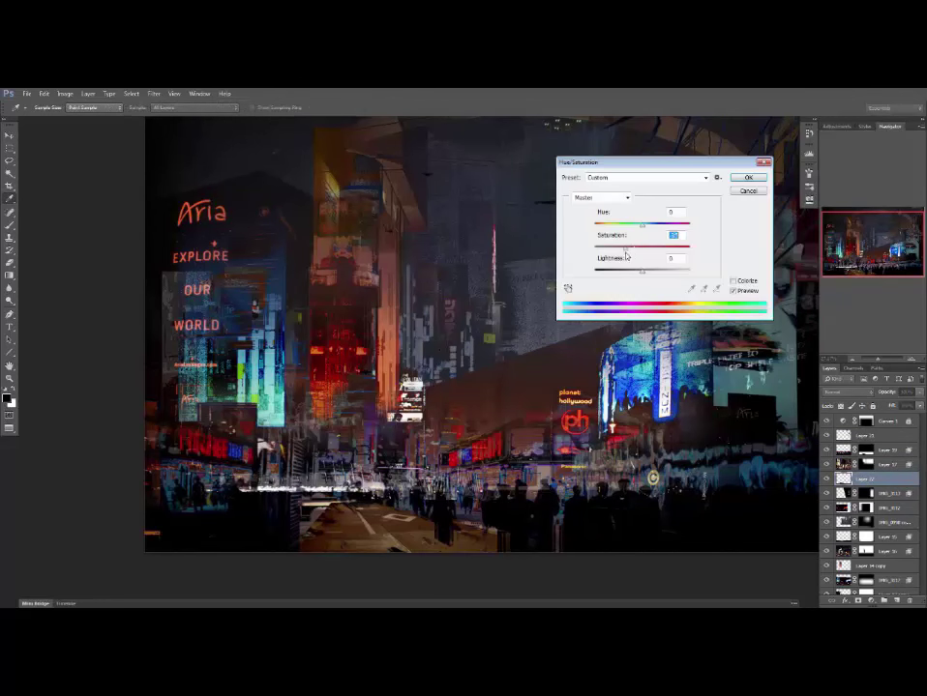
{"action": "left_click", "coordinate": [749, 180]}
{"action": "left_click", "coordinate": [827, 480]}
{"action": "left_click", "coordinate": [827, 480]}
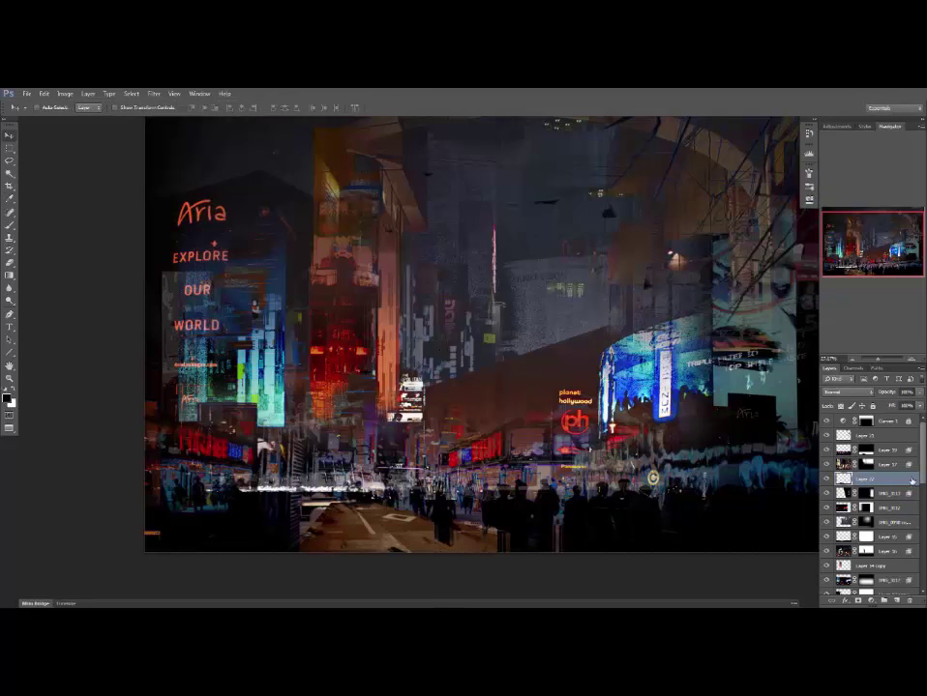
Blend the road into the pavement with an Underlying Layer highlight split of about 23 / 123 and nudge it down slightly.
{"action": "double_click", "coordinate": [912, 481]}
{"action": "left_click_drag", "start_coordinate": [735, 331], "coordinate": [666, 327]}
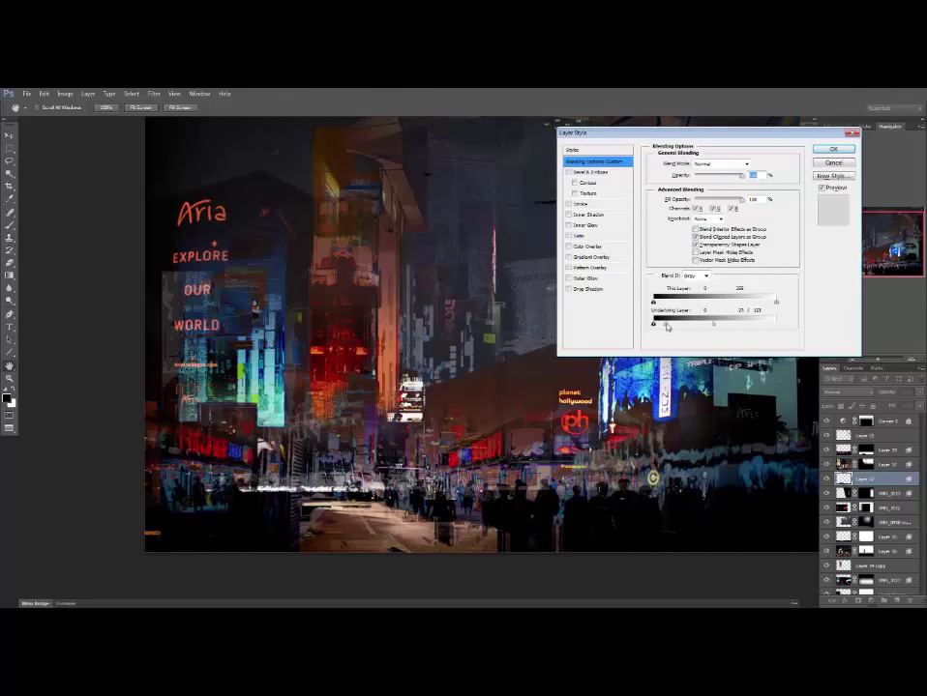
{"action": "left_click", "coordinate": [833, 149]}
{"action": "left_click_drag", "start_coordinate": [344, 537], "coordinate": [344, 544]}
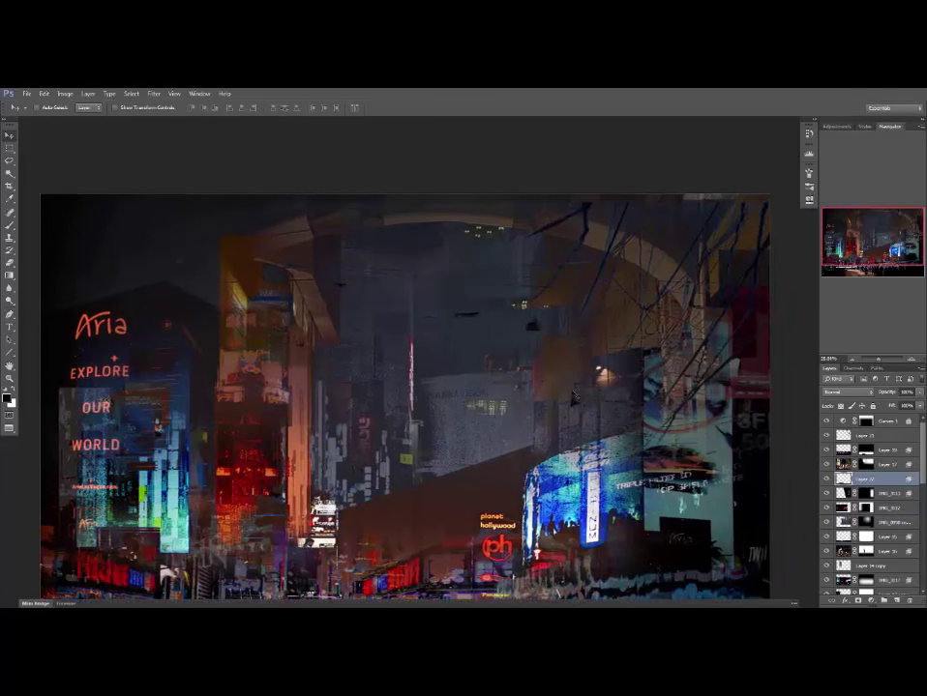
Erase a stray dark mark from the wires on Layer 21 and give the layer a short descriptive name.
{"action": "key", "text": "e"}
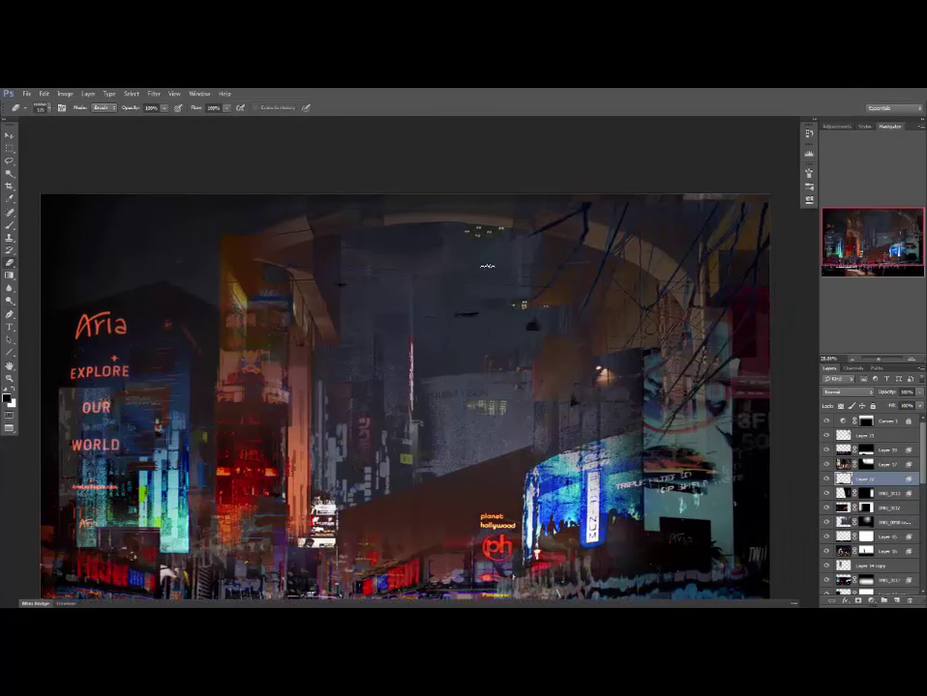
{"action": "left_click", "coordinate": [826, 466]}
{"action": "left_click", "coordinate": [827, 466]}
{"action": "left_click", "coordinate": [866, 437]}
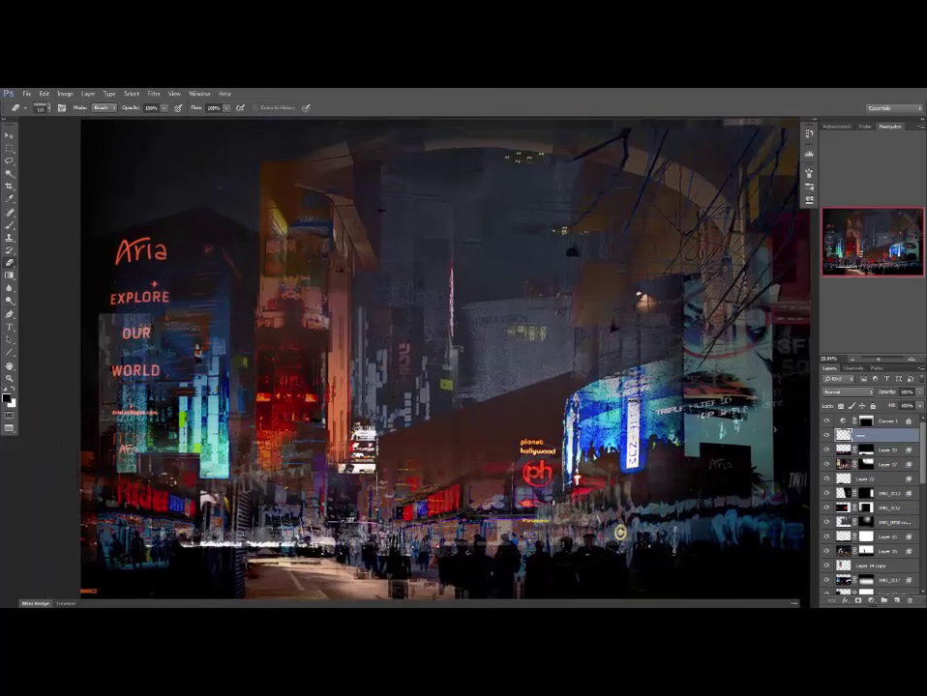
Hide the wires layer and toggle the Curves 1 adjustment off and on for comparison.
{"action": "left_click", "coordinate": [827, 437]}
{"action": "left_click", "coordinate": [827, 421]}
{"action": "left_click", "coordinate": [827, 422]}
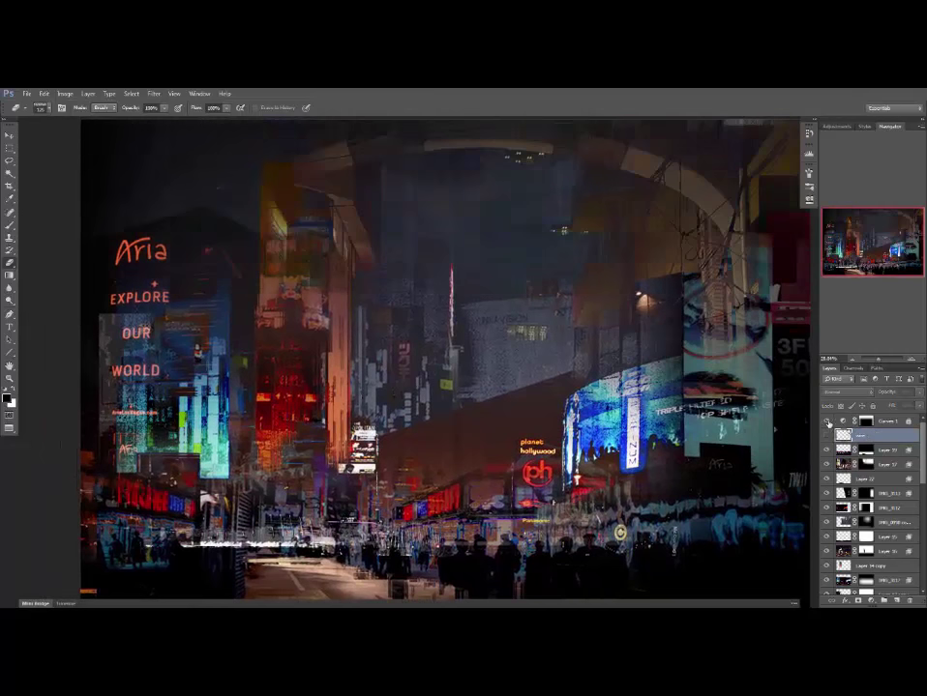
Toggle the Curves 1 adjustment, select it, and save a JPEG copy of the painting in the wip folder.
{"action": "left_click", "coordinate": [827, 422]}
{"action": "left_click", "coordinate": [878, 422]}
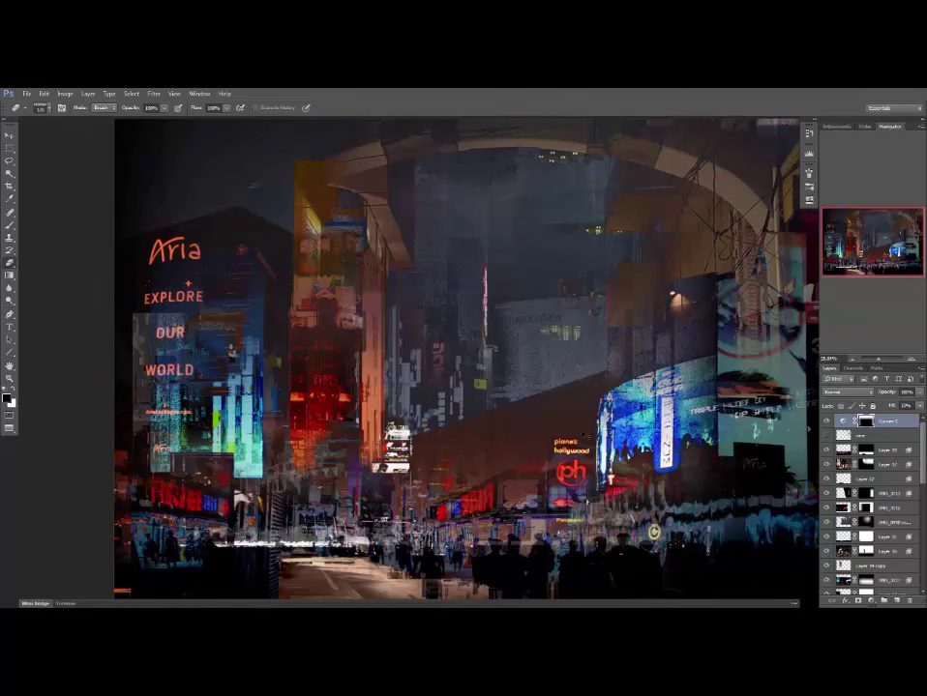
{"action": "key", "text": "ctrl+shift+s"}
{"action": "left_click", "coordinate": [472, 290]}
{"action": "key", "text": "ctrl+shift+s"}
{"action": "left_click", "coordinate": [476, 457]}
{"action": "left_click", "coordinate": [474, 516]}
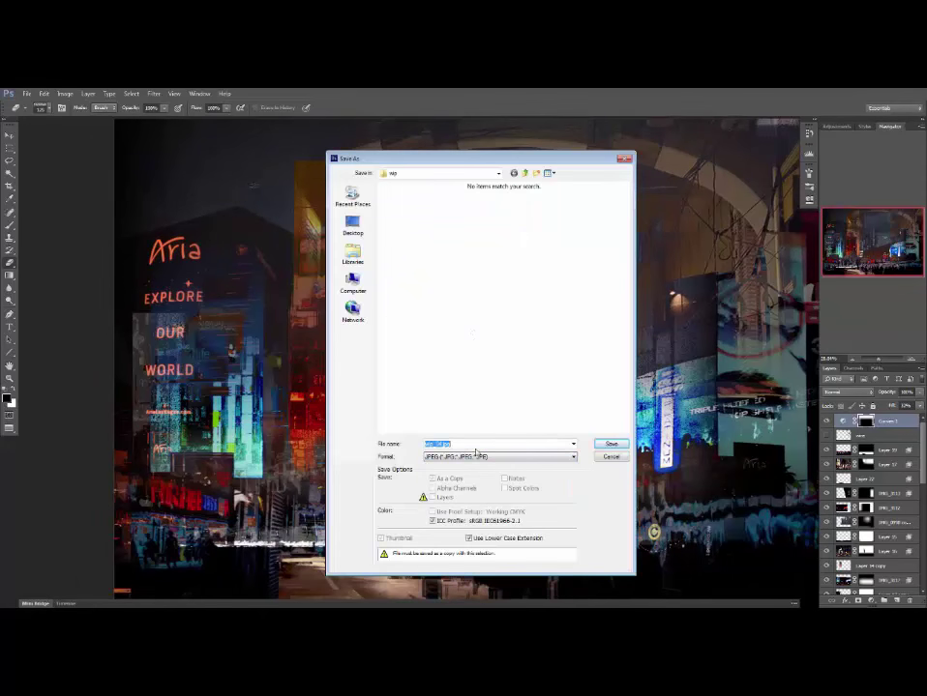
{"action": "key", "text": "Return"}
{"action": "key", "text": "Return"}
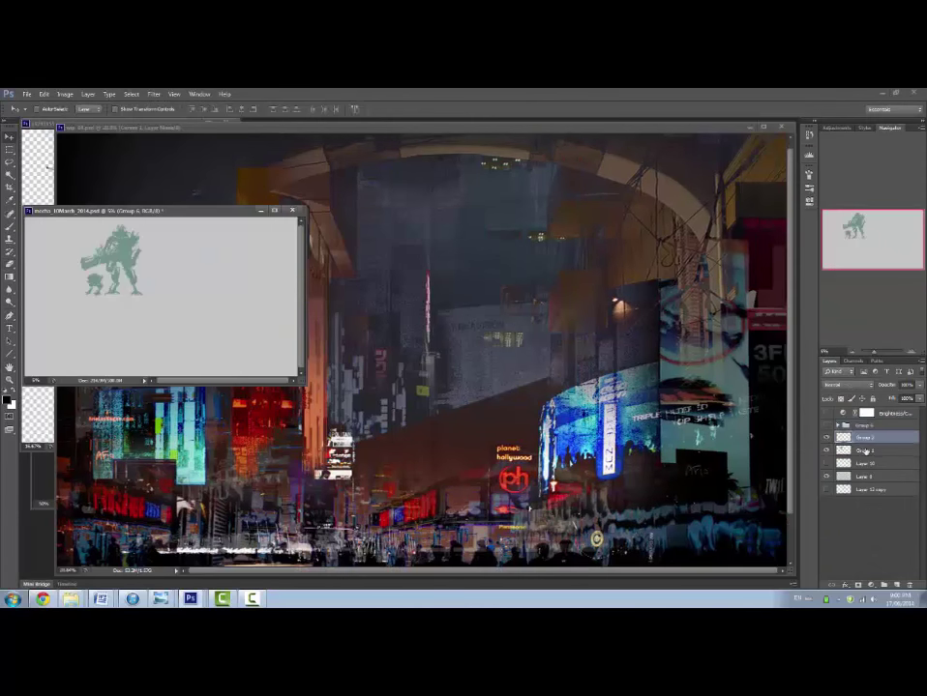
Copy the robot layers Group 2 and Group 1 from mocha_10March_2014.psd into the city painting and scale them down.
{"action": "left_click", "coordinate": [865, 452], "text": "shift"}
{"action": "mouse_move", "coordinate": [118, 260]}
{"action": "left_mouse_down"}
{"action": "mouse_move", "coordinate": [581, 387]}
{"action": "mouse_move", "coordinate": [560, 323]}
{"action": "left_mouse_up"}
{"action": "key", "text": "ctrl+t"}
{"action": "left_click_drag", "start_coordinate": [355, 158], "coordinate": [411, 222]}
{"action": "key", "text": "Return"}
Restack the robot layers below Layer 22, then shrink and reposition the robot over the street.
{"action": "left_click_drag", "start_coordinate": [880, 429], "coordinate": [898, 508]}
{"action": "left_click_drag", "start_coordinate": [648, 464], "coordinate": [357, 518]}
{"action": "key", "text": "ctrl+t"}
{"action": "left_click_drag", "start_coordinate": [369, 280], "coordinate": [337, 310]}
{"action": "key", "text": "Return"}
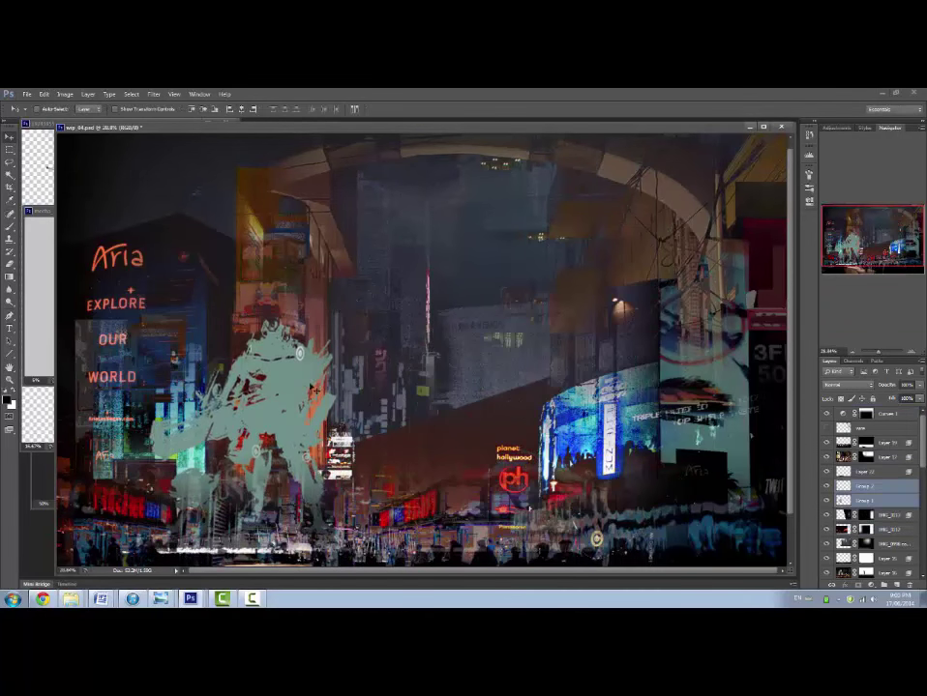
{"action": "left_click_drag", "start_coordinate": [315, 391], "coordinate": [370, 419]}
{"action": "key", "text": "f"}
{"action": "key", "text": "ctrl+t"}
{"action": "right_click", "coordinate": [439, 406]}
{"action": "left_click", "coordinate": [484, 532]}
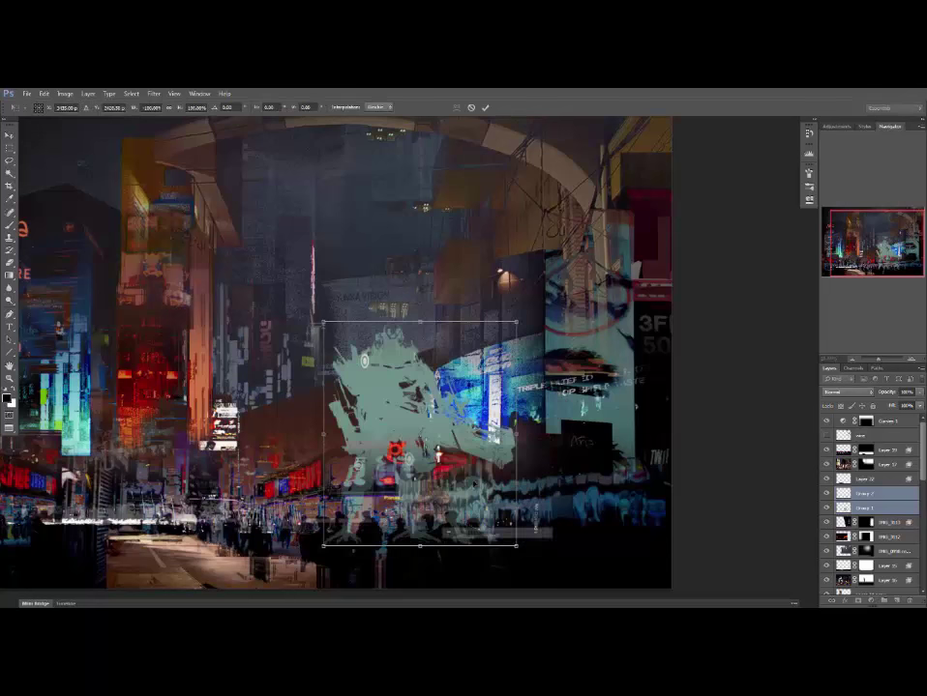
{"action": "key", "text": "Escape"}
Enlarge the robot slightly and move its layers above Layer 17 with Group 2 hidden.
{"action": "key", "text": "ctrl+t"}
{"action": "left_click_drag", "start_coordinate": [517, 321], "coordinate": [527, 311]}
{"action": "key", "text": "Return"}
{"action": "left_click", "coordinate": [826, 508]}
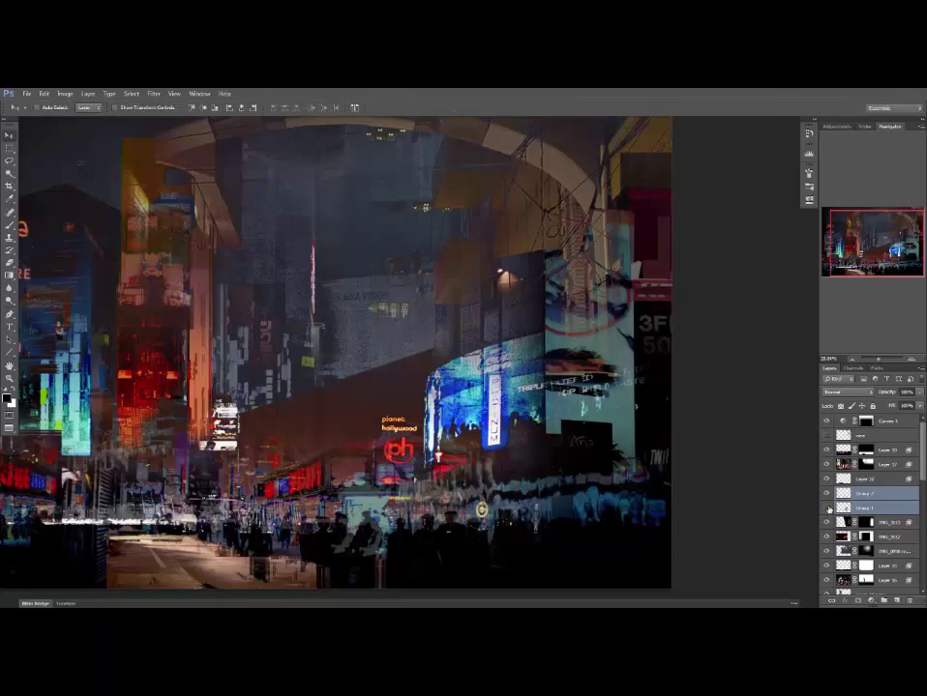
{"action": "left_click", "coordinate": [826, 508]}
{"action": "left_click_drag", "start_coordinate": [854, 496], "coordinate": [695, 448]}
{"action": "left_click", "coordinate": [826, 465]}
Duplicate Group 1, darken the copy to a near-black silhouette with Levels, and hide the original.
{"action": "left_click", "coordinate": [875, 479]}
{"action": "key", "text": "ctrl+j"}
{"action": "key", "text": "ctrl+l"}
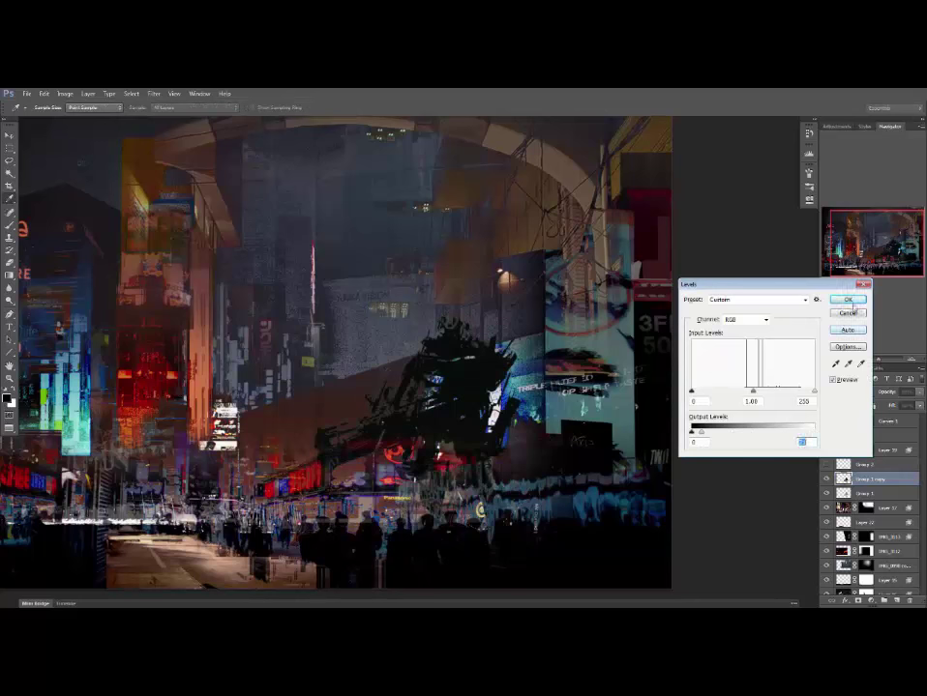
{"action": "left_click", "coordinate": [848, 301]}
{"action": "left_click_drag", "start_coordinate": [425, 344], "coordinate": [480, 353]}
{"action": "key", "text": "ctrl+z"}
{"action": "left_click", "coordinate": [842, 496]}
{"action": "left_click", "coordinate": [826, 494]}
Check Layer 19 by toggling its visibility, then paint on its mask around the robot's legs.
{"action": "left_click", "coordinate": [826, 450]}
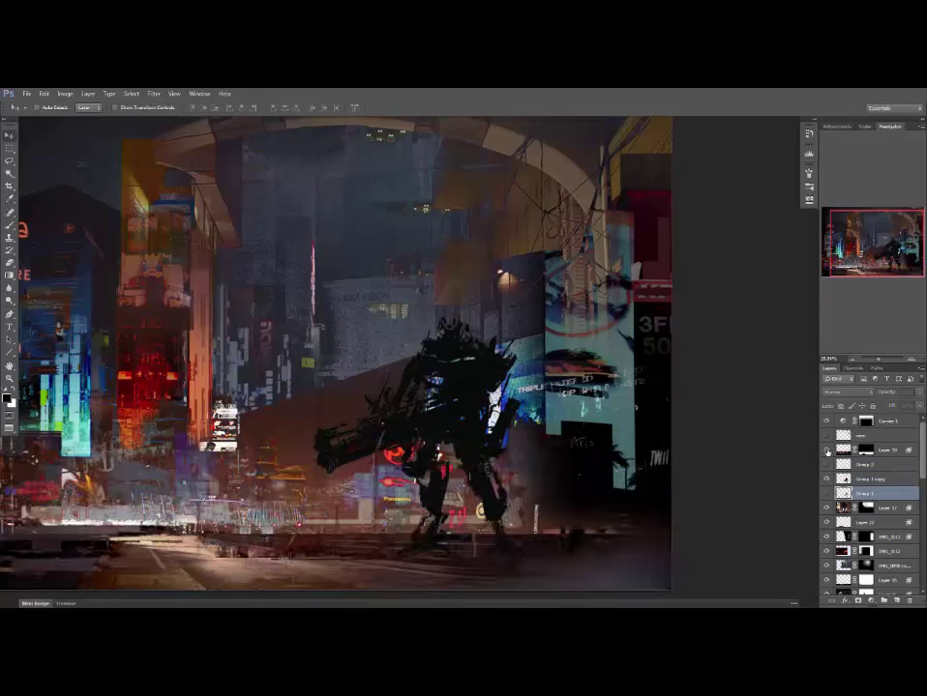
{"action": "left_click", "coordinate": [826, 450]}
{"action": "left_click", "coordinate": [865, 450]}
{"action": "key", "text": "b"}
{"action": "left_click_drag", "start_coordinate": [479, 464], "coordinate": [493, 502]}
{"action": "left_click_drag", "start_coordinate": [445, 466], "coordinate": [423, 493]}
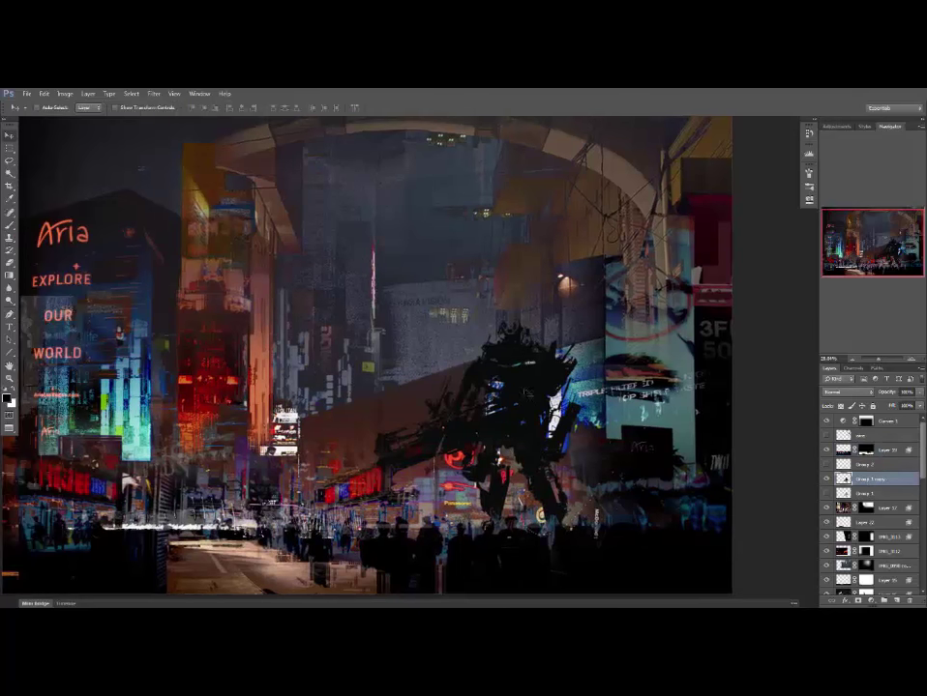
Shift the robot silhouette slightly down and paint dark blue detail on a new layer directly beneath it.
{"action": "mouse_move", "coordinate": [527, 392]}
{"action": "left_mouse_down"}
{"action": "mouse_move", "coordinate": [523, 431]}
{"action": "mouse_move", "coordinate": [536, 426]}
{"action": "left_mouse_up"}
{"action": "left_click", "coordinate": [897, 601], "text": "ctrl"}
{"action": "key", "text": "b"}
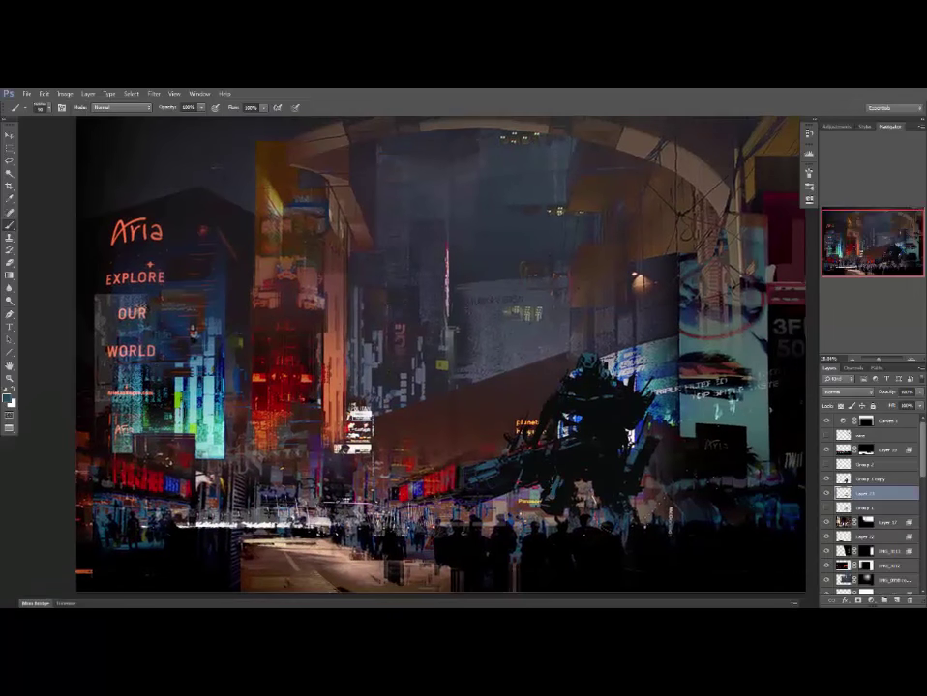
Move Group 1 copy and Layer 23 together a short distance right and slightly down.
{"action": "left_click", "coordinate": [864, 482], "text": "ctrl"}
{"action": "key", "text": "v"}
{"action": "left_click_drag", "start_coordinate": [608, 467], "coordinate": [663, 480]}
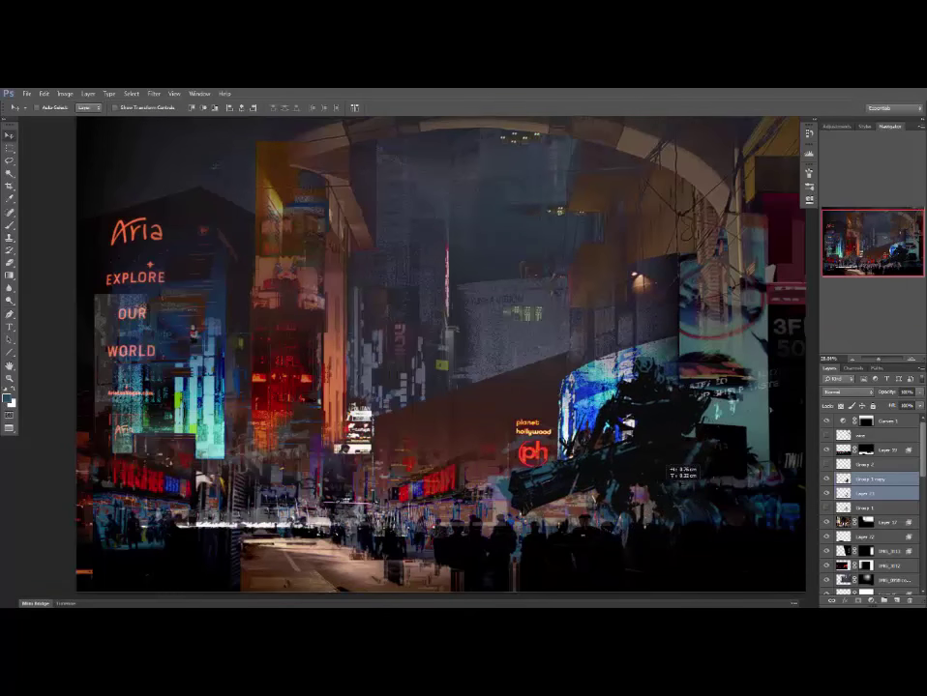
Add a new layer beneath Layer 23 and paint pale smoke around the robot's legs with a large soft brush.
{"action": "key", "text": "b"}
{"action": "right_click", "coordinate": [629, 411]}
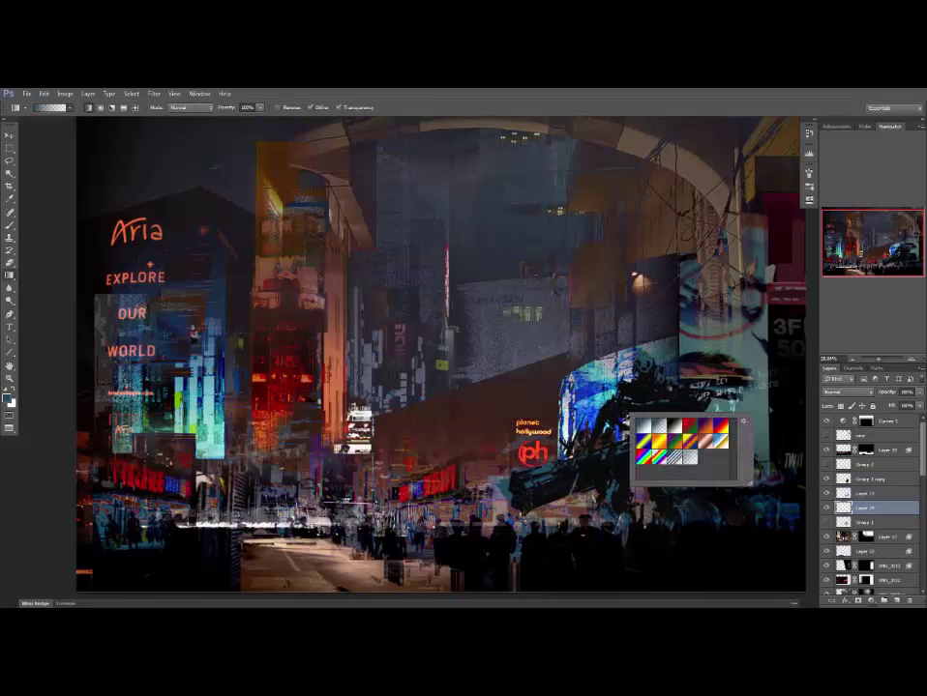
{"action": "double_click", "coordinate": [447, 339]}
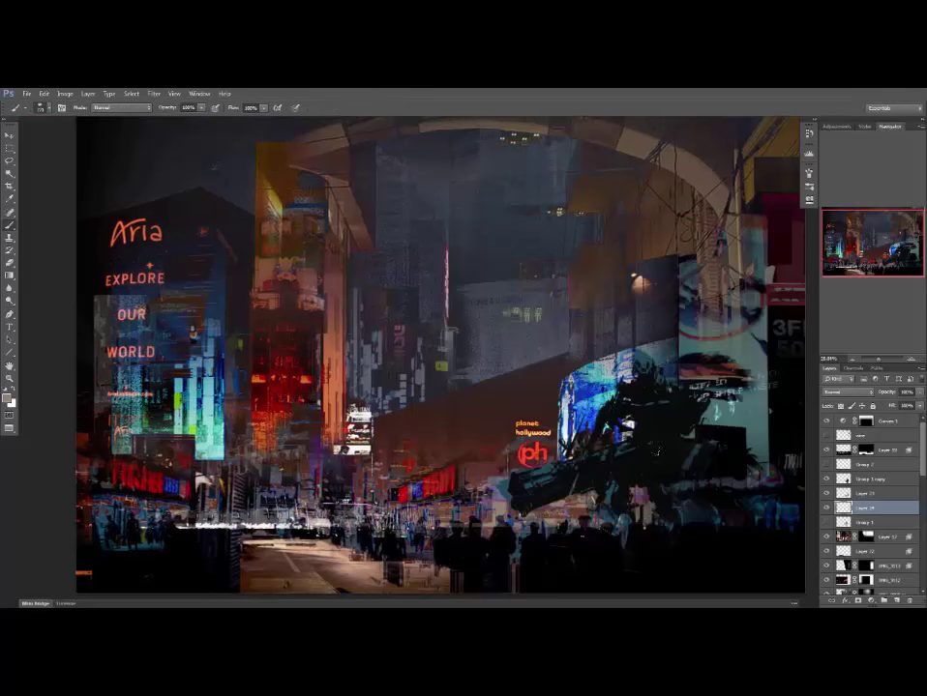
{"action": "key", "text": "]"}
{"action": "left_click_drag", "start_coordinate": [657, 473], "coordinate": [709, 498]}
{"action": "left_click_drag", "start_coordinate": [566, 493], "coordinate": [537, 358]}
{"action": "key", "text": "ctrl+z"}
Paint gray smoke across the skyline and behind the robot at 30% opacity, then thicken it by duplicating and merging the layer.
{"action": "key", "text": "3"}
{"action": "left_click", "coordinate": [733, 458]}
{"action": "left_click_drag", "start_coordinate": [416, 324], "coordinate": [477, 373]}
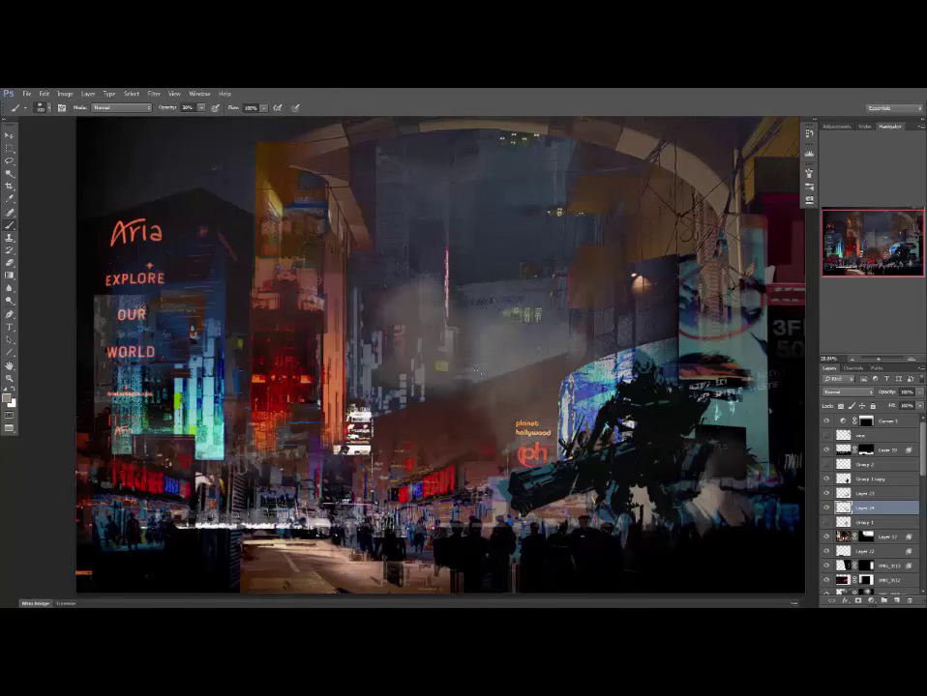
{"action": "left_click_drag", "start_coordinate": [542, 372], "coordinate": [630, 467]}
{"action": "key", "text": "ctrl+j"}
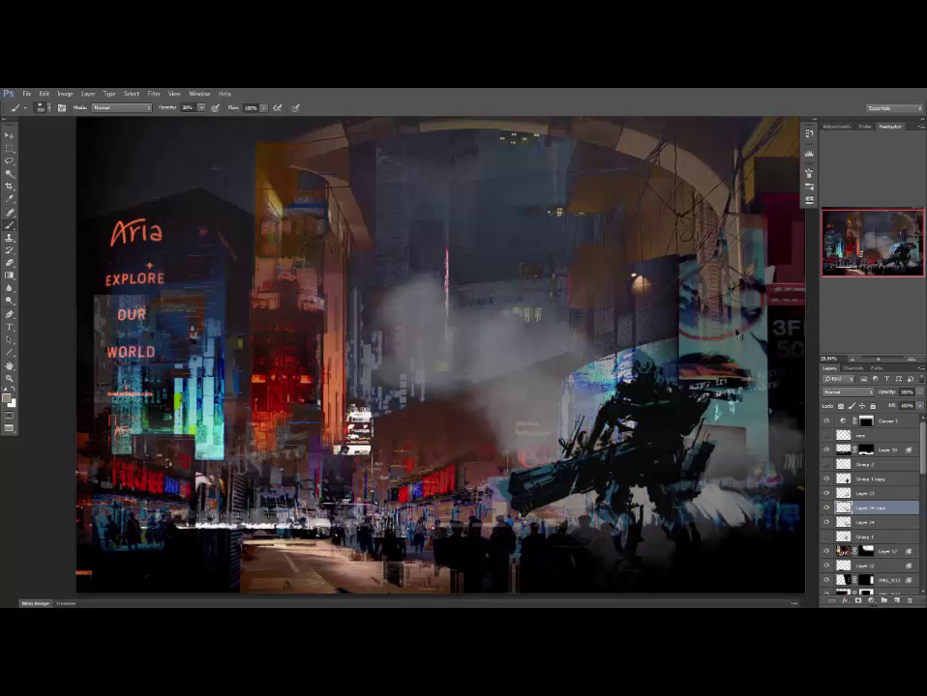
{"action": "key", "text": "ctrl+e"}
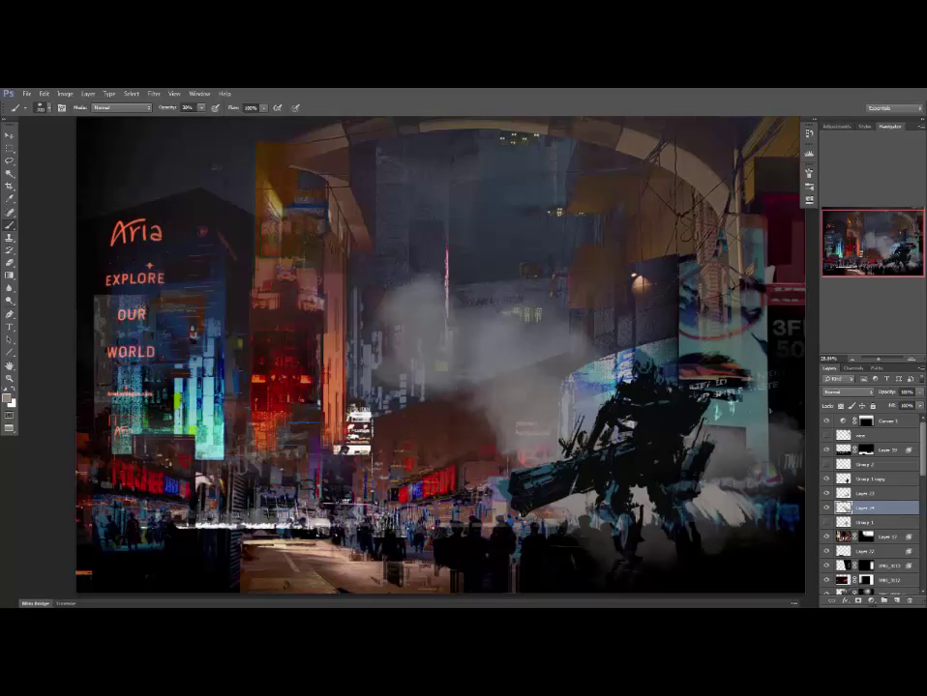
Thin out the smoke on Layer 24 around the skyline, robot and ground with a soft eraser at 30% opacity.
{"action": "scroll", "coordinate": [634, 296], "scroll_direction": "down", "scroll_amount": 1}
{"action": "key", "text": "e"}
{"action": "right_click", "coordinate": [696, 336]}
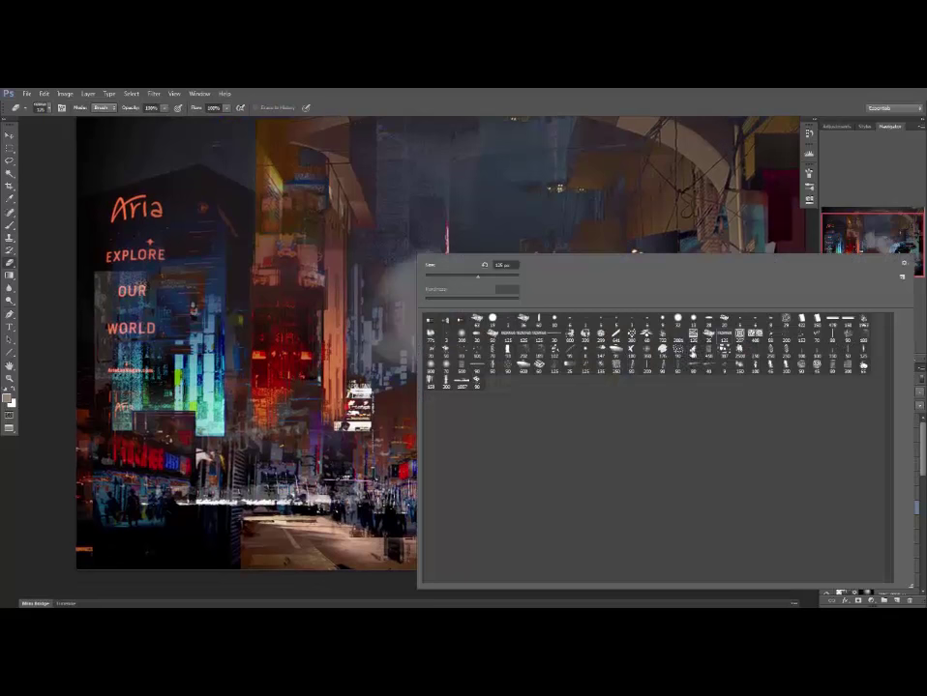
{"action": "mouse_move", "coordinate": [401, 373]}
{"action": "left_mouse_down"}
{"action": "mouse_move", "coordinate": [464, 334]}
{"action": "mouse_move", "coordinate": [499, 368]}
{"action": "mouse_move", "coordinate": [550, 363]}
{"action": "left_mouse_up"}
{"action": "key", "text": "ctrl+z"}
{"action": "key", "text": "3"}
{"action": "left_click_drag", "start_coordinate": [646, 373], "coordinate": [730, 436]}
{"action": "left_click", "coordinate": [826, 509]}
{"action": "left_click", "coordinate": [826, 509]}
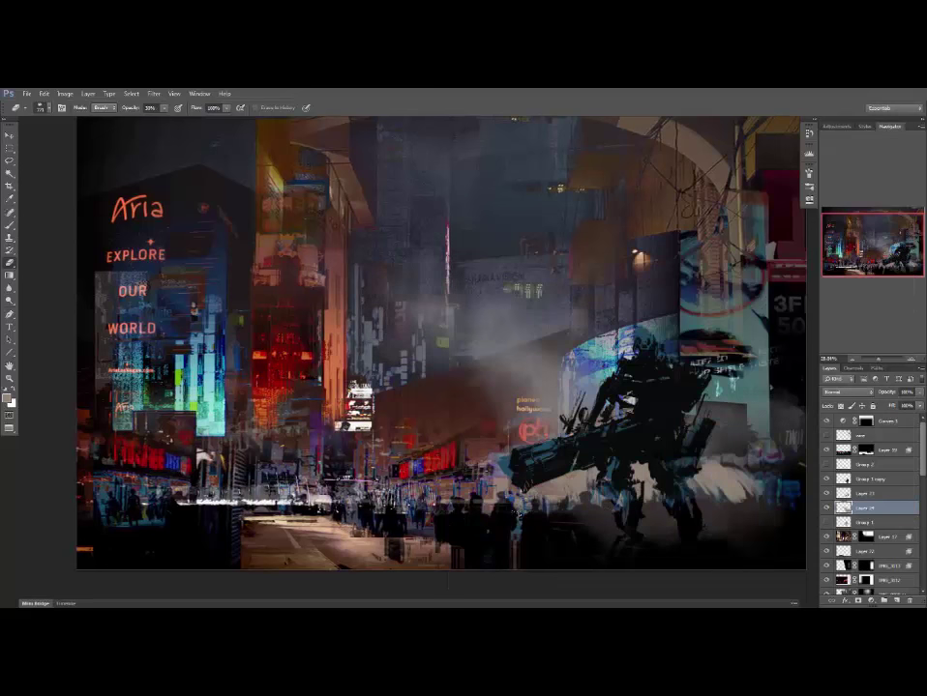
{"action": "left_click_drag", "start_coordinate": [587, 522], "coordinate": [731, 524]}
{"action": "key", "text": "v"}
{"action": "left_click_drag", "start_coordinate": [721, 451], "coordinate": [746, 457]}
{"action": "key", "text": "ctrl+z"}
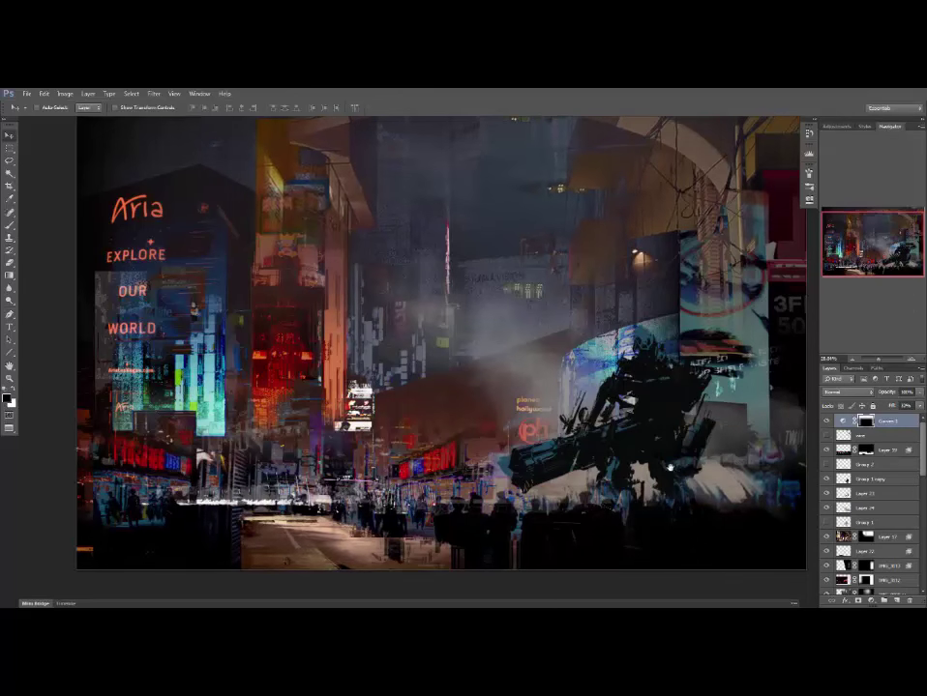
Paint dark blue detail onto the robot's body and gun on Layer 23 with a textured brush.
{"action": "left_click_drag", "start_coordinate": [668, 469], "coordinate": [689, 467]}
{"action": "left_click", "coordinate": [867, 481]}
{"action": "left_click", "coordinate": [873, 498]}
{"action": "key", "text": "e"}
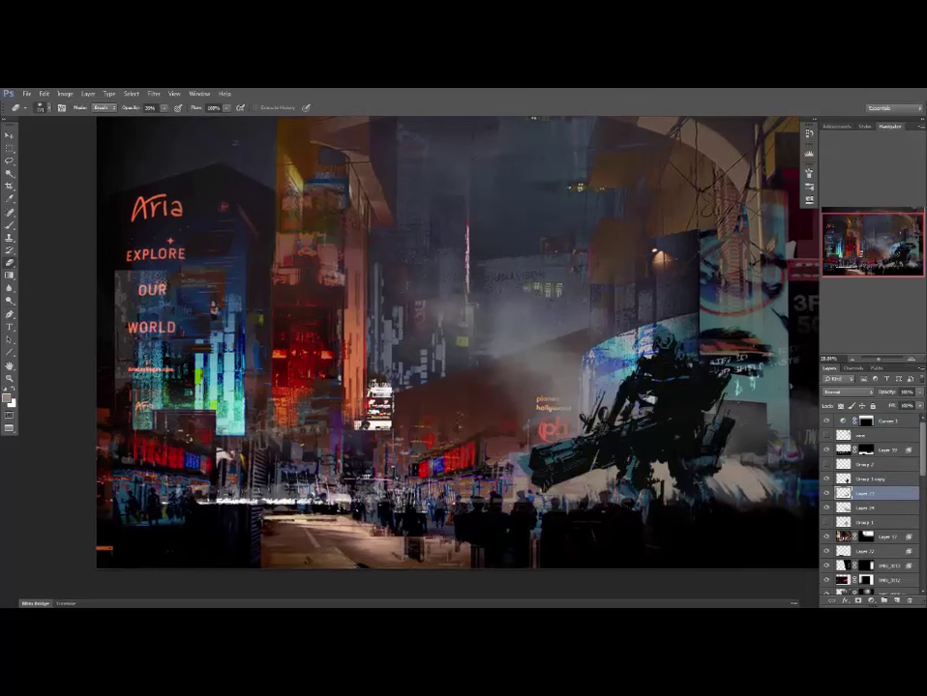
{"action": "key", "text": "b"}
{"action": "right_click", "coordinate": [603, 406]}
{"action": "double_click", "coordinate": [737, 320]}
{"action": "left_click", "coordinate": [677, 377], "text": "alt"}
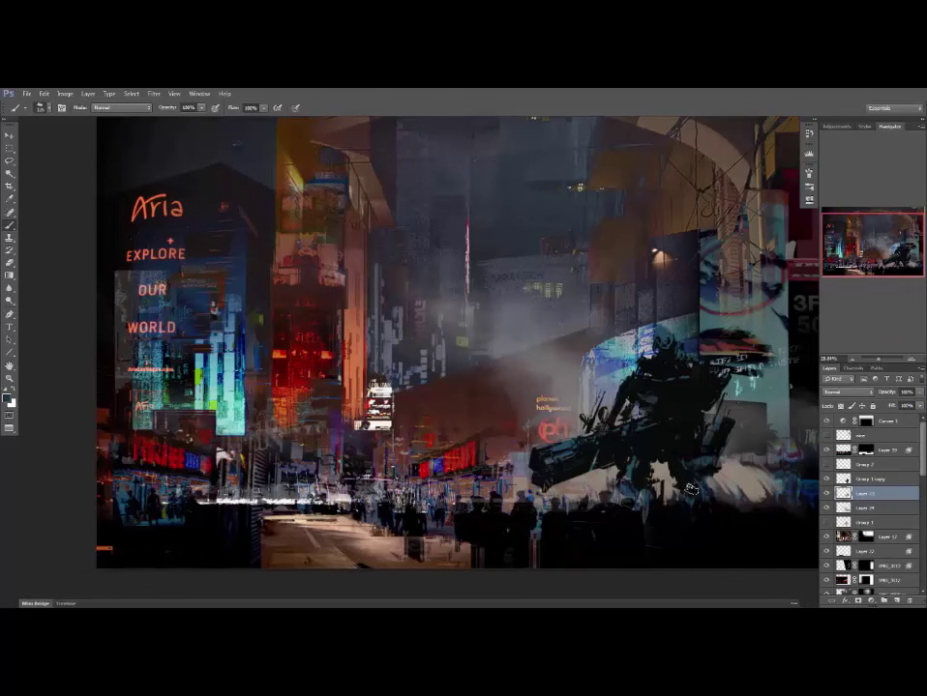
{"action": "left_click_drag", "start_coordinate": [611, 479], "coordinate": [627, 462]}
{"action": "left_click_drag", "start_coordinate": [652, 466], "coordinate": [659, 496]}
{"action": "key", "text": "ctrl+z"}
Link Layer 23 with Group 1 copy, scale the robot down slightly and reposition it behind the crowd.
{"action": "left_click", "coordinate": [870, 480], "text": "shift"}
{"action": "left_click", "coordinate": [832, 600]}
{"action": "key", "text": "ctrl+t"}
{"action": "left_click_drag", "start_coordinate": [748, 317], "coordinate": [718, 350]}
{"action": "key", "text": "Return"}
{"action": "left_click_drag", "start_coordinate": [654, 421], "coordinate": [680, 443]}
{"action": "left_click_drag", "start_coordinate": [682, 464], "coordinate": [662, 460]}
{"action": "left_click_drag", "start_coordinate": [662, 461], "coordinate": [643, 443]}
Group the linked robot layers and name the group robot.
{"action": "key", "text": "ctrl+g"}
{"action": "type", "text": "robot"}
{"action": "key", "text": "Return"}
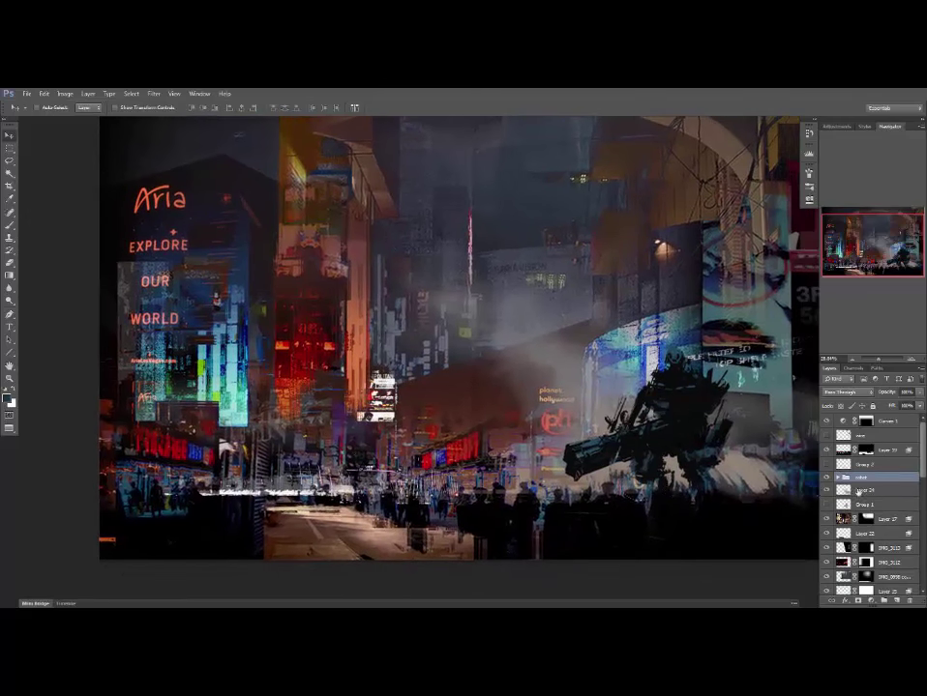
Add a new layer above Layer 19 and paint small red and pale accents on the crowd.
{"action": "left_click", "coordinate": [885, 451]}
{"action": "key", "text": "ctrl+alt+shift+n"}
{"action": "key", "text": "b"}
{"action": "right_click", "coordinate": [674, 341]}
{"action": "left_click", "coordinate": [708, 329]}
{"action": "left_click", "coordinate": [425, 461], "text": "alt"}
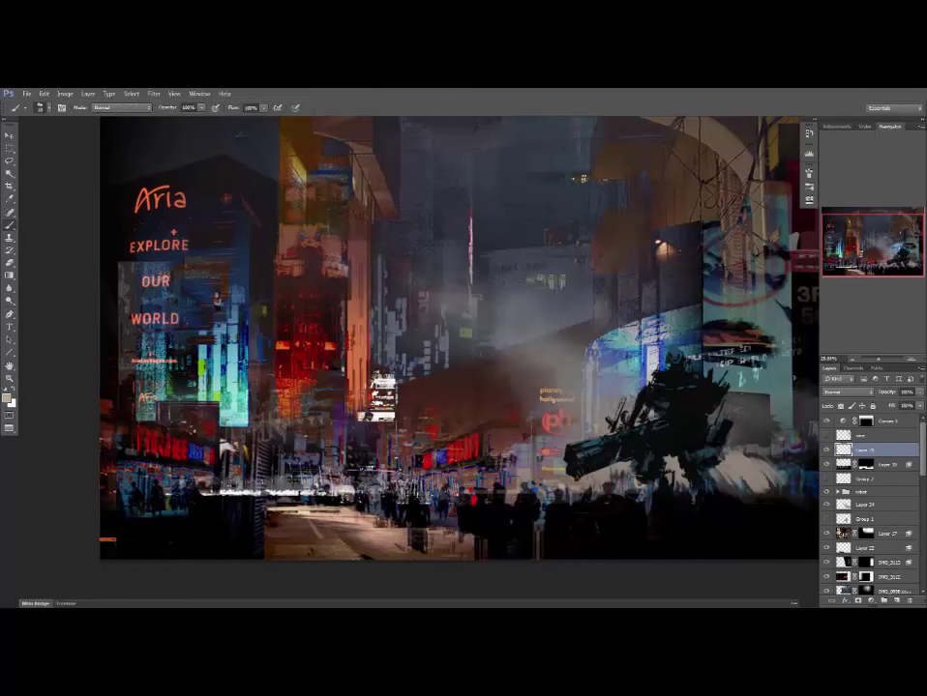
{"action": "right_click", "coordinate": [611, 341]}
{"action": "key", "text": "Escape"}
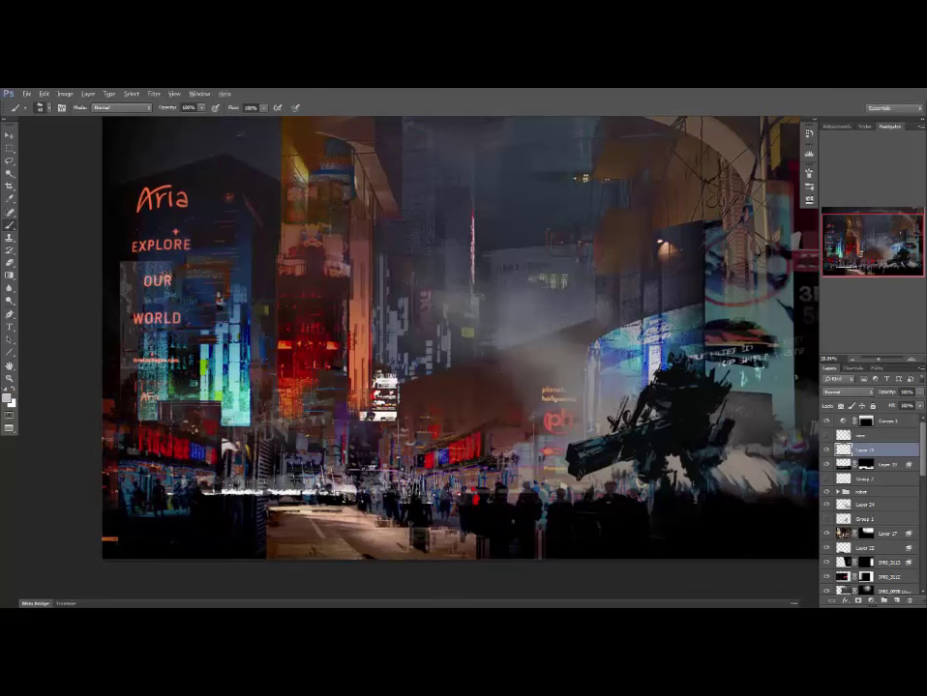
Add a new layer at the top of the robot group and paint teal rim light on the robot.
{"action": "left_click", "coordinate": [838, 493]}
{"action": "left_click", "coordinate": [878, 505]}
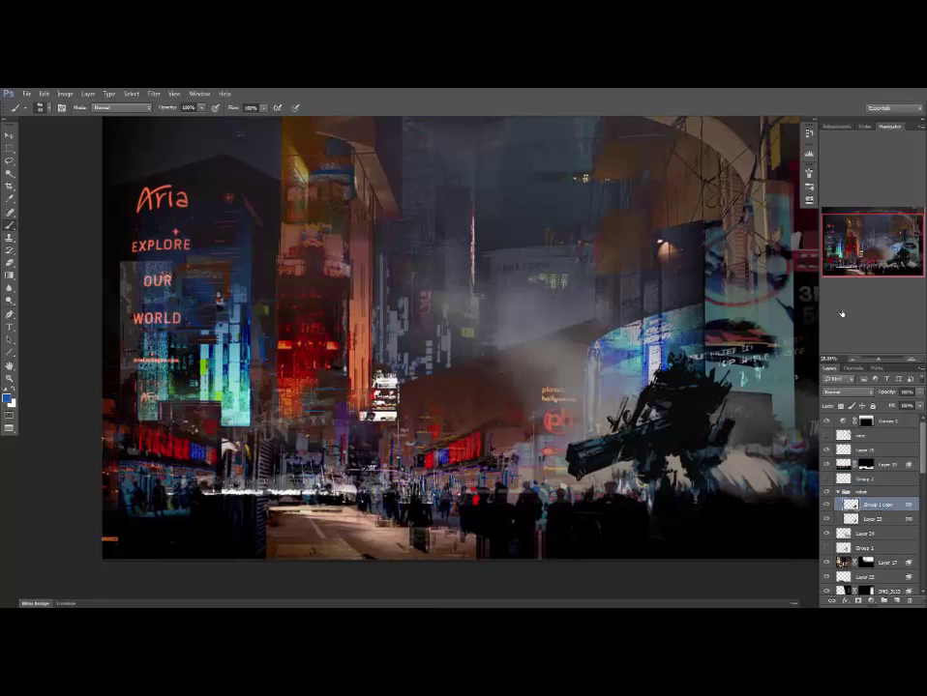
{"action": "key", "text": "ctrl+shift+alt+n"}
{"action": "left_click_drag", "start_coordinate": [662, 364], "coordinate": [665, 368]}
{"action": "left_click", "coordinate": [755, 366], "text": "alt"}
{"action": "left_click", "coordinate": [7, 398]}
{"action": "left_click", "coordinate": [618, 333]}
{"action": "left_click", "coordinate": [796, 314]}
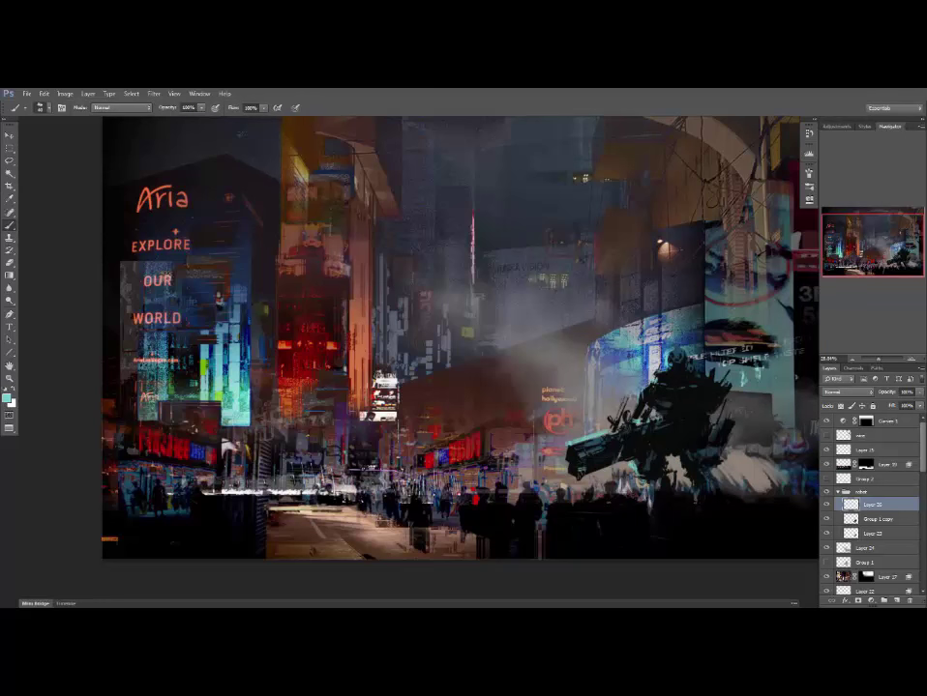
Paint teal edge highlights on the crowd silhouettes on Layer 25.
{"action": "left_click", "coordinate": [876, 450]}
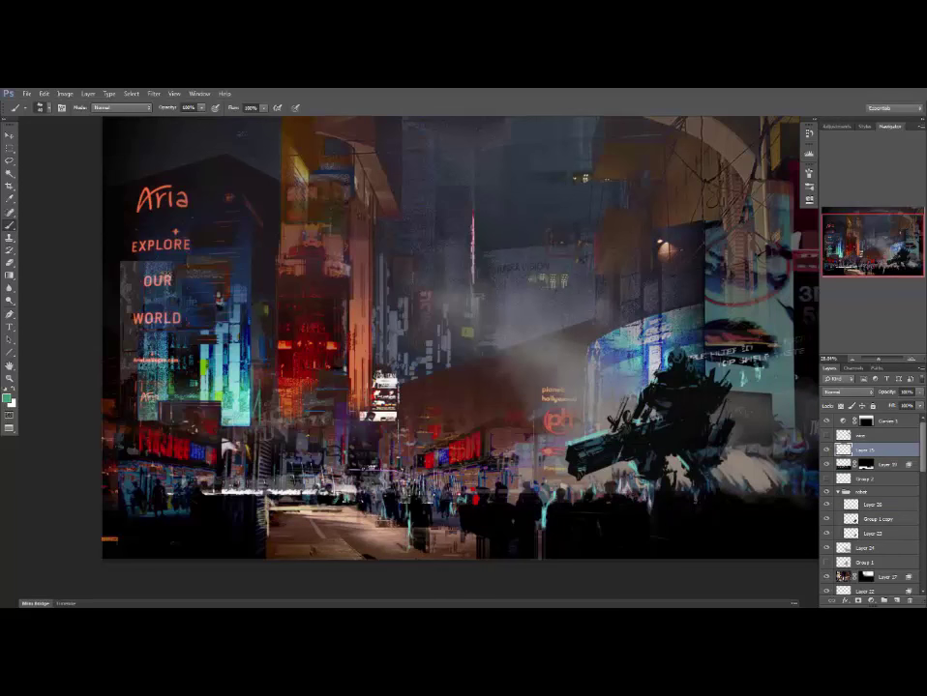
{"action": "left_click_drag", "start_coordinate": [722, 308], "coordinate": [711, 324]}
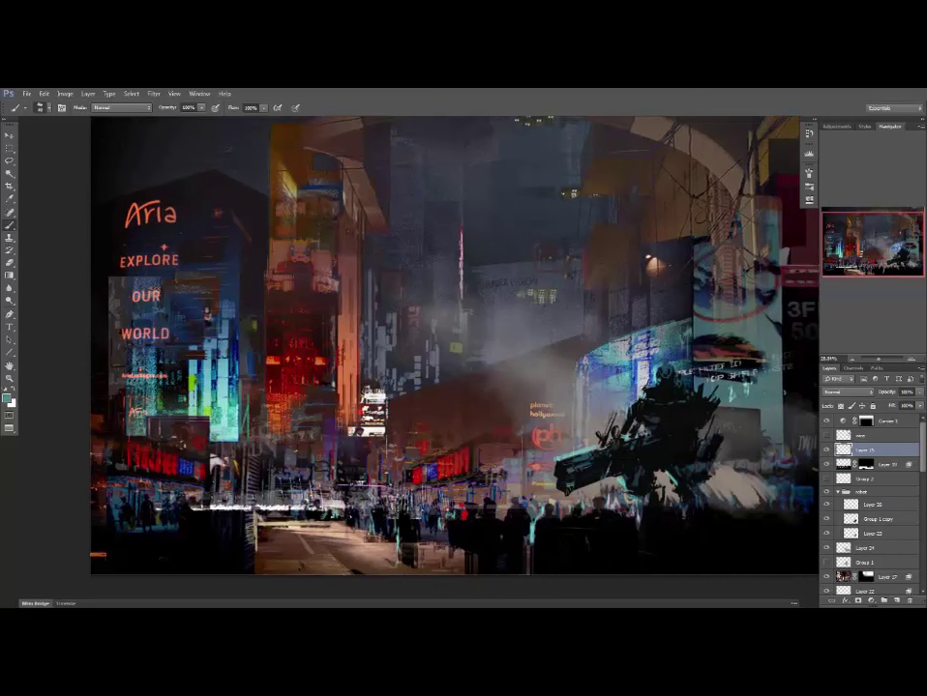
Try textured brush strokes in sampled colors around the buildings on Layer 25.
{"action": "right_click", "coordinate": [802, 357]}
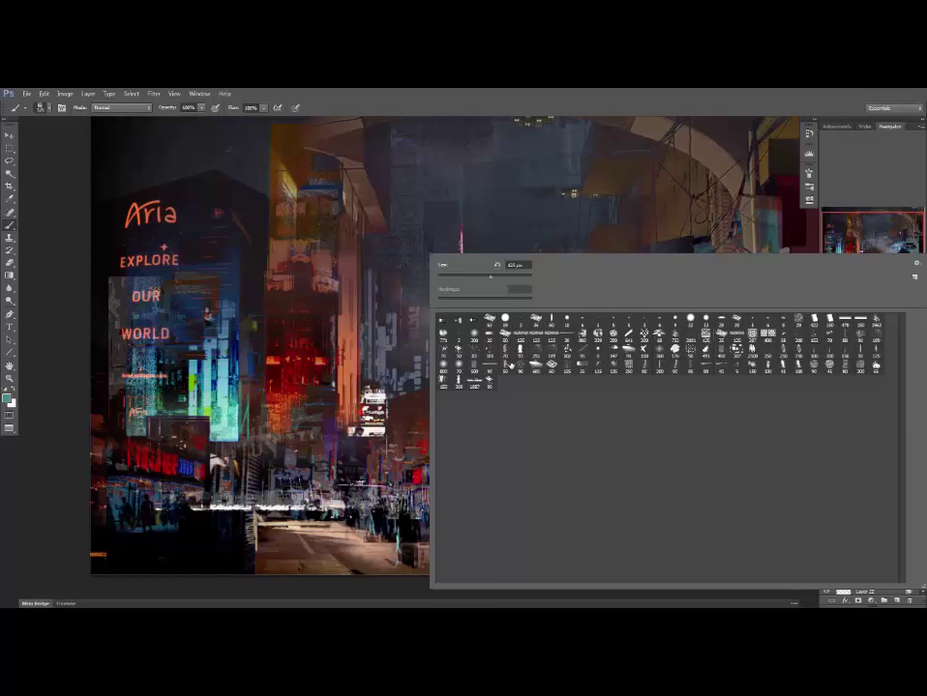
{"action": "double_click", "coordinate": [510, 364]}
{"action": "left_click", "coordinate": [629, 336], "text": "alt"}
{"action": "key", "text": "bracketleft"}
{"action": "mouse_move", "coordinate": [689, 248]}
{"action": "left_mouse_down"}
{"action": "mouse_move", "coordinate": [692, 335]}
{"action": "mouse_move", "coordinate": [556, 347]}
{"action": "left_mouse_up"}
{"action": "key", "text": "ctrl+z"}
{"action": "left_click_drag", "start_coordinate": [675, 398], "coordinate": [675, 445]}
{"action": "mouse_move", "coordinate": [426, 389]}
{"action": "left_mouse_down"}
{"action": "mouse_move", "coordinate": [568, 395]}
{"action": "mouse_move", "coordinate": [575, 415]}
{"action": "left_mouse_up"}
{"action": "key", "text": "ctrl+z"}
{"action": "left_click_drag", "start_coordinate": [374, 363], "coordinate": [542, 391]}
{"action": "left_click", "coordinate": [543, 391], "text": "alt"}
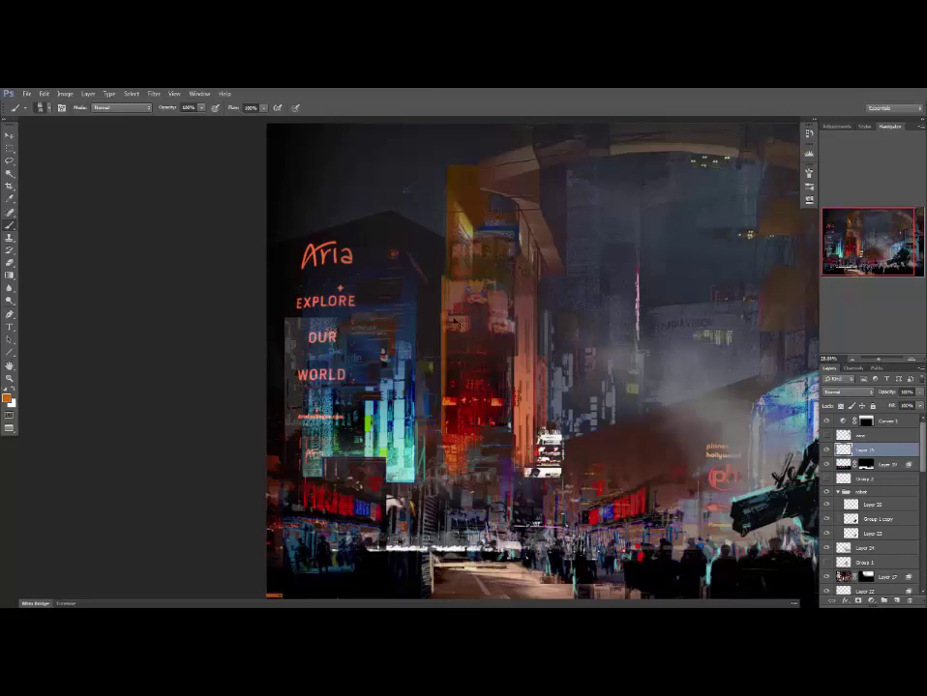
{"action": "key", "text": "e"}
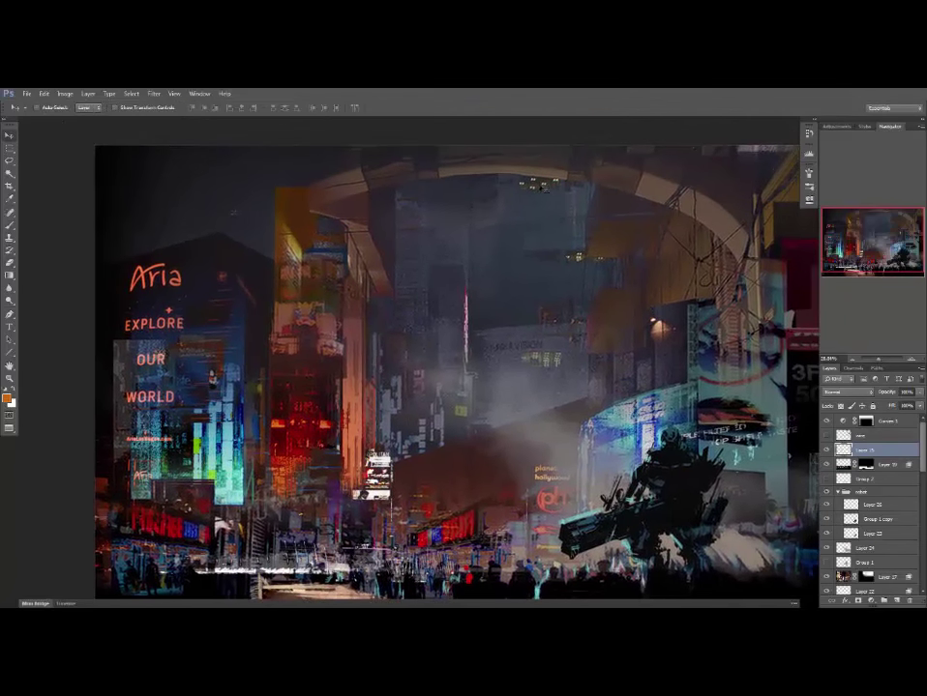
Lock the Curves 1 adjustment layer and select Layer 17, which holds the small lights under the arch.
{"action": "left_click", "coordinate": [544, 188], "text": "ctrl"}
{"action": "left_click", "coordinate": [872, 407]}
{"action": "left_click", "coordinate": [544, 189], "text": "ctrl"}
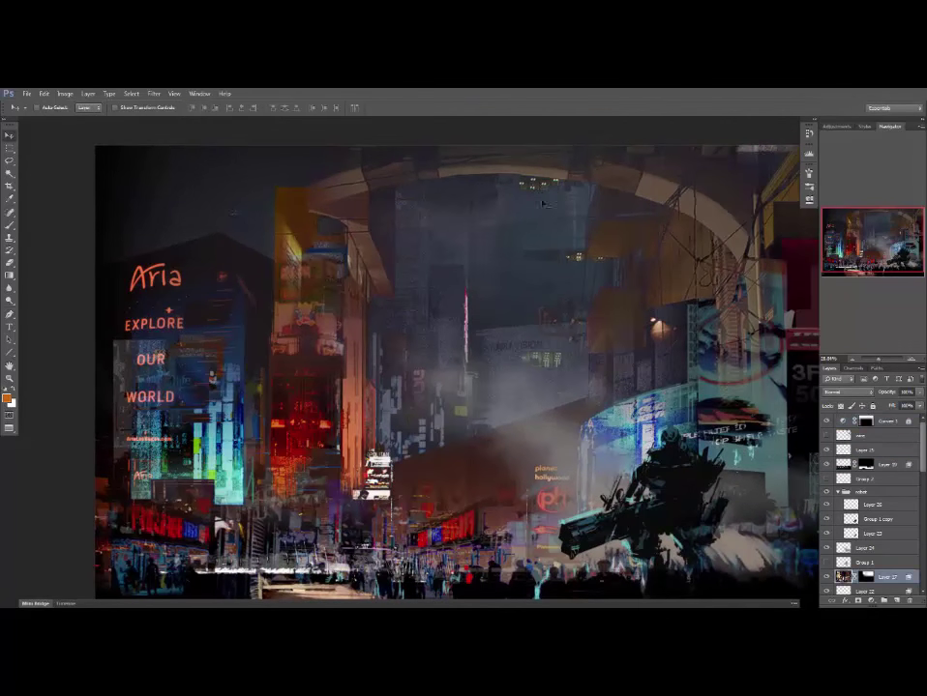
Copy the small lights under the arch to a new layer, set it to Color Dodge, and place them beside the street lamp.
{"action": "key", "text": "m"}
{"action": "left_click_drag", "start_coordinate": [505, 175], "coordinate": [650, 344]}
{"action": "key", "text": "v"}
{"action": "key", "text": "ctrl+j"}
{"action": "left_click", "coordinate": [849, 392]}
{"action": "left_click", "coordinate": [849, 489]}
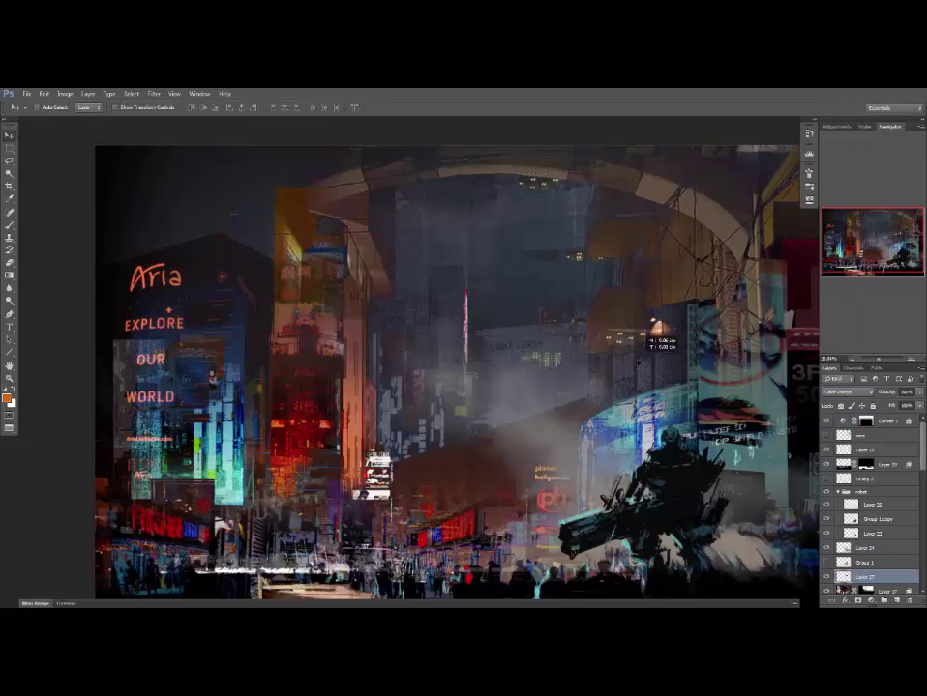
Fade the edges of the copied lights near the street lamp with a low-opacity eraser.
{"action": "key", "text": "e"}
{"action": "right_click", "coordinate": [650, 338]}
{"action": "left_click", "coordinate": [599, 340]}
{"action": "key", "text": "Return"}
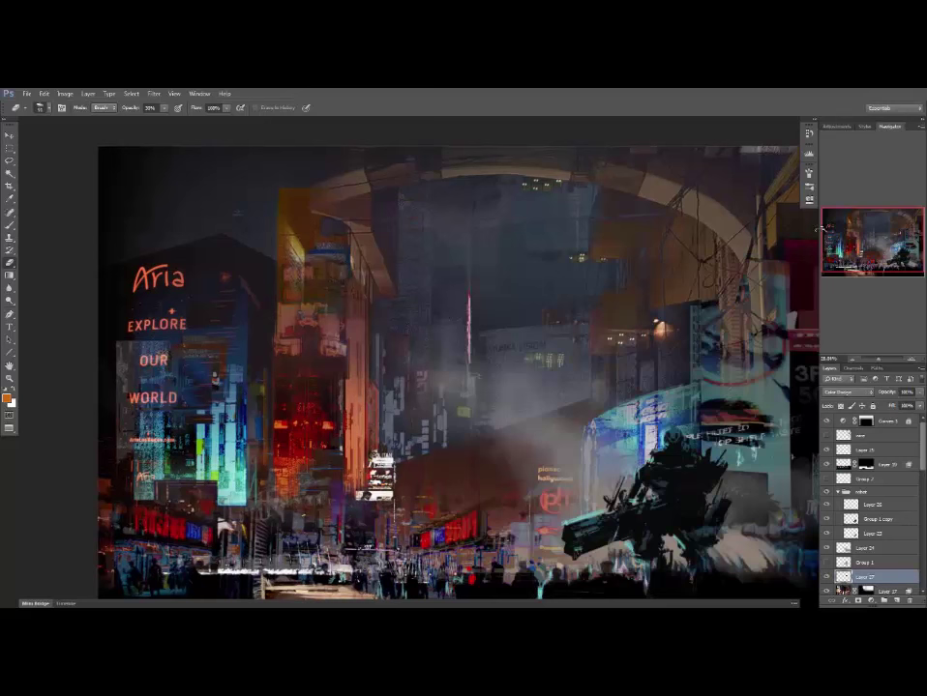
{"action": "left_click_drag", "start_coordinate": [645, 329], "coordinate": [672, 311]}
Copy the robot's smoke from Layer 24, add a layer mask, and soften the smoke with a large soft black brush.
{"action": "key", "text": "v"}
{"action": "left_click", "coordinate": [583, 433], "text": "ctrl"}
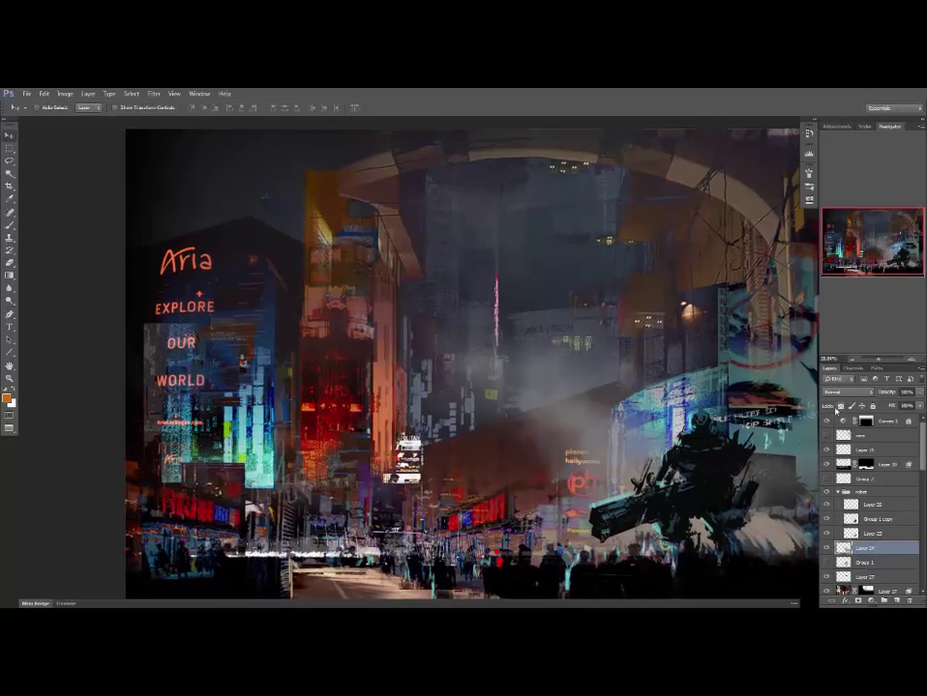
{"action": "key", "text": "b"}
{"action": "right_click", "coordinate": [626, 453]}
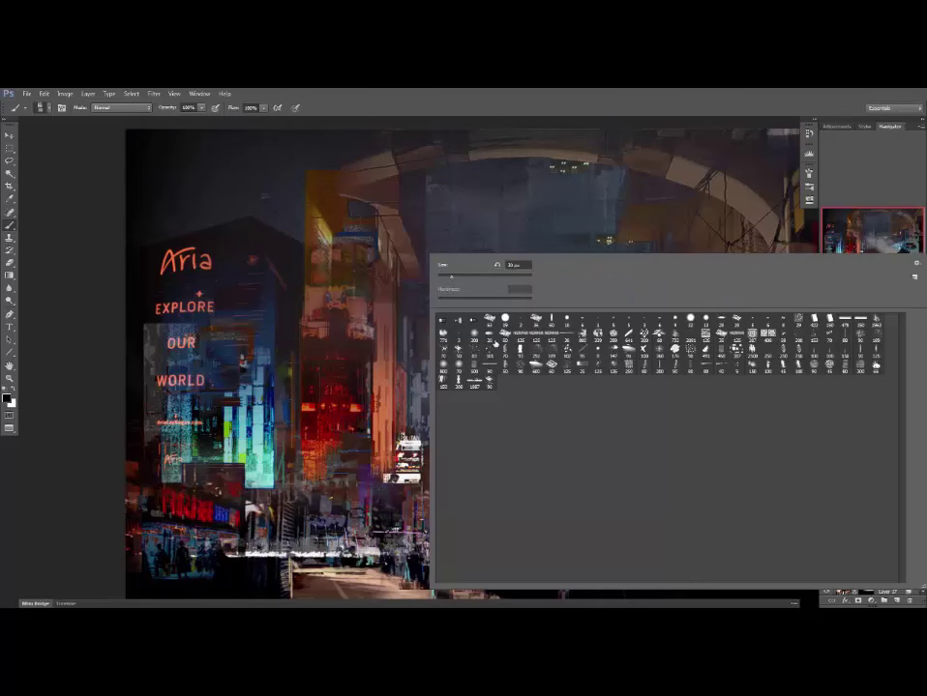
{"action": "left_click", "coordinate": [443, 335]}
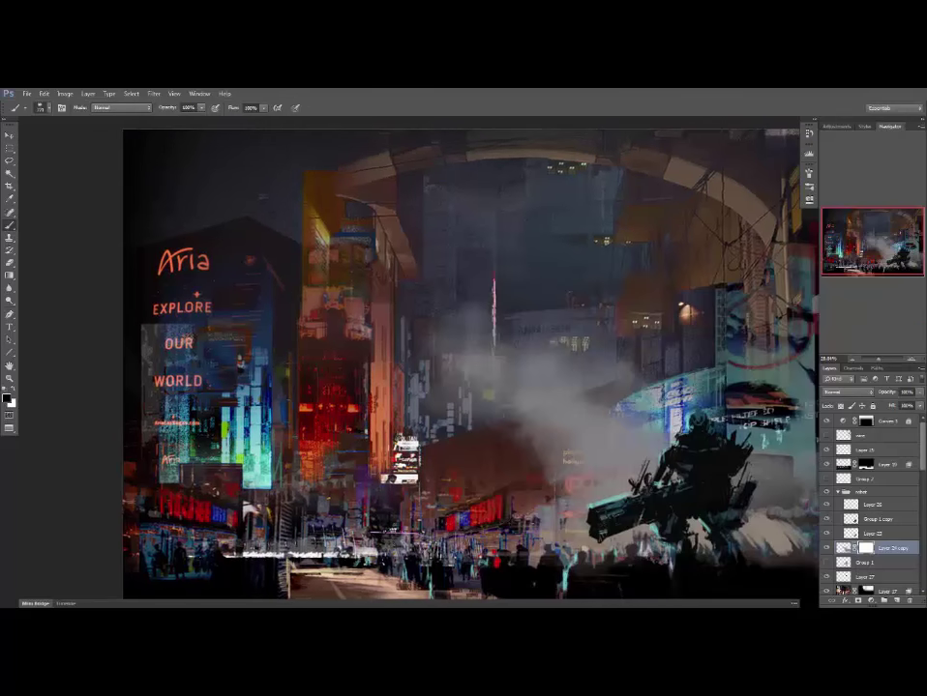
{"action": "mouse_move", "coordinate": [493, 368]}
{"action": "left_mouse_down"}
{"action": "mouse_move", "coordinate": [590, 372]}
{"action": "mouse_move", "coordinate": [556, 411]}
{"action": "mouse_move", "coordinate": [561, 459]}
{"action": "mouse_move", "coordinate": [593, 422]}
{"action": "mouse_move", "coordinate": [587, 413]}
{"action": "left_mouse_up"}
{"action": "key", "text": "ctrl+z"}
Duplicate the masked smoke layer, move the copy beside the Aria building, and scale it to about half size.
{"action": "left_click", "coordinate": [843, 548]}
{"action": "key", "text": "v"}
{"action": "left_click_drag", "start_coordinate": [602, 453], "coordinate": [281, 484]}
{"action": "key", "text": "ctrl+t"}
{"action": "left_click_drag", "start_coordinate": [493, 323], "coordinate": [443, 394]}
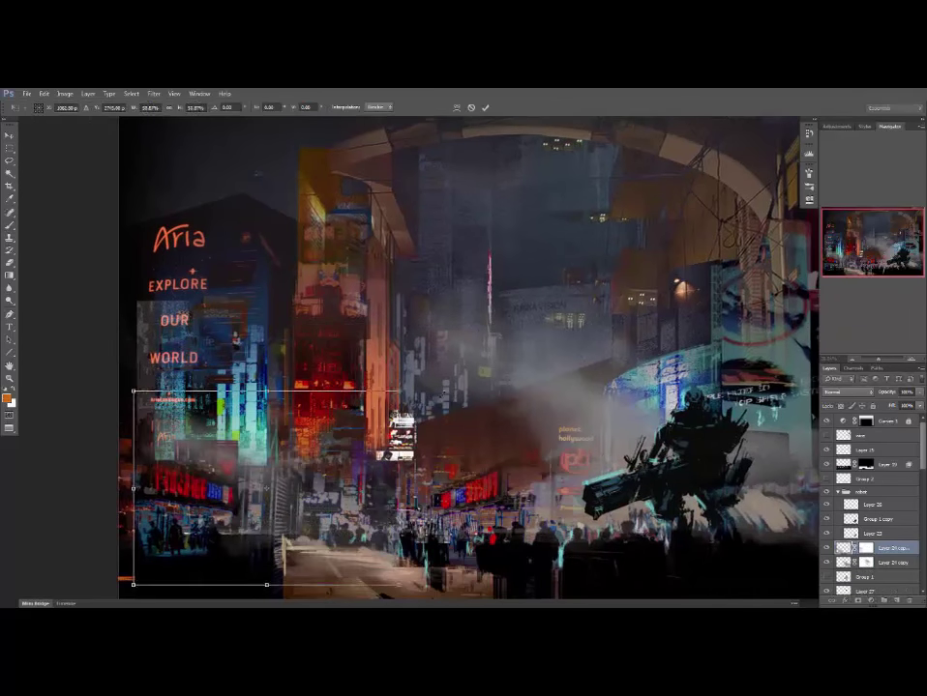
{"action": "key", "text": "Return"}
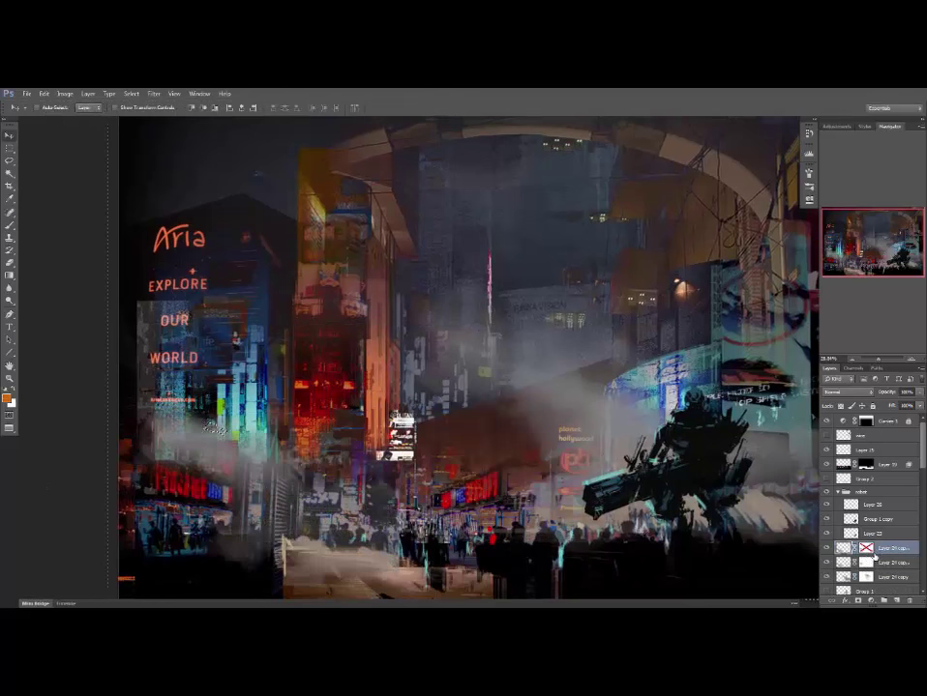
Merge the duplicated smoke layers without their mask and thicken the smoke by doubling and merging it once more.
{"action": "key", "text": "ctrl+d"}
{"action": "left_click", "coordinate": [882, 563], "text": "shift"}
{"action": "key", "text": "ctrl+e"}
{"action": "left_click_drag", "start_coordinate": [282, 499], "coordinate": [352, 474]}
{"action": "key", "text": "ctrl+j"}
{"action": "key", "text": "ctrl+e"}
Shrink the merged smoke and place it over the street in front of the Aria building.
{"action": "key", "text": "ctrl+t"}
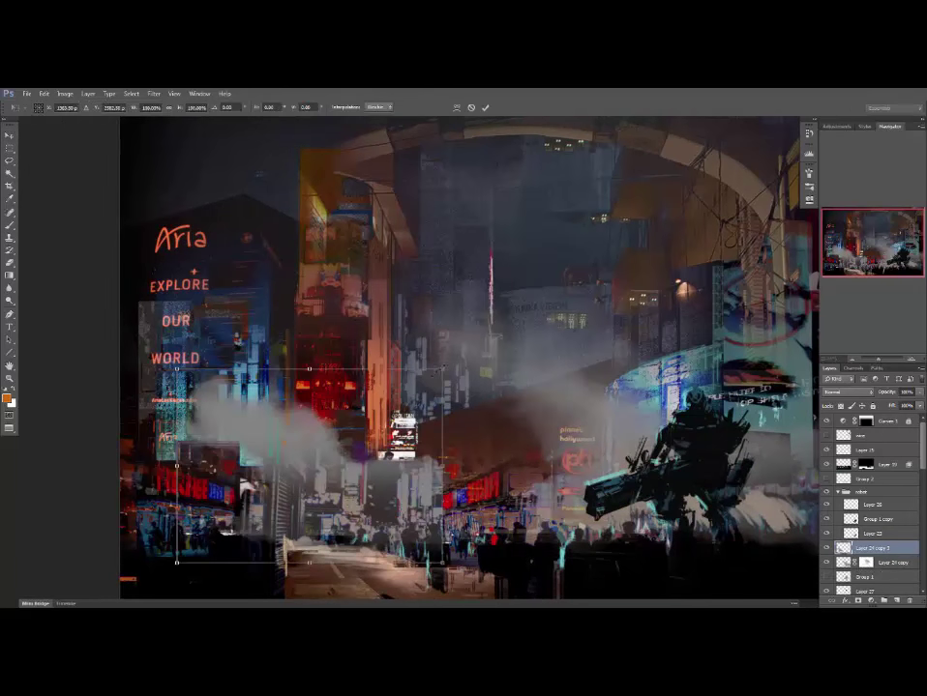
{"action": "left_click_drag", "start_coordinate": [177, 368], "coordinate": [232, 409]}
{"action": "key", "text": "Return"}
{"action": "left_click_drag", "start_coordinate": [294, 447], "coordinate": [259, 491]}
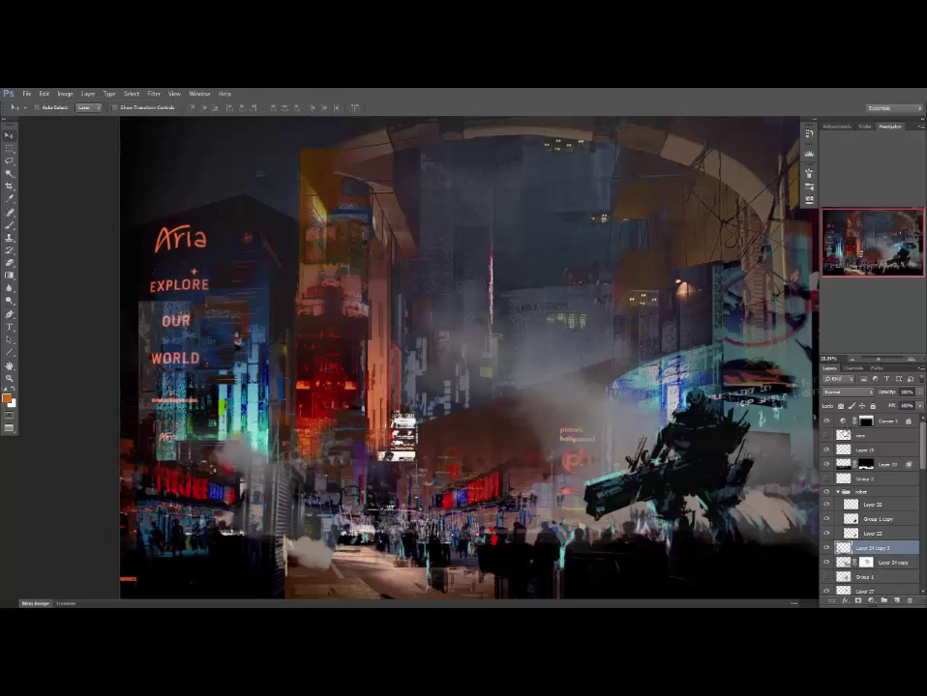
Brighten the street smoke below the Aria building with Levels and erase parts of its edges.
{"action": "key", "text": "ctrl+l"}
{"action": "left_click_drag", "start_coordinate": [694, 435], "coordinate": [735, 435]}
{"action": "key", "text": "Return"}
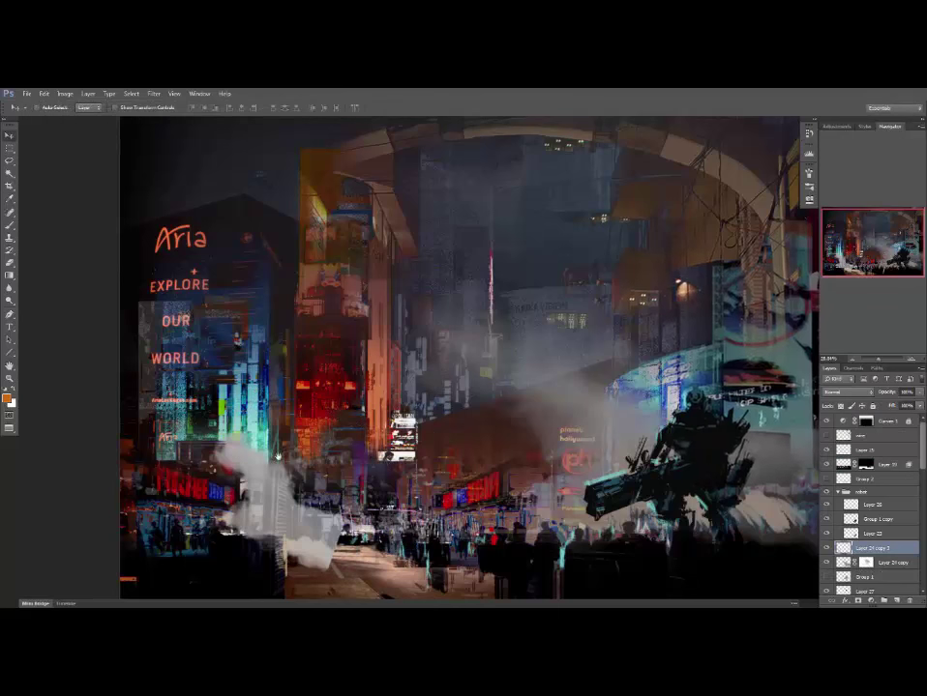
{"action": "key", "text": "e"}
{"action": "right_click", "coordinate": [304, 434]}
{"action": "double_click", "coordinate": [324, 337]}
{"action": "left_click_drag", "start_coordinate": [234, 449], "coordinate": [280, 474]}
{"action": "left_click_drag", "start_coordinate": [307, 505], "coordinate": [309, 553]}
Colorize the street smoke below the Aria building in a pale cyan with Hue/Saturation.
{"action": "key", "text": "v"}
{"action": "key", "text": "ctrl+u"}
{"action": "left_click", "coordinate": [733, 281]}
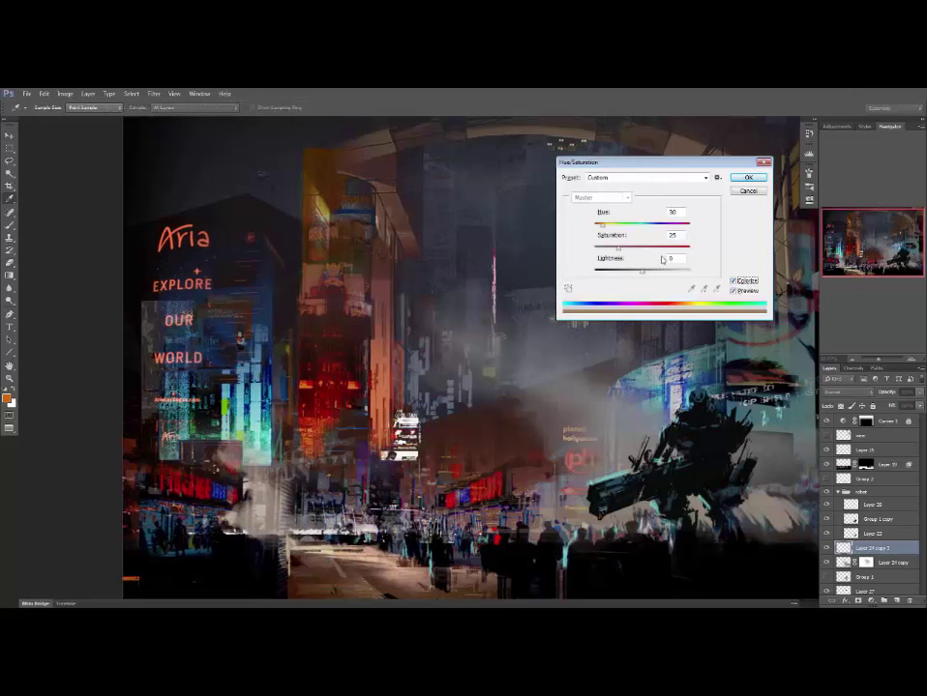
{"action": "left_click_drag", "start_coordinate": [601, 227], "coordinate": [649, 274]}
{"action": "left_click", "coordinate": [749, 178]}
Skew the cyan street smoke with a free transform and shift it slightly towards the Aria building.
{"action": "key", "text": "ctrl+t"}
{"action": "left_click_drag", "start_coordinate": [276, 414], "coordinate": [311, 424]}
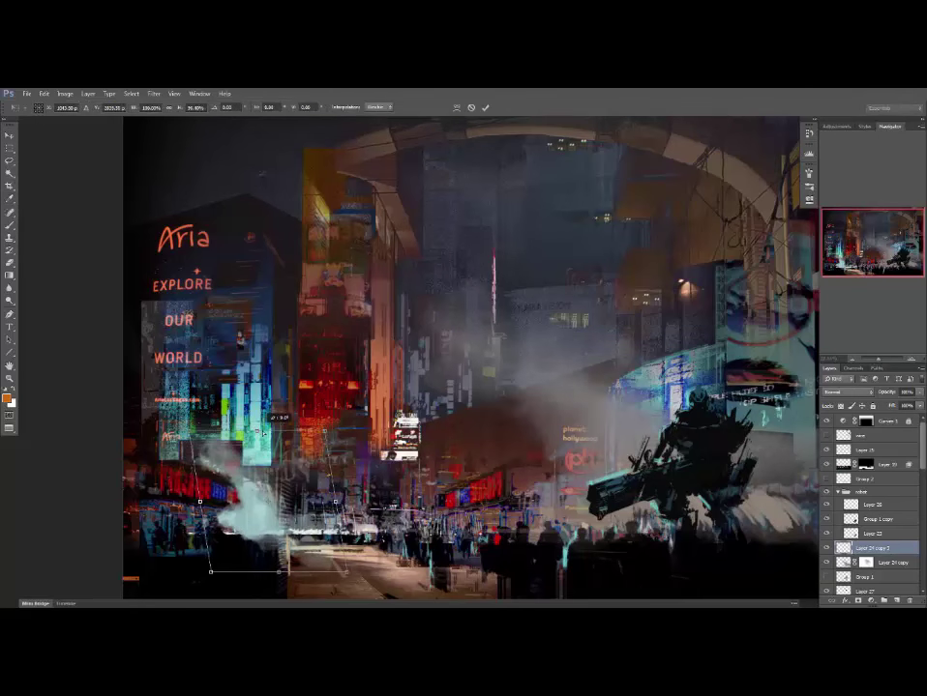
{"action": "key", "text": "Return"}
{"action": "left_click_drag", "start_coordinate": [259, 501], "coordinate": [238, 498]}
{"action": "key", "text": "e"}
{"action": "right_click", "coordinate": [566, 367]}
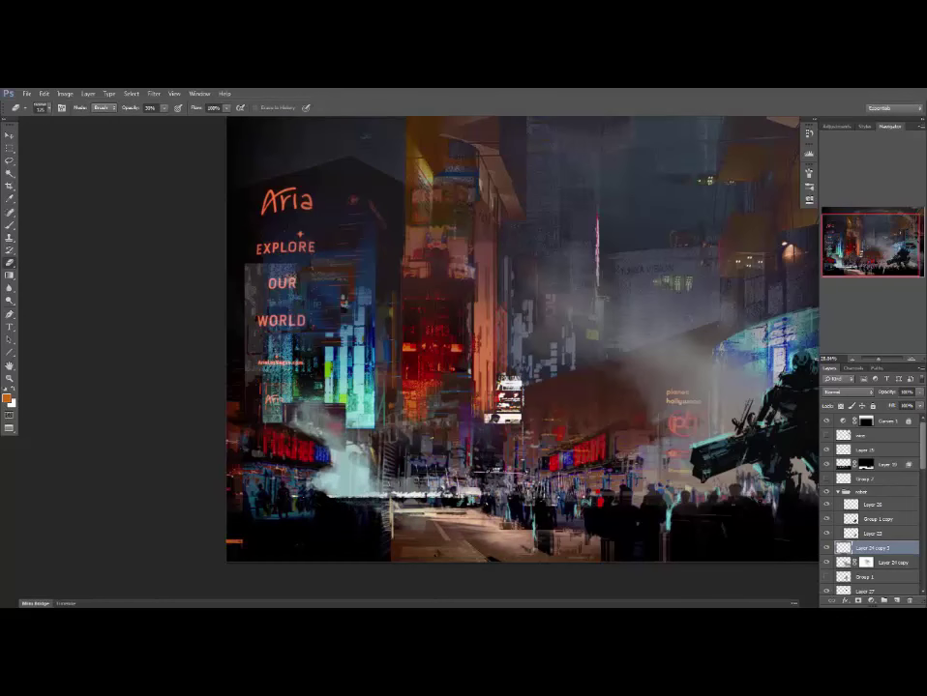
Colorize the smoke around the robot on Layer 24 copy with a cool blue-green tint using Hue/Saturation.
{"action": "left_click_drag", "start_coordinate": [730, 376], "coordinate": [619, 401]}
{"action": "left_click", "coordinate": [619, 401], "text": "ctrl"}
{"action": "key", "text": "ctrl+u"}
{"action": "left_click", "coordinate": [733, 280]}
{"action": "left_click_drag", "start_coordinate": [601, 226], "coordinate": [637, 231]}
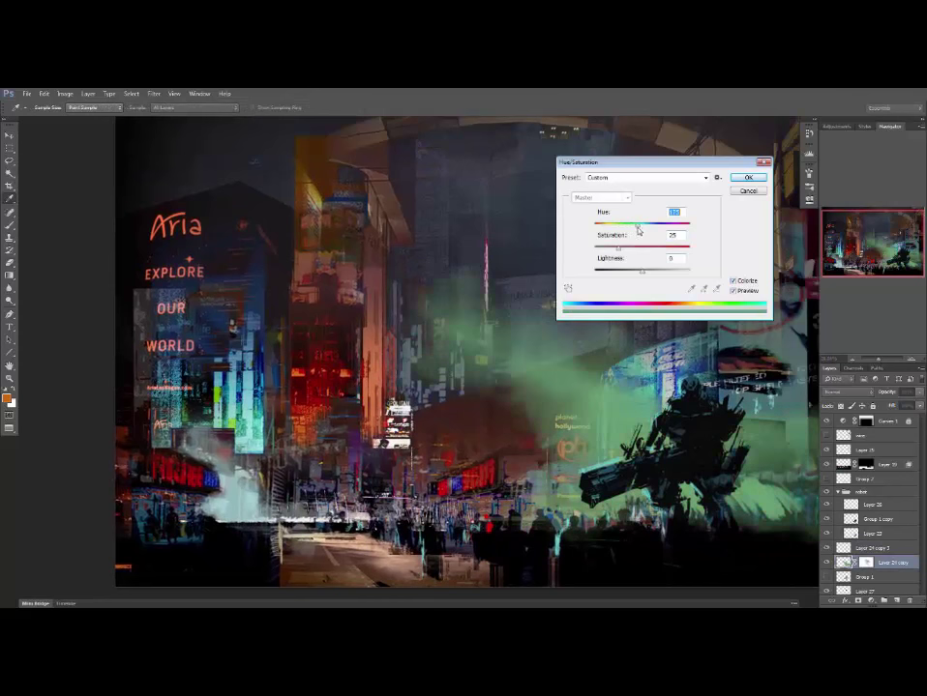
{"action": "key", "text": "Return"}
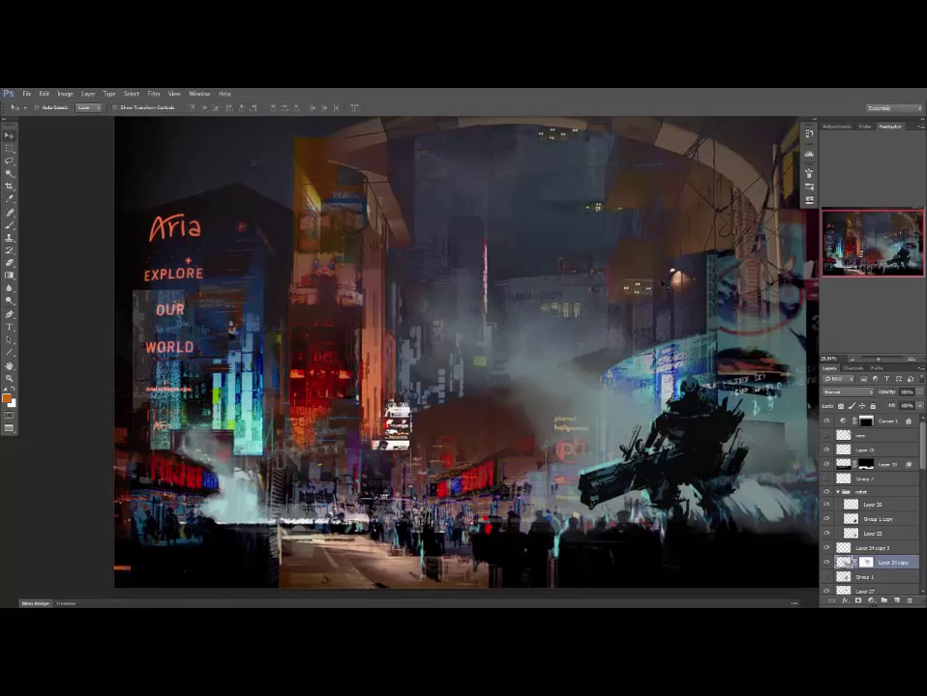
Add a Photo Filter adjustment layer that shifts the painting to cooler colors.
{"action": "left_click", "coordinate": [871, 600]}
{"action": "left_click", "coordinate": [864, 512]}
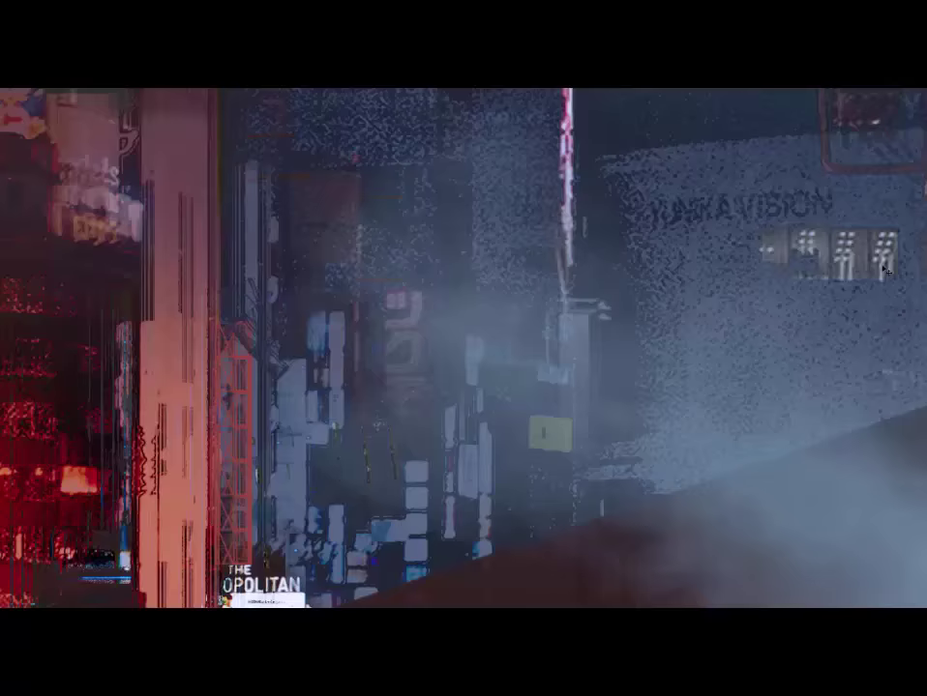
Fade the top of the orange-red building with a gradient on the Layer 14 copy mask.
{"action": "scroll", "coordinate": [885, 271], "scroll_direction": "down", "scroll_amount": 10}
{"action": "key", "text": "f"}
{"action": "left_click_drag", "start_coordinate": [293, 183], "coordinate": [291, 223]}
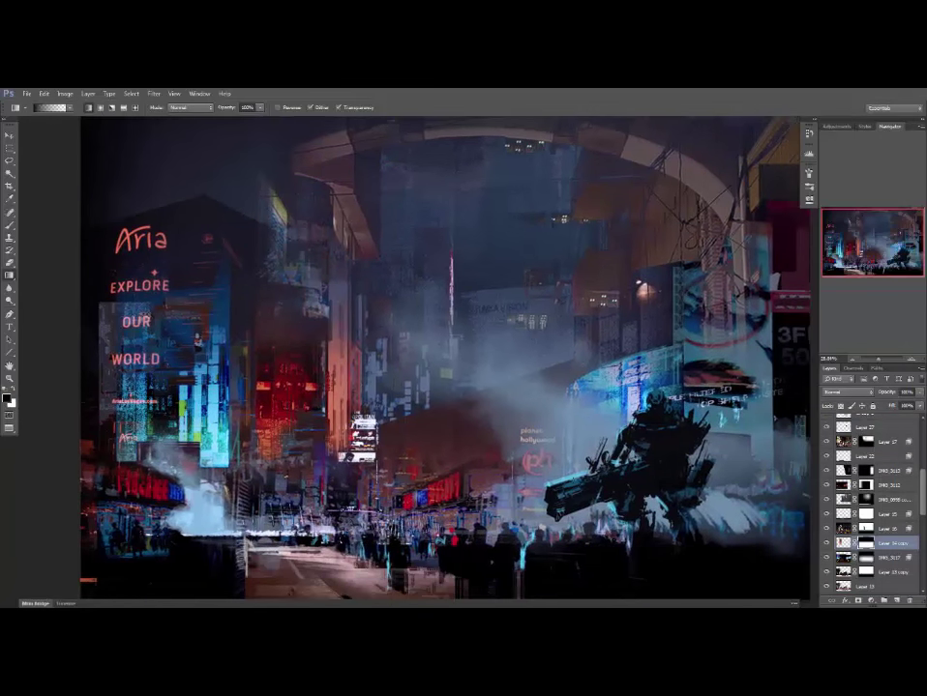
{"action": "key", "text": "v"}
{"action": "left_click", "coordinate": [828, 578]}
{"action": "left_click", "coordinate": [828, 577]}
{"action": "left_click", "coordinate": [843, 573]}
{"action": "key", "text": "ctrl+u"}
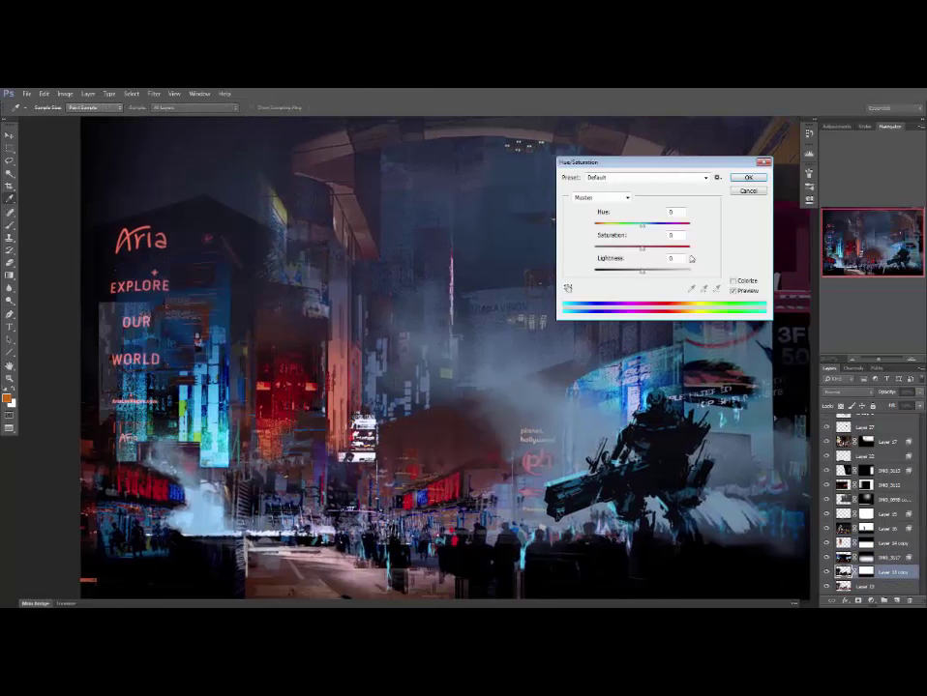
{"action": "left_click", "coordinate": [733, 281]}
{"action": "left_click_drag", "start_coordinate": [619, 249], "coordinate": [662, 252]}
{"action": "left_click_drag", "start_coordinate": [601, 226], "coordinate": [628, 227]}
{"action": "left_click_drag", "start_coordinate": [643, 272], "coordinate": [662, 275]}
{"action": "left_click", "coordinate": [749, 191]}
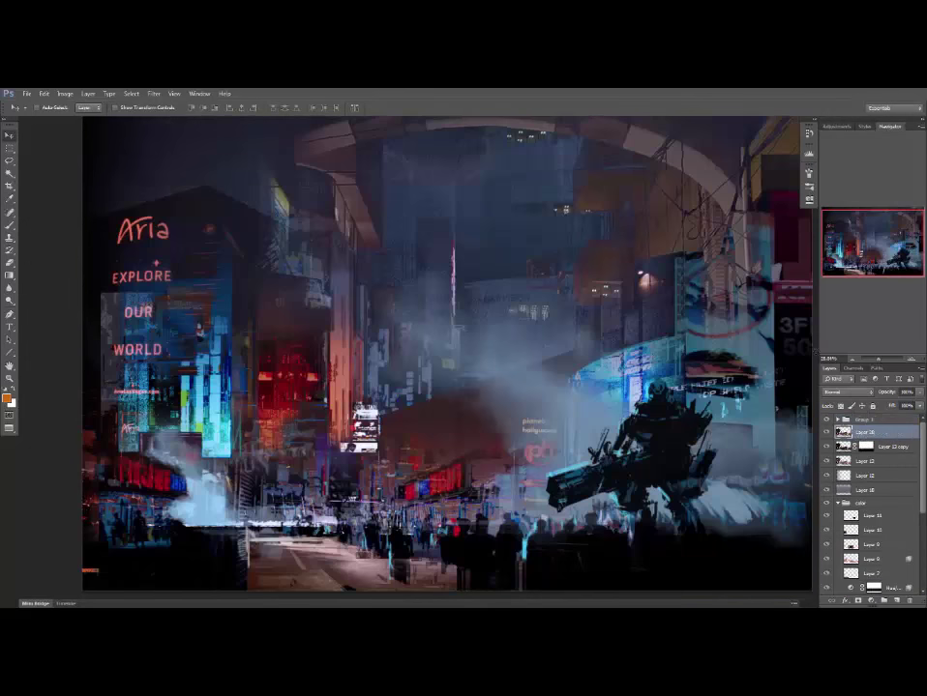
Adjust the Levels of the city photo layer above Layer 13 copy, then duplicate it and merge the two.
{"action": "key", "text": "ctrl+l"}
{"action": "mouse_move", "coordinate": [752, 391]}
{"action": "left_mouse_down"}
{"action": "mouse_move", "coordinate": [775, 392]}
{"action": "mouse_move", "coordinate": [747, 393]}
{"action": "left_mouse_up"}
{"action": "mouse_move", "coordinate": [814, 433]}
{"action": "left_mouse_down"}
{"action": "mouse_move", "coordinate": [789, 436]}
{"action": "mouse_move", "coordinate": [815, 436]}
{"action": "left_mouse_up"}
{"action": "left_click_drag", "start_coordinate": [691, 432], "coordinate": [724, 435]}
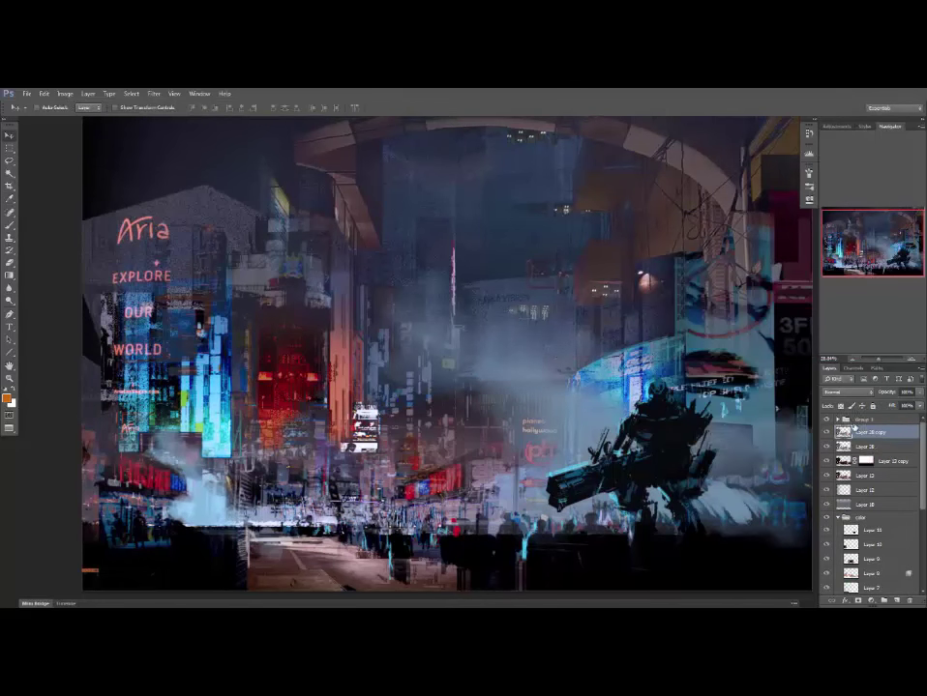
{"action": "key", "text": "ctrl+e"}
Compare the image with and without the merged city photo layer and lower its fill to about 20%.
{"action": "left_click", "coordinate": [827, 434]}
{"action": "left_click", "coordinate": [827, 434]}
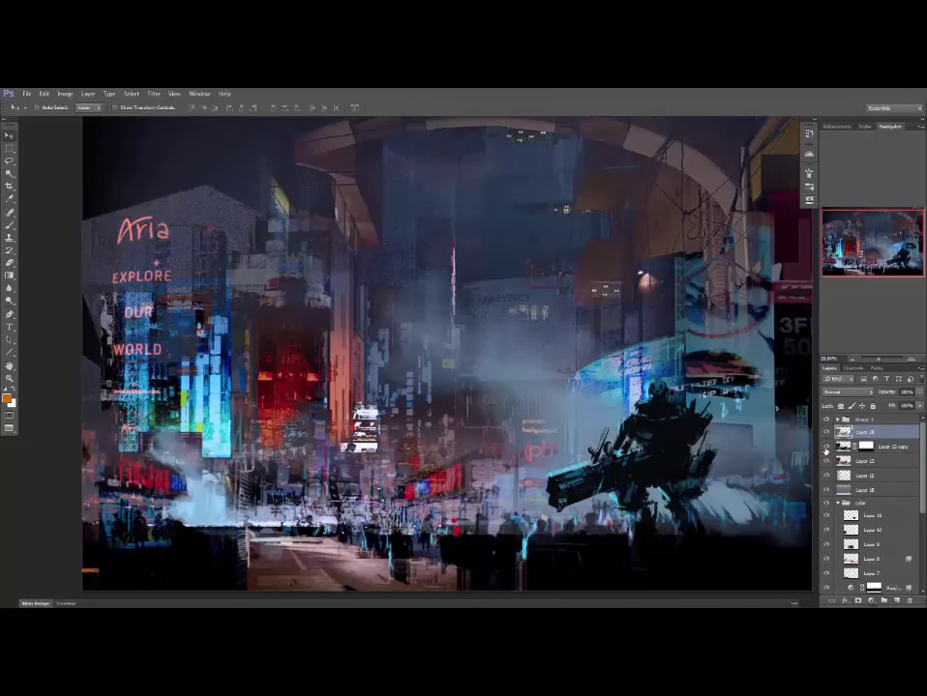
{"action": "left_click", "coordinate": [827, 435]}
{"action": "left_click", "coordinate": [827, 436]}
{"action": "left_click", "coordinate": [827, 435]}
{"action": "scroll", "coordinate": [827, 436], "scroll_direction": "left", "scroll_amount": 1}
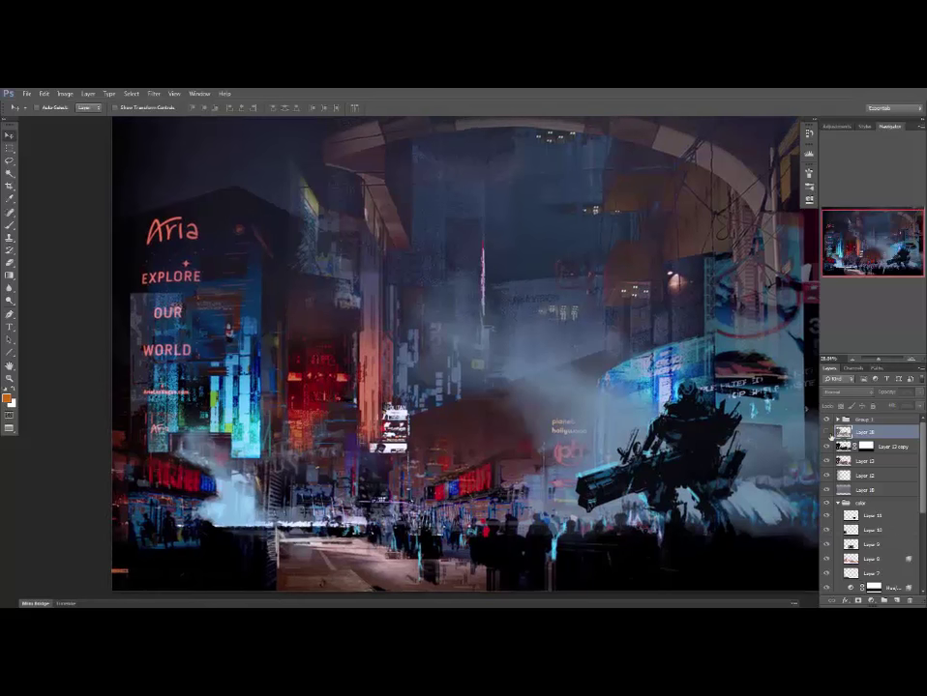
{"action": "left_click", "coordinate": [827, 435]}
{"action": "left_click_drag", "start_coordinate": [919, 406], "coordinate": [888, 424]}
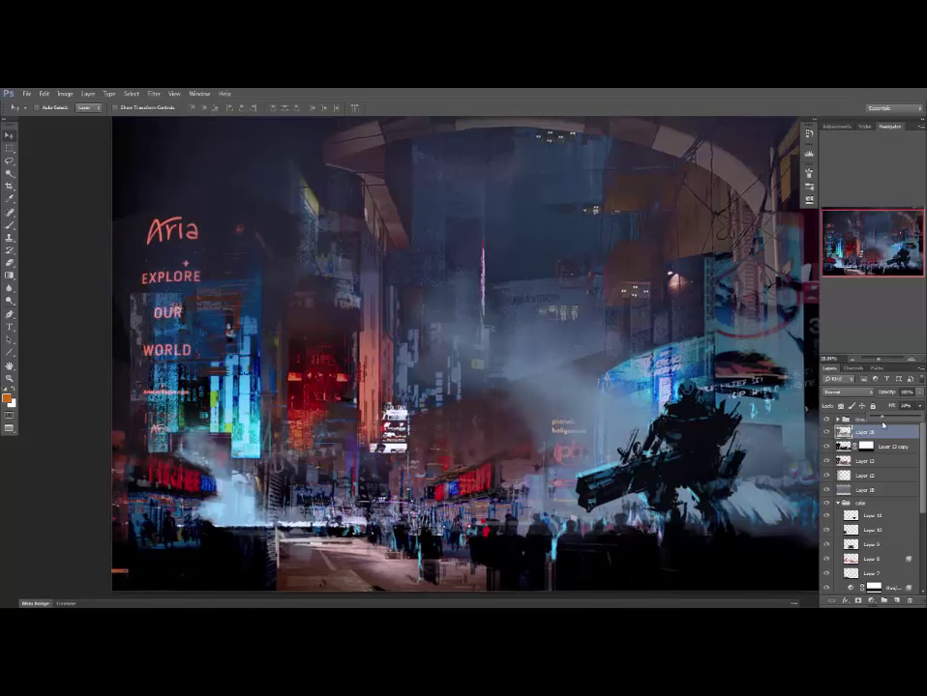
Check what the individual photo layers and the wire layer in Group 1 contribute by toggling their visibility.
{"action": "scroll", "coordinate": [882, 455], "scroll_direction": "up", "scroll_amount": 3}
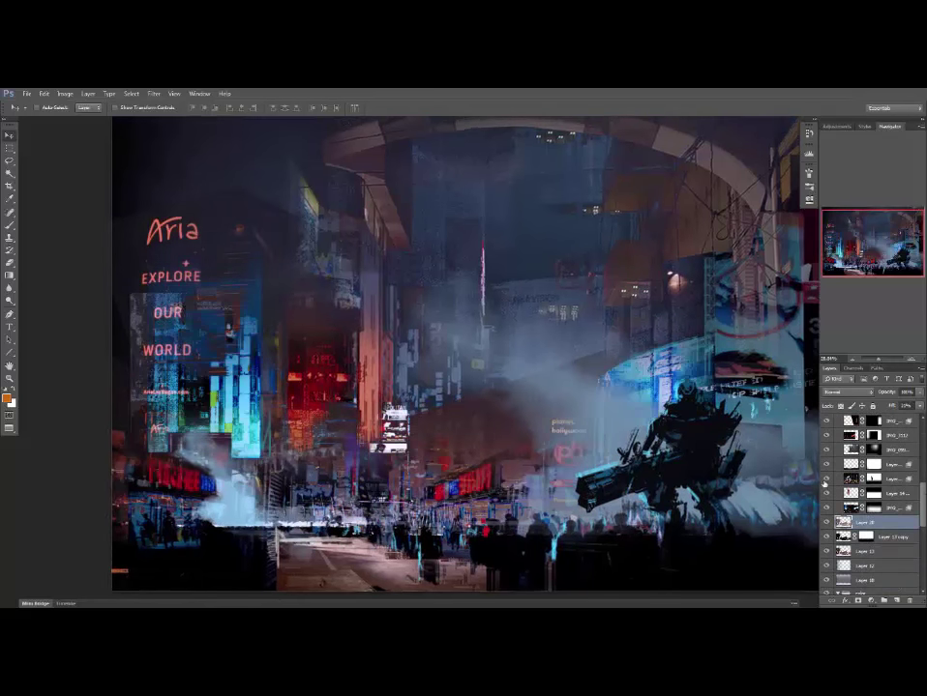
{"action": "left_click", "coordinate": [825, 479]}
{"action": "left_click", "coordinate": [826, 480]}
{"action": "left_click", "coordinate": [826, 465]}
{"action": "left_click", "coordinate": [826, 466]}
{"action": "left_click", "coordinate": [825, 450]}
{"action": "left_click", "coordinate": [825, 450]}
{"action": "left_click", "coordinate": [826, 435]}
{"action": "left_click", "coordinate": [826, 435]}
{"action": "scroll", "coordinate": [919, 460], "scroll_direction": "up", "scroll_amount": 3}
{"action": "scroll", "coordinate": [917, 426], "scroll_direction": "up", "scroll_amount": 3}
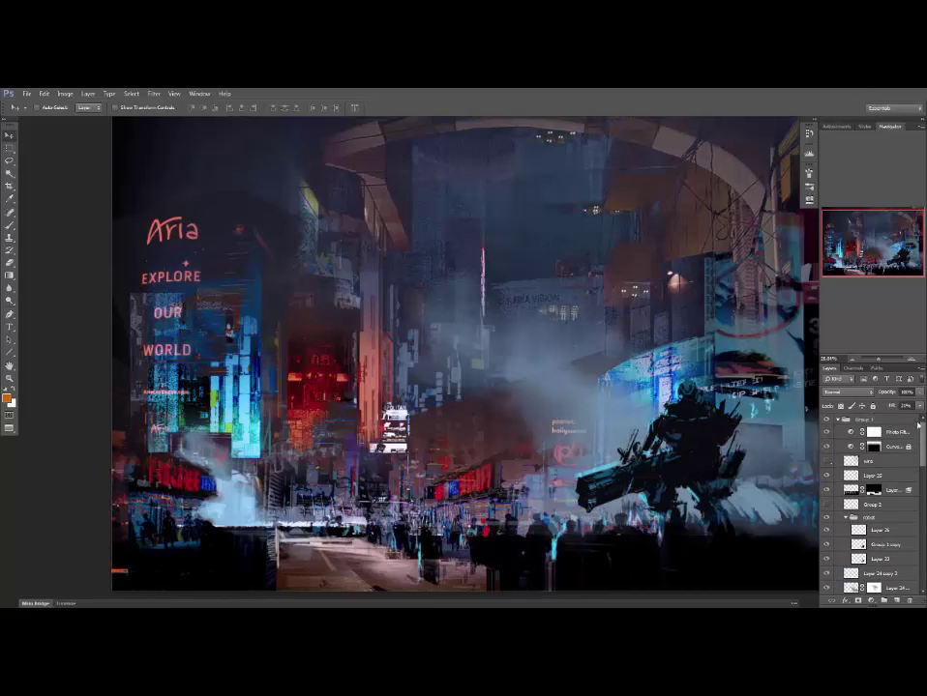
{"action": "left_click", "coordinate": [825, 463]}
{"action": "left_click_drag", "start_coordinate": [412, 190], "coordinate": [399, 207]}
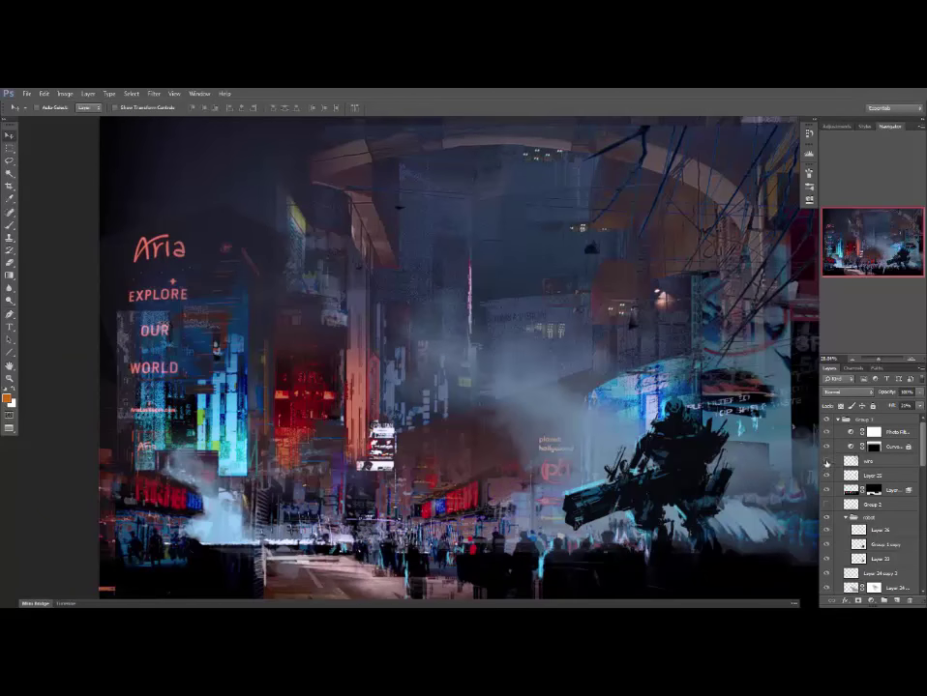
{"action": "left_click", "coordinate": [825, 464]}
Check the painting's values in greyscale with a temporary Hue/Saturation adjustment layer at saturation -100.
{"action": "left_click", "coordinate": [871, 601]}
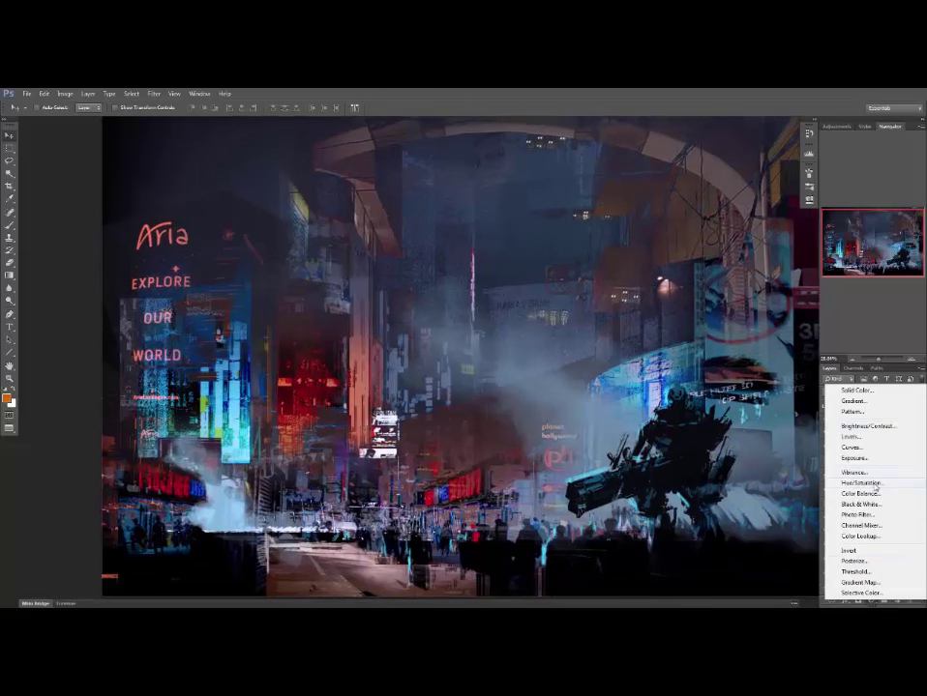
{"action": "left_click", "coordinate": [874, 485]}
{"action": "left_click_drag", "start_coordinate": [725, 252], "coordinate": [646, 263]}
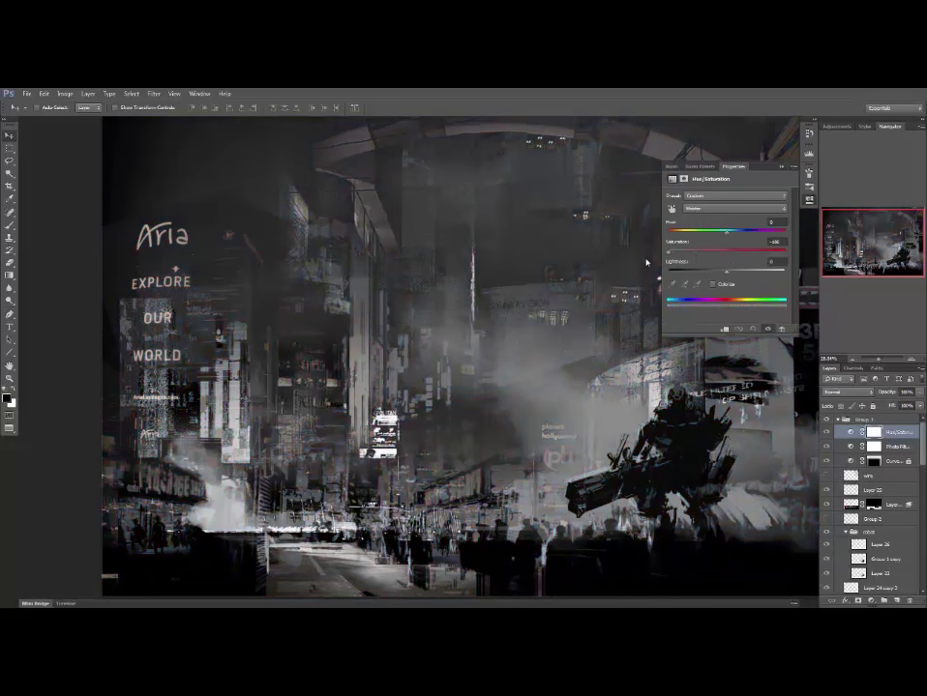
{"action": "left_click", "coordinate": [782, 330]}
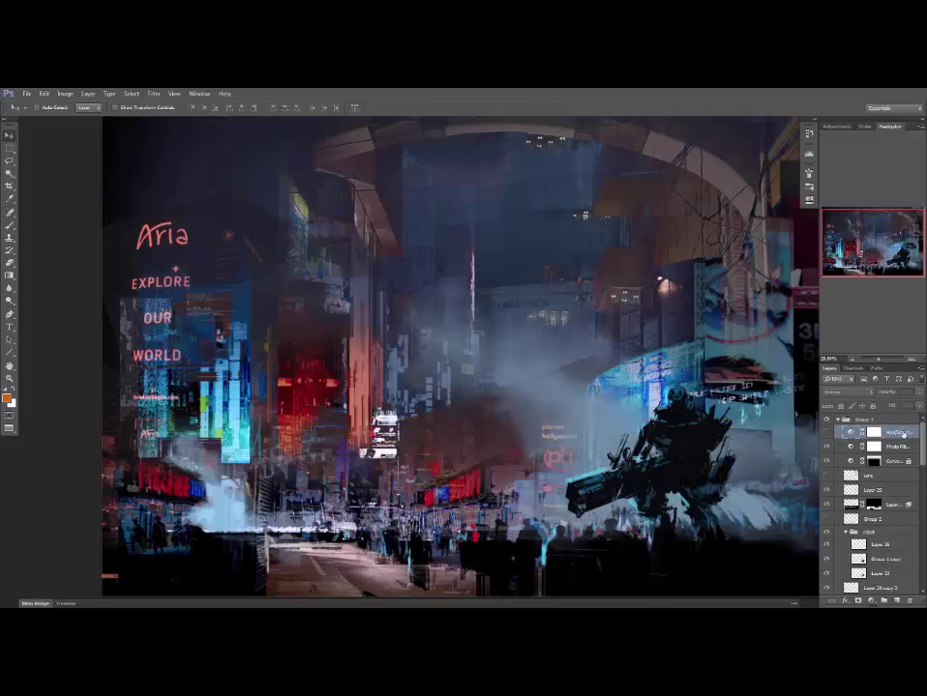
Stamp the visible image onto a new top layer, desaturate it, and set its blend mode to Luminosity.
{"action": "key", "text": "ctrl+alt+shift+e"}
{"action": "key", "text": "ctrl+shift+u"}
{"action": "left_click", "coordinate": [863, 392]}
{"action": "left_click", "coordinate": [861, 392]}
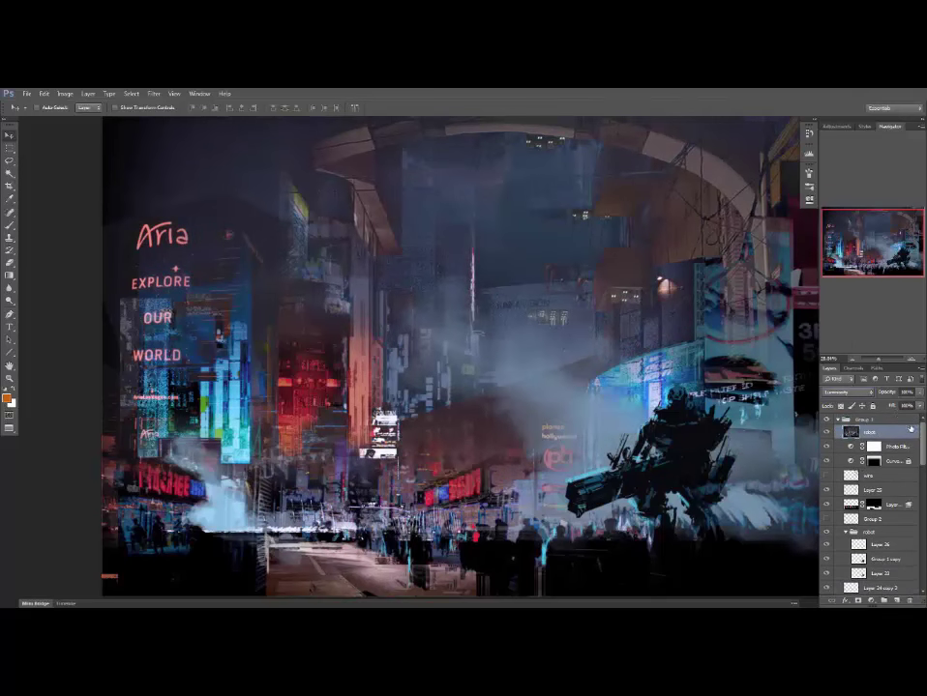
Reduce the fill of the Luminosity layer slightly, compare the painting with and without it, and hide it.
{"action": "left_click", "coordinate": [919, 407]}
{"action": "left_click_drag", "start_coordinate": [923, 420], "coordinate": [917, 421]}
{"action": "left_click", "coordinate": [826, 432]}
{"action": "left_click", "coordinate": [826, 432]}
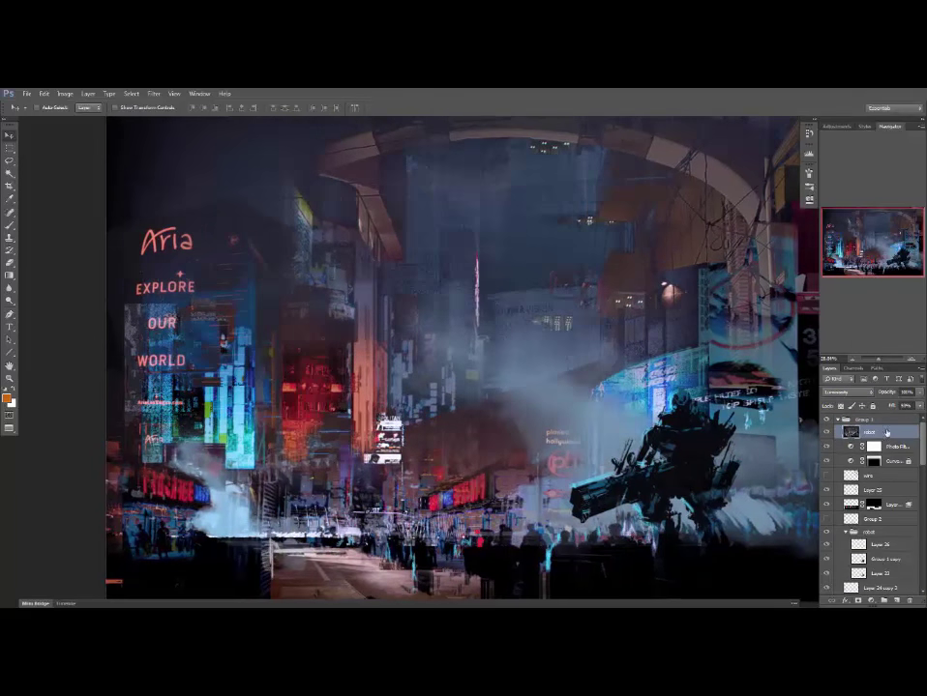
{"action": "left_click_drag", "start_coordinate": [492, 441], "coordinate": [482, 417]}
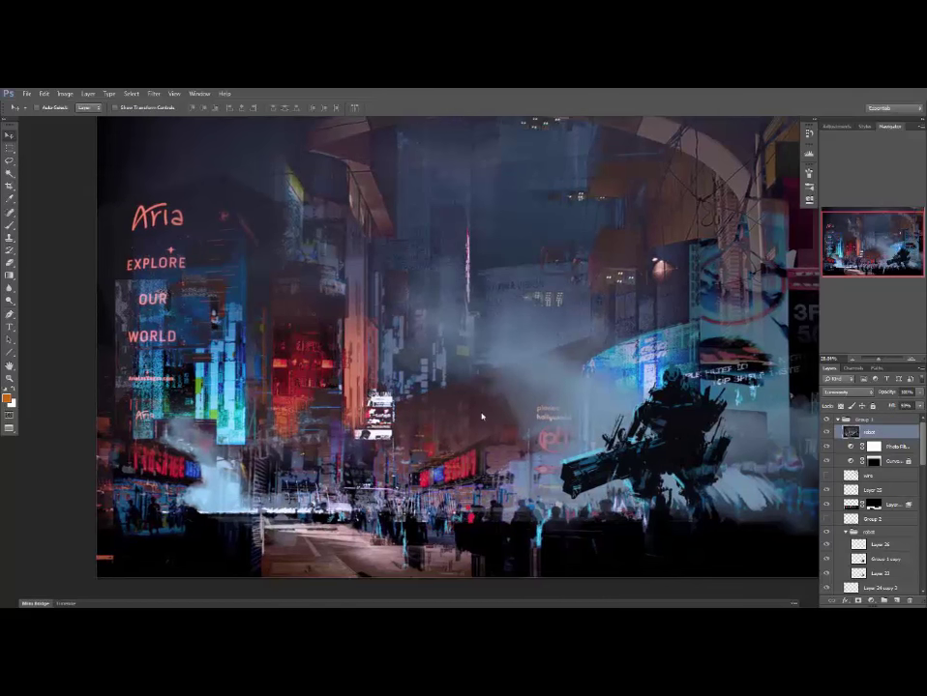
{"action": "left_click", "coordinate": [826, 432]}
Raise the fill of the city photo layer above Layer 13 copy to 100% and compare the image without it.
{"action": "left_click", "coordinate": [893, 505]}
{"action": "left_click_drag", "start_coordinate": [921, 458], "coordinate": [921, 525]}
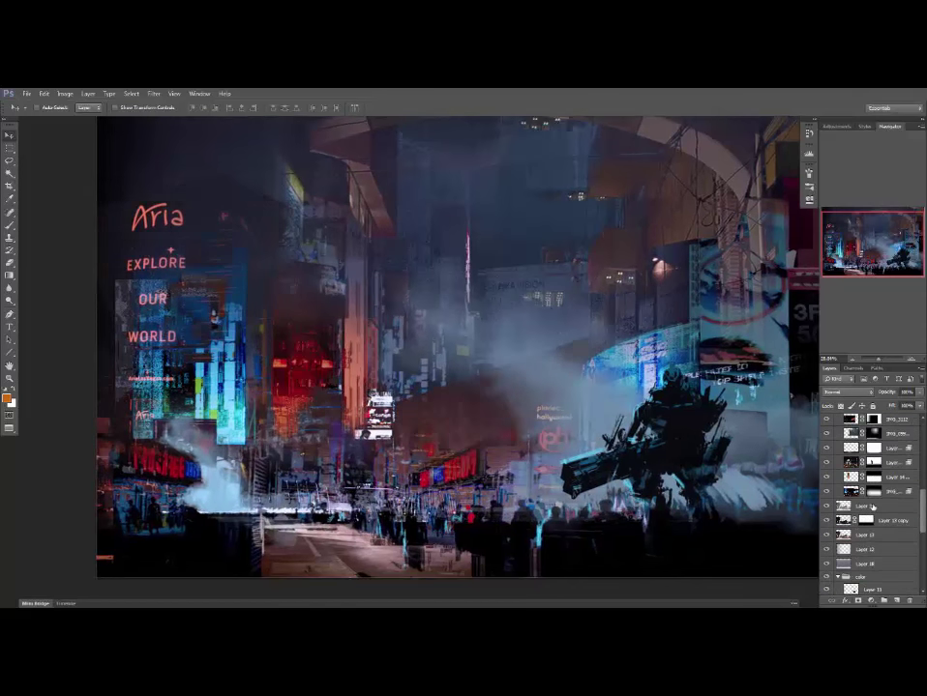
{"action": "left_click", "coordinate": [871, 506]}
{"action": "left_click", "coordinate": [920, 407]}
{"action": "left_click_drag", "start_coordinate": [903, 419], "coordinate": [922, 419]}
{"action": "left_click", "coordinate": [826, 506]}
{"action": "left_click", "coordinate": [826, 506]}
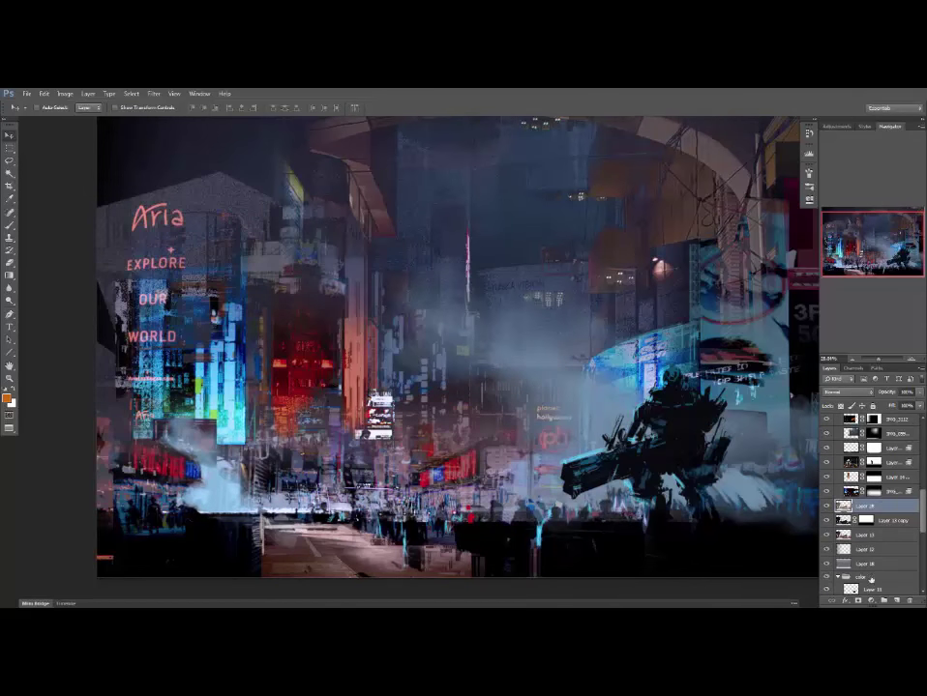
Add a mask to the city photo layer above Layer 13 copy and fade the Aria building and street areas with black gradients.
{"action": "left_click", "coordinate": [858, 601]}
{"action": "key", "text": "g"}
{"action": "key", "text": "g"}
{"action": "key", "text": "g"}
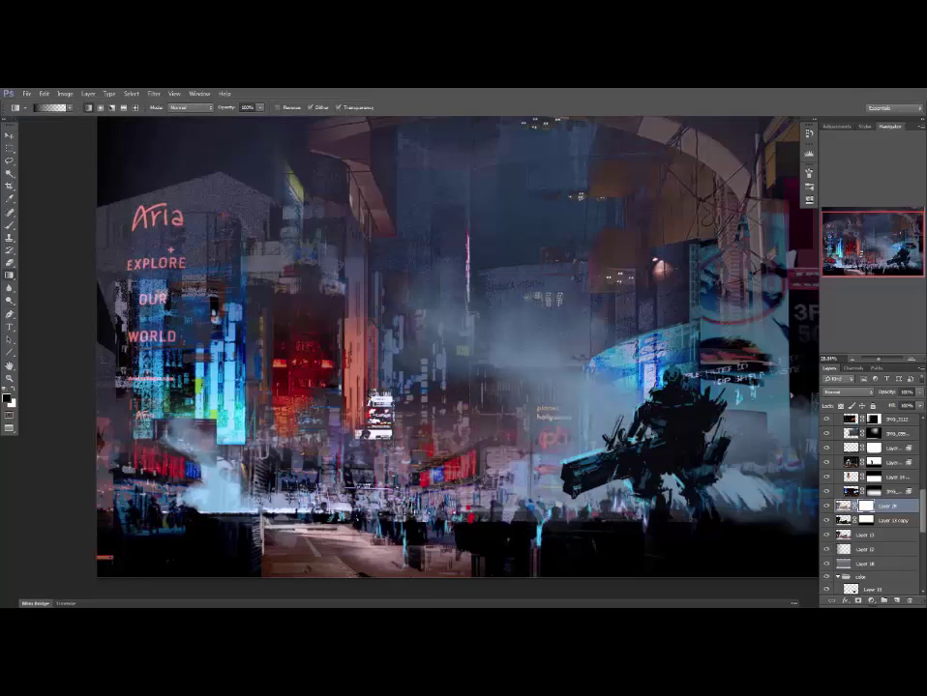
{"action": "left_click_drag", "start_coordinate": [120, 378], "coordinate": [211, 382]}
{"action": "left_click_drag", "start_coordinate": [426, 540], "coordinate": [426, 474]}
{"action": "left_click", "coordinate": [826, 506]}
{"action": "left_click", "coordinate": [826, 505]}
{"action": "left_click_drag", "start_coordinate": [702, 424], "coordinate": [709, 469]}
Compare the masked city photo layer's effect on the image and set its fill to about 76%.
{"action": "left_click", "coordinate": [826, 506]}
{"action": "left_click", "coordinate": [826, 505]}
{"action": "left_click", "coordinate": [919, 406]}
{"action": "left_click", "coordinate": [905, 419]}
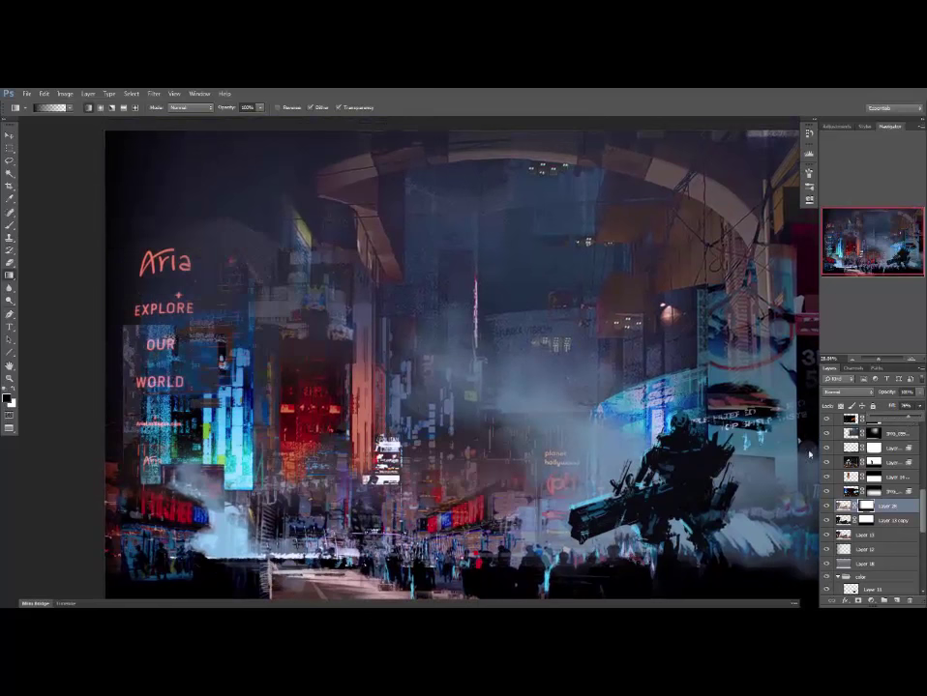
{"action": "left_click_drag", "start_coordinate": [689, 513], "coordinate": [694, 490]}
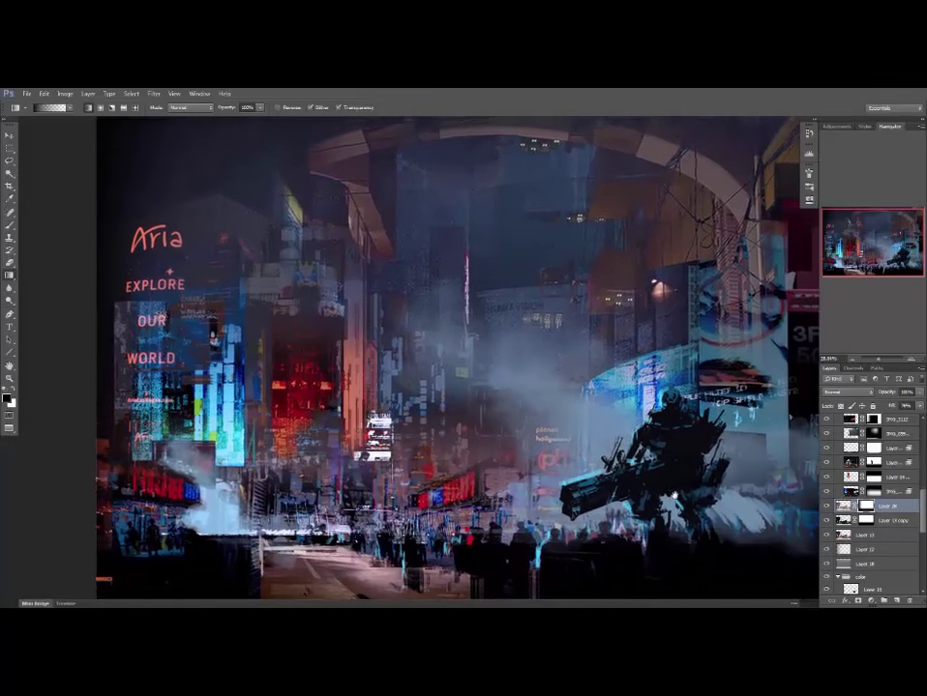
Replace the old Luminosity layer at the head of Group 1 with a new merged copy in Luminosity mode and reduce its fill.
{"action": "left_click_drag", "start_coordinate": [923, 435], "coordinate": [923, 426]}
{"action": "left_click", "coordinate": [871, 433]}
{"action": "key", "text": "Delete"}
{"action": "key", "text": "ctrl+shift+alt+n"}
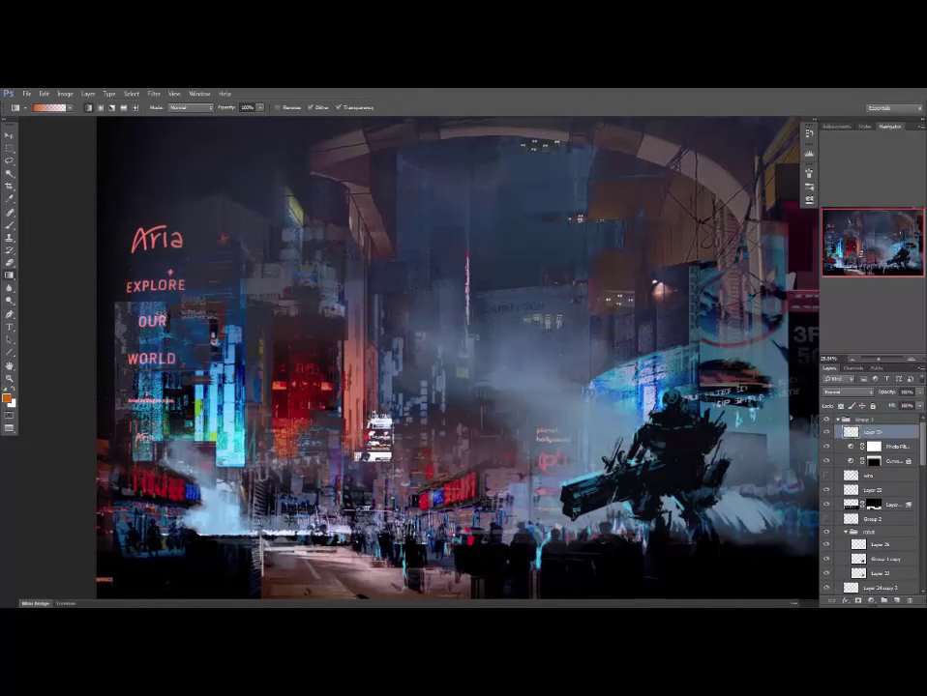
{"action": "key", "text": "ctrl+shift+alt+e"}
{"action": "left_click", "coordinate": [847, 392]}
{"action": "left_click", "coordinate": [849, 369]}
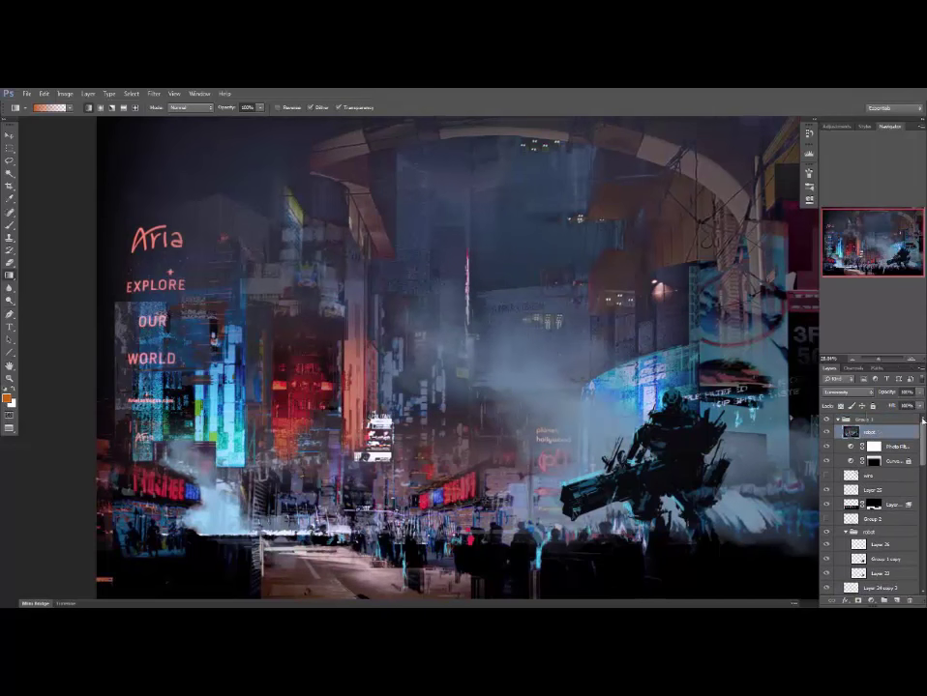
{"action": "left_click_drag", "start_coordinate": [905, 418], "coordinate": [907, 418]}
{"action": "left_click_drag", "start_coordinate": [580, 386], "coordinate": [585, 365]}
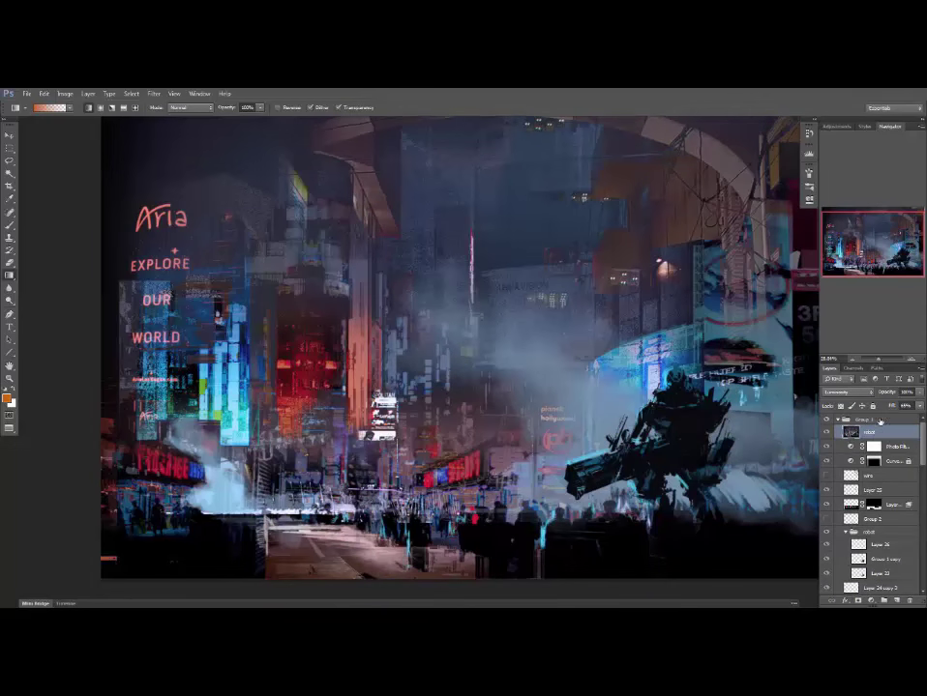
Stamp the visible painting into a new layer above Group 1 and bring the wip_04.psd window to the front.
{"action": "key", "text": "ctrl+alt+shift+e"}
{"action": "left_click_drag", "start_coordinate": [882, 432], "coordinate": [890, 414]}
{"action": "key", "text": "f"}
{"action": "key", "text": "f"}
{"action": "left_click_drag", "start_coordinate": [669, 126], "coordinate": [468, 116]}
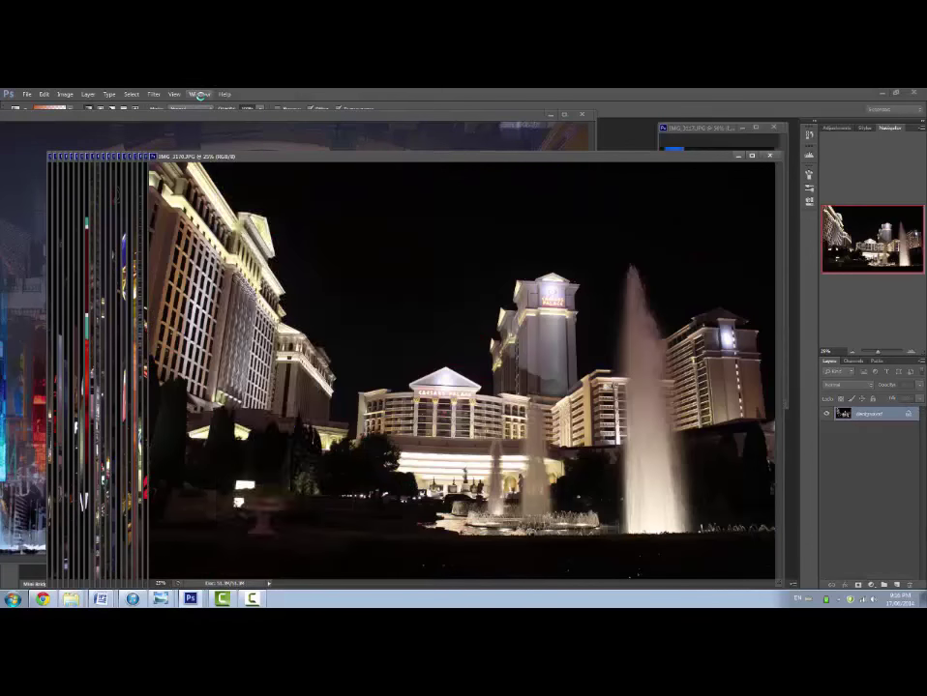
{"action": "left_click", "coordinate": [198, 94]}
{"action": "left_click", "coordinate": [269, 376]}
{"action": "left_click_drag", "start_coordinate": [319, 114], "coordinate": [443, 167]}
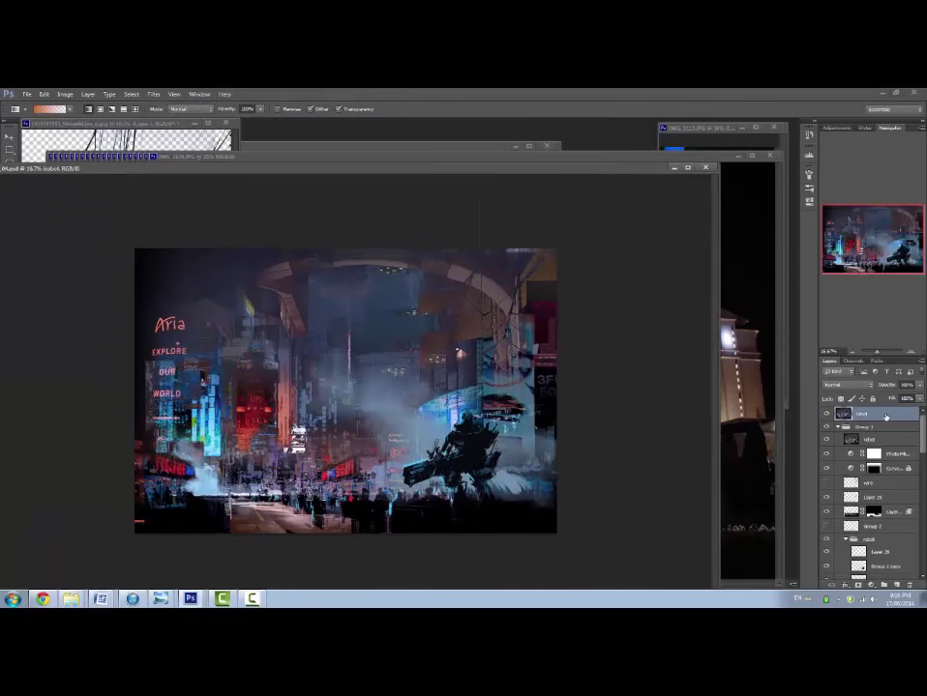
Duplicate the merged robot layer, hide the original, and apply Match Color to the copy with IMG_3142.JPG as source.
{"action": "key", "text": "ctrl+j"}
{"action": "left_click", "coordinate": [825, 428]}
{"action": "left_click", "coordinate": [65, 95]}
{"action": "mouse_move", "coordinate": [81, 119]}
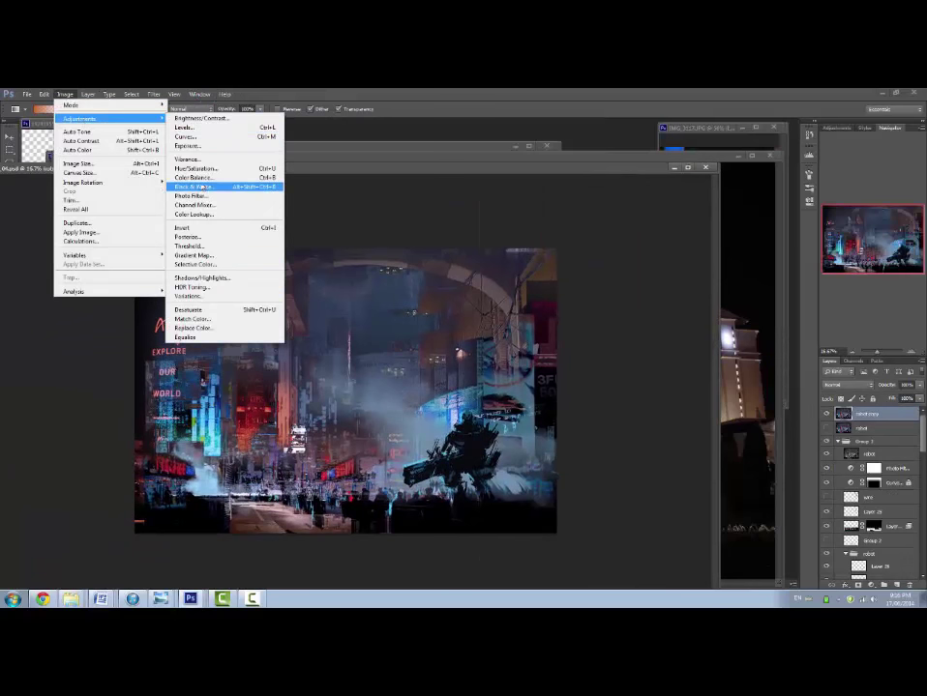
{"action": "left_click", "coordinate": [192, 318]}
{"action": "left_click", "coordinate": [692, 319]}
{"action": "left_click", "coordinate": [741, 507]}
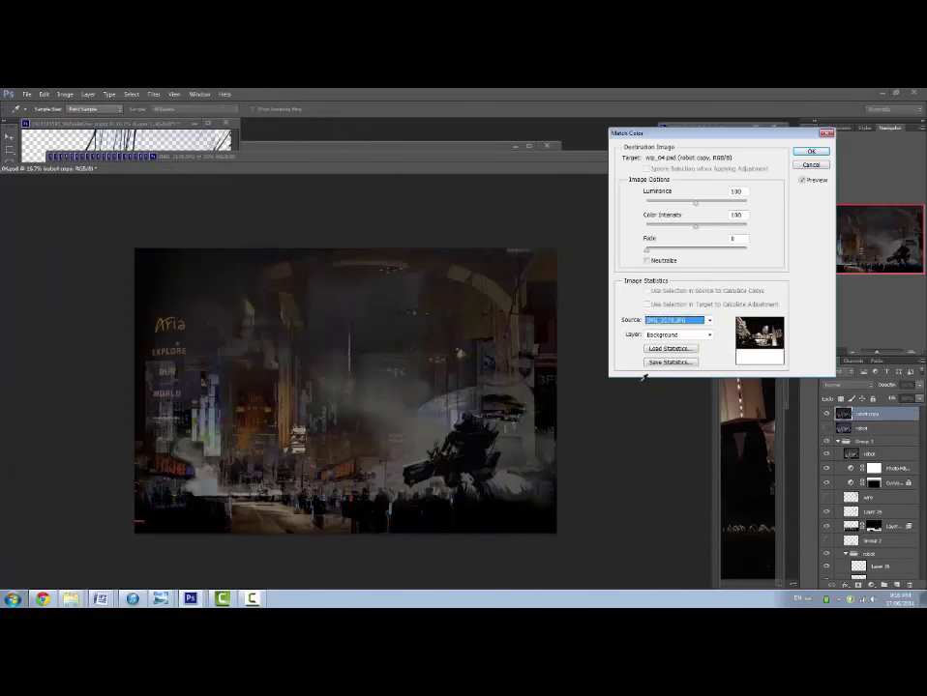
{"action": "key", "text": "Down"}
{"action": "key", "text": "Down"}
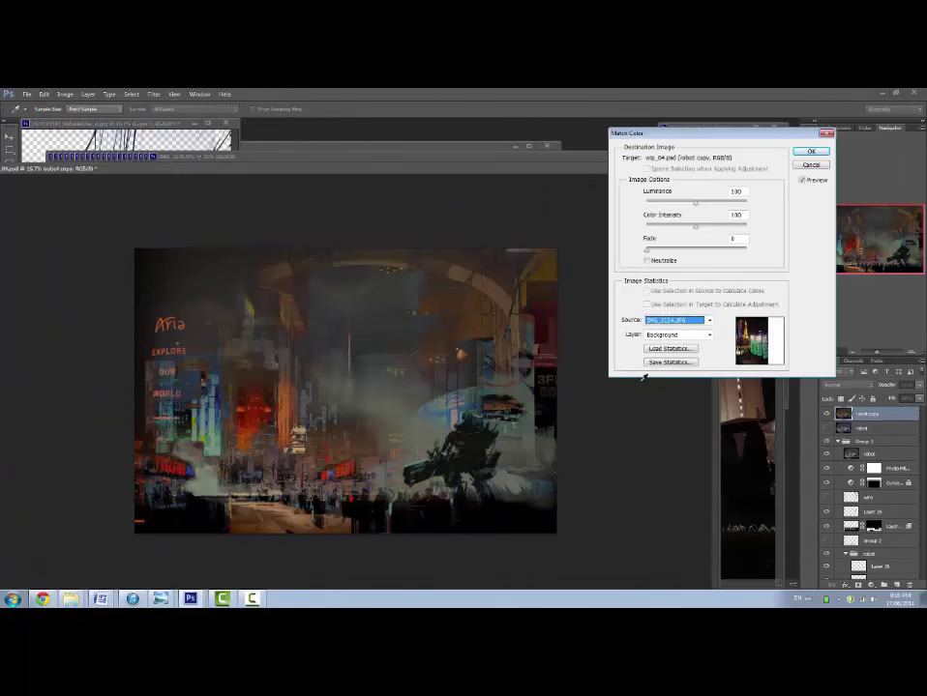
{"action": "key", "text": "Down"}
{"action": "key", "text": "Down"}
{"action": "key", "text": "Down"}
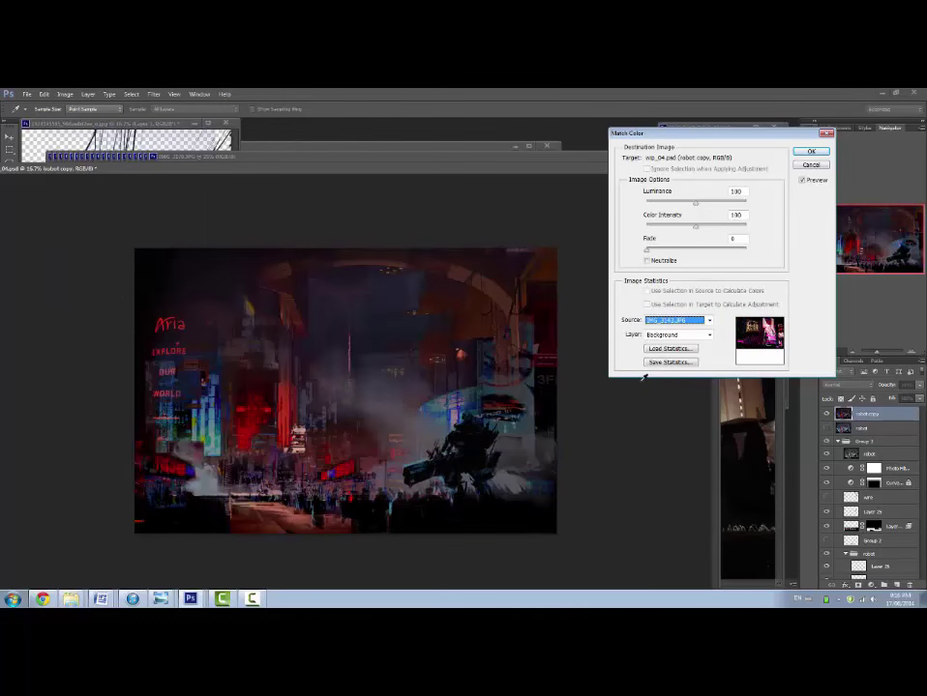
{"action": "left_click", "coordinate": [811, 151]}
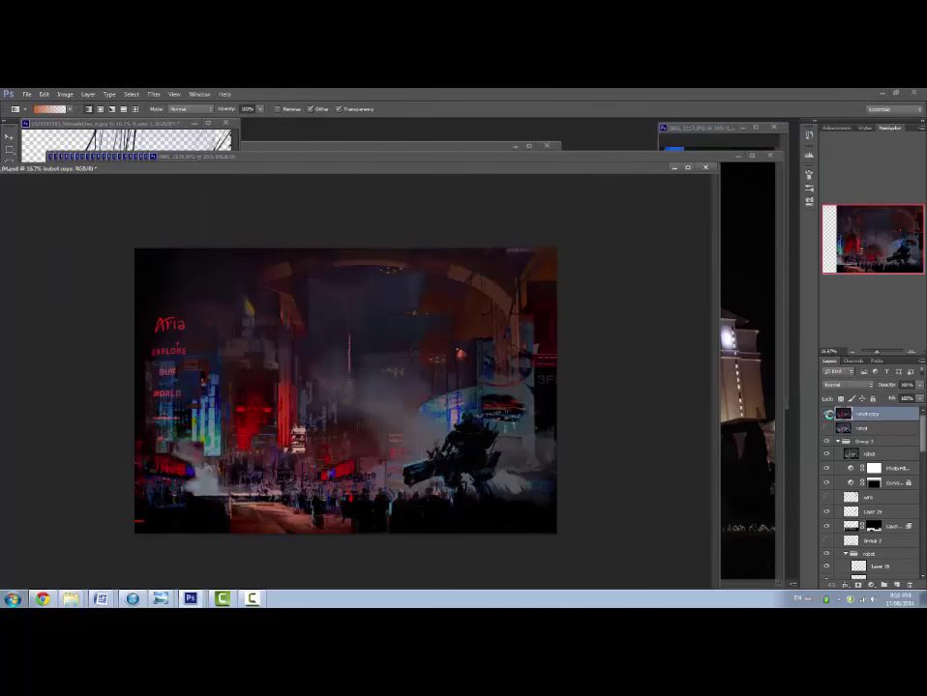
Hide robot copy, duplicate the robot layer again, and apply Match Color using the red neon sign photo as source.
{"action": "left_click", "coordinate": [826, 414]}
{"action": "left_click", "coordinate": [874, 430]}
{"action": "key", "text": "ctrl+j"}
{"action": "left_click", "coordinate": [826, 429]}
{"action": "left_click", "coordinate": [87, 95]}
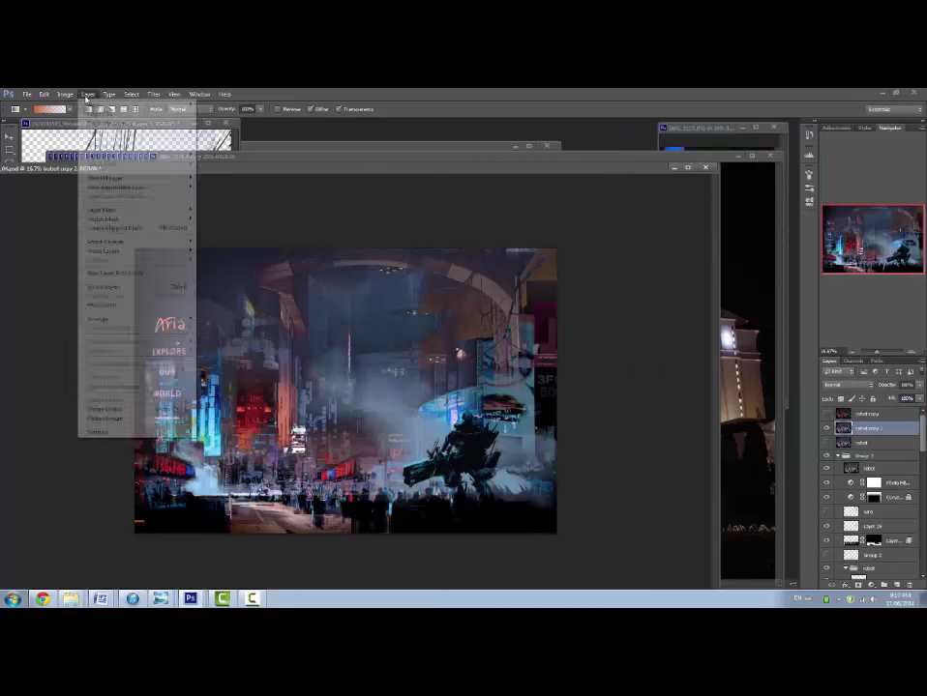
{"action": "mouse_move", "coordinate": [65, 95]}
{"action": "mouse_move", "coordinate": [81, 118]}
{"action": "left_click", "coordinate": [204, 320]}
{"action": "left_click", "coordinate": [708, 320]}
{"action": "left_click", "coordinate": [703, 524]}
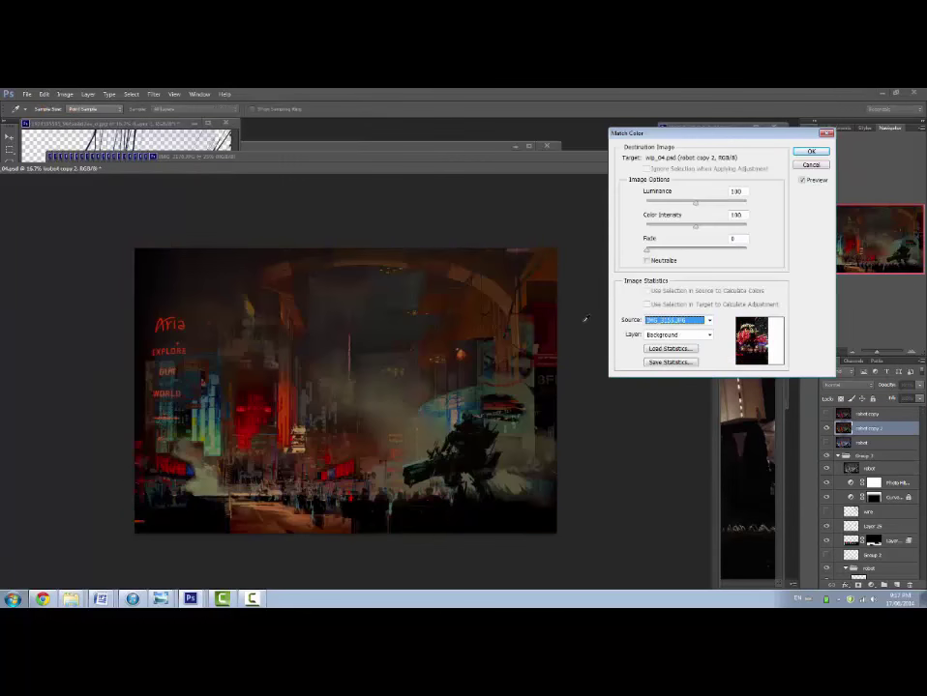
{"action": "key", "text": "Return"}
Hide robot copy 2 and make a third duplicate of the merged robot layer.
{"action": "key", "text": "g"}
{"action": "left_click", "coordinate": [826, 429]}
{"action": "left_click", "coordinate": [867, 443]}
{"action": "key", "text": "ctrl+j"}
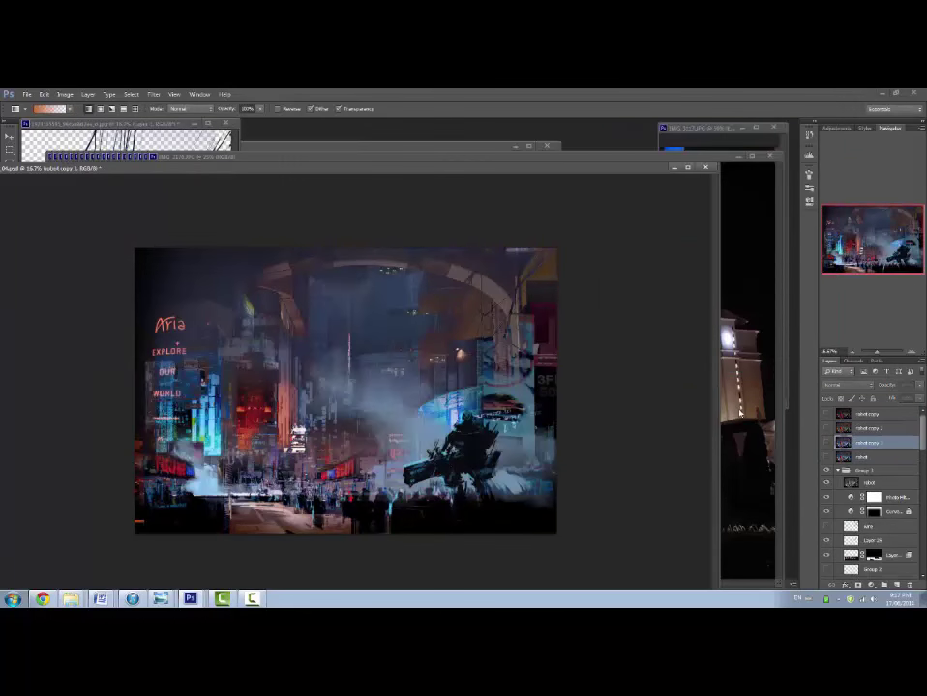
Try several source photos in Match Color on robot copy 3 and apply the warm purple-brown grade from the night street photo.
{"action": "left_click", "coordinate": [87, 95]}
{"action": "left_click", "coordinate": [65, 94]}
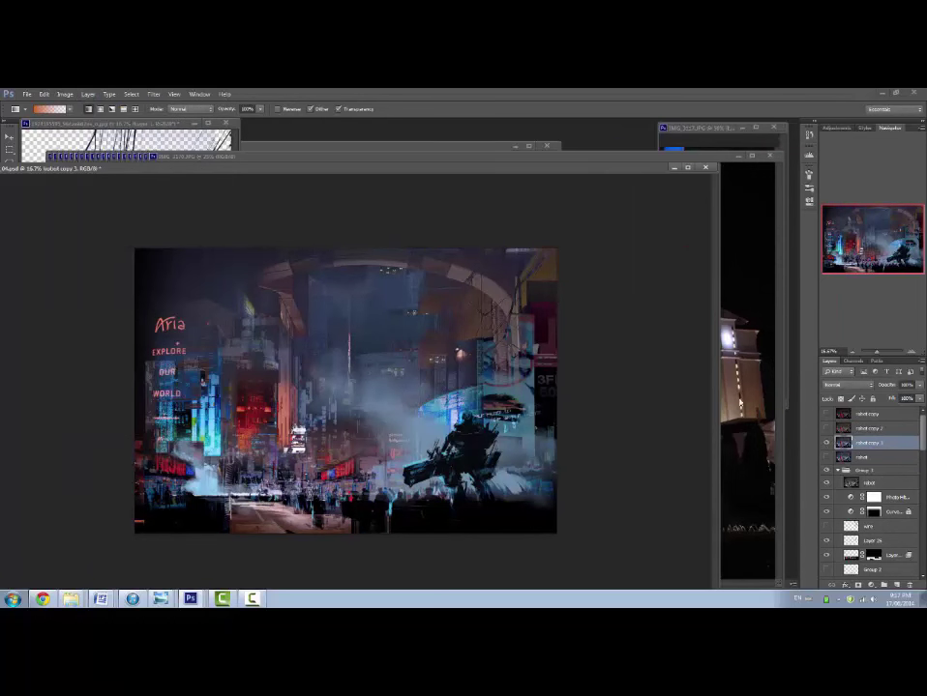
{"action": "left_click", "coordinate": [65, 94]}
{"action": "mouse_move", "coordinate": [97, 118]}
{"action": "left_click", "coordinate": [217, 312]}
{"action": "left_click", "coordinate": [677, 321]}
{"action": "left_click", "coordinate": [693, 385]}
{"action": "scroll", "coordinate": [686, 324], "scroll_direction": "down", "scroll_amount": 6}
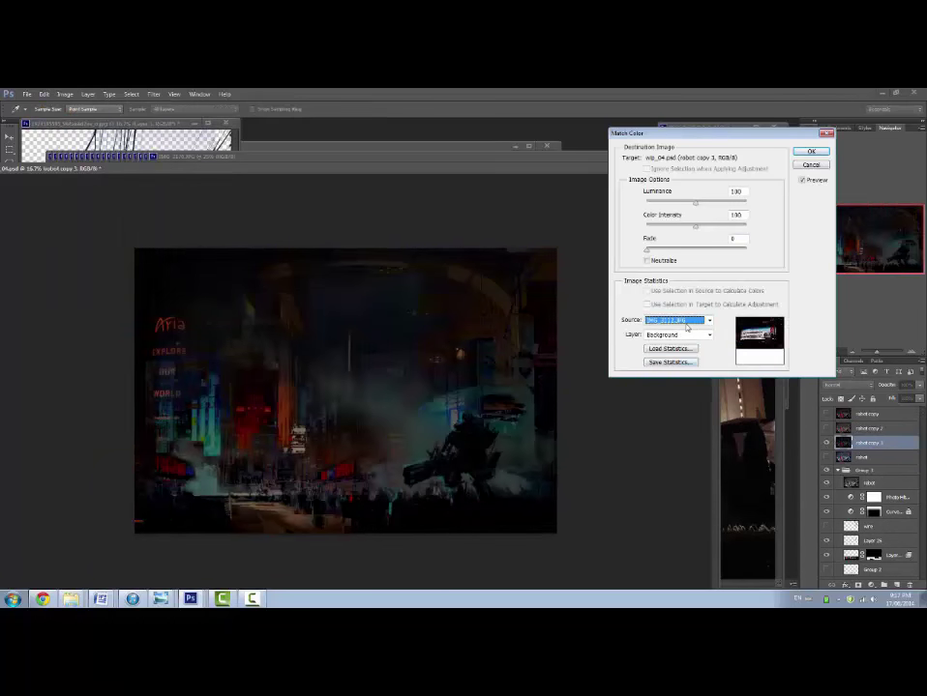
{"action": "key", "text": "Down"}
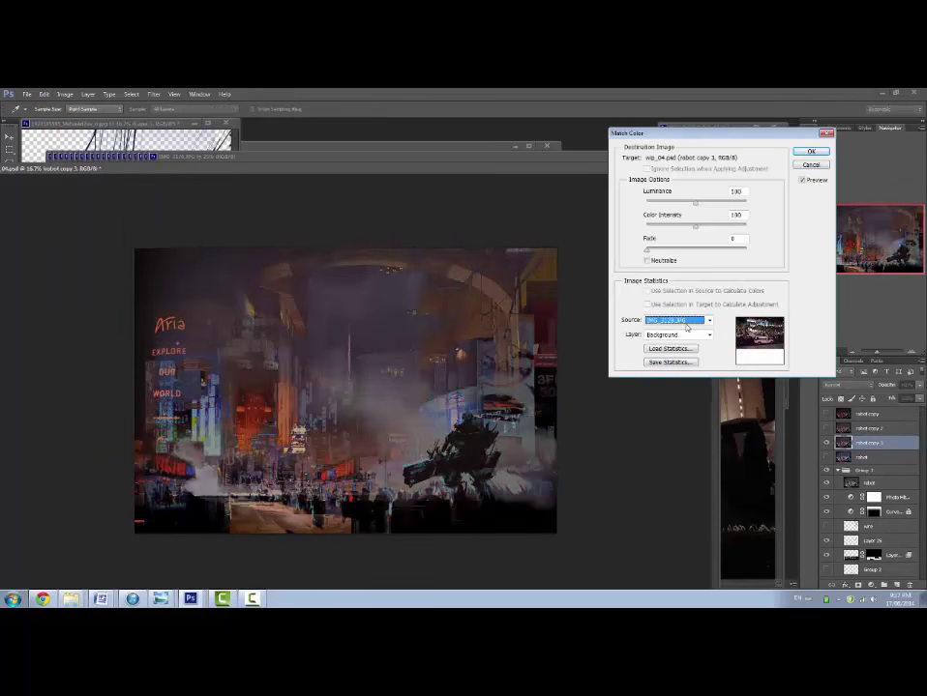
{"action": "key", "text": "Down"}
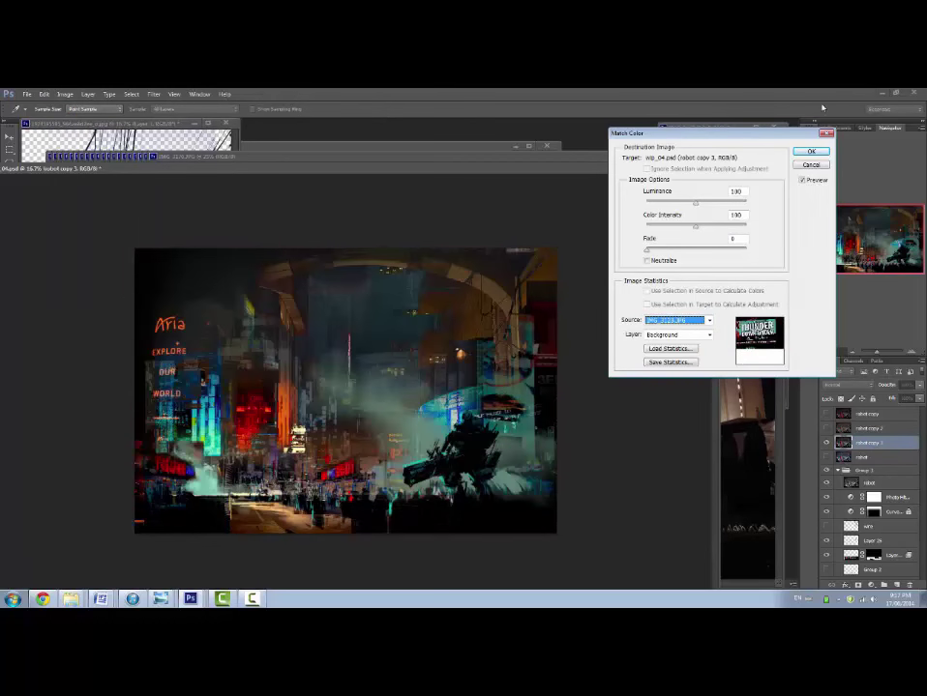
{"action": "key", "text": "Down"}
{"action": "key", "text": "Up"}
{"action": "key", "text": "Down"}
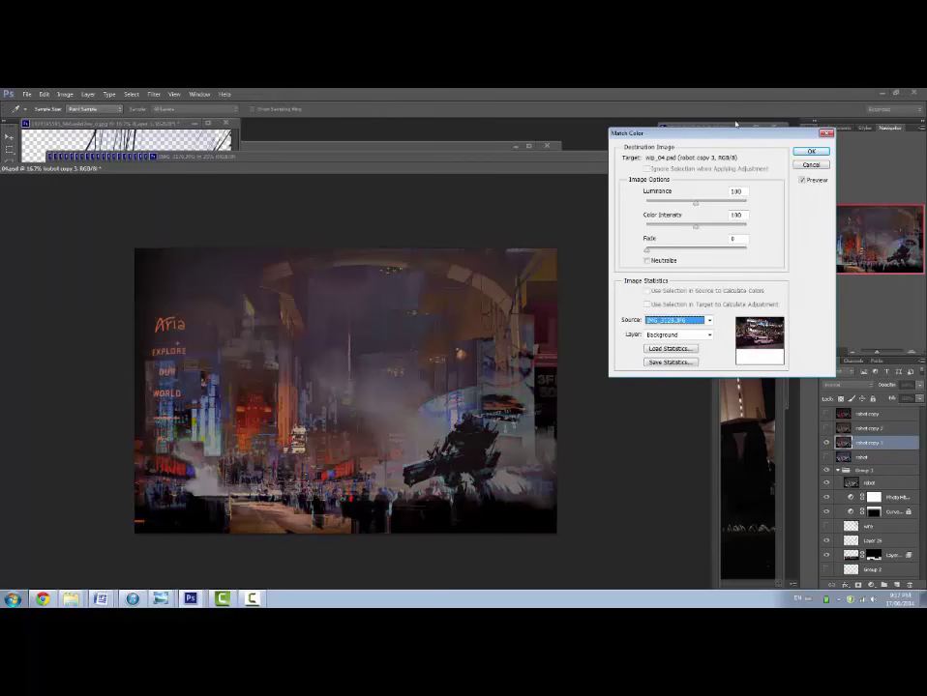
{"action": "key", "text": "Return"}
Hide robot copy 3, show robot copy 2 and robot copy, and compare the image with and without robot copy.
{"action": "left_click", "coordinate": [826, 443]}
{"action": "left_click_drag", "start_coordinate": [826, 428], "coordinate": [826, 414]}
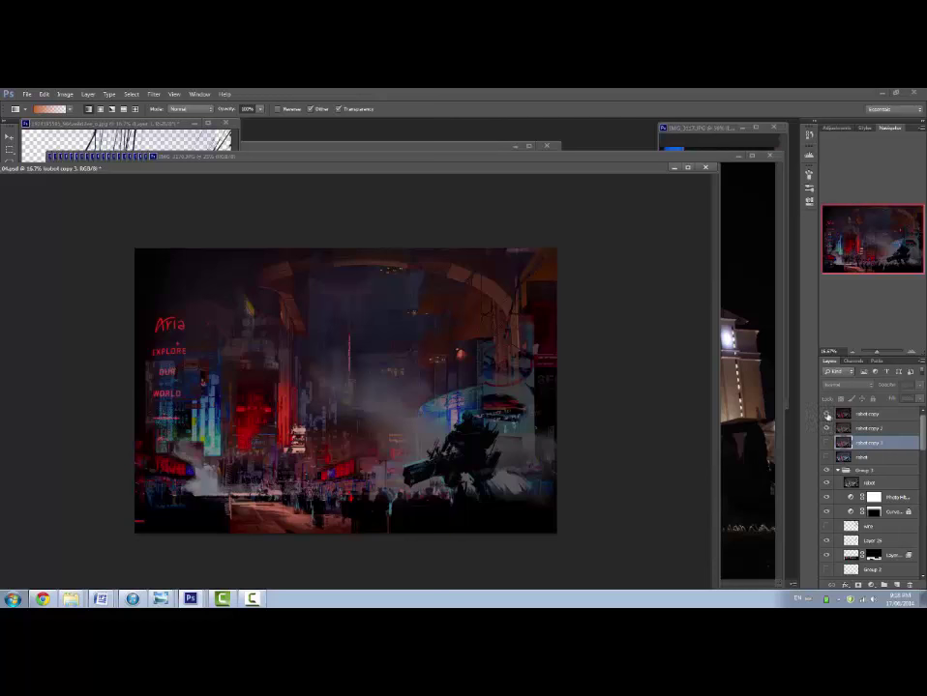
{"action": "left_click", "coordinate": [827, 414]}
{"action": "left_click", "coordinate": [827, 414]}
{"action": "left_click", "coordinate": [827, 414]}
{"action": "left_click", "coordinate": [827, 414]}
Fade robot copy out over the brighter underlying tones by splitting the Underlying Layer highlight slider in Blend If.
{"action": "left_click", "coordinate": [896, 412]}
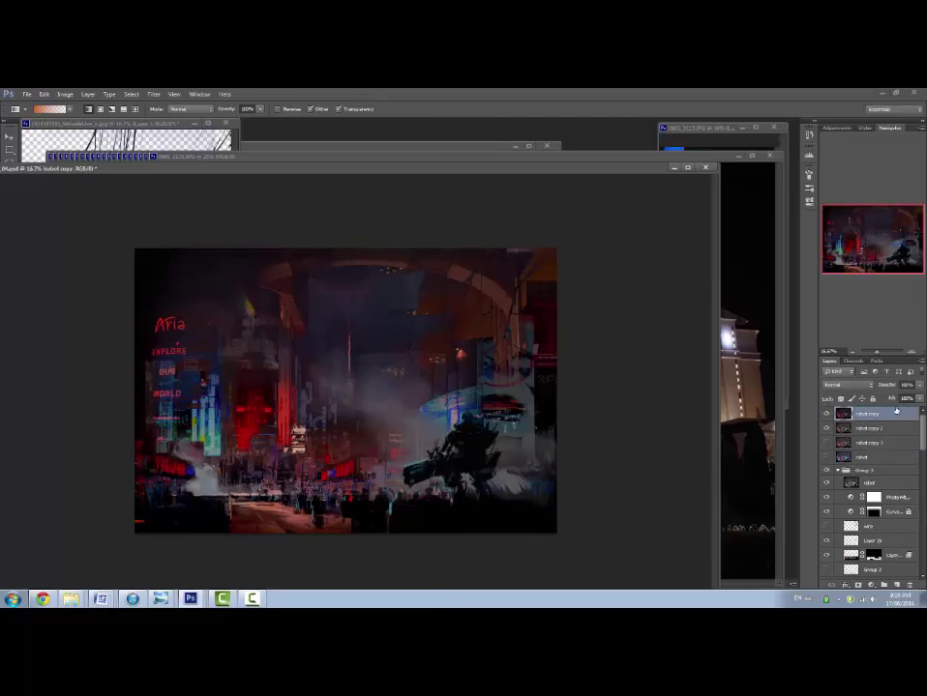
{"action": "double_click", "coordinate": [895, 412]}
{"action": "left_click_drag", "start_coordinate": [777, 324], "coordinate": [710, 327]}
{"action": "left_click", "coordinate": [834, 150]}
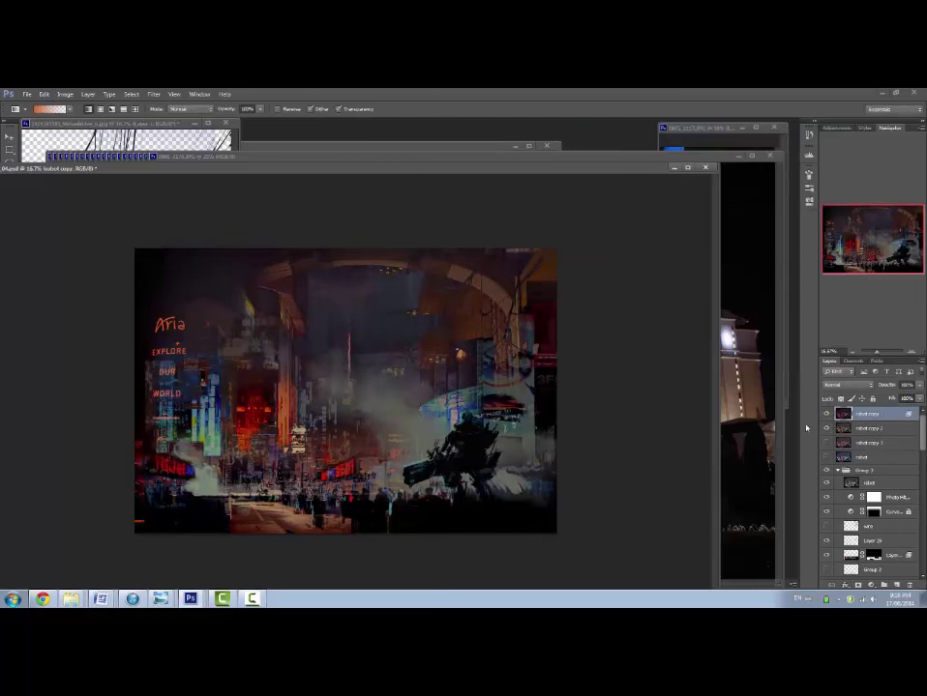
Place robot copy 3 above the other copies, add a layer mask, compare its effect, and hide the layer.
{"action": "left_click_drag", "start_coordinate": [826, 415], "coordinate": [859, 409]}
{"action": "left_click", "coordinate": [827, 444]}
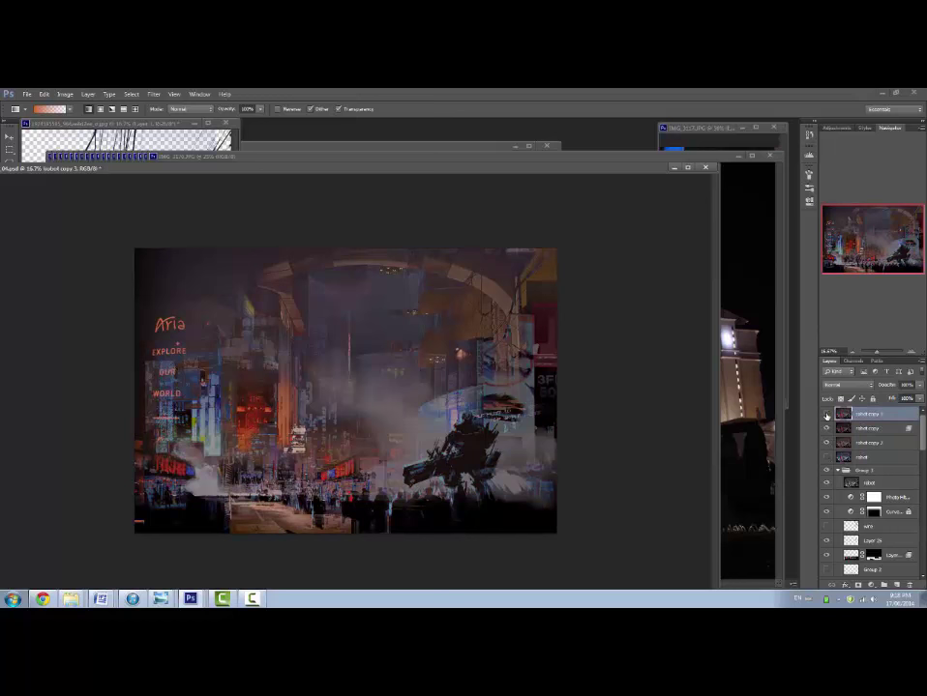
{"action": "left_click", "coordinate": [826, 415]}
{"action": "left_click_drag", "start_coordinate": [387, 454], "coordinate": [387, 358]}
{"action": "key", "text": "ctrl+z"}
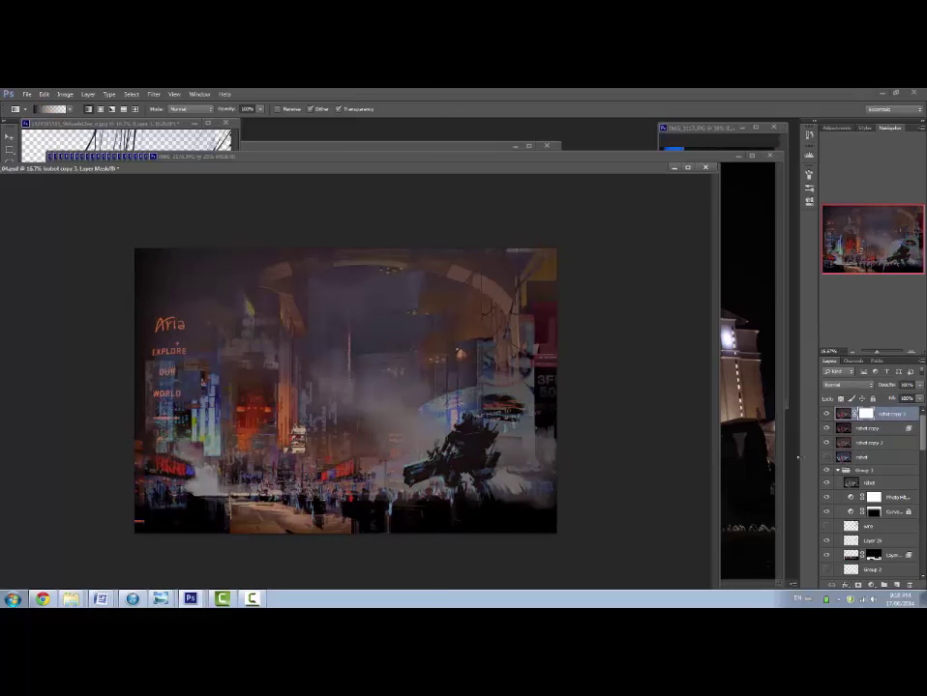
{"action": "left_click", "coordinate": [826, 415]}
{"action": "left_click", "coordinate": [826, 415]}
{"action": "left_click", "coordinate": [826, 415]}
Merge robot copy and robot copy 2 into one layer and show the original robot layer beneath it.
{"action": "left_click", "coordinate": [874, 441], "text": "shift"}
{"action": "left_click", "coordinate": [879, 416], "text": "ctrl"}
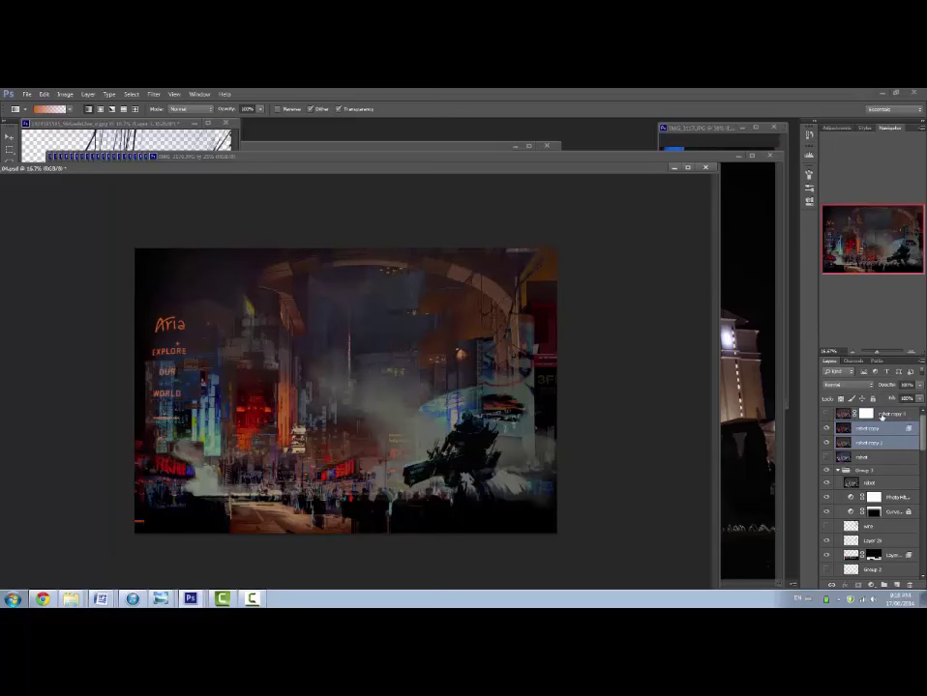
{"action": "key", "text": "ctrl+e"}
{"action": "left_click", "coordinate": [826, 444]}
{"action": "left_click", "coordinate": [827, 429]}
{"action": "left_click", "coordinate": [827, 482]}
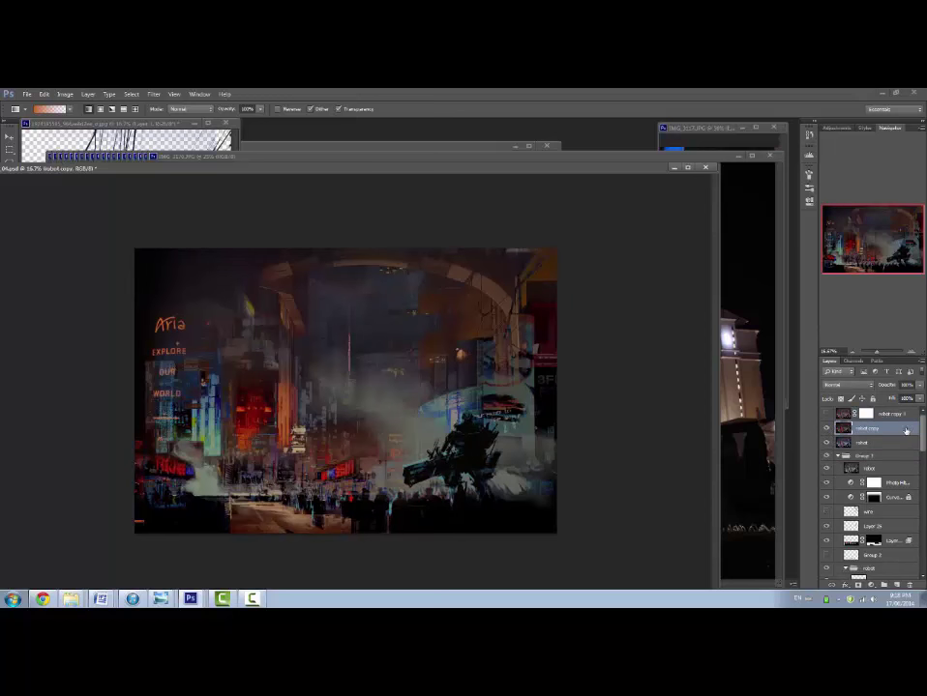
Split the merged robot copy's Underlying Layer highlight range in Blend If, widen it up to 255, and compare the painting with and without it.
{"action": "double_click", "coordinate": [907, 430]}
{"action": "left_click_drag", "start_coordinate": [774, 324], "coordinate": [693, 330]}
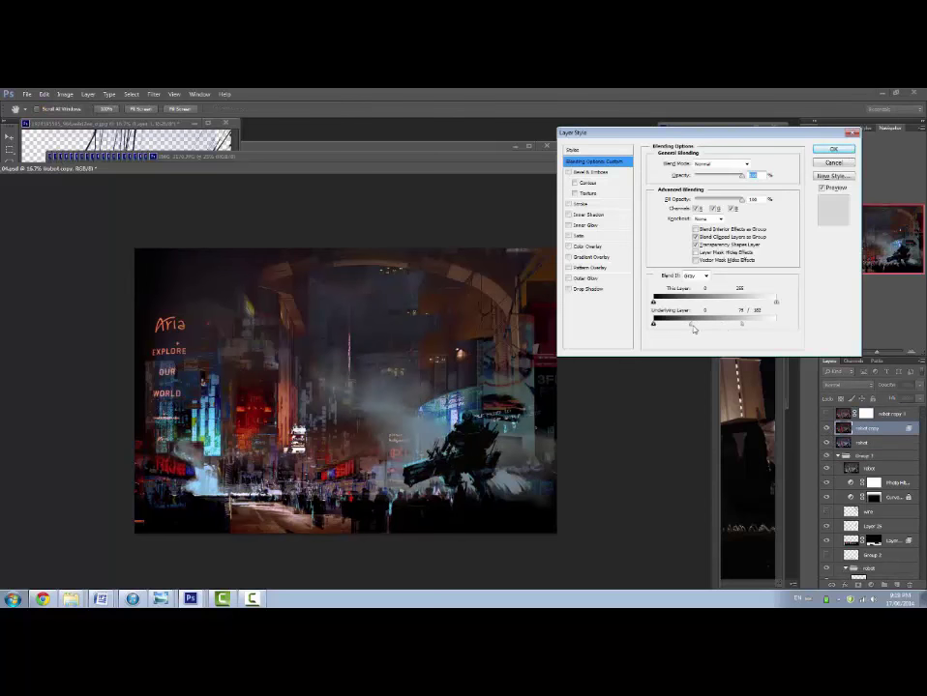
{"action": "left_click", "coordinate": [833, 149]}
{"action": "left_click", "coordinate": [826, 430]}
{"action": "left_click", "coordinate": [826, 430]}
{"action": "left_click", "coordinate": [826, 430]}
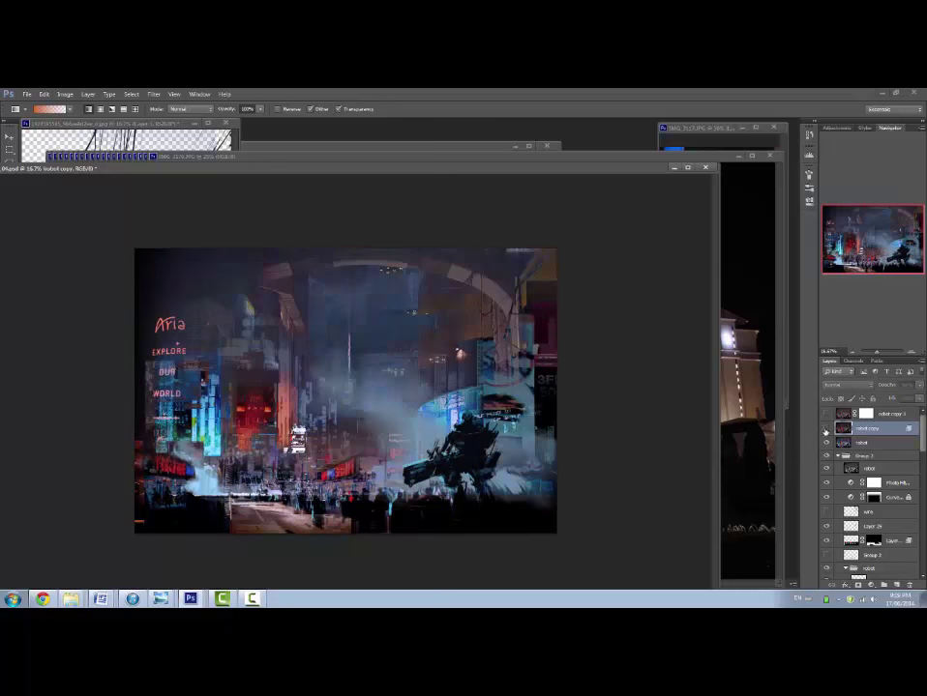
{"action": "left_click", "coordinate": [826, 430]}
{"action": "double_click", "coordinate": [906, 429]}
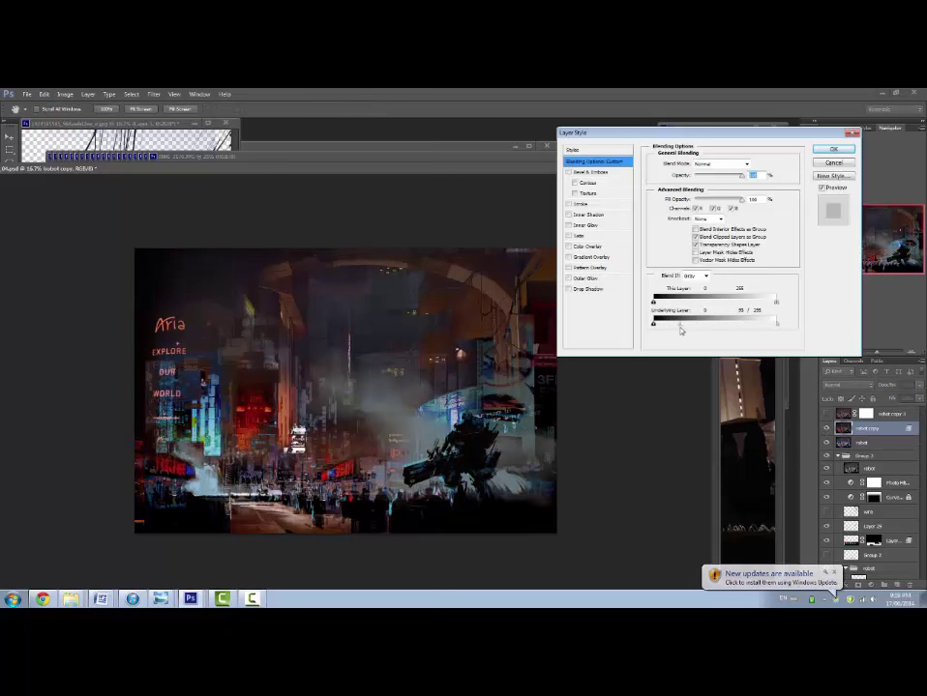
{"action": "left_click_drag", "start_coordinate": [681, 330], "coordinate": [634, 330]}
{"action": "left_click", "coordinate": [833, 150]}
{"action": "left_click", "coordinate": [826, 430]}
{"action": "left_click", "coordinate": [826, 429]}
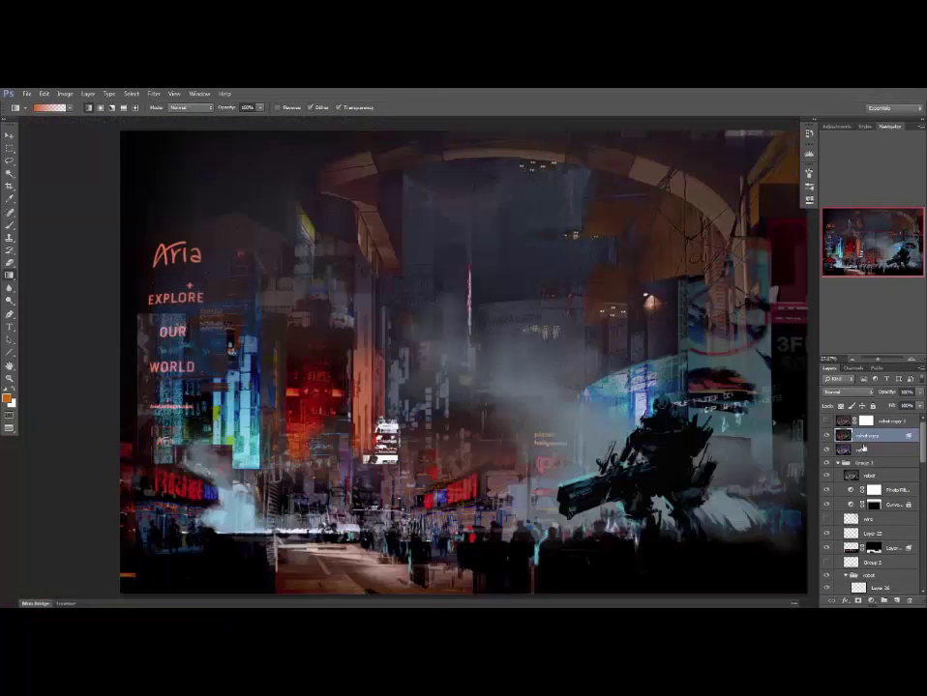
Move the wire layer out of Group 1 to just above robot copy and make it visible.
{"action": "left_click", "coordinate": [864, 448], "text": "shift"}
{"action": "left_click_drag", "start_coordinate": [867, 519], "coordinate": [864, 428]}
{"action": "left_click", "coordinate": [826, 435]}
{"action": "left_click_drag", "start_coordinate": [676, 465], "coordinate": [627, 476]}
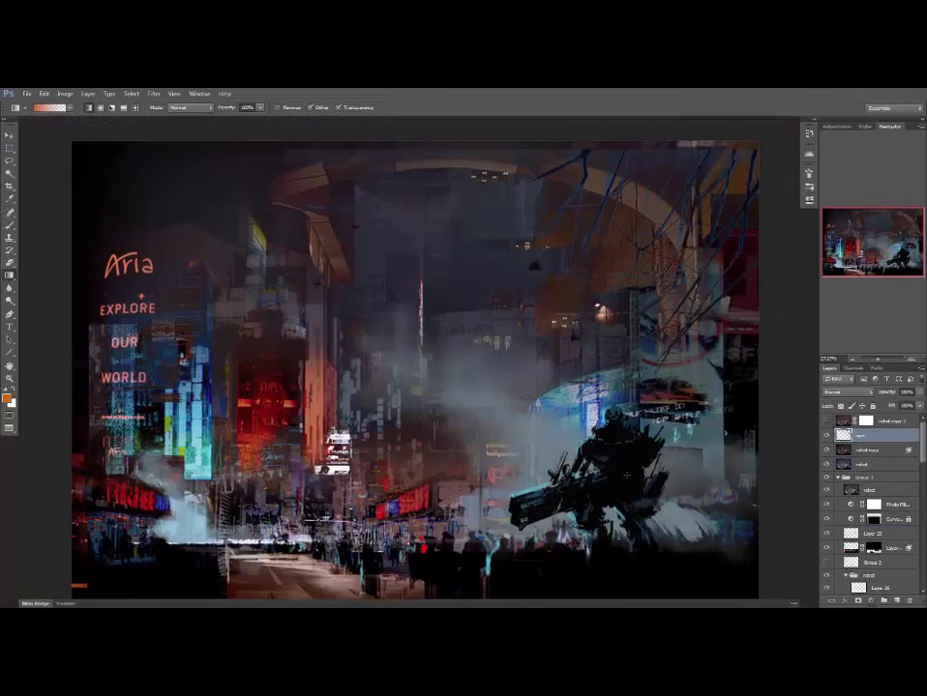
Reset the colors to default and fill the existing pixels of the wire layer with black.
{"action": "key", "text": "d"}
{"action": "key", "text": "alt+shift+BackSpace"}
{"action": "left_click_drag", "start_coordinate": [652, 368], "coordinate": [654, 402]}
{"action": "key", "text": "e"}
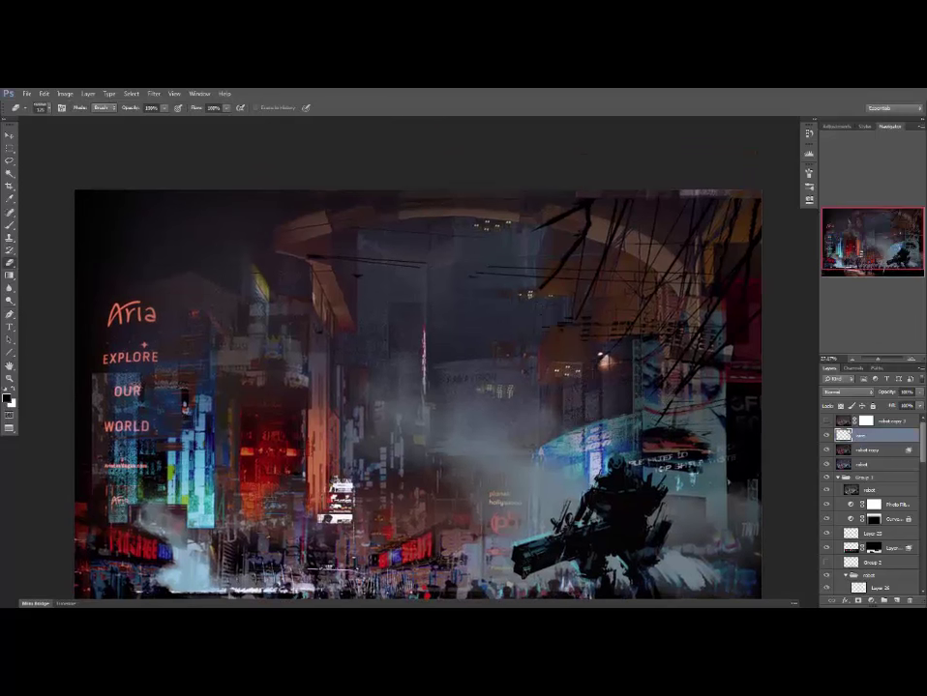
{"action": "left_click_drag", "start_coordinate": [566, 274], "coordinate": [643, 200]}
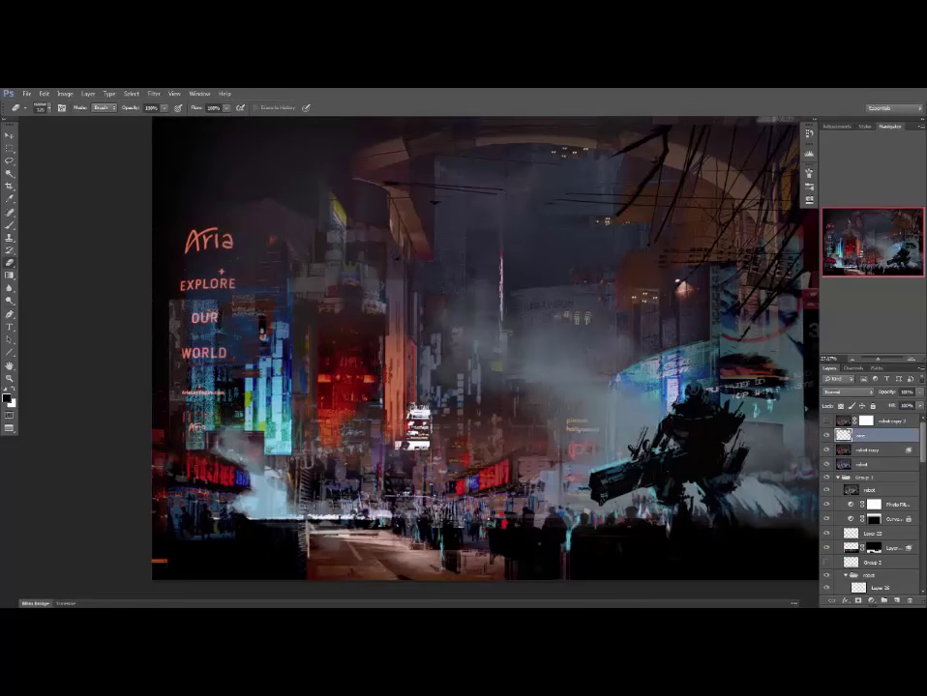
{"action": "left_click_drag", "start_coordinate": [748, 464], "coordinate": [591, 461]}
{"action": "key", "text": "f"}
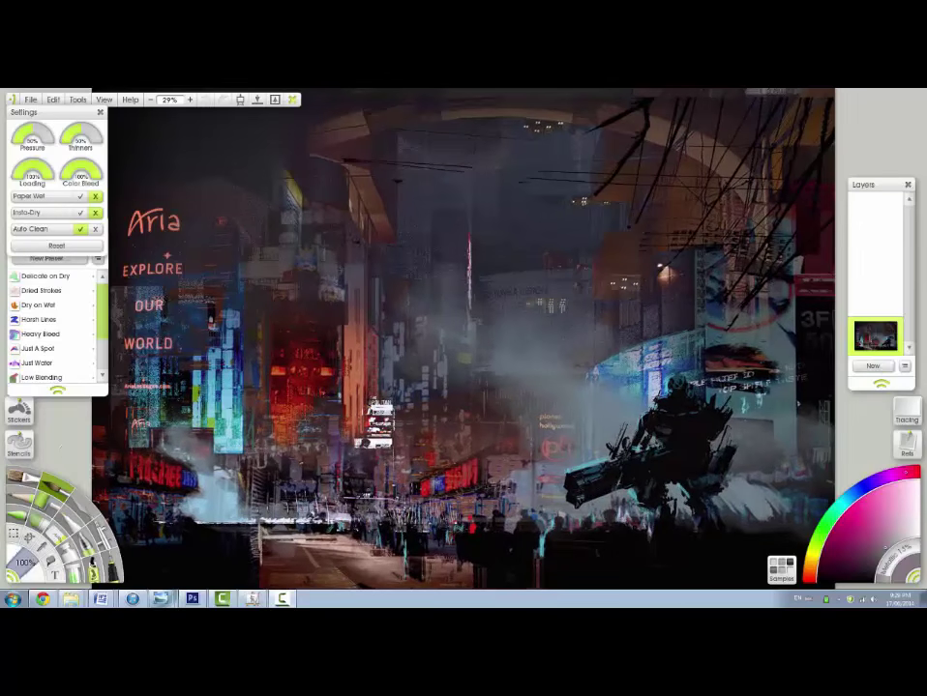
Switch to ArtRage, sample light blues from the painting, and paint short vertical oil strokes near the robot and beside the white street sign.
{"action": "left_click", "coordinate": [605, 376], "text": "alt"}
{"action": "left_click_drag", "start_coordinate": [600, 369], "coordinate": [585, 387]}
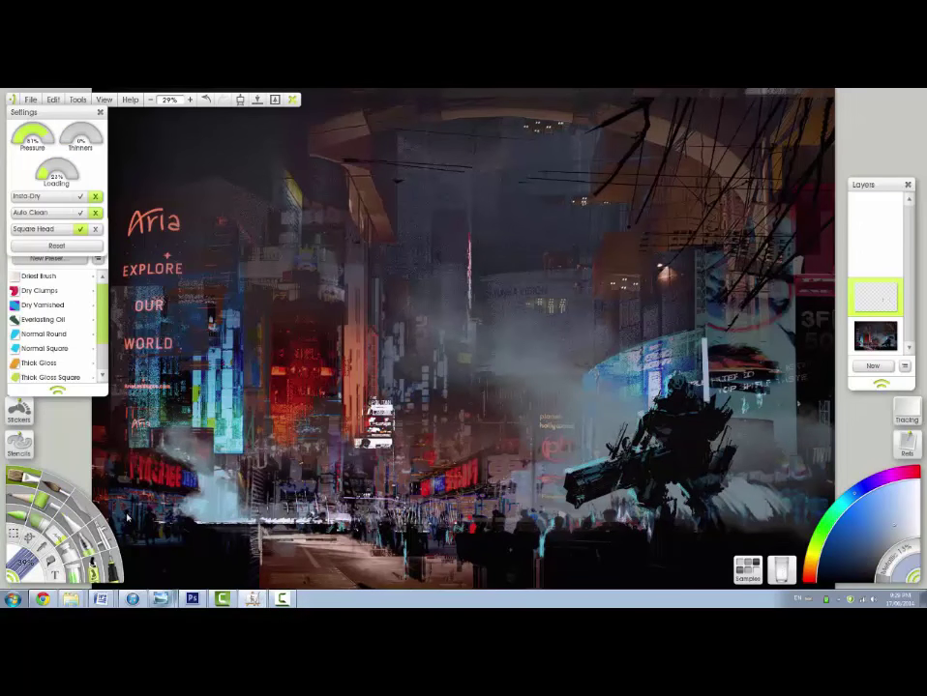
{"action": "scroll", "coordinate": [463, 338], "scroll_direction": "up", "scroll_amount": 2}
{"action": "left_click_drag", "start_coordinate": [387, 407], "coordinate": [623, 353]}
{"action": "left_click", "coordinate": [42, 363]}
{"action": "left_click_drag", "start_coordinate": [542, 435], "coordinate": [550, 397]}
{"action": "left_click", "coordinate": [591, 372], "text": "alt"}
{"action": "left_click_drag", "start_coordinate": [591, 367], "coordinate": [590, 416]}
{"action": "left_click_drag", "start_coordinate": [607, 441], "coordinate": [606, 459]}
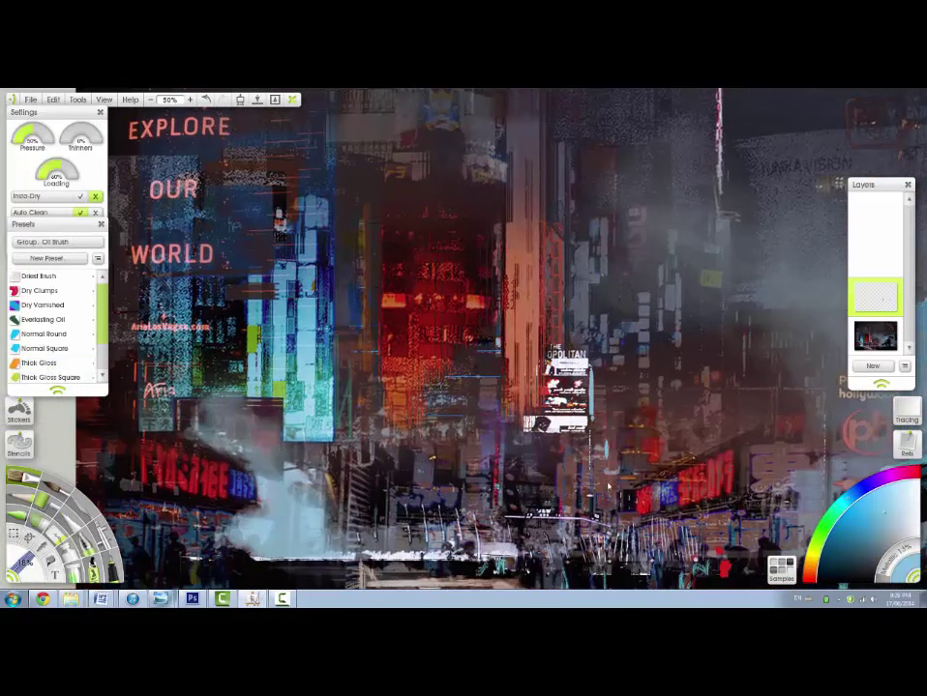
Move the Presets panel below the brush settings and add small oil strokes in sampled colors at the base of the blue tower.
{"action": "left_click_drag", "start_coordinate": [57, 230], "coordinate": [52, 268]}
{"action": "mouse_move", "coordinate": [334, 445]}
{"action": "left_mouse_down"}
{"action": "mouse_move", "coordinate": [518, 435]}
{"action": "mouse_move", "coordinate": [528, 457]}
{"action": "mouse_move", "coordinate": [466, 432]}
{"action": "left_mouse_up"}
{"action": "left_click", "coordinate": [508, 420], "text": "alt"}
{"action": "left_click", "coordinate": [582, 549], "text": "alt"}
{"action": "left_click", "coordinate": [513, 433], "text": "alt"}
{"action": "left_click", "coordinate": [564, 404], "text": "alt"}
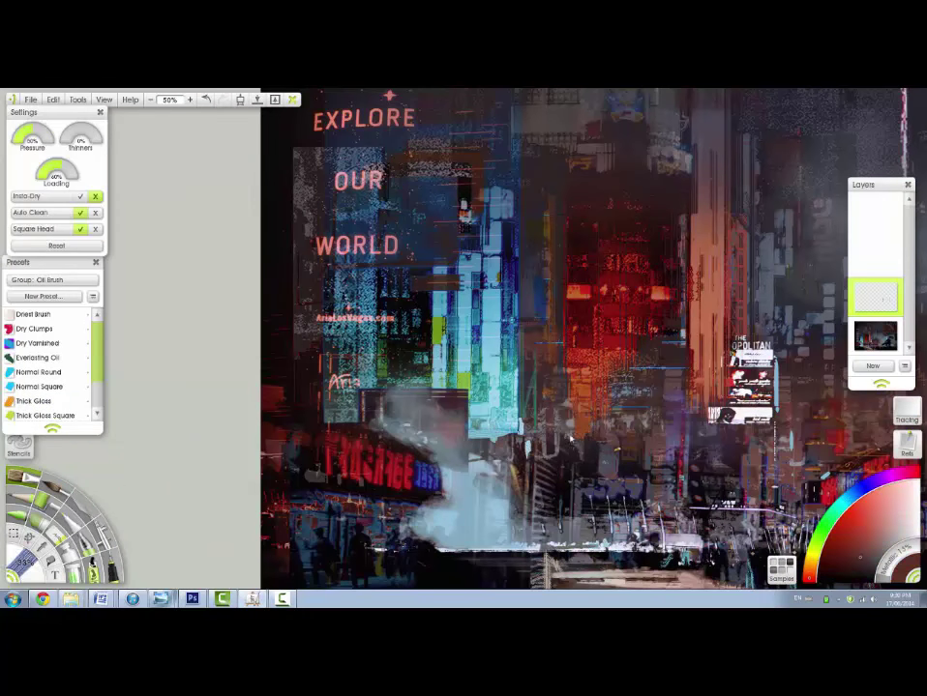
Sample an orange-red from the central towers and paint a vertical stroke beside the orange column.
{"action": "left_click", "coordinate": [580, 387], "text": "alt"}
{"action": "left_click_drag", "start_coordinate": [703, 287], "coordinate": [581, 341]}
{"action": "left_click", "coordinate": [578, 353], "text": "alt"}
{"action": "left_click_drag", "start_coordinate": [566, 382], "coordinate": [565, 447]}
Check the canvas texture settings and close them.
{"action": "left_click", "coordinate": [53, 100]}
{"action": "mouse_move", "coordinate": [77, 100]}
{"action": "mouse_move", "coordinate": [107, 149]}
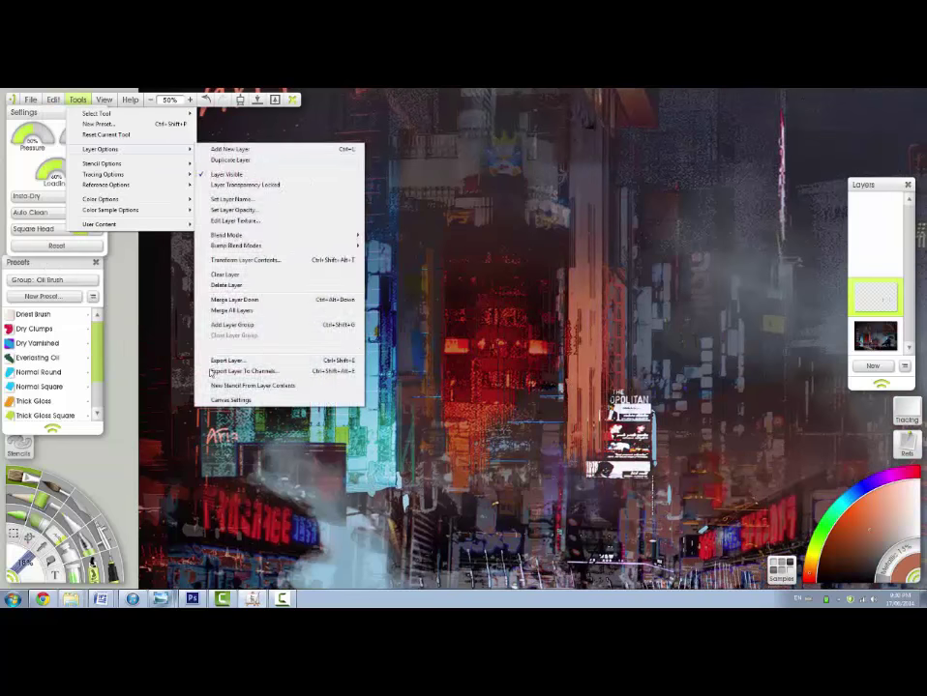
{"action": "left_click", "coordinate": [230, 399]}
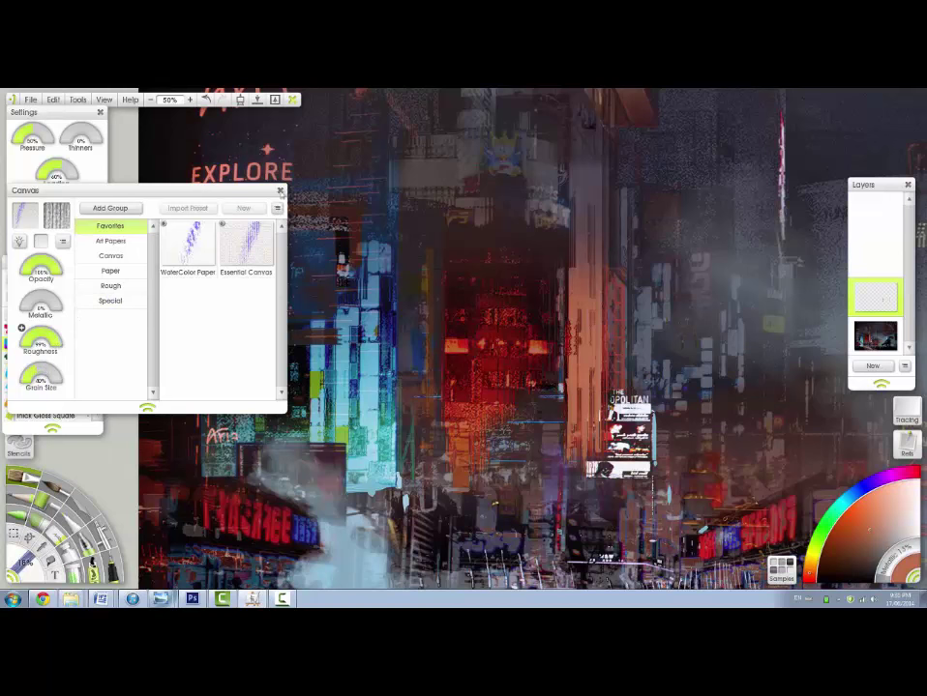
{"action": "left_click", "coordinate": [280, 192]}
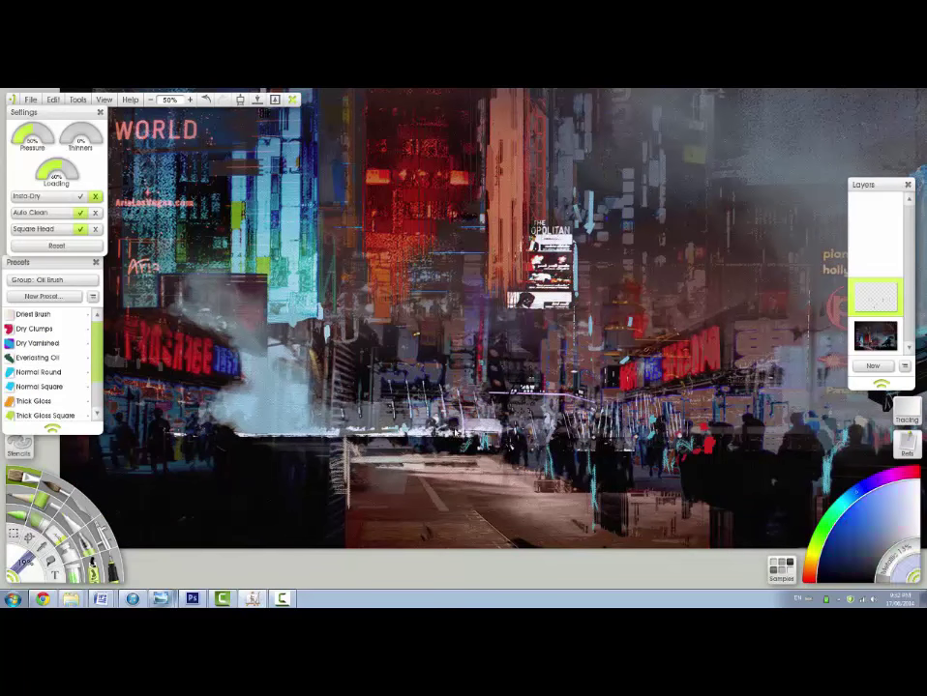
Sample a light blue for the roller near the blue tower, and return to the oil brush with a cyan-blue hue.
{"action": "left_click_drag", "start_coordinate": [705, 430], "coordinate": [686, 456]}
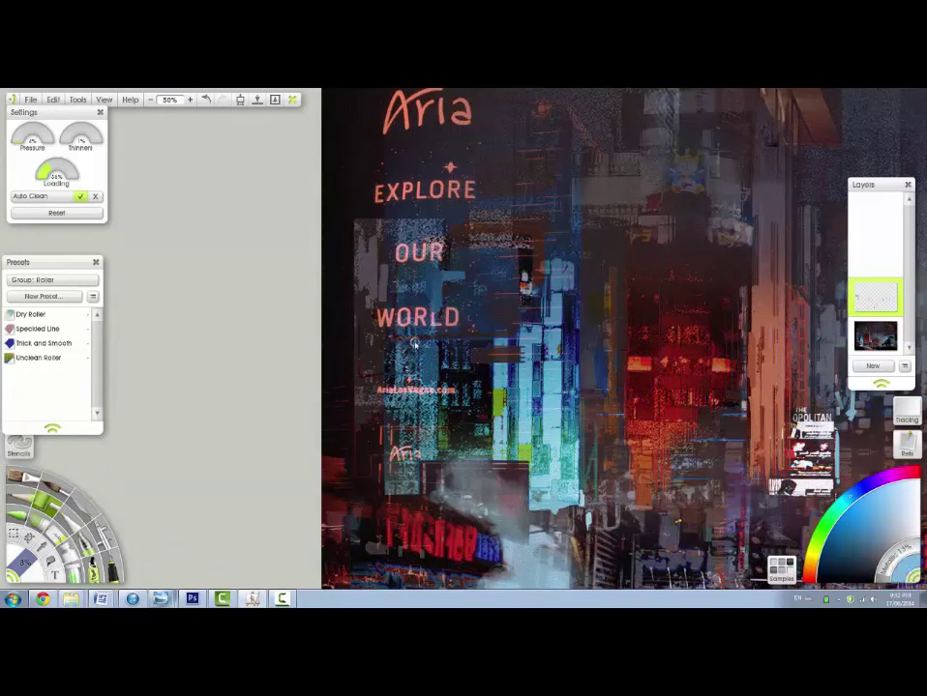
{"action": "left_click", "coordinate": [517, 323], "text": "alt"}
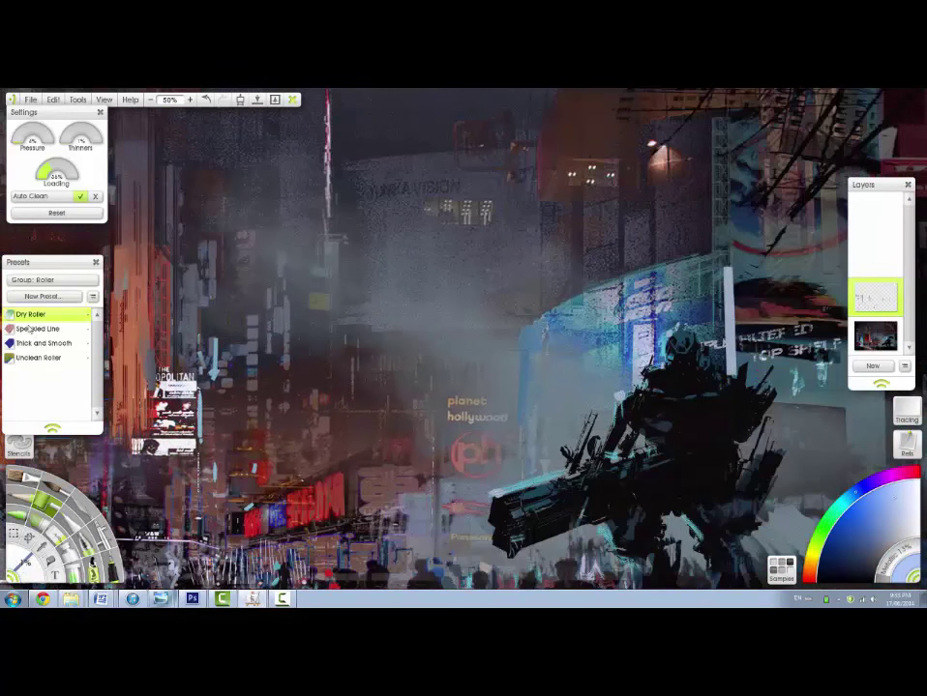
{"action": "left_click", "coordinate": [29, 503]}
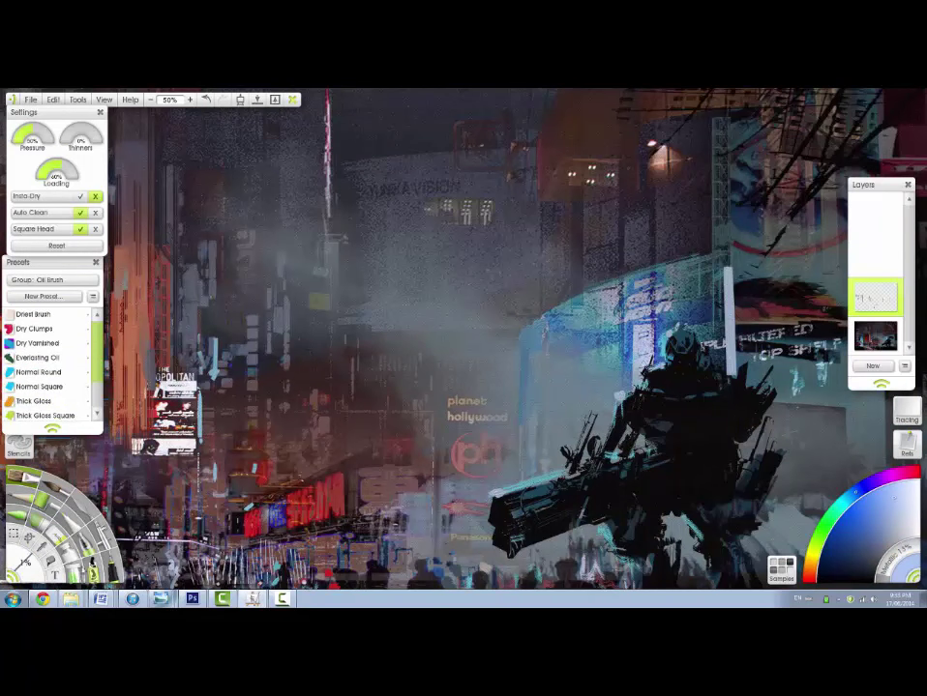
{"action": "left_click", "coordinate": [855, 505]}
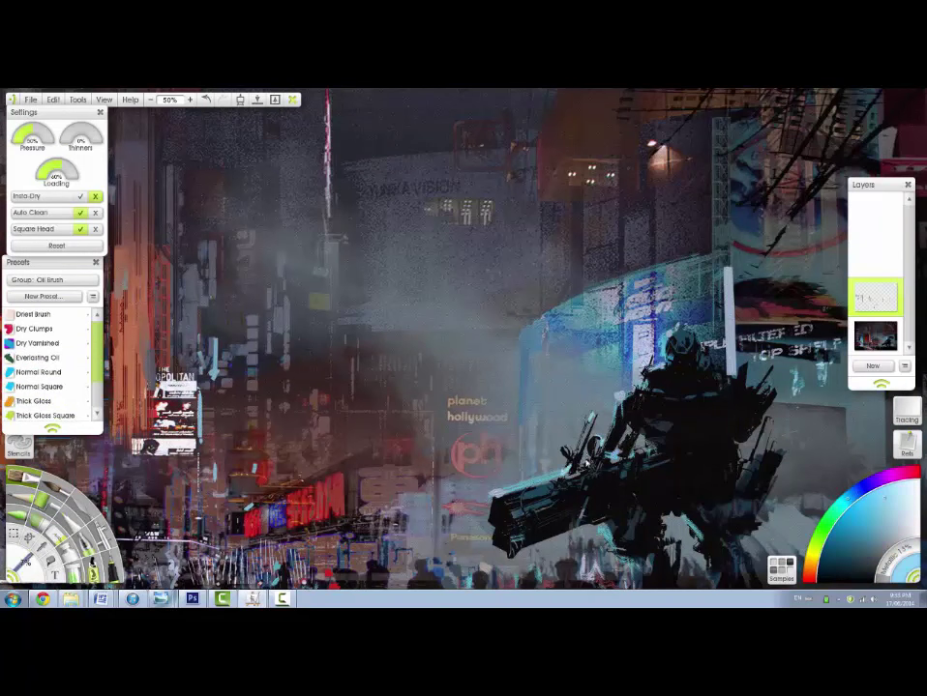
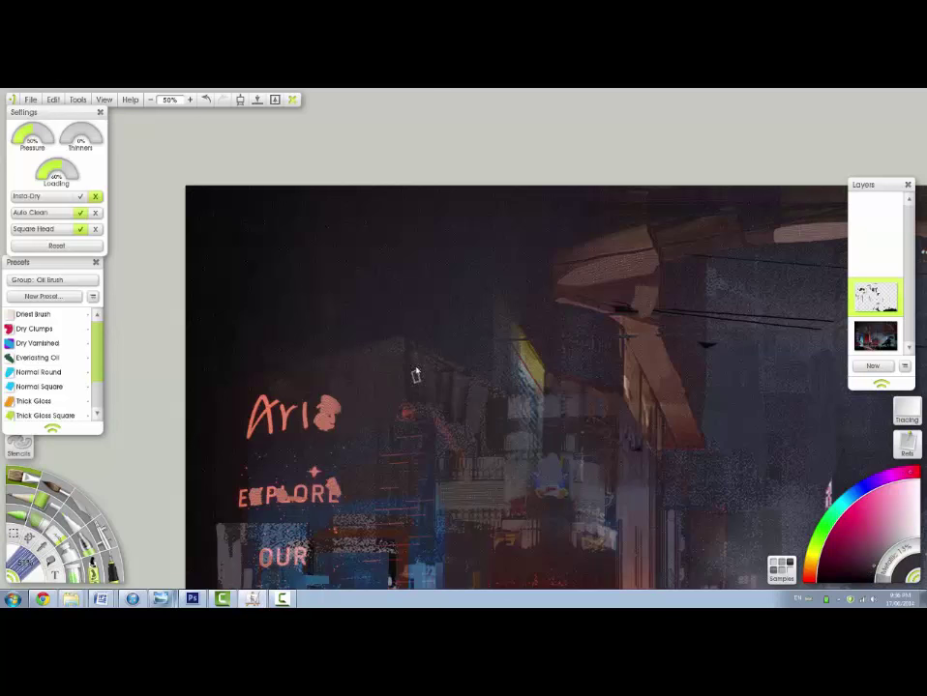
Sample muted tones from the upper buildings and paint pale blue-violet highlights along the hanging cables.
{"action": "left_click", "coordinate": [486, 464], "text": "alt"}
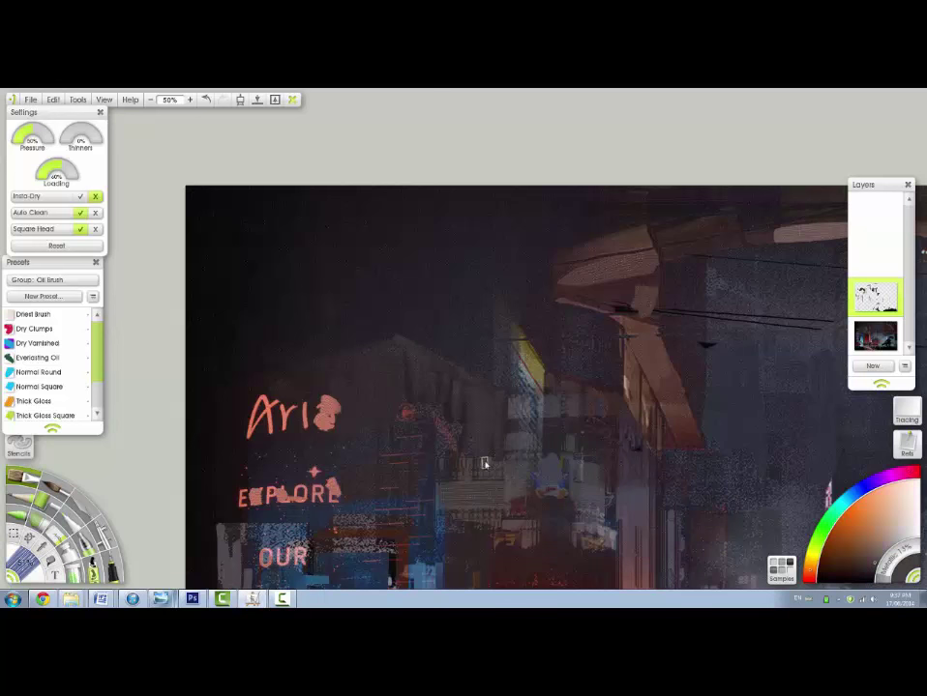
{"action": "left_click", "coordinate": [513, 470], "text": "alt"}
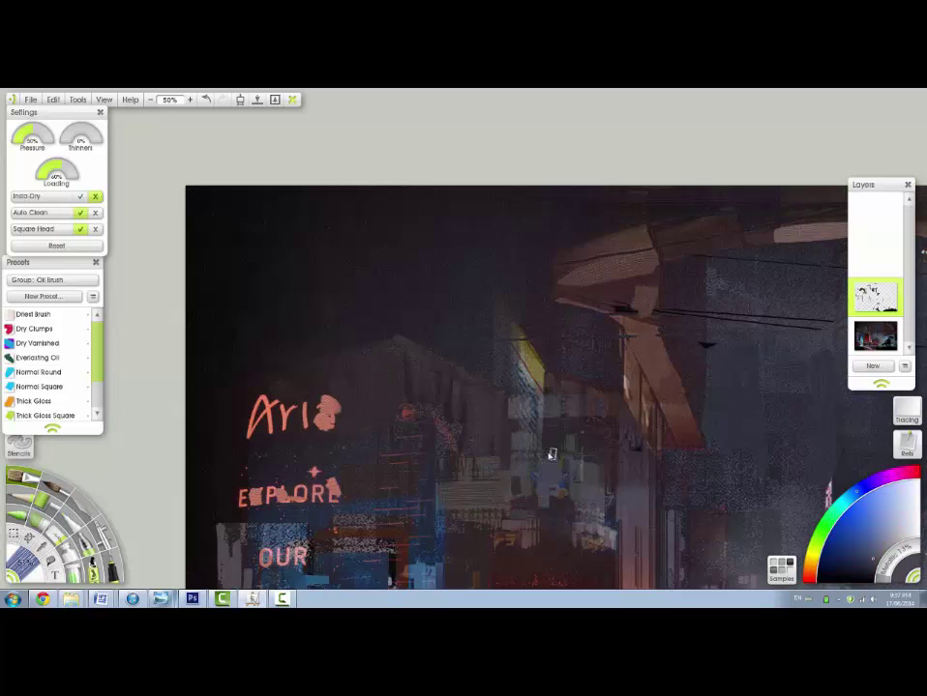
{"action": "left_click_drag", "start_coordinate": [566, 567], "coordinate": [581, 462]}
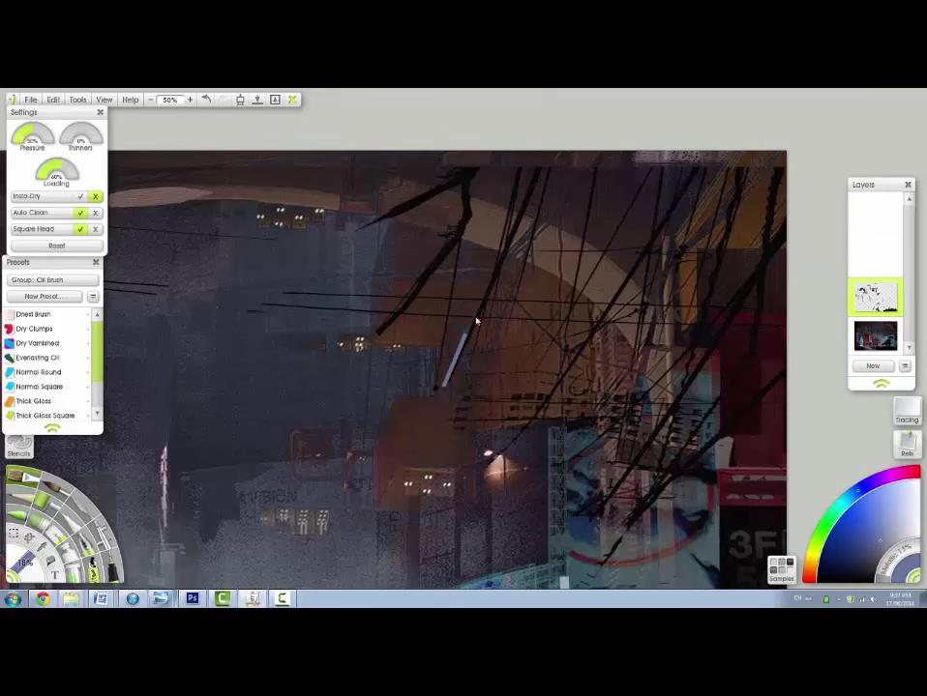
{"action": "scroll", "coordinate": [557, 416], "scroll_direction": "down", "scroll_amount": 3}
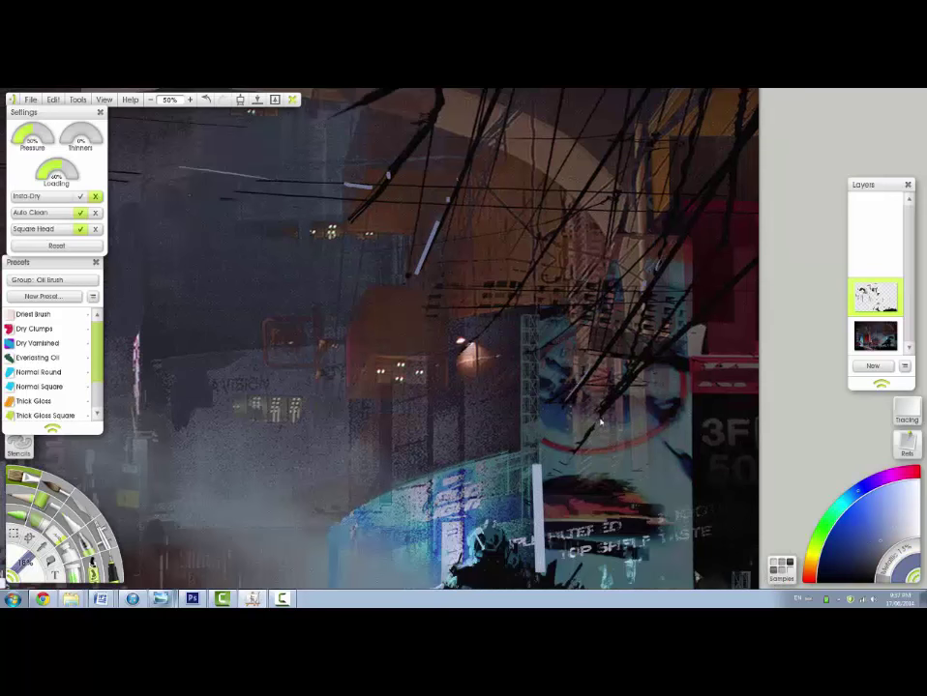
{"action": "left_click_drag", "start_coordinate": [677, 308], "coordinate": [568, 434]}
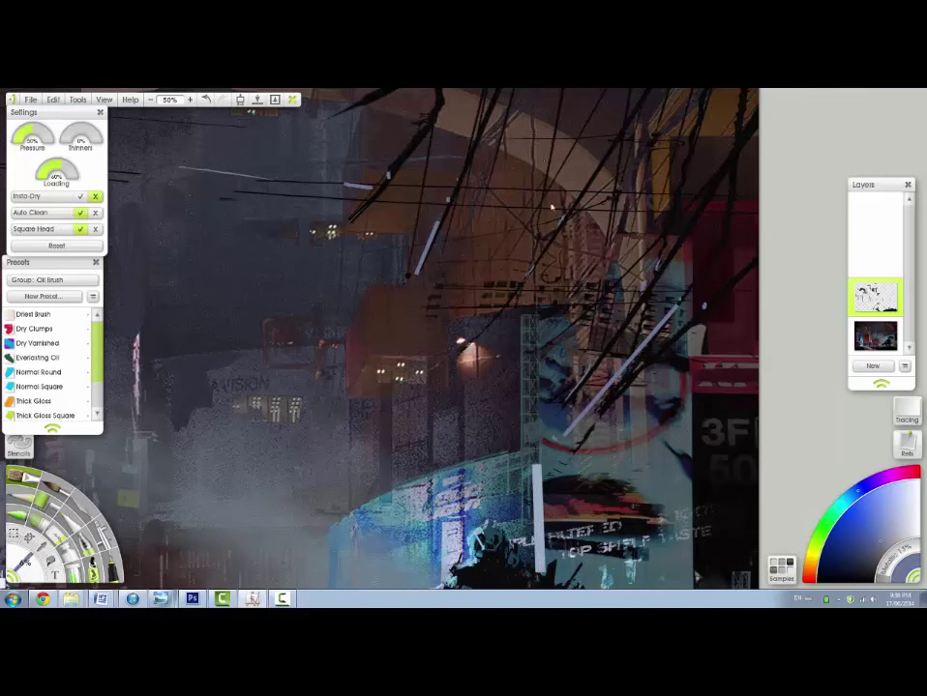
{"action": "left_click_drag", "start_coordinate": [531, 243], "coordinate": [560, 191]}
{"action": "key", "text": "minus"}
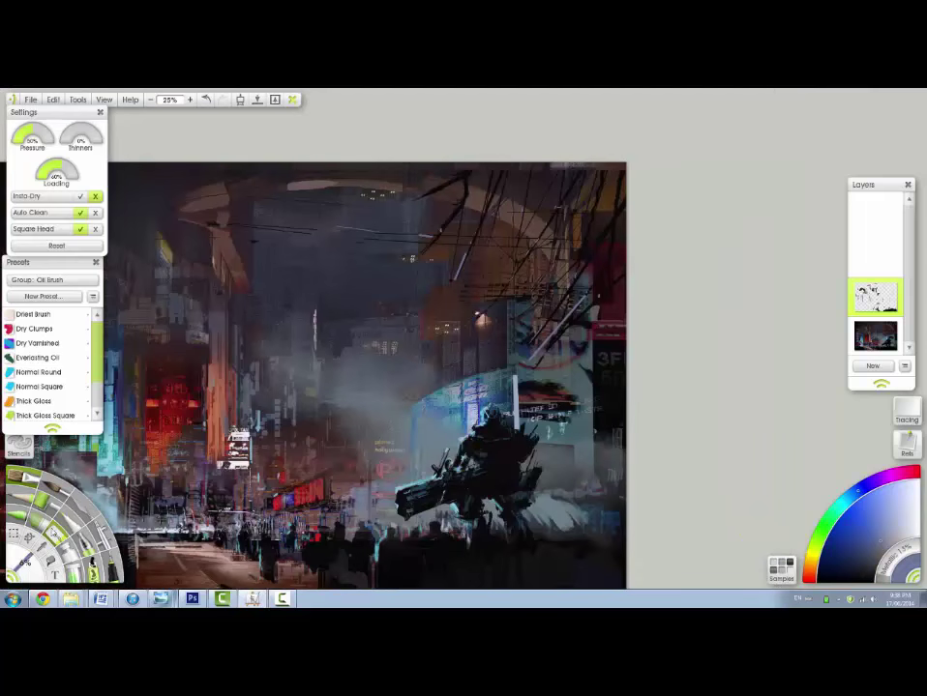
{"action": "left_click", "coordinate": [55, 531]}
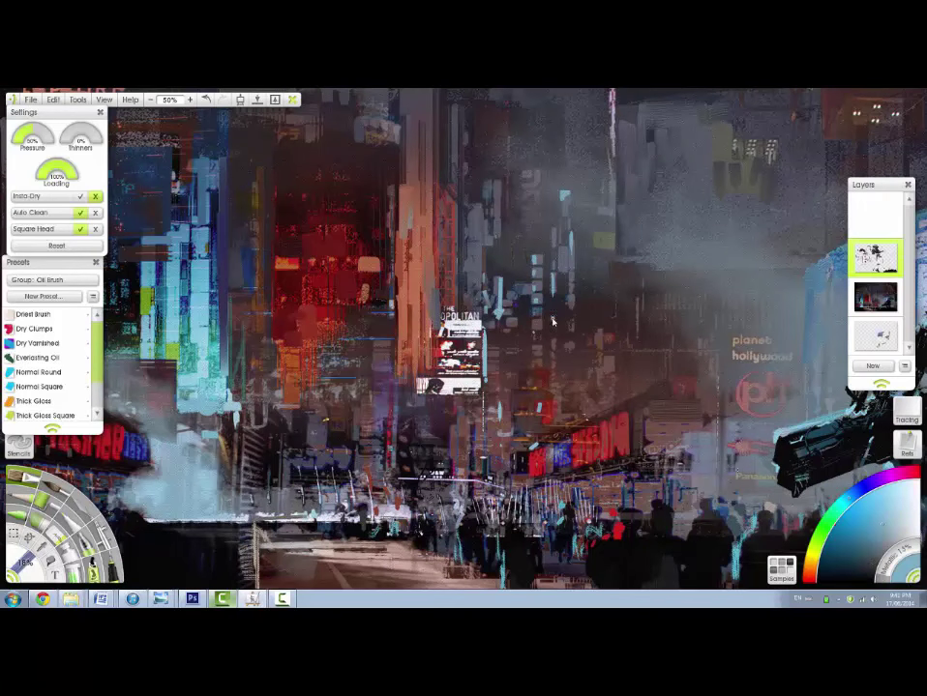
Add small red light dabs to the distant towers and deep blue strokes along the far end of the street.
{"action": "left_click", "coordinate": [809, 578]}
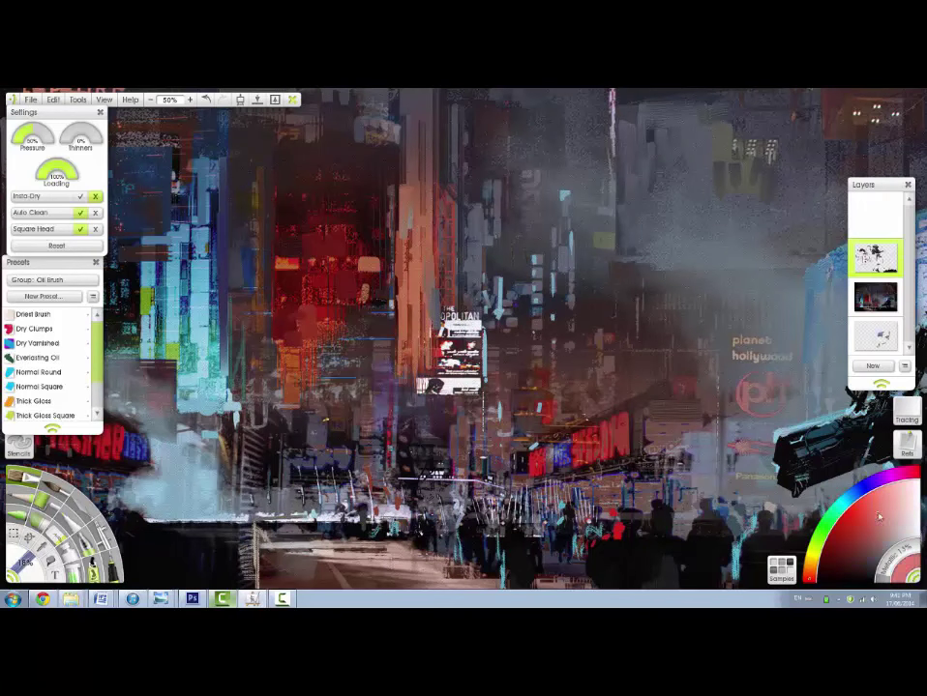
{"action": "left_click", "coordinate": [570, 304], "text": "alt"}
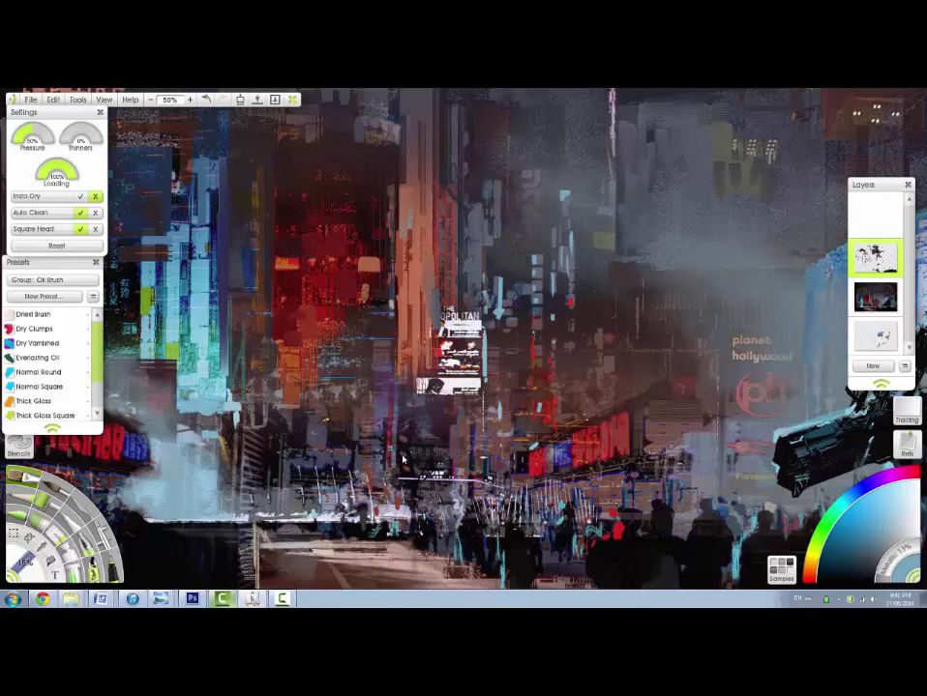
{"action": "left_click", "coordinate": [407, 438], "text": "alt"}
{"action": "left_click_drag", "start_coordinate": [397, 478], "coordinate": [410, 479]}
{"action": "left_click", "coordinate": [478, 480], "text": "alt"}
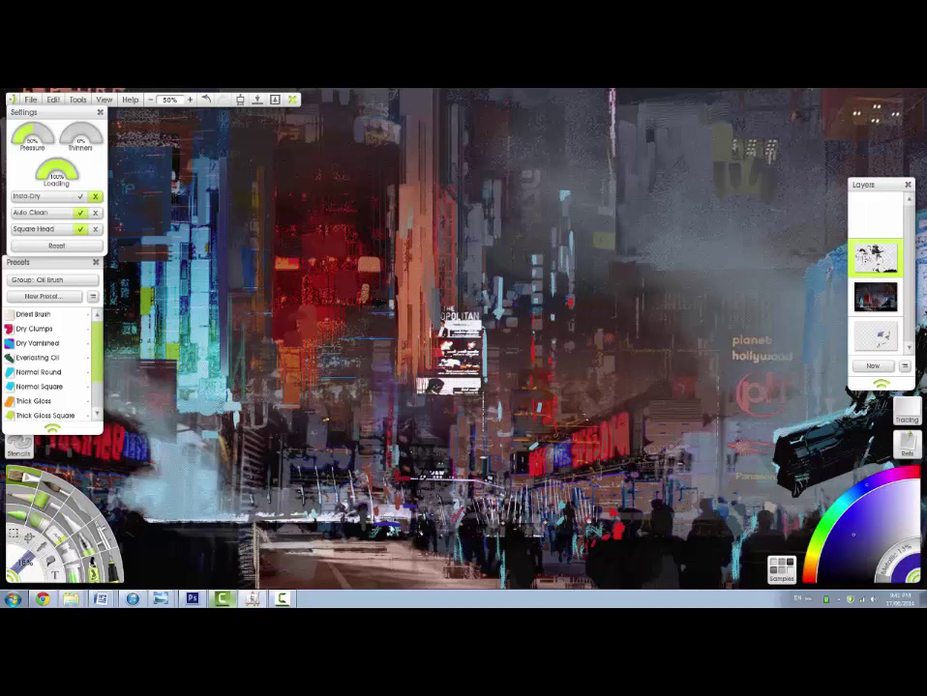
{"action": "left_click", "coordinate": [323, 489], "text": "alt"}
{"action": "left_click_drag", "start_coordinate": [302, 510], "coordinate": [556, 518]}
Sample teal and dark blue from the Aria building and paint broad strokes over its facade around the lettering.
{"action": "left_click", "coordinate": [326, 355], "text": "alt"}
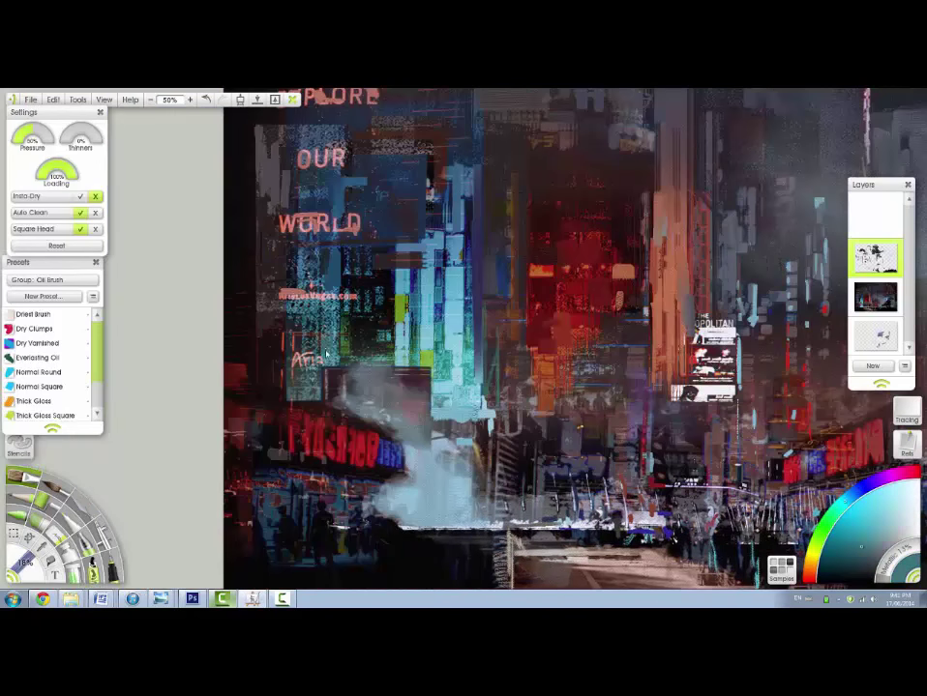
{"action": "left_click", "coordinate": [343, 252], "text": "alt"}
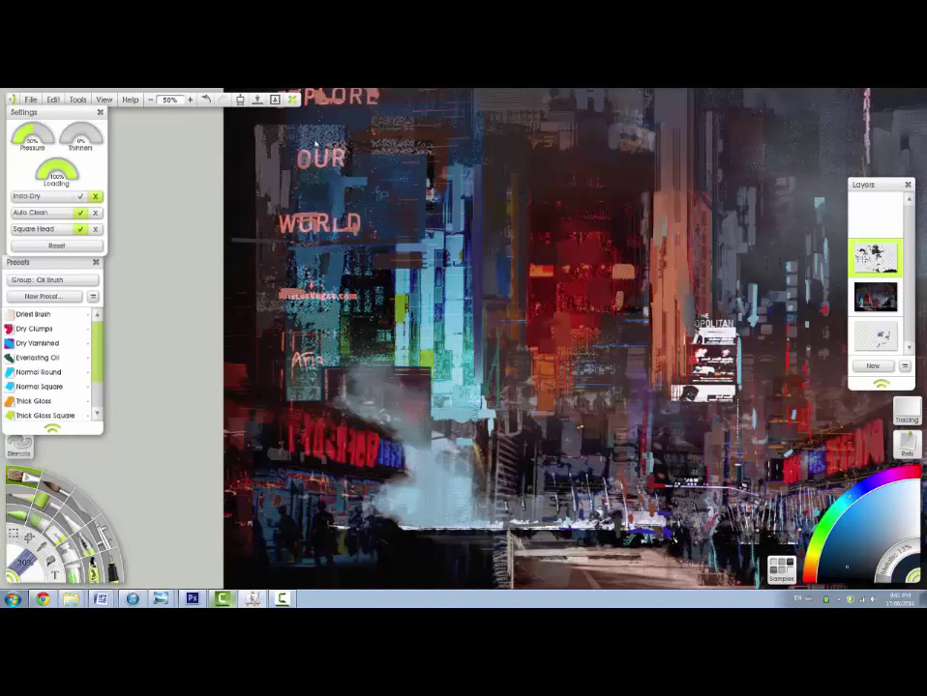
{"action": "left_click_drag", "start_coordinate": [407, 124], "coordinate": [424, 270]}
Sample yellow-green and reddish tones and paint strokes on the orange column and inside the central red tower.
{"action": "left_click", "coordinate": [594, 148], "text": "alt"}
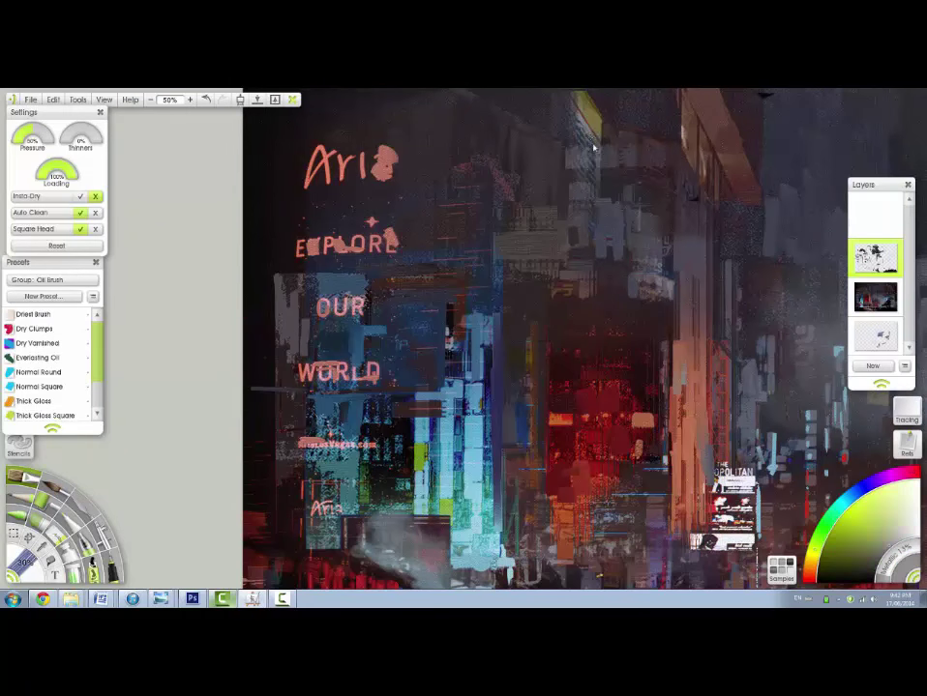
{"action": "left_click_drag", "start_coordinate": [680, 417], "coordinate": [682, 503]}
{"action": "left_click", "coordinate": [598, 413], "text": "alt"}
{"action": "left_click_drag", "start_coordinate": [599, 413], "coordinate": [581, 337]}
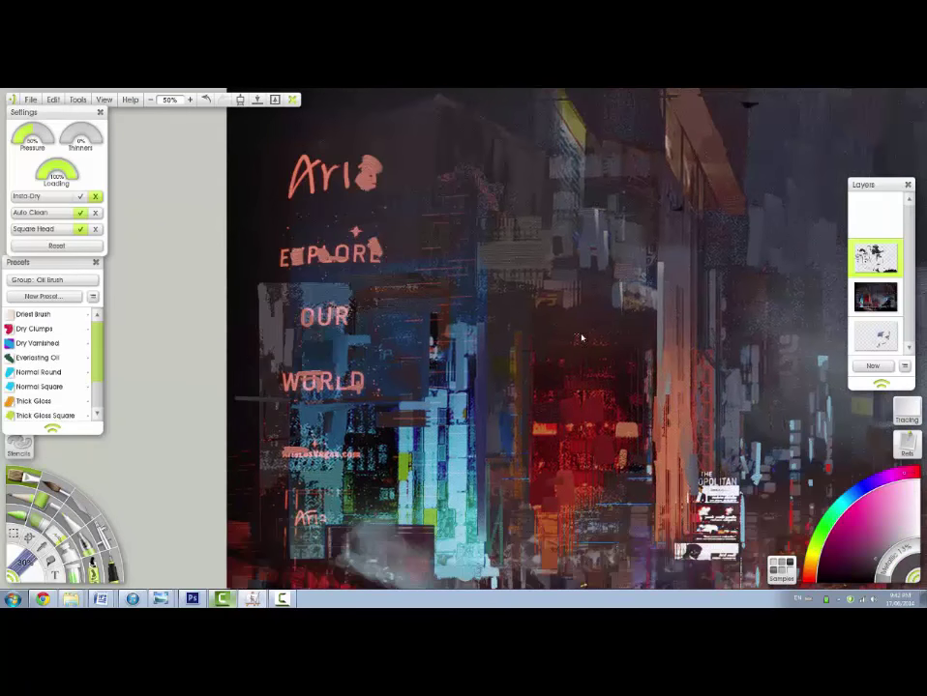
{"action": "left_click", "coordinate": [604, 397], "text": "alt"}
{"action": "left_click_drag", "start_coordinate": [604, 397], "coordinate": [510, 147]}
Sample blue, violet and near-black tones and paint strokes among the crowd toward the robot's feet.
{"action": "left_click", "coordinate": [507, 383], "text": "alt"}
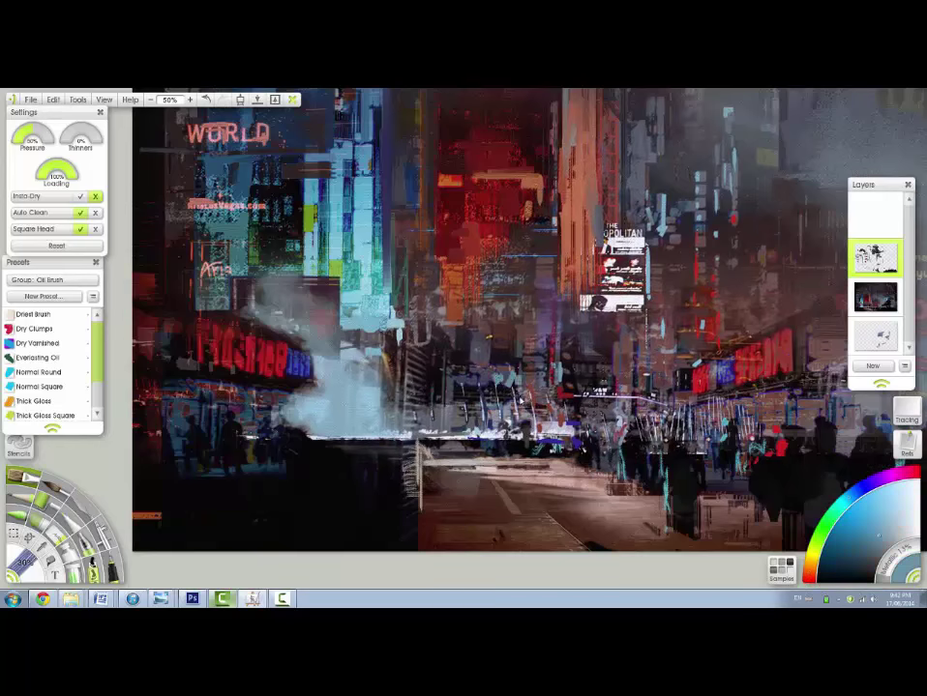
{"action": "left_click_drag", "start_coordinate": [844, 376], "coordinate": [402, 507]}
{"action": "left_click", "coordinate": [592, 378], "text": "alt"}
{"action": "left_click", "coordinate": [647, 375], "text": "alt"}
{"action": "left_click_drag", "start_coordinate": [647, 375], "coordinate": [582, 283]}
{"action": "left_click", "coordinate": [641, 481], "text": "alt"}
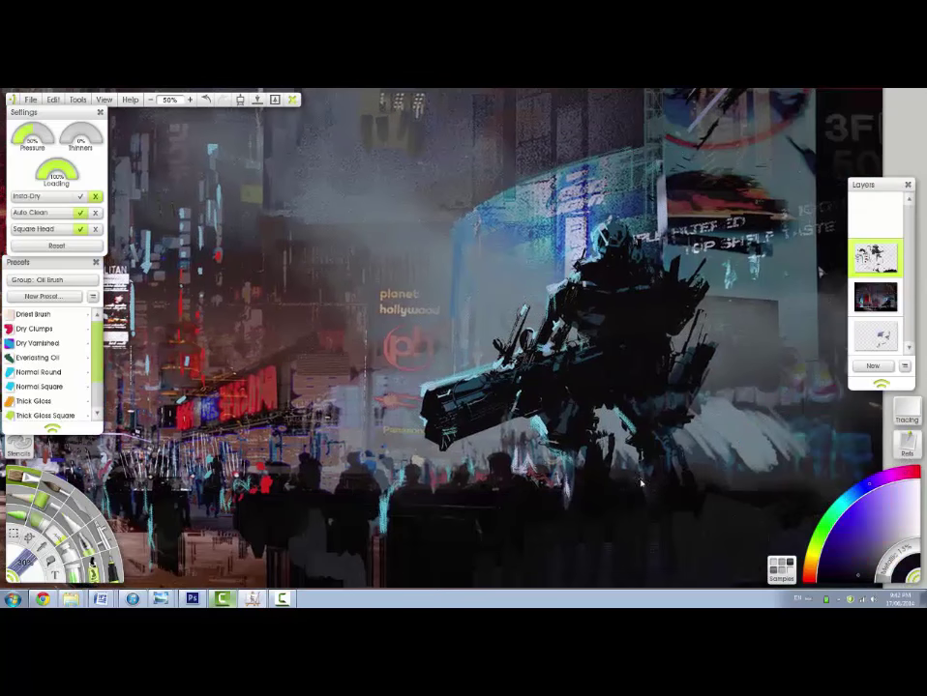
{"action": "left_click", "coordinate": [629, 508], "text": "alt"}
{"action": "left_click", "coordinate": [838, 414], "text": "alt"}
Paint long vertical strokes down the outer edge of the teal billboard and a dark red stroke beneath the red sign.
{"action": "left_click_drag", "start_coordinate": [838, 414], "coordinate": [631, 426]}
{"action": "left_click", "coordinate": [631, 426], "text": "alt"}
{"action": "left_click_drag", "start_coordinate": [614, 201], "coordinate": [619, 399]}
{"action": "left_click_drag", "start_coordinate": [617, 200], "coordinate": [616, 387]}
{"action": "mouse_move", "coordinate": [610, 200]}
{"action": "left_mouse_down"}
{"action": "mouse_move", "coordinate": [613, 394]}
{"action": "mouse_move", "coordinate": [624, 312]}
{"action": "left_mouse_up"}
{"action": "left_click", "coordinate": [638, 212], "text": "alt"}
{"action": "left_click_drag", "start_coordinate": [621, 230], "coordinate": [681, 227]}
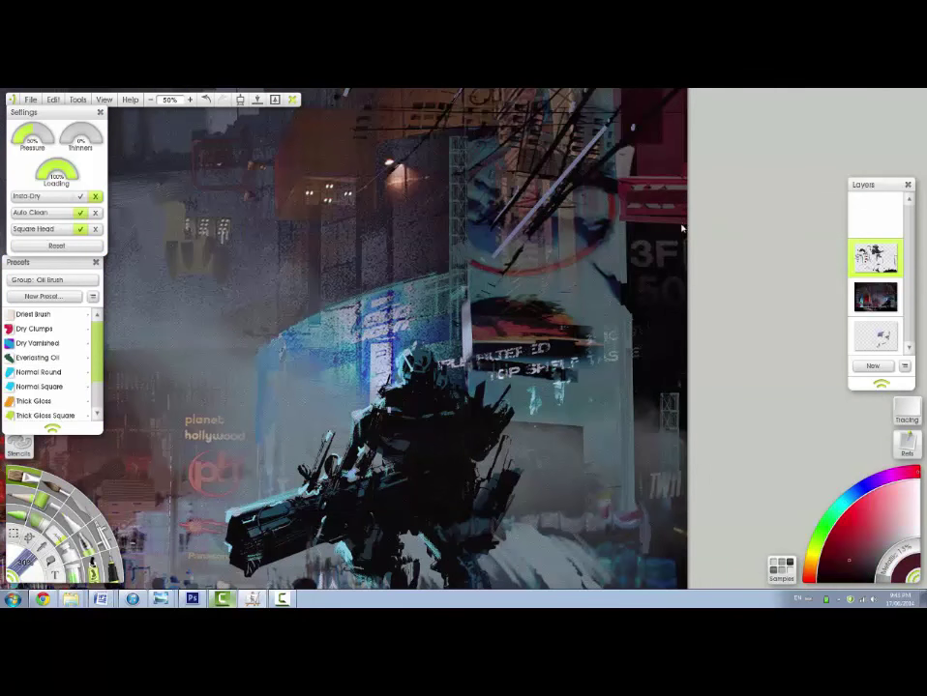
Paint pale and dark red vertical strokes on the wall beneath the brown lit box above the curved blue building.
{"action": "mouse_move", "coordinate": [455, 118]}
{"action": "left_mouse_down"}
{"action": "mouse_move", "coordinate": [563, 369]}
{"action": "mouse_move", "coordinate": [587, 391]}
{"action": "left_mouse_up"}
{"action": "left_click", "coordinate": [563, 369], "text": "alt"}
{"action": "mouse_move", "coordinate": [561, 506]}
{"action": "left_mouse_down"}
{"action": "mouse_move", "coordinate": [588, 420]}
{"action": "mouse_move", "coordinate": [570, 384]}
{"action": "left_mouse_up"}
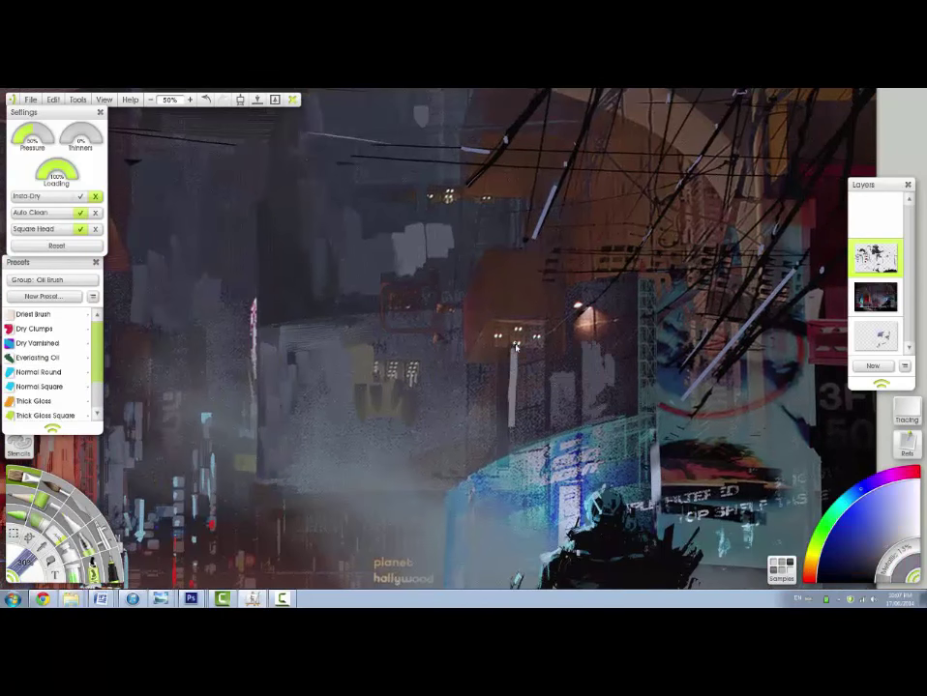
{"action": "left_click", "coordinate": [615, 363], "text": "alt"}
{"action": "left_click_drag", "start_coordinate": [500, 460], "coordinate": [497, 376]}
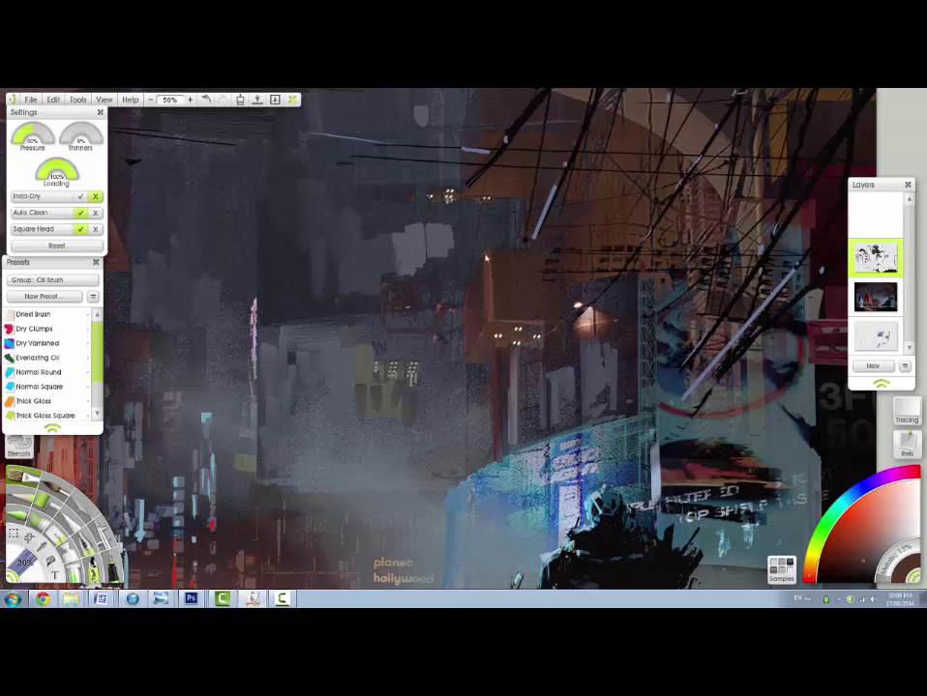
{"action": "left_click_drag", "start_coordinate": [493, 261], "coordinate": [498, 305]}
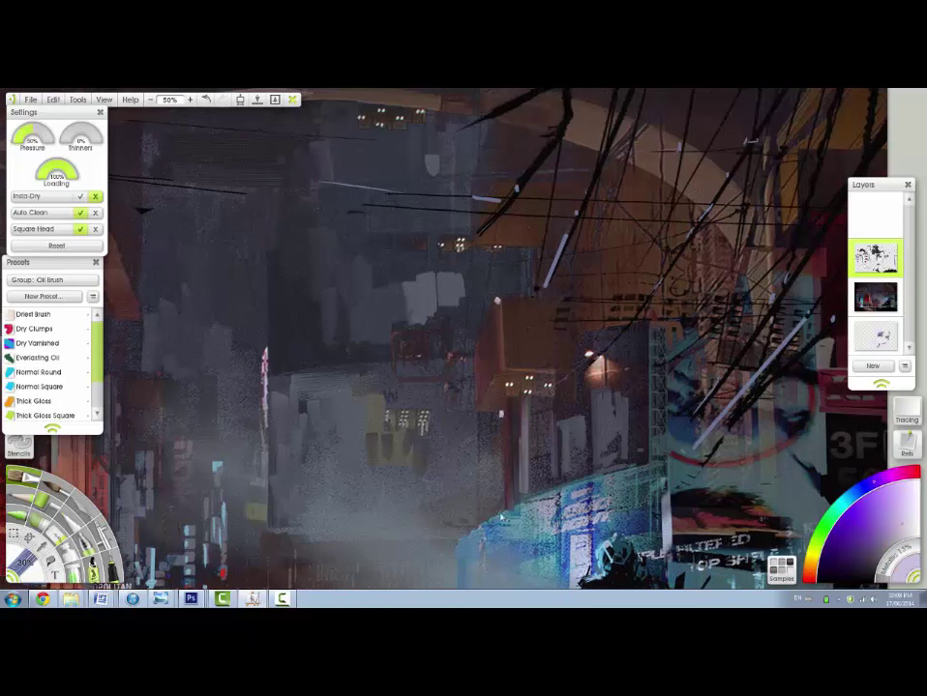
Sample street and crowd colors and paint a tall dark silhouette beside the red figure in the foreground crowd.
{"action": "left_click_drag", "start_coordinate": [501, 518], "coordinate": [421, 524]}
{"action": "left_click", "coordinate": [597, 374], "text": "alt"}
{"action": "left_click", "coordinate": [566, 402], "text": "alt"}
{"action": "mouse_move", "coordinate": [566, 326]}
{"action": "left_mouse_down"}
{"action": "mouse_move", "coordinate": [565, 404]}
{"action": "mouse_move", "coordinate": [545, 460]}
{"action": "left_mouse_up"}
{"action": "left_click", "coordinate": [556, 432], "text": "alt"}
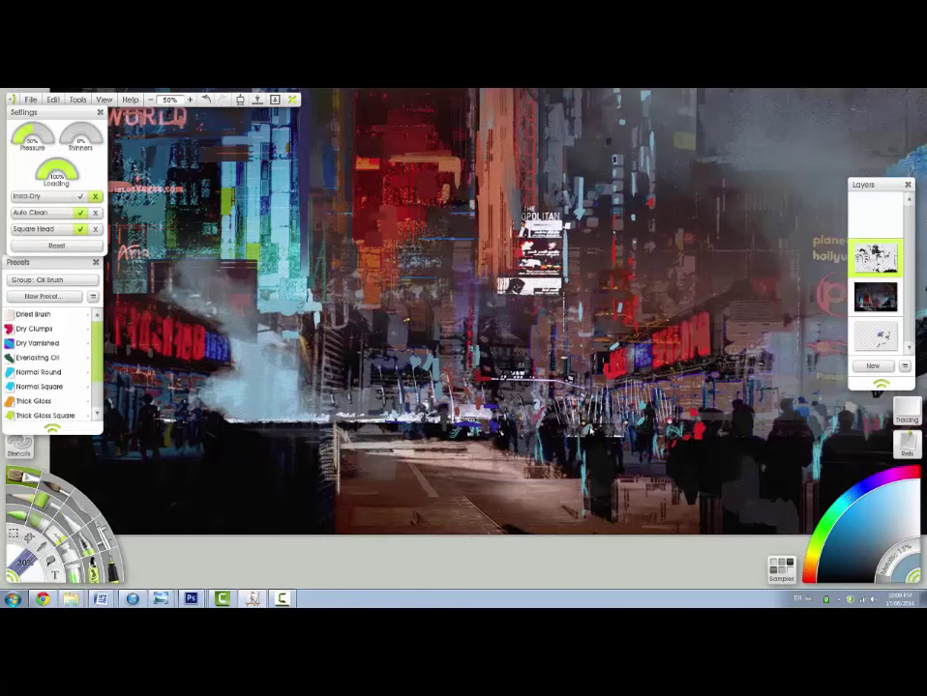
{"action": "left_click", "coordinate": [703, 428], "text": "alt"}
{"action": "mouse_move", "coordinate": [711, 414]}
{"action": "left_mouse_down"}
{"action": "mouse_move", "coordinate": [671, 467]}
{"action": "mouse_move", "coordinate": [691, 452]}
{"action": "mouse_move", "coordinate": [692, 532]}
{"action": "left_mouse_up"}
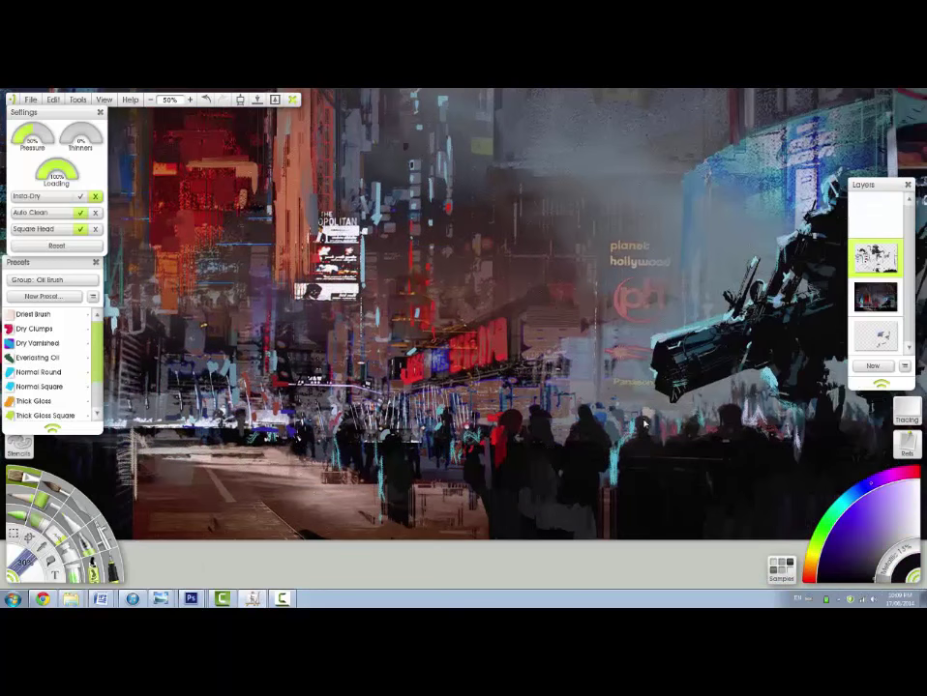
Paint over the Panasonic and Planet Hollywood lettering with strokes of sampled color.
{"action": "left_click_drag", "start_coordinate": [615, 381], "coordinate": [643, 383]}
{"action": "left_click", "coordinate": [629, 246], "text": "alt"}
{"action": "mouse_move", "coordinate": [613, 245]}
{"action": "left_mouse_down"}
{"action": "mouse_move", "coordinate": [647, 248]}
{"action": "mouse_move", "coordinate": [627, 263]}
{"action": "mouse_move", "coordinate": [639, 264]}
{"action": "left_mouse_up"}
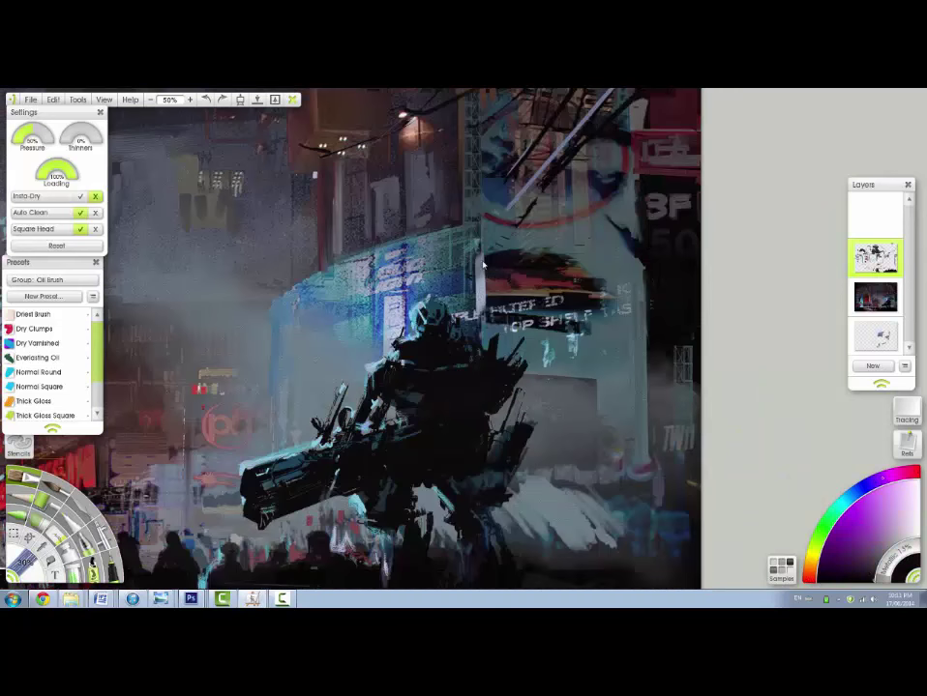
Paint dark red strokes over the white bar behind the robot and the billboard's outer edge, enlarging the brush to 53%.
{"action": "left_click", "coordinate": [484, 292], "text": "alt"}
{"action": "left_click_drag", "start_coordinate": [483, 264], "coordinate": [481, 293]}
{"action": "left_click_drag", "start_coordinate": [640, 263], "coordinate": [646, 430]}
{"action": "key", "text": "bracketright"}
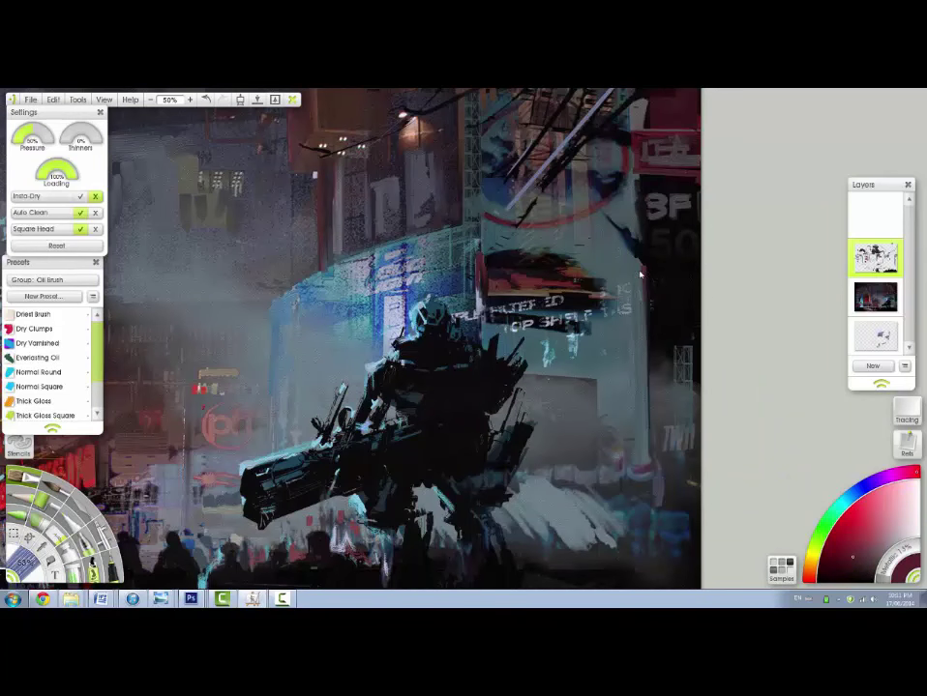
{"action": "left_click_drag", "start_coordinate": [640, 271], "coordinate": [638, 464]}
Sample colors around the brown lit box and paint strokes over the dark vertical wall panels and corner beneath it.
{"action": "mouse_move", "coordinate": [285, 194]}
{"action": "left_mouse_down"}
{"action": "mouse_move", "coordinate": [343, 406]}
{"action": "mouse_move", "coordinate": [577, 359]}
{"action": "left_mouse_up"}
{"action": "left_click", "coordinate": [685, 303], "text": "alt"}
{"action": "left_click_drag", "start_coordinate": [690, 339], "coordinate": [690, 385]}
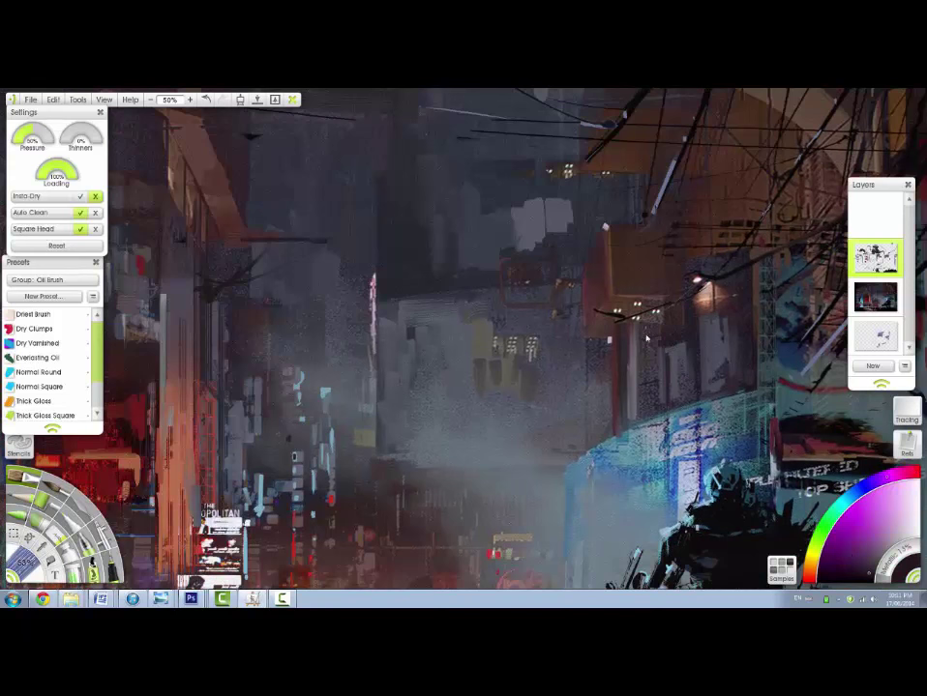
{"action": "left_click", "coordinate": [655, 327], "text": "alt"}
{"action": "mouse_move", "coordinate": [643, 344]}
{"action": "left_mouse_down"}
{"action": "mouse_move", "coordinate": [642, 418]}
{"action": "mouse_move", "coordinate": [666, 423]}
{"action": "left_mouse_up"}
{"action": "left_click", "coordinate": [665, 416], "text": "alt"}
{"action": "left_click_drag", "start_coordinate": [668, 408], "coordinate": [622, 428]}
{"action": "left_click", "coordinate": [610, 234], "text": "alt"}
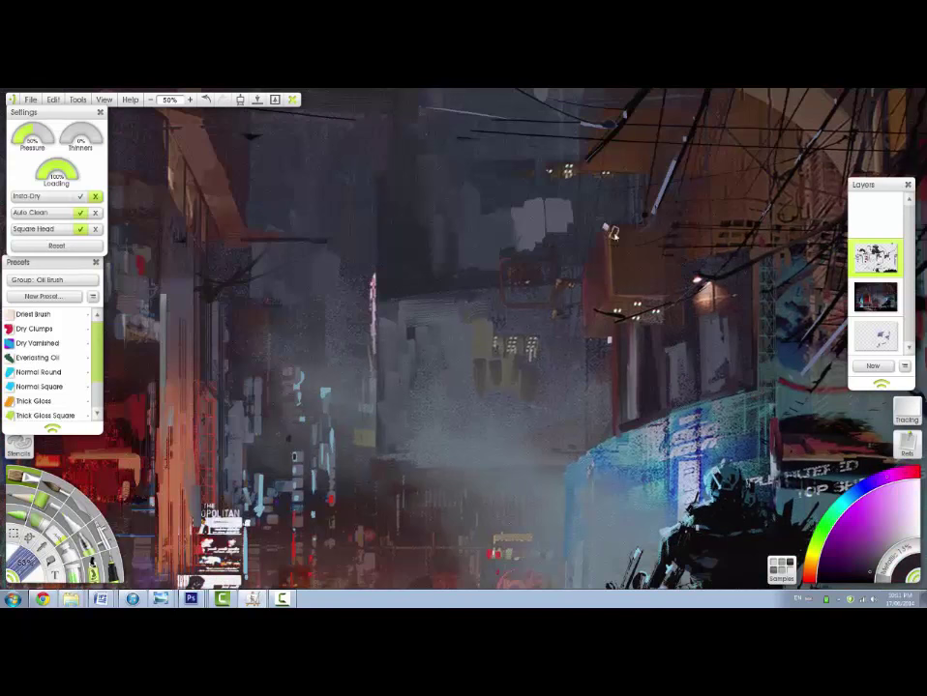
{"action": "left_click_drag", "start_coordinate": [609, 344], "coordinate": [674, 328]}
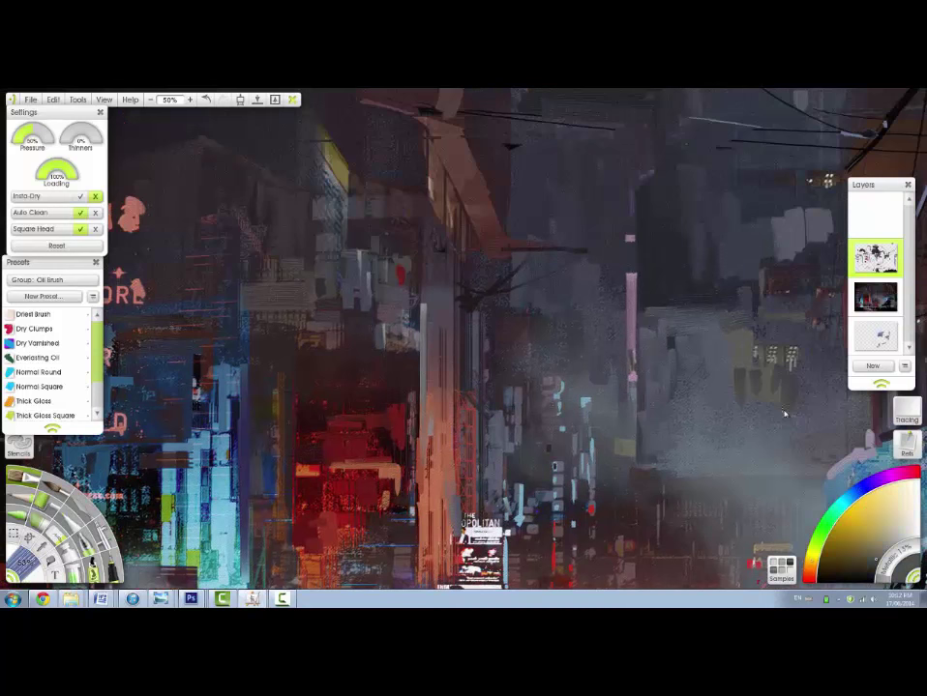
Sample the pale steam color at street level and paint a short stroke over the lower street area.
{"action": "key", "text": "minus"}
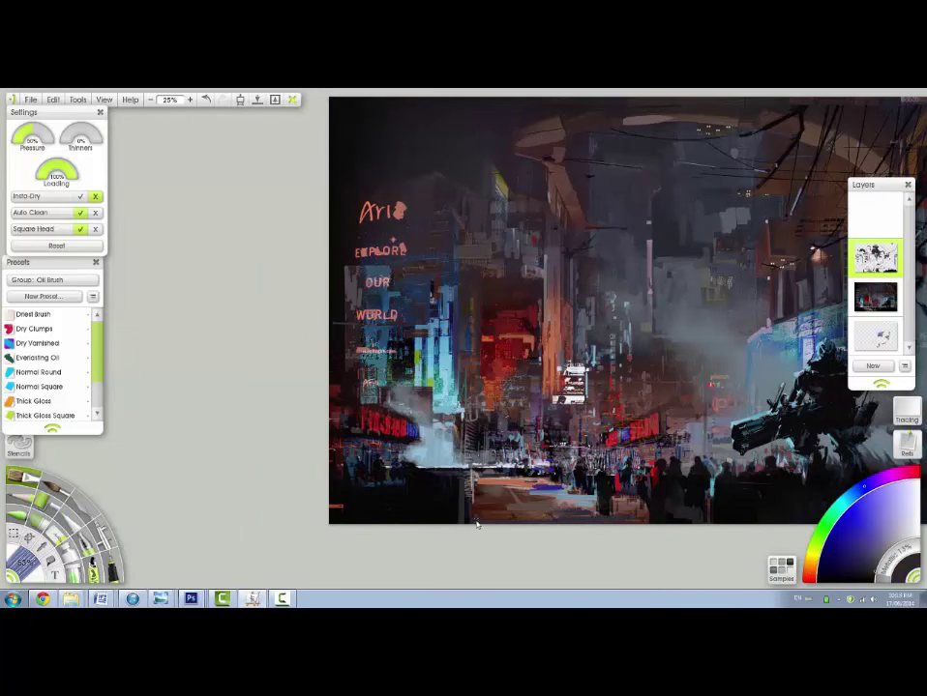
{"action": "left_click", "coordinate": [442, 440], "text": "alt"}
{"action": "left_click_drag", "start_coordinate": [721, 334], "coordinate": [583, 374]}
{"action": "left_click_drag", "start_coordinate": [488, 489], "coordinate": [500, 495]}
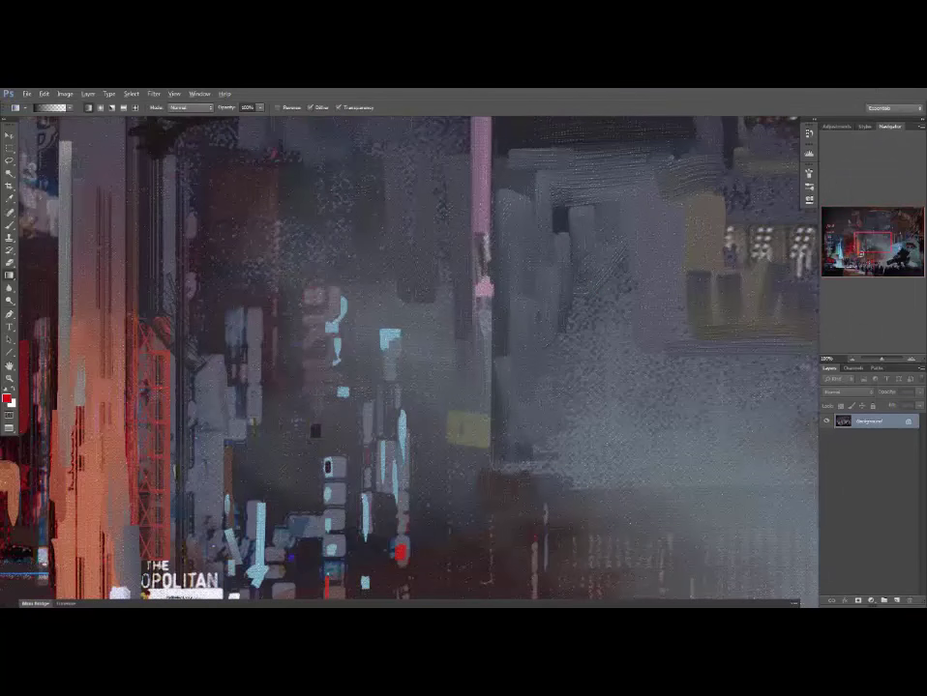
In Photoshop, add a Hue/Saturation adjustment layer over the painting and raise its saturation to about +21.
{"action": "key", "text": "ctrl+0"}
{"action": "left_click", "coordinate": [868, 602]}
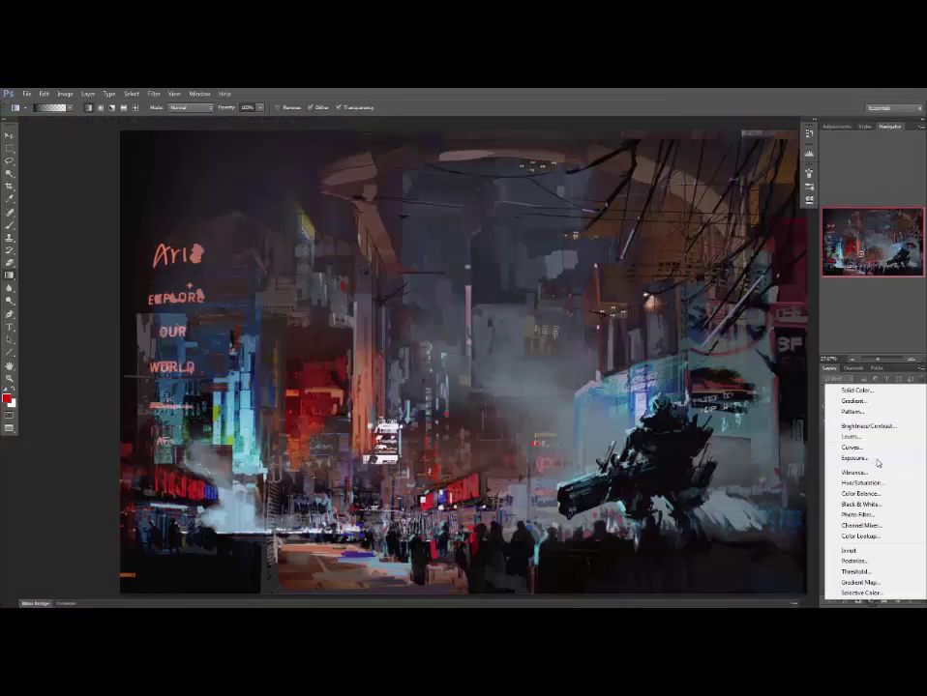
{"action": "left_click", "coordinate": [849, 483]}
{"action": "left_click_drag", "start_coordinate": [727, 249], "coordinate": [741, 254]}
{"action": "key", "text": "Return"}
Draw a gradient on the Hue/Saturation layer's mask to keep the boost off the upper sky, and compare the layer on and off.
{"action": "left_click", "coordinate": [871, 427]}
{"action": "left_click", "coordinate": [841, 420]}
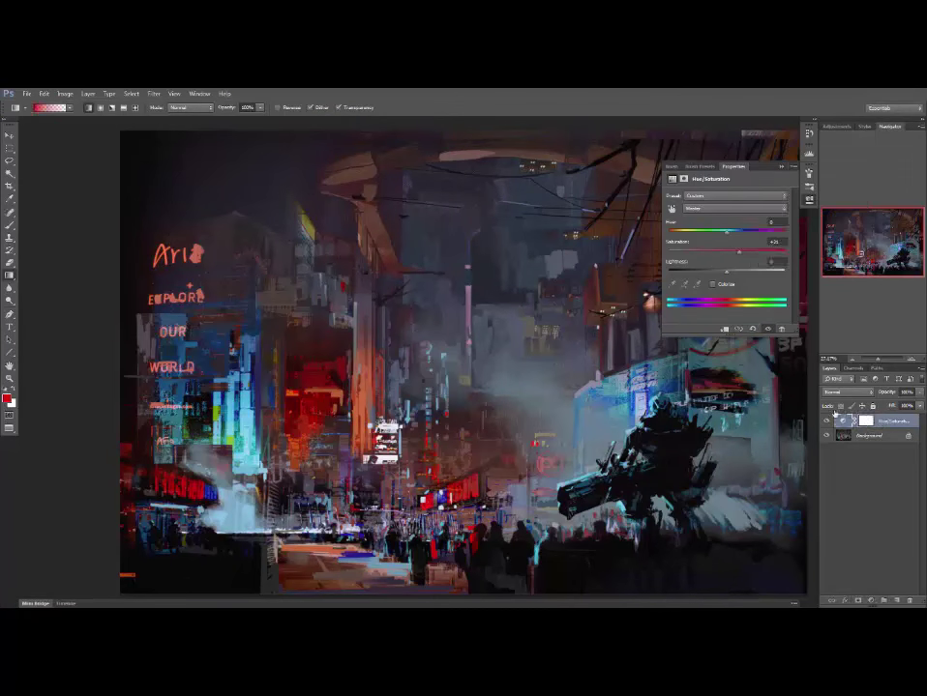
{"action": "left_click", "coordinate": [866, 420]}
{"action": "mouse_move", "coordinate": [513, 339]}
{"action": "left_mouse_down"}
{"action": "mouse_move", "coordinate": [514, 397]}
{"action": "mouse_move", "coordinate": [512, 341]}
{"action": "left_mouse_up"}
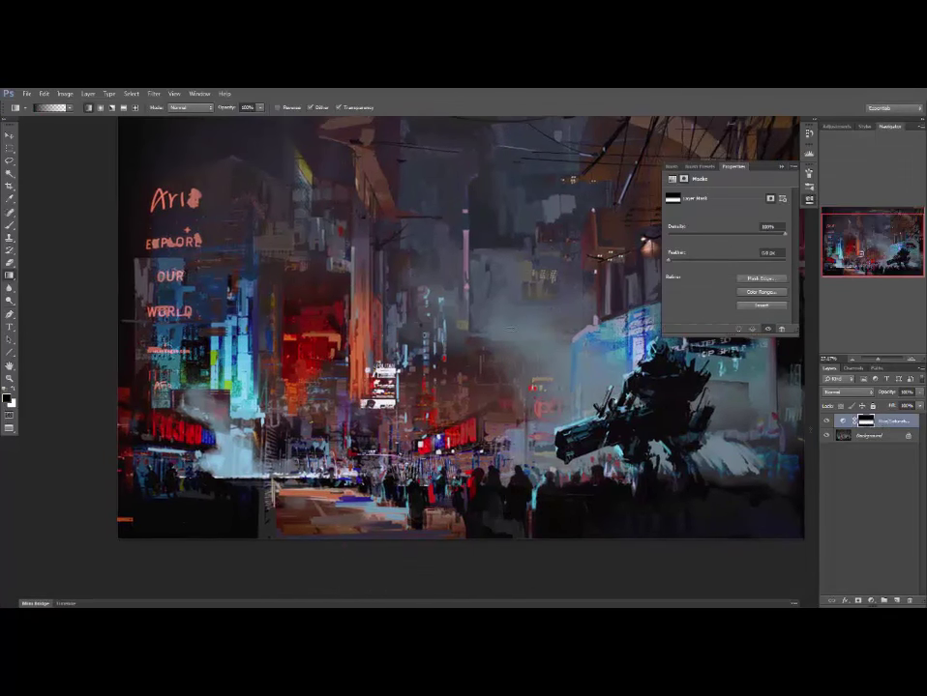
{"action": "left_click", "coordinate": [826, 427]}
{"action": "left_click", "coordinate": [826, 425]}
Raise the masked Hue/Saturation layer's saturation slightly further and compare the image with and without it.
{"action": "left_click", "coordinate": [842, 423]}
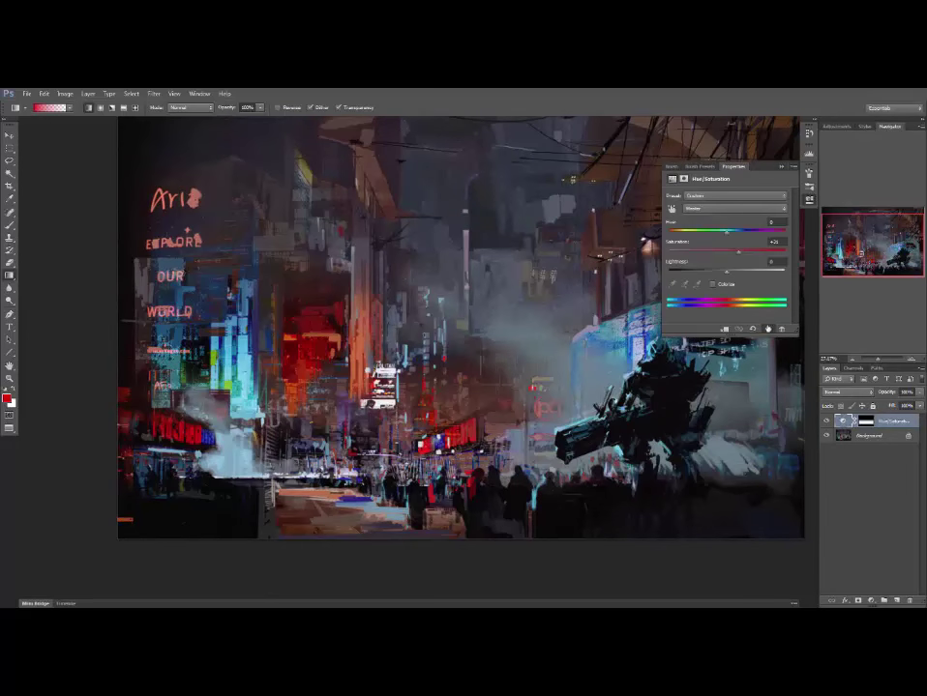
{"action": "mouse_move", "coordinate": [740, 255]}
{"action": "left_mouse_down"}
{"action": "mouse_move", "coordinate": [759, 255]}
{"action": "mouse_move", "coordinate": [744, 258]}
{"action": "left_mouse_up"}
{"action": "left_click", "coordinate": [782, 168]}
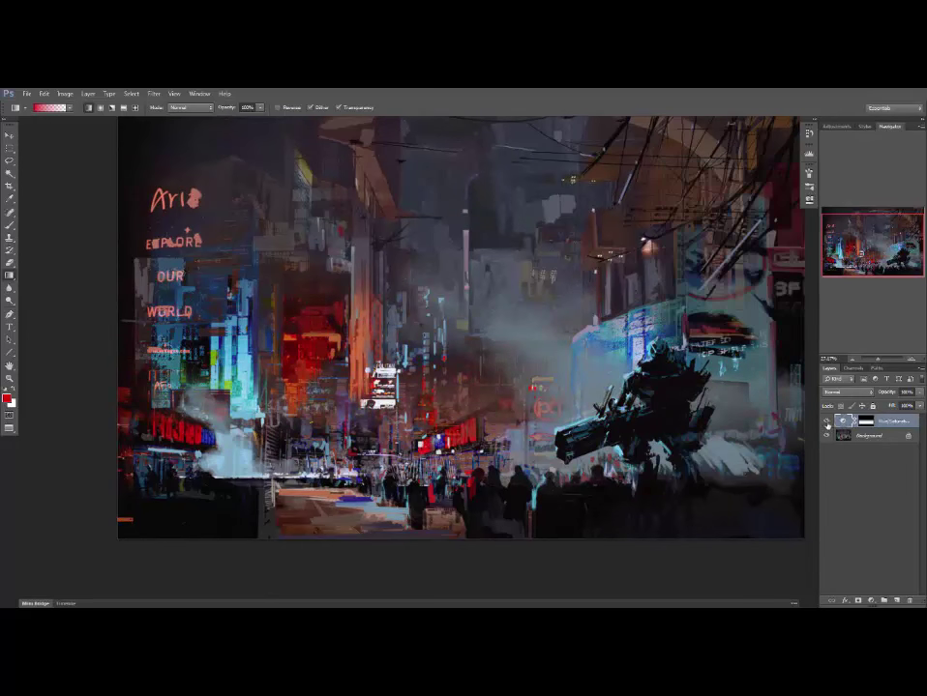
{"action": "left_click", "coordinate": [826, 423]}
{"action": "left_click", "coordinate": [826, 424]}
{"action": "mouse_move", "coordinate": [732, 425]}
{"action": "left_mouse_down"}
{"action": "mouse_move", "coordinate": [713, 434]}
{"action": "mouse_move", "coordinate": [731, 446]}
{"action": "left_mouse_up"}
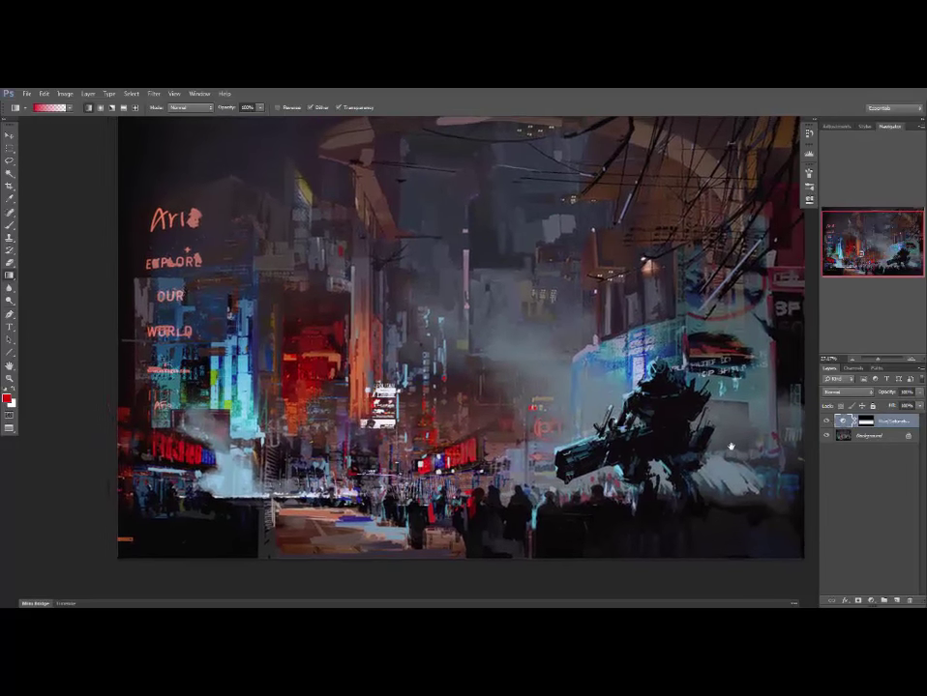
Add a second Hue/Saturation adjustment layer and shift the hue of the Reds toward orange.
{"action": "left_click", "coordinate": [871, 600]}
{"action": "left_click", "coordinate": [860, 482]}
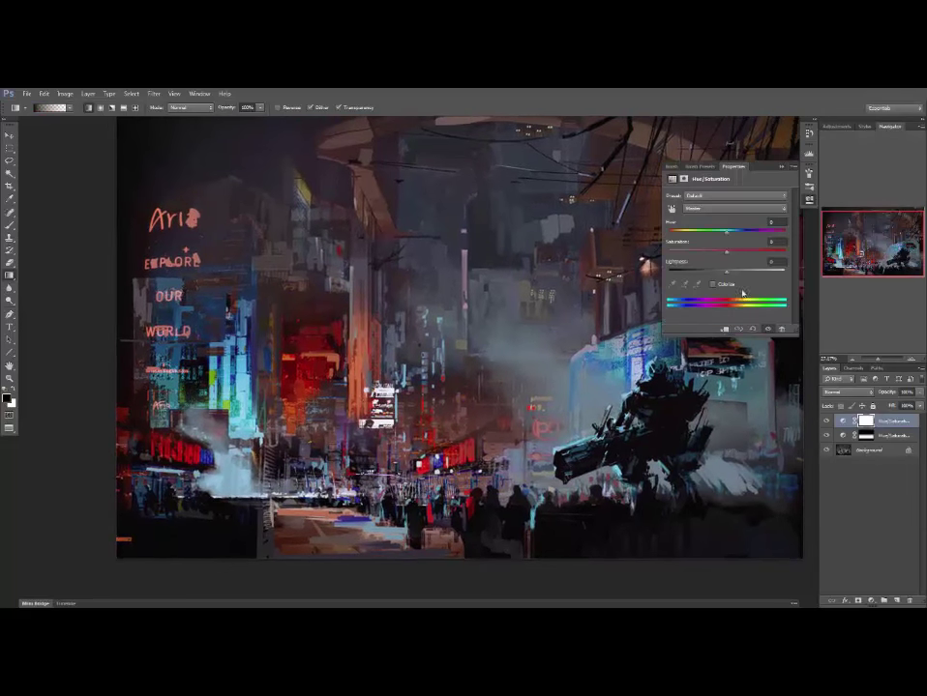
{"action": "left_click", "coordinate": [735, 208]}
{"action": "left_click", "coordinate": [730, 219]}
{"action": "mouse_move", "coordinate": [726, 233]}
{"action": "left_mouse_down"}
{"action": "mouse_move", "coordinate": [768, 230]}
{"action": "mouse_move", "coordinate": [726, 237]}
{"action": "mouse_move", "coordinate": [736, 235]}
{"action": "left_mouse_up"}
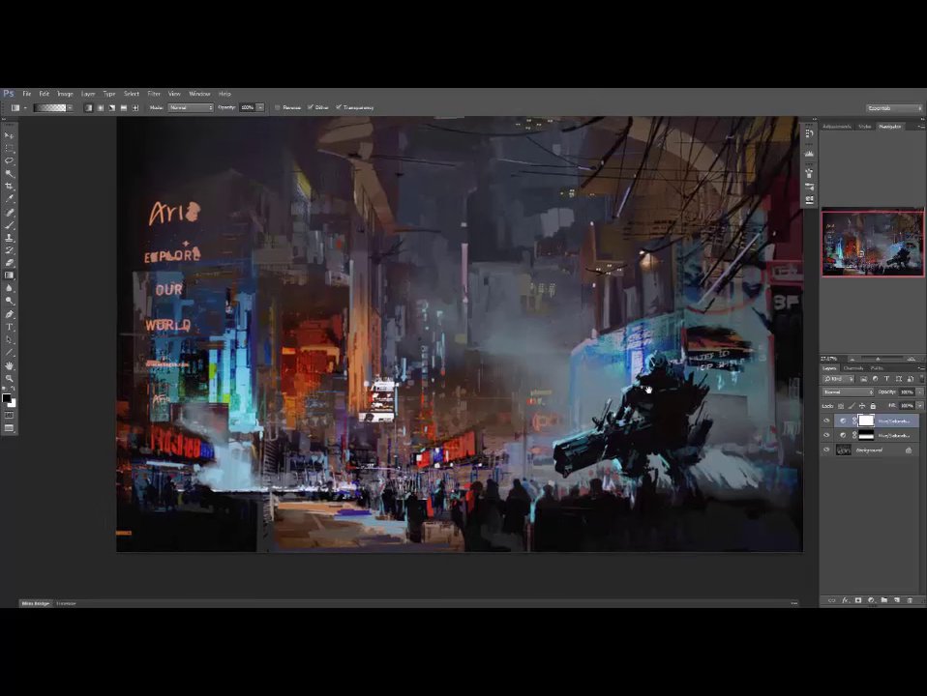
On a new layer, lay a sampled gray fog gradient fading downward from the top of the painting.
{"action": "left_click_drag", "start_coordinate": [772, 301], "coordinate": [772, 337]}
{"action": "key", "text": "ctrl+plus"}
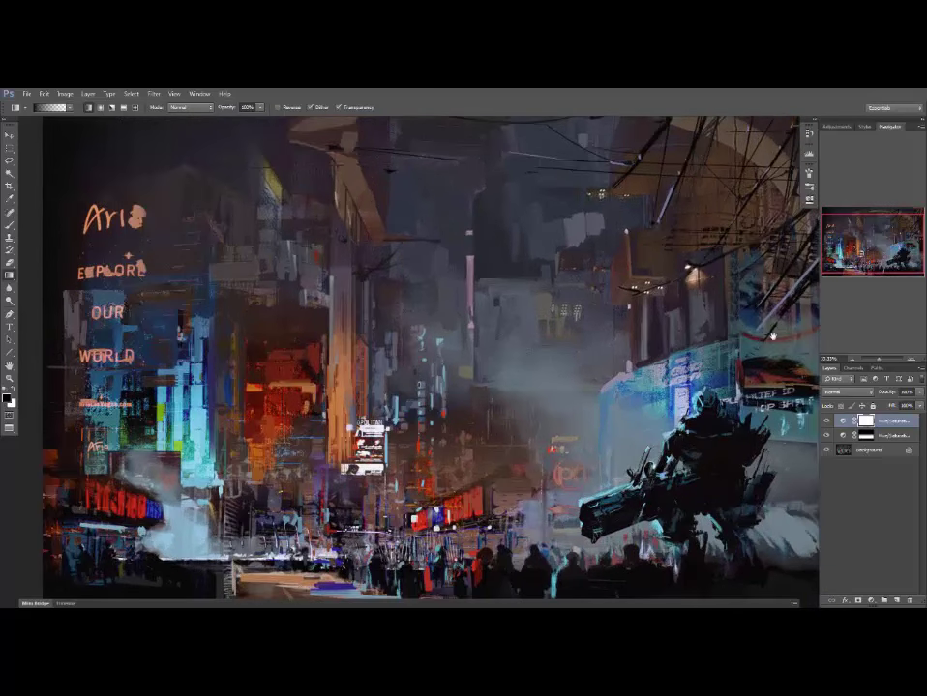
{"action": "key", "text": "ctrl+minus"}
{"action": "key", "text": "ctrl+alt+shift+n"}
{"action": "left_click", "coordinate": [545, 269], "text": "alt"}
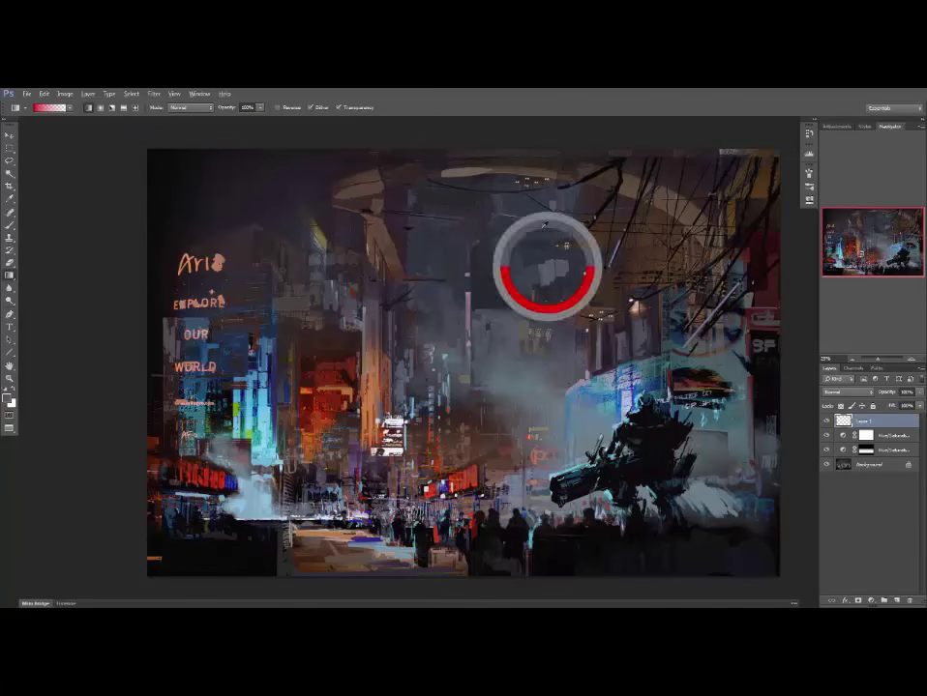
{"action": "left_click_drag", "start_coordinate": [541, 269], "coordinate": [542, 329]}
{"action": "left_click_drag", "start_coordinate": [527, 193], "coordinate": [527, 367]}
{"action": "left_click_drag", "start_coordinate": [519, 150], "coordinate": [518, 422]}
{"action": "left_click_drag", "start_coordinate": [504, 421], "coordinate": [516, 327]}
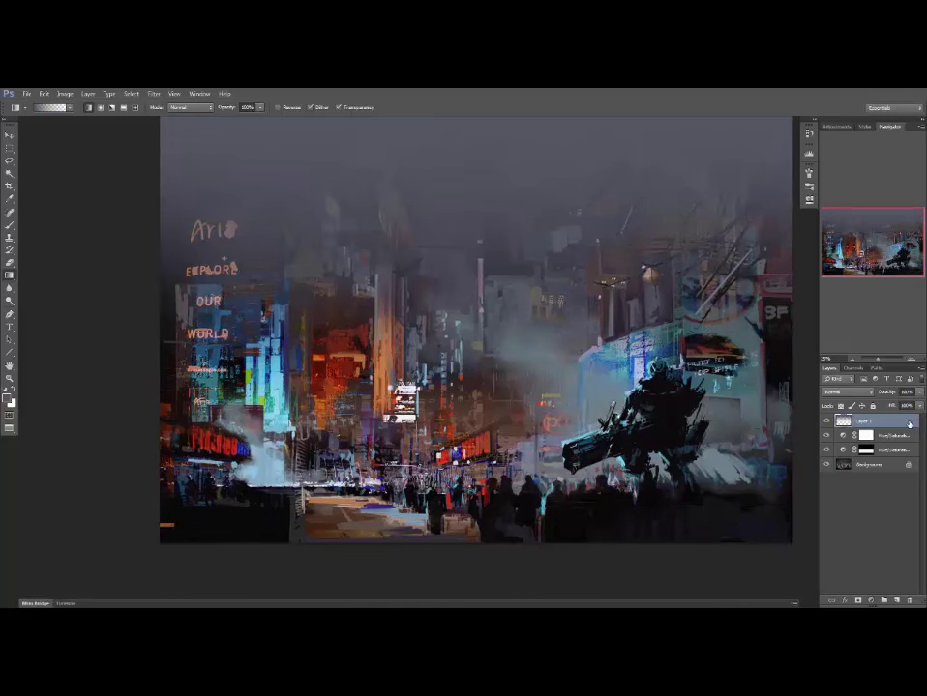
Blend the fog layer by splitting its underlying-layer black Blend If slider to 31 / 63.
{"action": "double_click", "coordinate": [909, 423]}
{"action": "left_click_drag", "start_coordinate": [653, 323], "coordinate": [684, 329]}
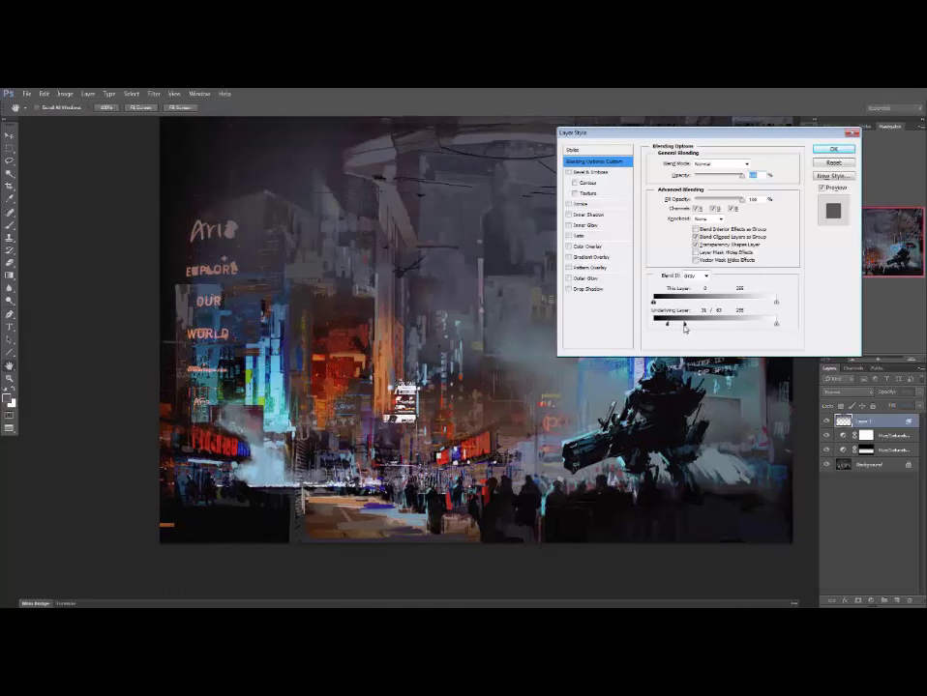
{"action": "key", "text": "Return"}
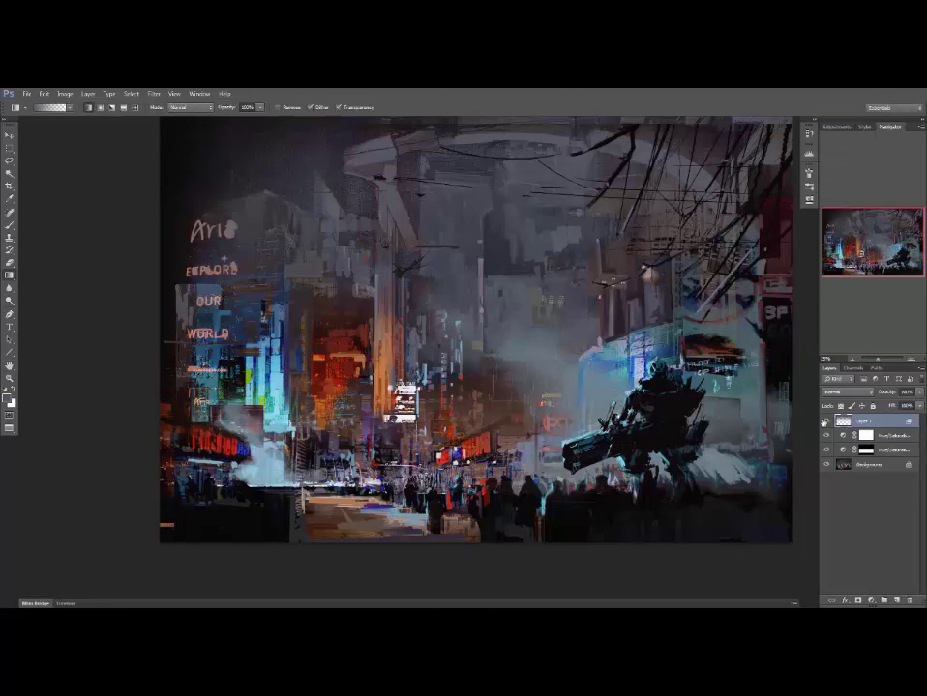
Add a mask to the fog layer and draw a gradient that hides the fog over the left buildings.
{"action": "left_click", "coordinate": [858, 602]}
{"action": "left_click_drag", "start_coordinate": [236, 237], "coordinate": [354, 229]}
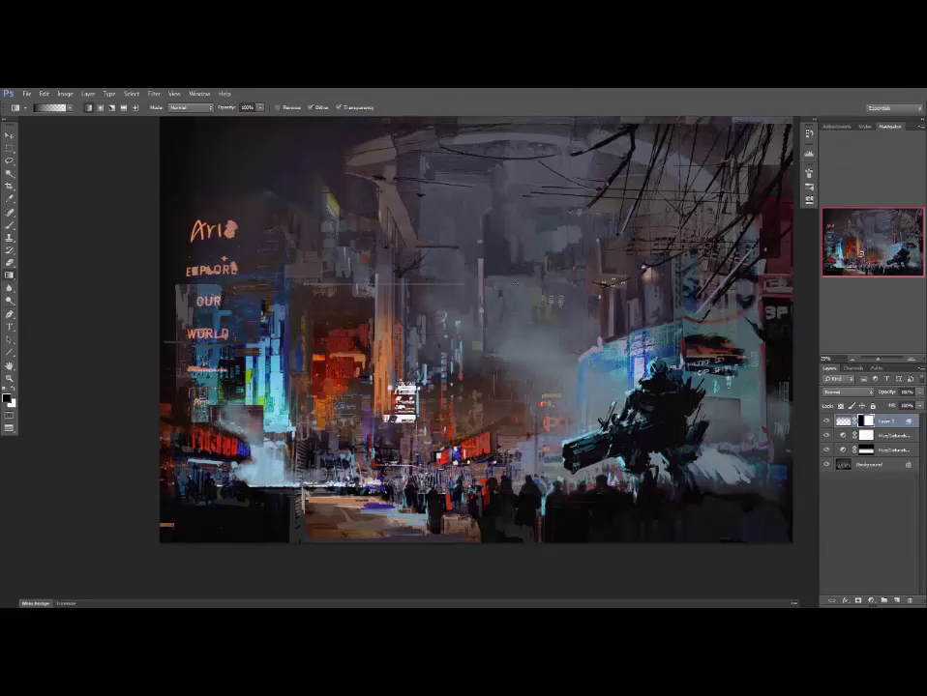
{"action": "left_click_drag", "start_coordinate": [544, 254], "coordinate": [563, 267]}
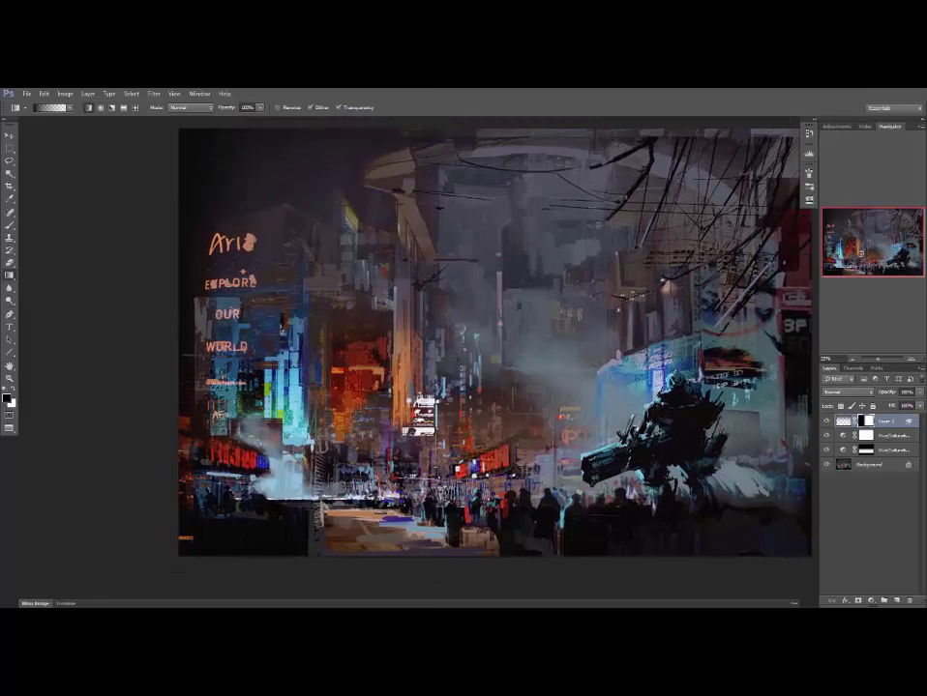
Stamp all visible layers into a new layer at the top of the stack.
{"action": "key", "text": "ctrl+shift+alt+n"}
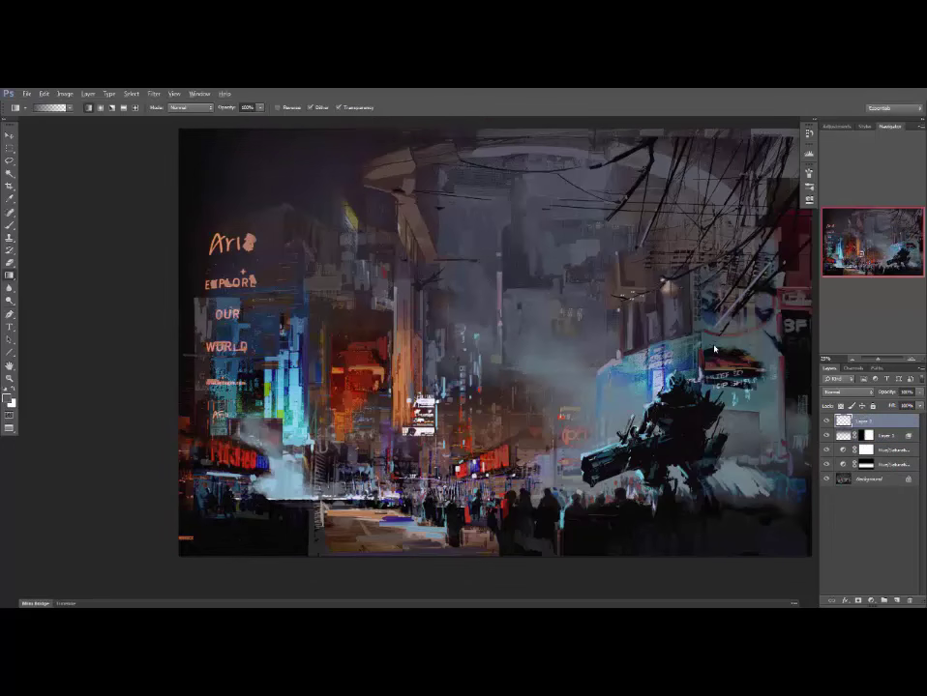
{"action": "key", "text": "ctrl+shift+alt+e"}
Try a Radial Blur on the stamped layer, preview fading it at reduced opacity, and undo the blur.
{"action": "left_click", "coordinate": [153, 94]}
{"action": "mouse_move", "coordinate": [184, 190]}
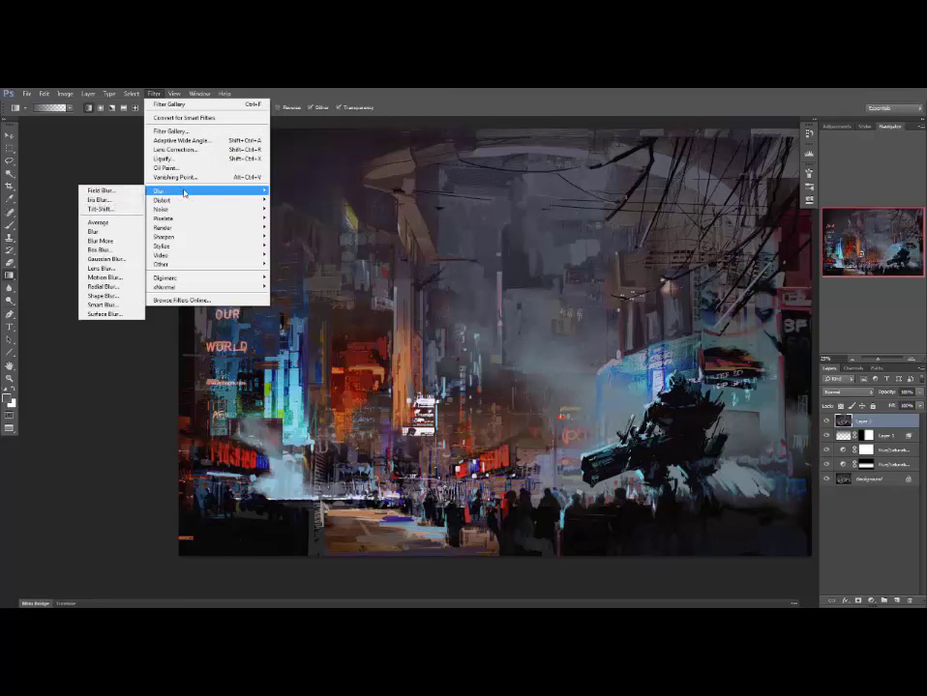
{"action": "left_click", "coordinate": [102, 286]}
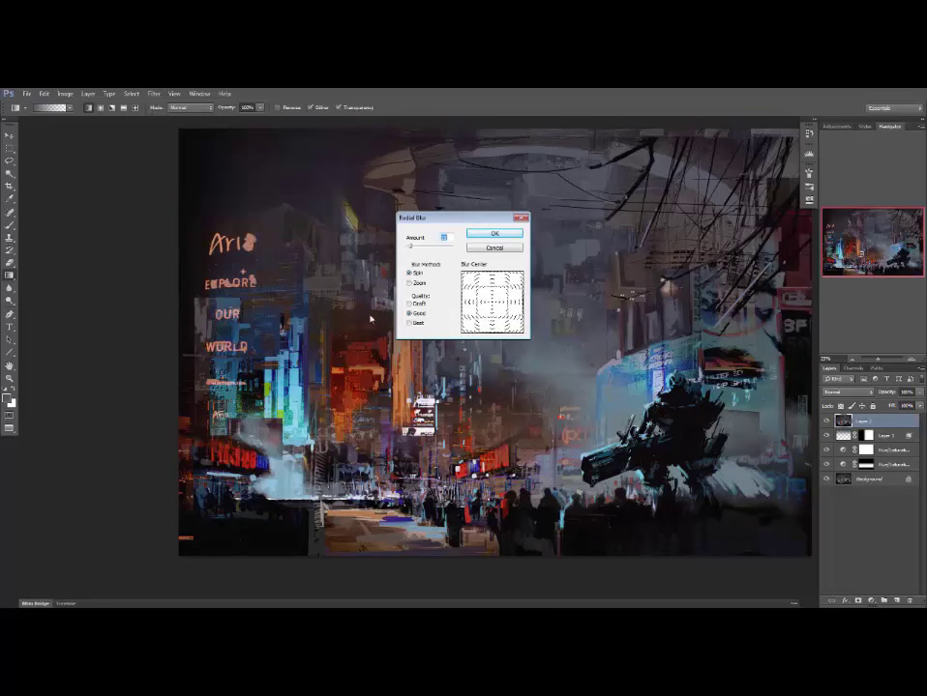
{"action": "left_click", "coordinate": [493, 233]}
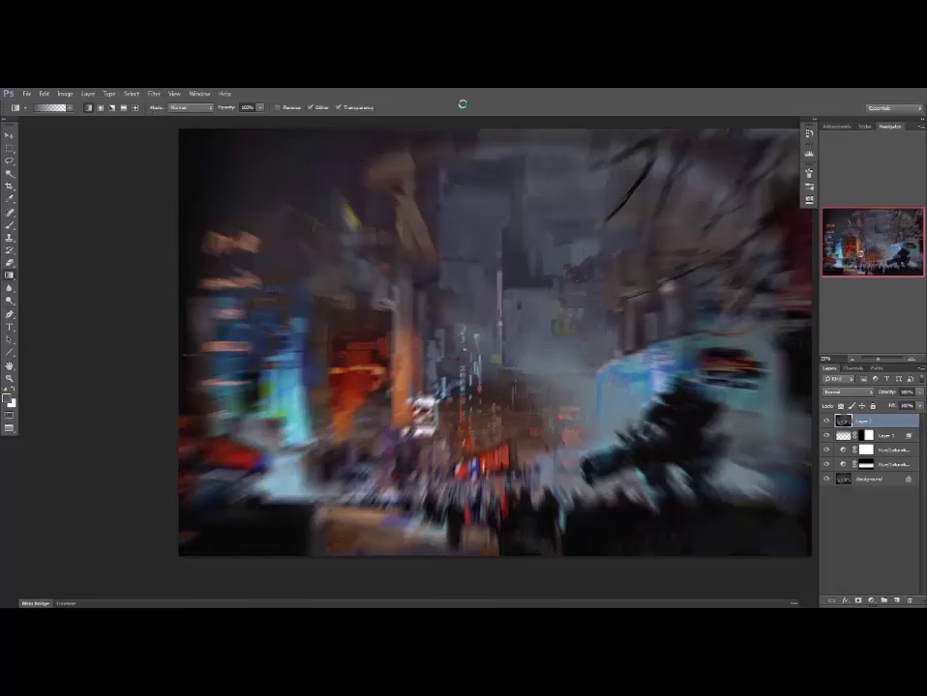
{"action": "key", "text": "ctrl+shift+f"}
{"action": "left_click_drag", "start_coordinate": [486, 272], "coordinate": [415, 273]}
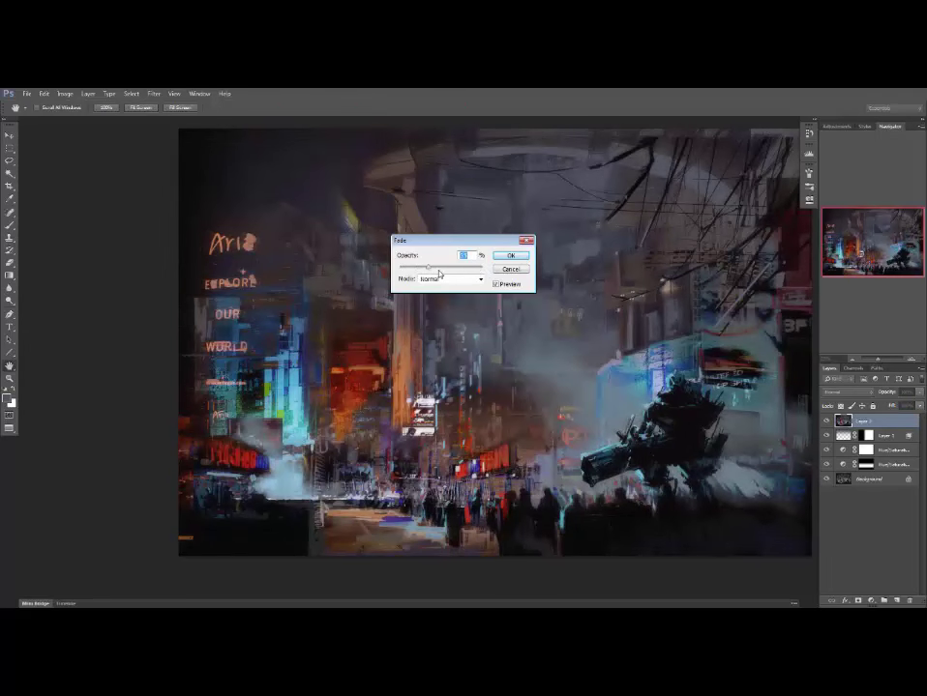
{"action": "left_click", "coordinate": [511, 269]}
{"action": "key", "text": "ctrl+z"}
Apply a Radial Blur to the stamped layer using the Zoom method and Good quality.
{"action": "left_click", "coordinate": [154, 94]}
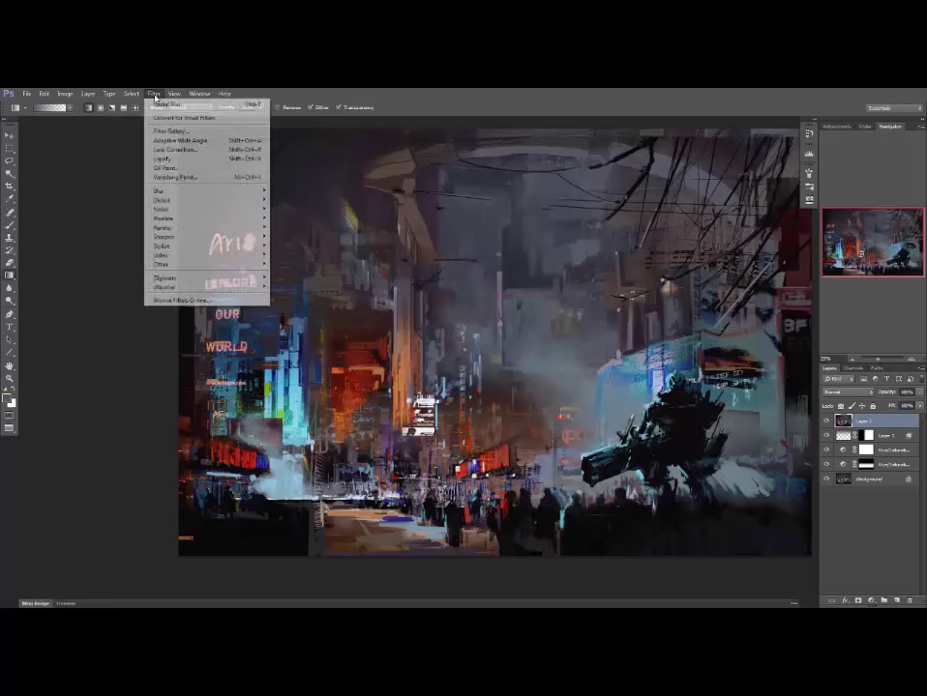
{"action": "mouse_move", "coordinate": [160, 190]}
{"action": "left_click", "coordinate": [106, 275]}
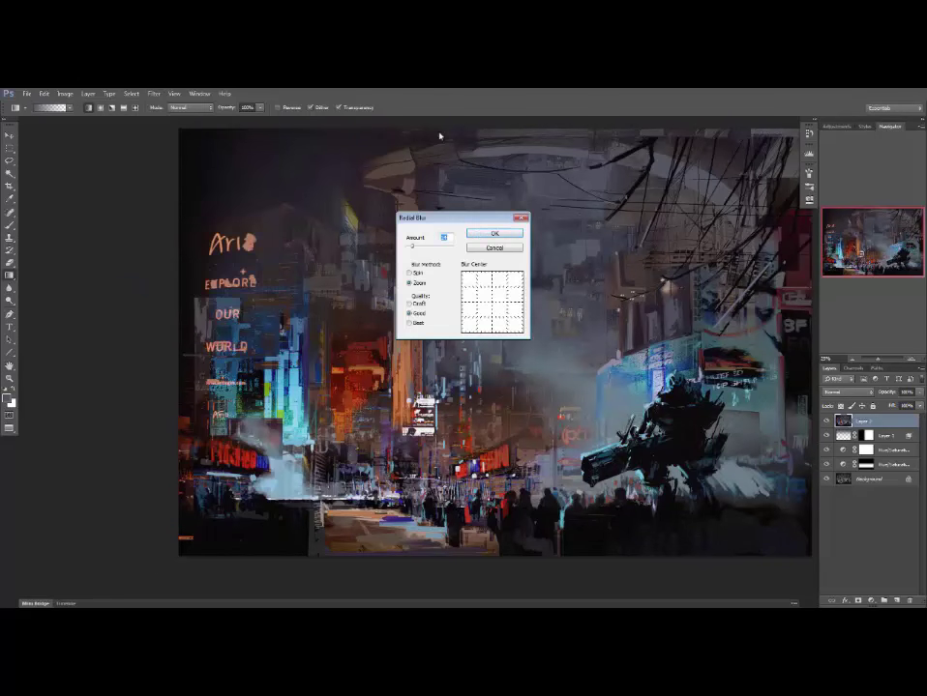
{"action": "key", "text": "Return"}
{"action": "key", "text": "Return"}
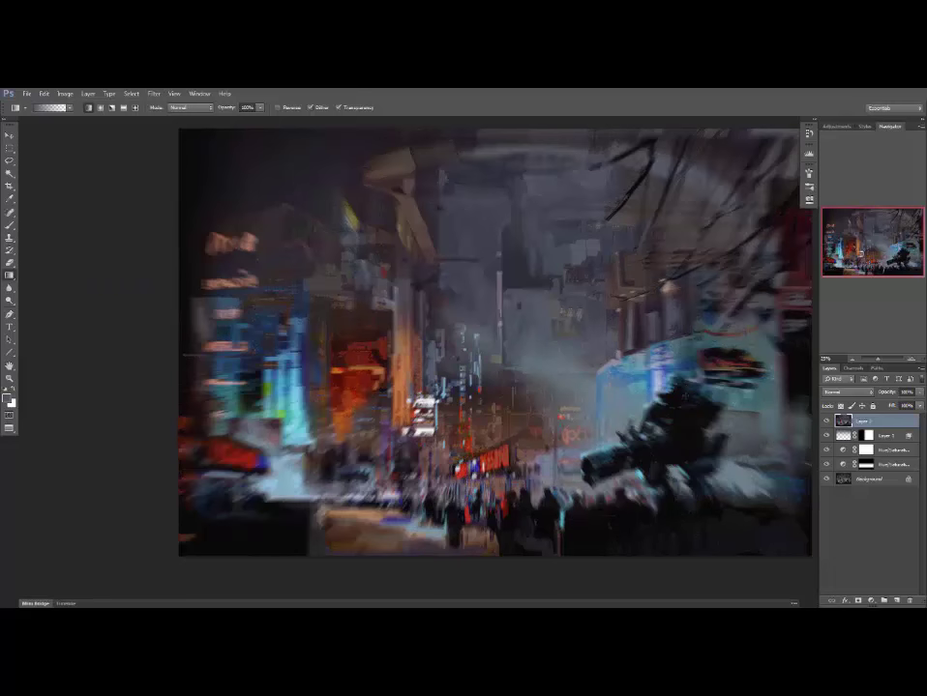
Mask the blurred layer with an inverted mask and a gradient revealing only the lower street, and reduce its fill to about 65%.
{"action": "left_click", "coordinate": [857, 601]}
{"action": "key", "text": "ctrl+i"}
{"action": "left_click_drag", "start_coordinate": [611, 529], "coordinate": [552, 527]}
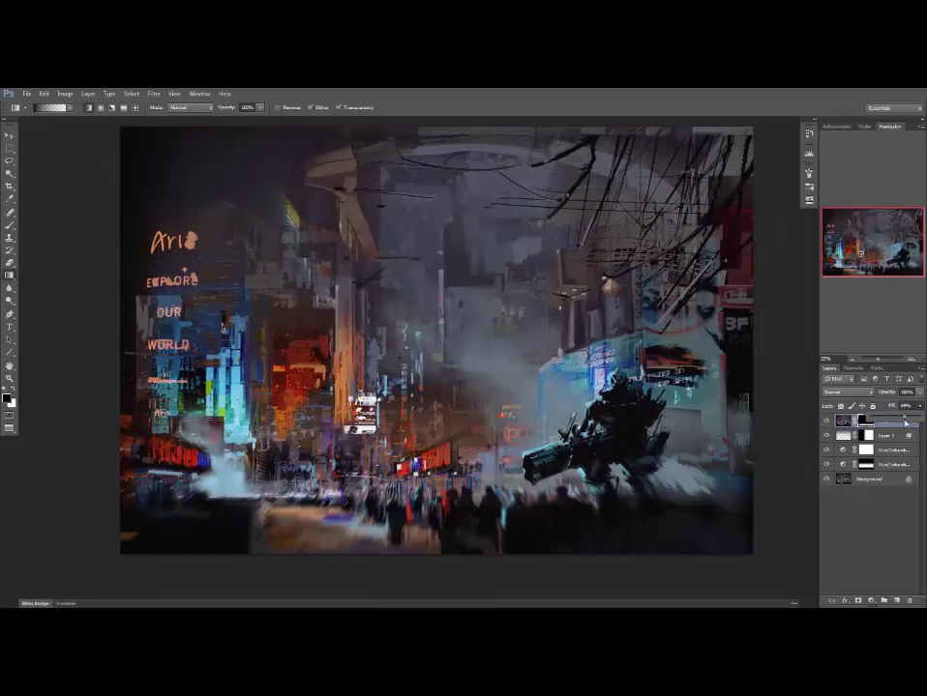
{"action": "left_click_drag", "start_coordinate": [919, 407], "coordinate": [905, 423]}
{"action": "left_click_drag", "start_coordinate": [677, 478], "coordinate": [693, 479]}
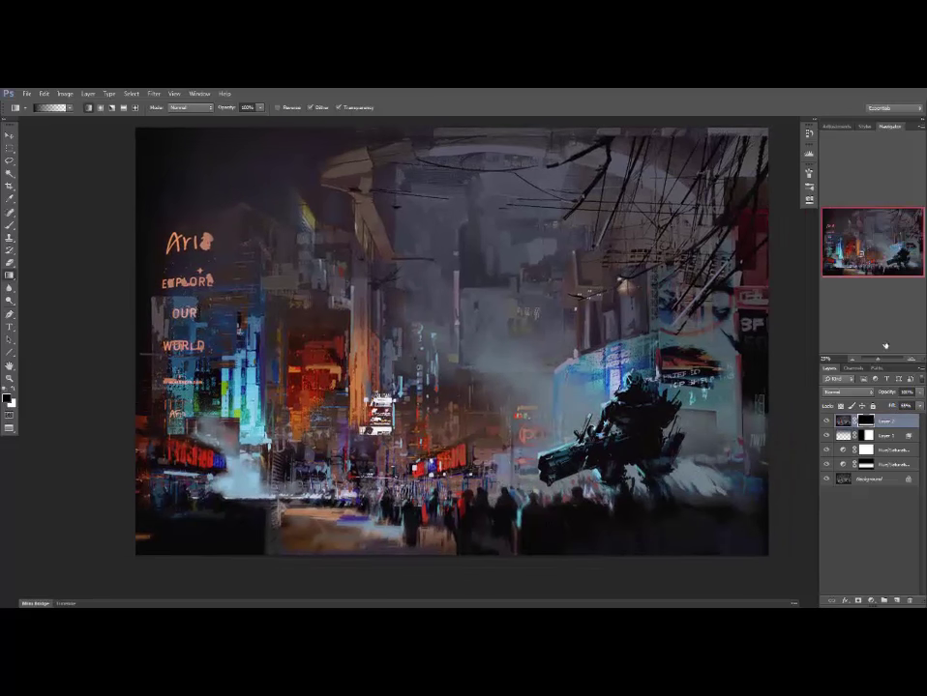
Stamp the visible layers into a new top layer and apply Lens Correction with a negative red/cyan fringe and +35.71 green/magenta fringe.
{"action": "key", "text": "ctrl+alt+shift+n"}
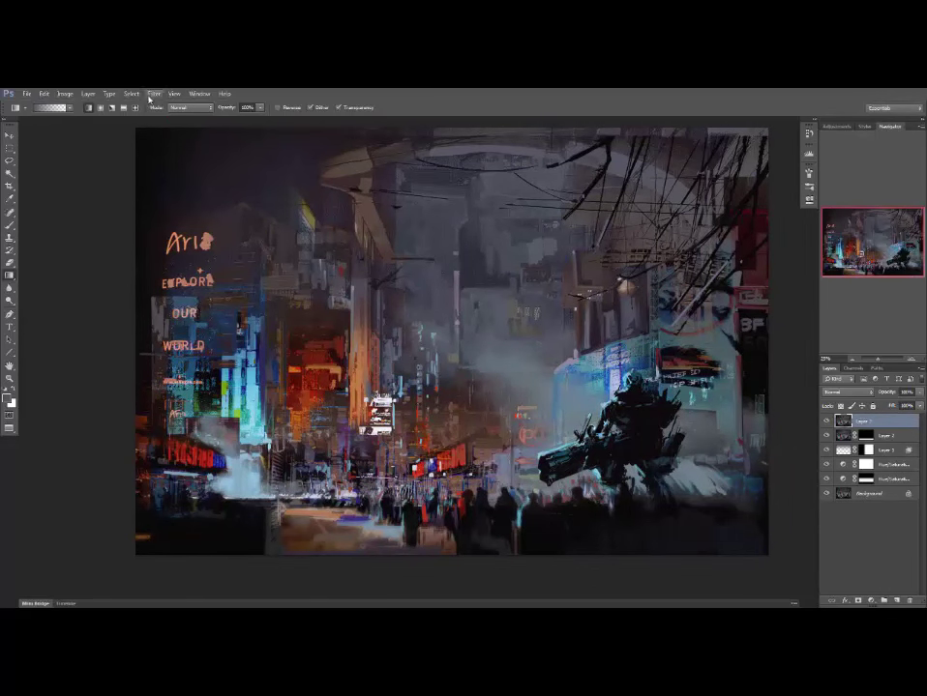
{"action": "left_click", "coordinate": [153, 94]}
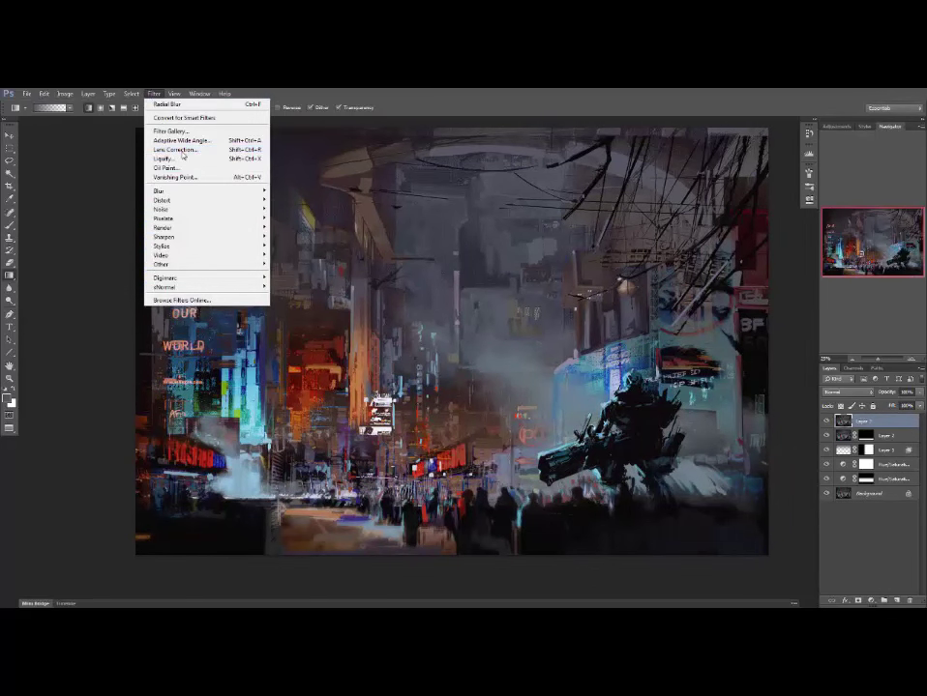
{"action": "left_click", "coordinate": [175, 149]}
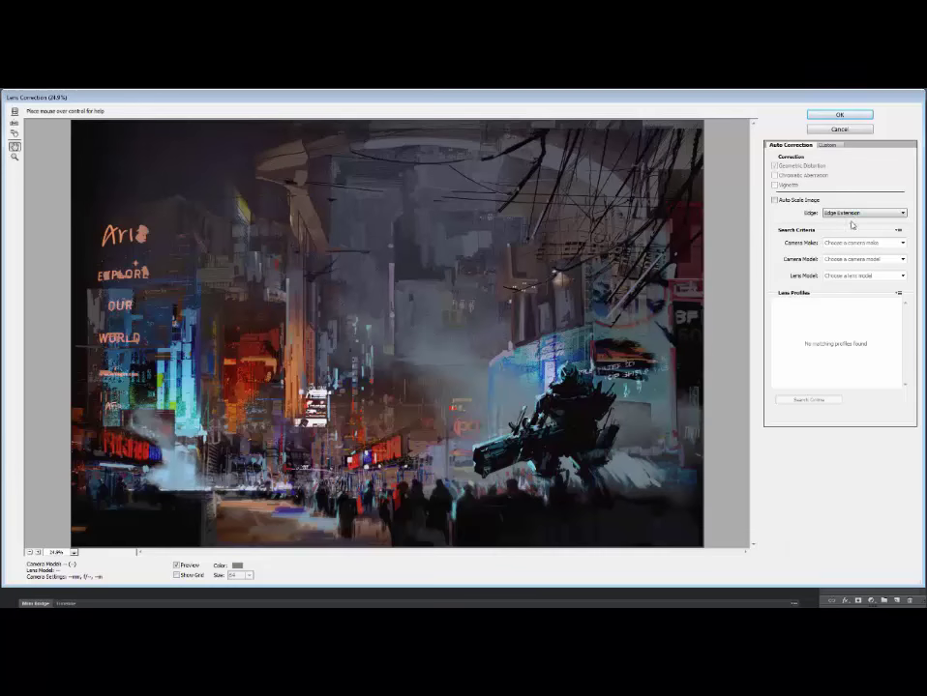
{"action": "left_click", "coordinate": [827, 146]}
{"action": "left_click", "coordinate": [822, 226]}
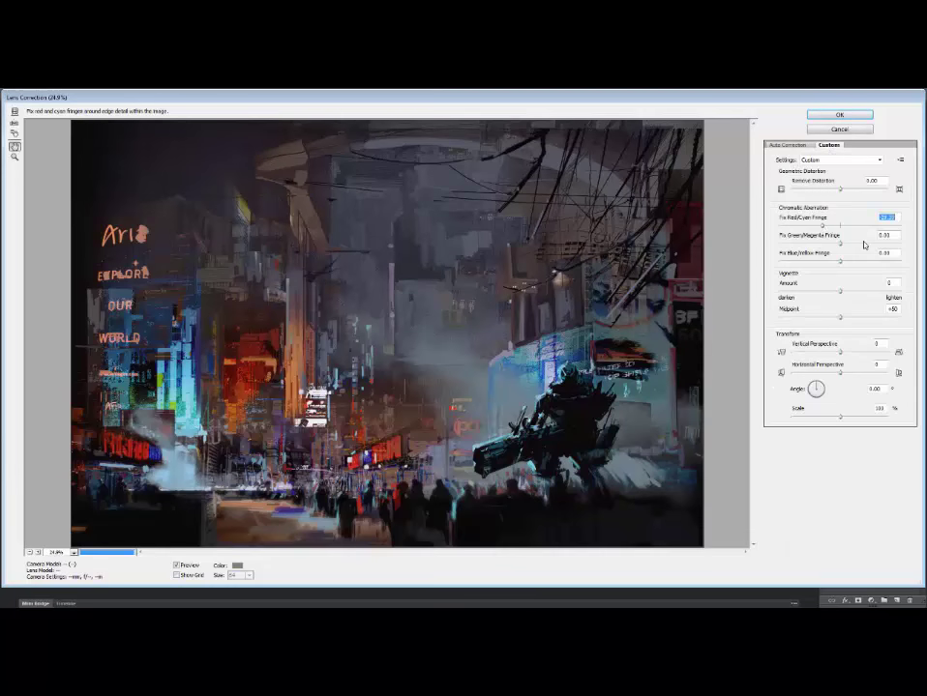
{"action": "left_click", "coordinate": [862, 244]}
{"action": "left_click_drag", "start_coordinate": [823, 224], "coordinate": [813, 225]}
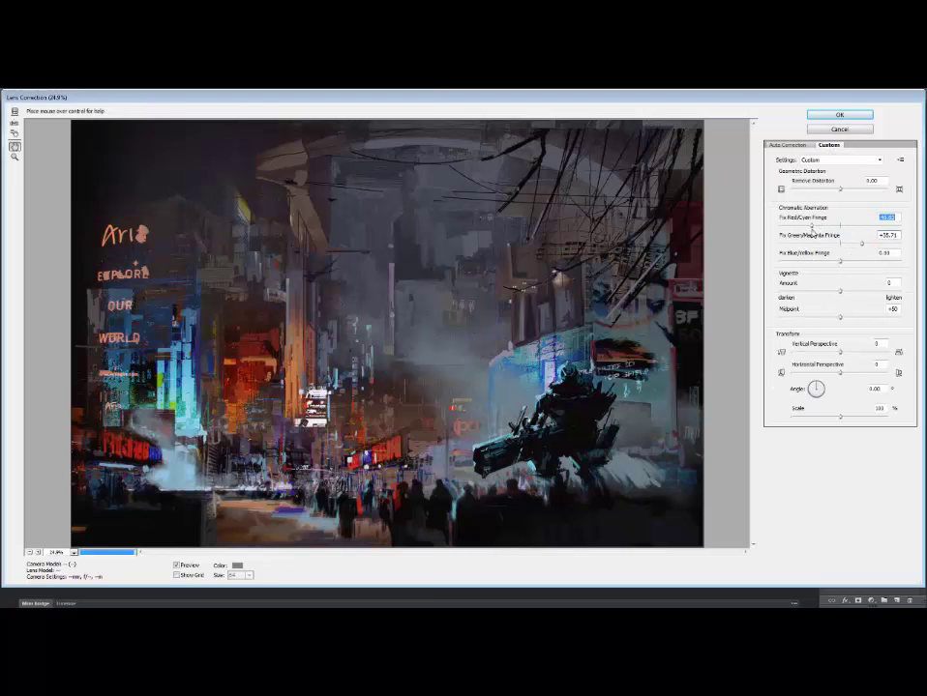
{"action": "left_click", "coordinate": [839, 115]}
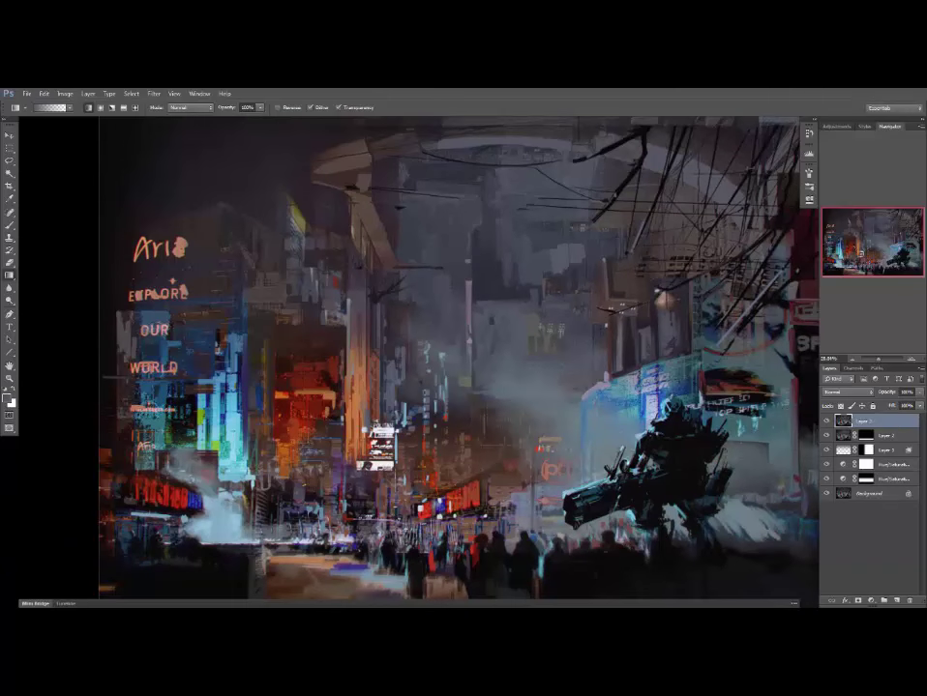
Create another stamped layer at the top of the stack and sharpen it with Unsharp Mask, raising the radius and amount.
{"action": "left_click", "coordinate": [896, 601]}
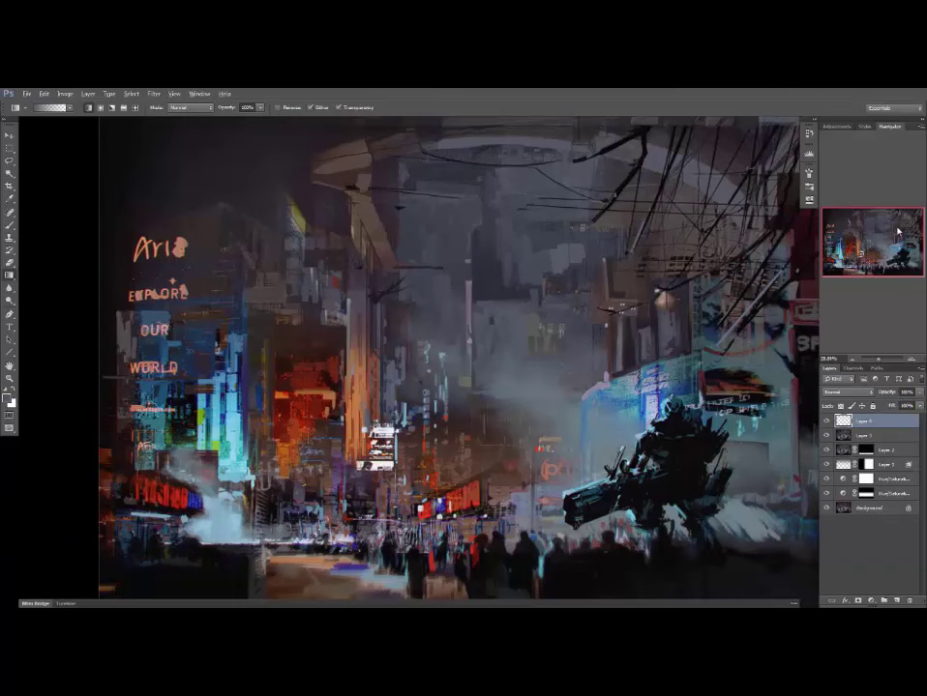
{"action": "left_click", "coordinate": [154, 94]}
{"action": "mouse_move", "coordinate": [194, 236]}
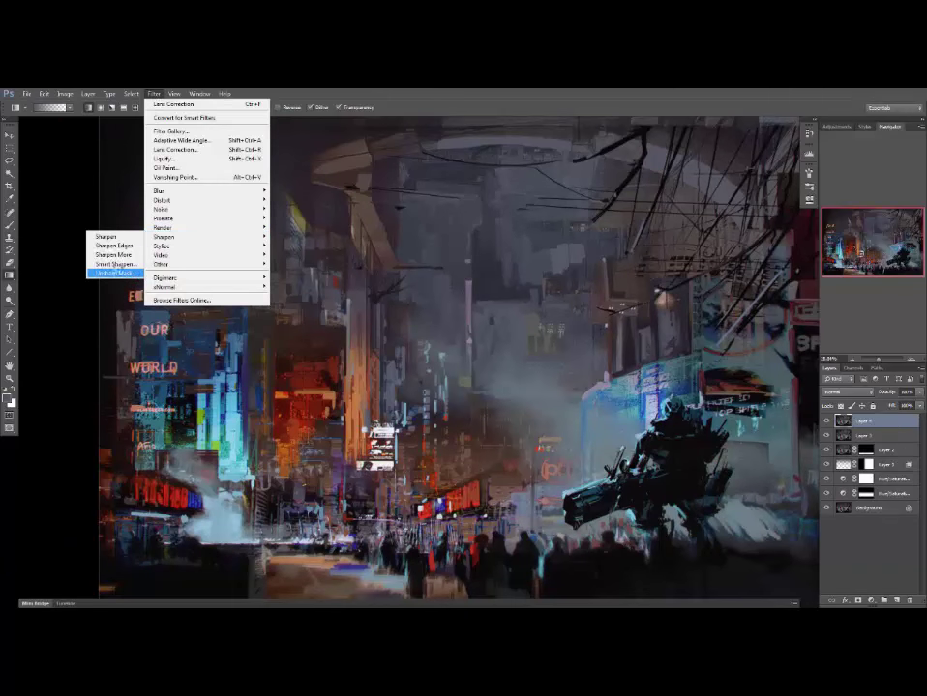
{"action": "left_click", "coordinate": [116, 273]}
{"action": "left_click_drag", "start_coordinate": [424, 356], "coordinate": [437, 356]}
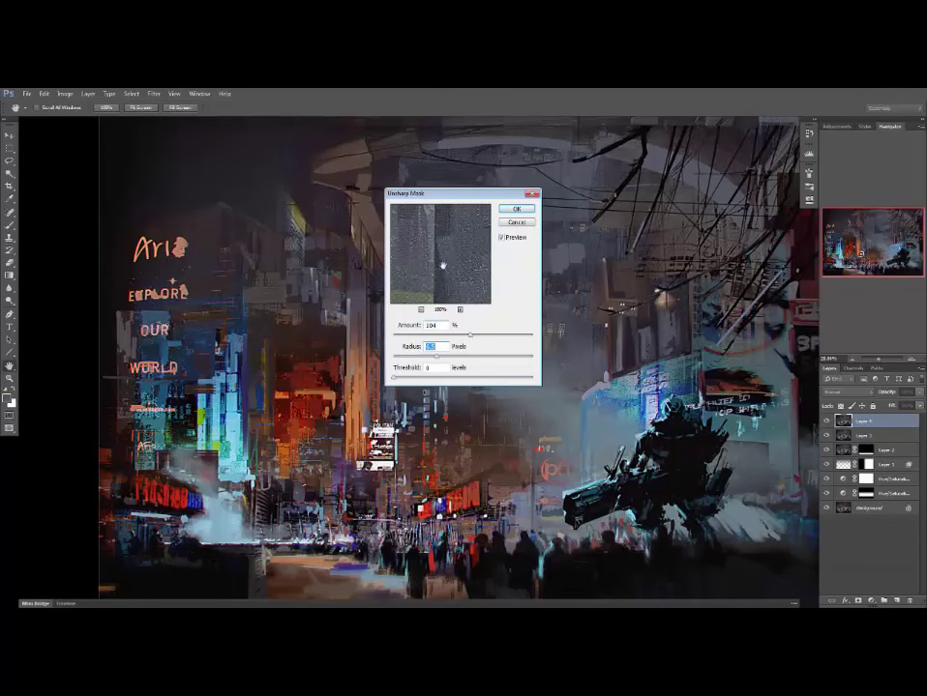
{"action": "left_click_drag", "start_coordinate": [471, 336], "coordinate": [483, 335]}
{"action": "left_click", "coordinate": [514, 212]}
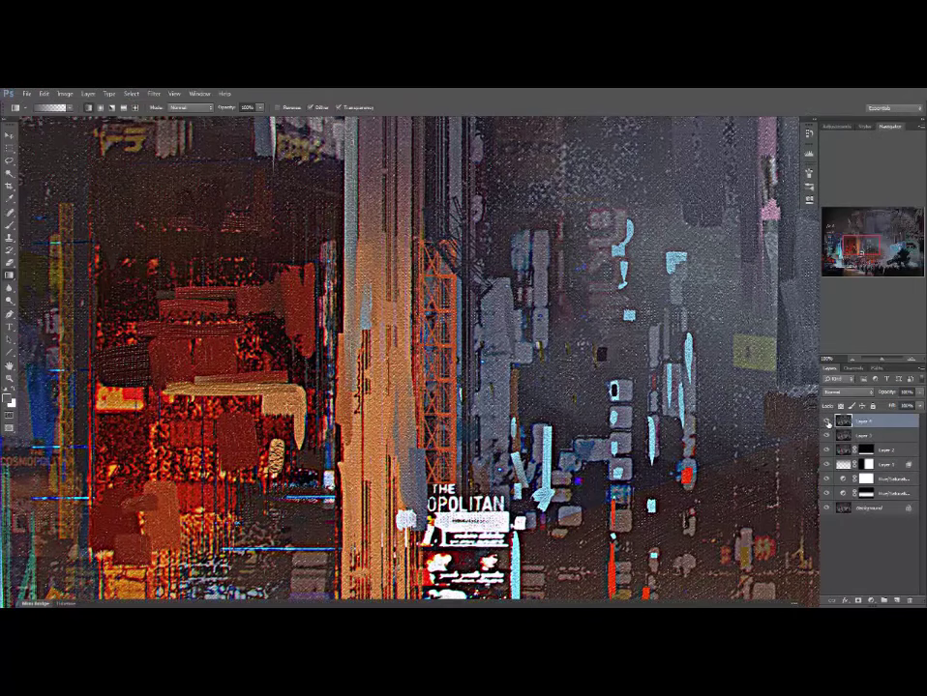
Compare the painting with and without the sharpened layer, and reduce that layer's fill to about 49%.
{"action": "left_click", "coordinate": [827, 423]}
{"action": "left_click", "coordinate": [827, 423]}
{"action": "left_click_drag", "start_coordinate": [920, 408], "coordinate": [891, 423]}
{"action": "left_click_drag", "start_coordinate": [707, 460], "coordinate": [708, 445]}
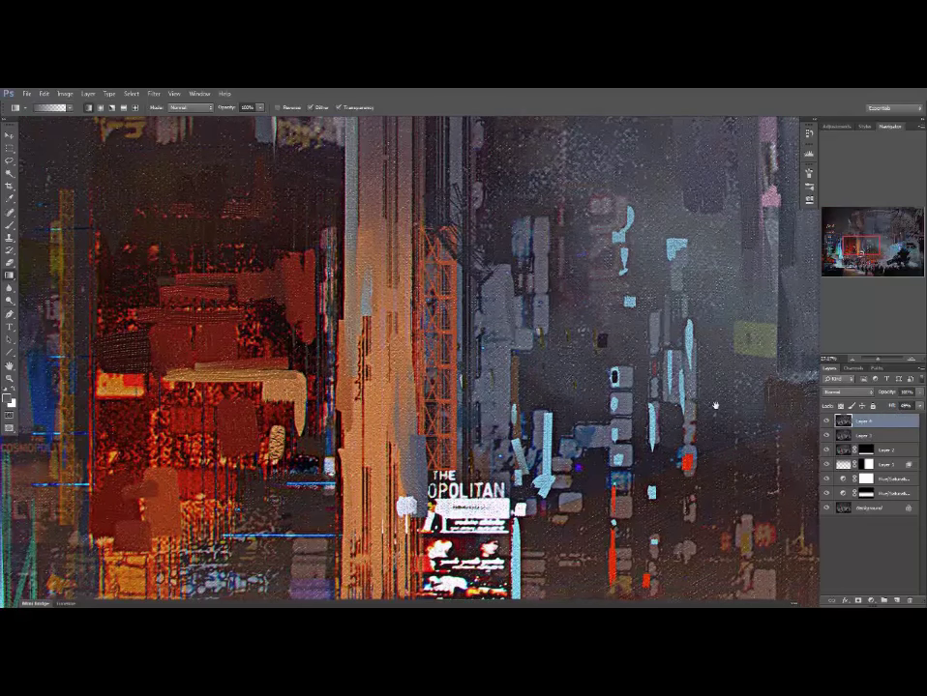
{"action": "key", "text": "ctrl+0"}
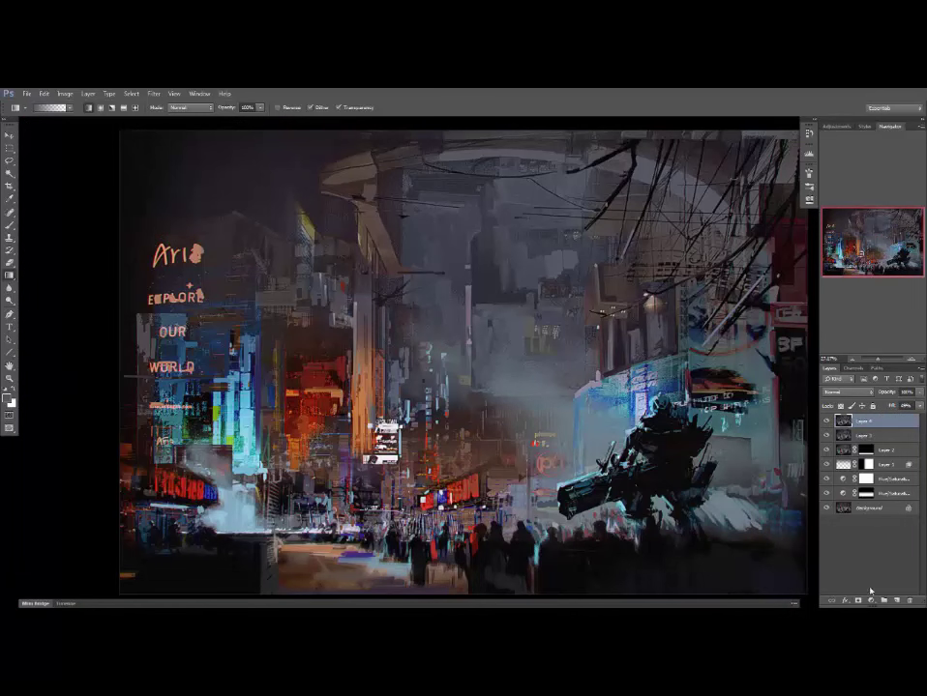
Add a Photo Filter adjustment layer using the Red filter at about 35% density, and compare the image with and without it.
{"action": "left_click", "coordinate": [869, 600]}
{"action": "left_click", "coordinate": [852, 515]}
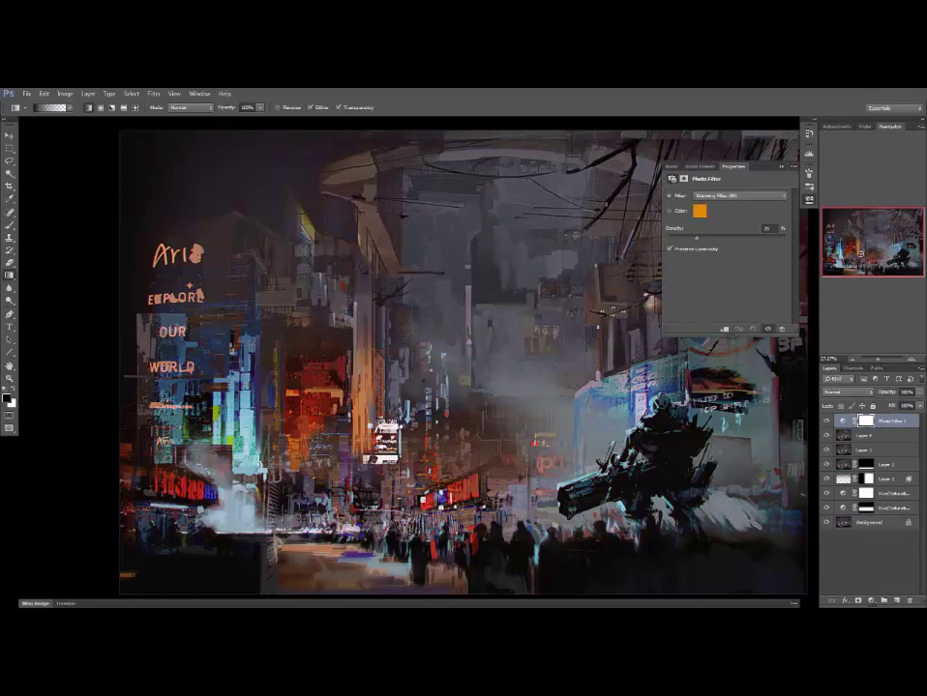
{"action": "left_click", "coordinate": [734, 196]}
{"action": "left_click", "coordinate": [726, 220]}
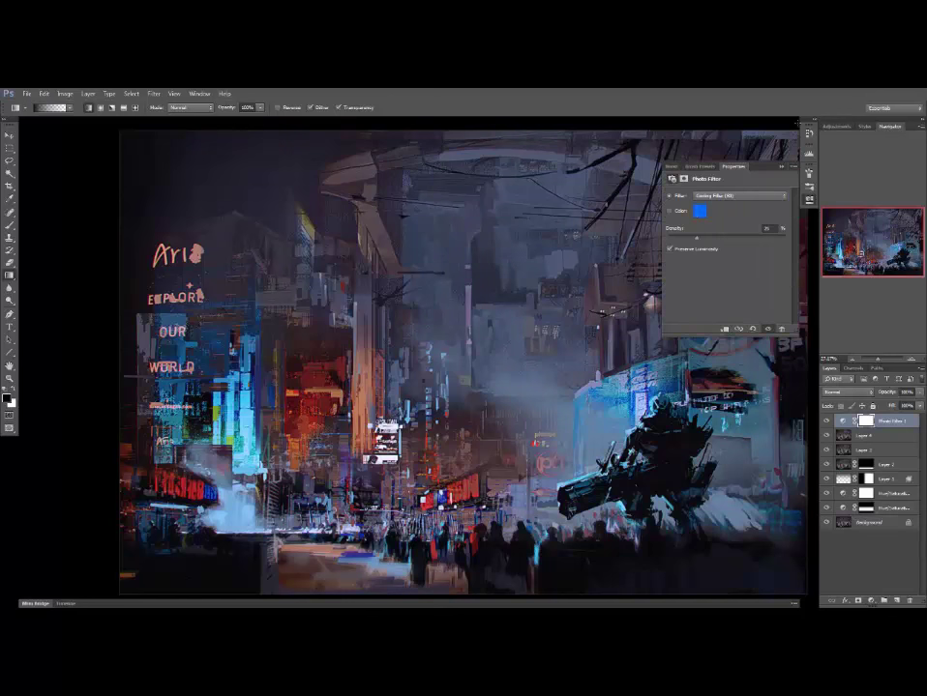
{"action": "key", "text": "Down"}
{"action": "key", "text": "Down"}
{"action": "key", "text": "Down"}
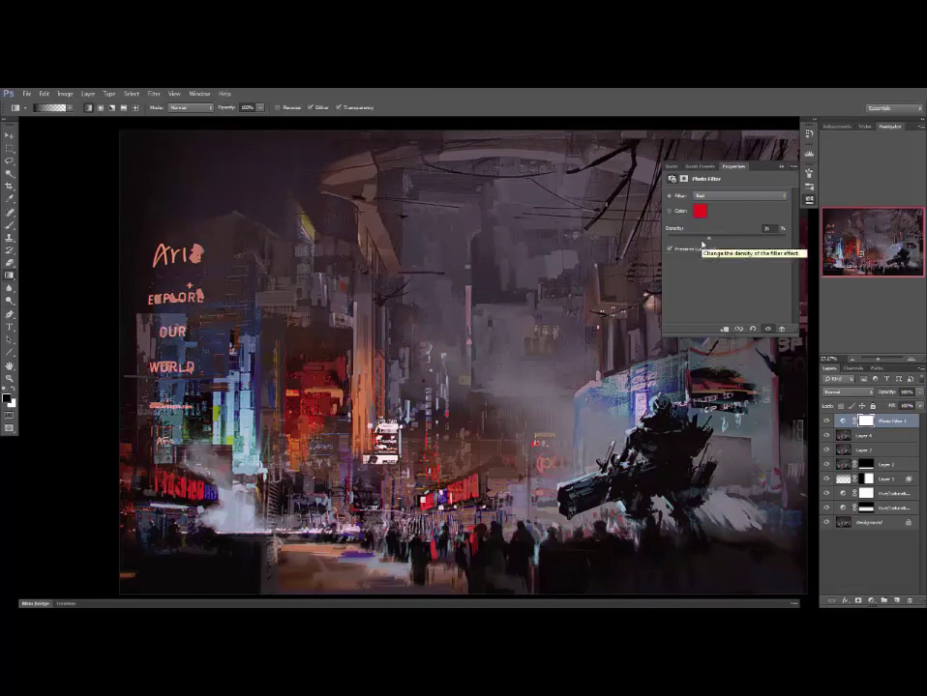
{"action": "left_click", "coordinate": [827, 422]}
{"action": "left_click", "coordinate": [827, 422]}
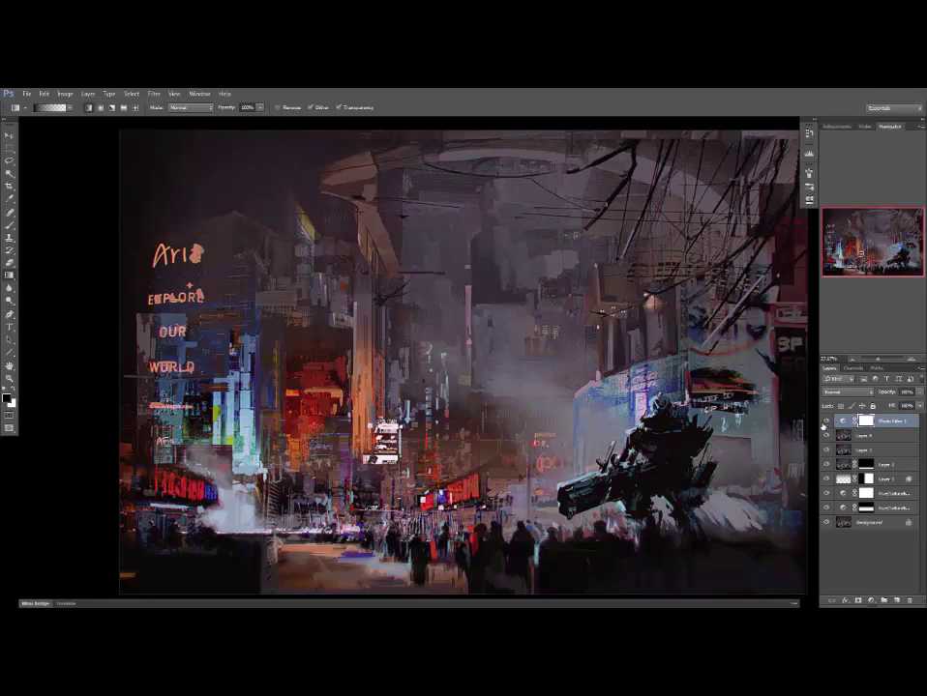